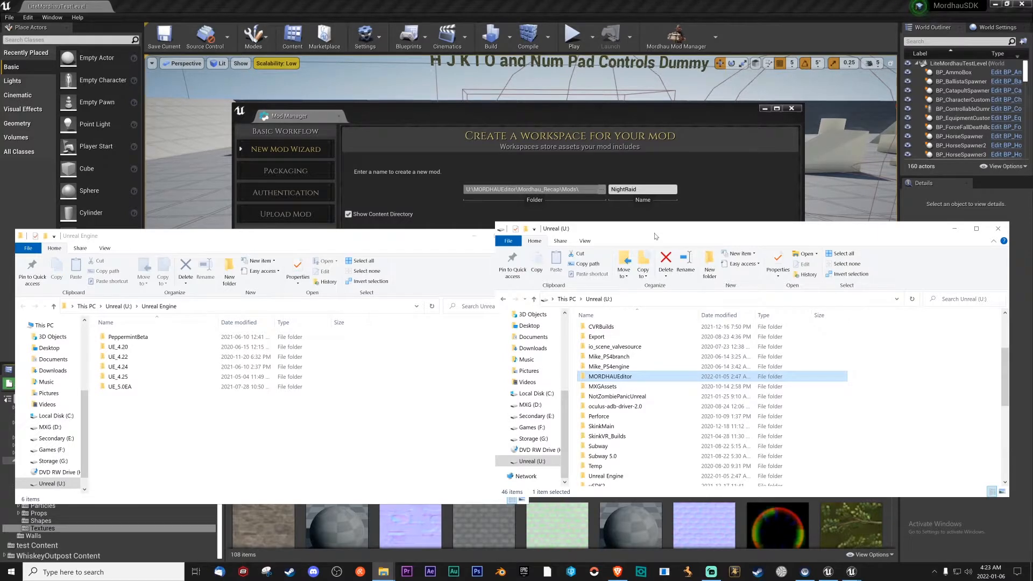
Place the Unreal Engine and Unreal (U:) folder windows side by side and open the MORDHAUEditor folder.
drag(653, 234, 655, 239)
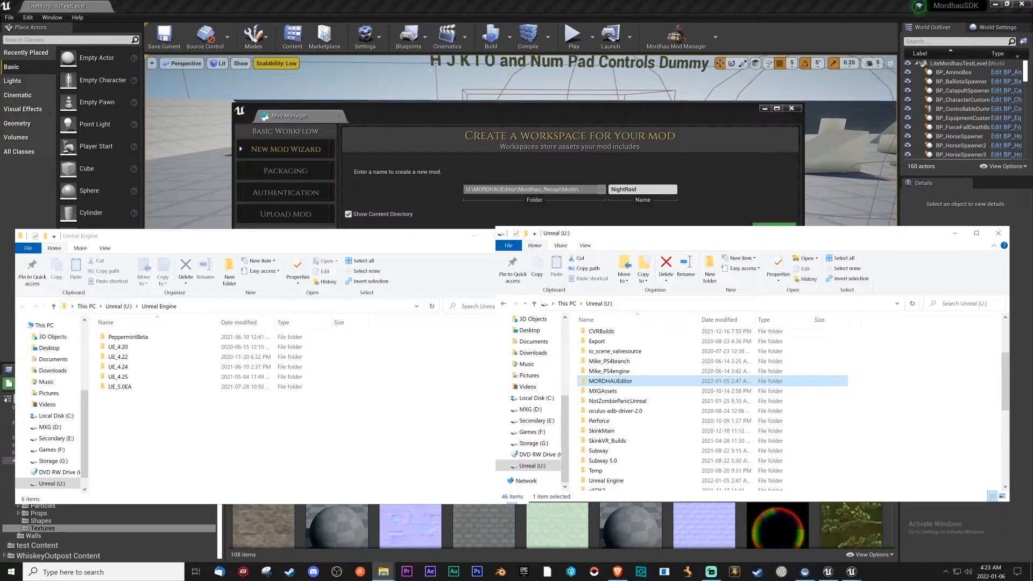
drag(672, 240, 694, 203)
drag(344, 238, 337, 207)
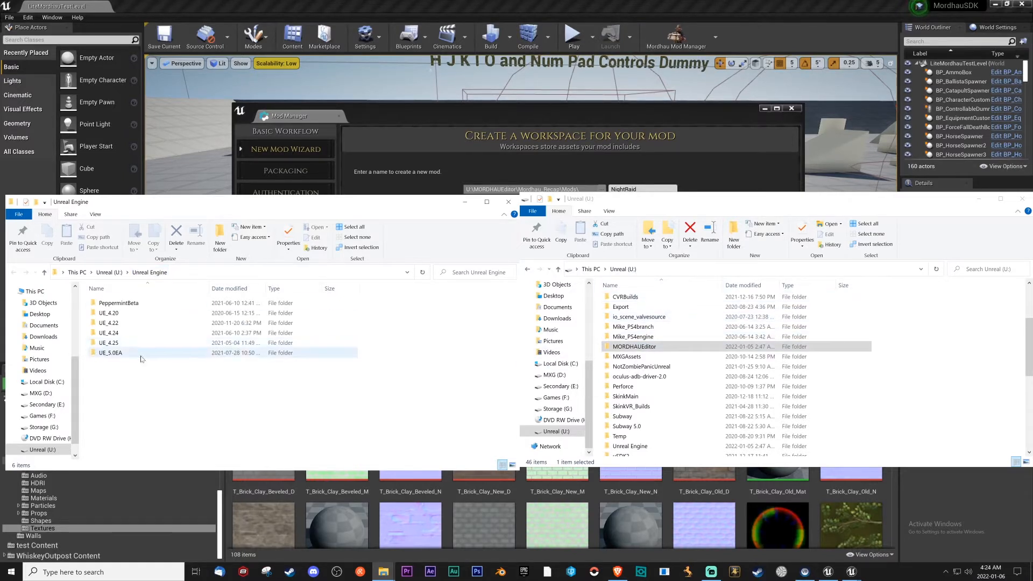
click(709, 347)
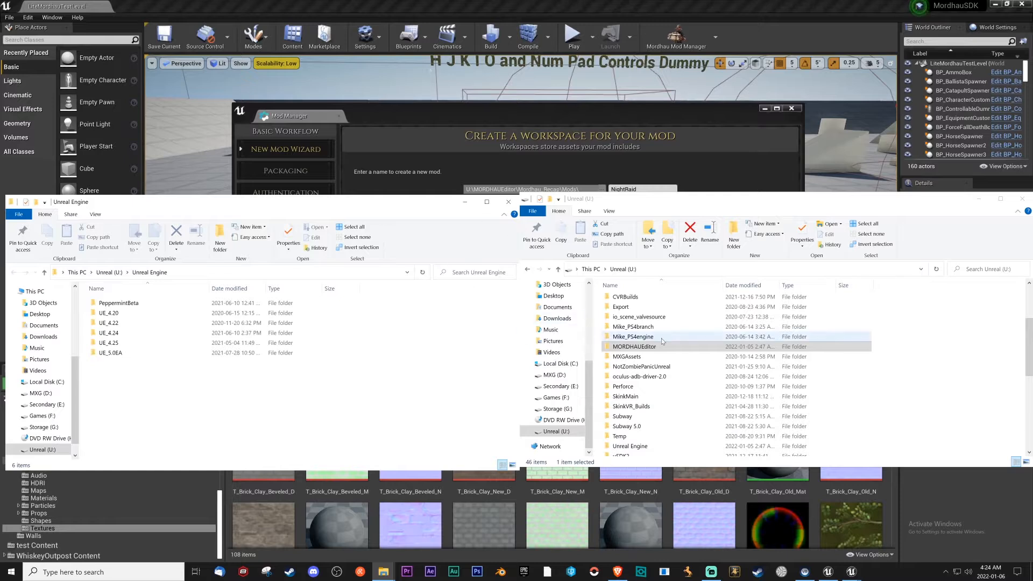
double_click(646, 347)
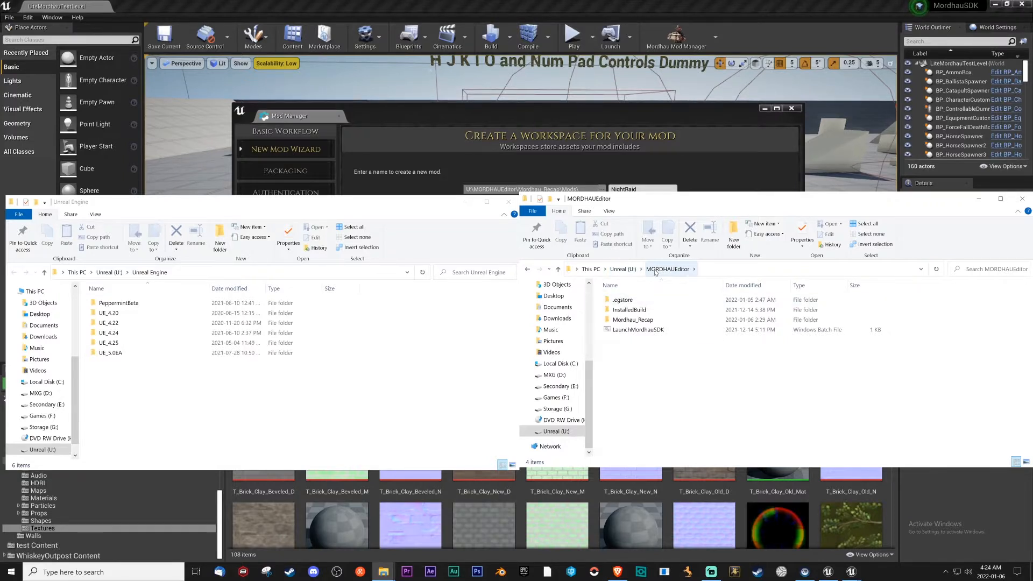
click(626, 271)
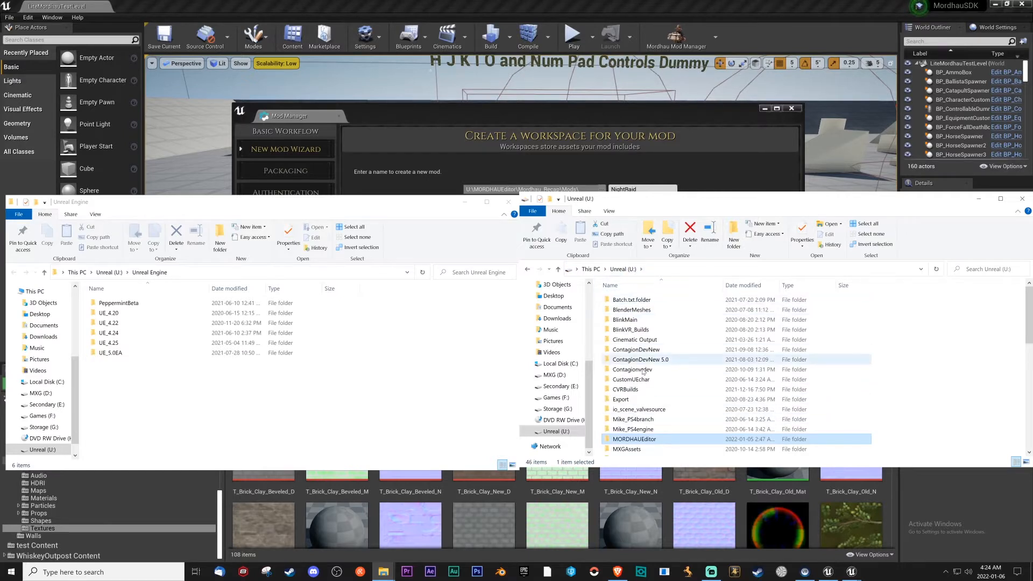
double_click(654, 443)
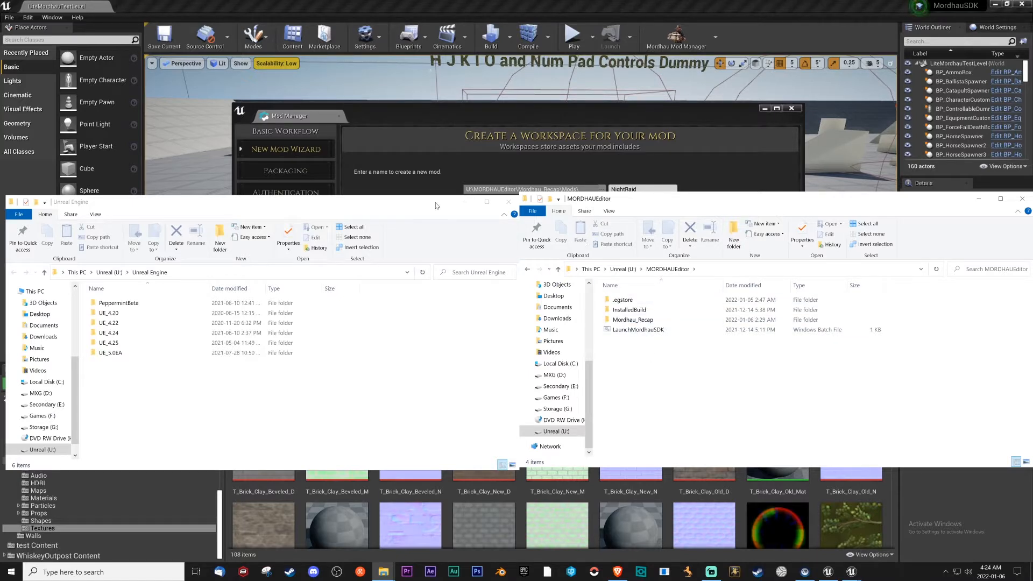
Minimize both folder windows and create a new mod workspace named NightRaid.
drag(418, 208, 416, 205)
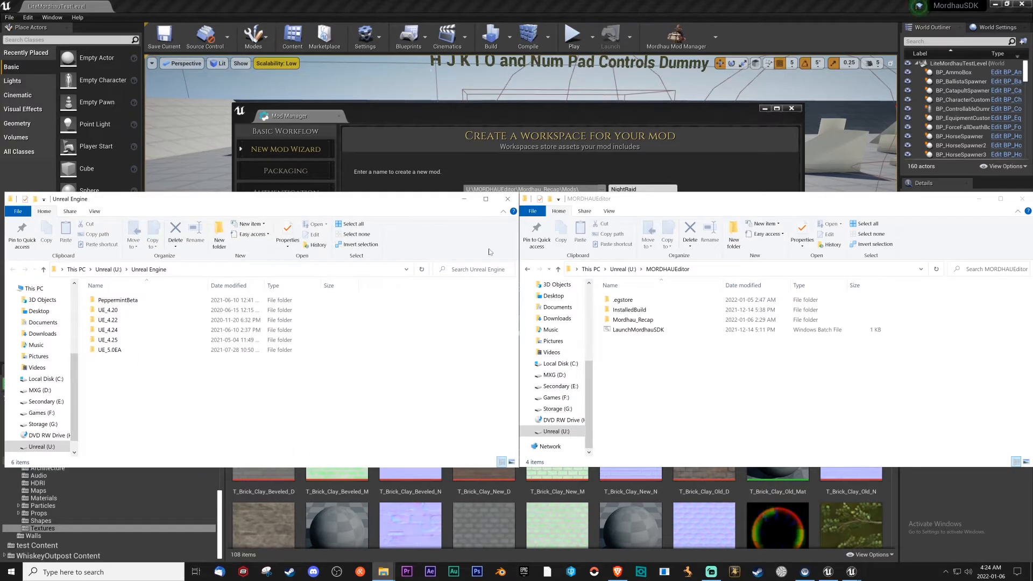
click(465, 200)
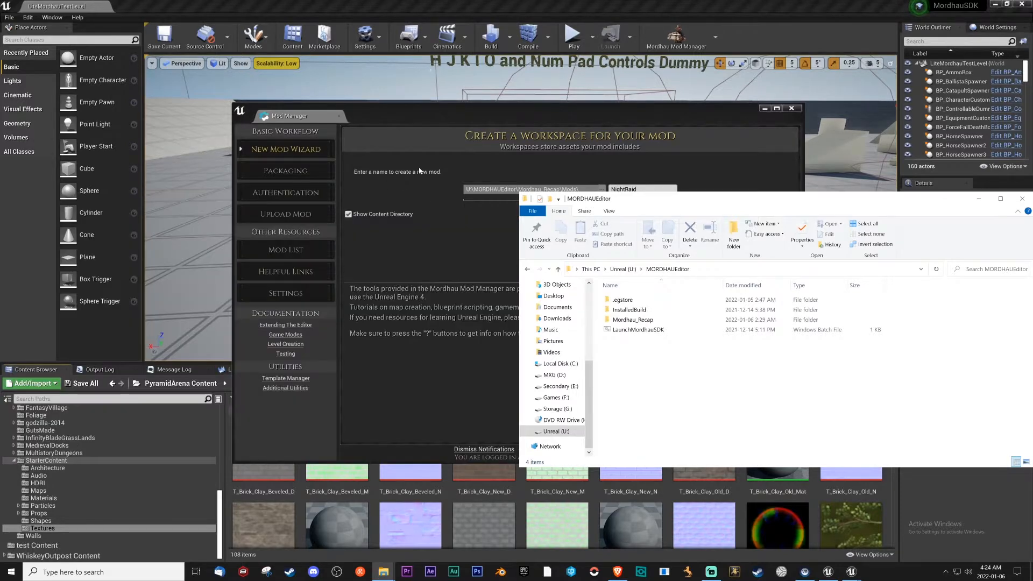
click(979, 198)
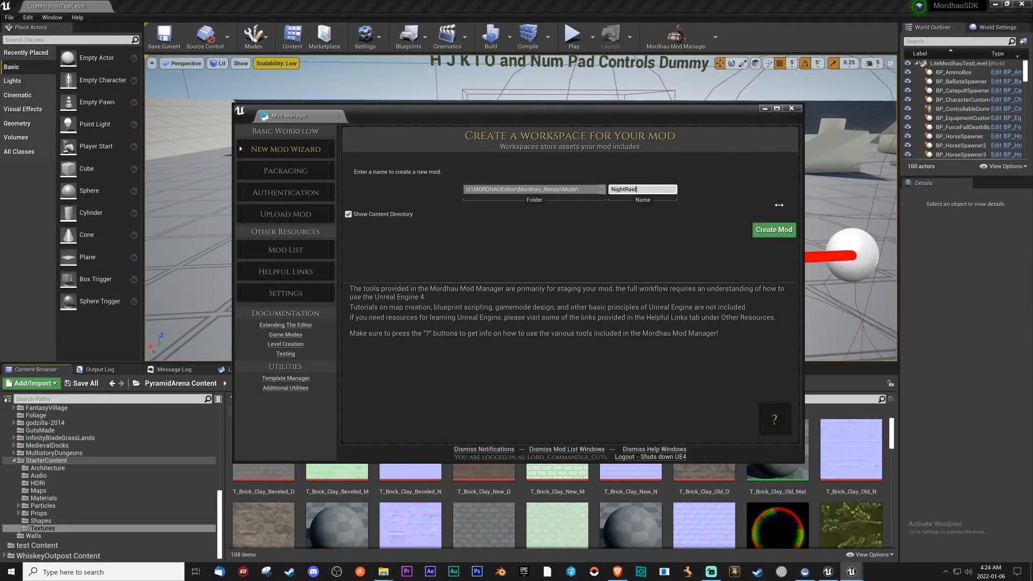
double_click(625, 190)
click(779, 232)
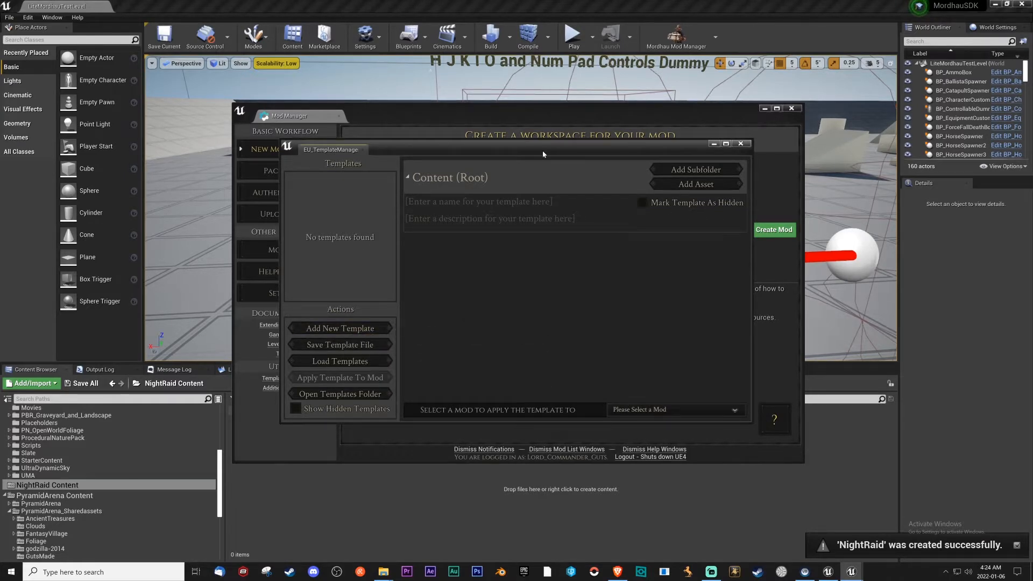
Show hidden templates, select GameModeBase with NightRaid as the target mod, and close the template manager without applying it.
drag(543, 155, 541, 181)
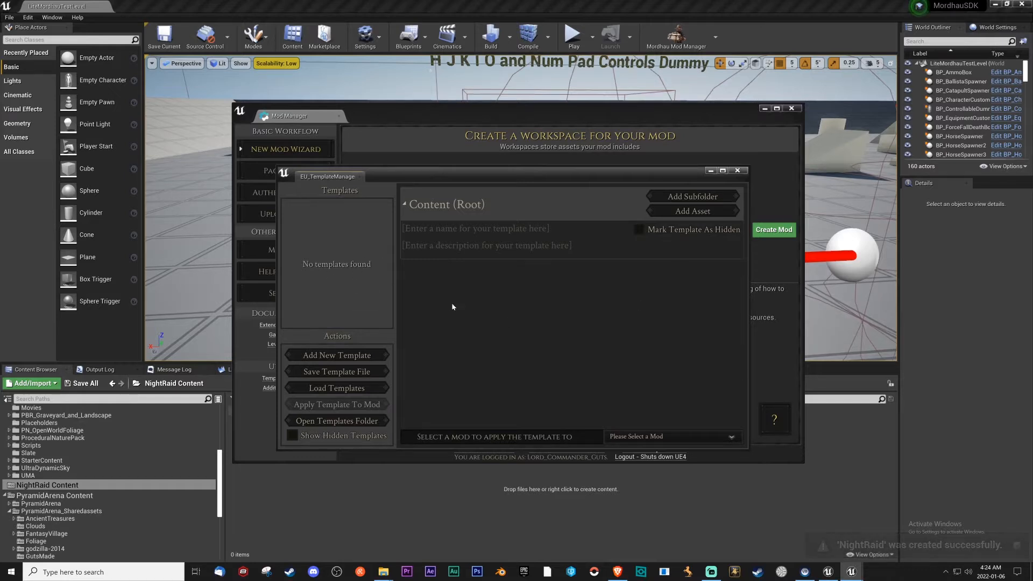
click(311, 437)
click(350, 211)
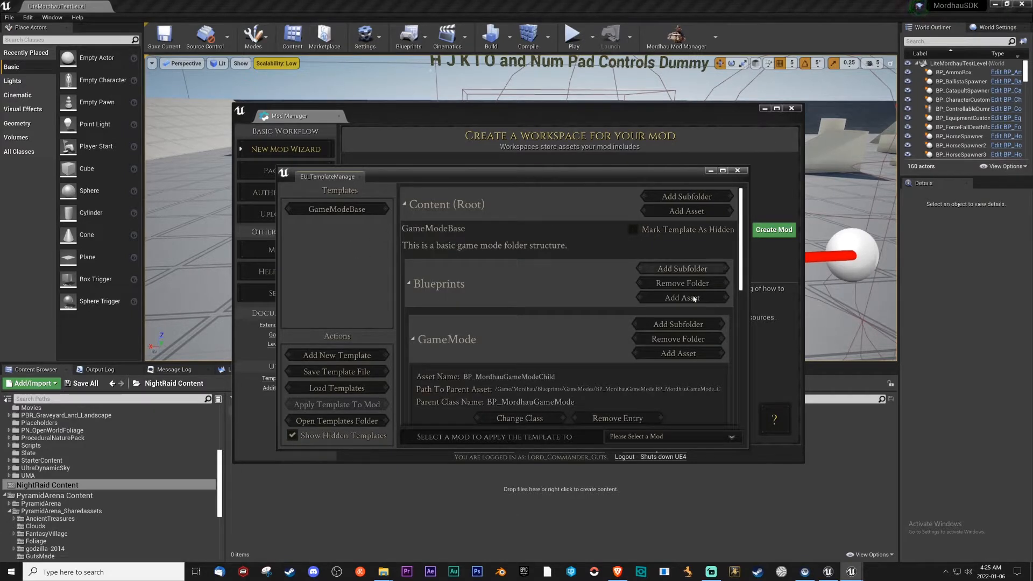
click(685, 437)
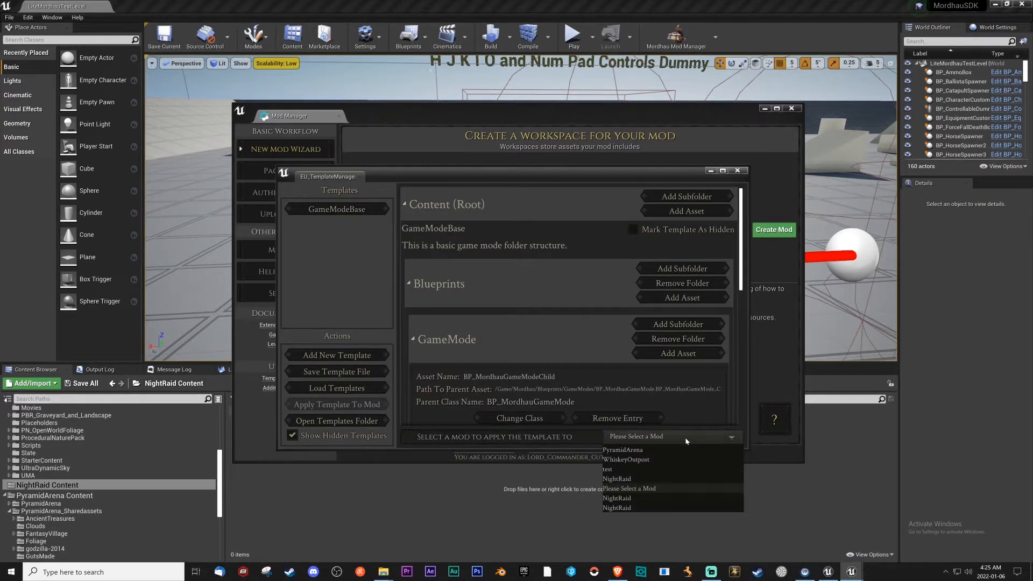
click(622, 479)
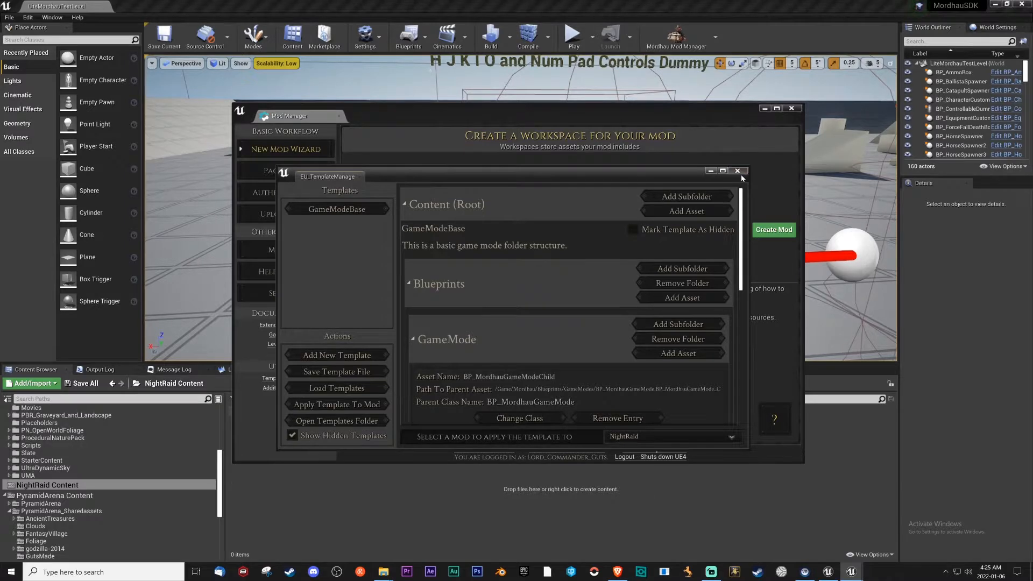
click(738, 171)
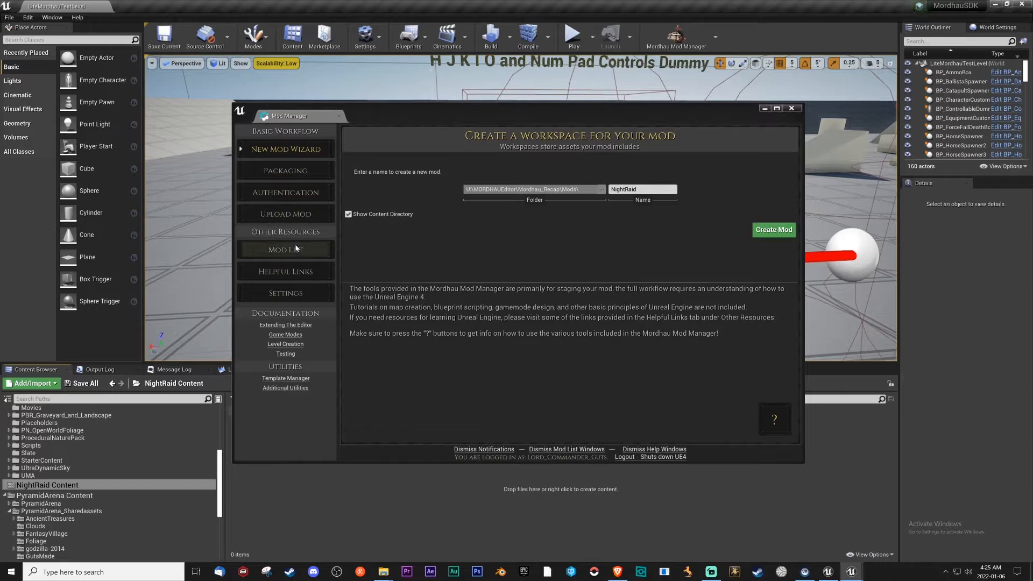
View the list of mods available for packaging, and open the Mod Manager settings to review the packaging output paths.
click(298, 178)
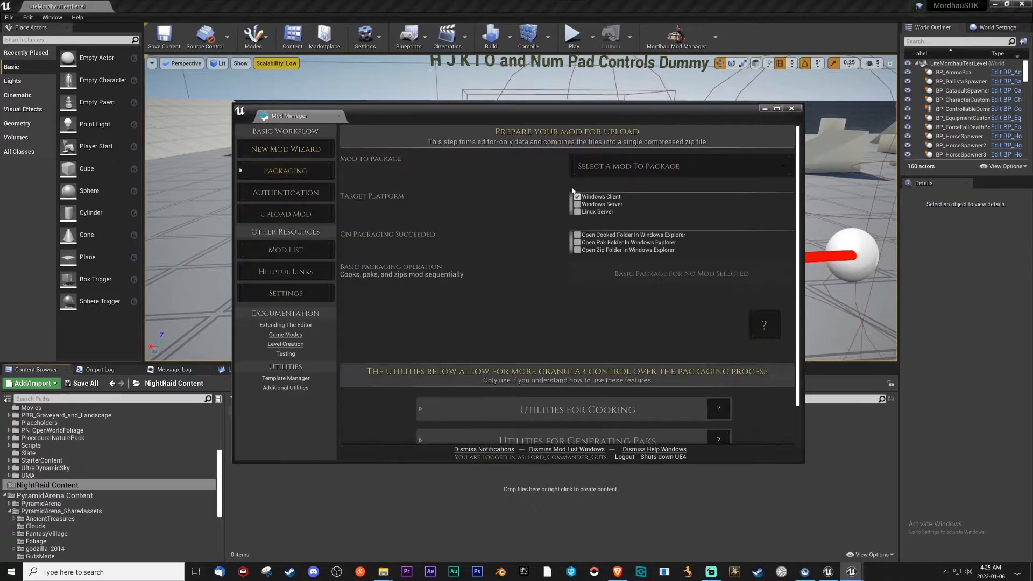
click(709, 174)
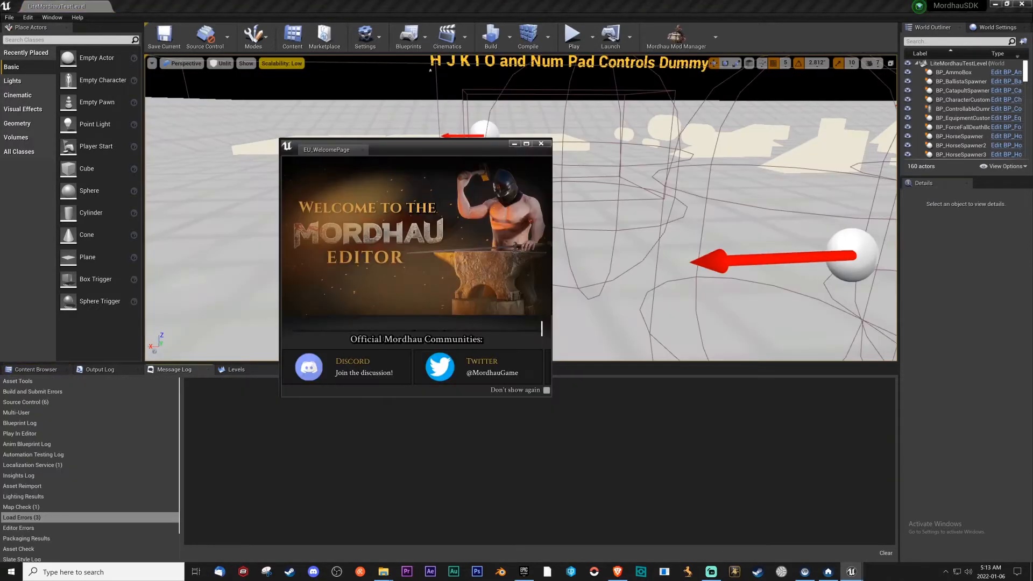
click(540, 144)
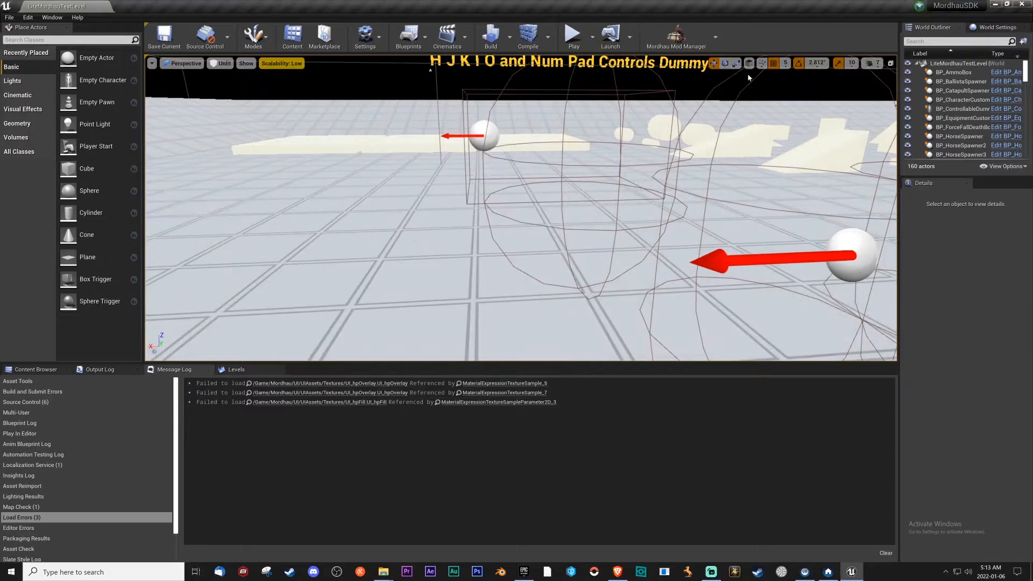
click(664, 47)
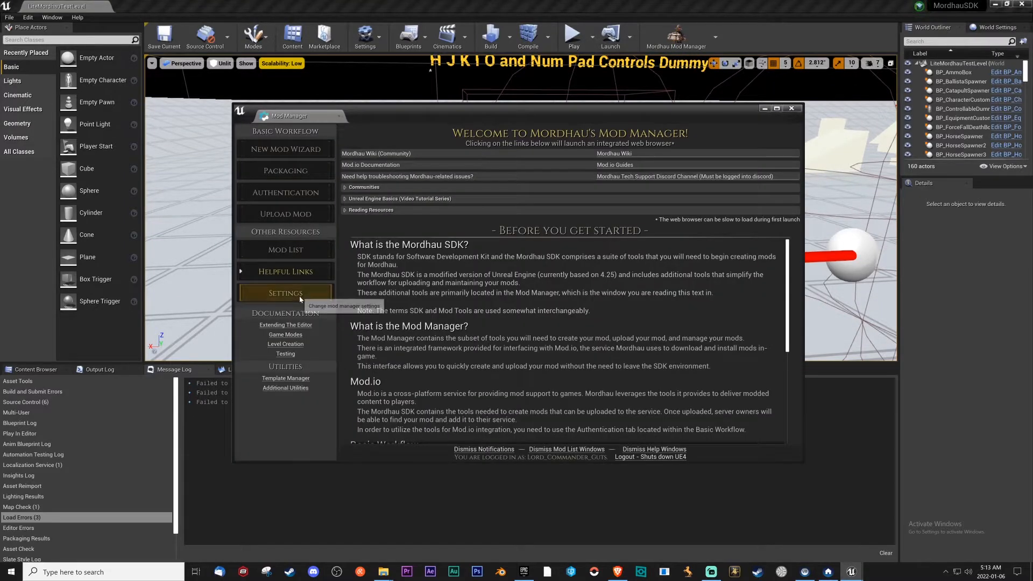
click(286, 293)
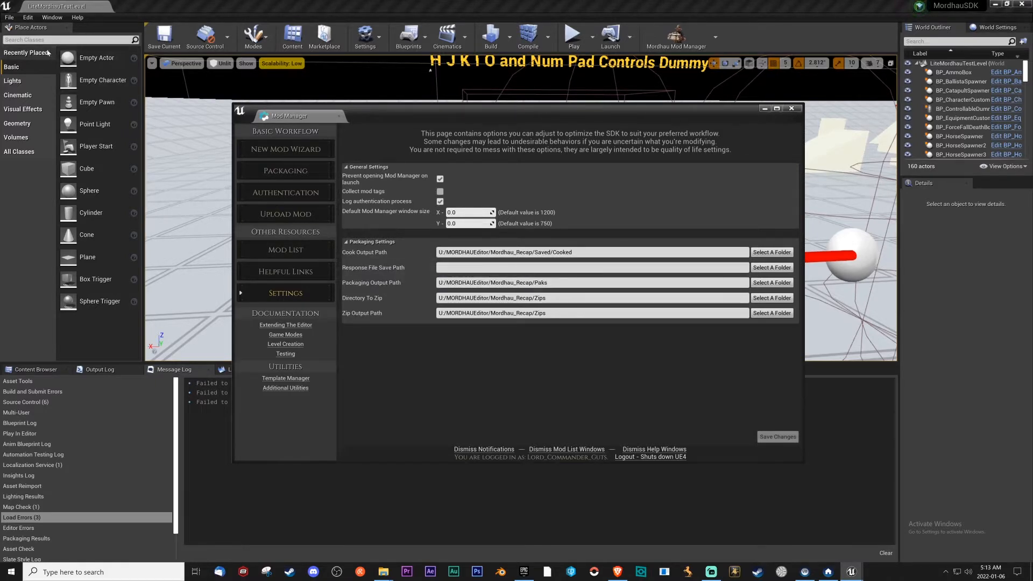
Search the Project Settings for "cook", examine the additional asset directories to cook, and close the settings.
click(28, 18)
click(66, 155)
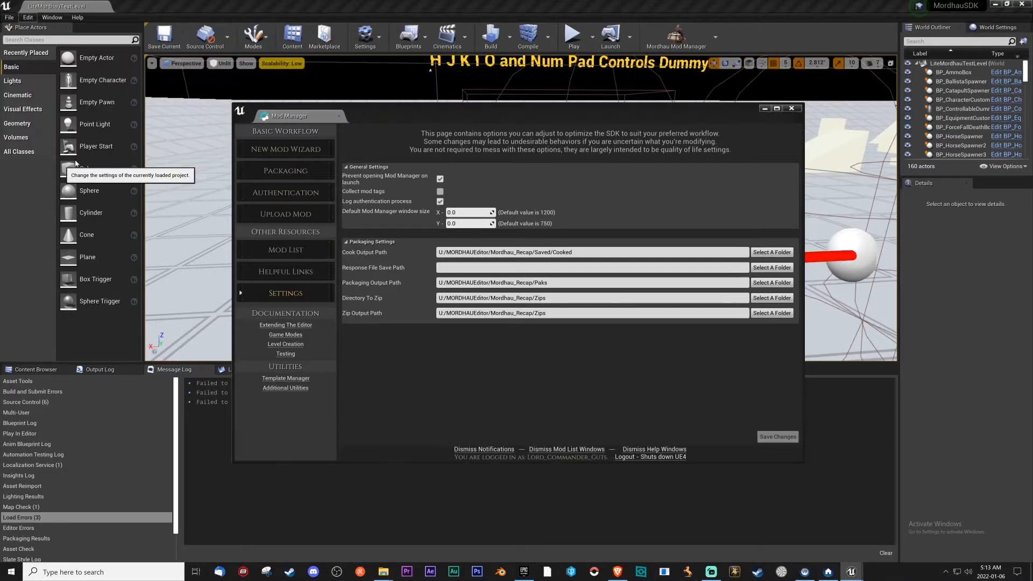
text(cook)
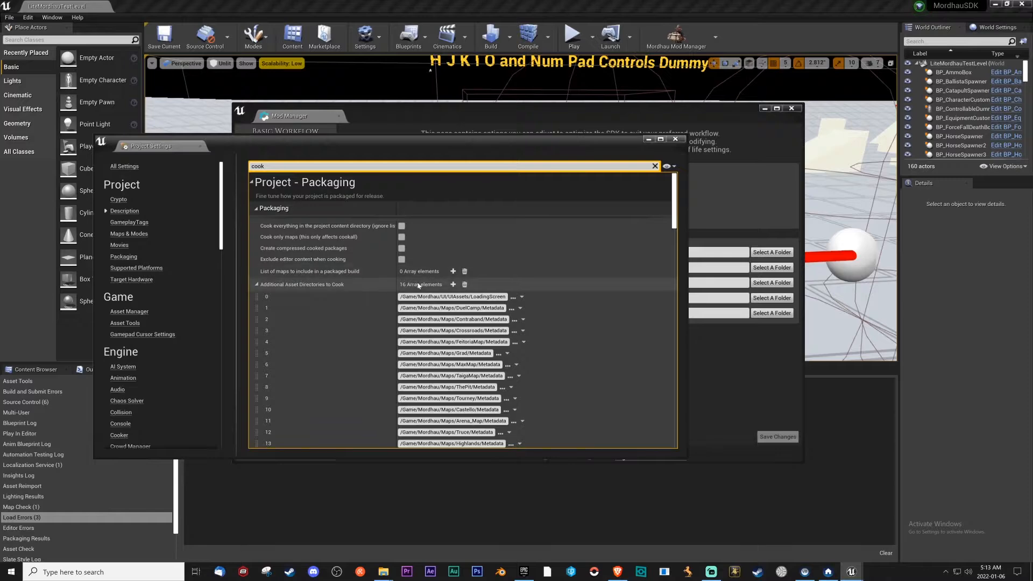
scroll(422, 303, down, 3)
scroll(423, 303, up, 2)
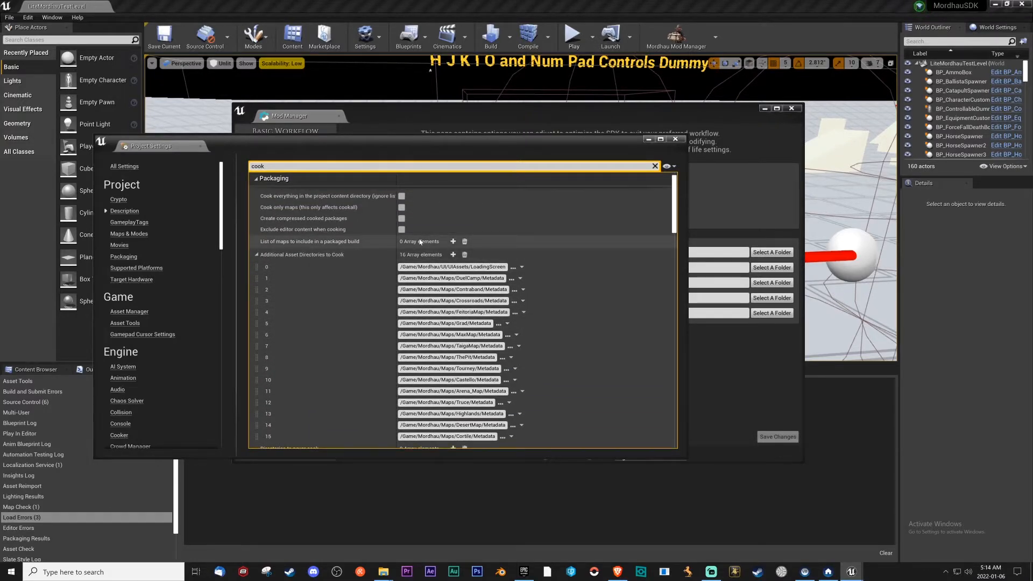
click(675, 139)
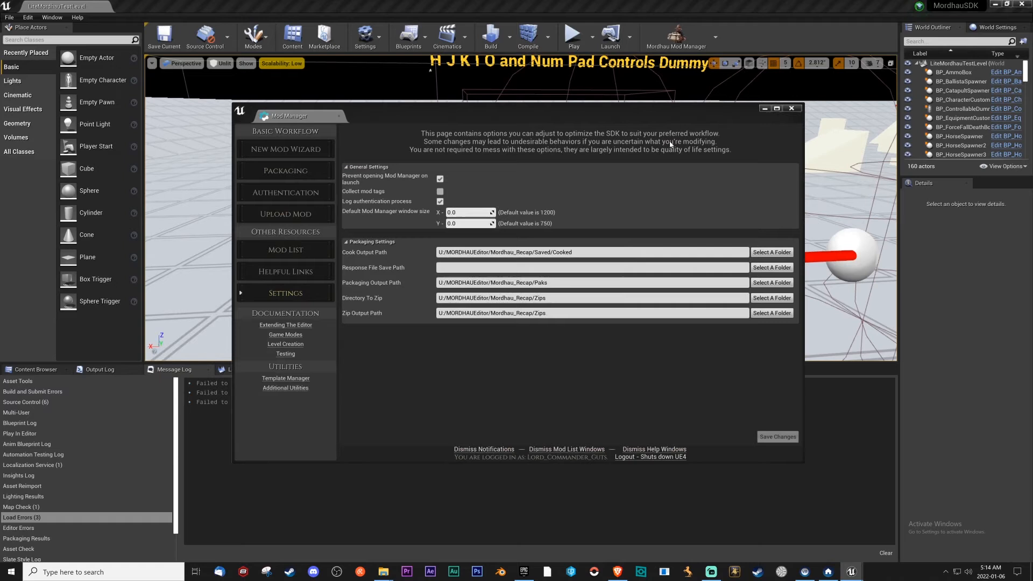
Look over the Mod Manager's packaging page, close the Mod Manager and bring up the content browser.
click(301, 171)
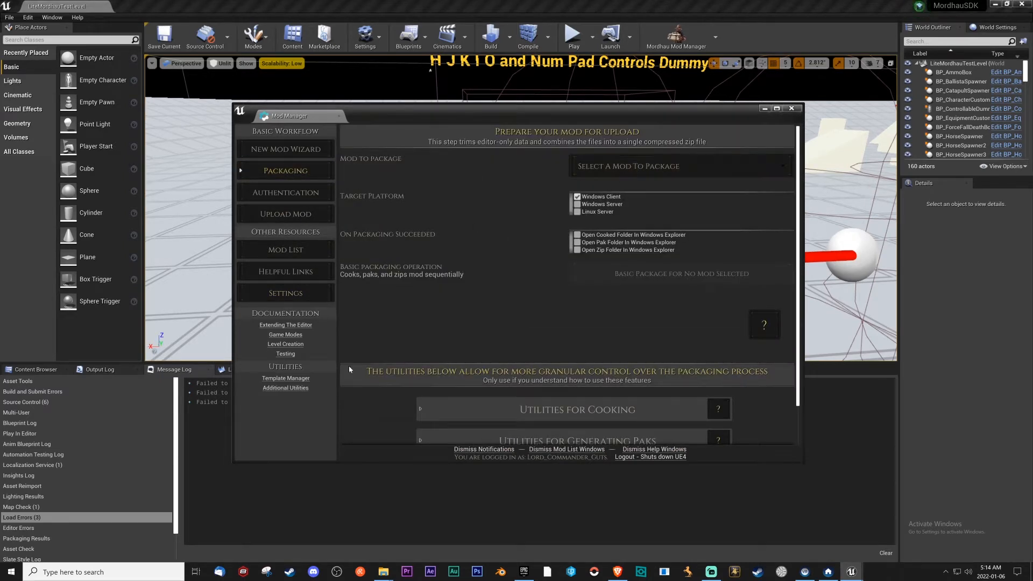
scroll(97, 479, down, 2)
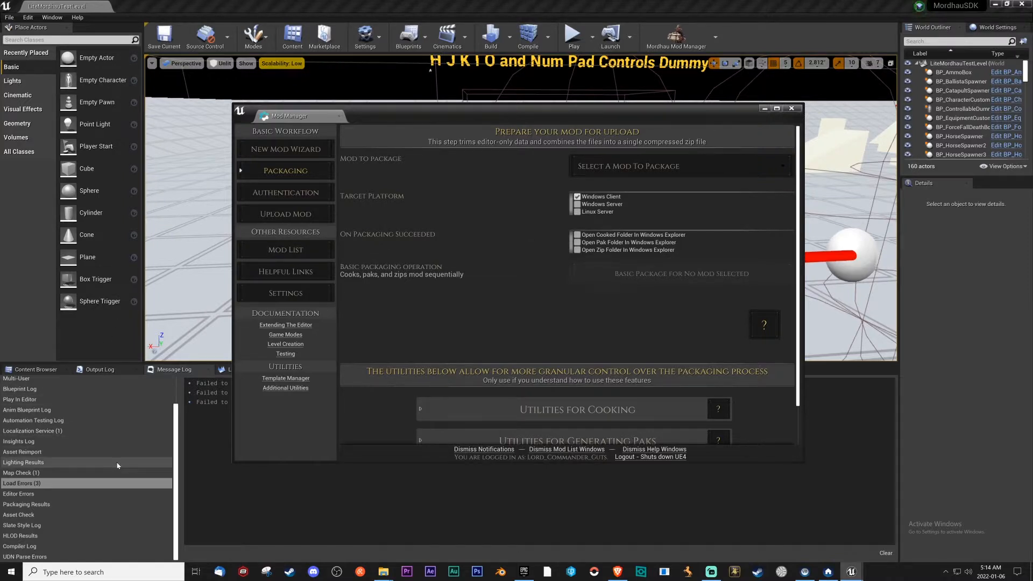
scroll(118, 466, up, 2)
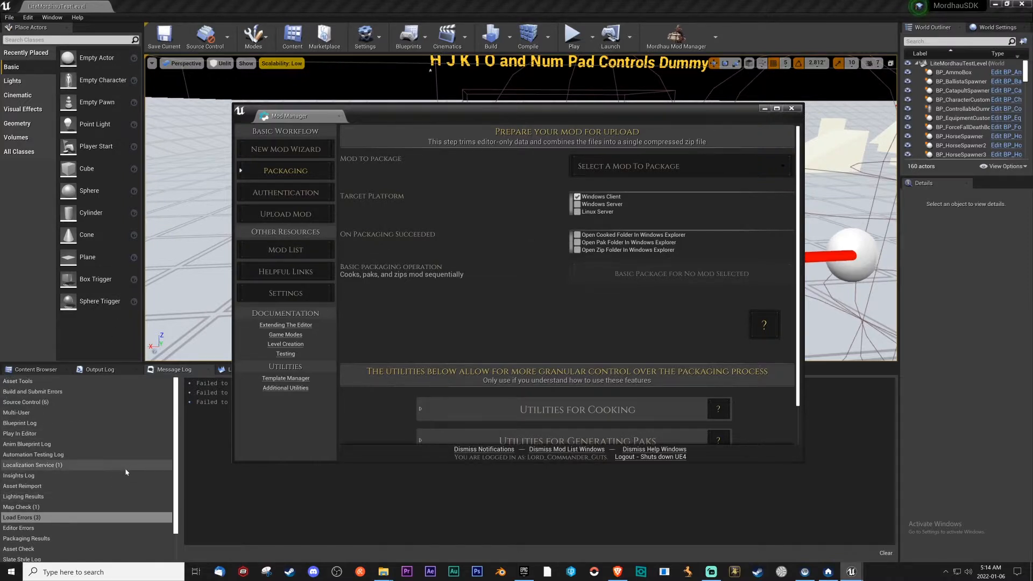
click(791, 107)
click(35, 369)
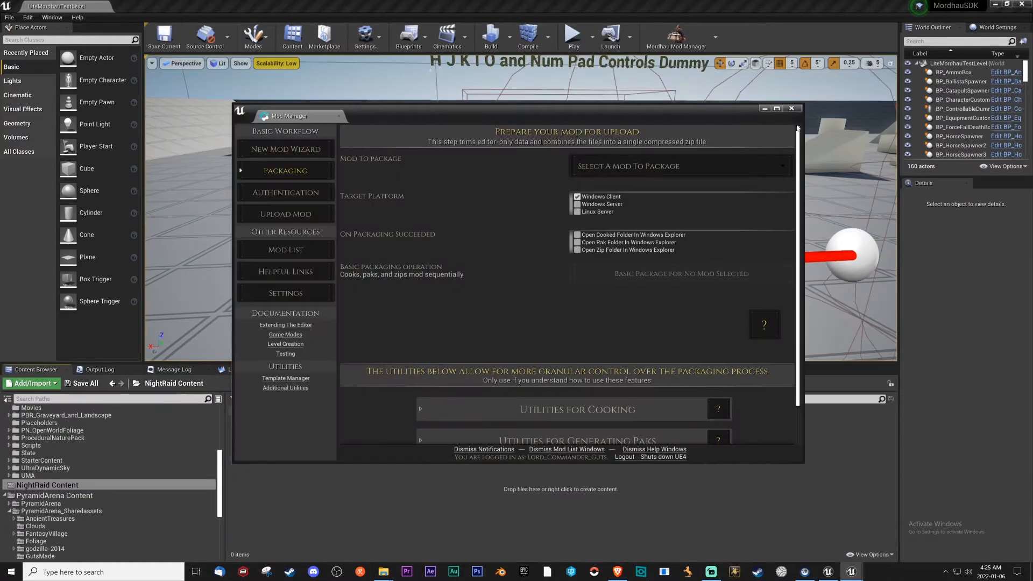
click(798, 108)
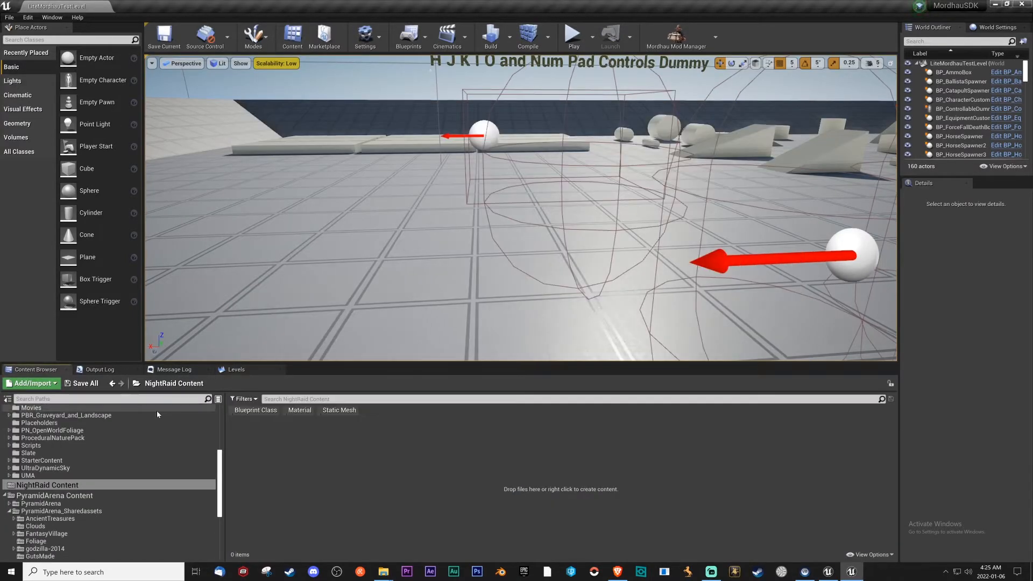
Browse to the Mordhau Maps folder in the project content and select its NightRaid folder.
scroll(78, 469, up, 2)
scroll(78, 470, up, 5)
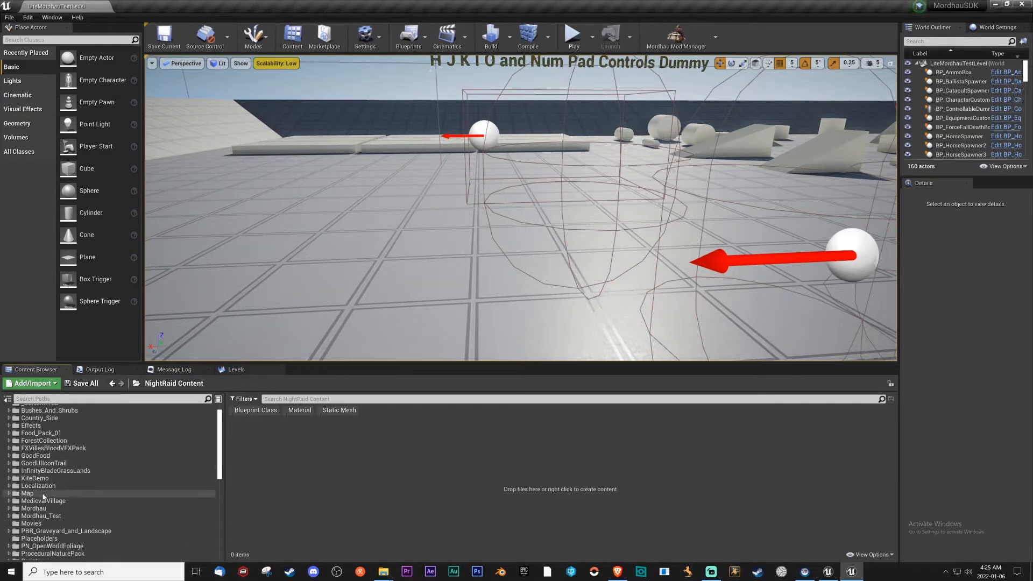
click(67, 509)
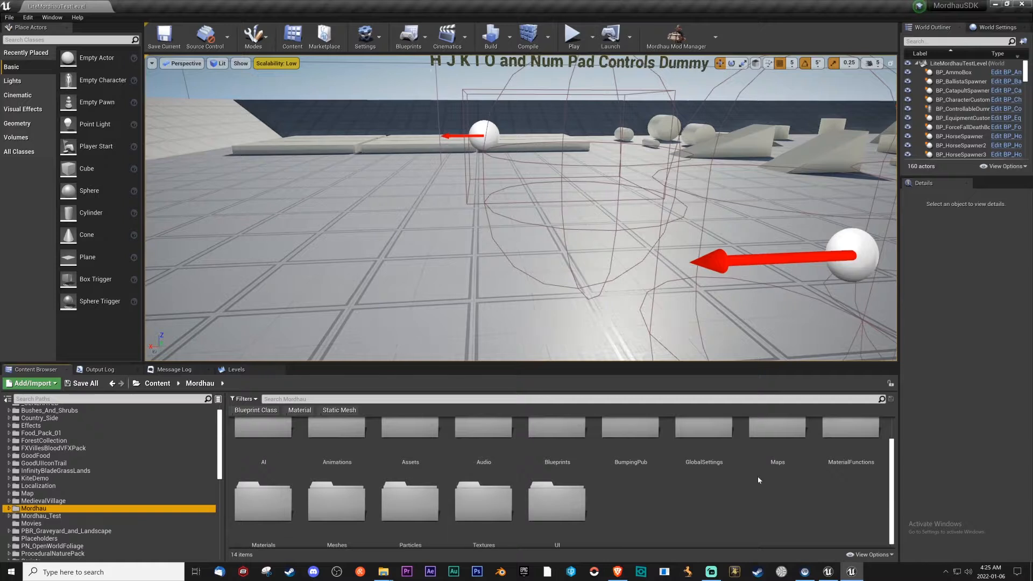
double_click(773, 449)
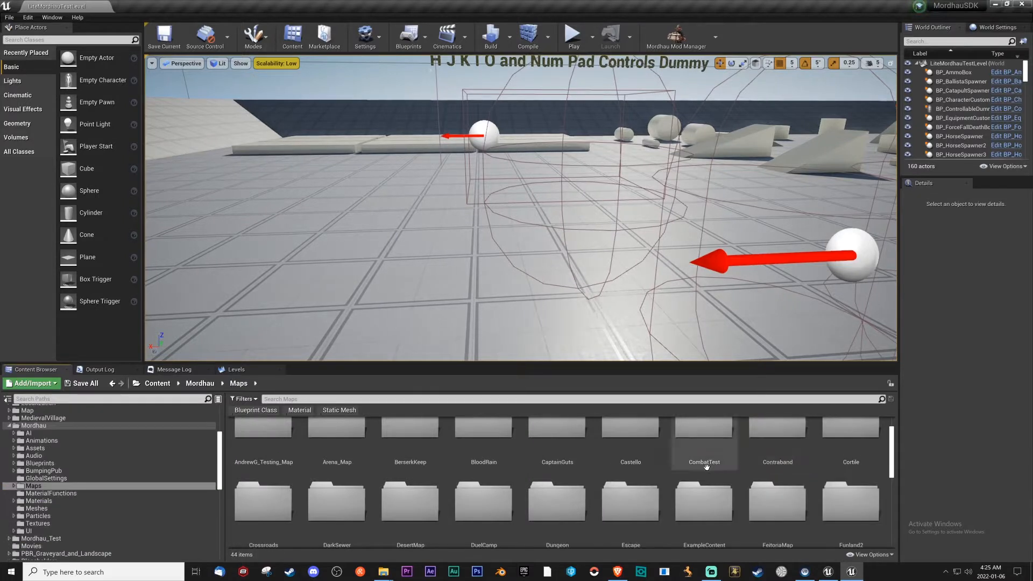
scroll(555, 452, down, 3)
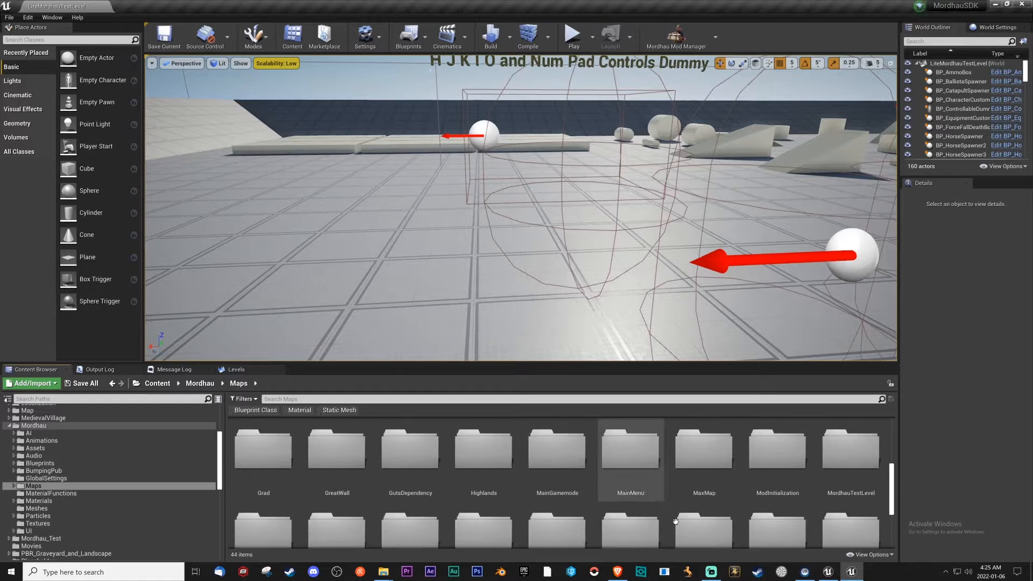
scroll(670, 515, down, 2)
scroll(486, 480, down, 1)
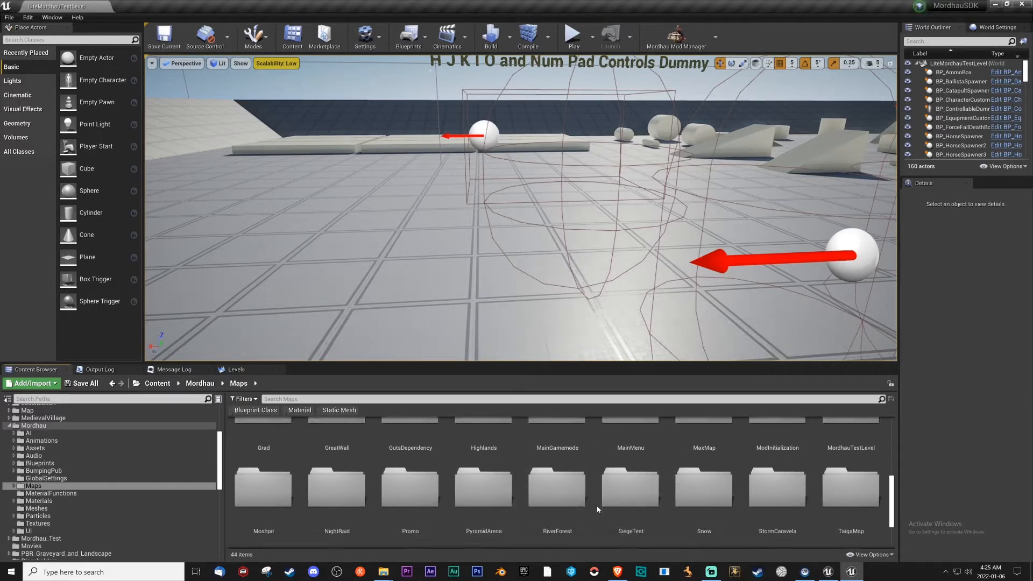
click(350, 502)
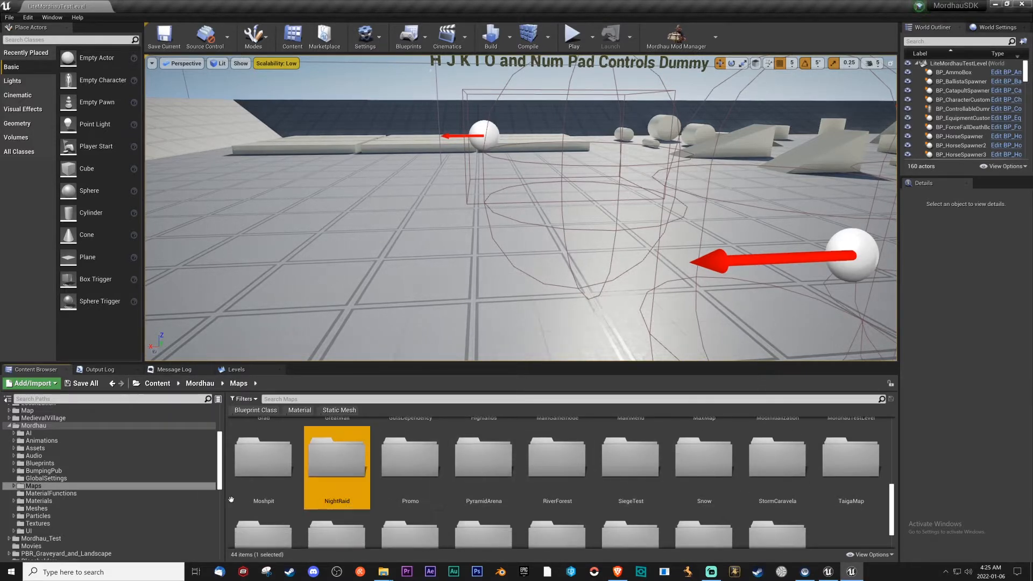
Try to move the NightRaid maps folder into NightRaid Content, and send the crash report to restart the editor.
scroll(155, 473, down, 1)
scroll(85, 482, down, 10)
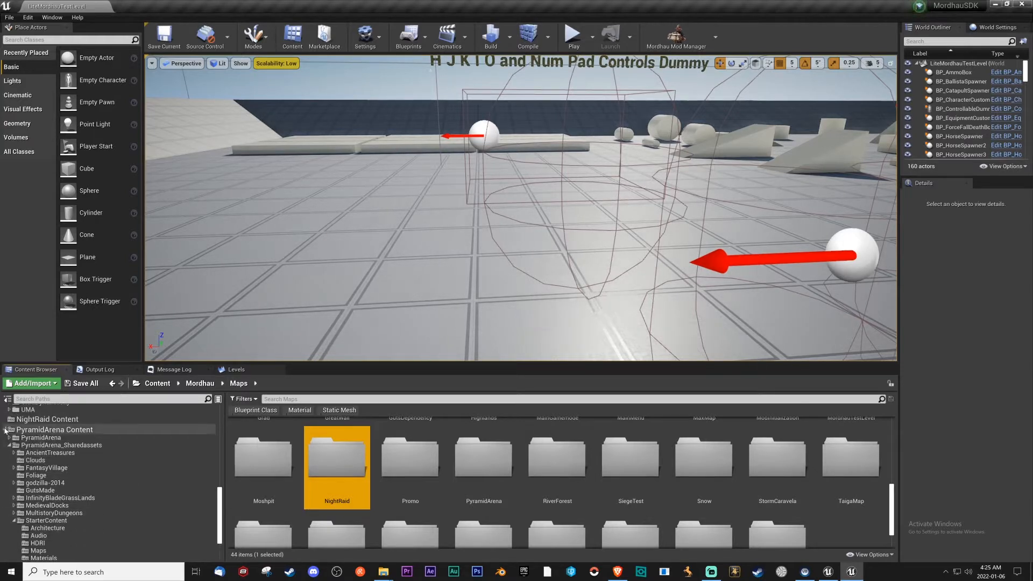
click(7, 431)
scroll(33, 549, up, 15)
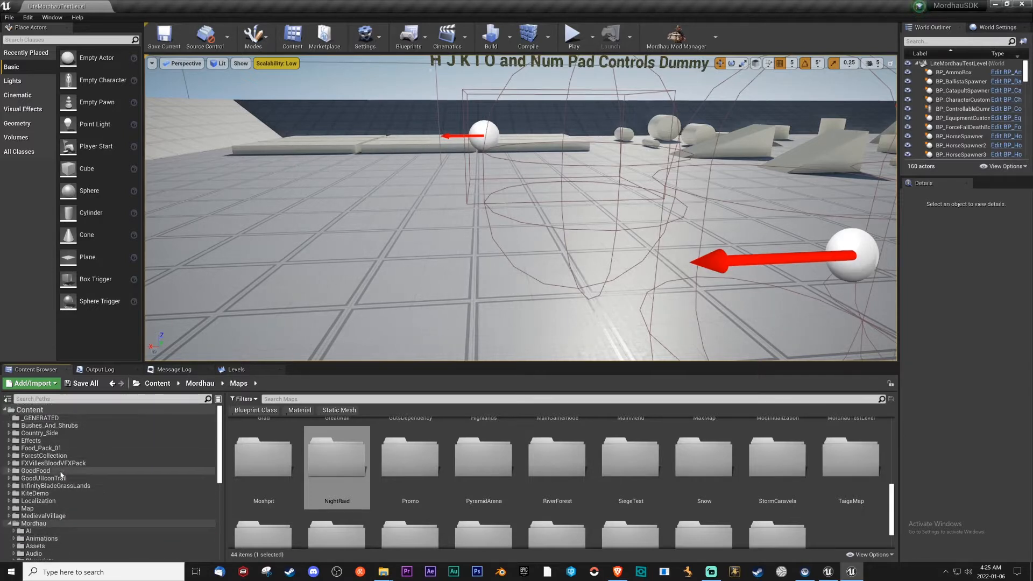
scroll(57, 441, down, 15)
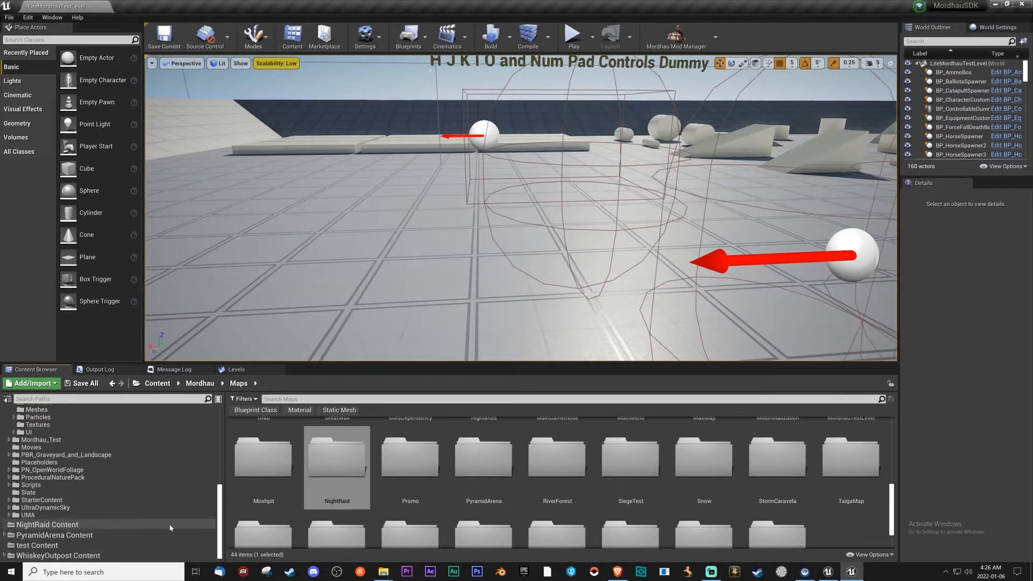
drag(348, 457, 82, 525)
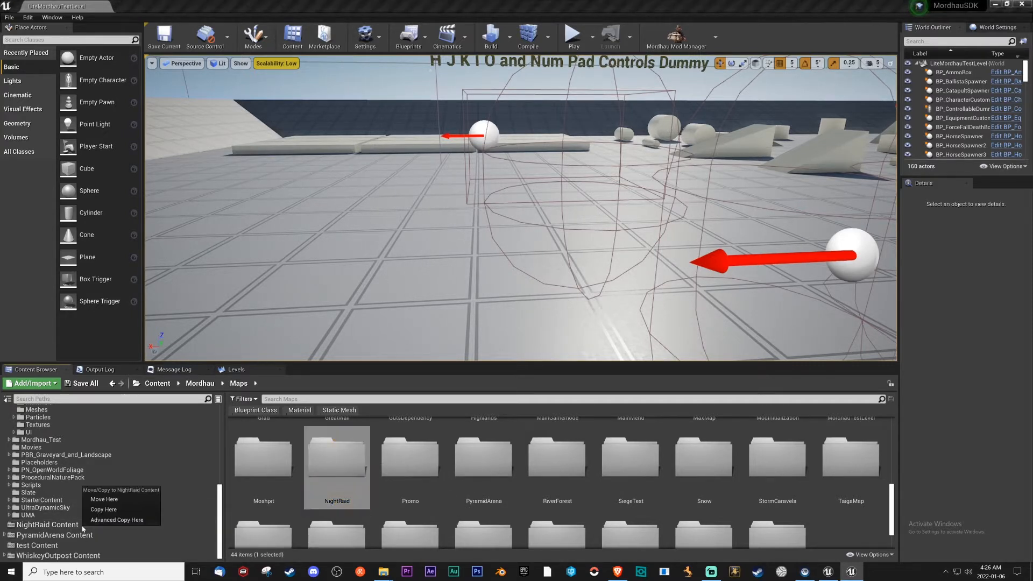
click(106, 505)
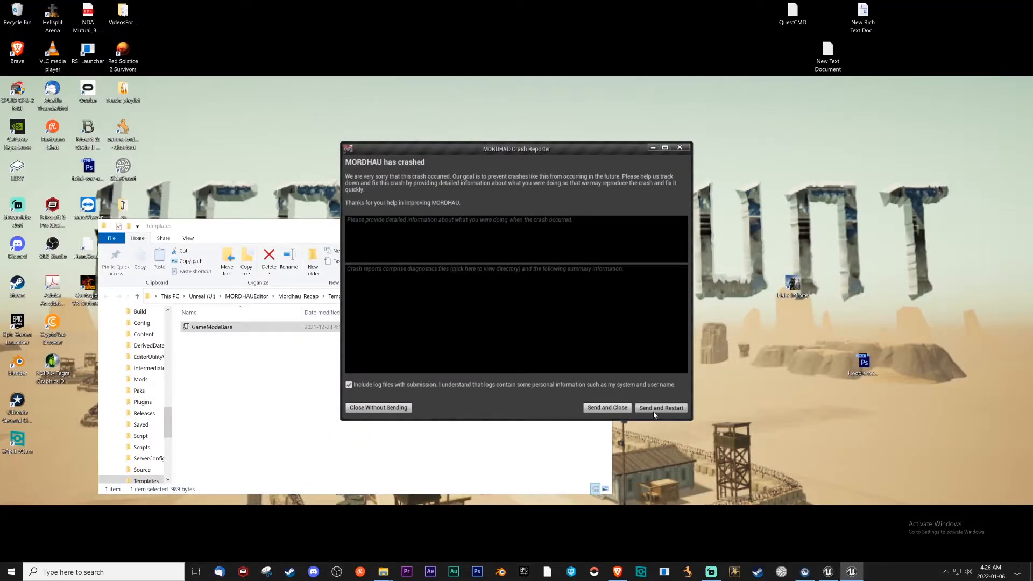
click(657, 409)
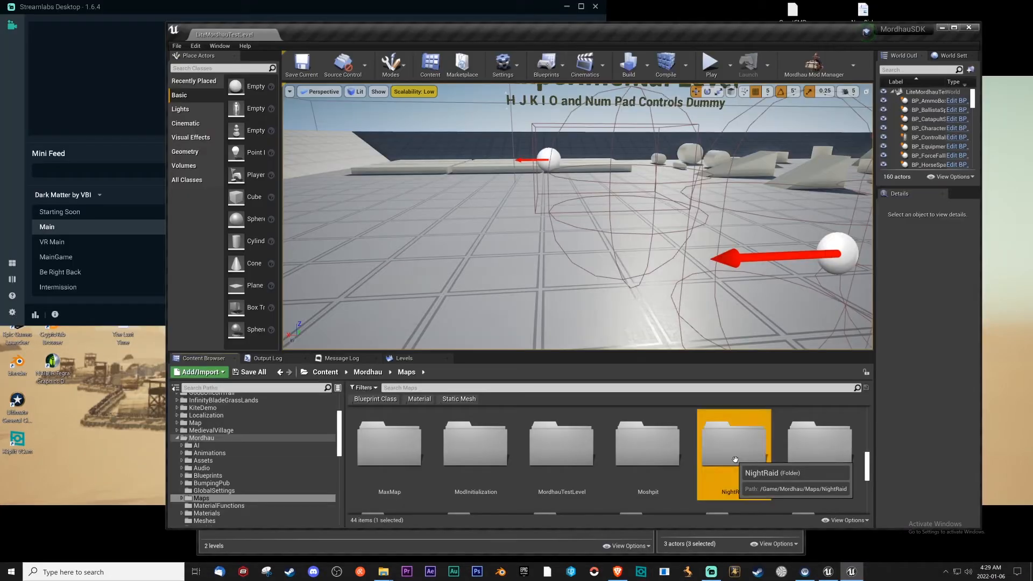
Open the NightRaid maps folder, try its HRD_NightRaid and NightRaid levels, and restart the editor from the crash reporter.
double_click(734, 446)
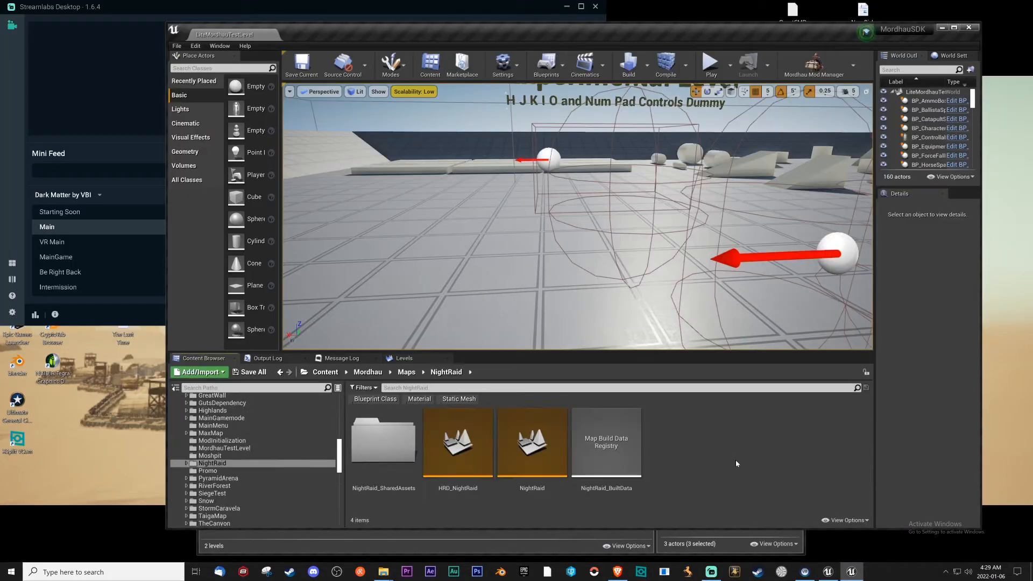
shift+click(459, 466)
click(482, 474)
shift+click(527, 473)
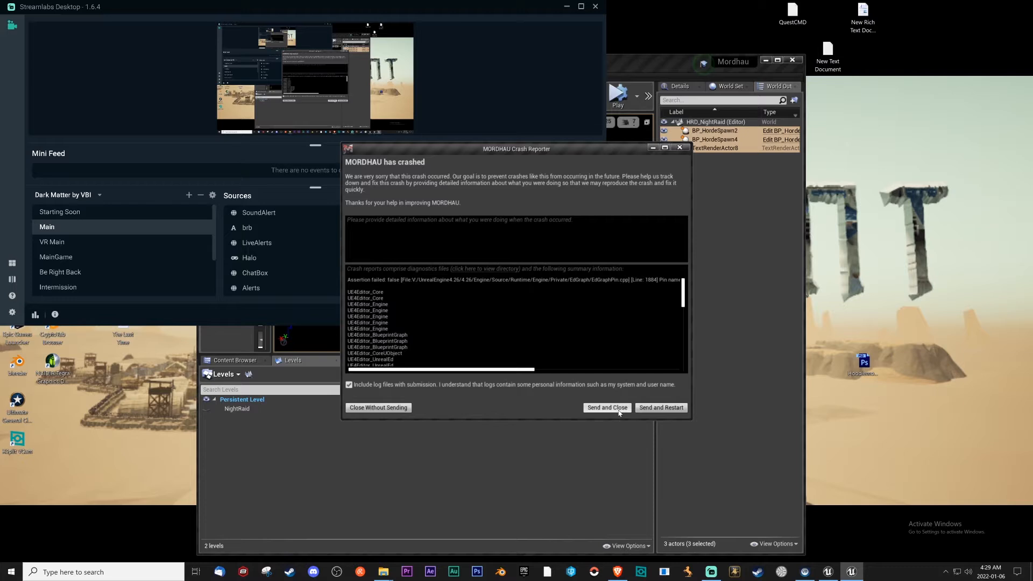
click(665, 410)
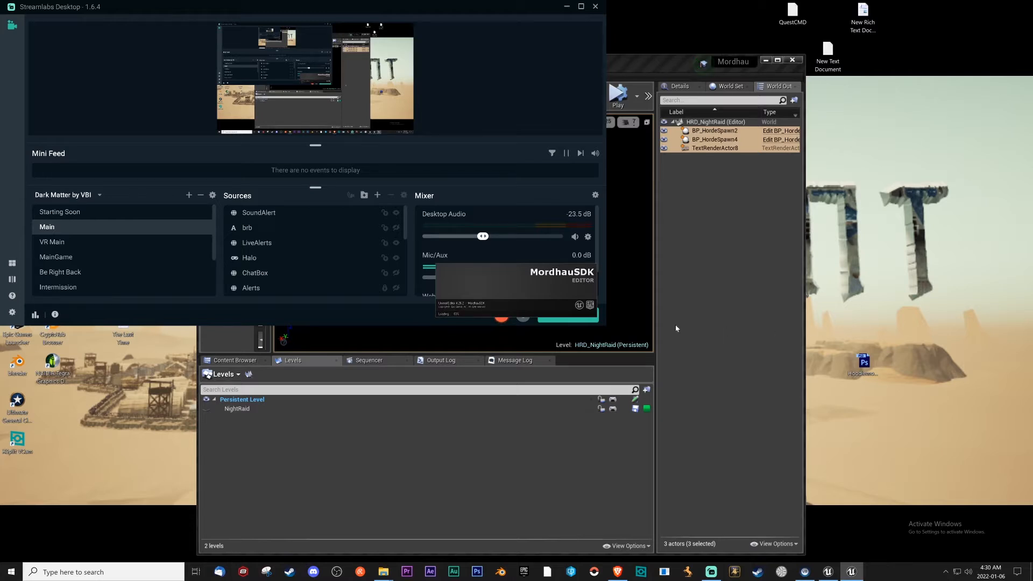
Minimize Streamlabs Desktop and maximize the original Mordhau editor window holding the HRD_NightRaid level.
click(567, 7)
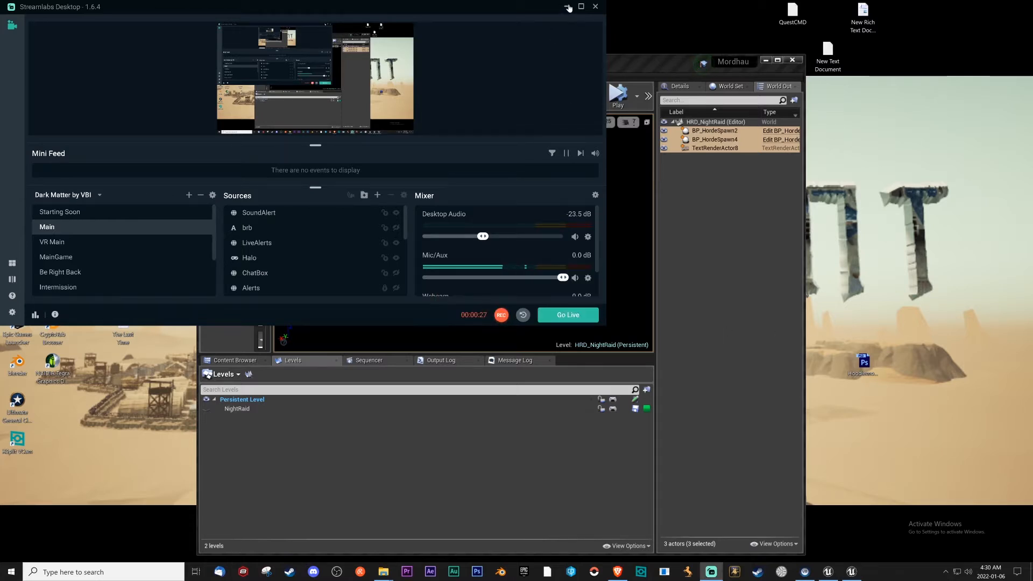
click(777, 59)
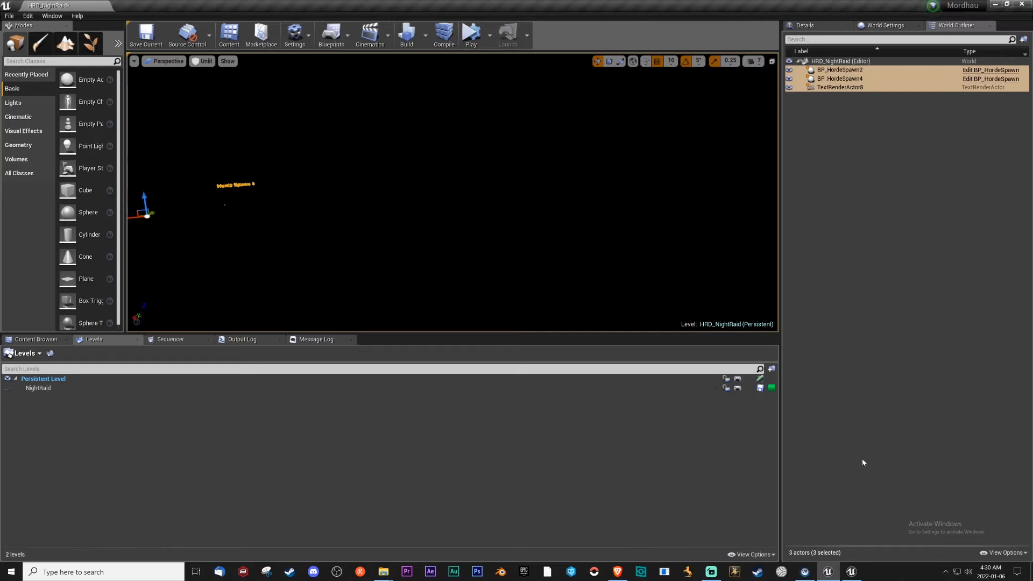
Switch to the restarted MordhauSDK editor, close its welcome page and bring up the content browser.
click(853, 573)
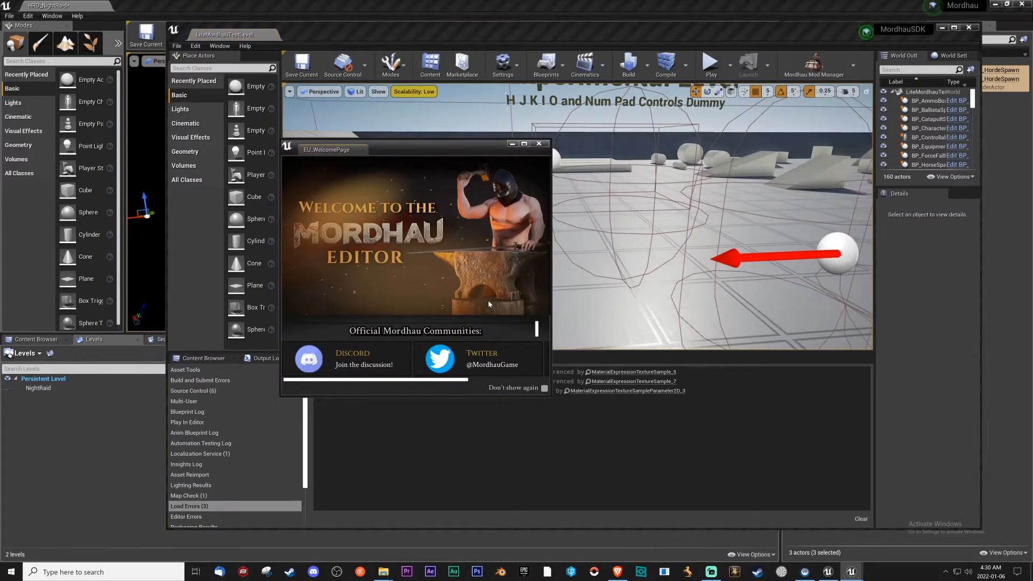
drag(471, 146, 516, 163)
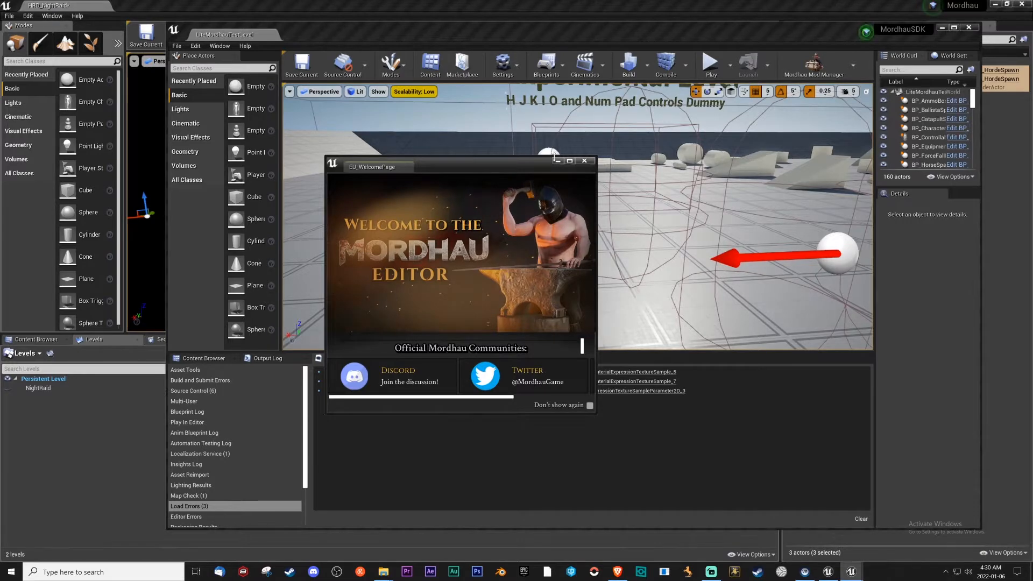
click(585, 161)
click(202, 358)
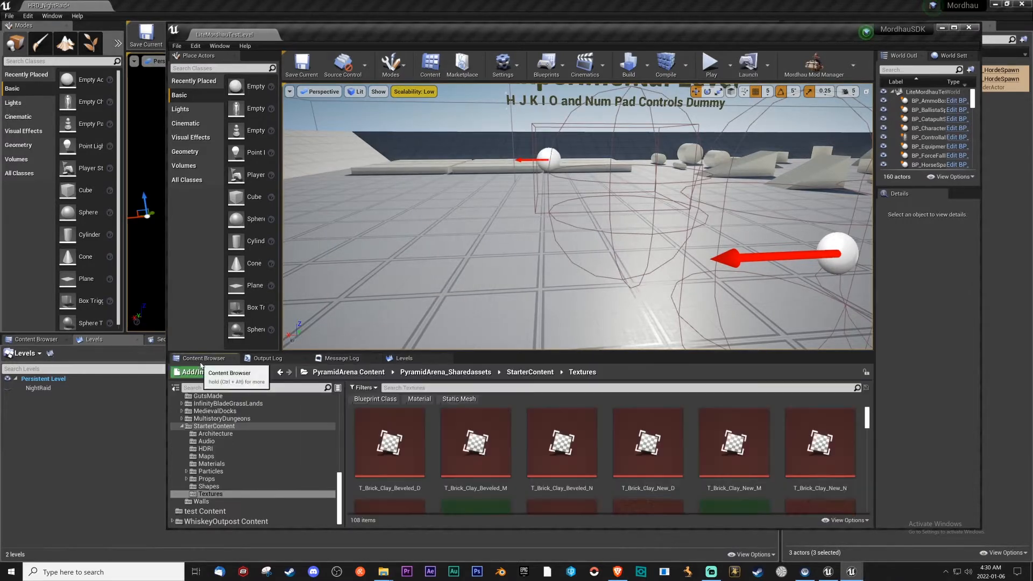
Browse the project content to Mordhau > Maps and open the NightRaid folder.
scroll(261, 443, up, 10)
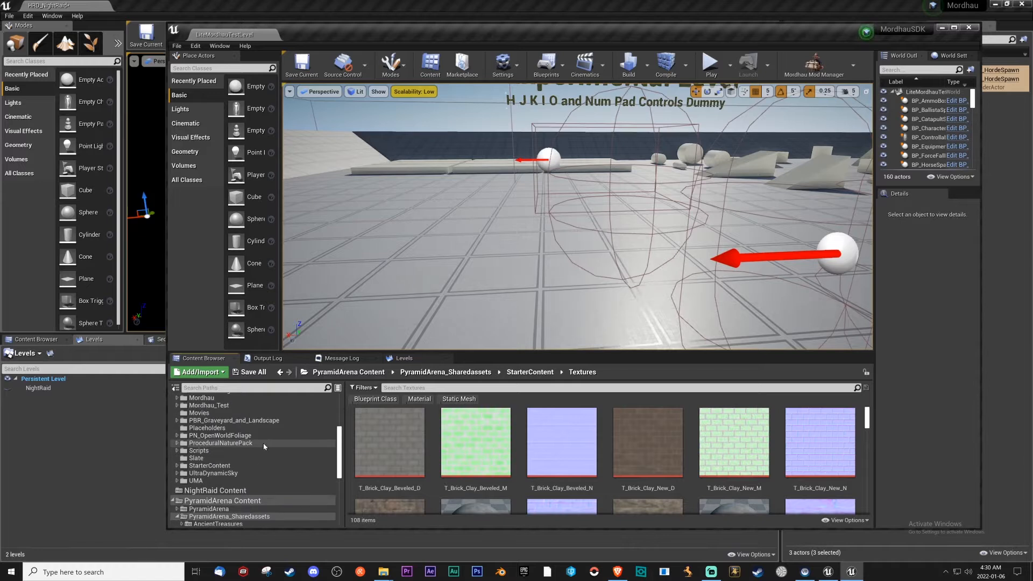
click(203, 473)
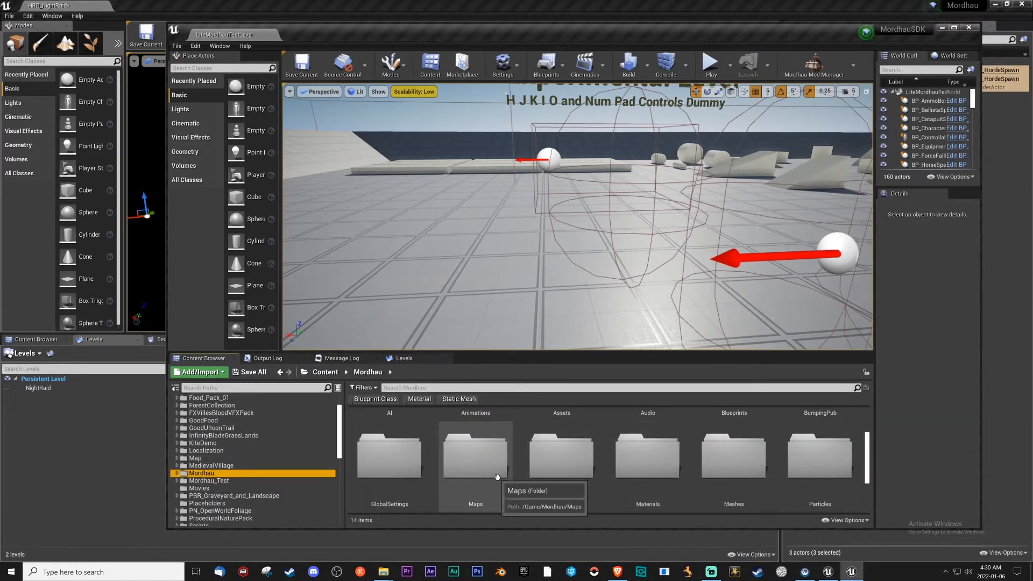
double_click(487, 471)
scroll(747, 473, down, 1)
scroll(747, 473, down, 3)
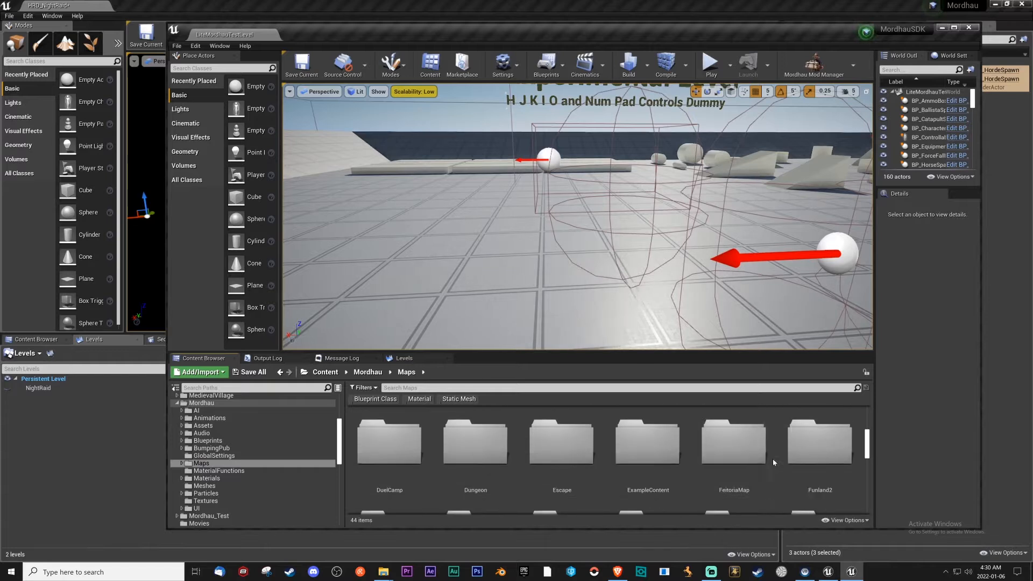
scroll(694, 452, down, 2)
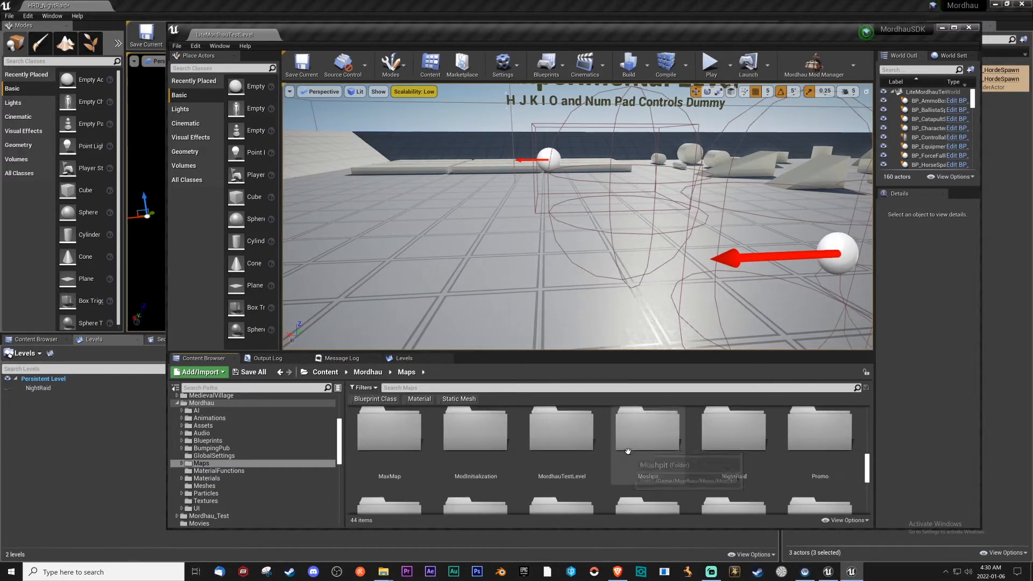
double_click(708, 457)
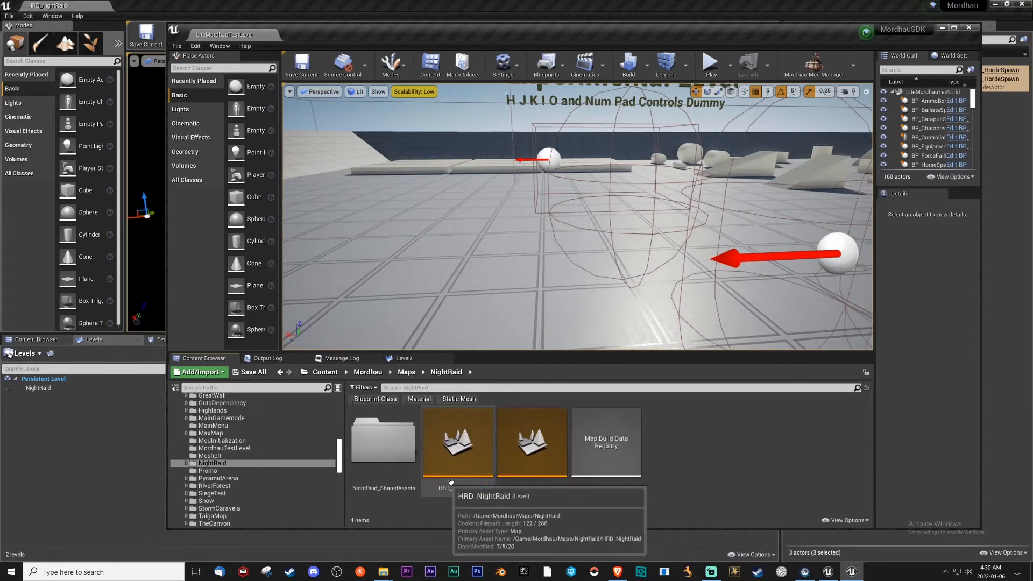
Delete the HRD_NightRaid level from the NightRaid folder.
click(447, 479)
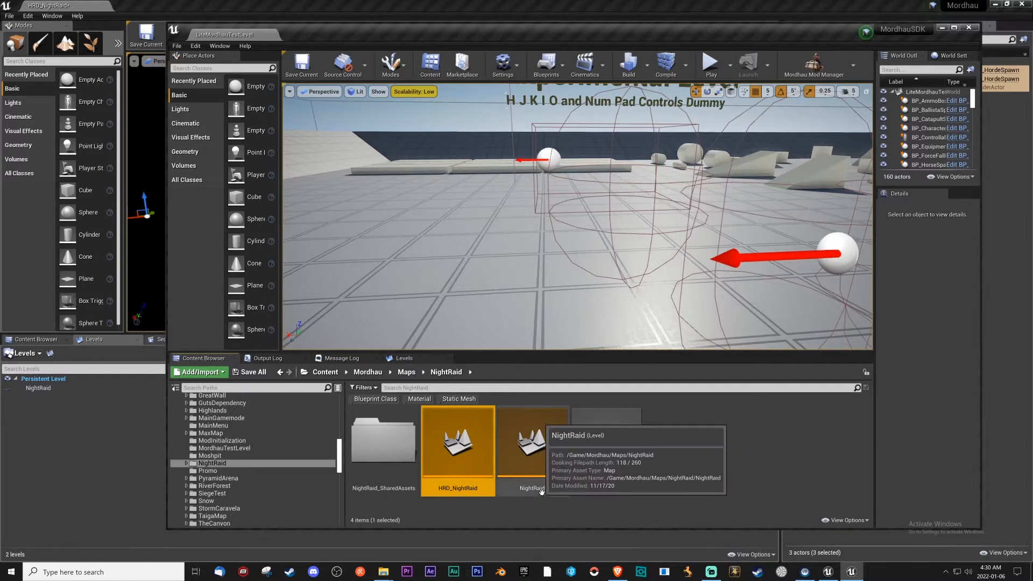
key(Delete)
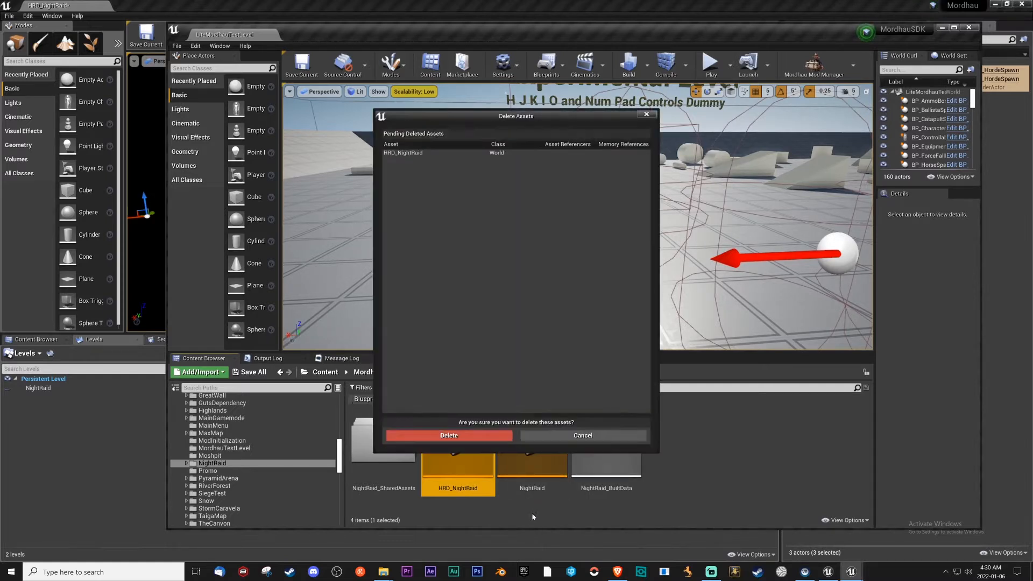
click(482, 436)
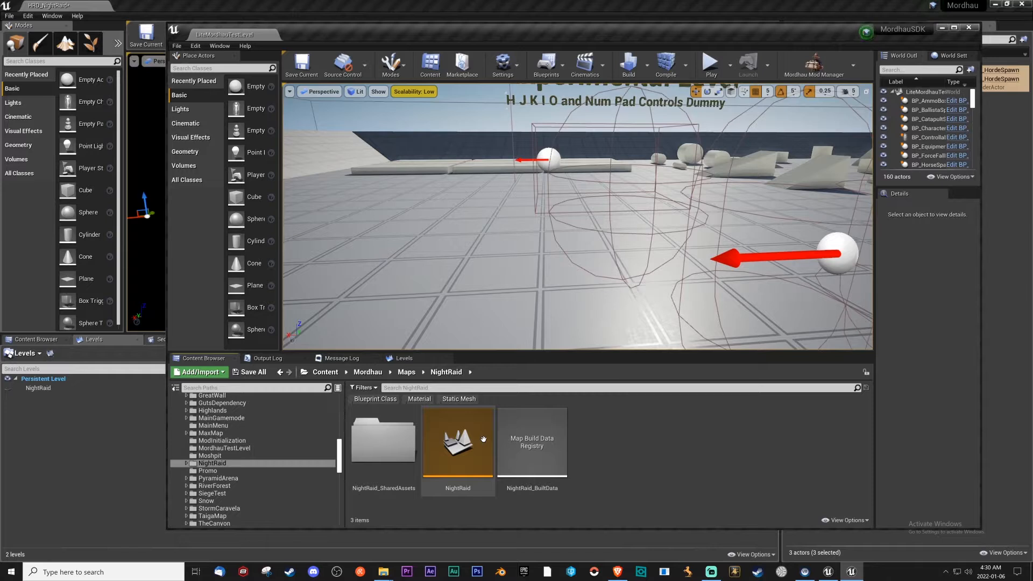
Create a new level named HRD_NightRaid in the NightRaid folder and open it.
right_click(622, 454)
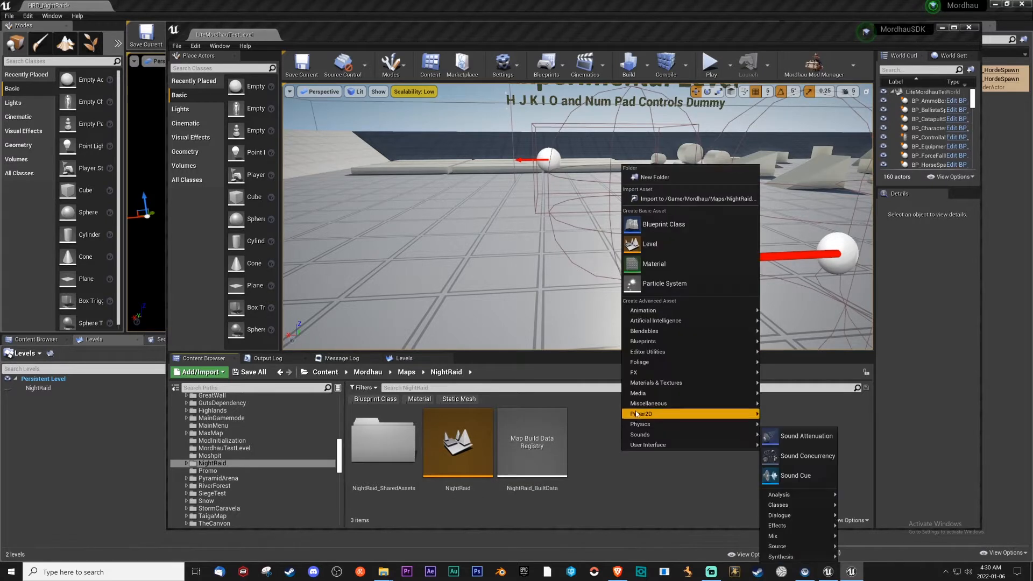
click(691, 244)
text(HR)
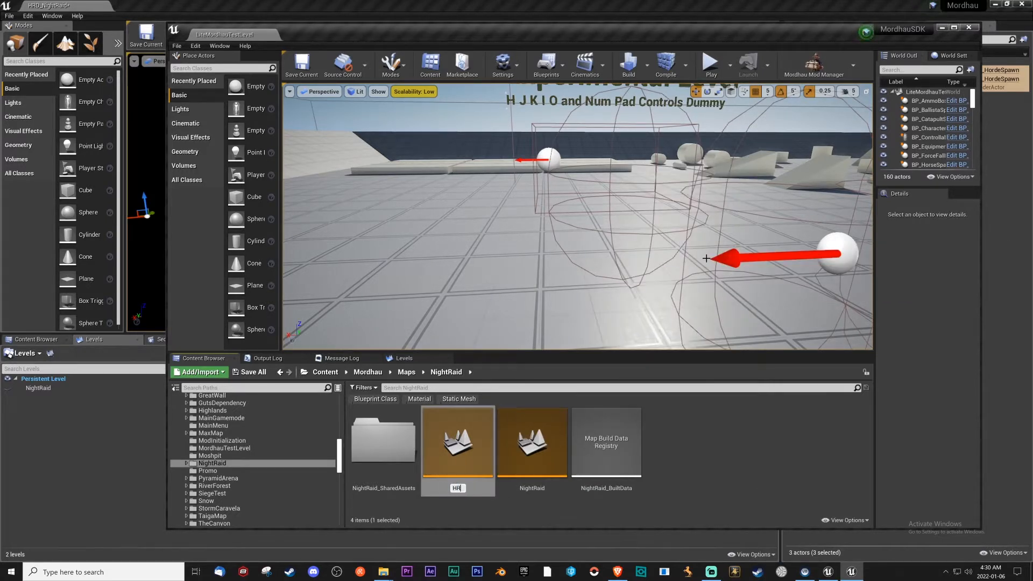
text(D_NightRaid)
key(Return)
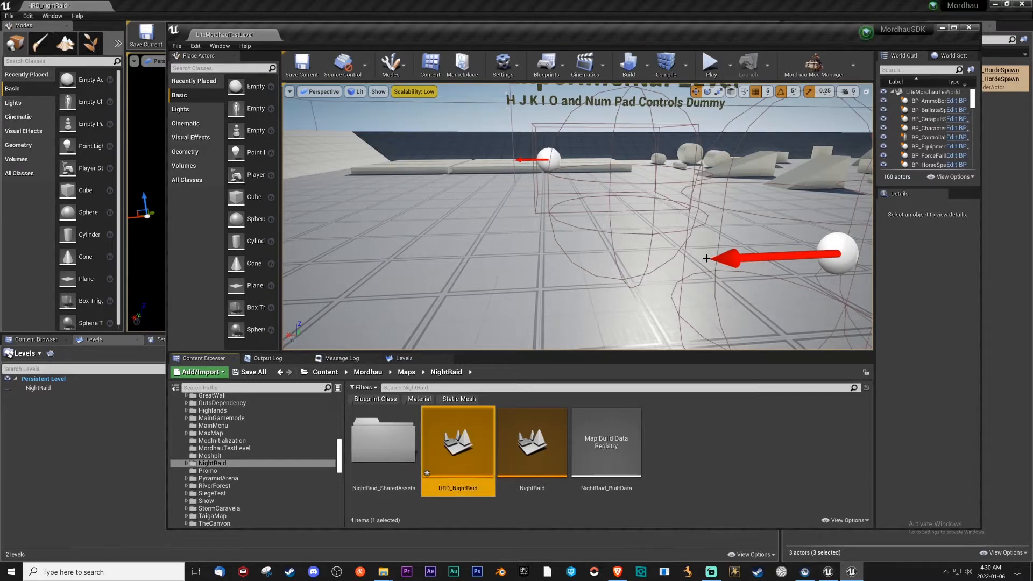
double_click(444, 429)
click(559, 372)
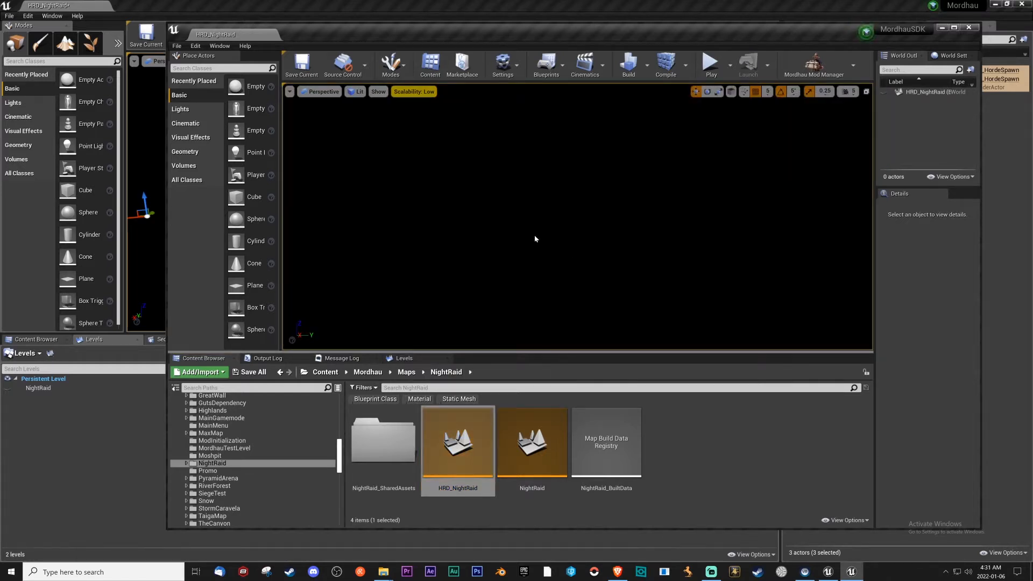
Switch to the original Mordhau editor and copy the two BP_HordeSpawn actors and the TextRenderActor from its HRD_NightRaid level.
click(164, 10)
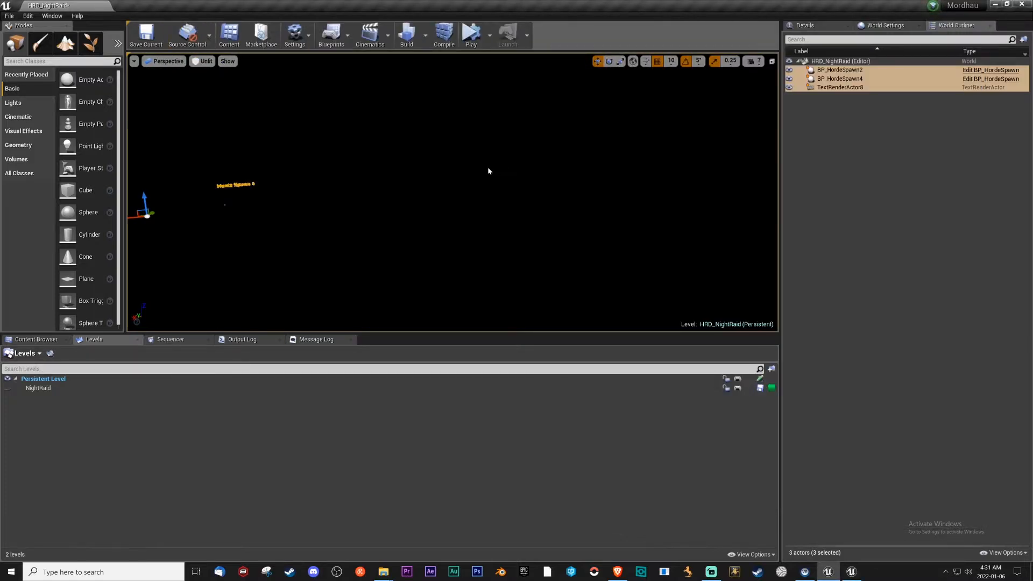
click(851, 572)
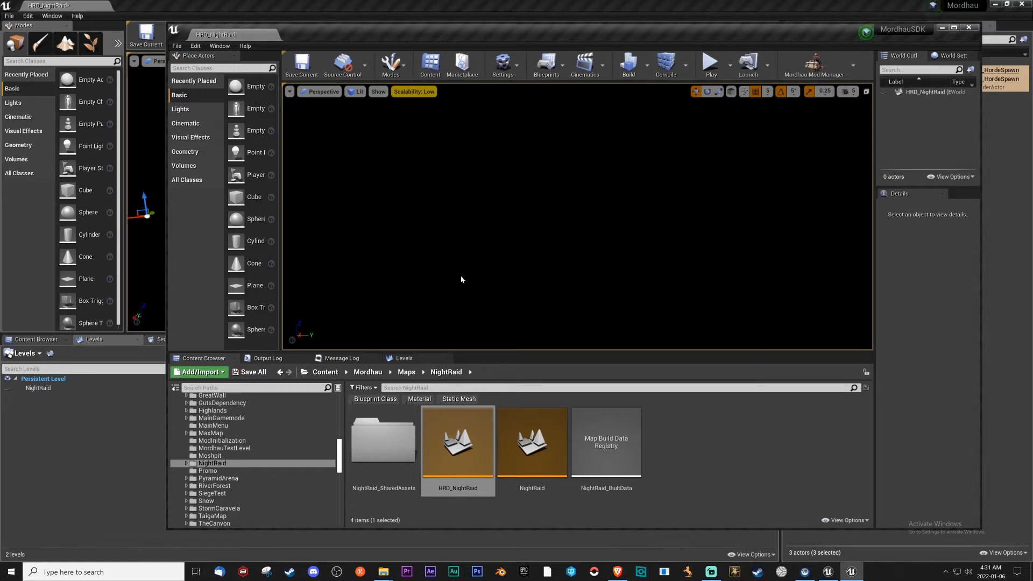
click(75, 425)
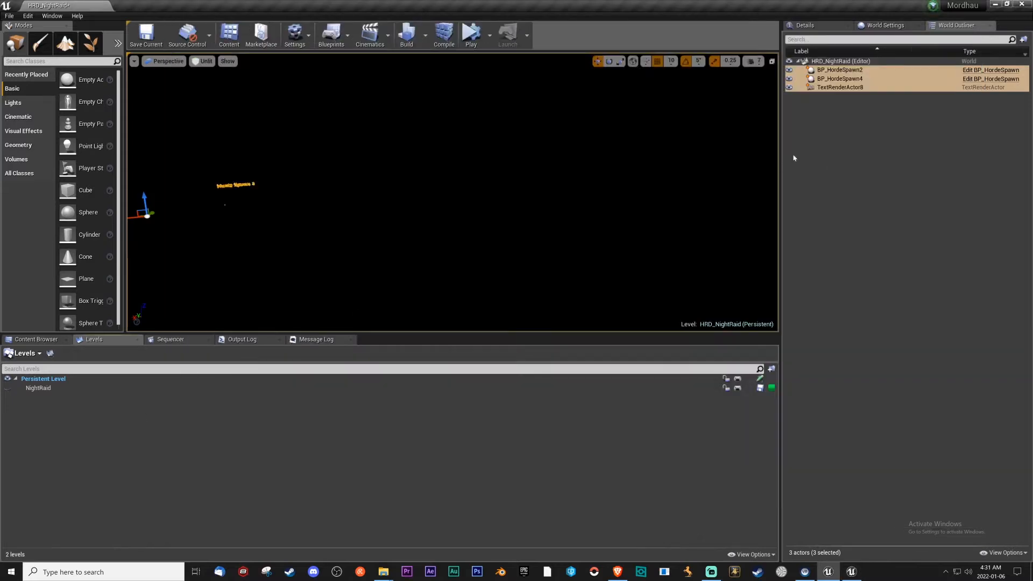
click(839, 87)
shift+click(850, 74)
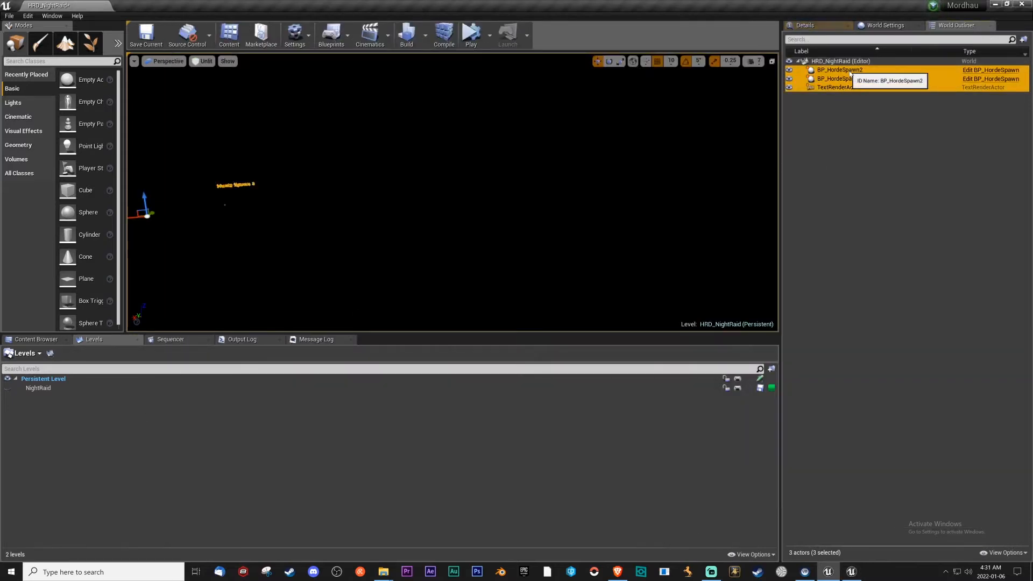
Paste the copied horde spawn and text actors into the new HRD_NightRaid level in the MordhauSDK editor and save the level.
click(854, 575)
right_click(555, 217)
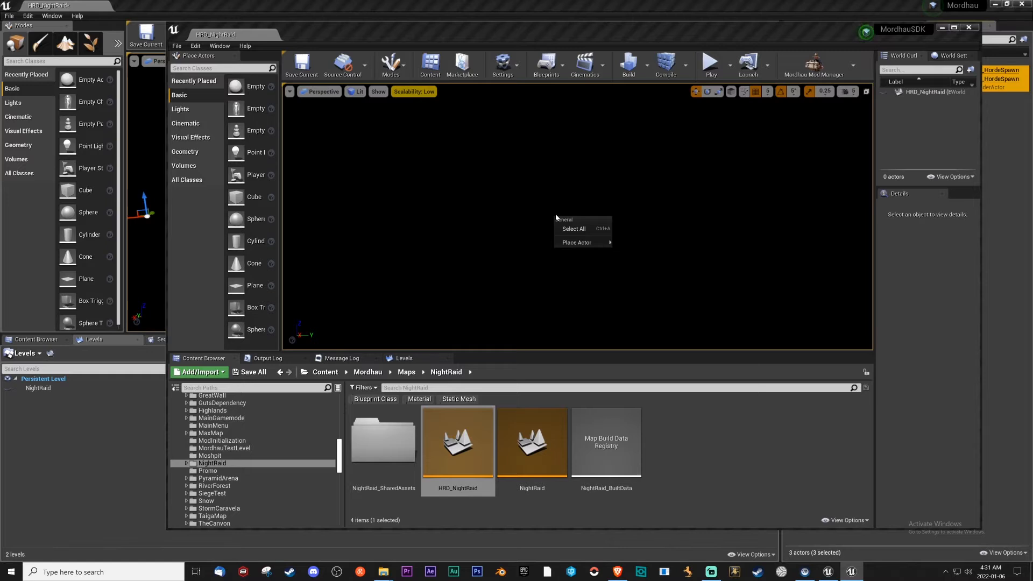
click(530, 229)
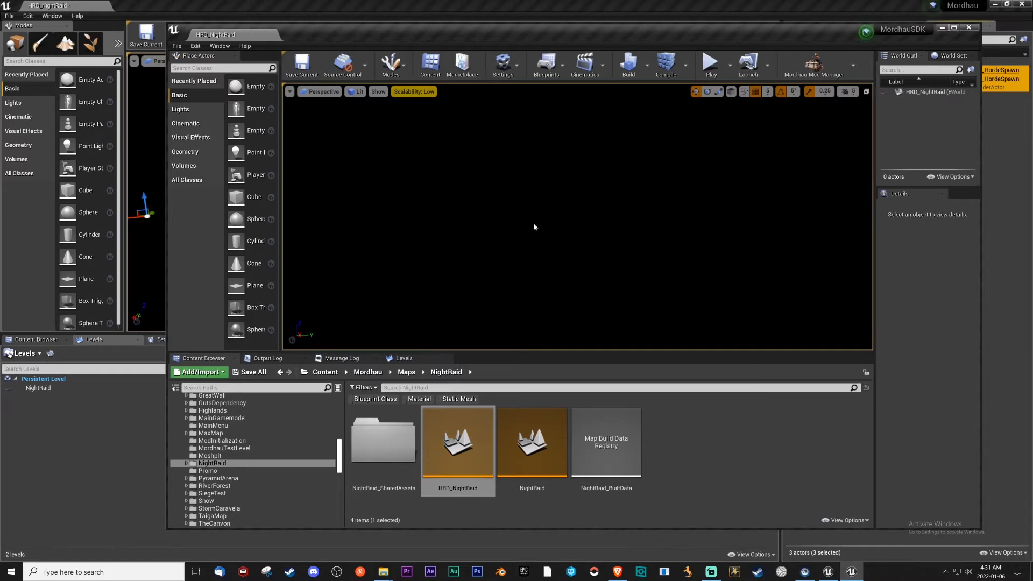
key(ctrl+v)
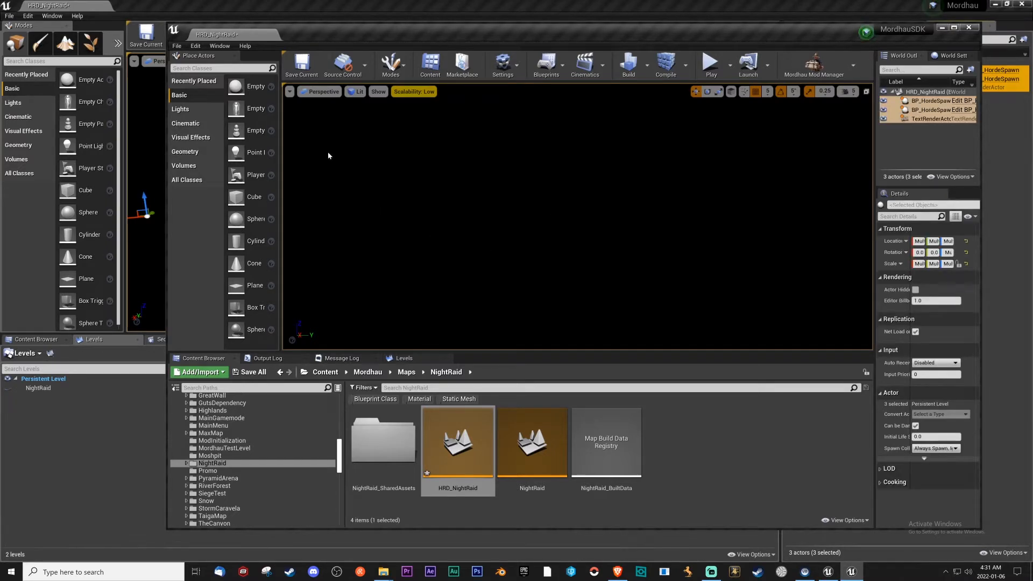
click(302, 72)
Select the NightRaid level in the NightRaid folder, and restart the MordhauSDK editor from the crash reporter.
click(533, 446)
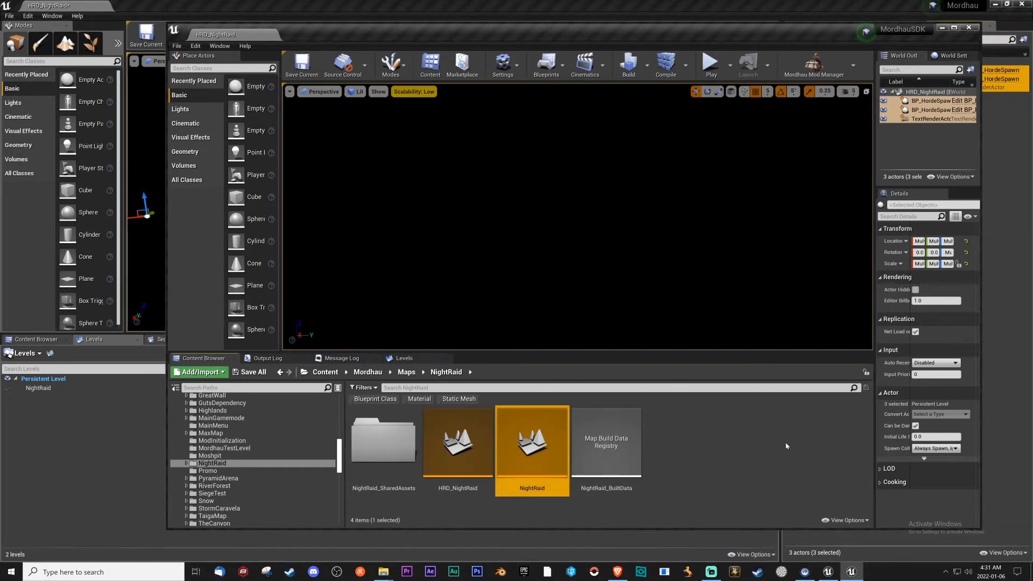
click(657, 410)
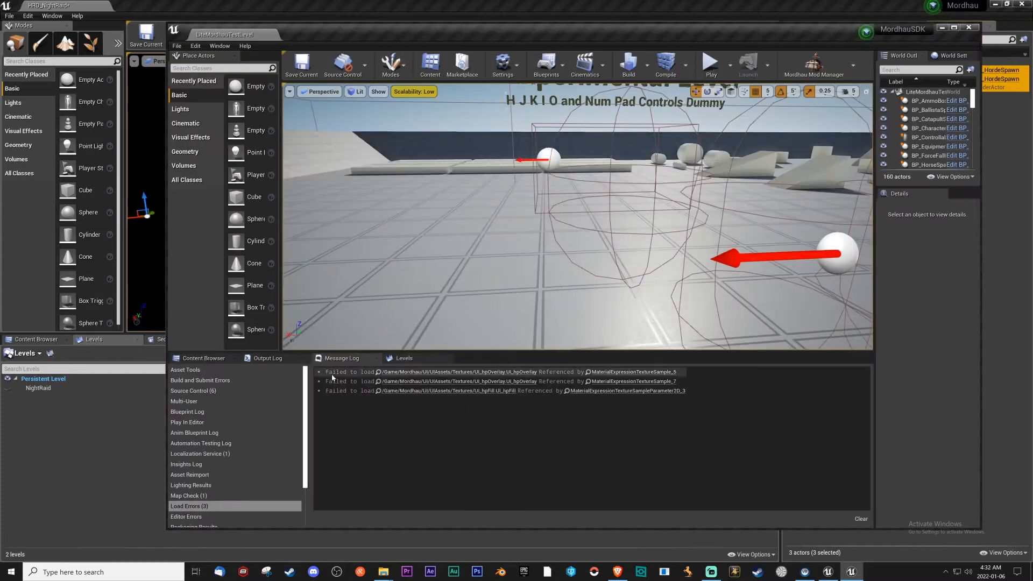
Browse the restarted SDK editor's project content to the Mordhau > Maps > NightRaid folder.
click(209, 359)
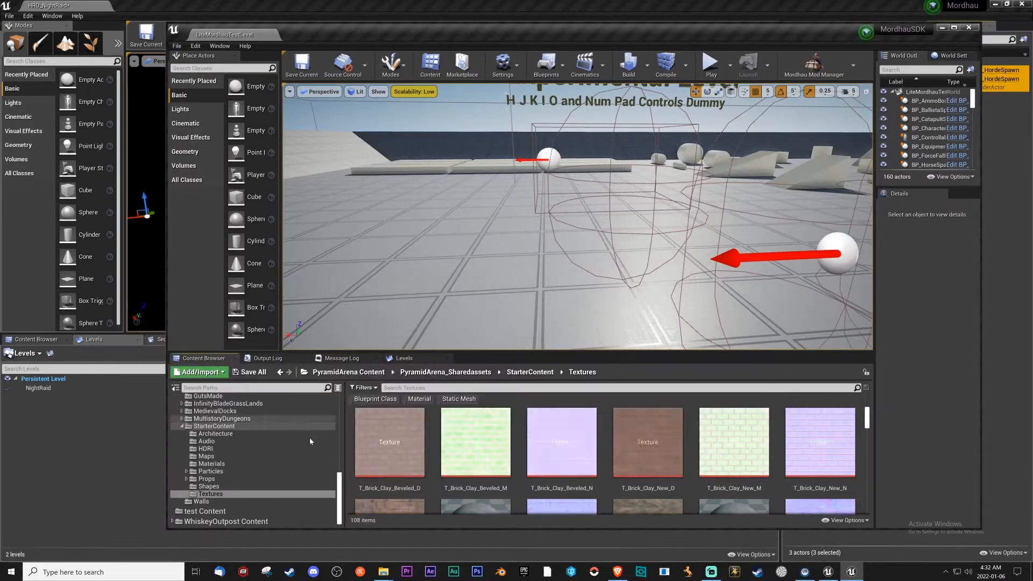
drag(340, 481, 343, 430)
click(203, 417)
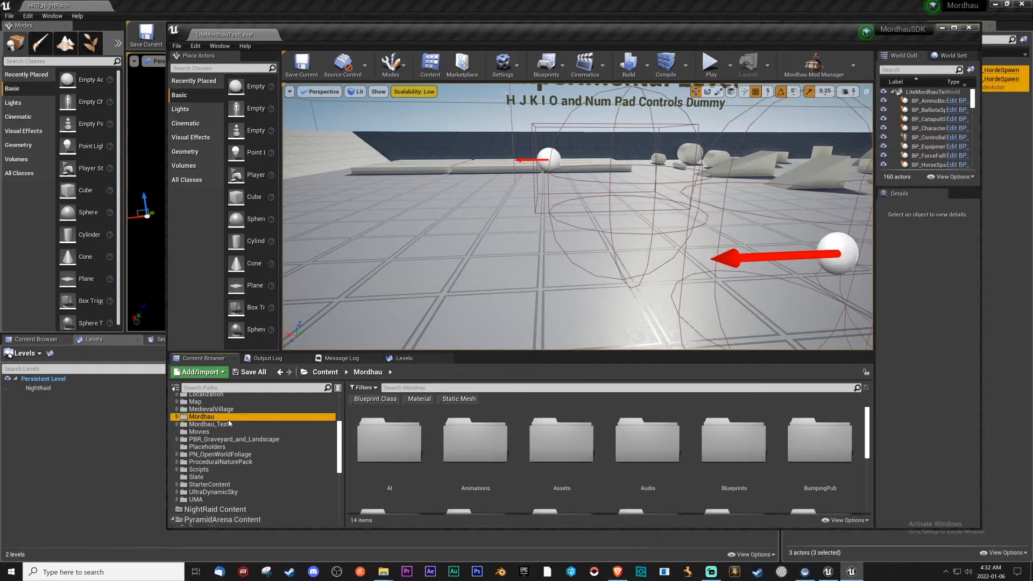
scroll(592, 457, down, 1)
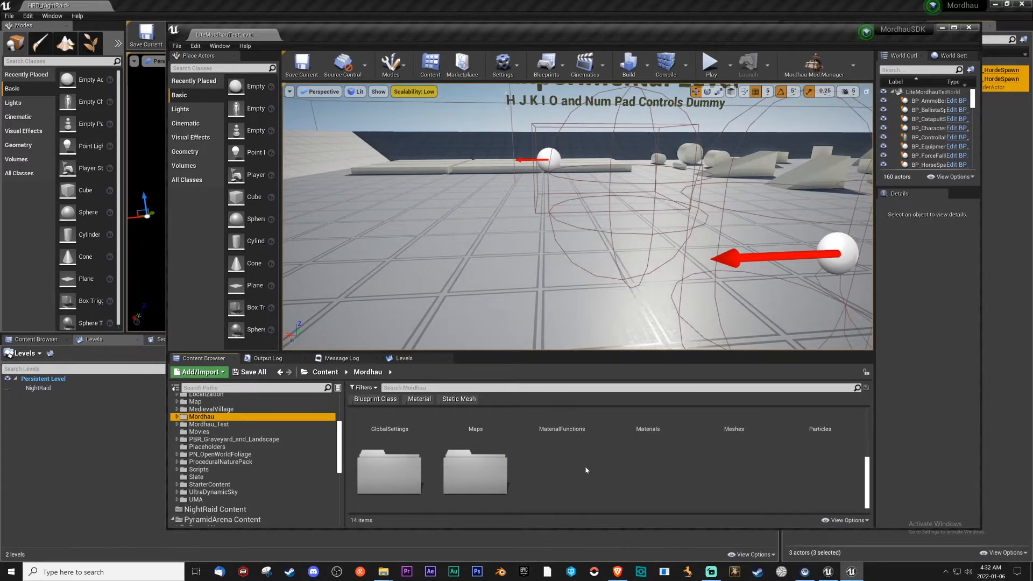
double_click(492, 430)
scroll(533, 431, down, 3)
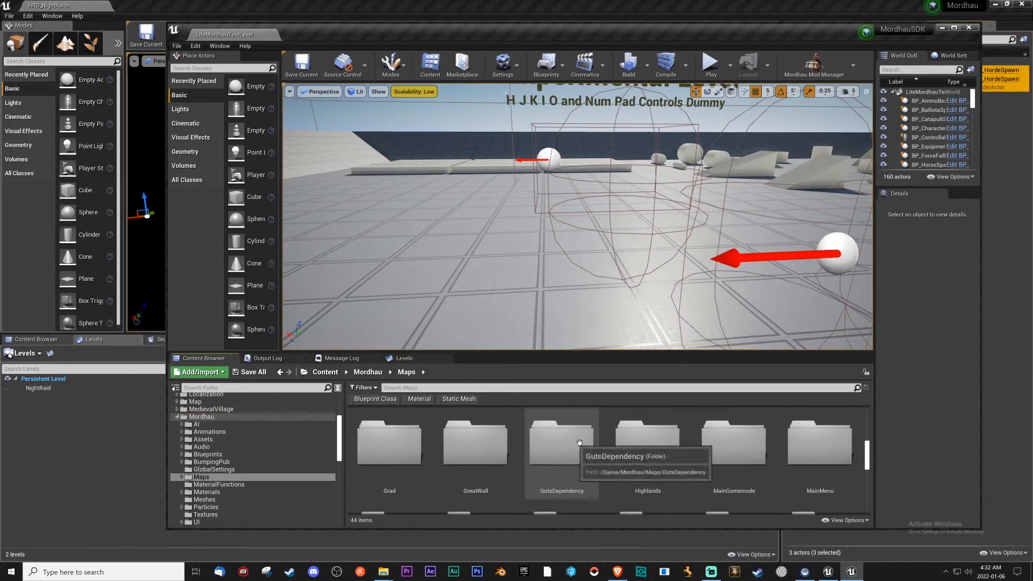
double_click(732, 464)
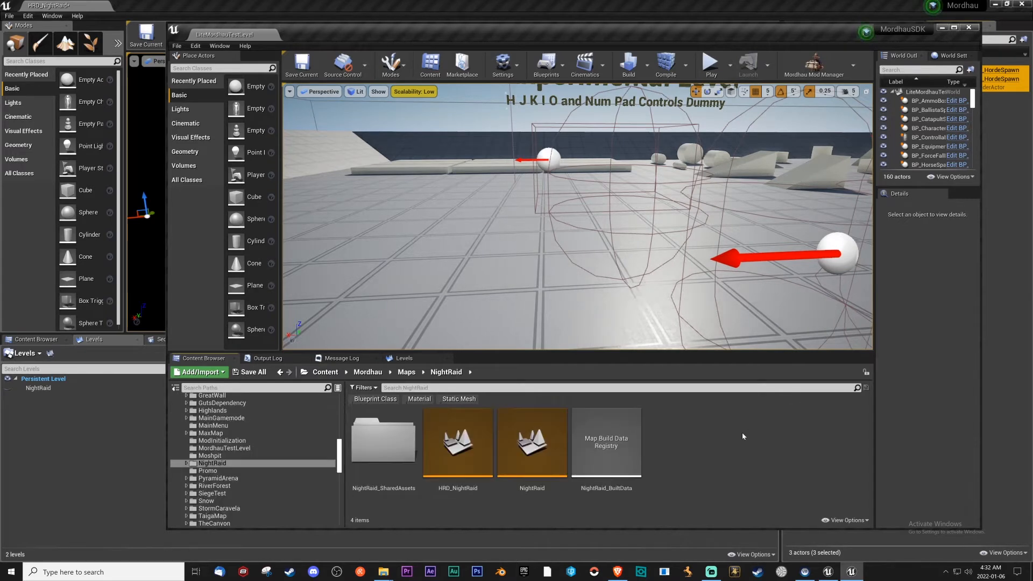
Try to move the HRD_NightRaid level and the NightRaid_SharedAssets folder together into NightRaid Content.
click(458, 447)
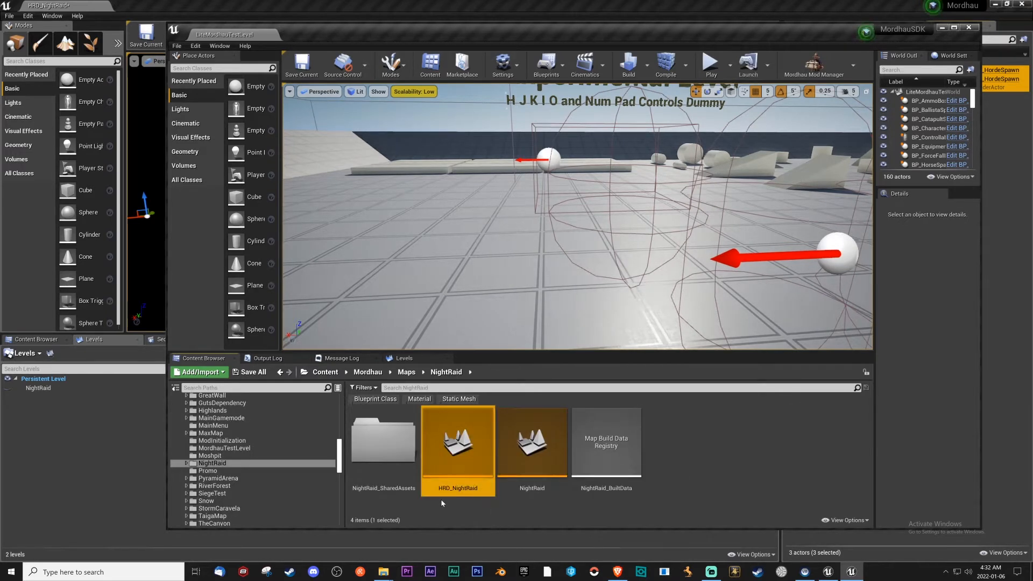
ctrl+click(394, 461)
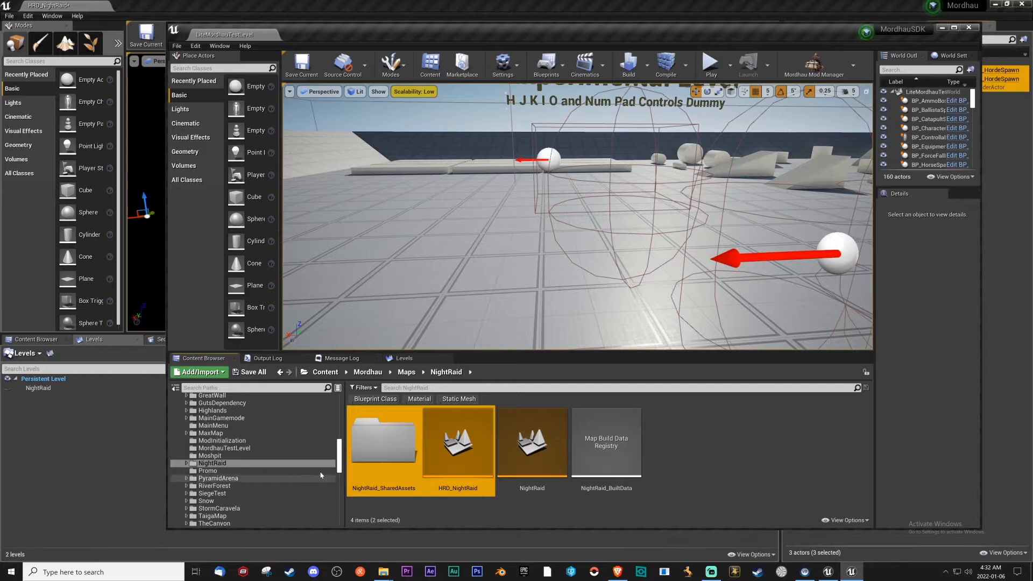
scroll(269, 448, down, 3)
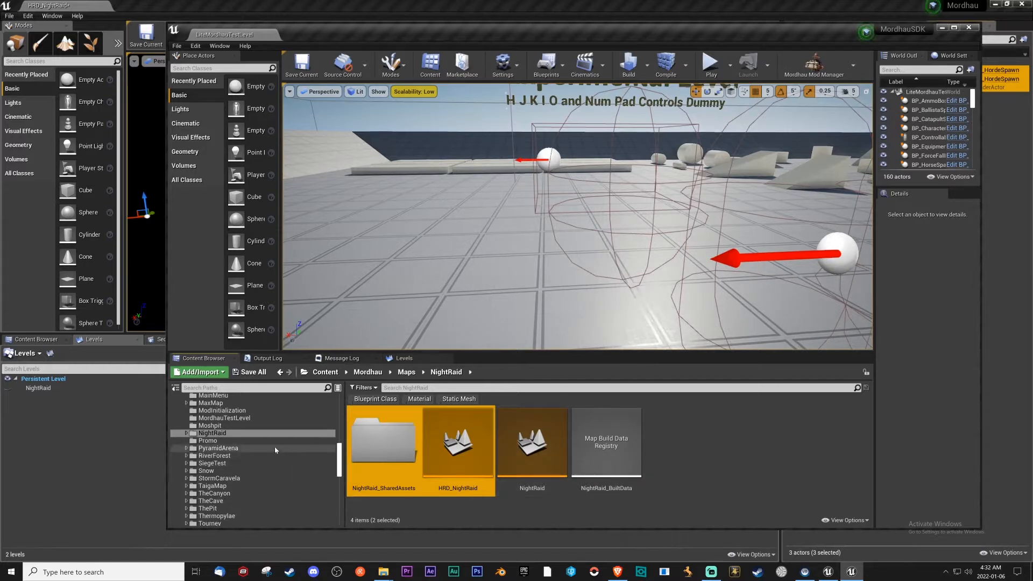
scroll(269, 447, down, 6)
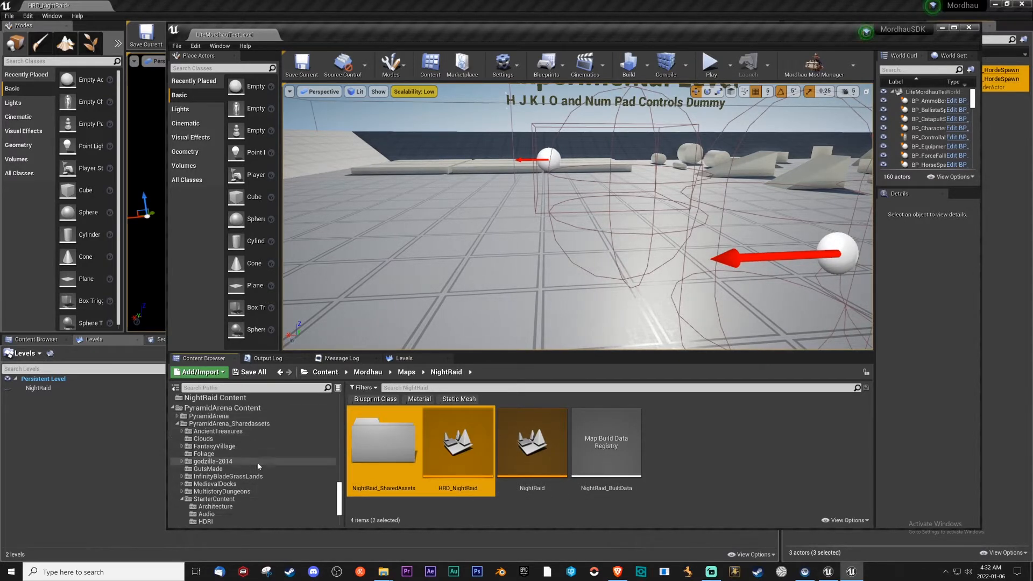
scroll(259, 459, up, 3)
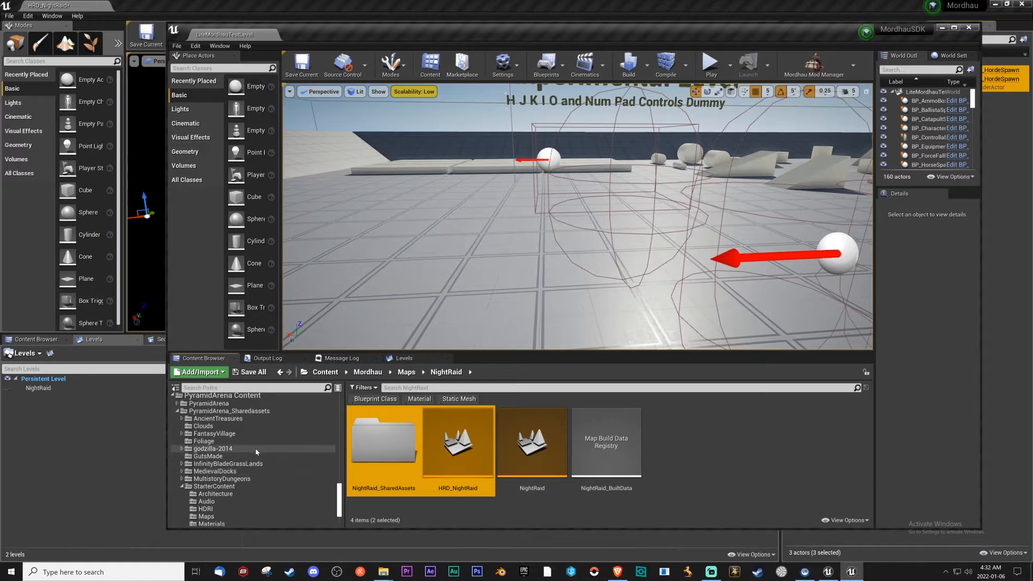
scroll(255, 450, up, 2)
drag(373, 447, 235, 428)
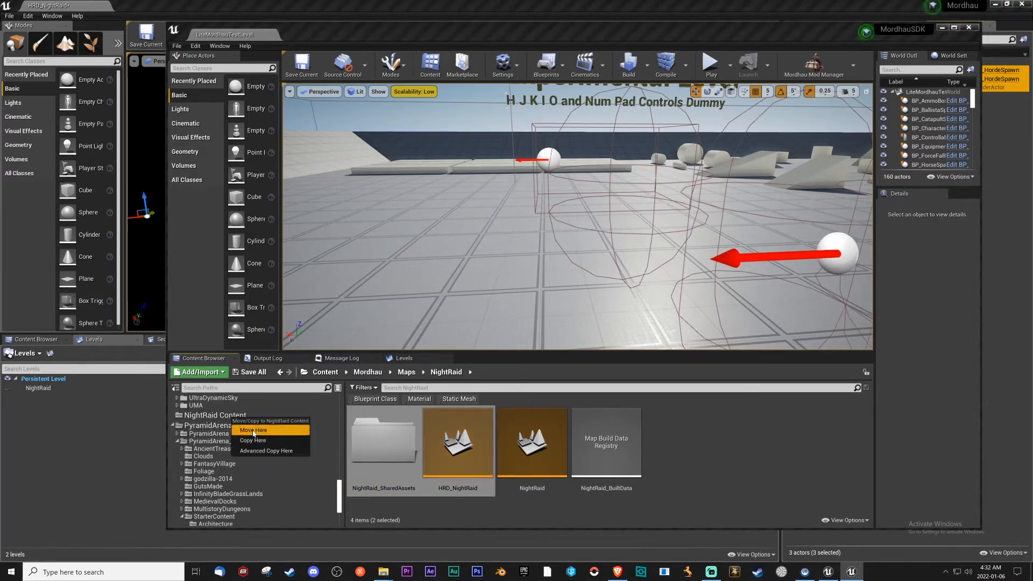
click(255, 435)
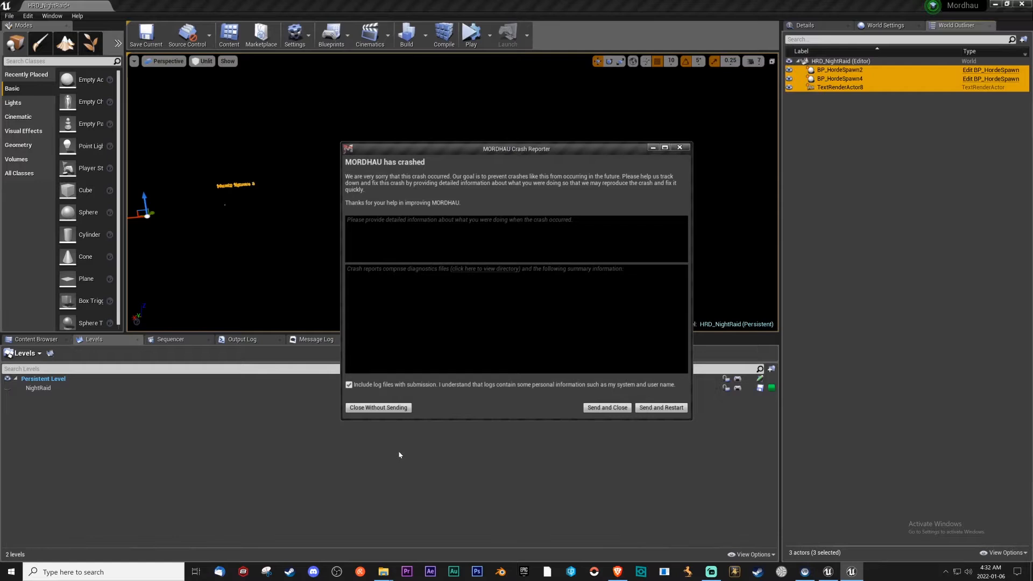
Widen the crash reporter to read the error summary, then send the report and restart the editor.
click(661, 408)
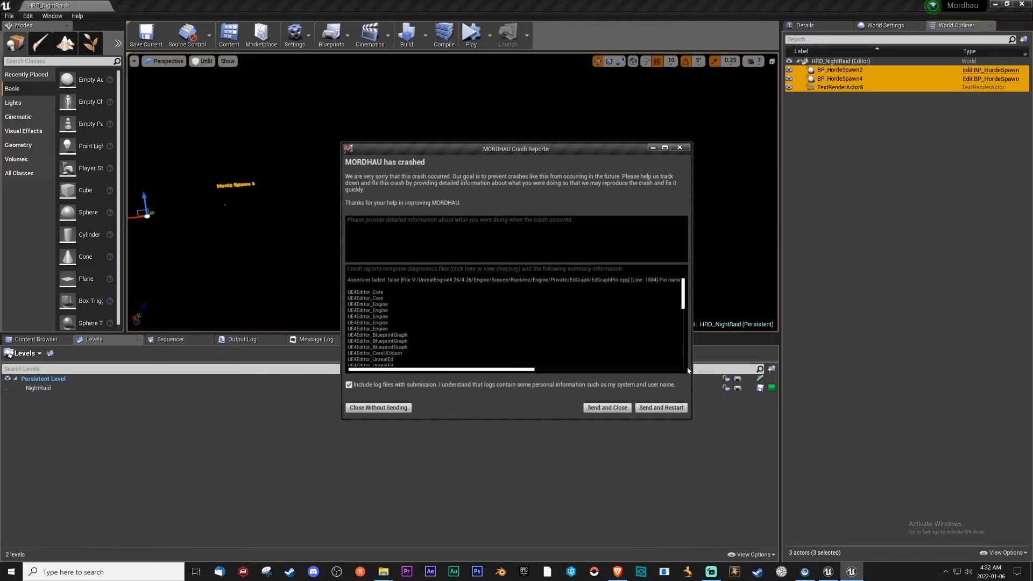
drag(694, 364, 838, 372)
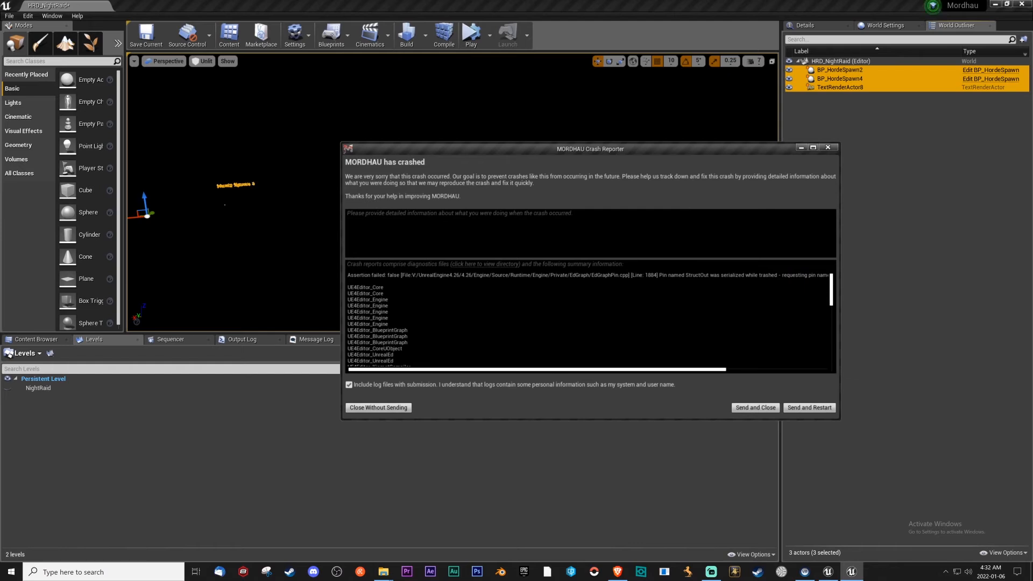
drag(511, 371, 480, 374)
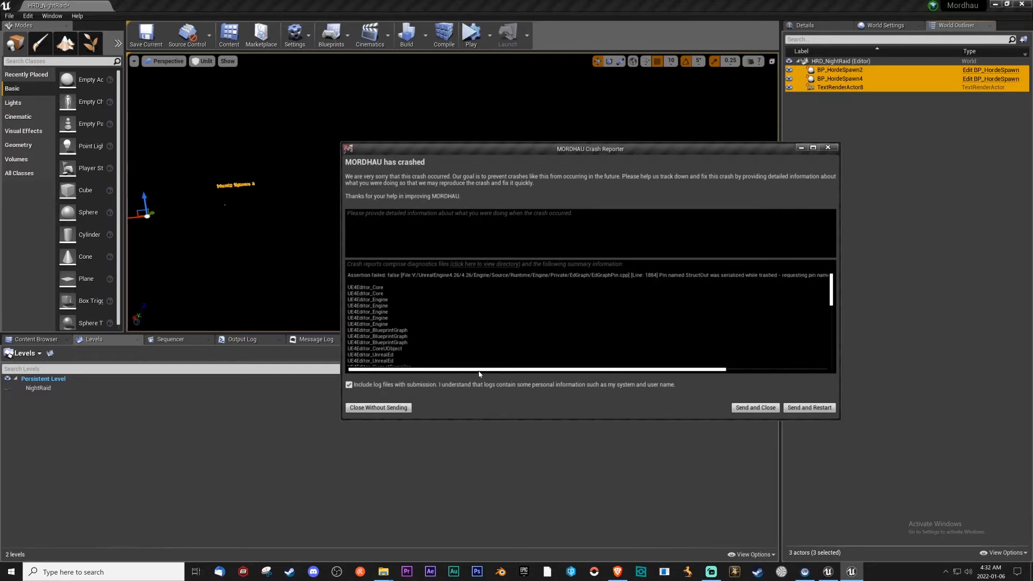
click(805, 408)
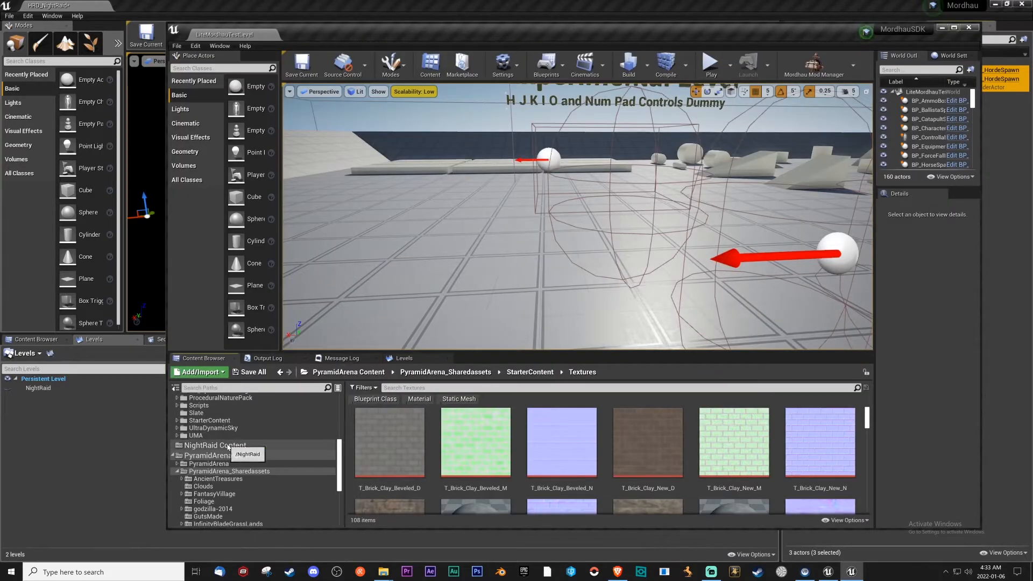
Create a new level named NightRaid directly in NightRaid Content and save it.
click(245, 445)
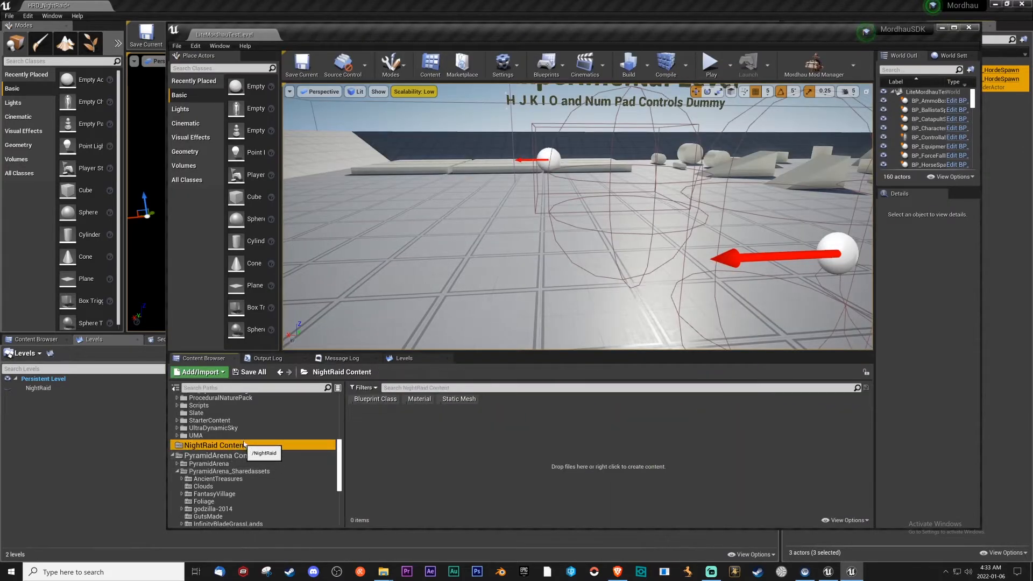
scroll(242, 445, up, 8)
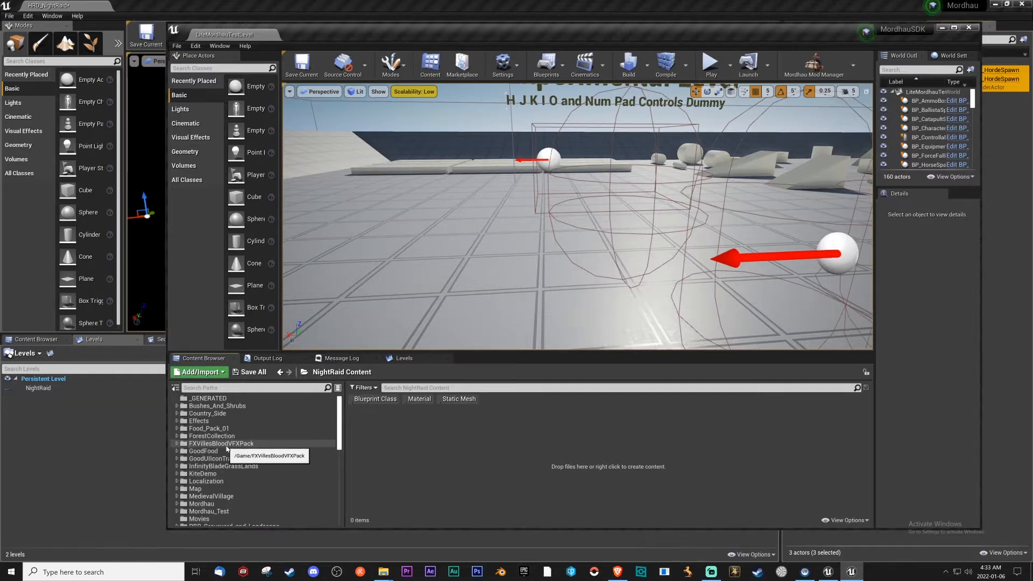
scroll(227, 449, down, 1)
scroll(226, 458, down, 3)
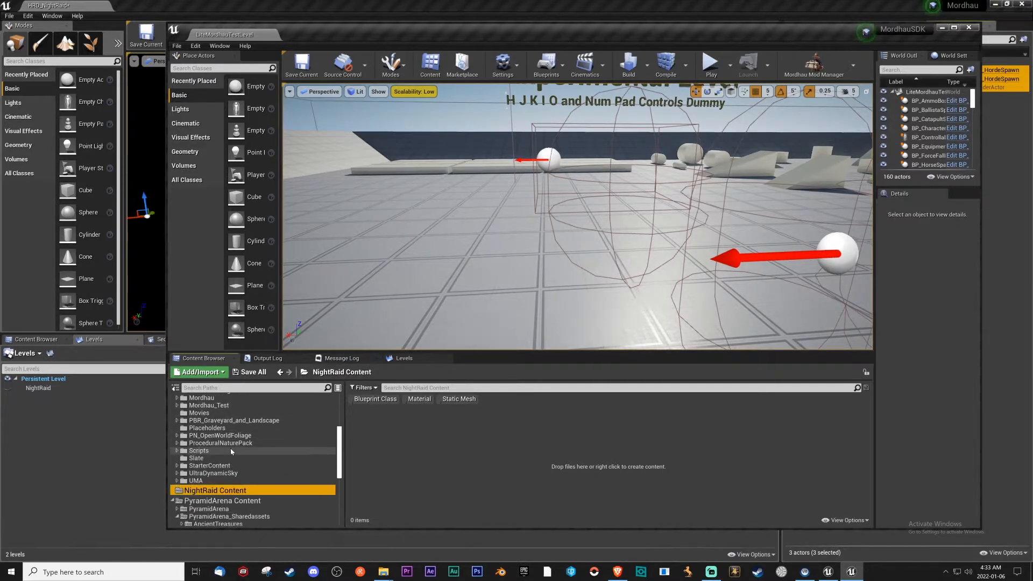
right_click(390, 450)
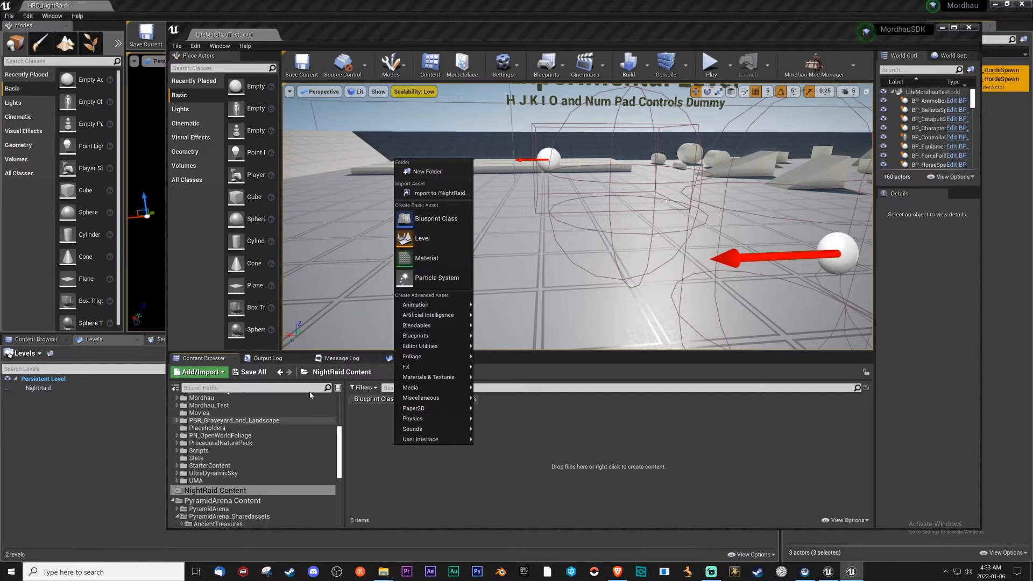
click(422, 238)
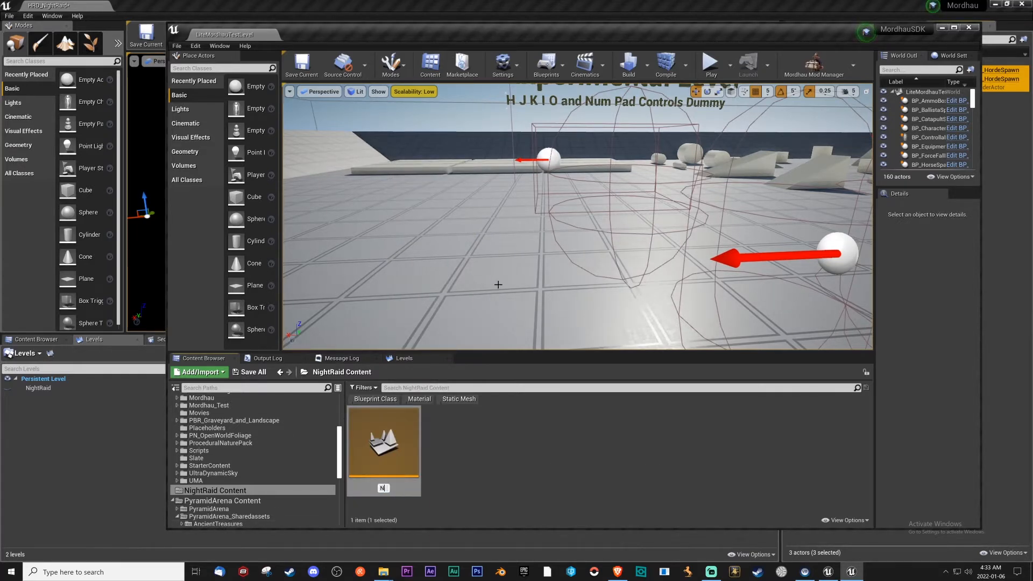
text(NightRaid)
key(Return)
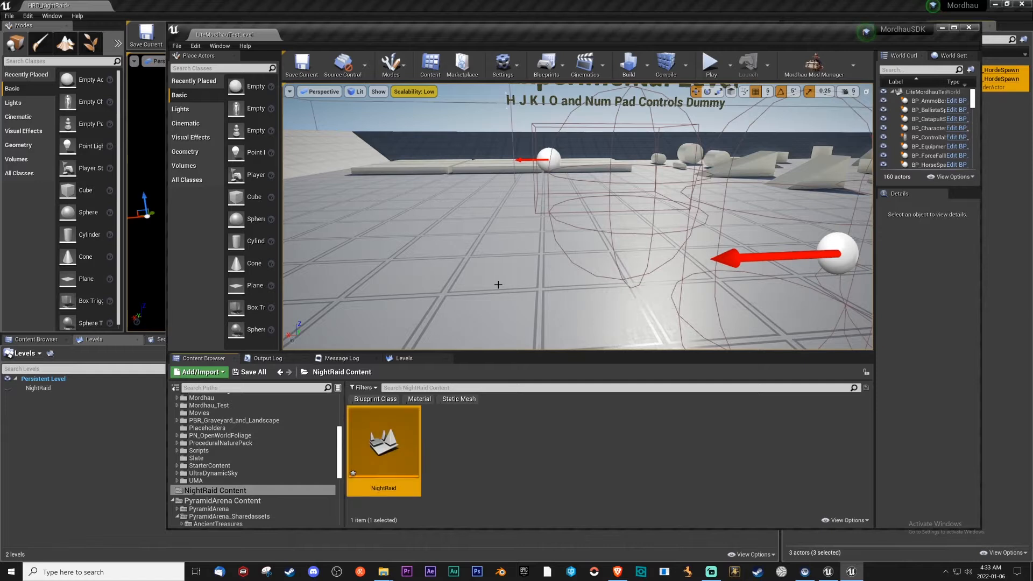
right_click(407, 425)
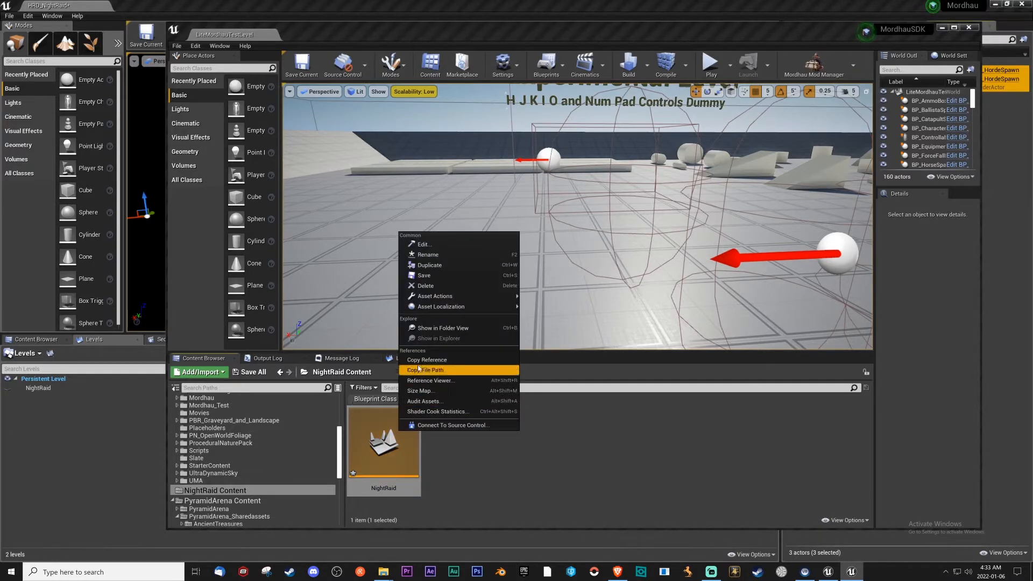
click(422, 276)
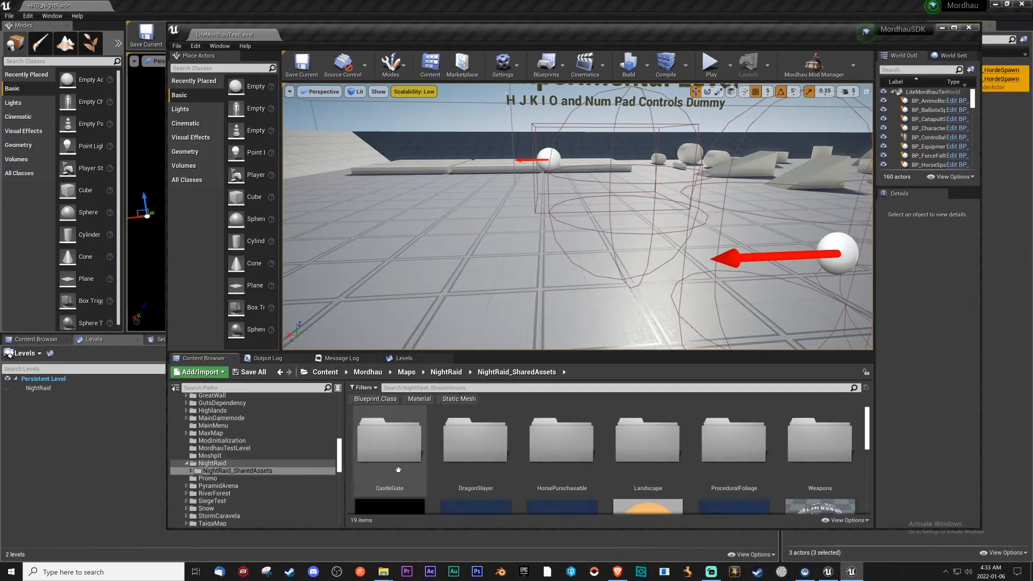
Create a new folder named NightRaid_SharedAssets in NightRaid Content, matching the map's original shared assets folder.
scroll(401, 465, down, 3)
scroll(251, 476, down, 5)
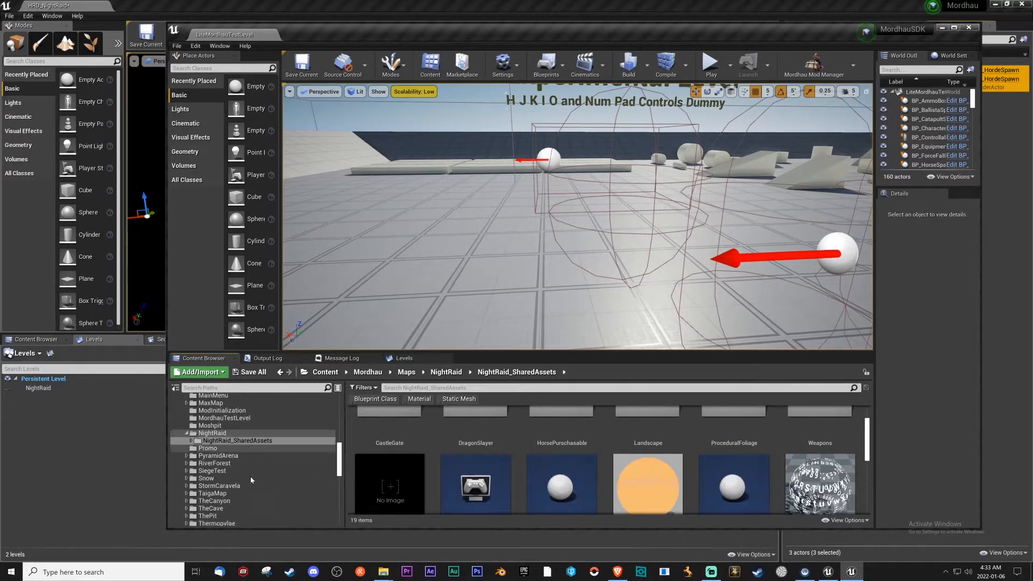
scroll(271, 462, down, 5)
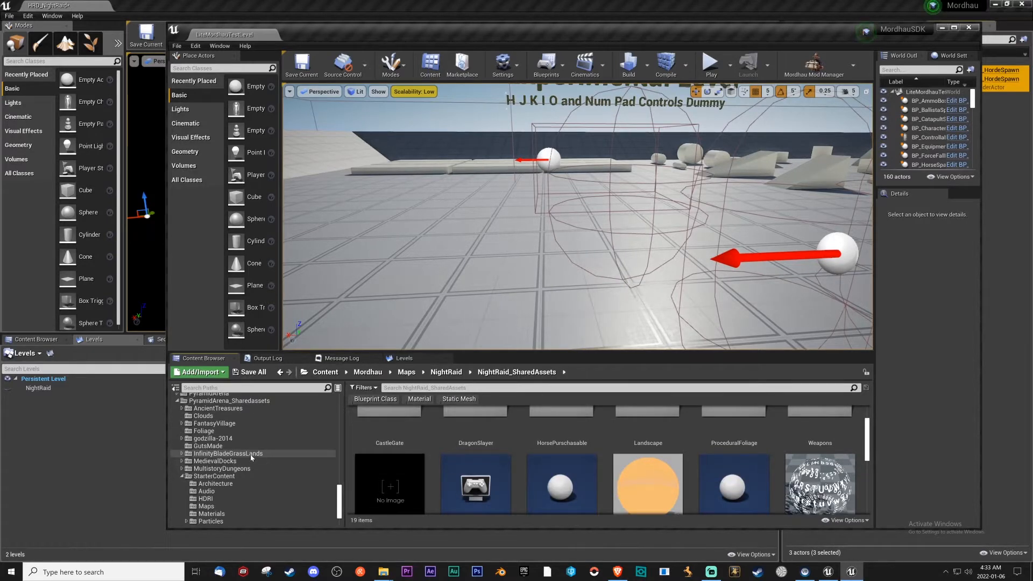
scroll(251, 454, up, 2)
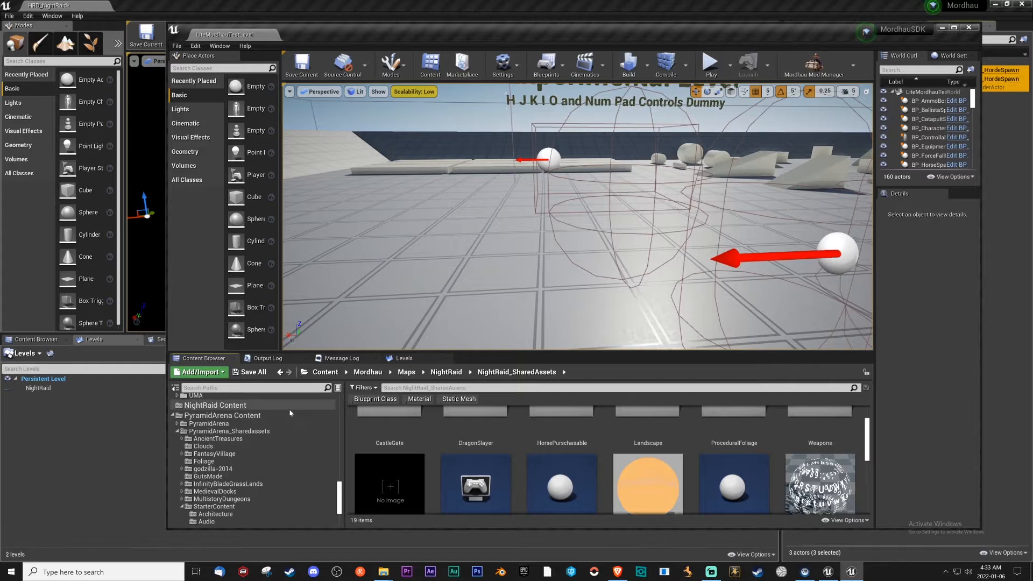
click(238, 407)
right_click(450, 444)
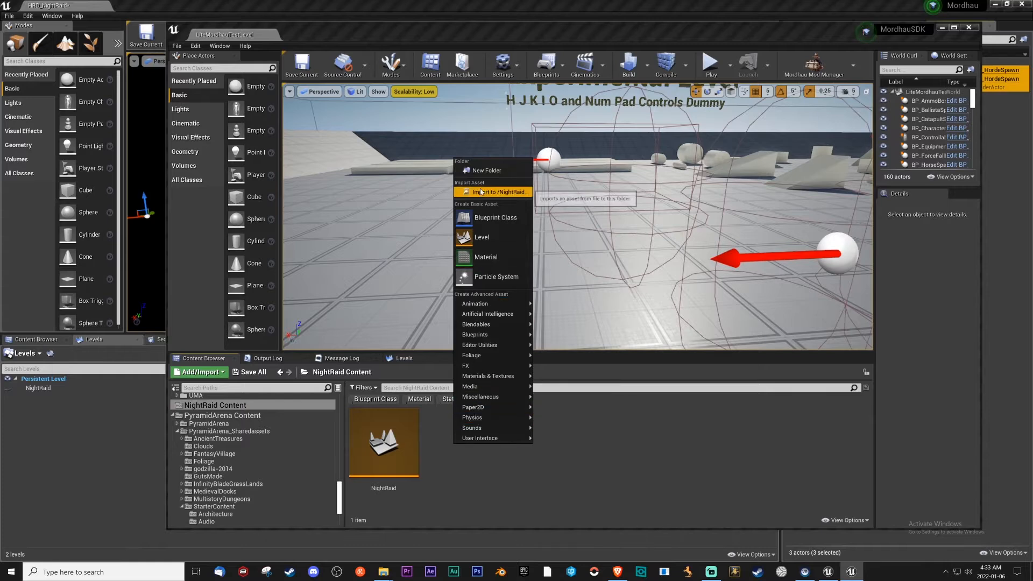
click(494, 170)
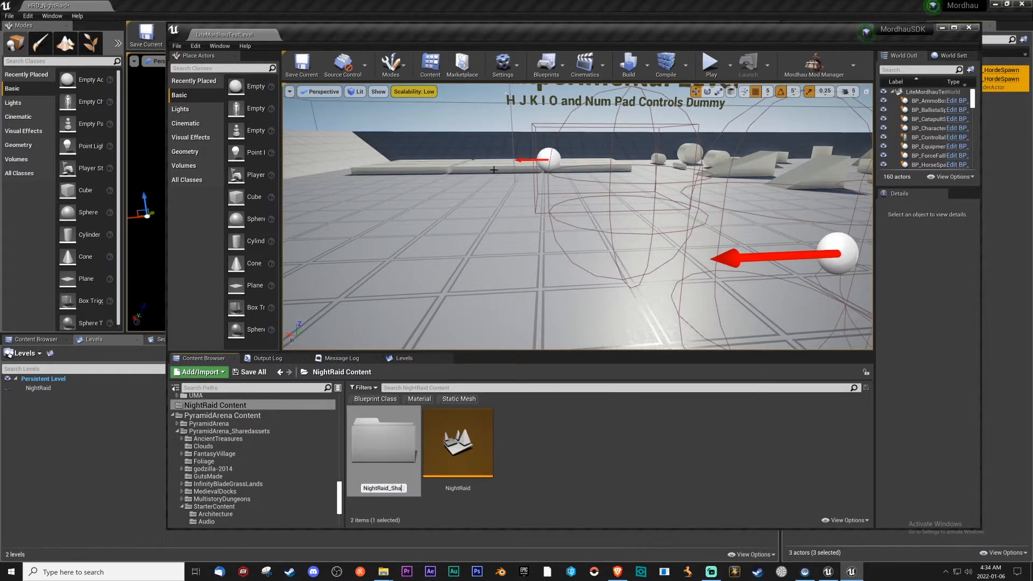
text(NightRaid_SharedAssets)
key(Return)
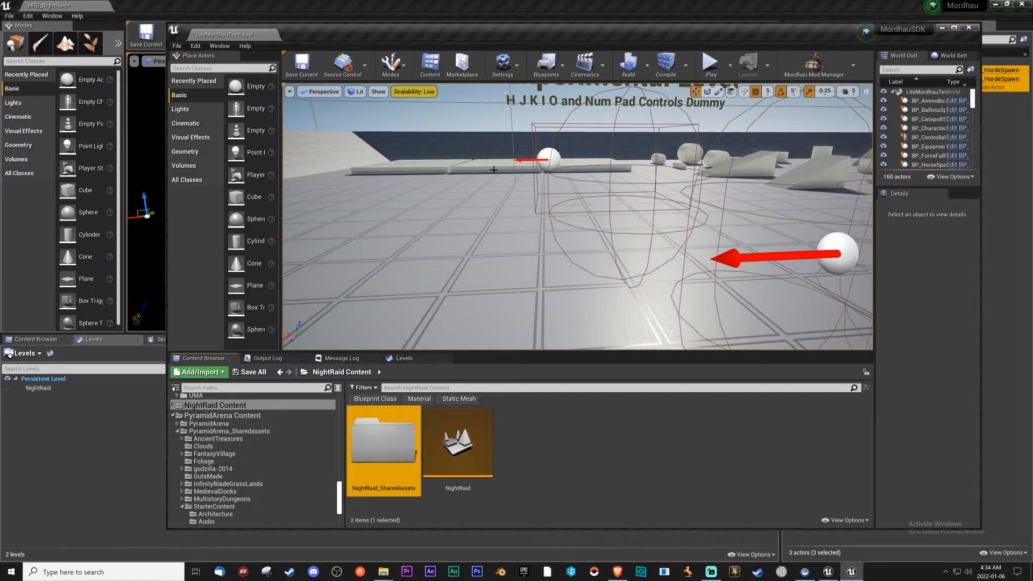
Try to delete the HorsePurschasable folder from the original NightRaid_SharedAssets folder under Mordhau > Maps > NightRaid.
scroll(231, 457, up, 10)
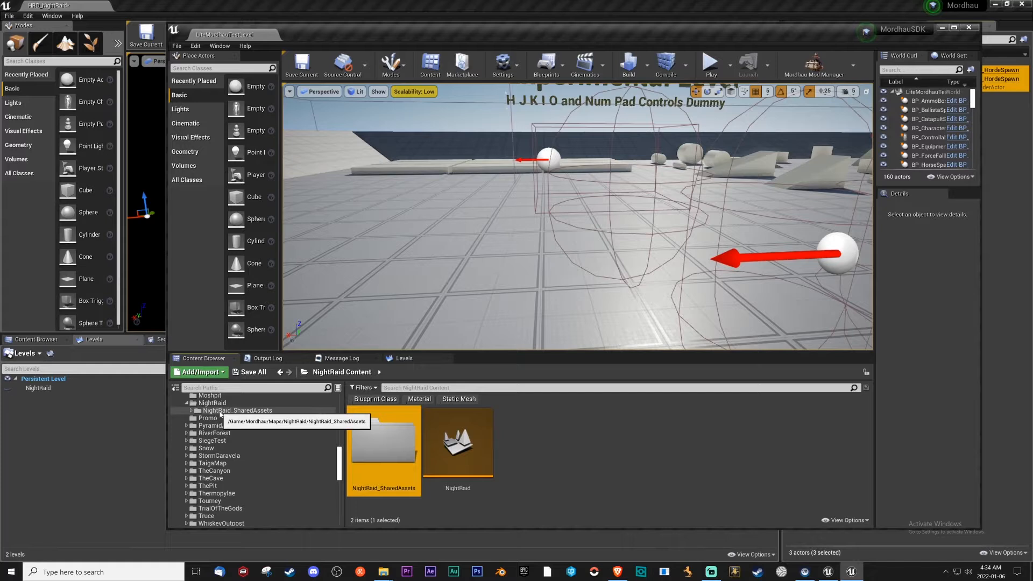
click(228, 411)
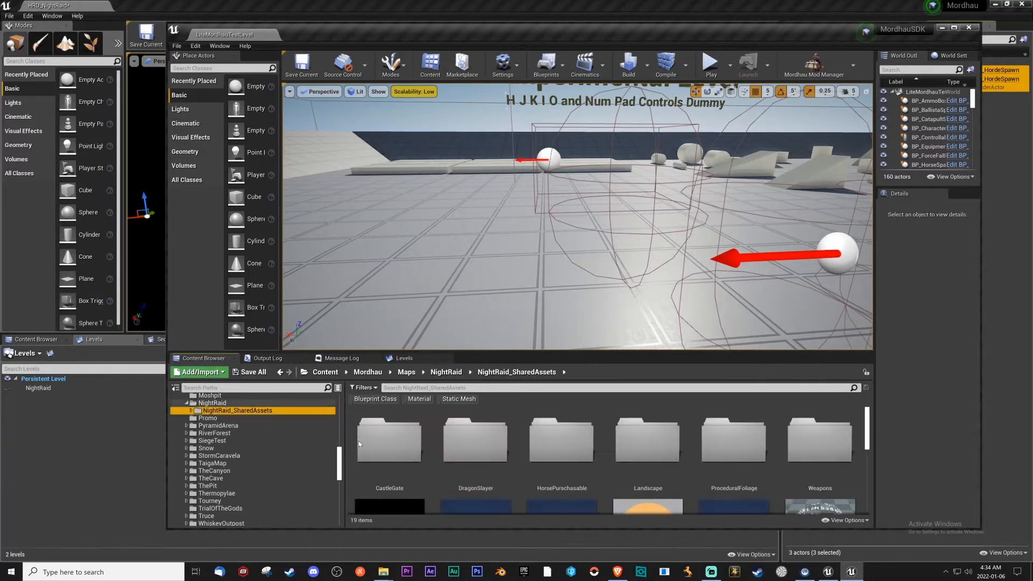
scroll(587, 468, down, 1)
scroll(586, 457, up, 1)
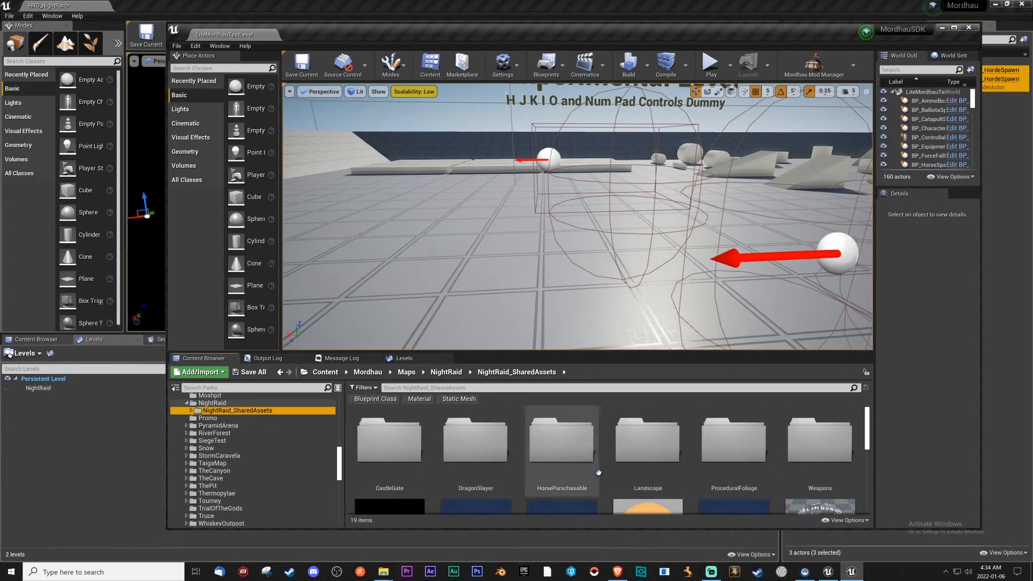
click(565, 447)
key(Delete)
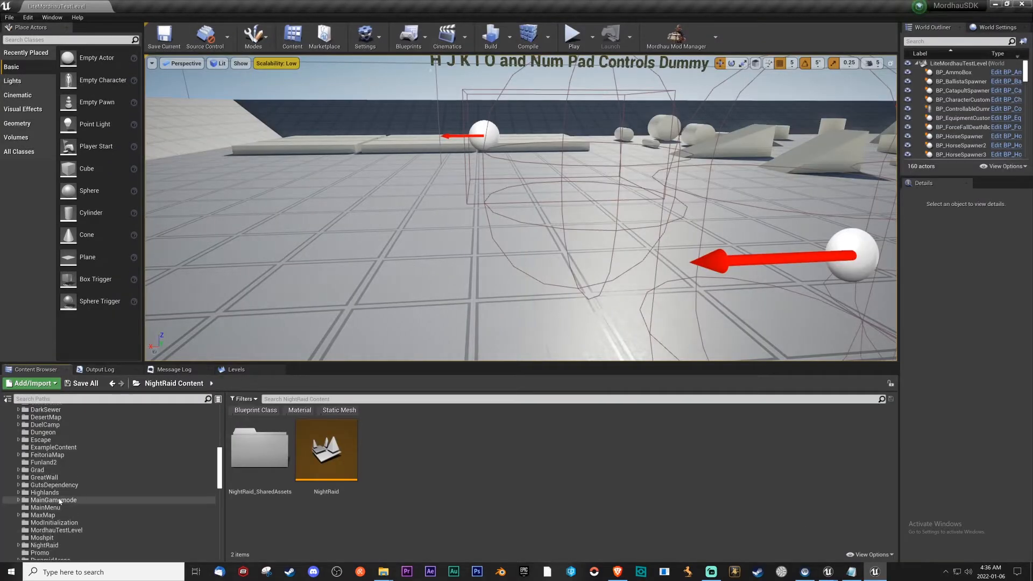
Move all loose assets, excluding the folders, from the original NightRaid_SharedAssets folder under Mordhau > Maps > NightRaid into NightRaid Content.
click(52, 545)
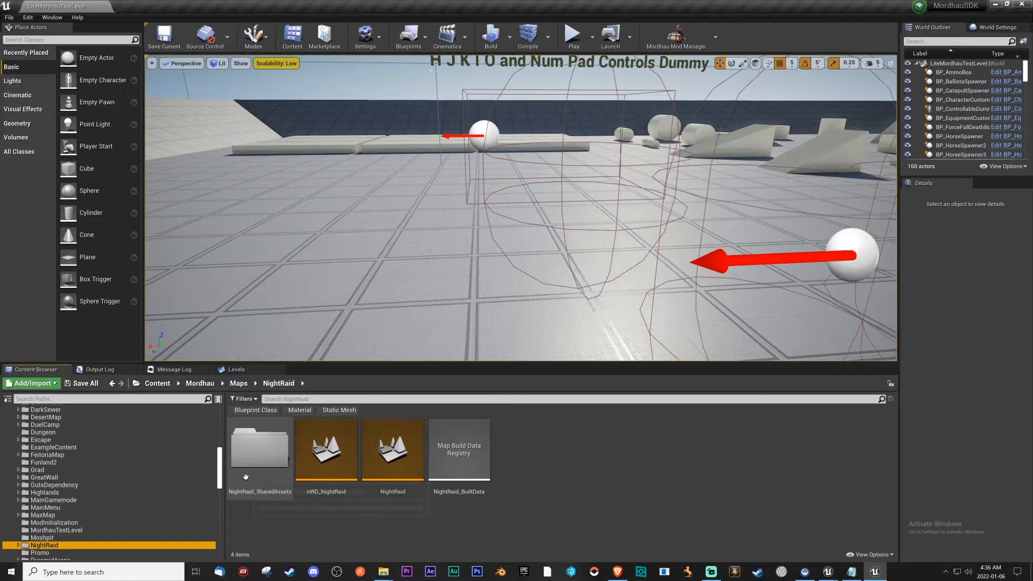
double_click(264, 449)
scroll(167, 469, down, 8)
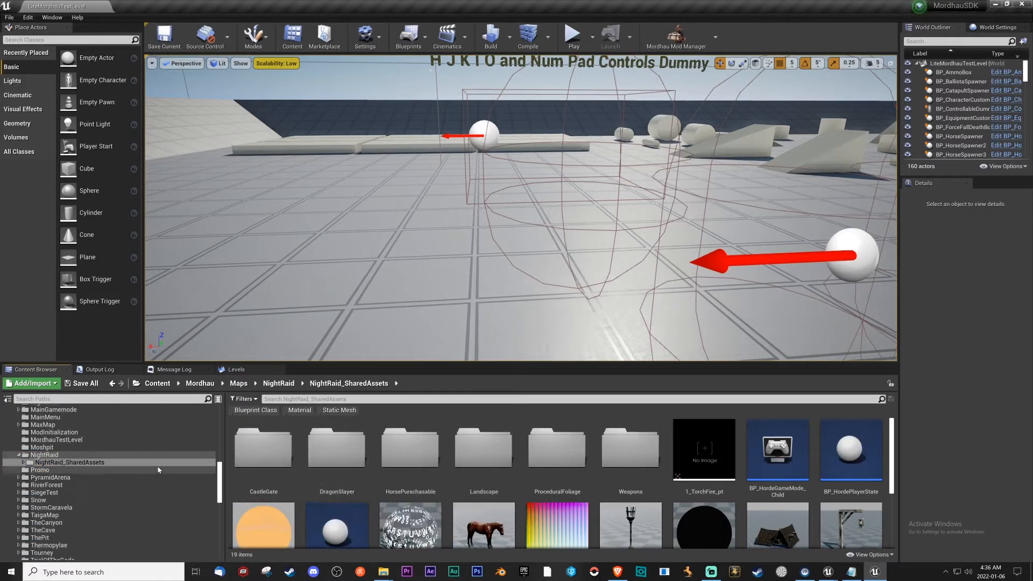
scroll(166, 469, down, 2)
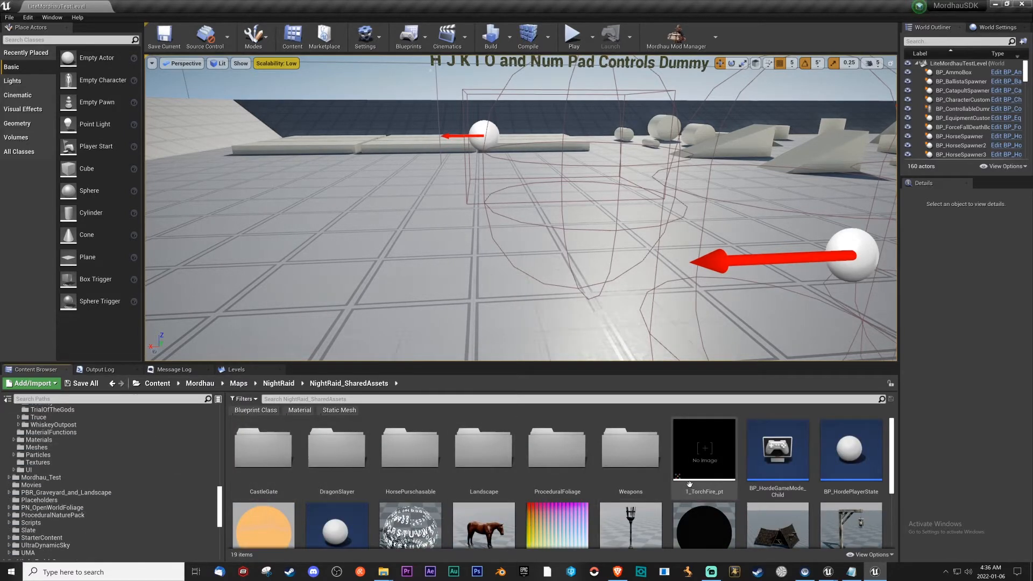
scroll(753, 452, down, 2)
click(782, 431)
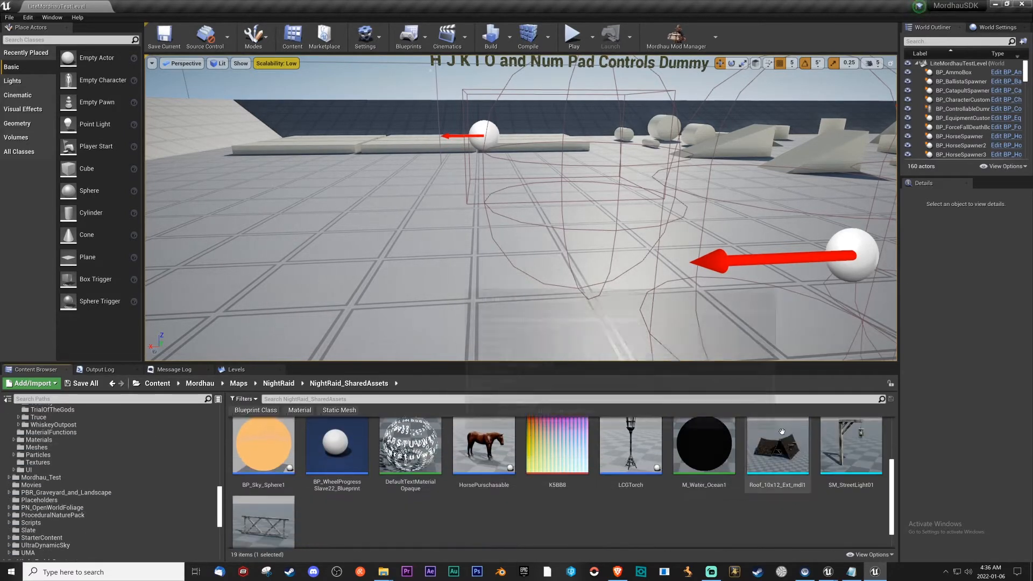
shift+click(267, 525)
scroll(486, 528, up, 1)
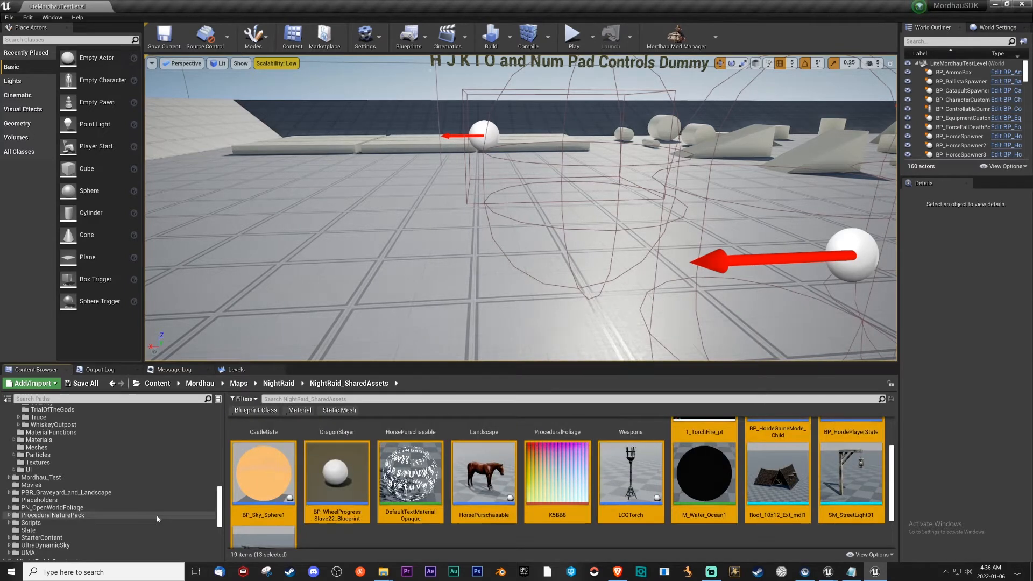
scroll(164, 522, up, 7)
scroll(164, 511, down, 10)
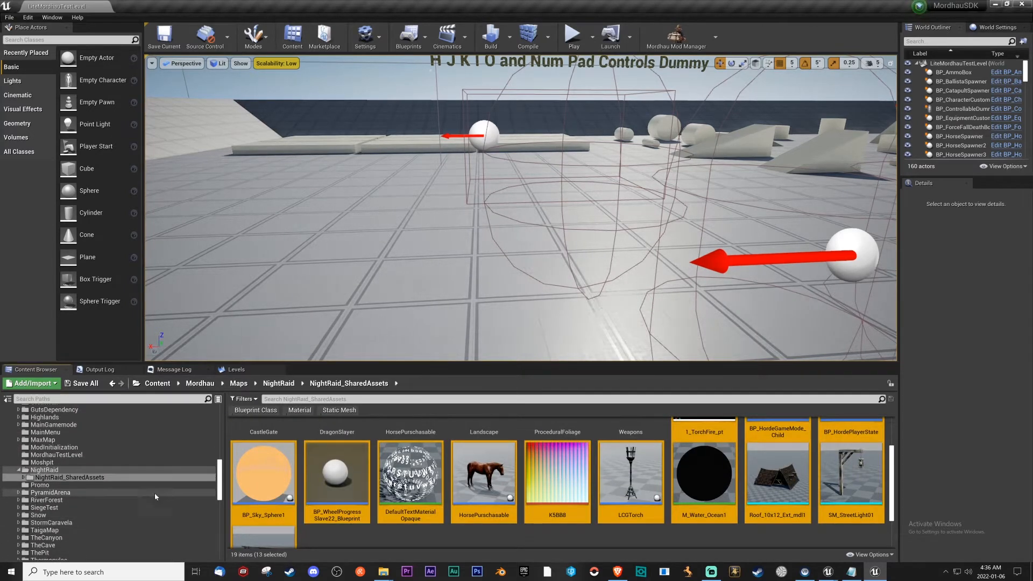
scroll(166, 491, down, 1)
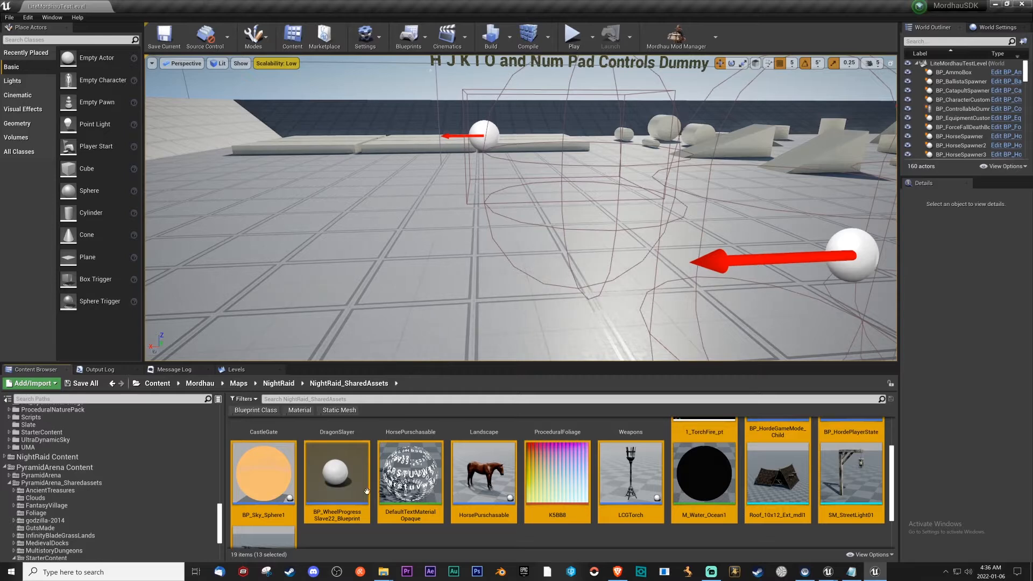
drag(379, 487, 85, 458)
click(108, 474)
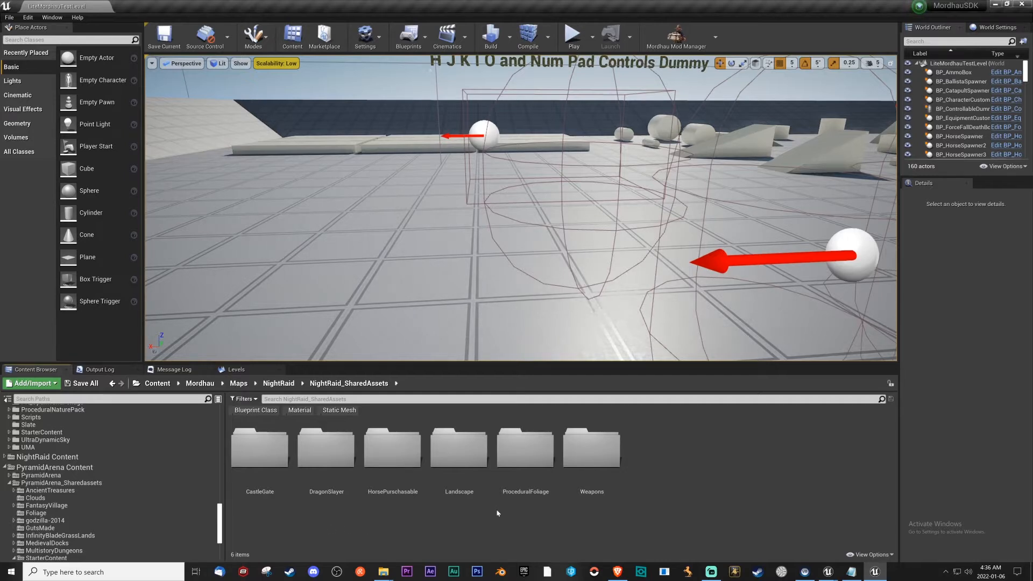
Check the Landscape folder's contents in the original NightRaid_SharedAssets, and move the folder into NightRaid Content.
double_click(458, 450)
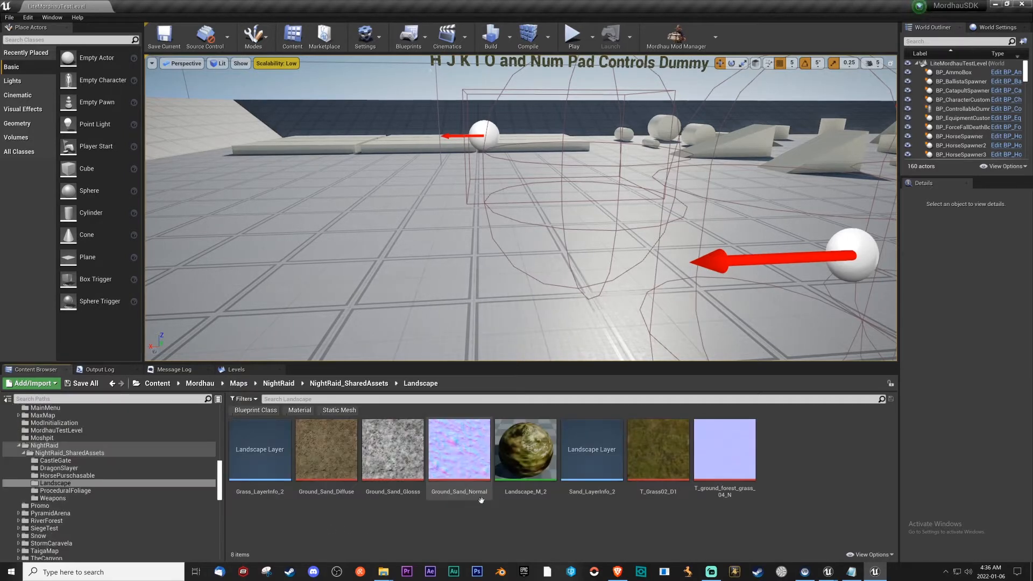
click(342, 383)
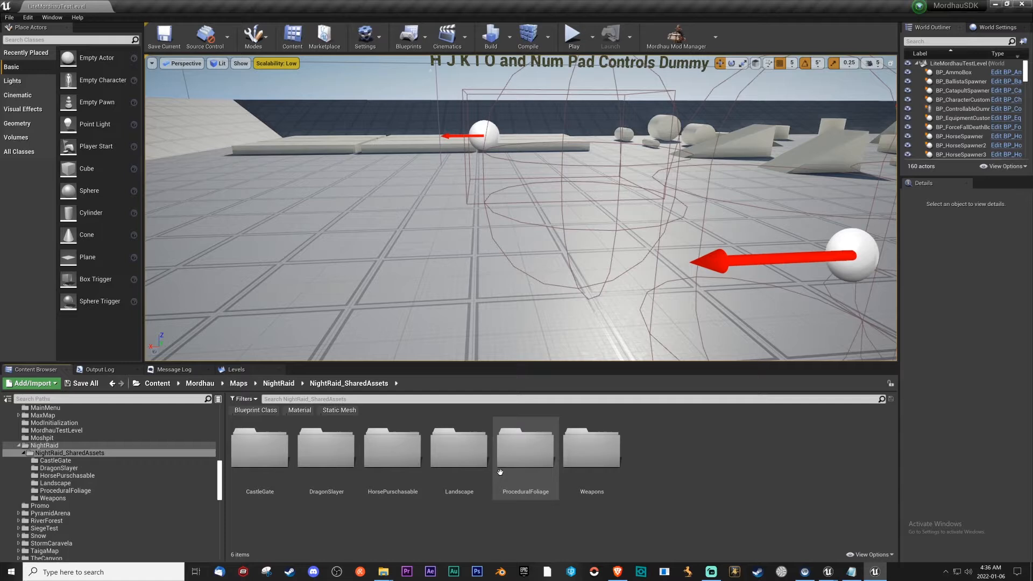
drag(459, 452, 442, 484)
scroll(149, 484, down, 5)
scroll(149, 484, down, 5)
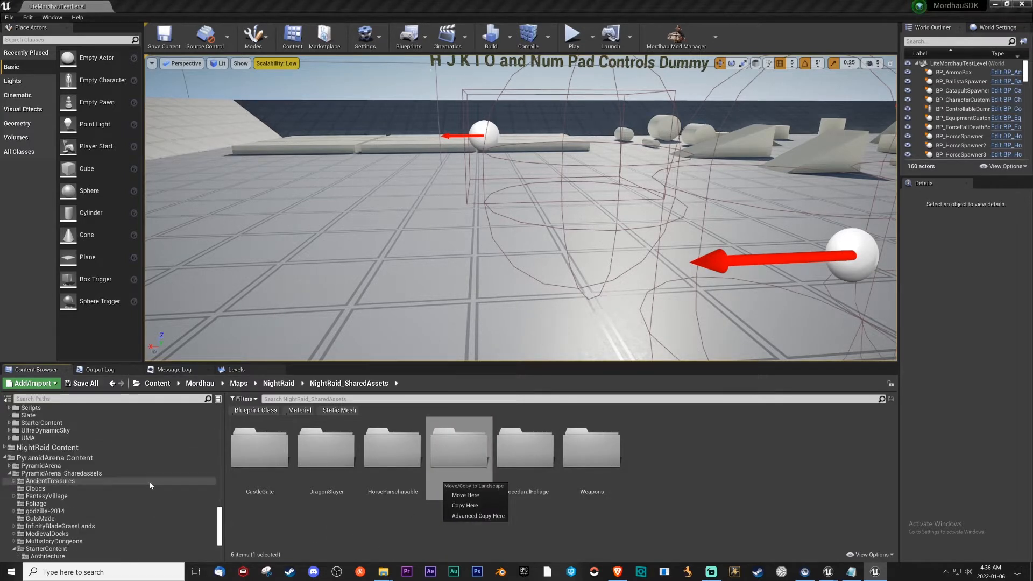
click(409, 551)
drag(481, 444, 99, 461)
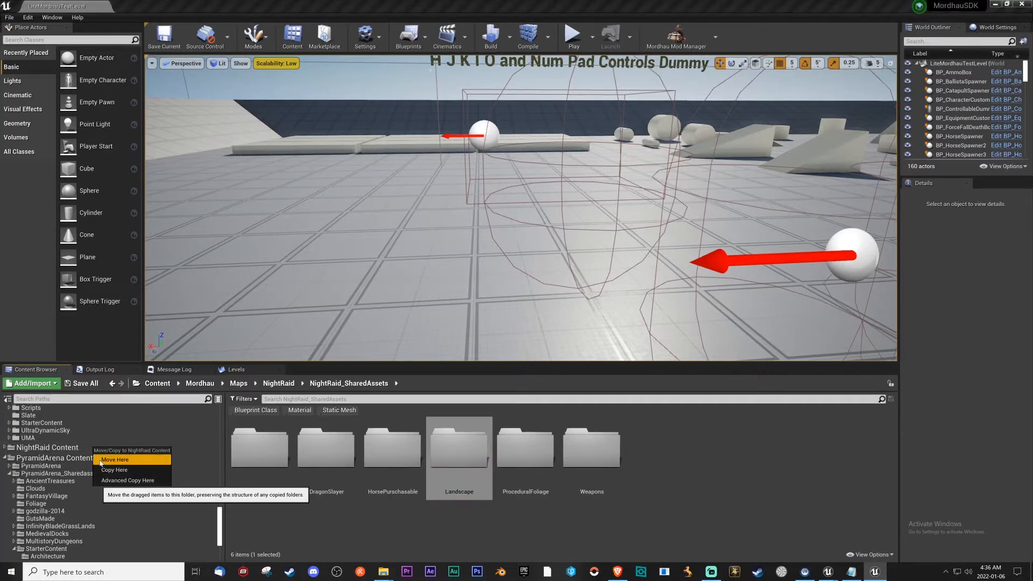
click(101, 459)
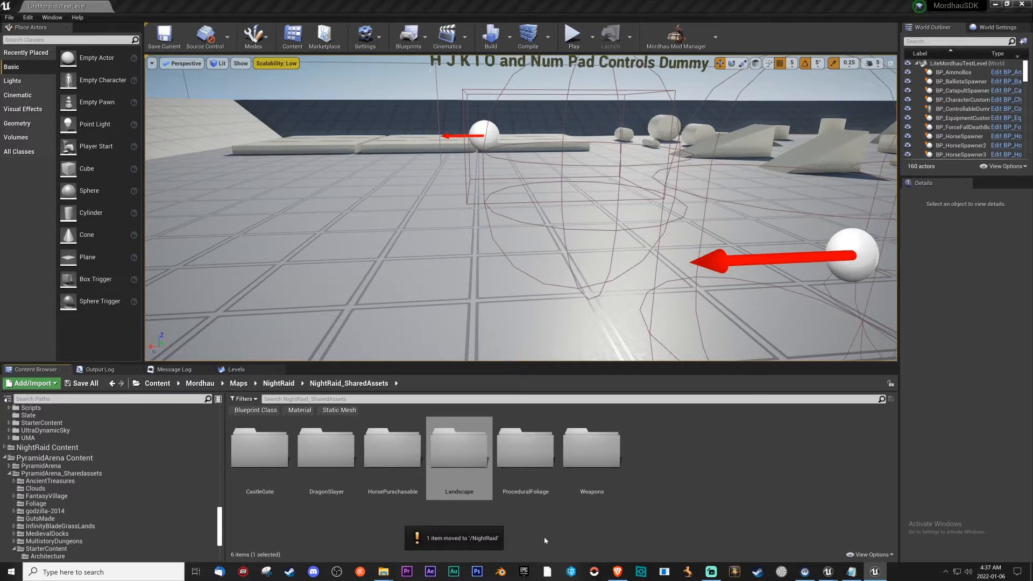
Try to delete the leftover Landscape folder from the original NightRaid_SharedAssets folder.
double_click(476, 494)
click(348, 383)
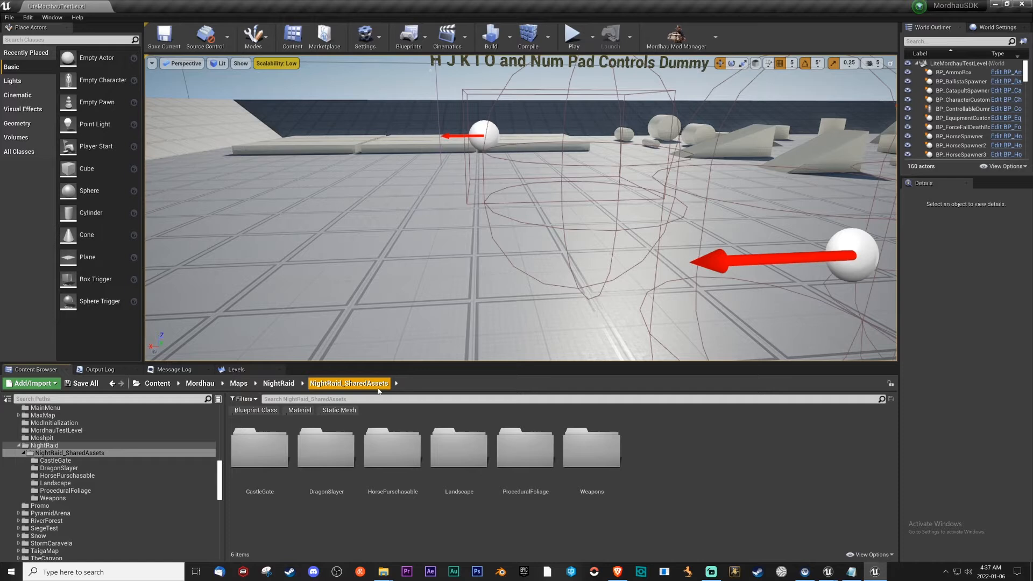
click(459, 452)
key(Delete)
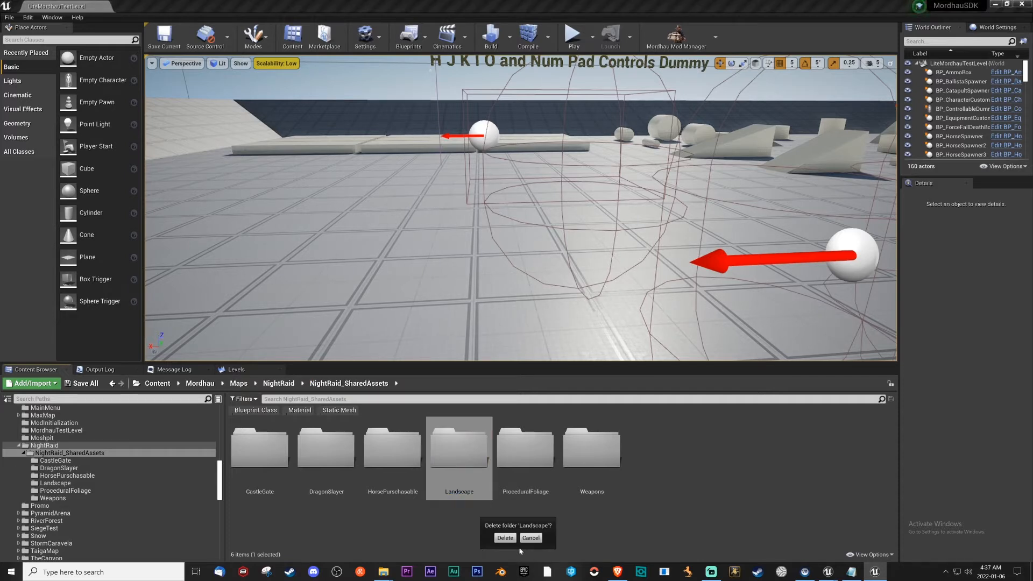
click(505, 537)
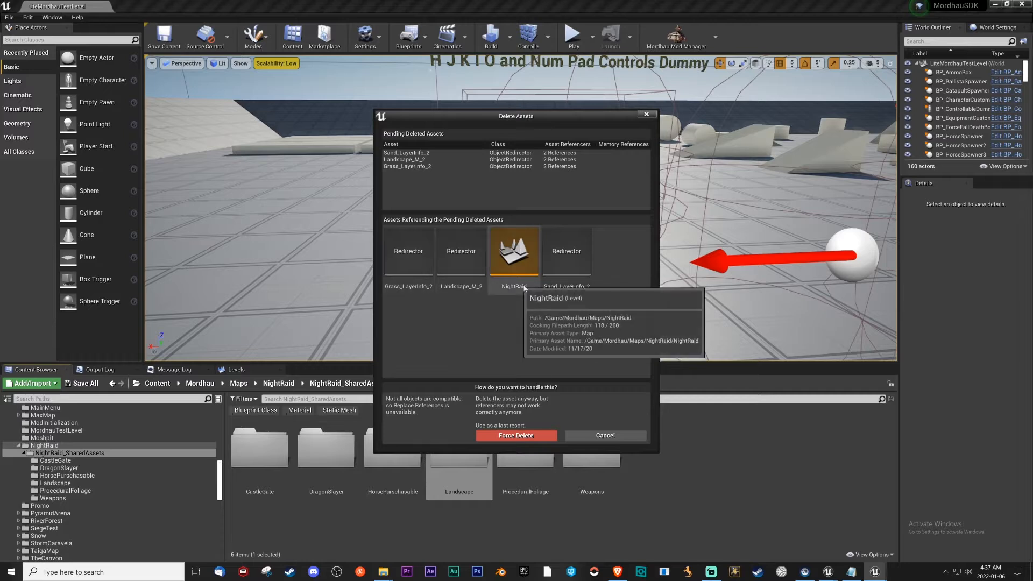
click(614, 436)
Move the ProceduralFoliage folder from the original map's shared assets into NightRaid_SharedAssets under NightRaid Content.
click(532, 471)
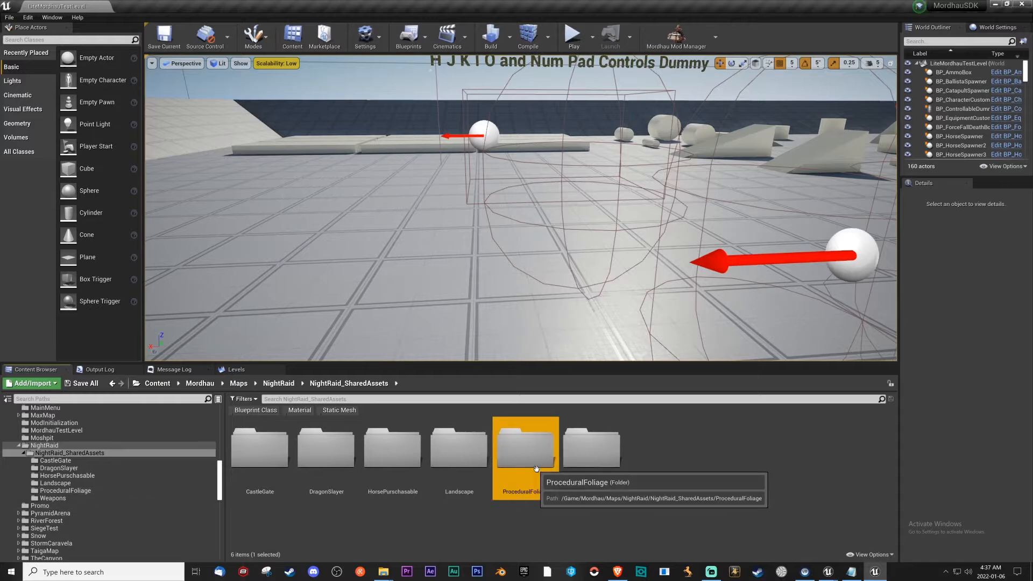
scroll(96, 493, down, 10)
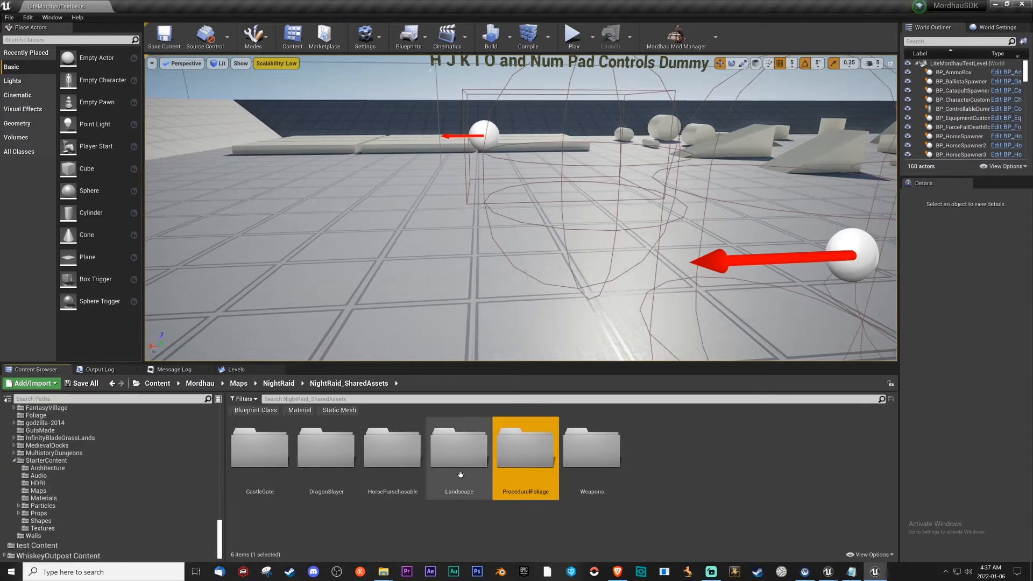
scroll(137, 498, down, 3)
scroll(137, 497, up, 3)
mouse_move(525, 457)
mouse_down()
mouse_move(124, 510)
mouse_move(72, 505)
mouse_move(512, 455)
mouse_up()
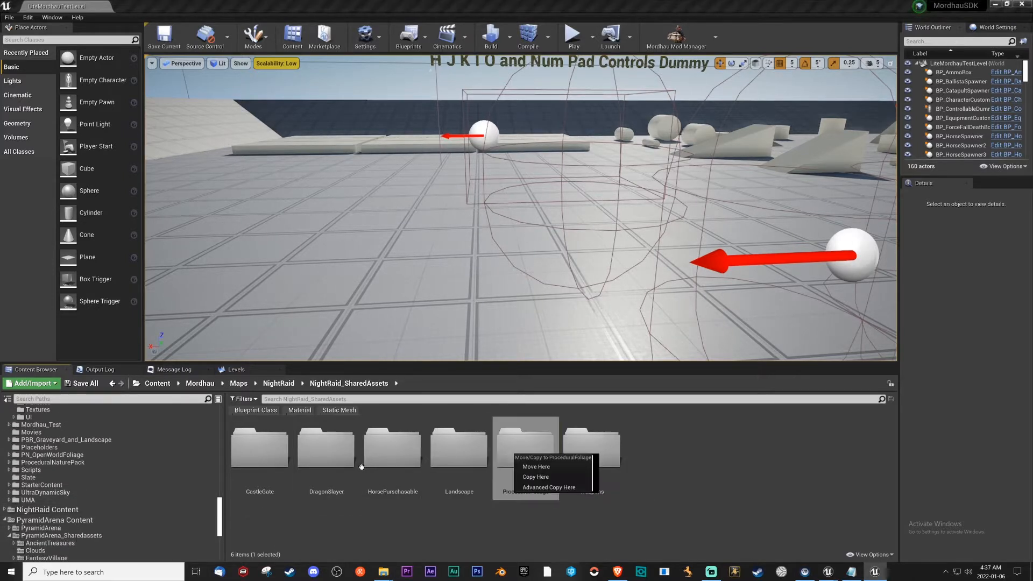
click(5, 511)
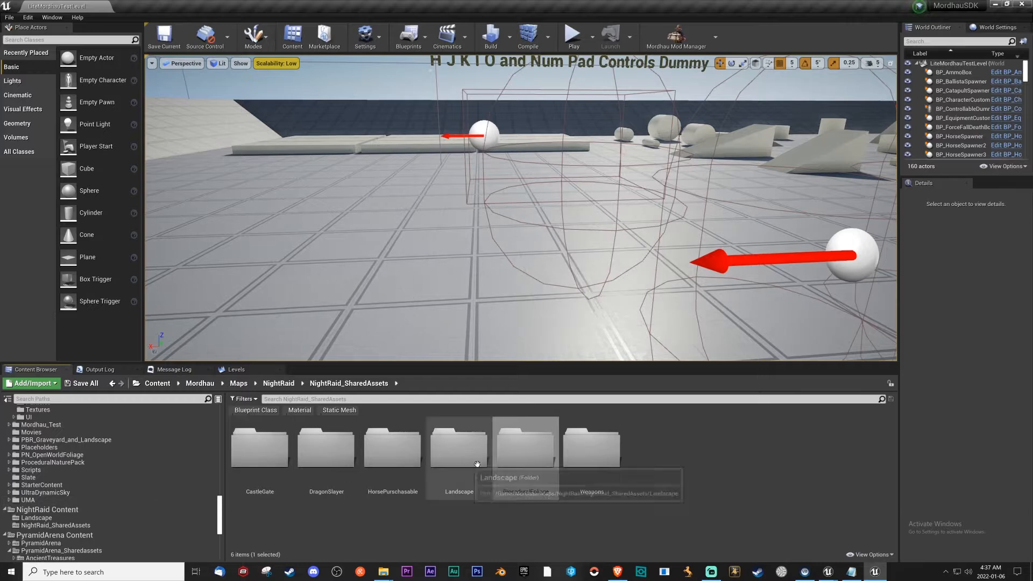
drag(525, 458, 82, 524)
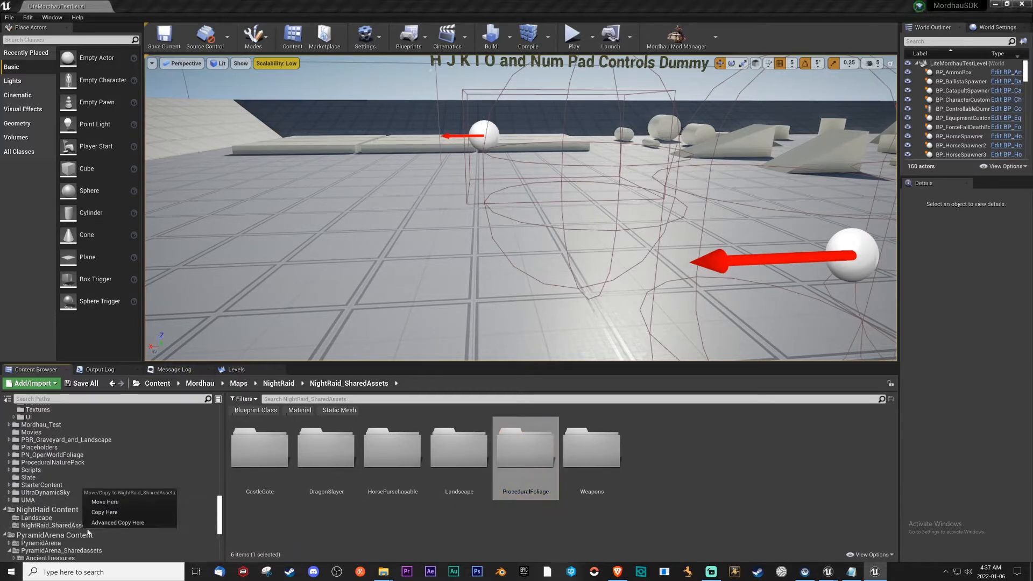
click(107, 503)
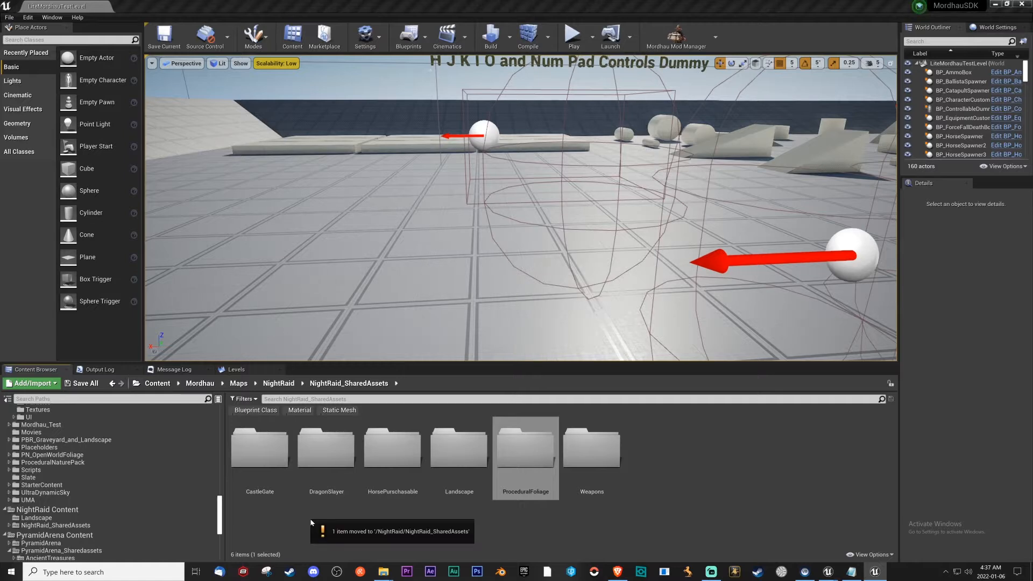
Check the Weapons and CastleGate folders, and move CastleGate into NightRaid_SharedAssets under NightRaid Content.
double_click(601, 485)
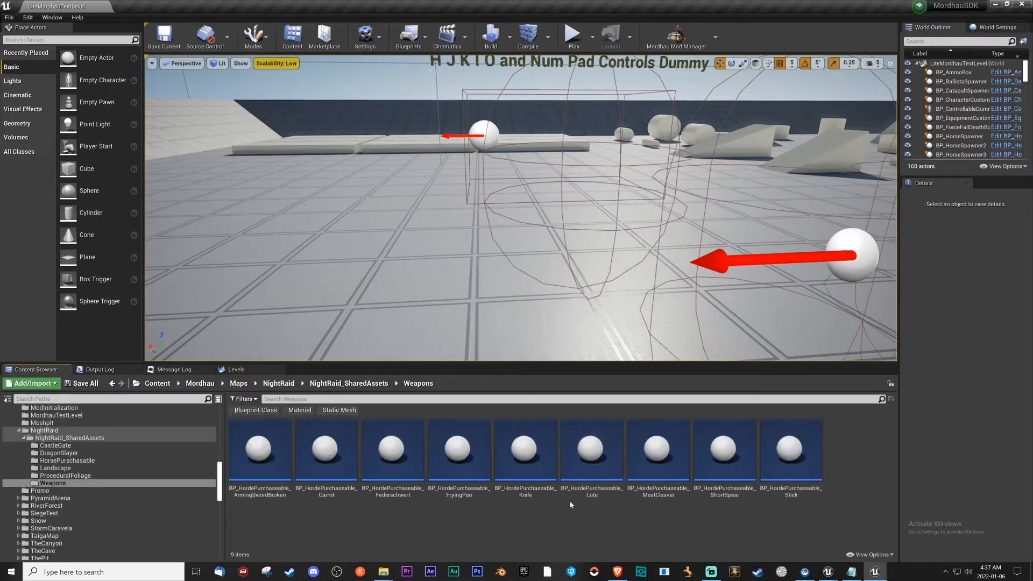
click(376, 385)
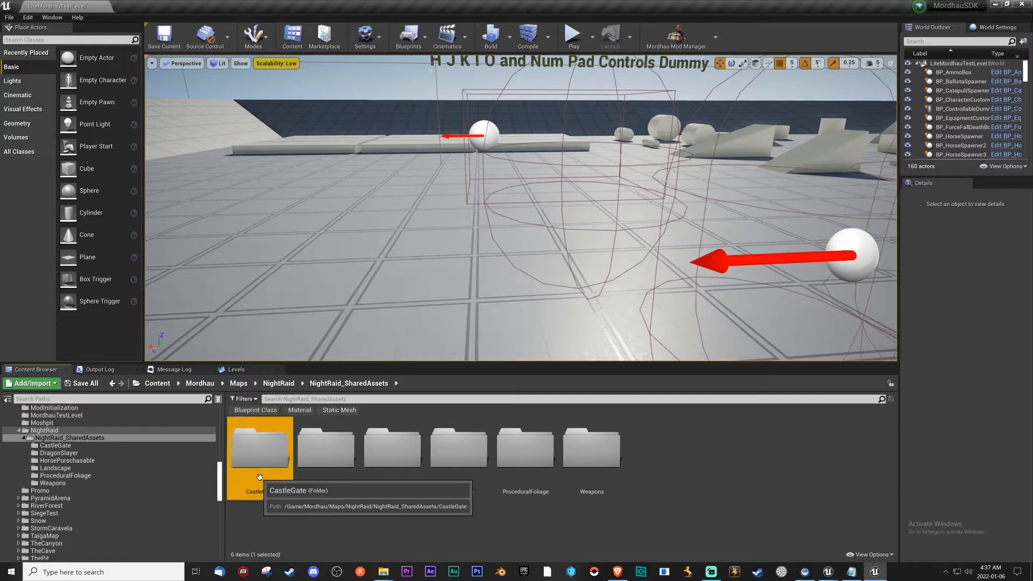
double_click(260, 457)
click(348, 383)
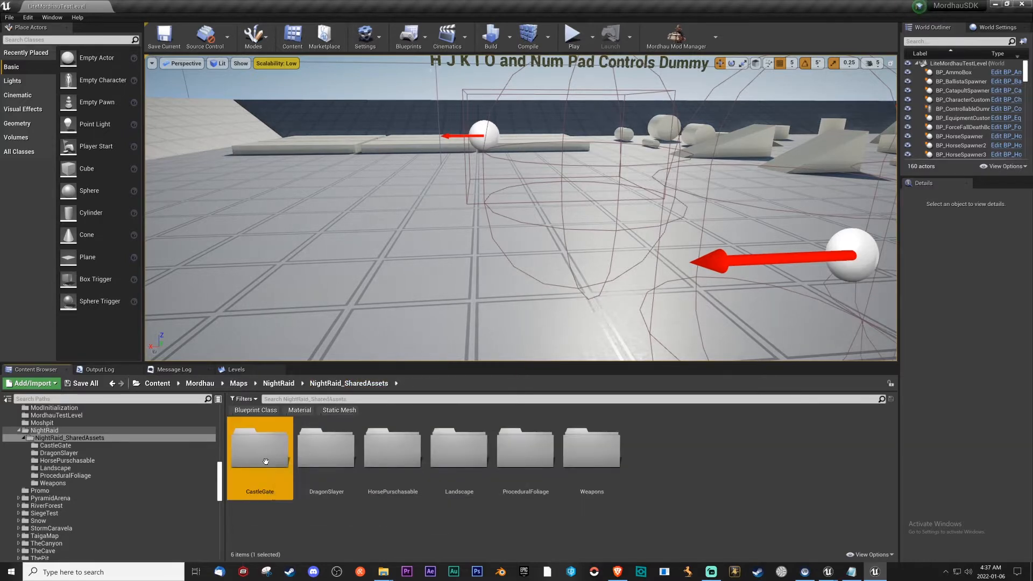
scroll(76, 522, down, 10)
scroll(104, 508, down, 5)
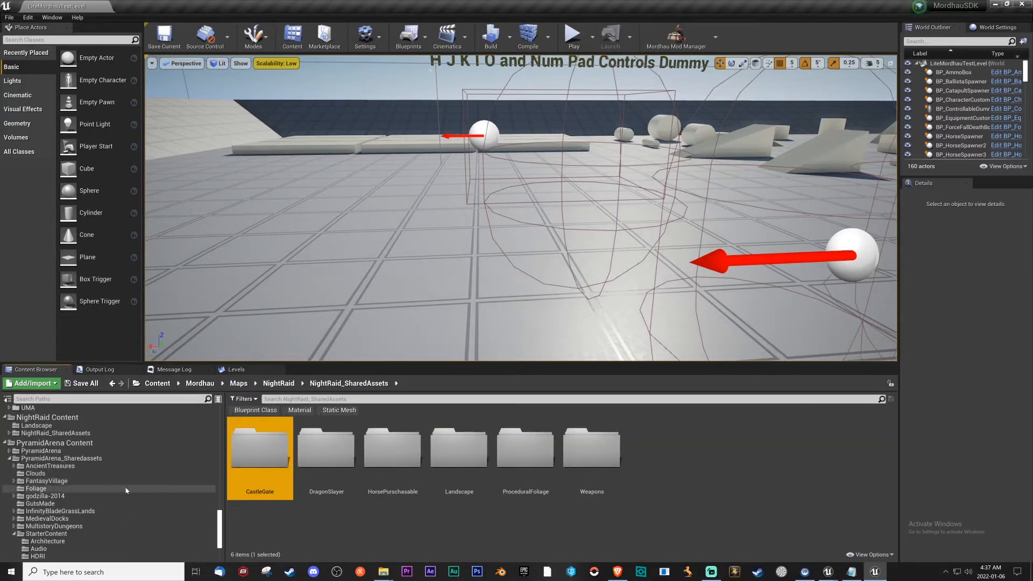
drag(274, 451, 67, 434)
click(90, 446)
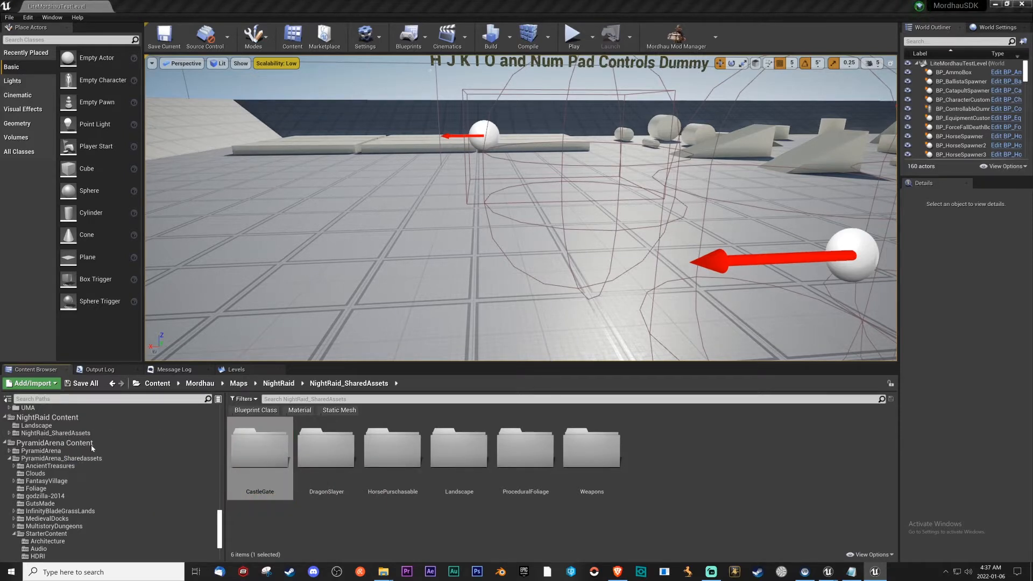
Move the Landscape folder in NightRaid Content into NightRaid_SharedAssets and fix up the redirectors in that shared assets folder.
click(62, 419)
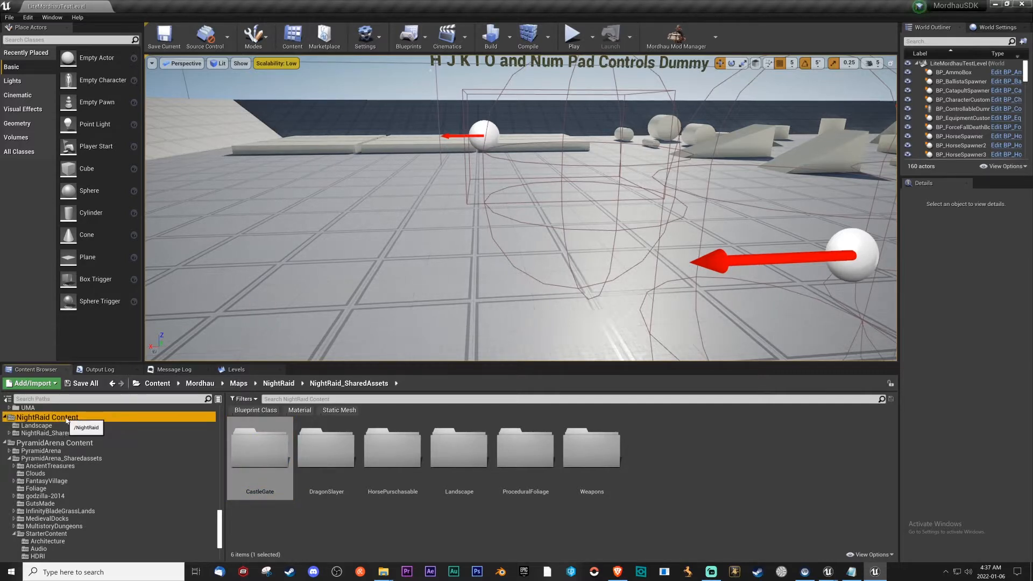
double_click(71, 419)
double_click(70, 419)
click(62, 426)
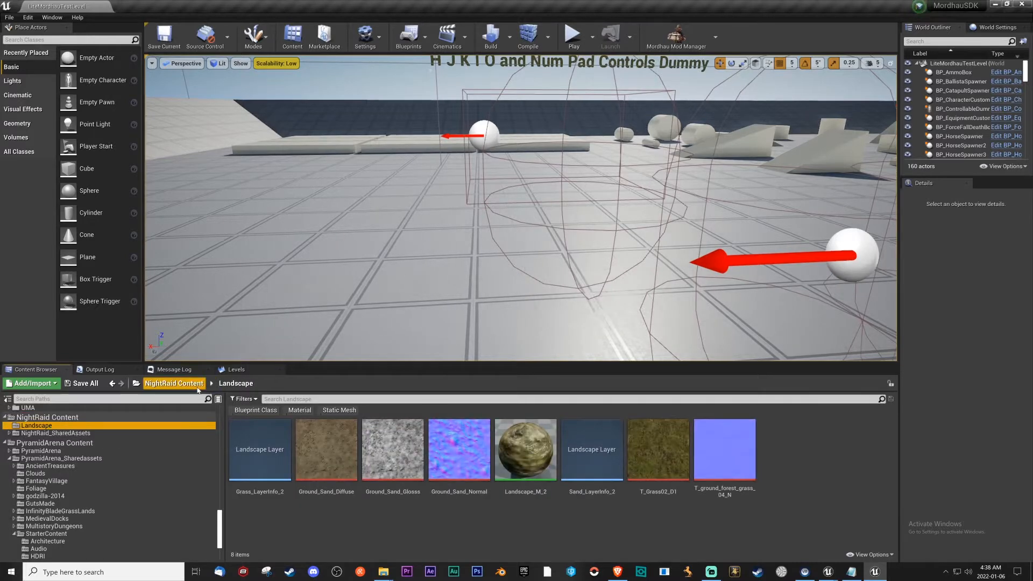
click(197, 386)
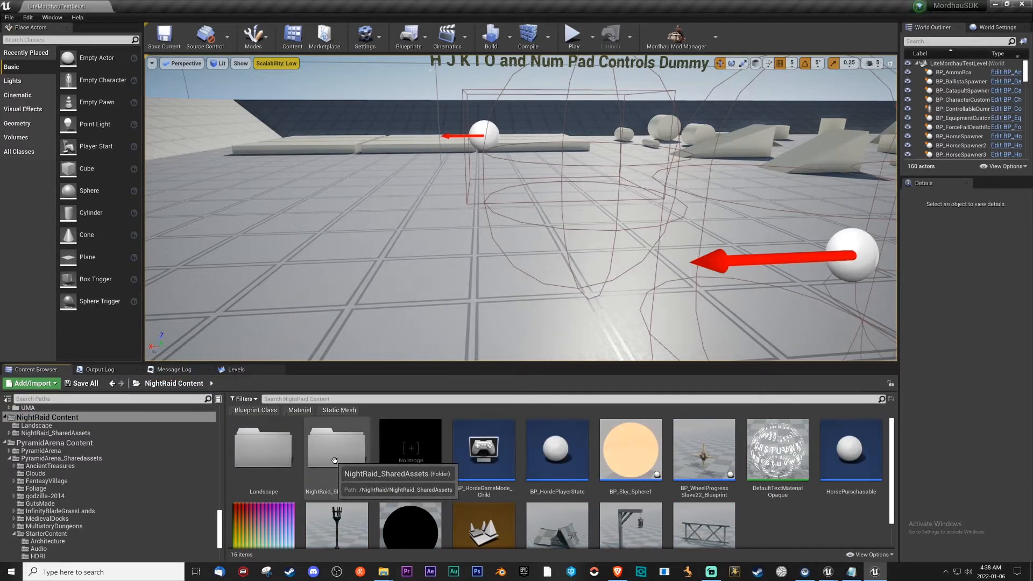
drag(264, 452, 330, 470)
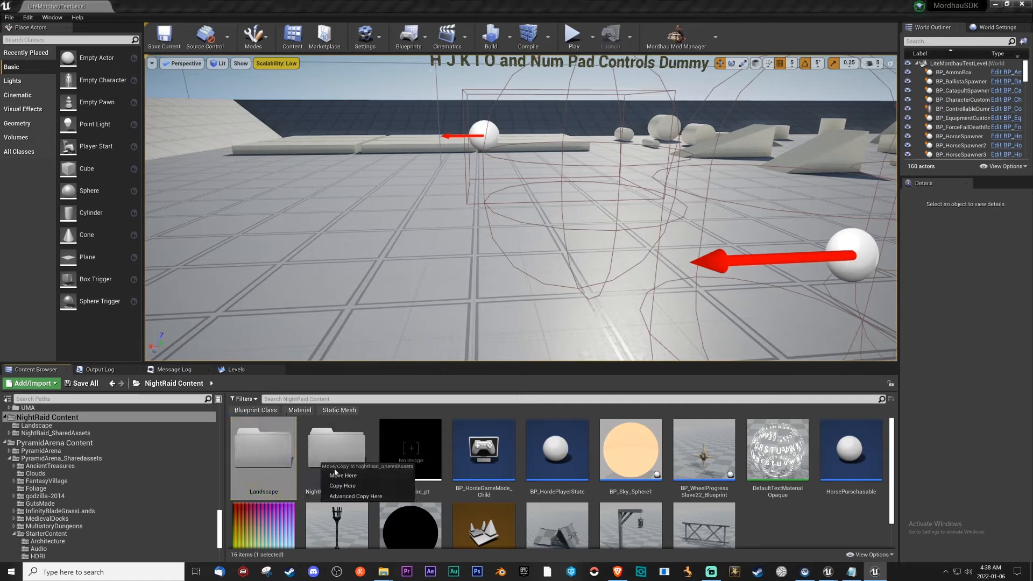
click(341, 486)
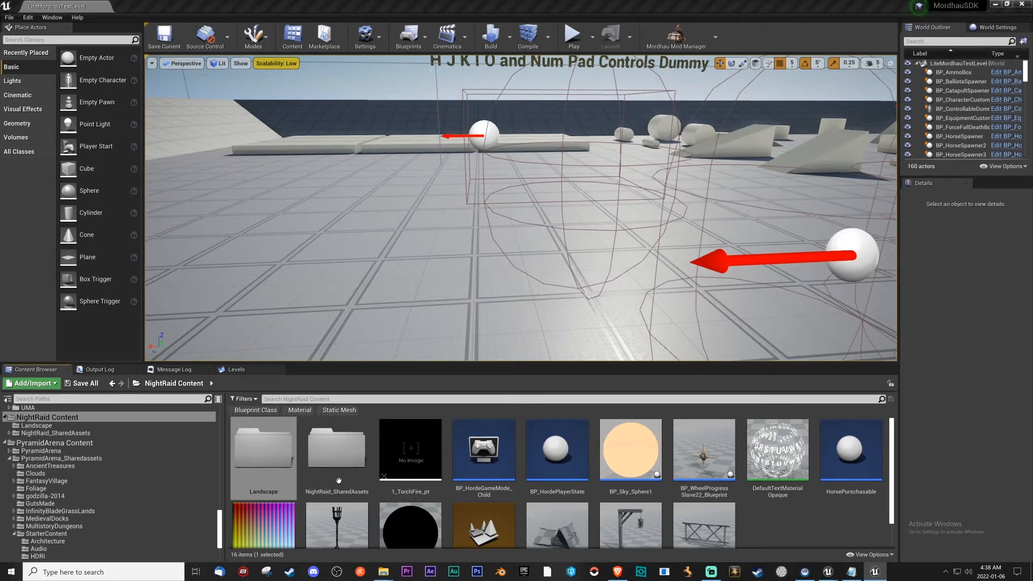
right_click(273, 457)
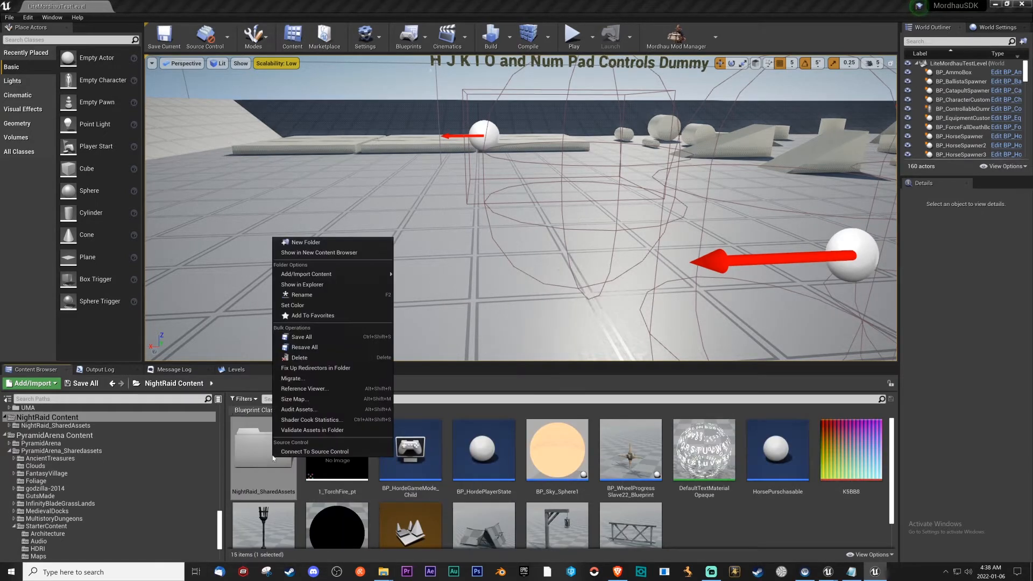
click(321, 370)
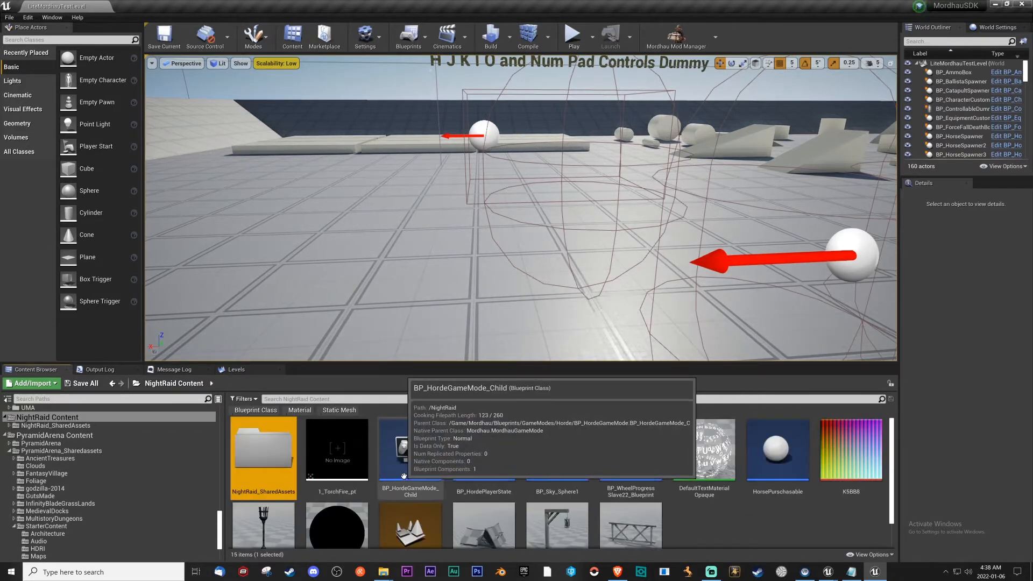
Move all loose assets in NightRaid Content, from 1_TorchFire_pt to SM_WoodFence01, into its NightRaid_SharedAssets folder.
click(365, 472)
shift+click(620, 509)
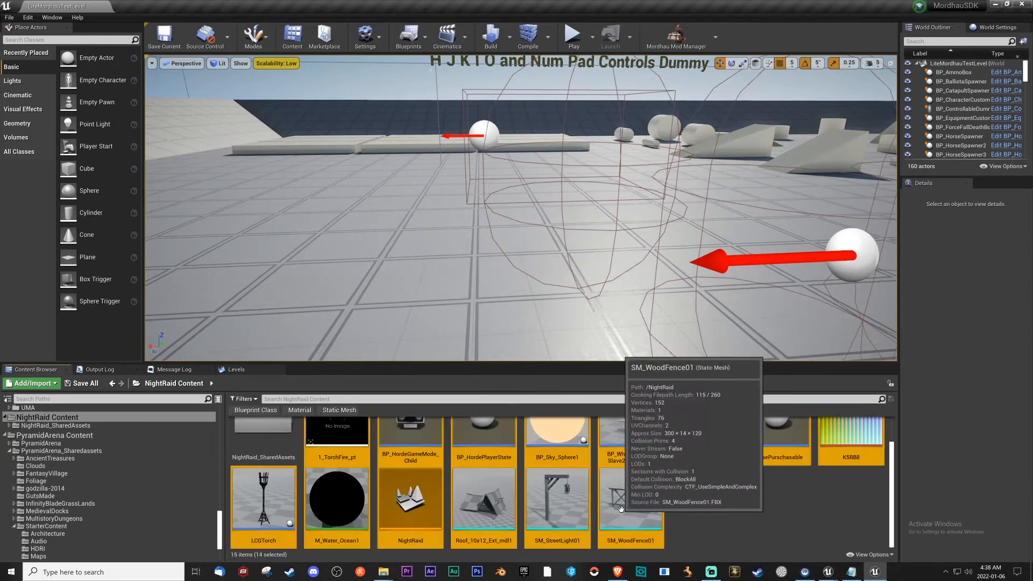
scroll(620, 508, up, 1)
drag(312, 461, 276, 458)
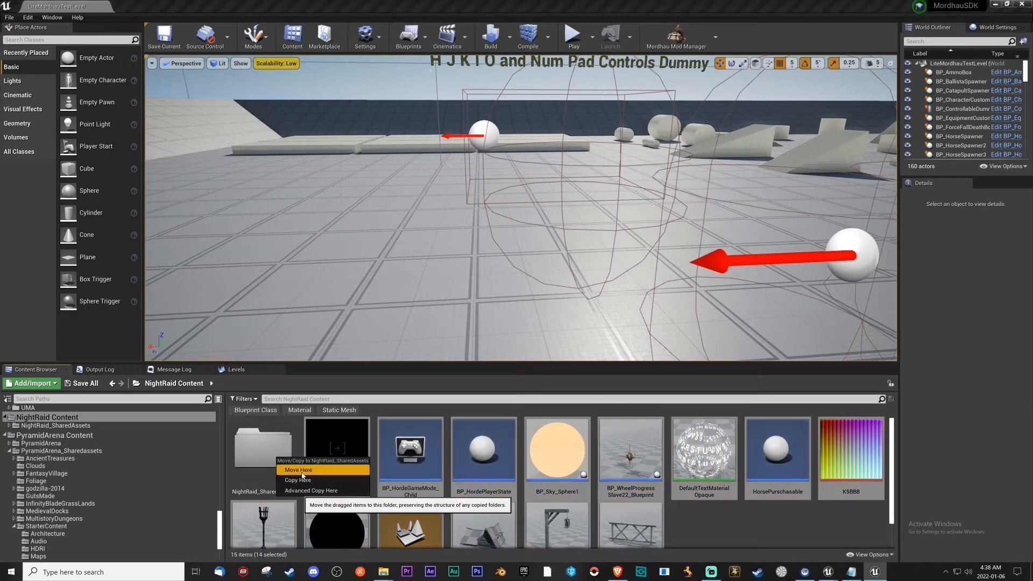
click(302, 472)
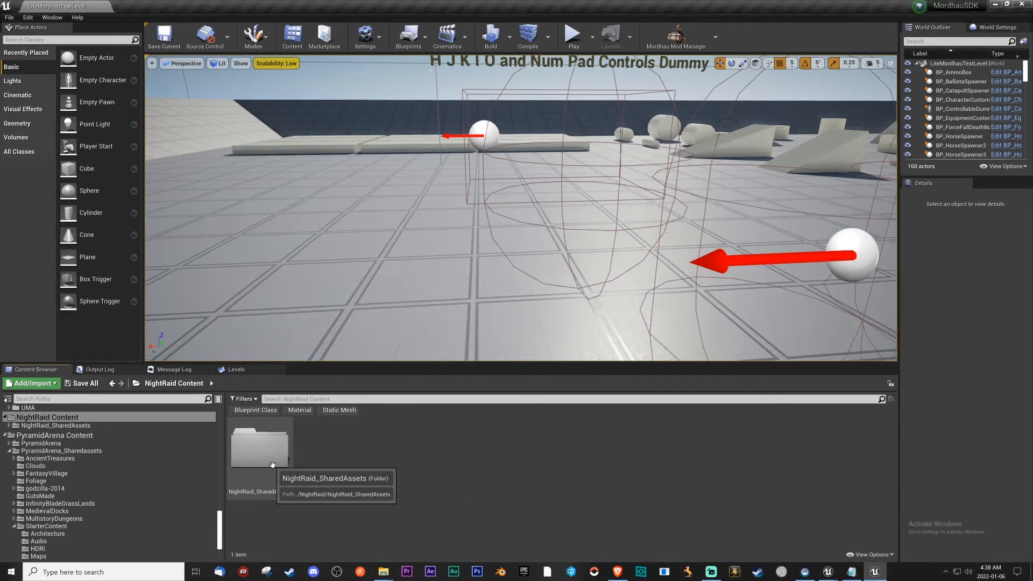
Create a new level named NightRaid directly in NightRaid Content and save it.
right_click(357, 479)
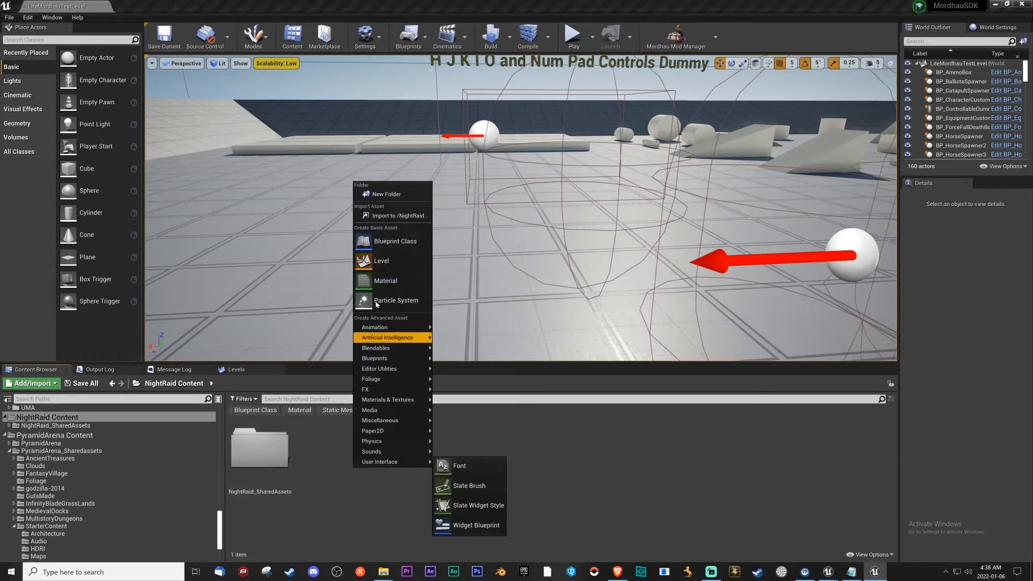
click(379, 262)
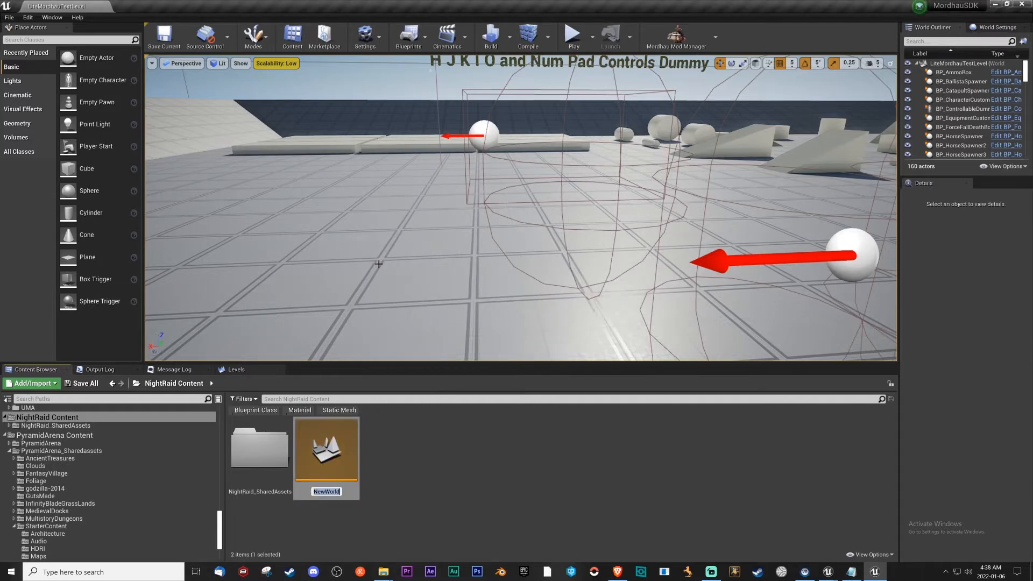
text(NightRaid)
key(Return)
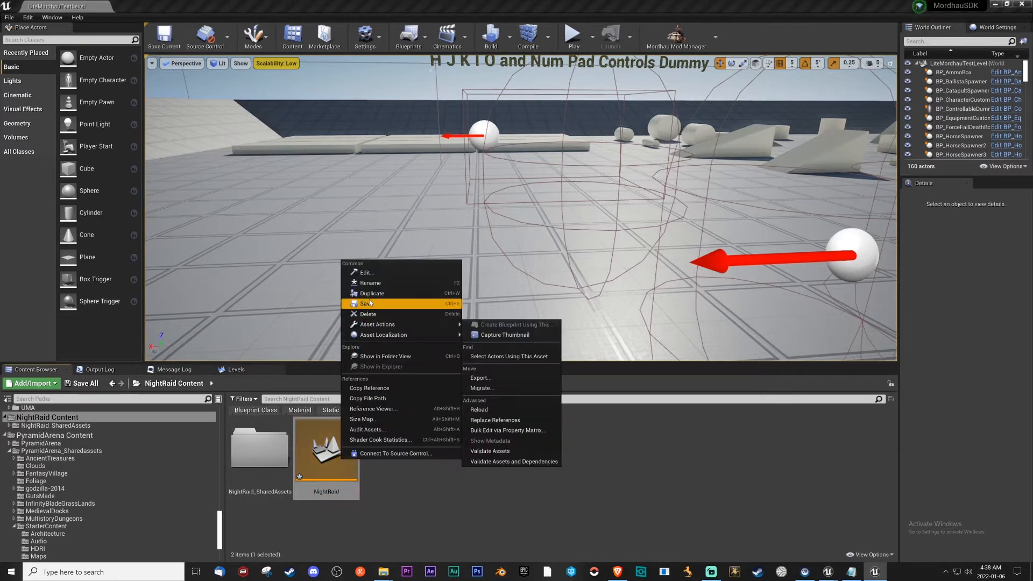
click(369, 305)
Move the HRD_NightRaid level from the original Mordhau/Maps/NightRaid folder into NightRaid_SharedAssets under NightRaid Content.
scroll(117, 468, up, 10)
scroll(114, 480, up, 8)
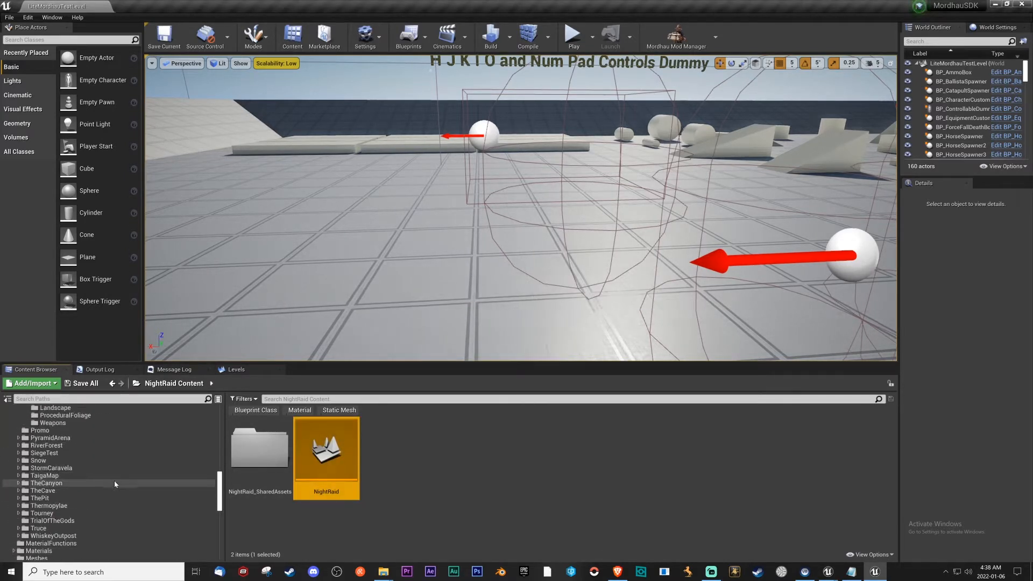
click(66, 461)
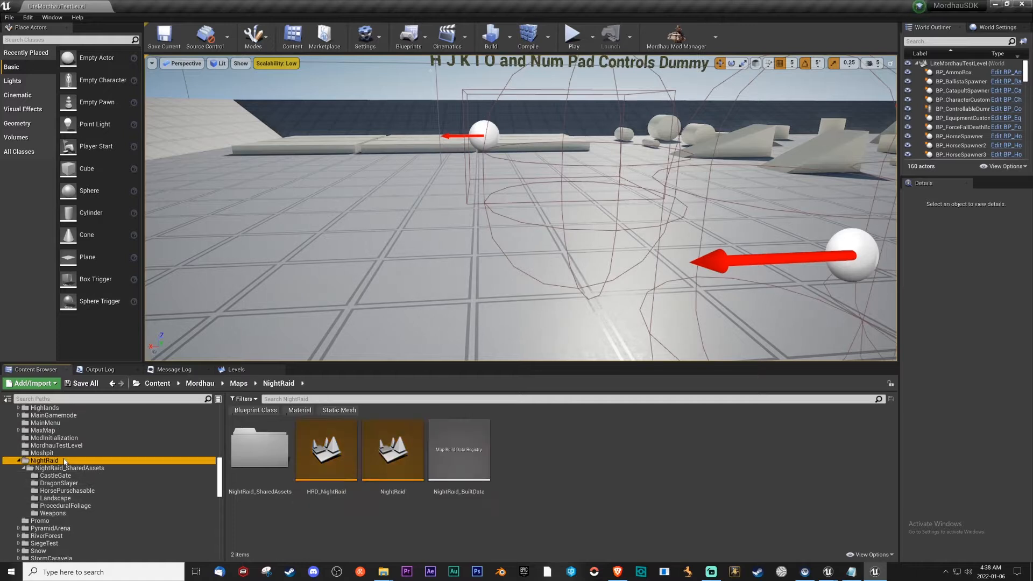
click(316, 463)
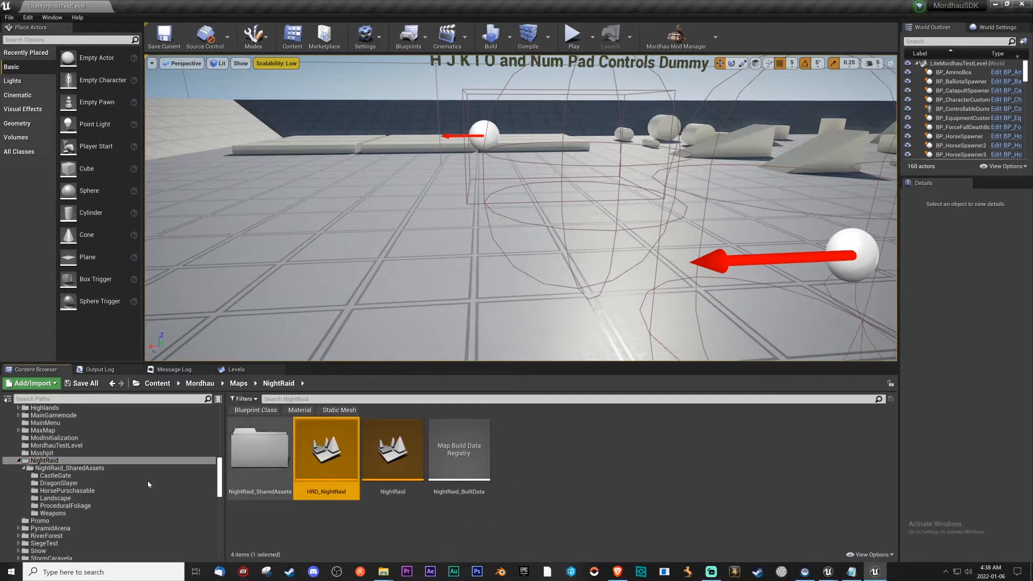
scroll(152, 477, down, 10)
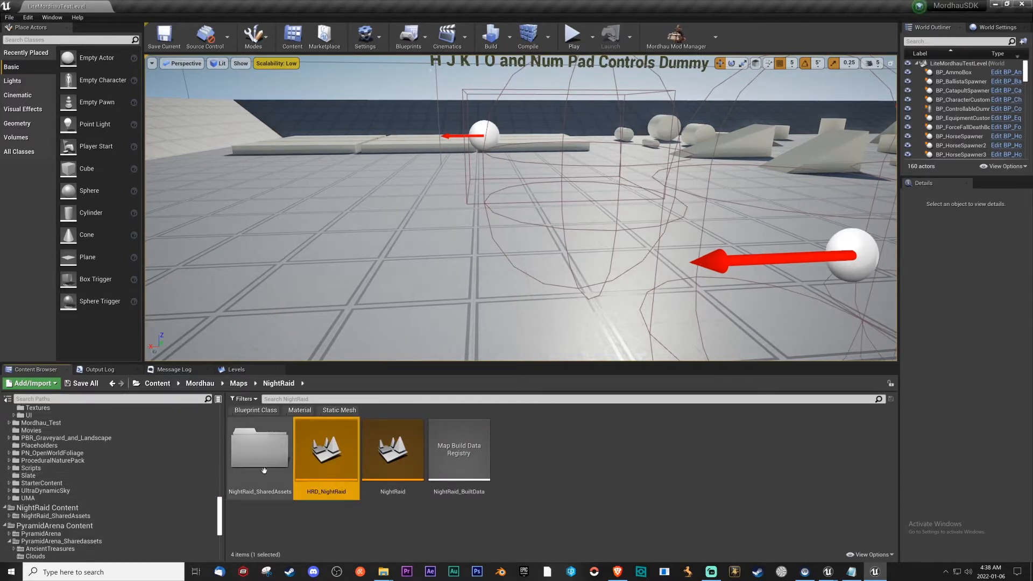
drag(325, 457, 105, 521)
click(119, 530)
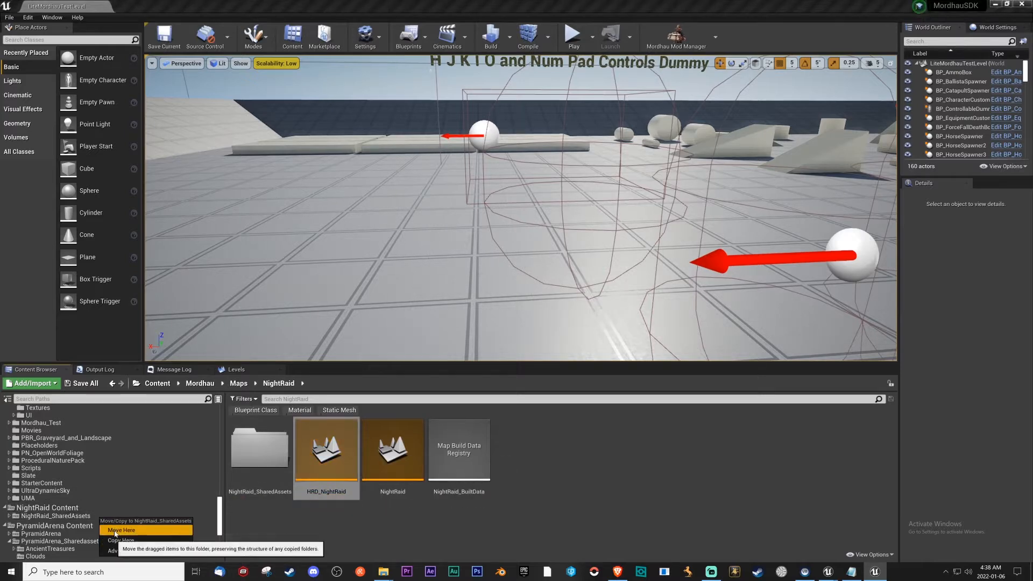
click(81, 515)
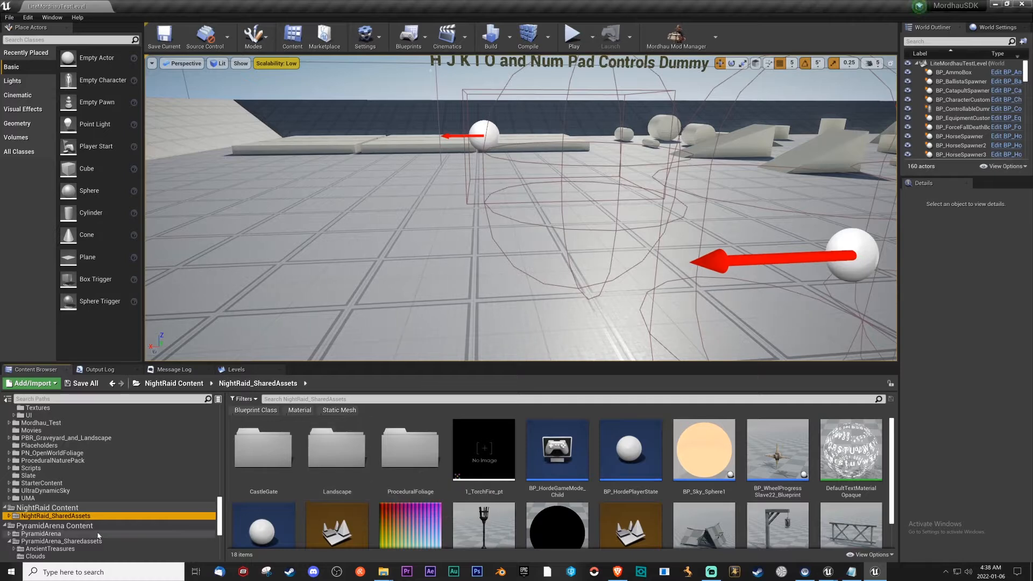
Try to move the NightRaid level from NightRaid_SharedAssets up into NightRaid Content.
click(174, 383)
right_click(394, 467)
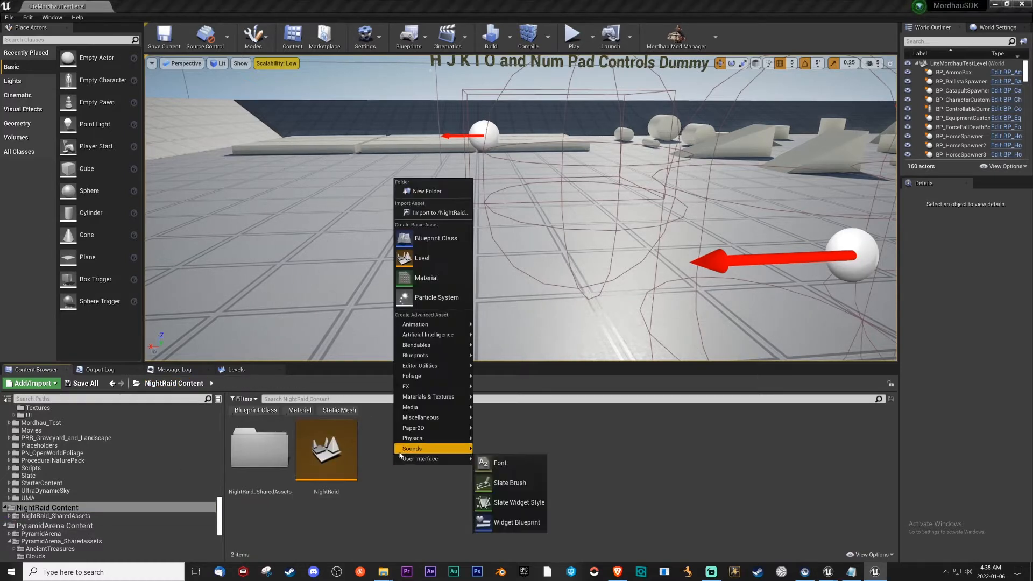
click(277, 442)
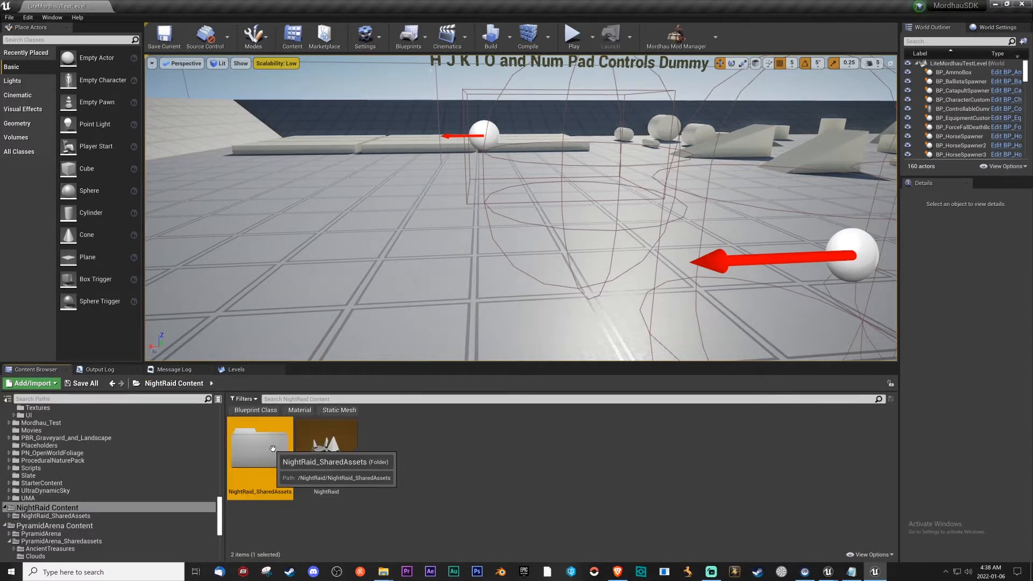
double_click(277, 442)
scroll(628, 502, down, 1)
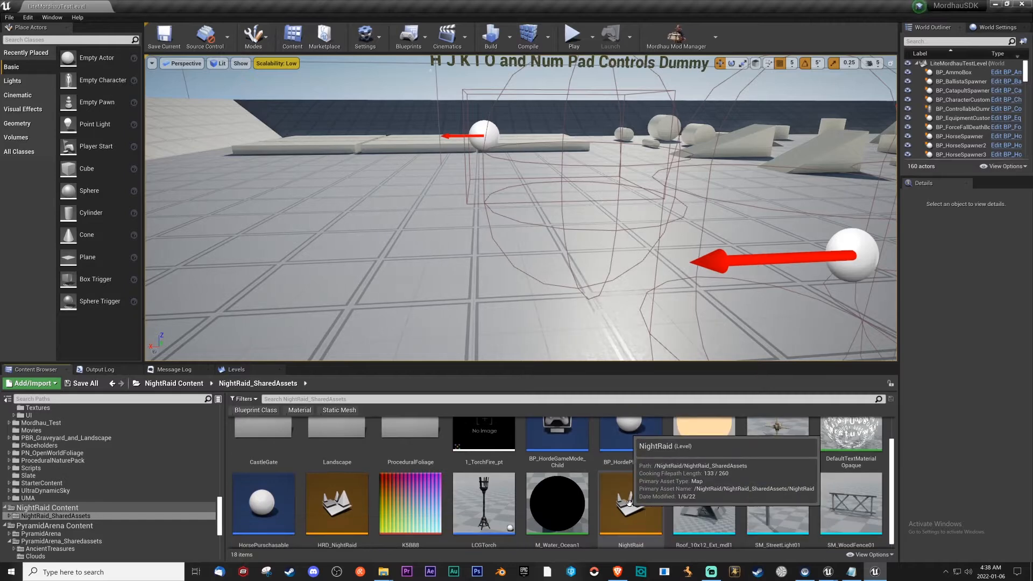
drag(628, 502, 126, 510)
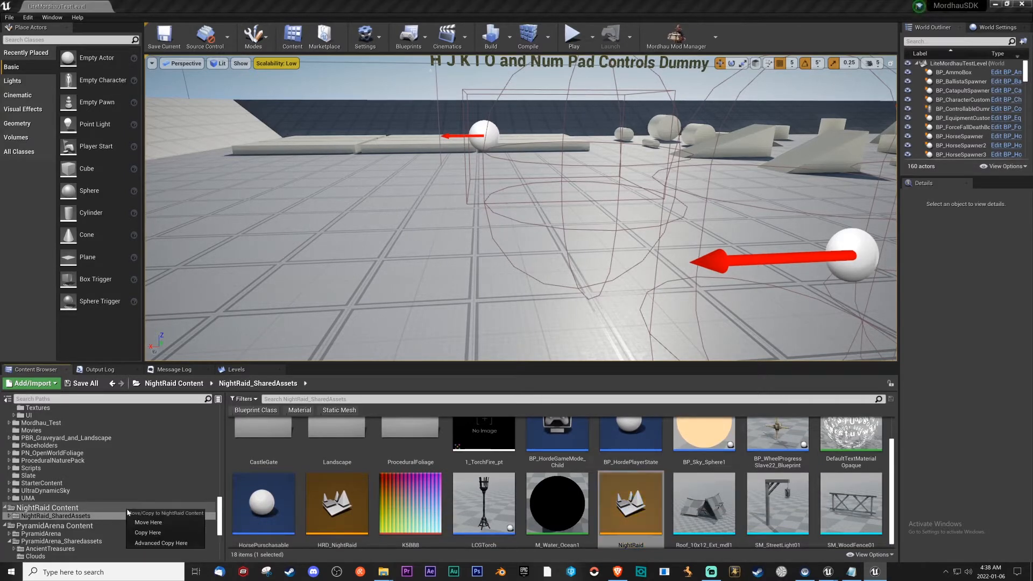
click(156, 522)
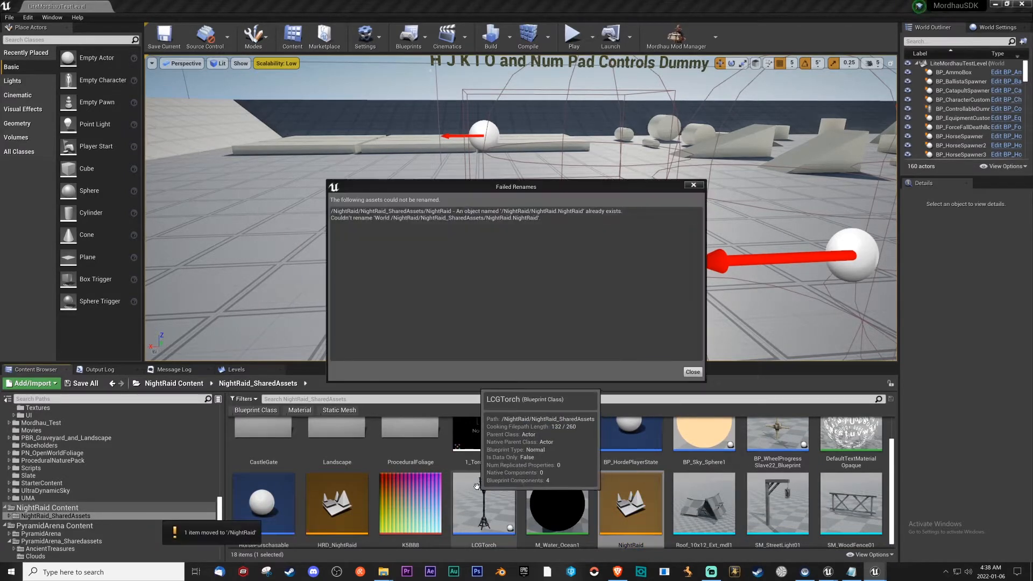
click(693, 372)
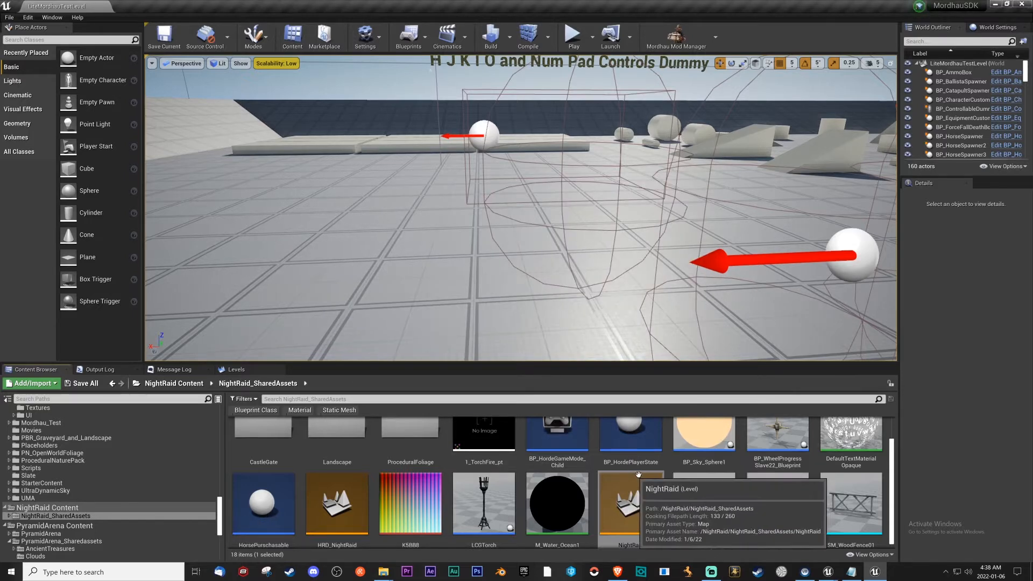
Move the HRD_NightRaid level from NightRaid_SharedAssets into NightRaid Content and show that folder.
drag(323, 500, 124, 511)
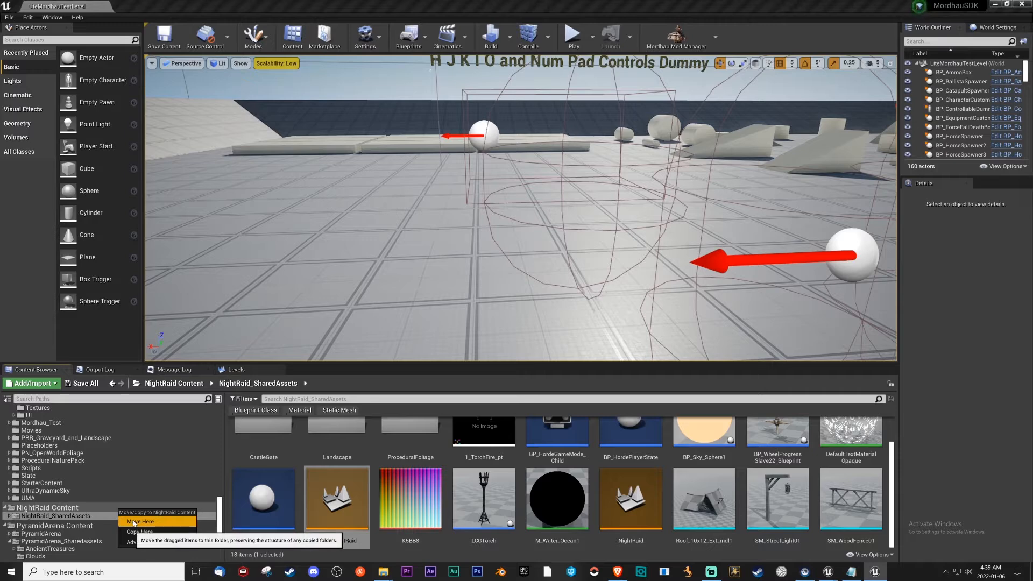
click(133, 522)
click(175, 384)
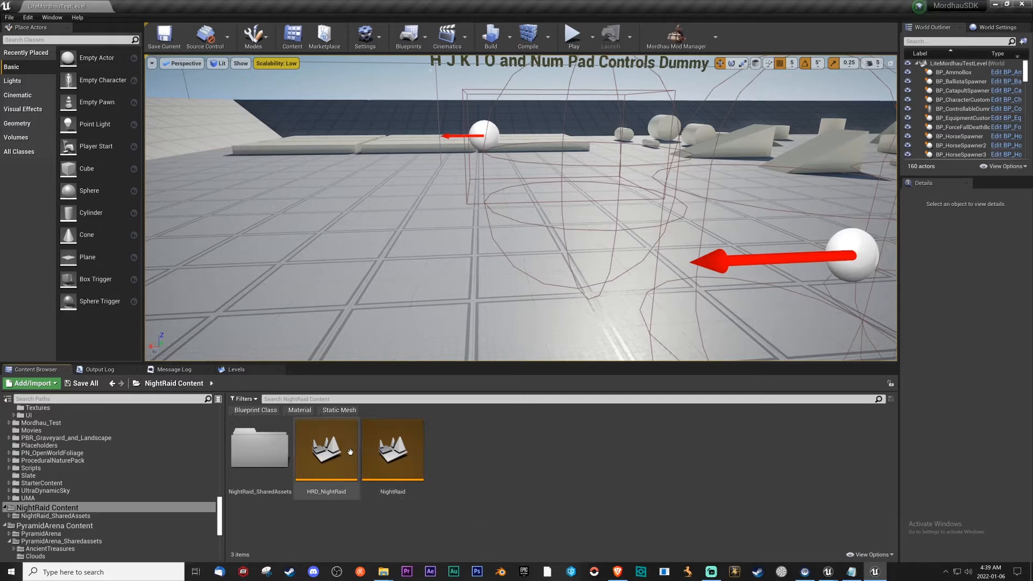
Open the new NightRaid level, switch to the Mordhau Unreal Editor with the original map, and close its Level Blueprint.
double_click(382, 450)
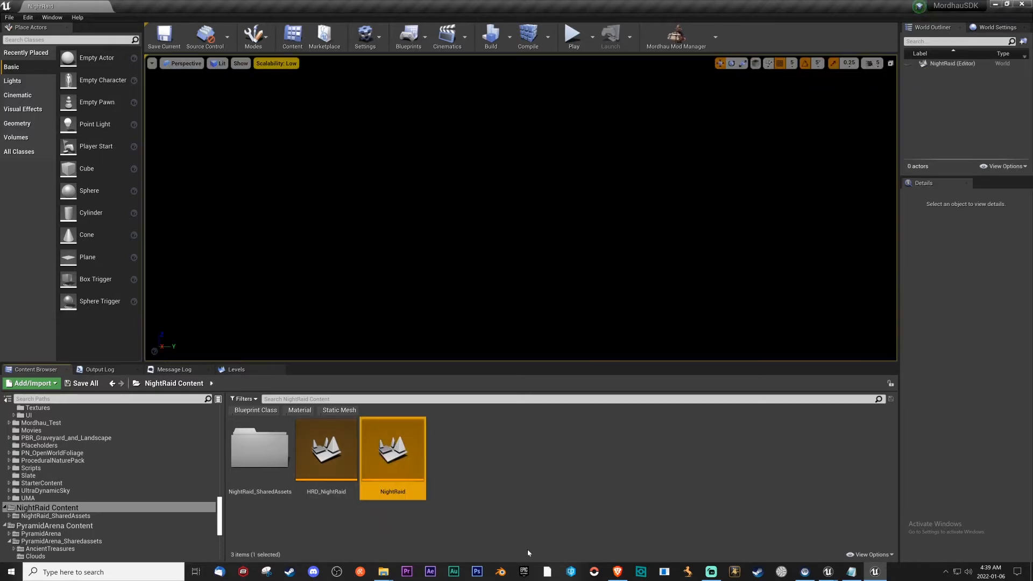
click(826, 571)
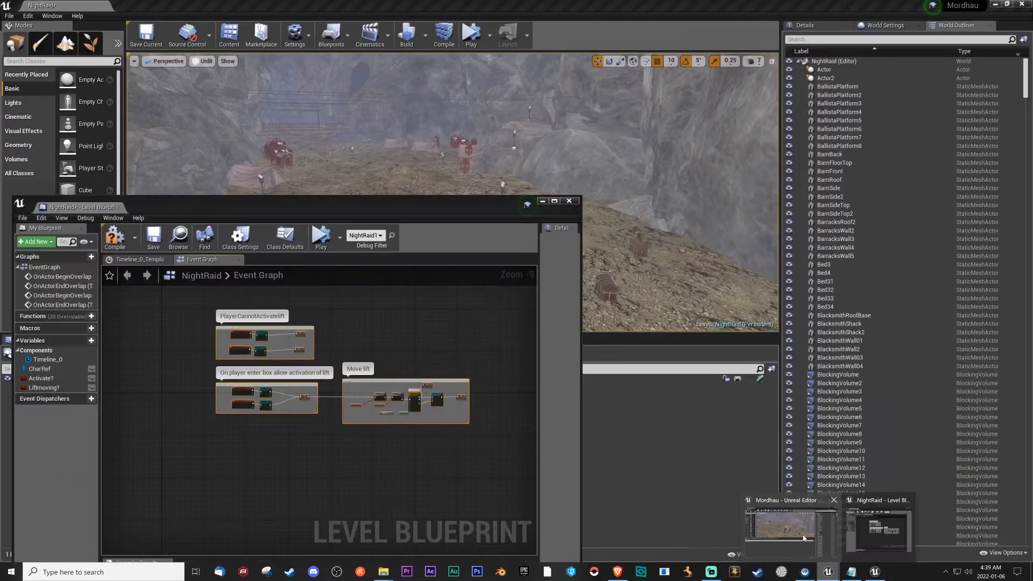
click(799, 530)
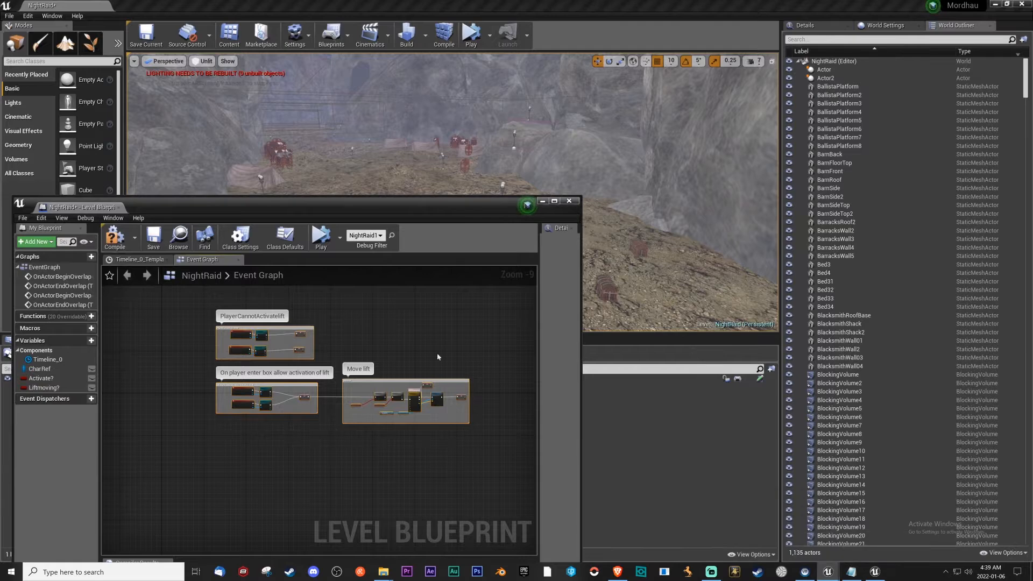
click(569, 201)
Copy all actors of the original NightRaid level, including the large landscape.
right_drag(370, 187, 311, 182)
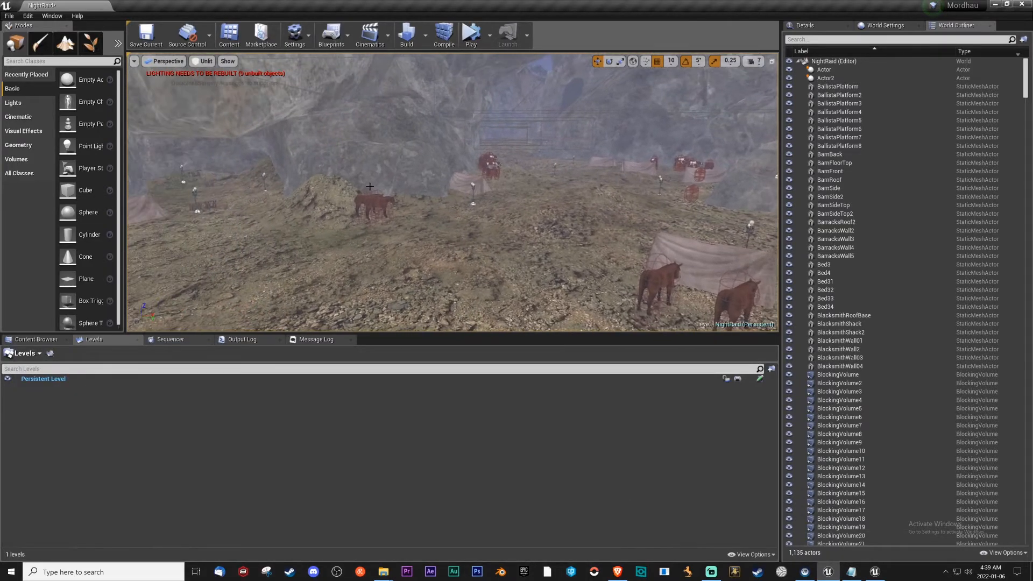
key(ctrl+a)
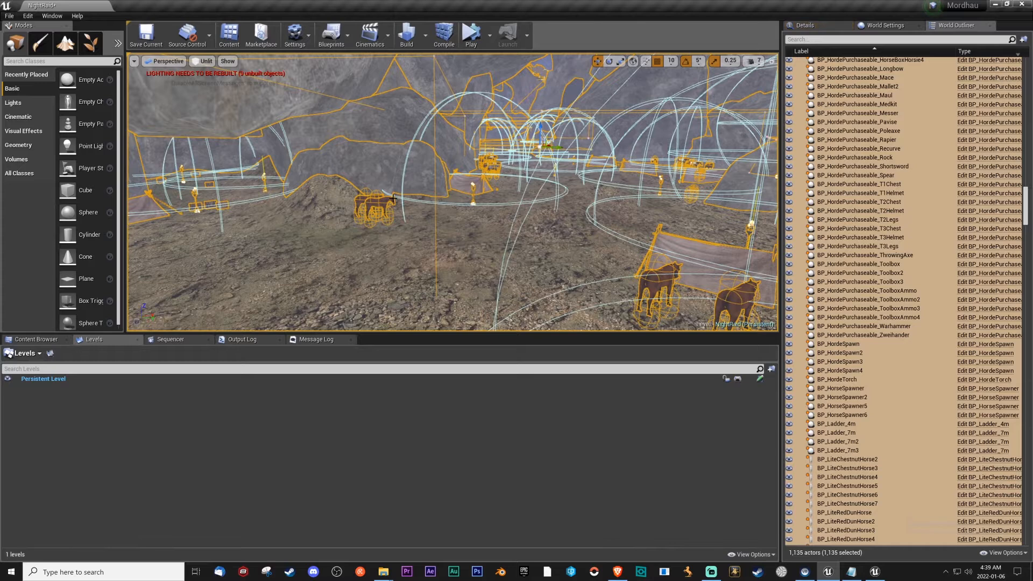
key(ctrl+c)
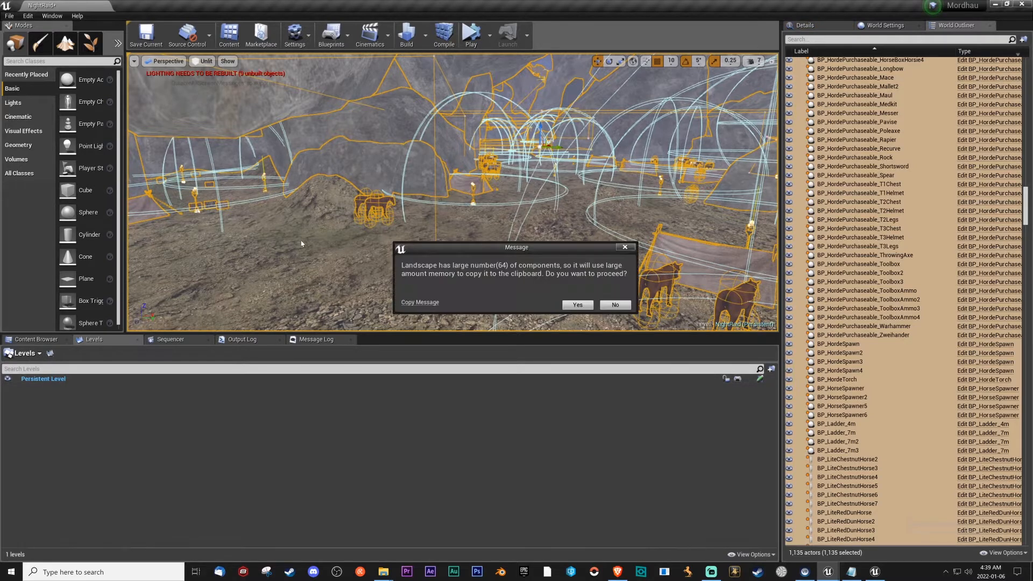
click(575, 305)
click(576, 305)
Paste the copied actors into the empty NightRaid level in the MordhauSDK editor.
click(875, 571)
click(580, 303)
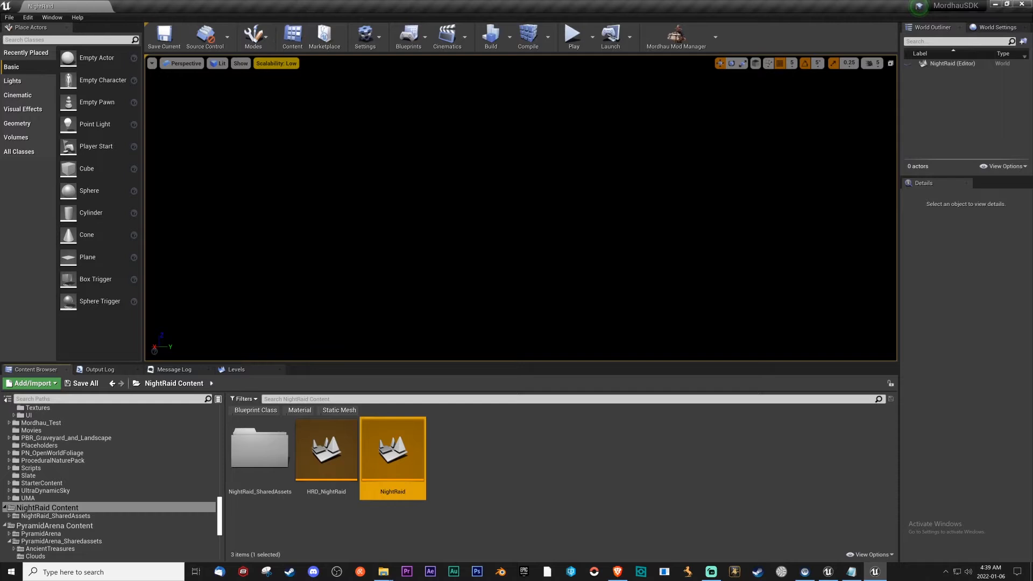
right_click(543, 239)
click(517, 223)
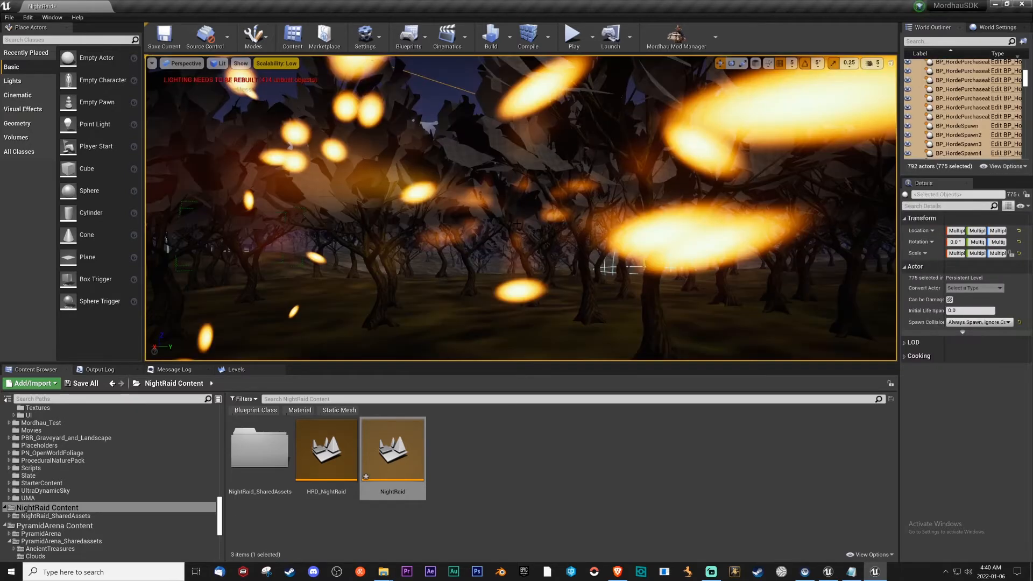
Examine the pasted trees, rocks and ground across the new NightRaid level.
right_drag(520, 207, 554, 210)
key(s)
click(180, 44)
click(326, 452)
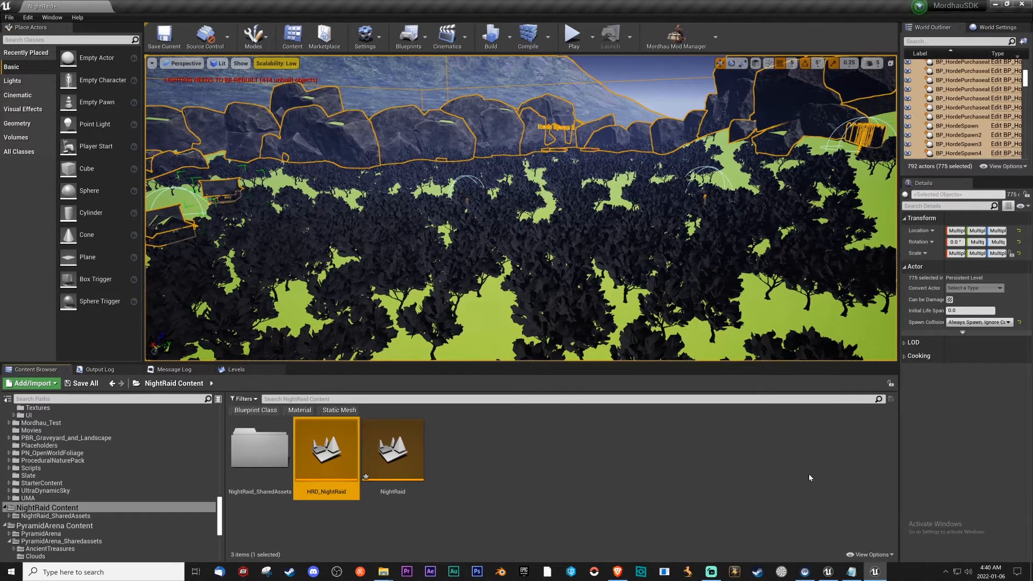
right_drag(551, 322, 664, 334)
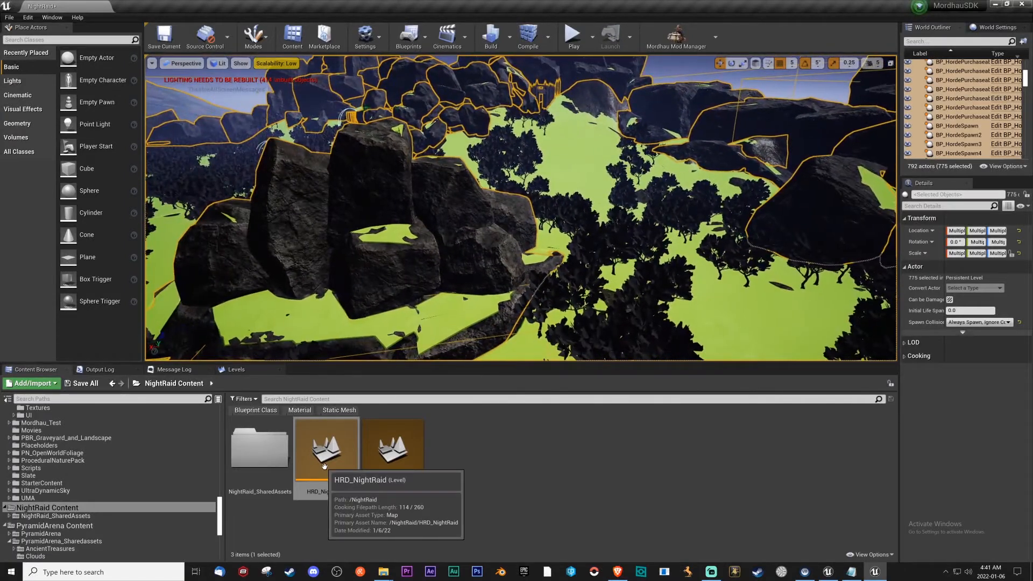
Open the HRD_NightRaid level, saving NightRaid on the way, and add NightRaid to it as a sublevel.
double_click(325, 467)
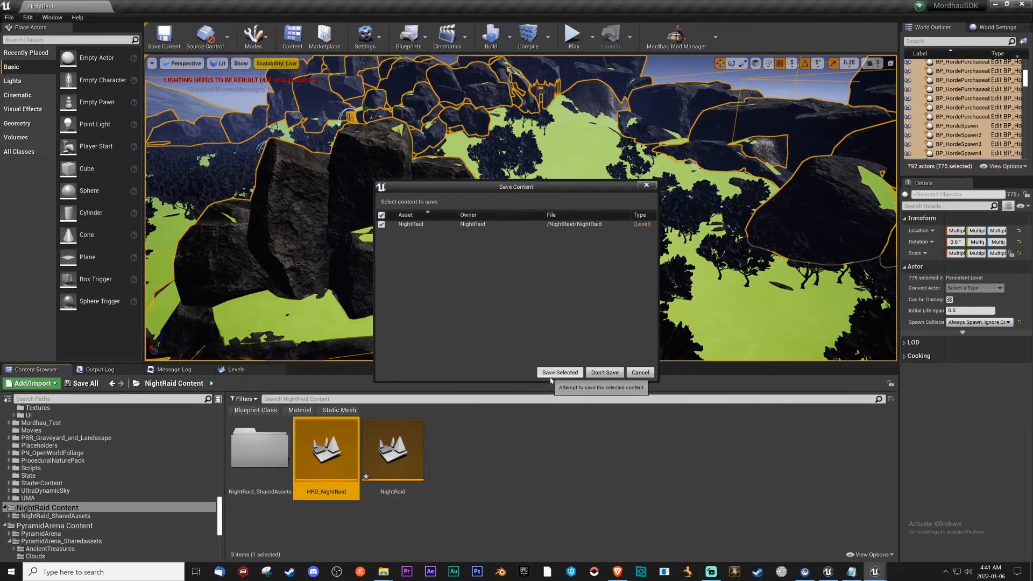
click(605, 372)
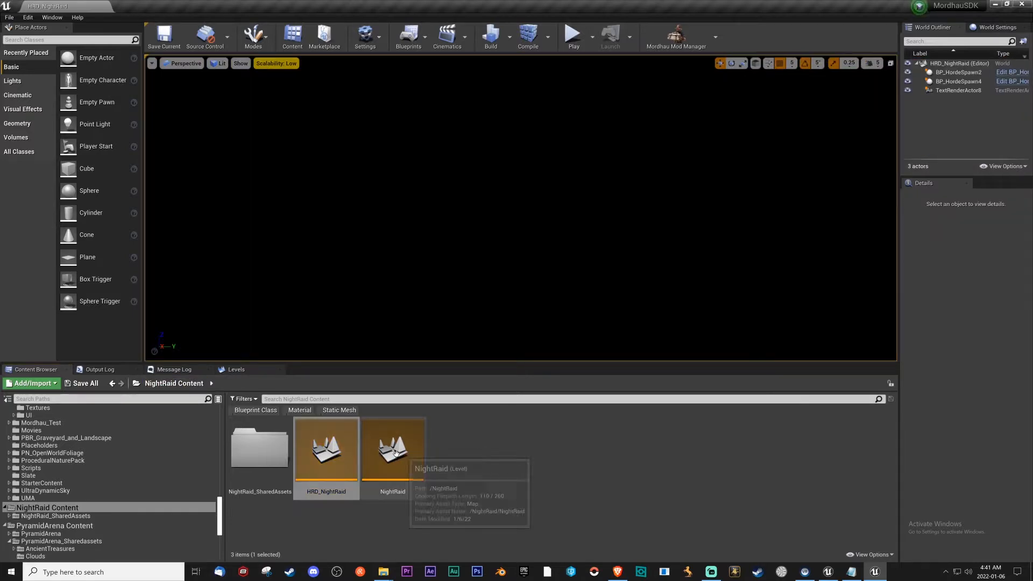
drag(393, 452, 146, 451)
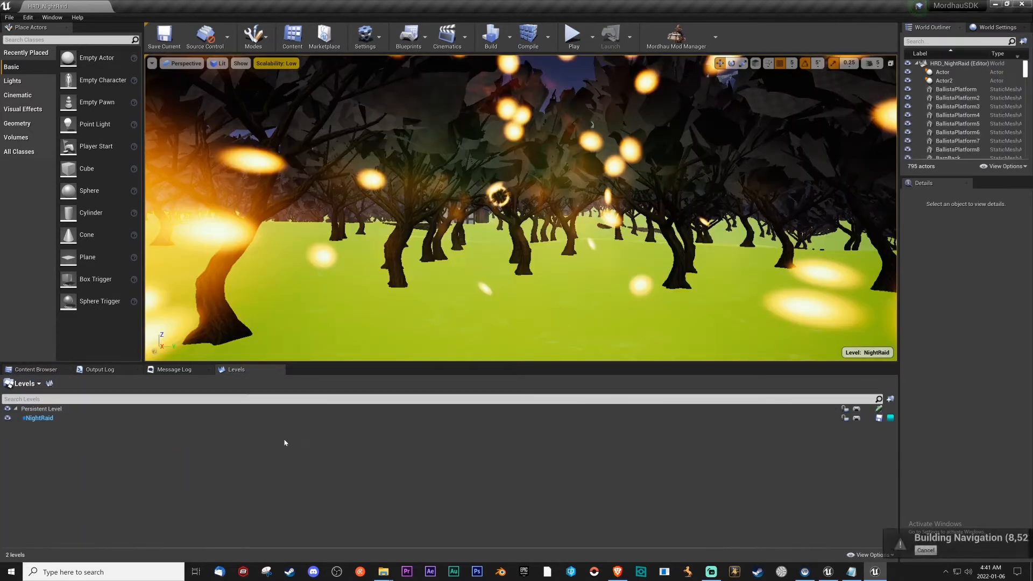
Change the streaming method of the NightRaid sublevel in the HRD_NightRaid level.
click(48, 418)
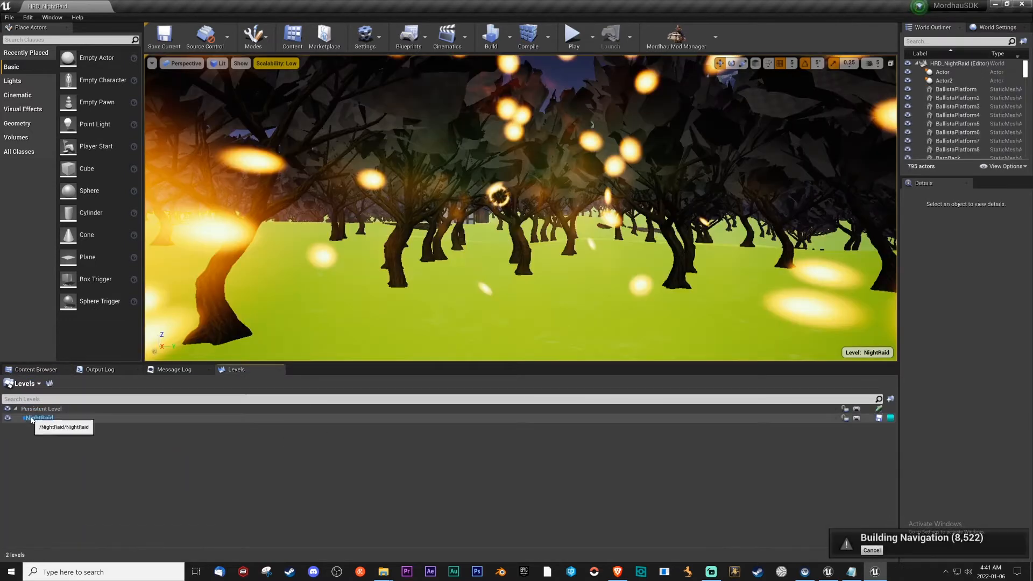
right_click(33, 418)
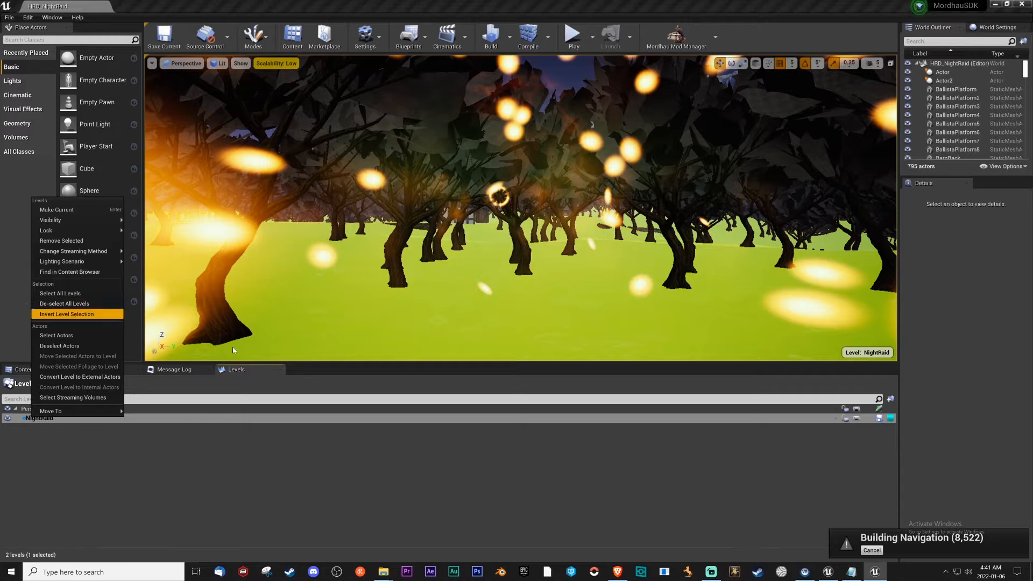
mouse_move(81, 251)
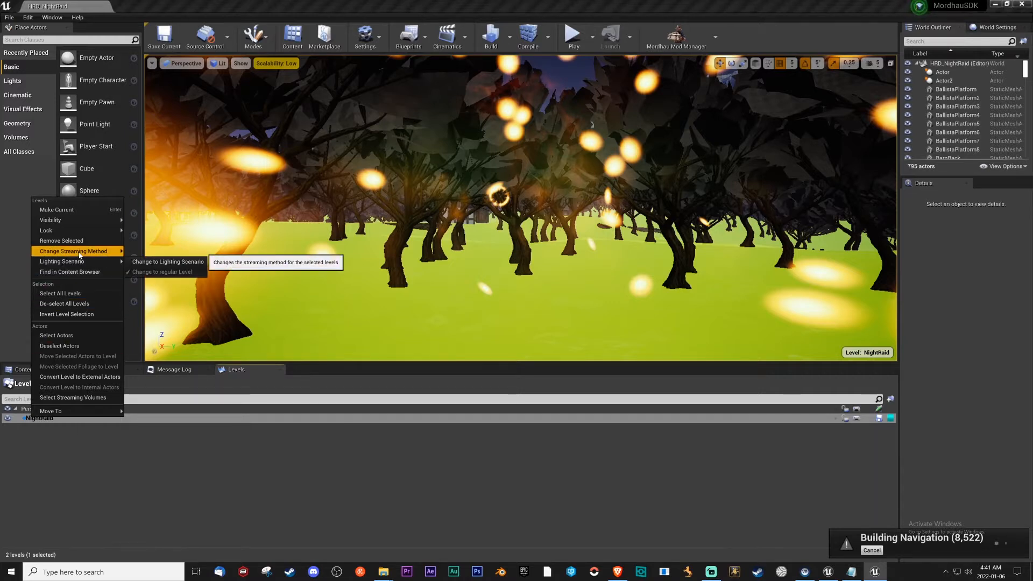
click(143, 262)
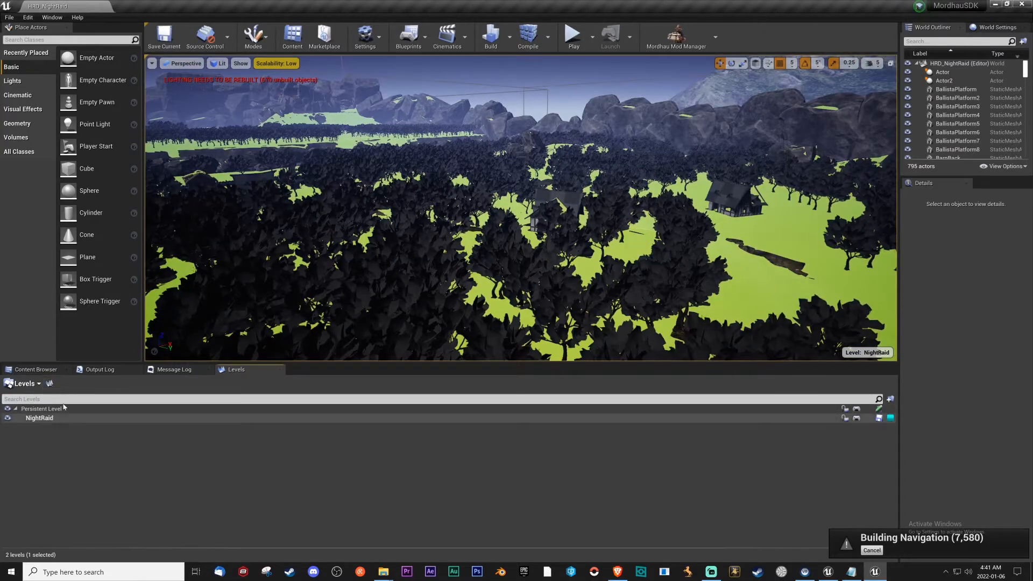
Open the NightRaid level from NightRaid Content, saving the modified HRD_NightRaid level on the way.
click(35, 371)
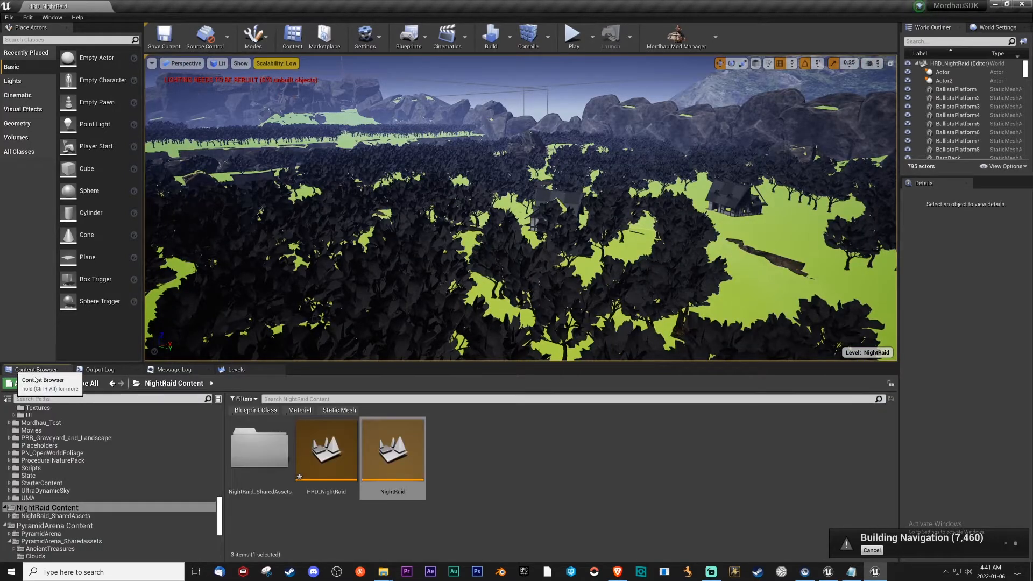
double_click(392, 452)
click(559, 373)
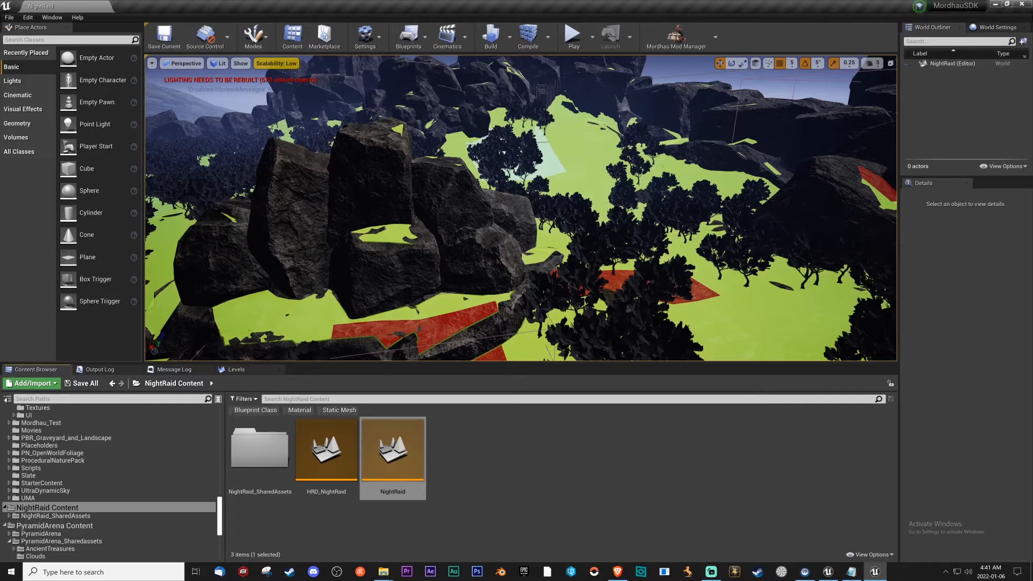
Open the NightRaid level blueprint and delete the default Event BeginPlay and Event Tick nodes from its Event Graph.
right_drag(501, 138, 463, 121)
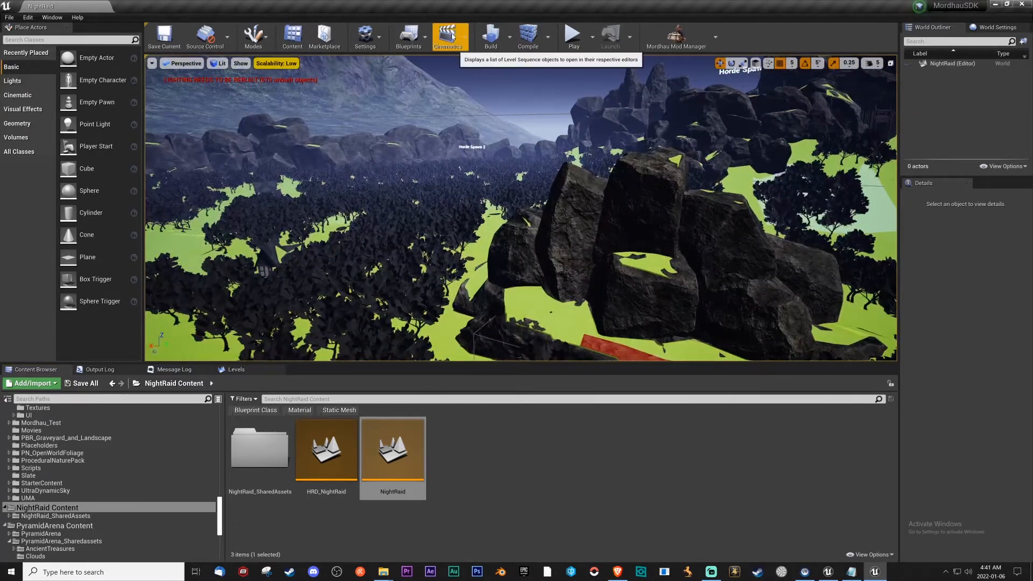
click(413, 41)
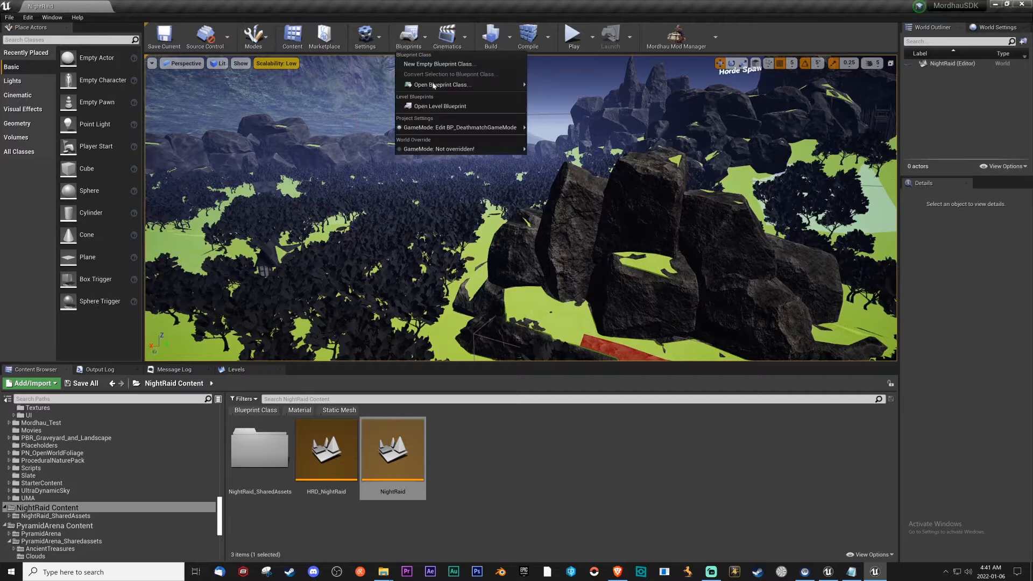
click(435, 106)
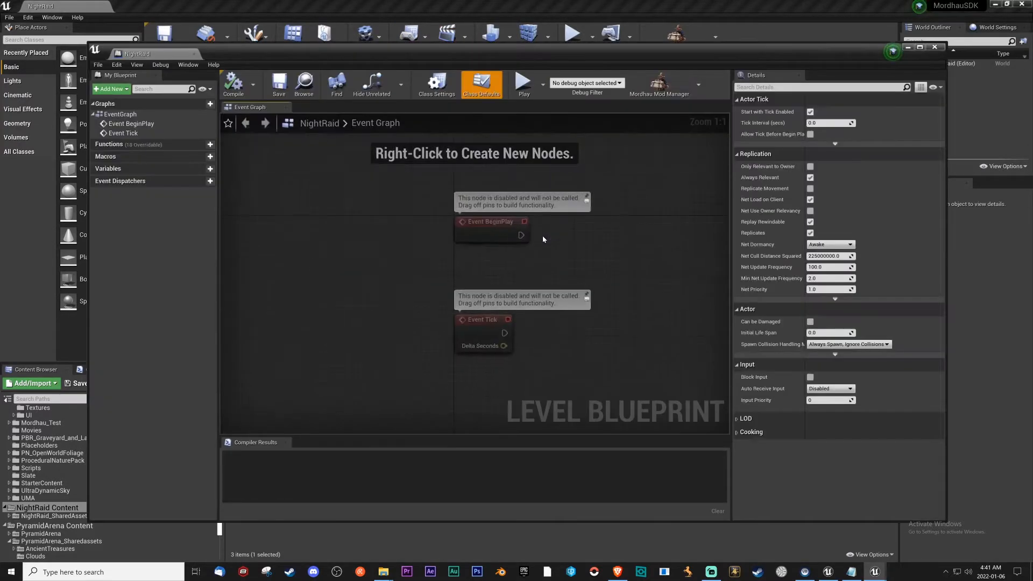
drag(469, 232, 605, 350)
key(Delete)
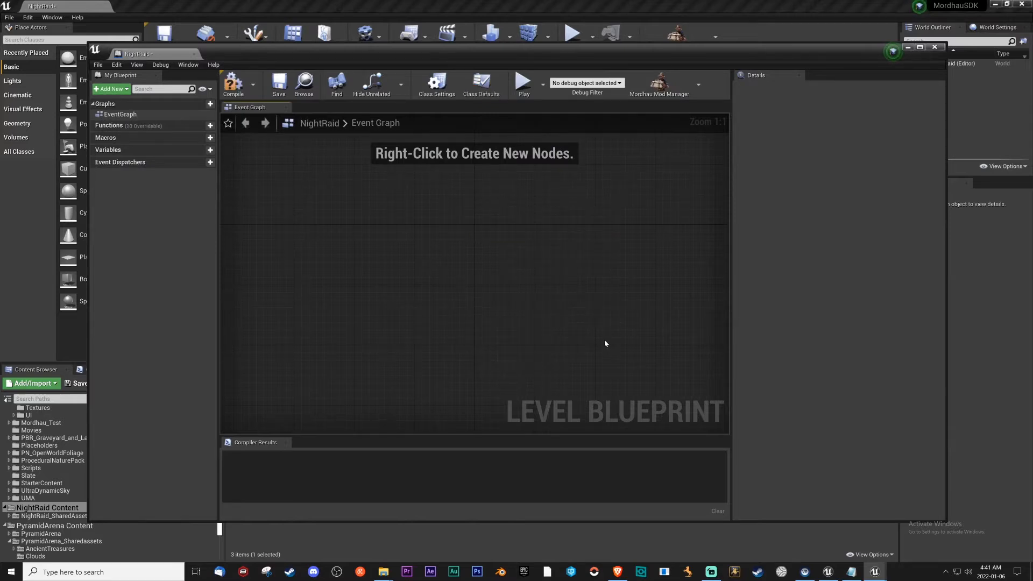
Copy all node text from the BP file in Notepad and try to paste it into the NightRaid level blueprint, sending the crash report.
click(851, 571)
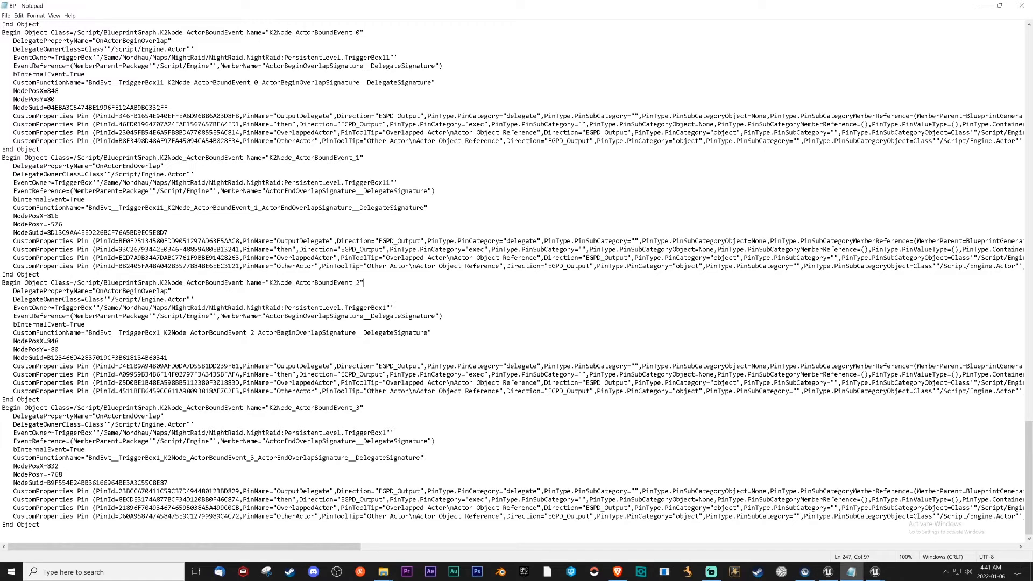
key(ctrl+a)
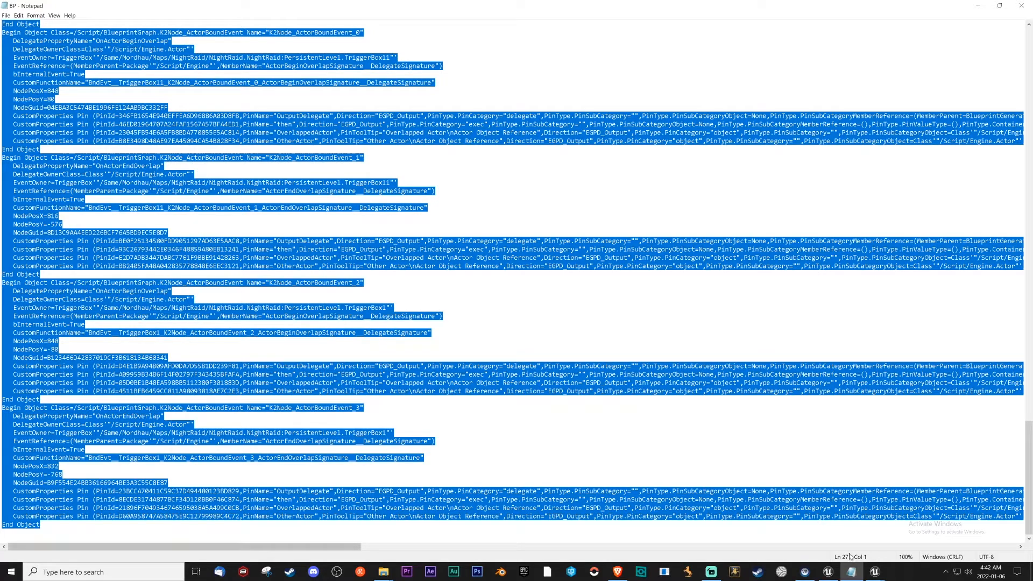
click(869, 572)
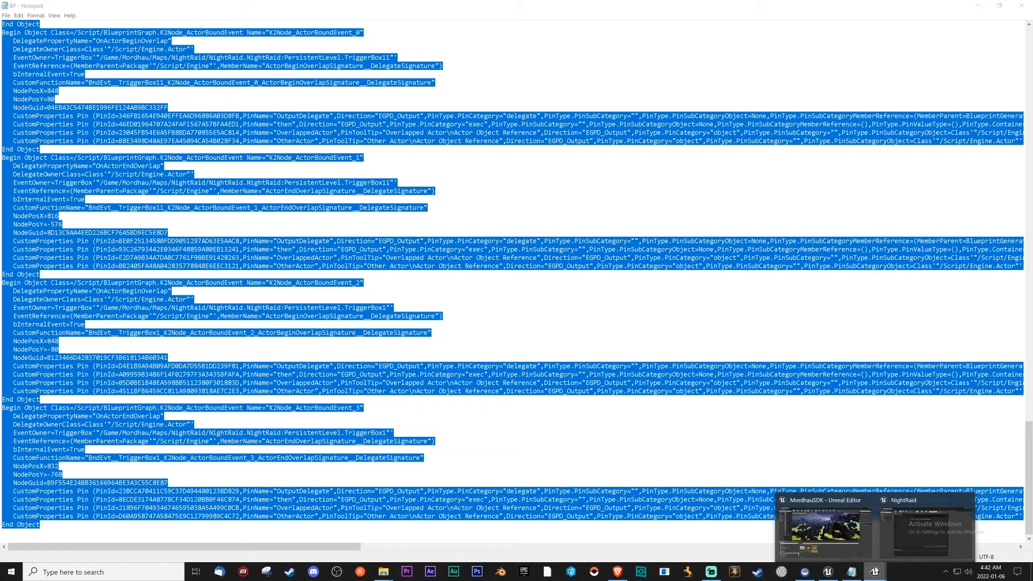
click(925, 527)
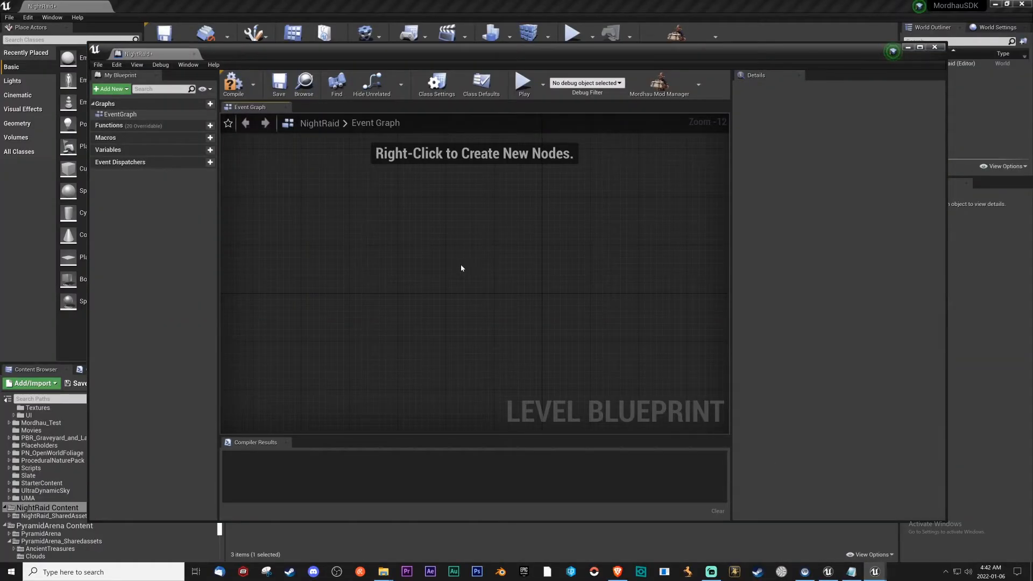
drag(252, 107, 263, 112)
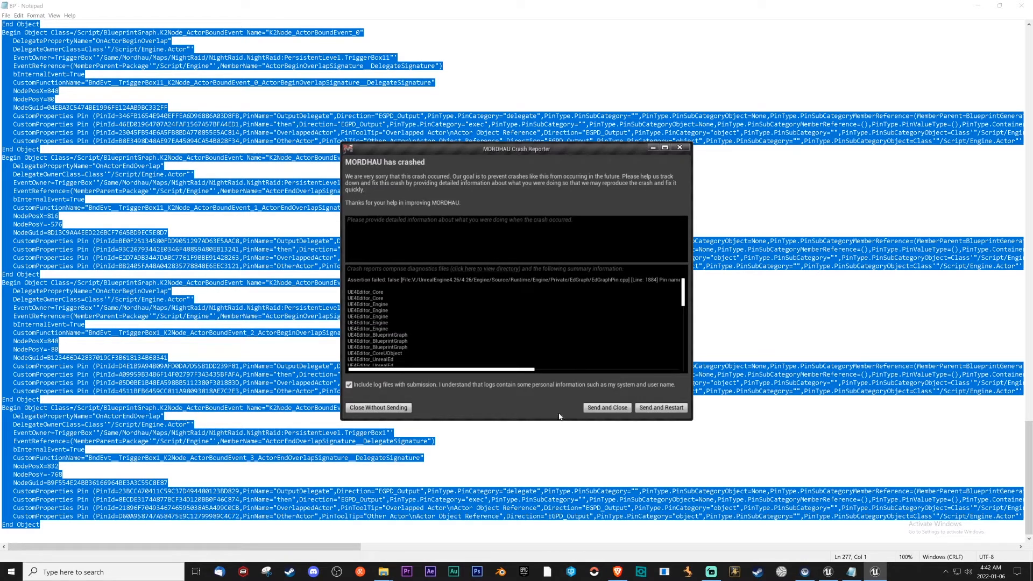
click(609, 409)
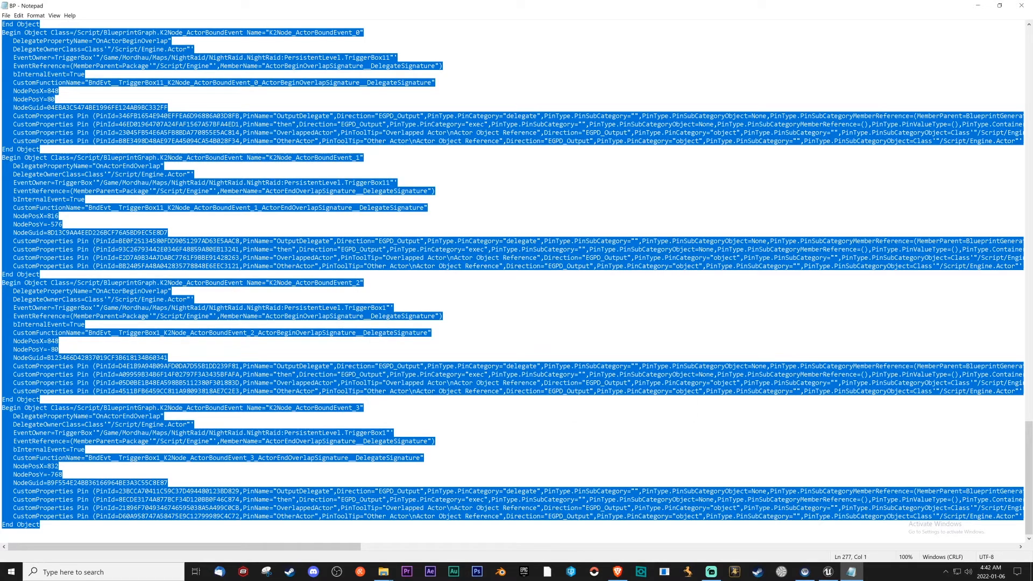
click(40, 274)
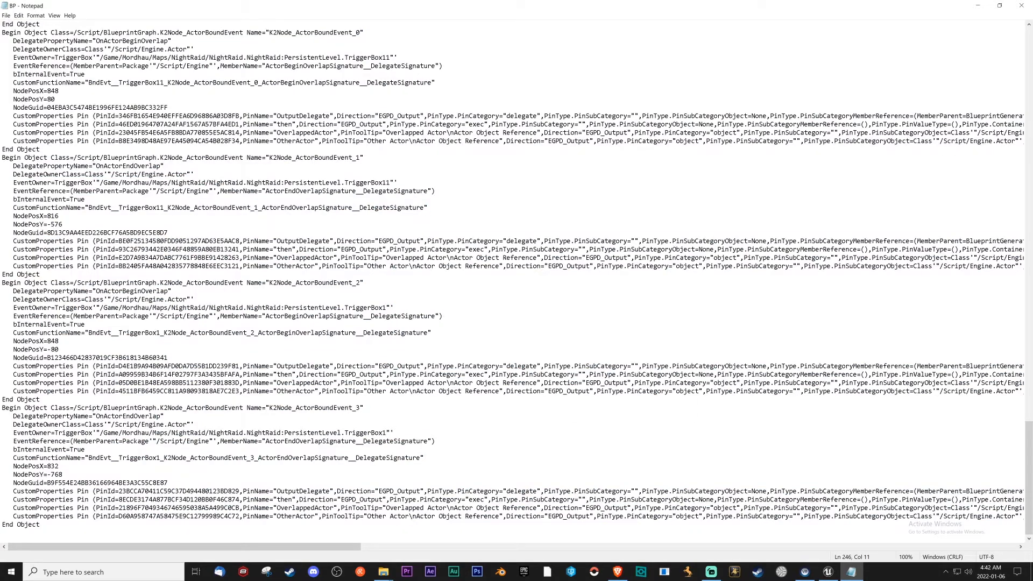
scroll(517, 282, up, 15)
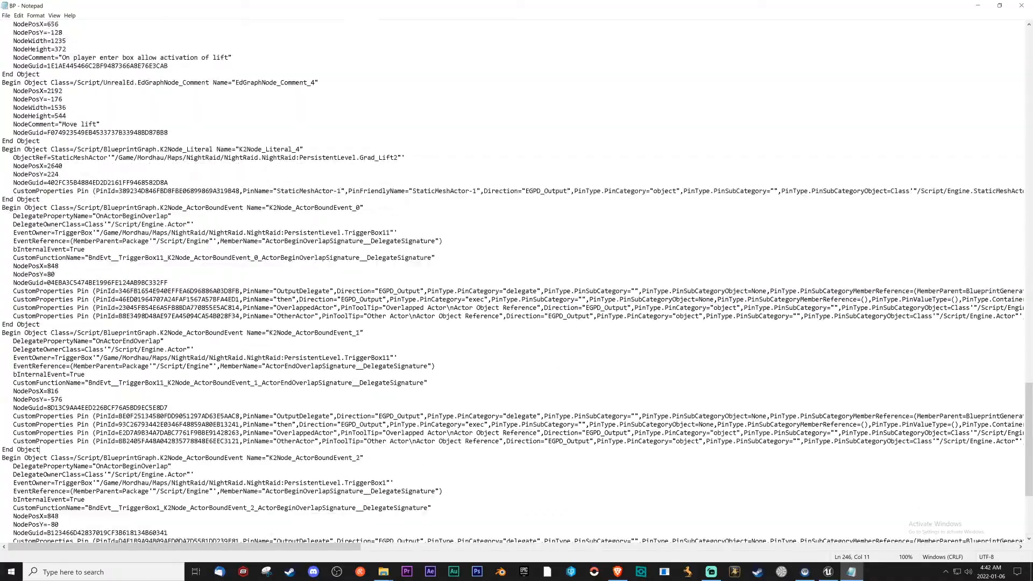
scroll(517, 282, up, 15)
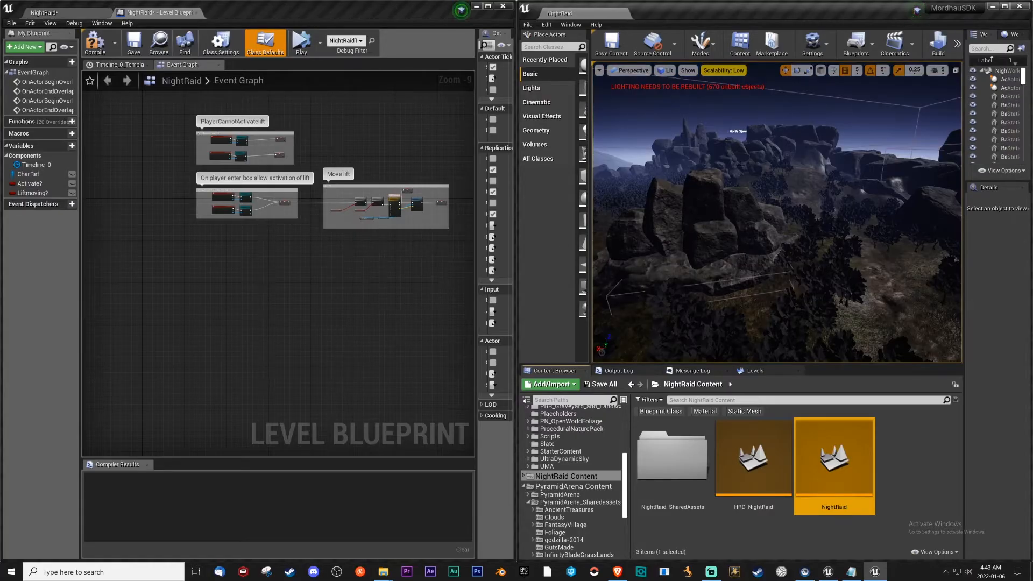
Find the wooden lift platform beside the palisade and rocks in the new NightRaid level and select it.
right_drag(736, 185, 605, 160)
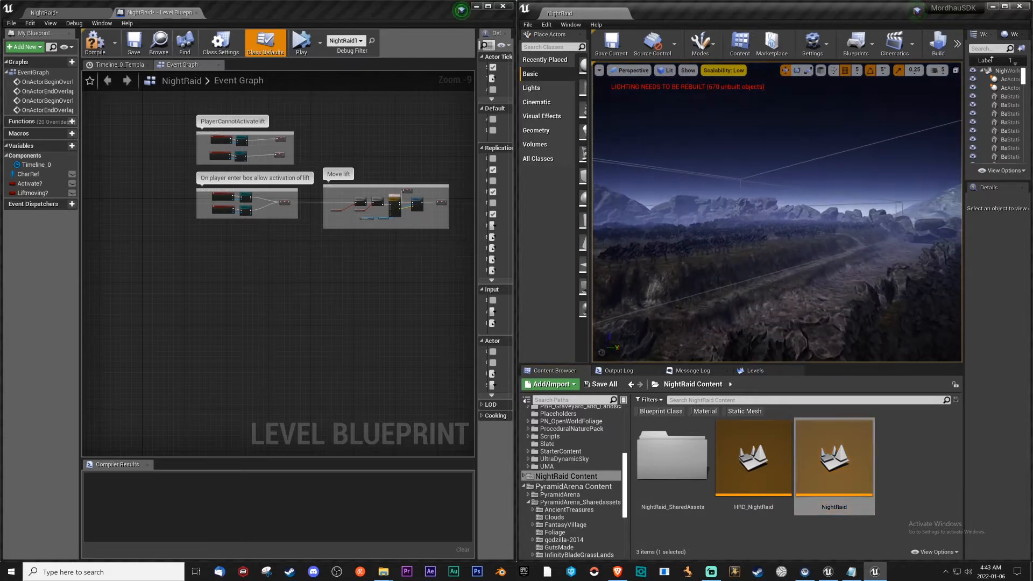
key(w)
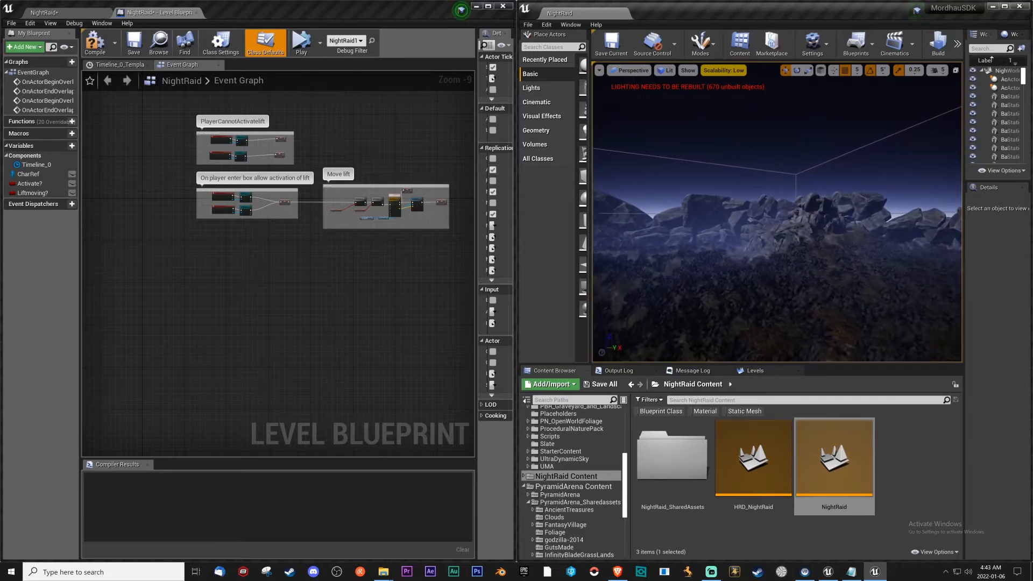
key(w)
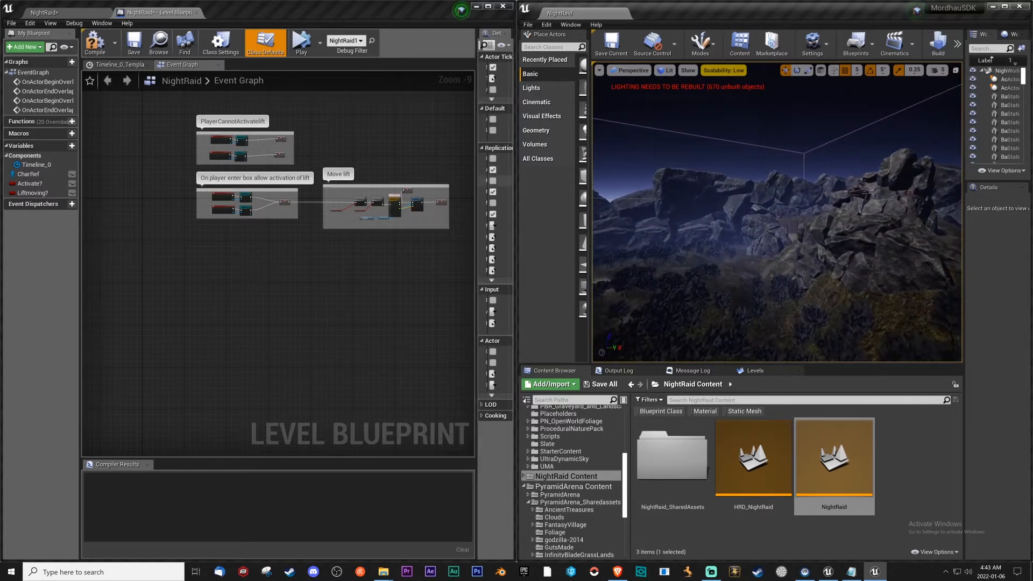
key(w)
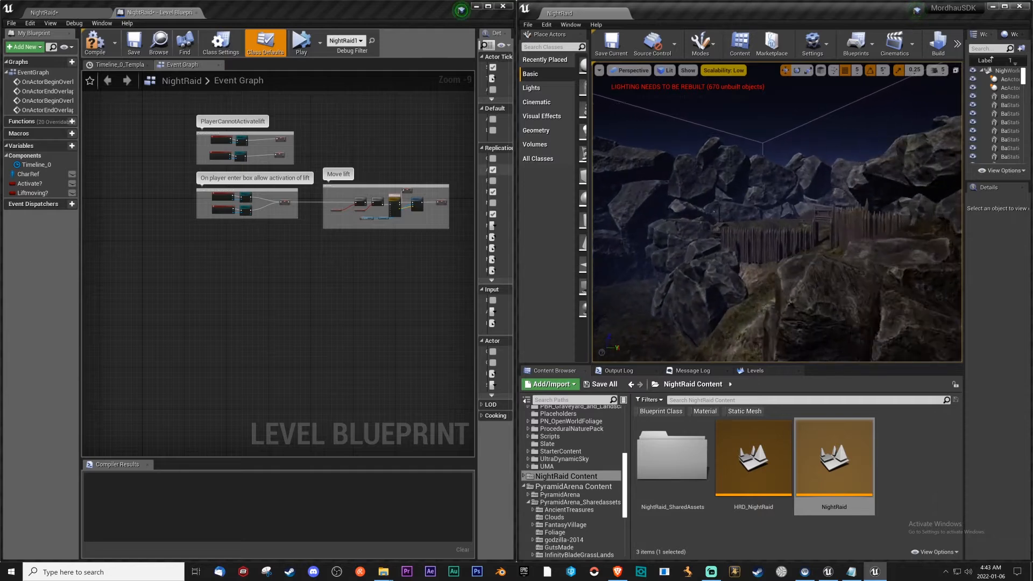
key(w)
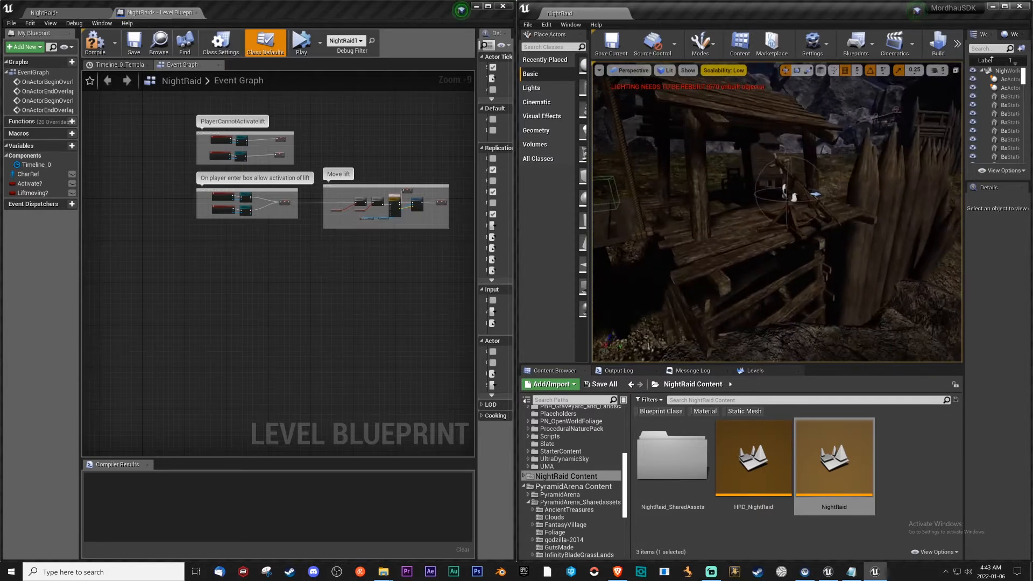
key(s)
click(735, 233)
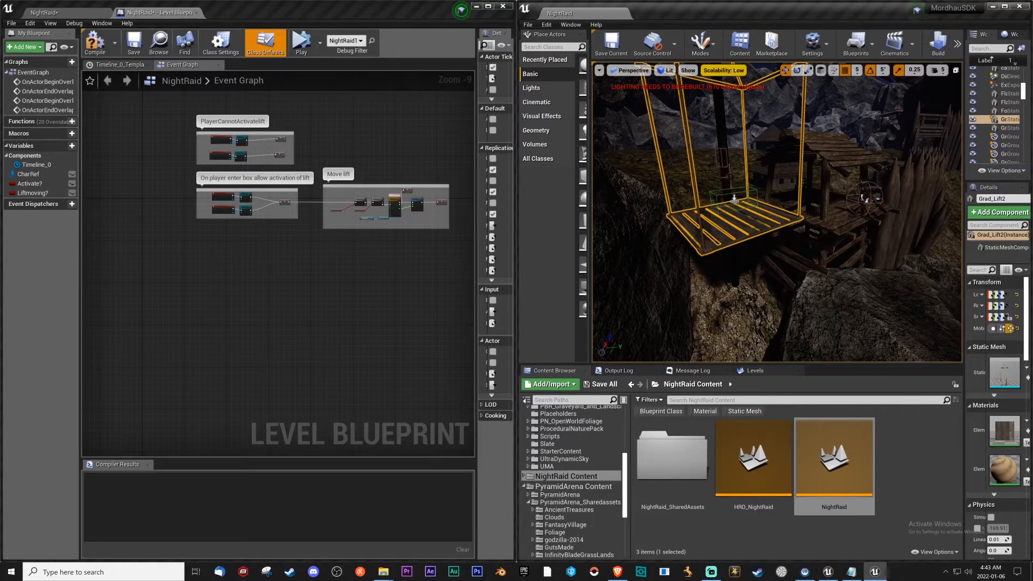
Open the new NightRaid level blueprint and place it beside the original blueprint's lift nodes for comparison.
click(858, 45)
click(871, 112)
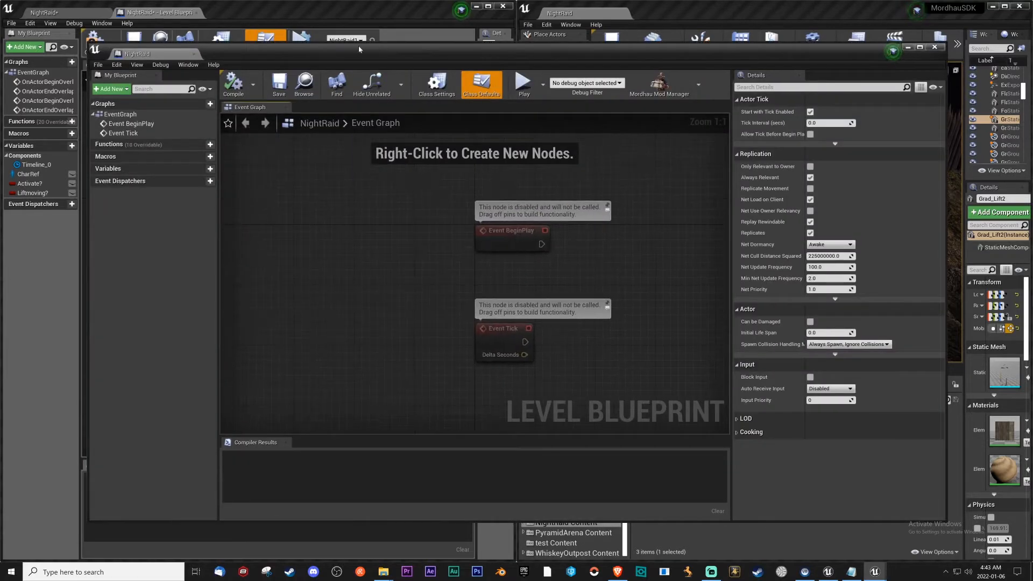
key(super+Right)
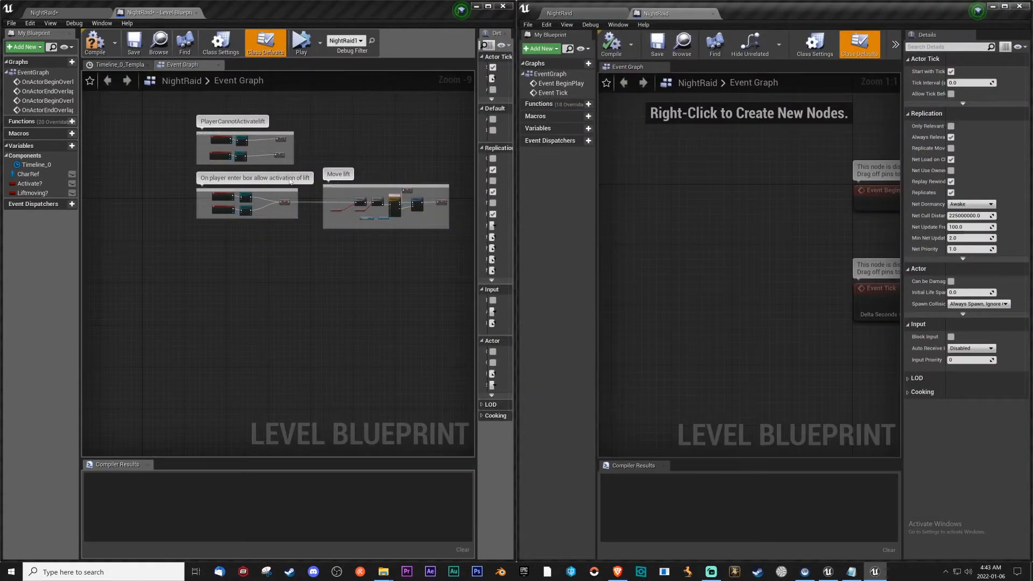
scroll(313, 170, up, 7)
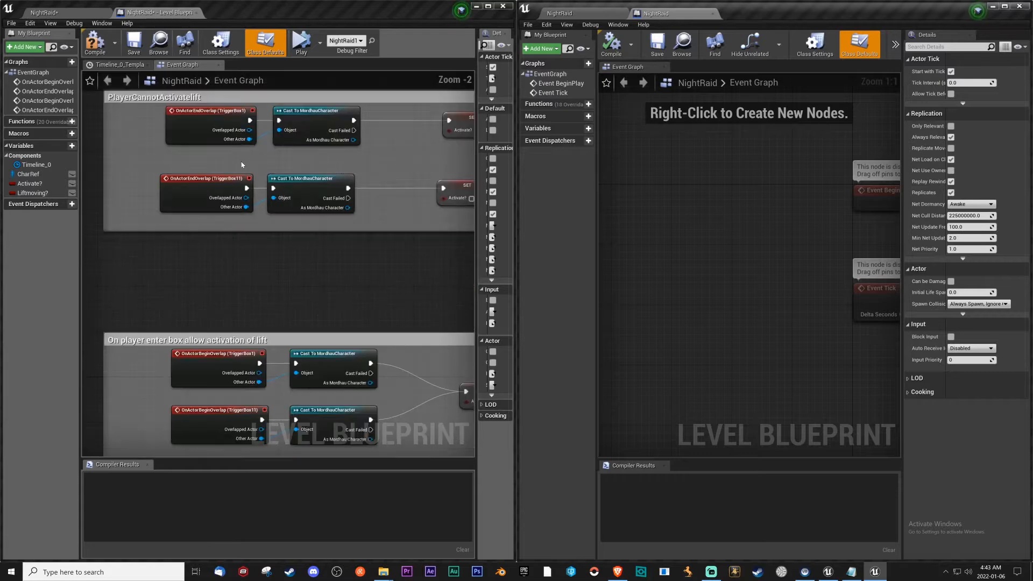
Select TriggerBox1 on the lift platform in the NightRaid level and return to the level blueprint.
click(559, 13)
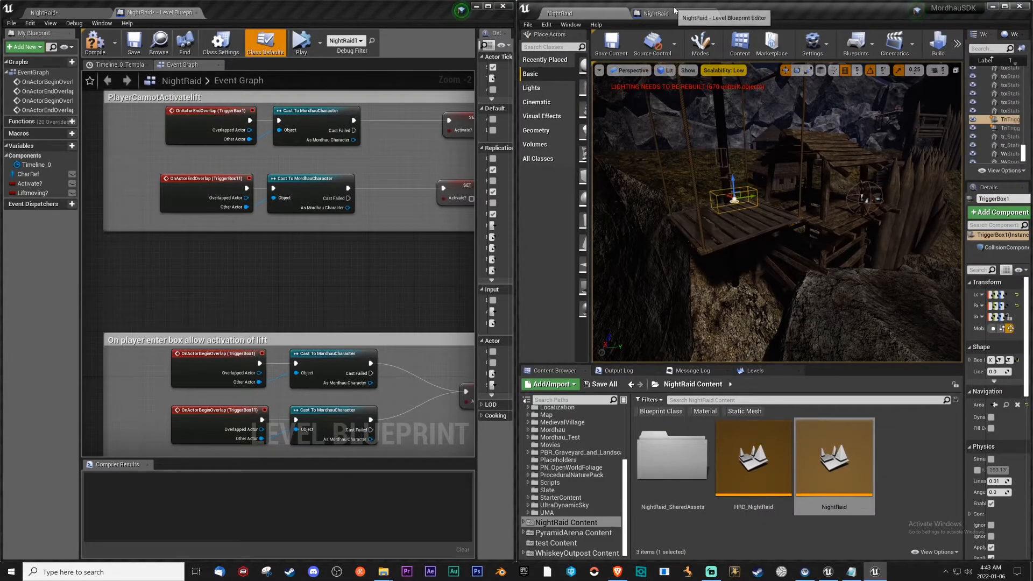
click(655, 13)
right_click(650, 201)
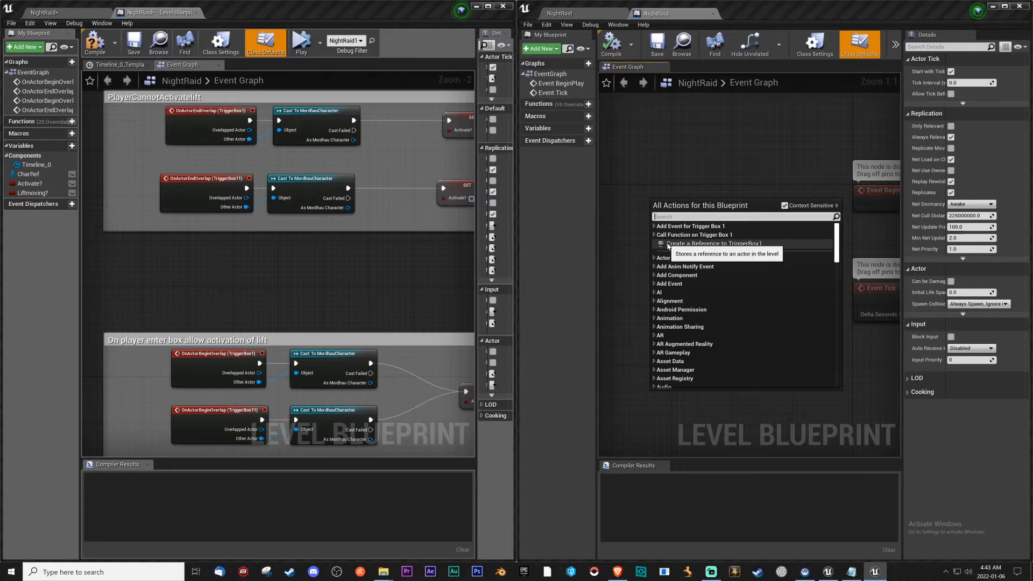
click(654, 227)
click(655, 227)
click(667, 244)
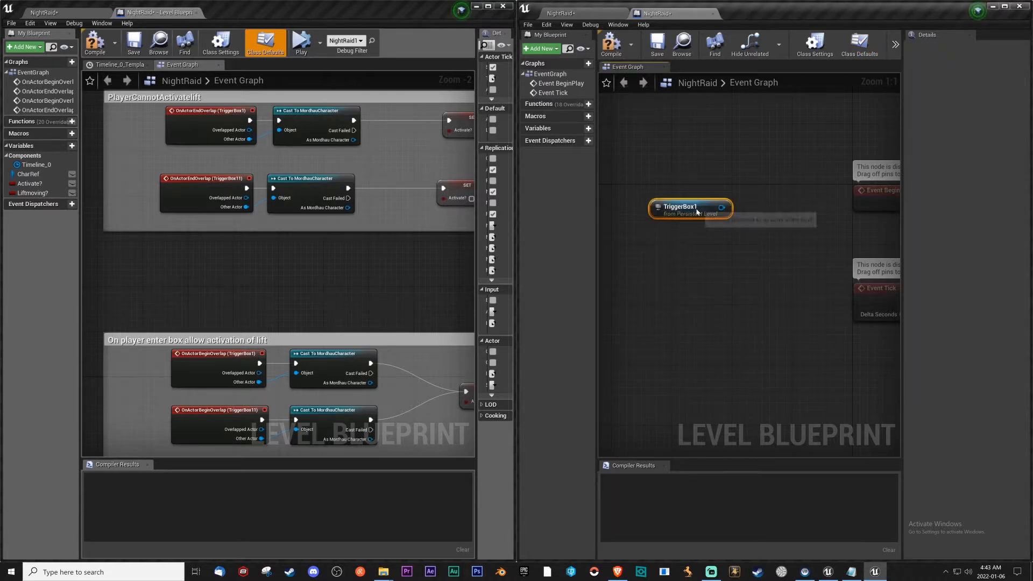
key(Delete)
Add an OnActorBeginOverlap event for TriggerBox1 to the new NightRaid level blueprint's Event Graph.
right_click(650, 207)
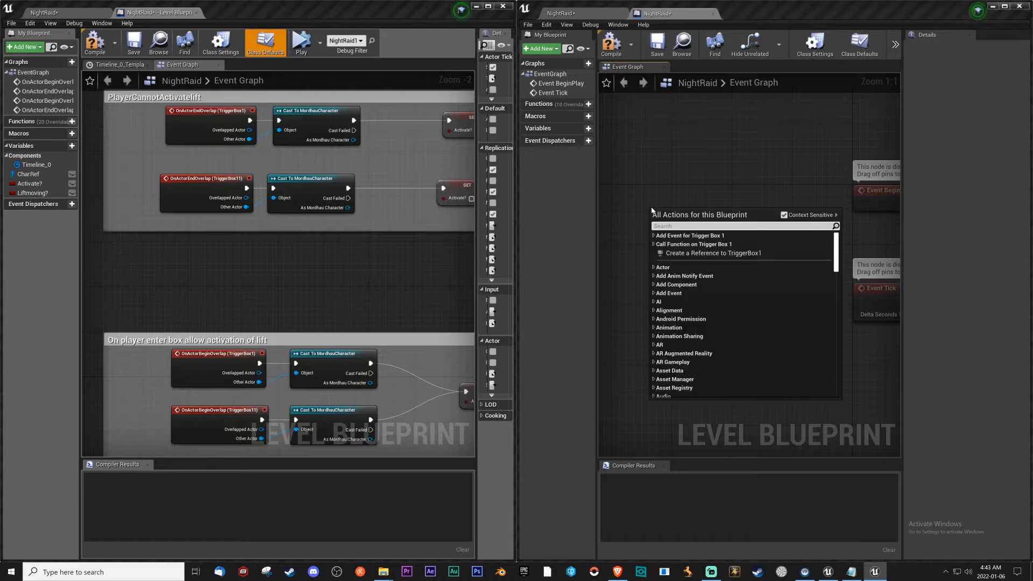
text(onac)
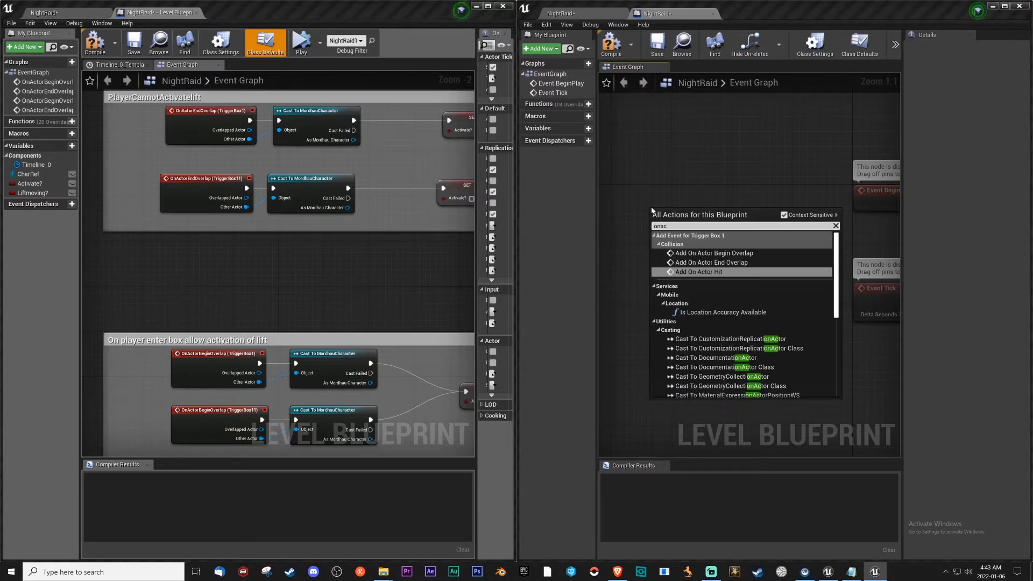
click(700, 253)
Add an OnActorEndOverlap event for TriggerBox1 below its begin-overlap event in the new level blueprint.
right_click(651, 305)
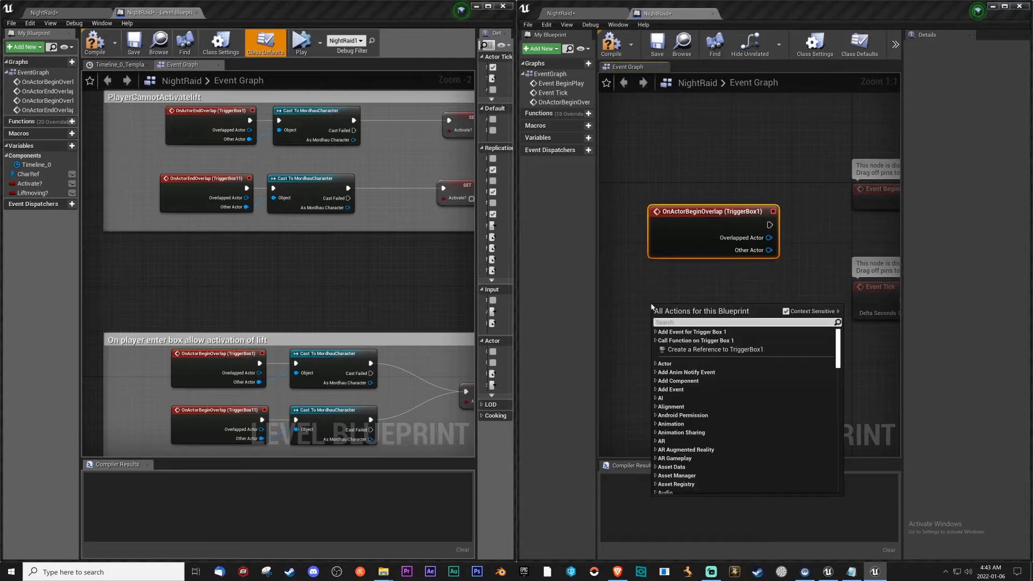
text(onactro)
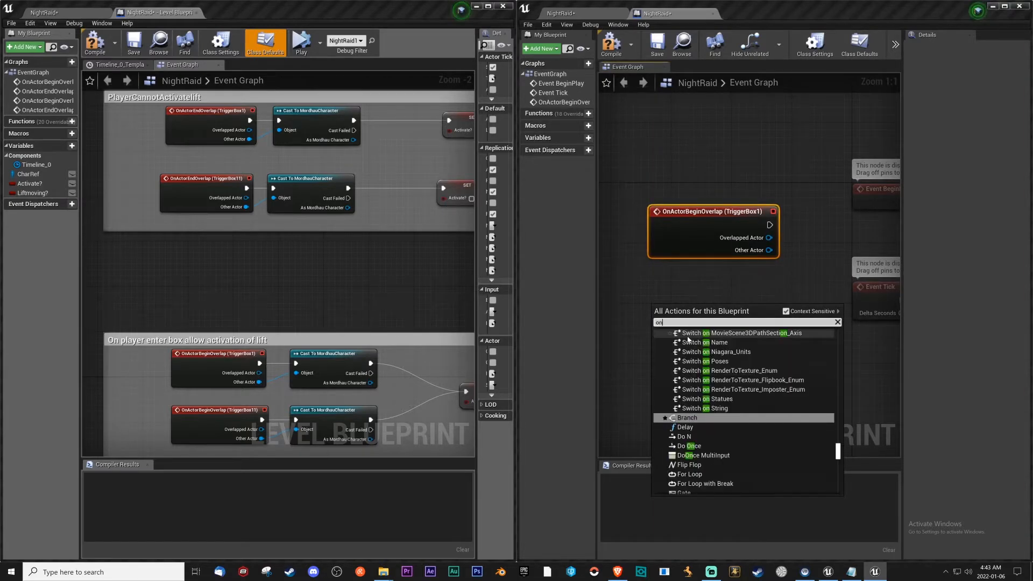
key(BackSpace)
key(BackSpace)
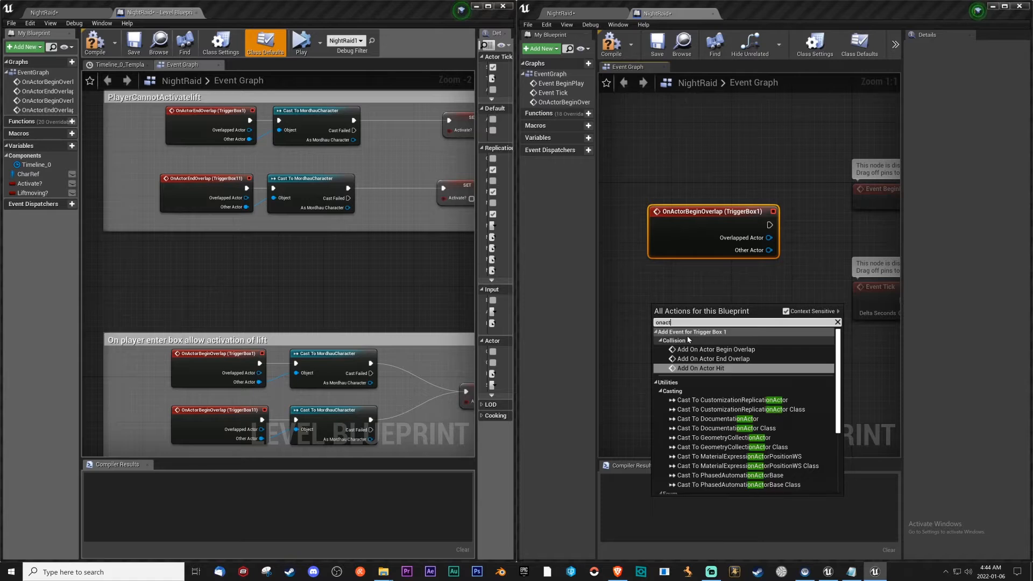
click(676, 362)
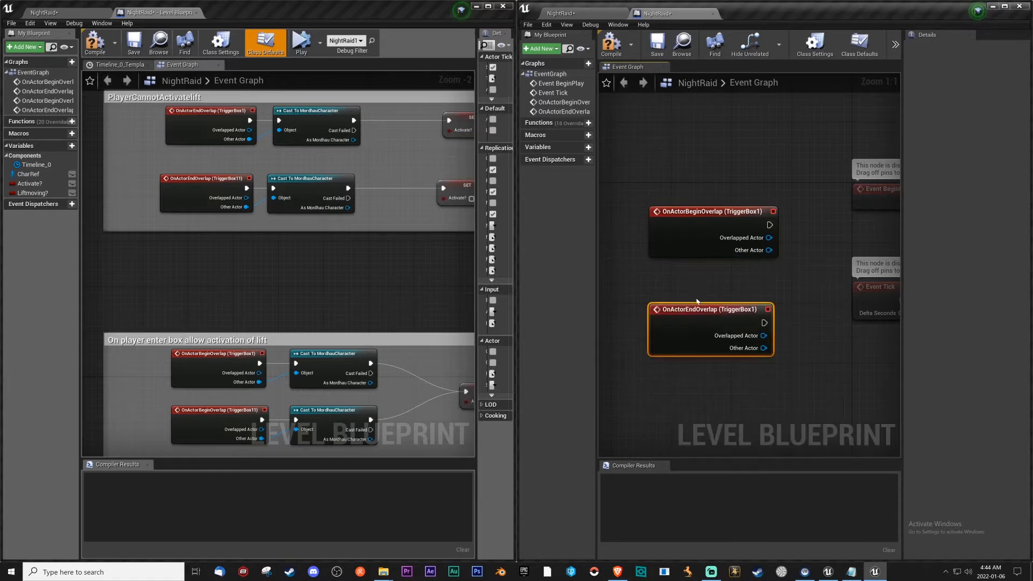
Move the TriggerBox1 end-overlap event further down and delete the unused Event BeginPlay and Event Tick nodes.
scroll(675, 308, down, 3)
drag(708, 311, 713, 418)
drag(790, 208, 888, 355)
key(Delete)
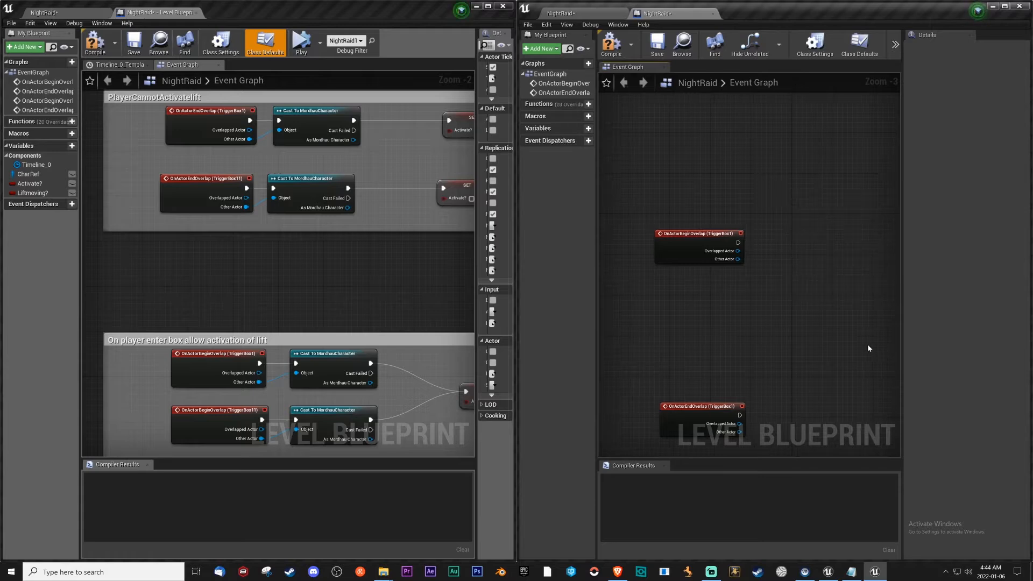
Return to the NightRaid level, find the roofed wooden structure near the palisade, and select TriggerBox11 inside it.
click(561, 13)
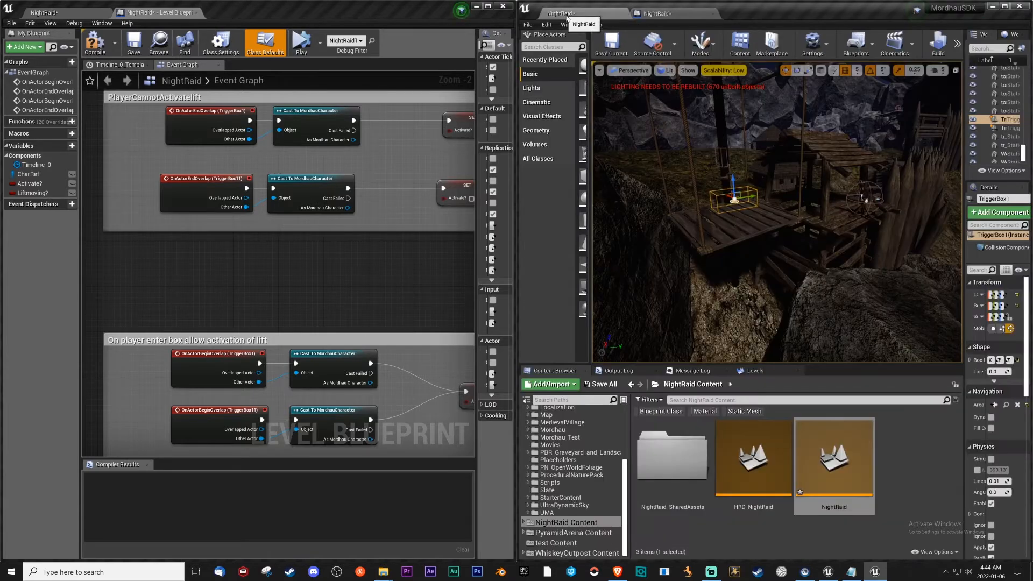
key(w)
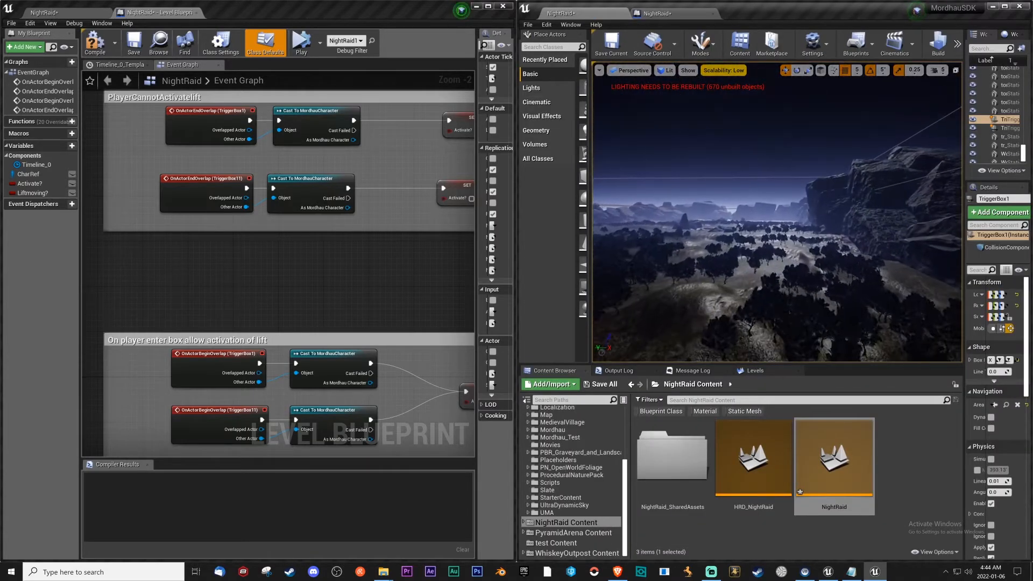
key(w)
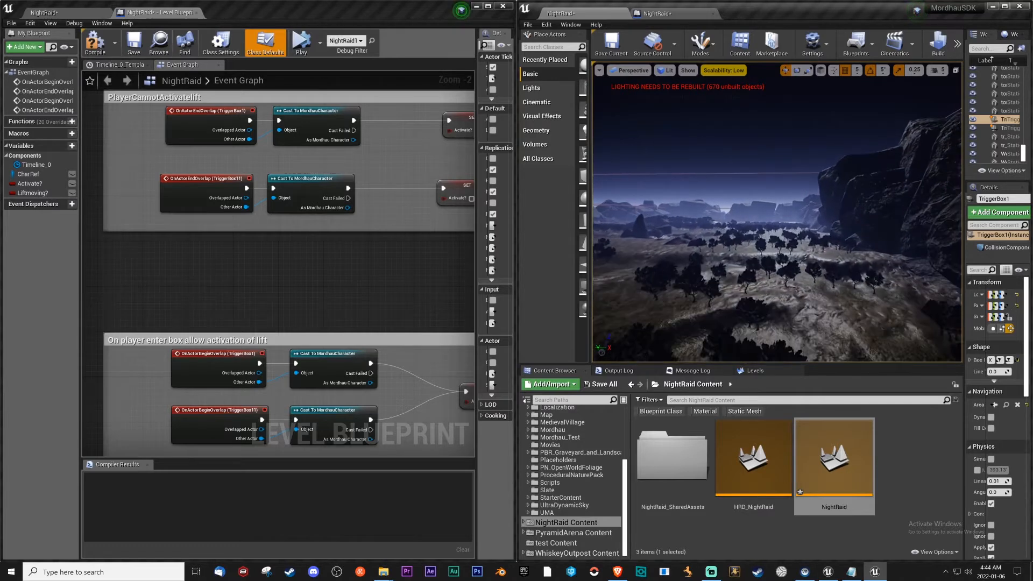
key(w)
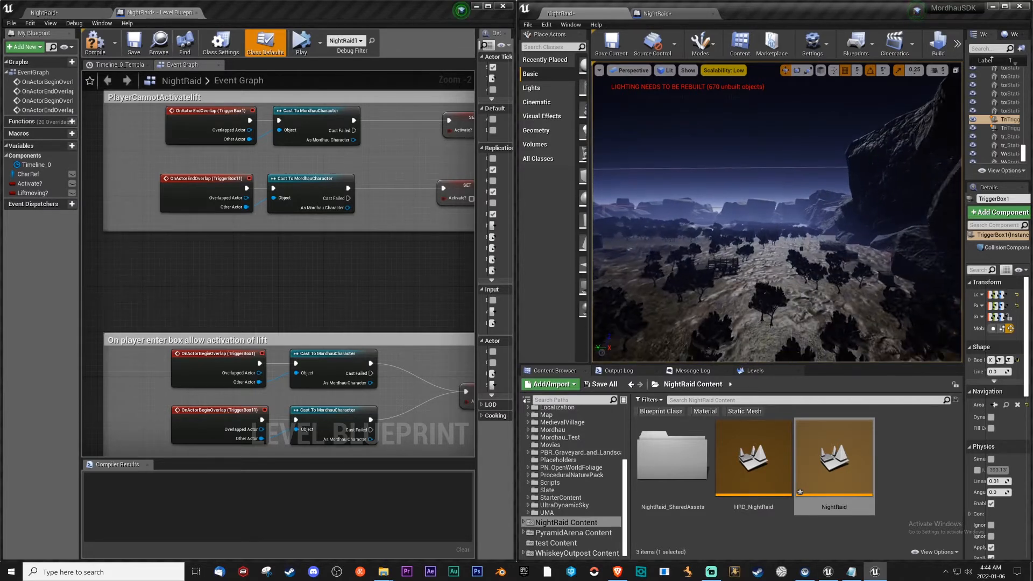
key(w)
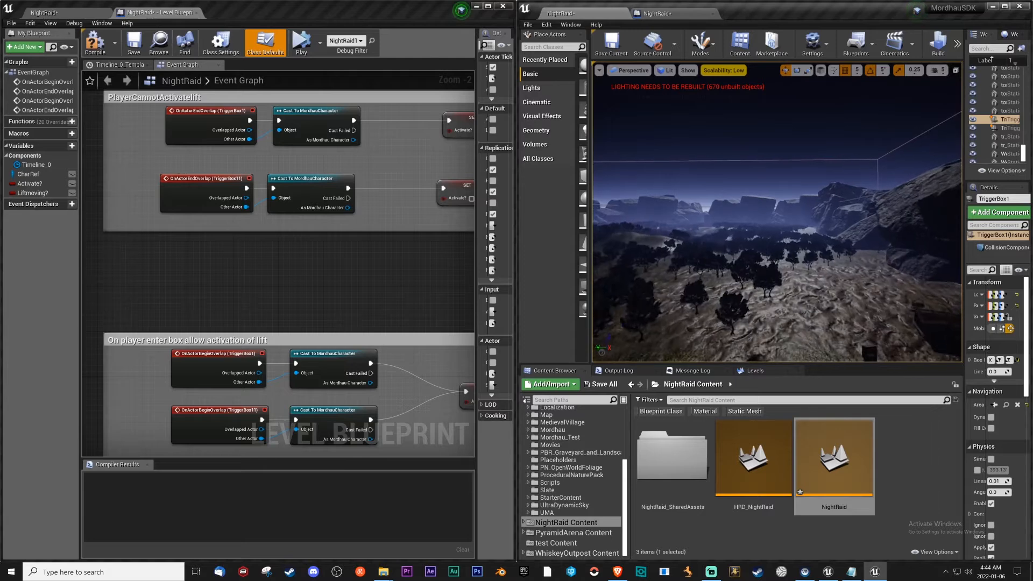
key(w)
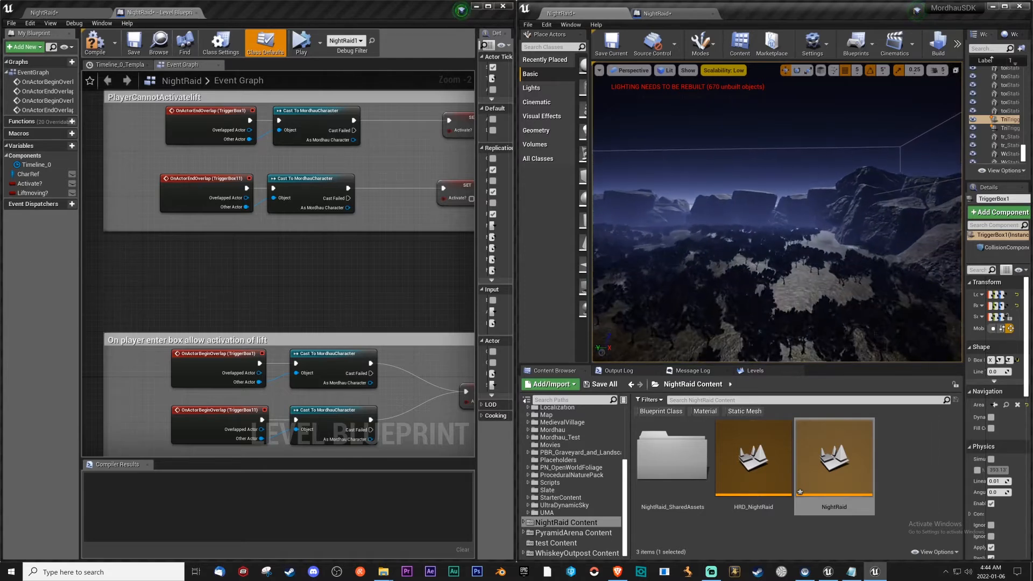
key(w)
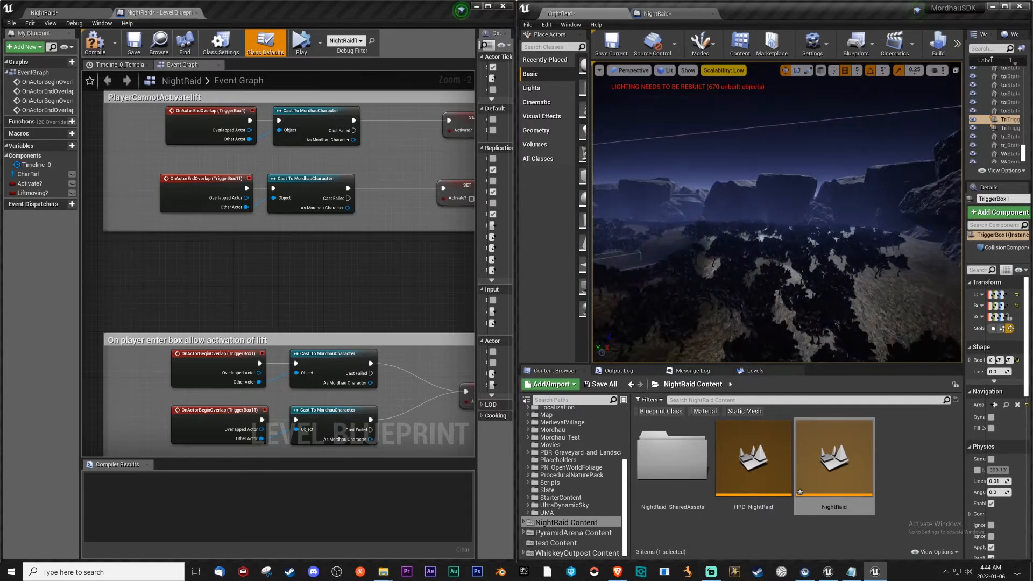
key(w)
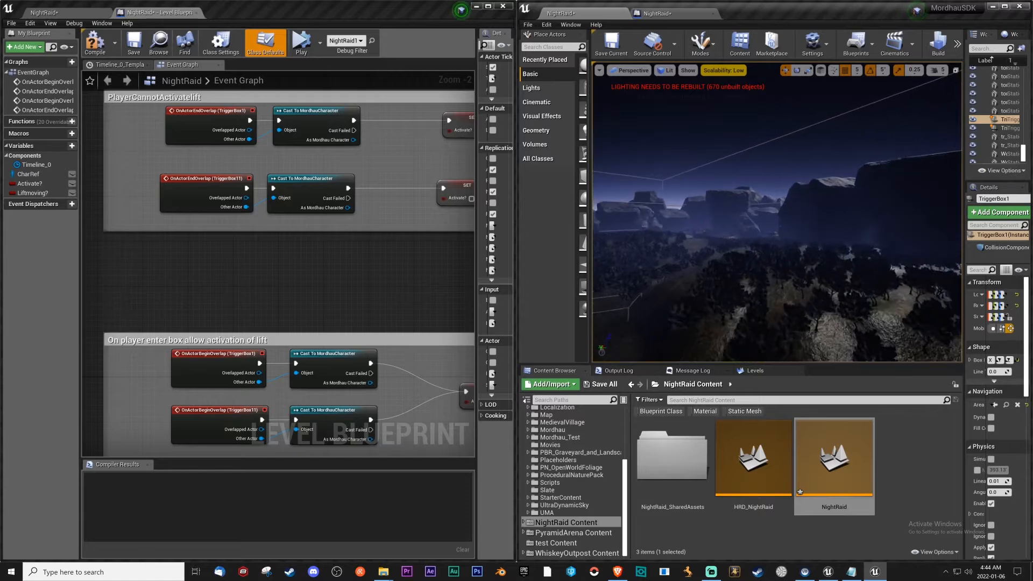
key(w)
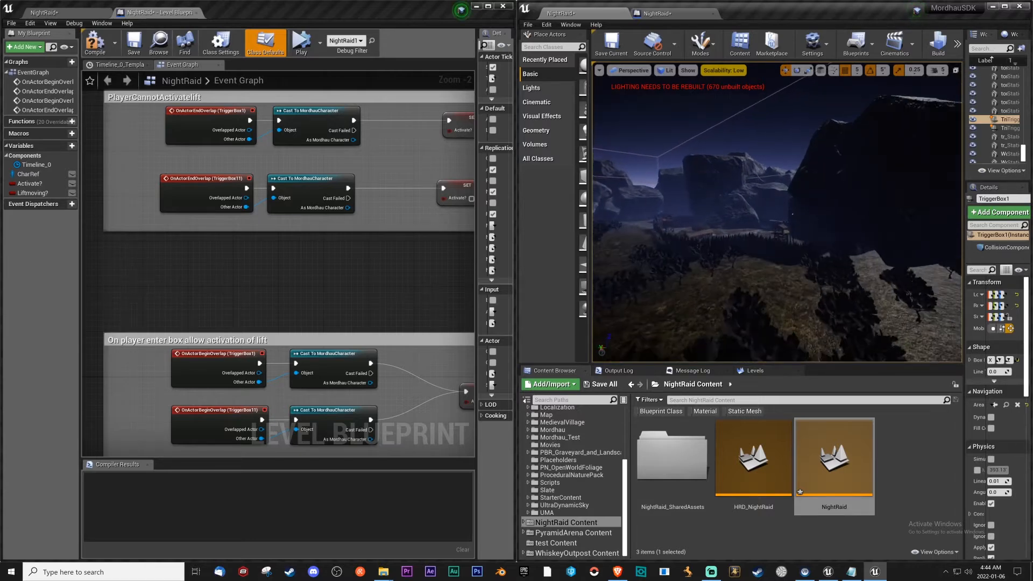
key(w)
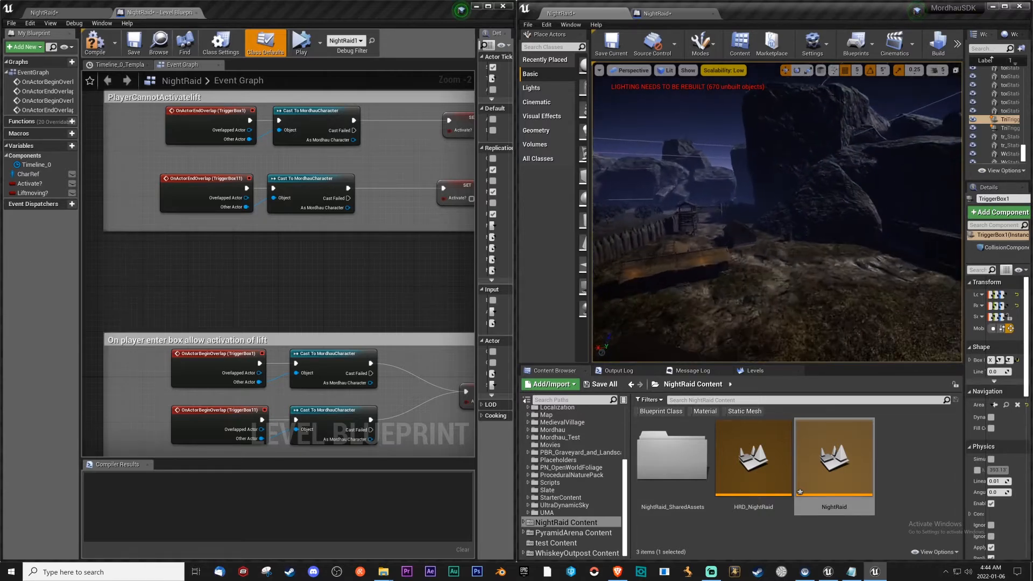
key(w)
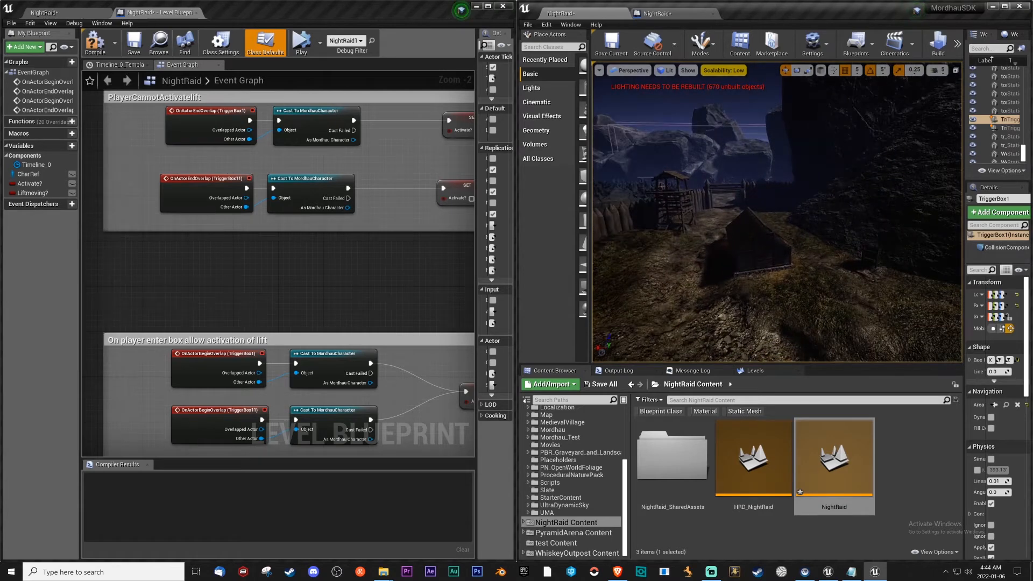
key(w)
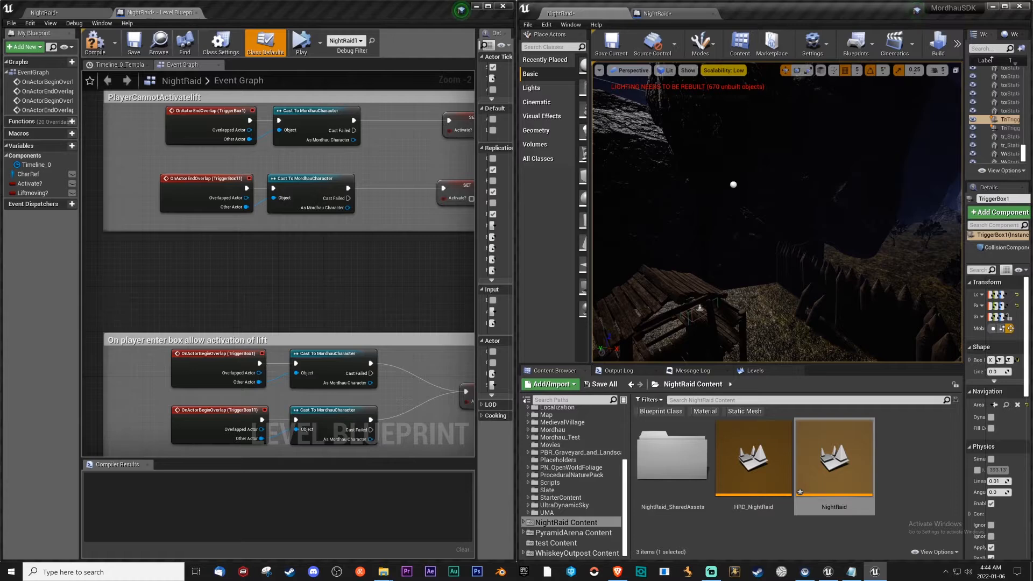
click(699, 309)
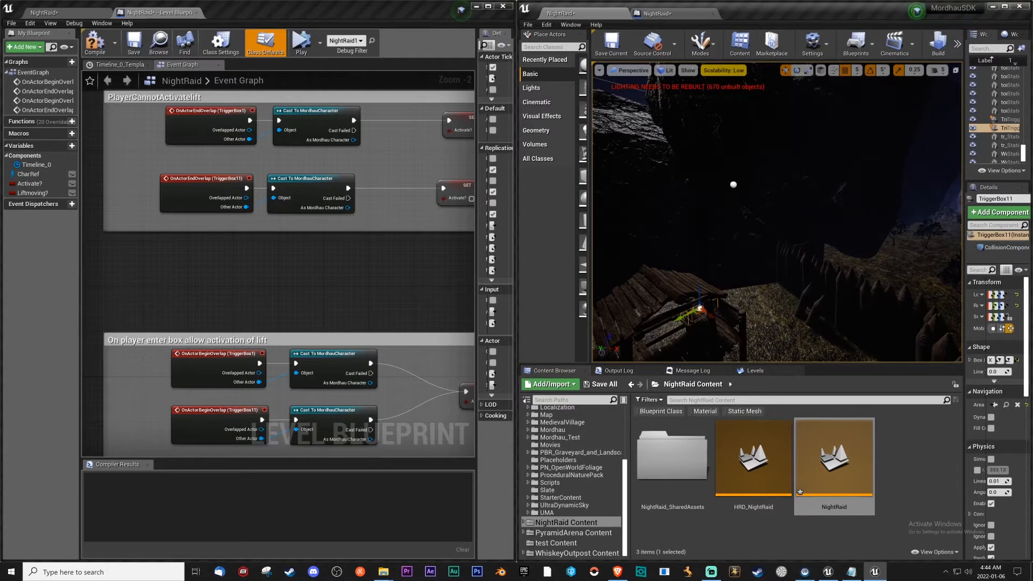
Add an OnActorBeginOverlap event for TriggerBox11 to the level blueprint and line it up under the TriggerBox1 one.
click(657, 13)
right_click(663, 276)
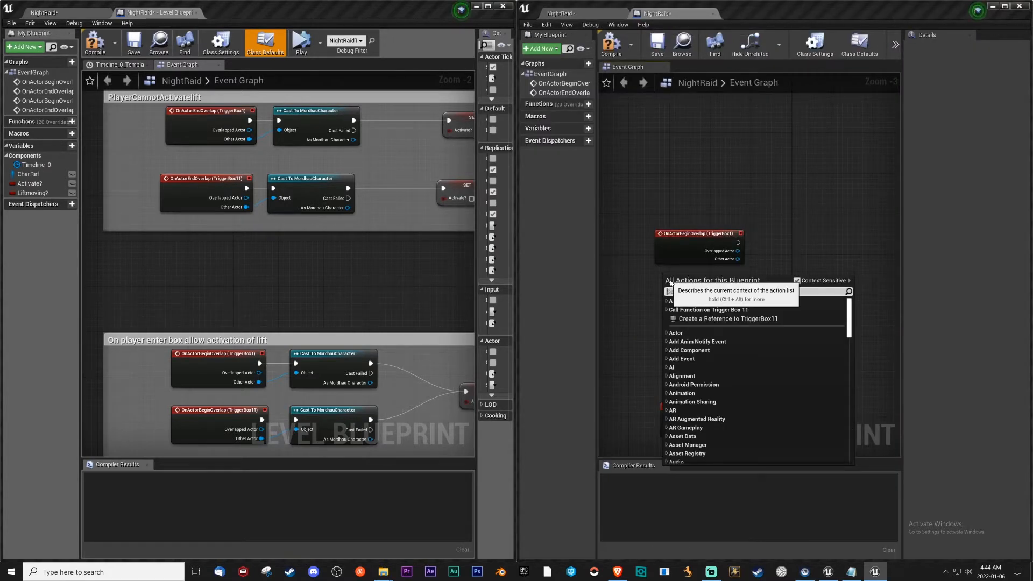
text(onac)
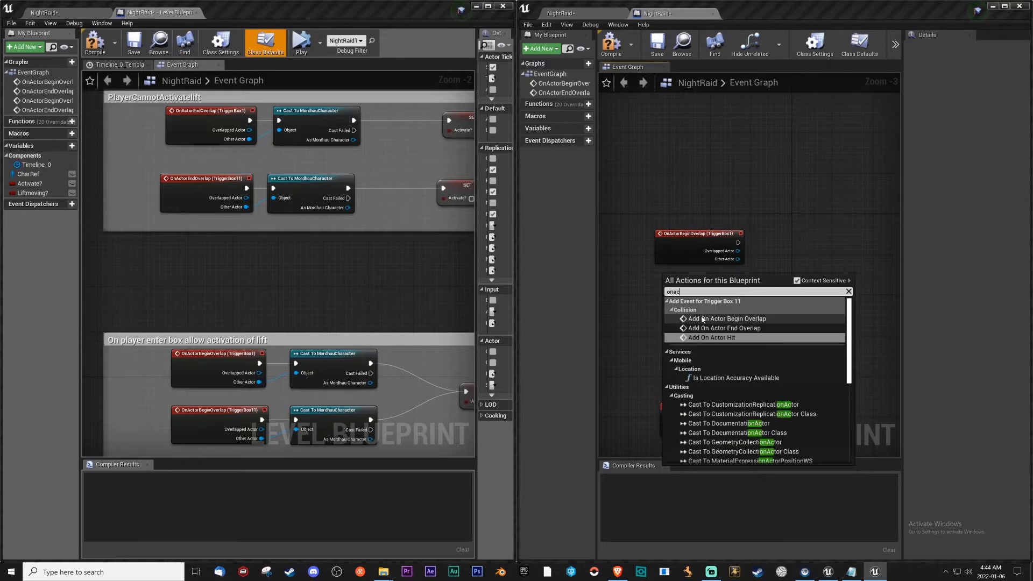
click(705, 320)
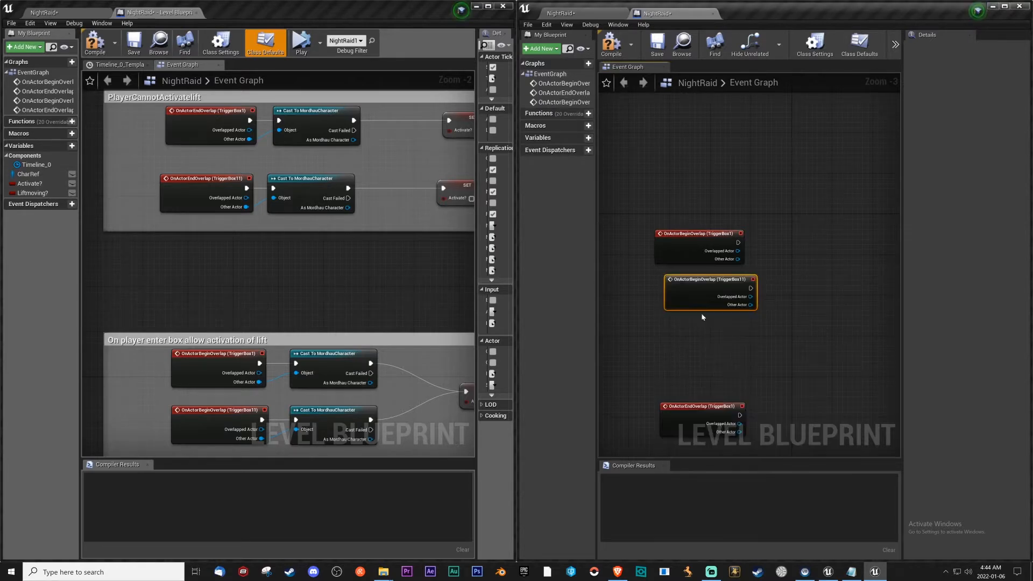
drag(679, 234, 693, 236)
Add an OnActorEndOverlap event for TriggerBox11 directly below the TriggerBox1 end-overlap event.
right_drag(650, 457, 661, 346)
right_click(662, 350)
text(onac)
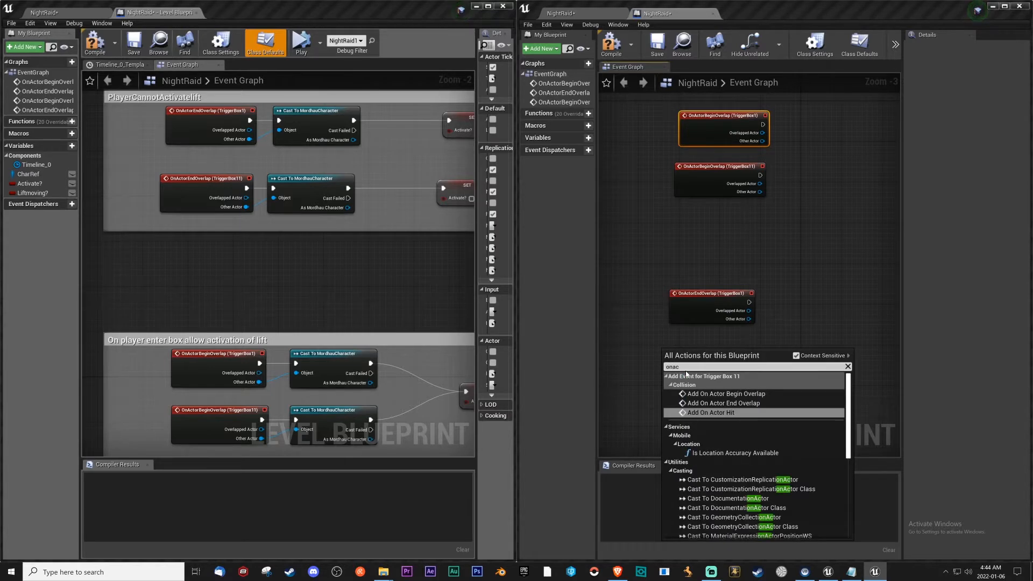
click(734, 403)
drag(721, 359, 727, 344)
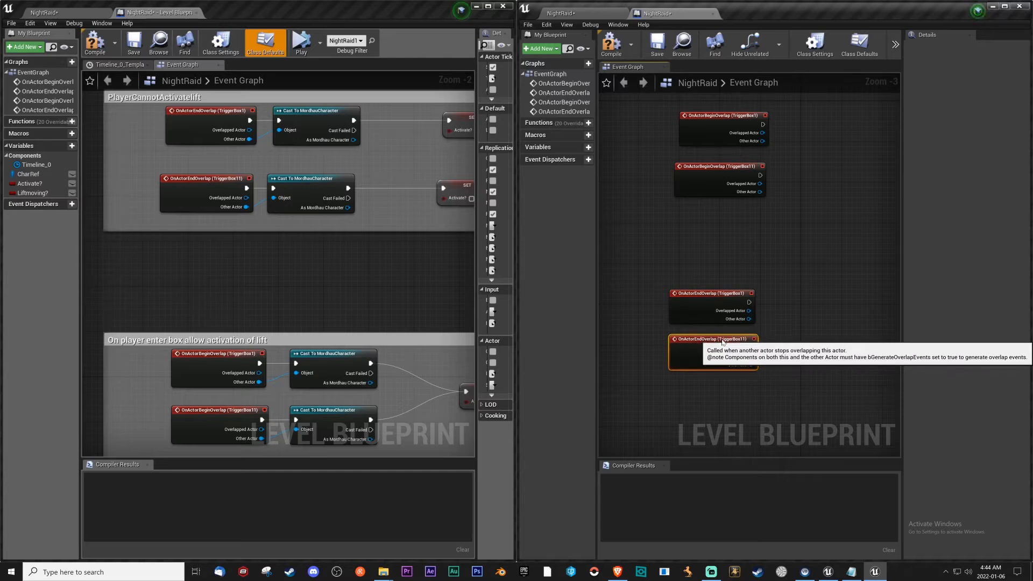
Rearrange the event nodes so the end-overlap pair sits above the begin-overlap pair, matching the original blueprint.
drag(715, 117, 710, 117)
drag(639, 230, 758, 371)
drag(693, 293, 649, 156)
drag(815, 120, 740, 200)
drag(728, 124, 672, 295)
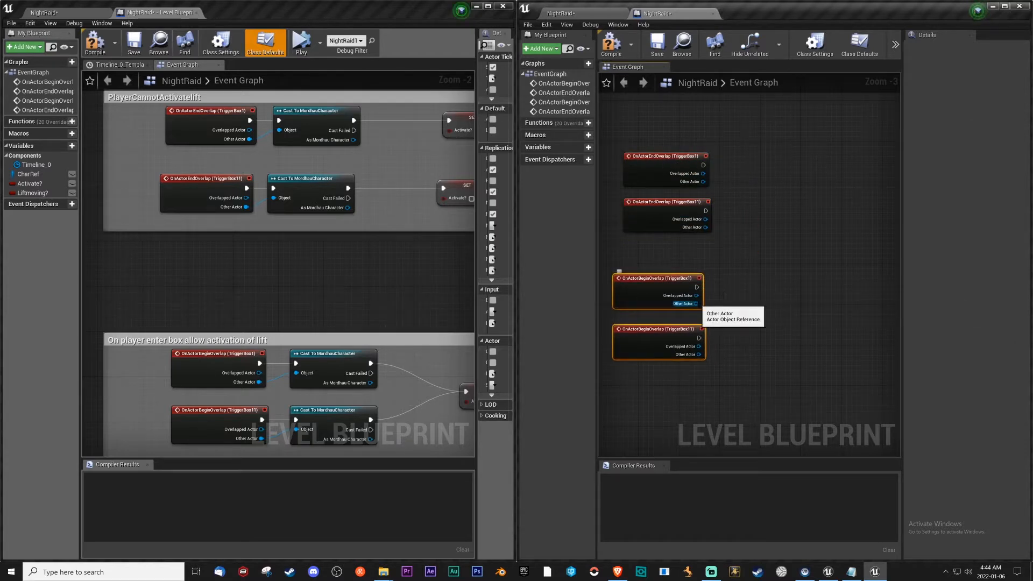
Add a Cast To MordhauCharacter node to the execution output of the TriggerBox1 begin-overlap event and align it alongside.
drag(695, 304, 722, 288)
text(cast to )
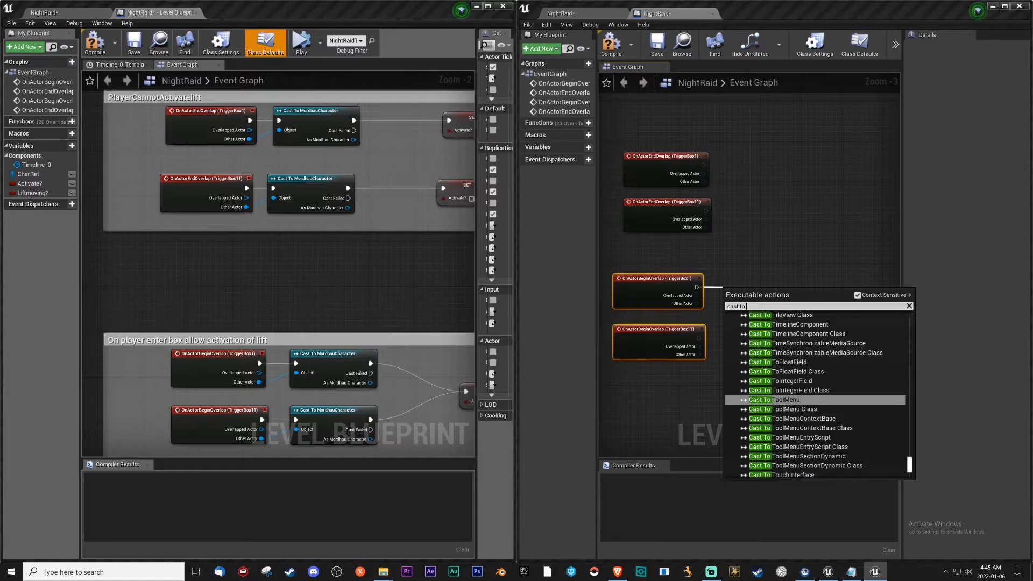
text(mordhauch)
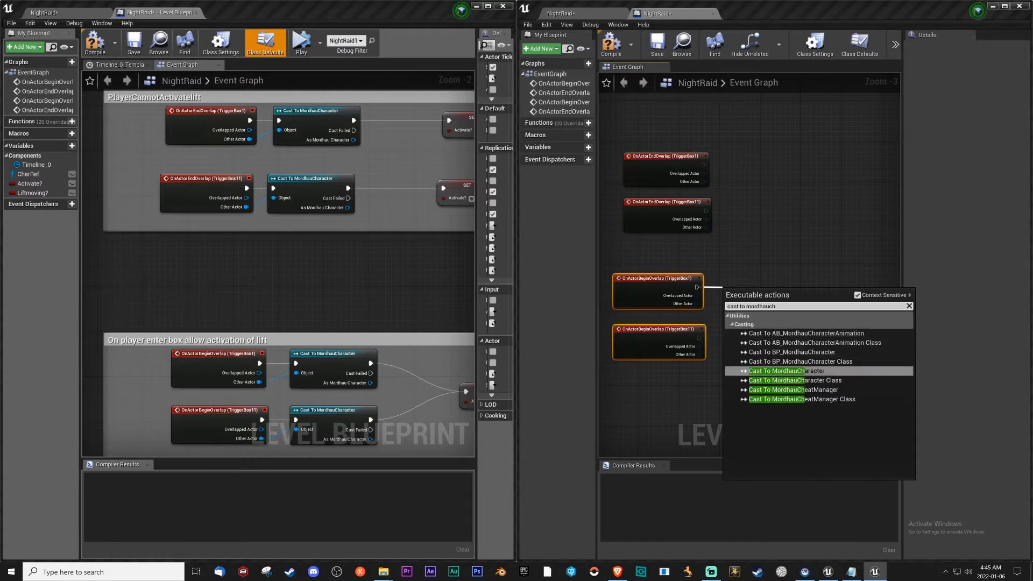
click(841, 371)
drag(758, 310, 758, 295)
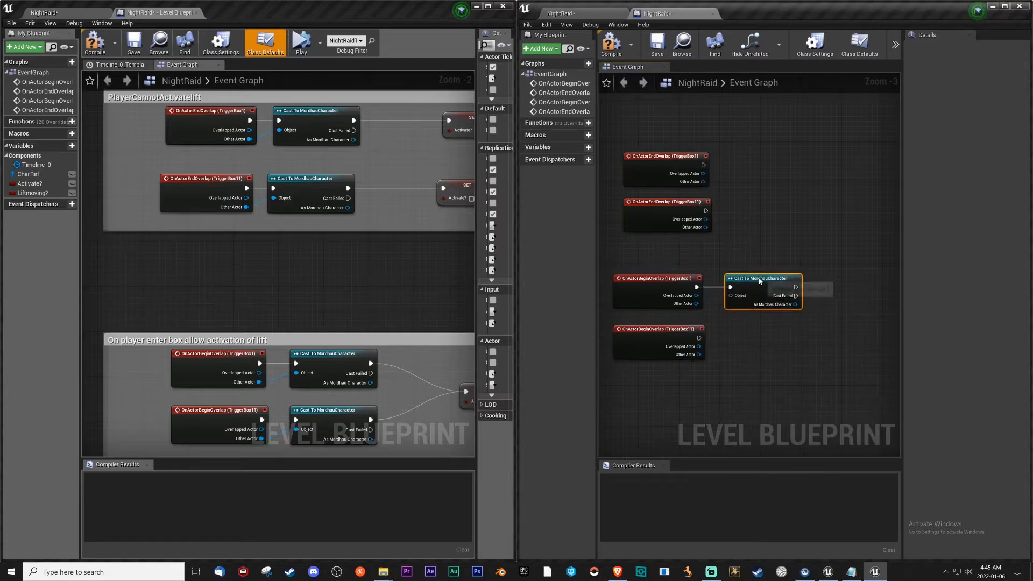
Paste three copies of the Cast To MordhauCharacter node beside the remaining overlap events.
key(ctrl+v)
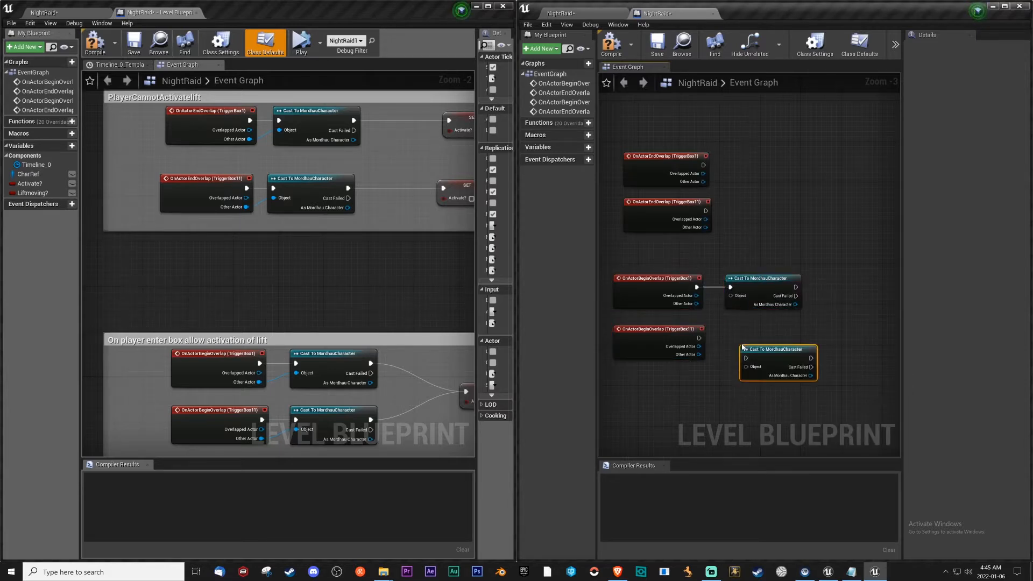
key(ctrl+v)
key(ctrl+v)
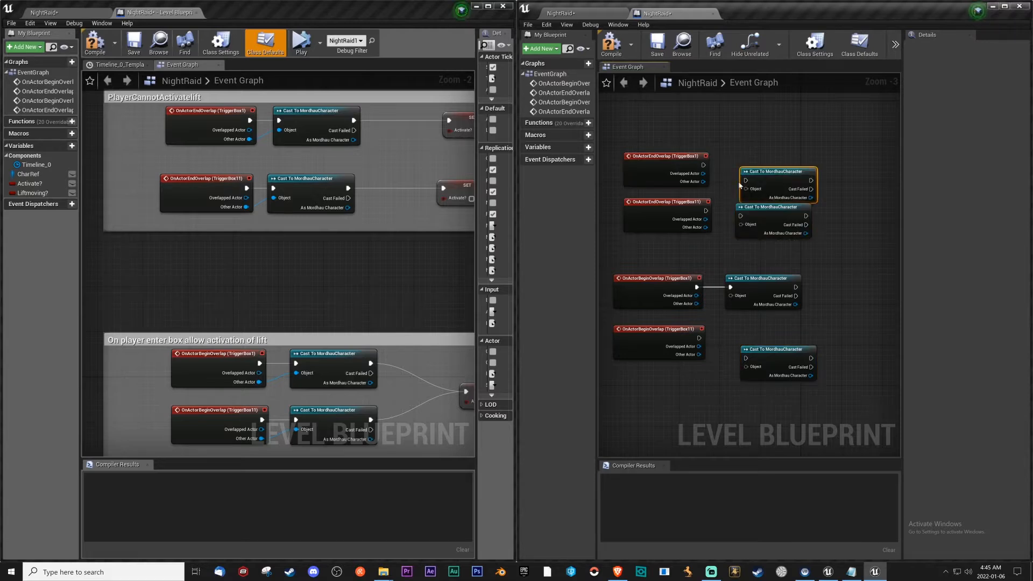
mouse_move(760, 172)
mouse_down()
mouse_move(759, 156)
mouse_move(721, 182)
mouse_move(750, 175)
mouse_up()
Wire both begin-overlap events and the TriggerBox1 end-overlap event to their casts, connecting Other Actor to Object.
drag(696, 304, 730, 296)
drag(699, 355, 738, 374)
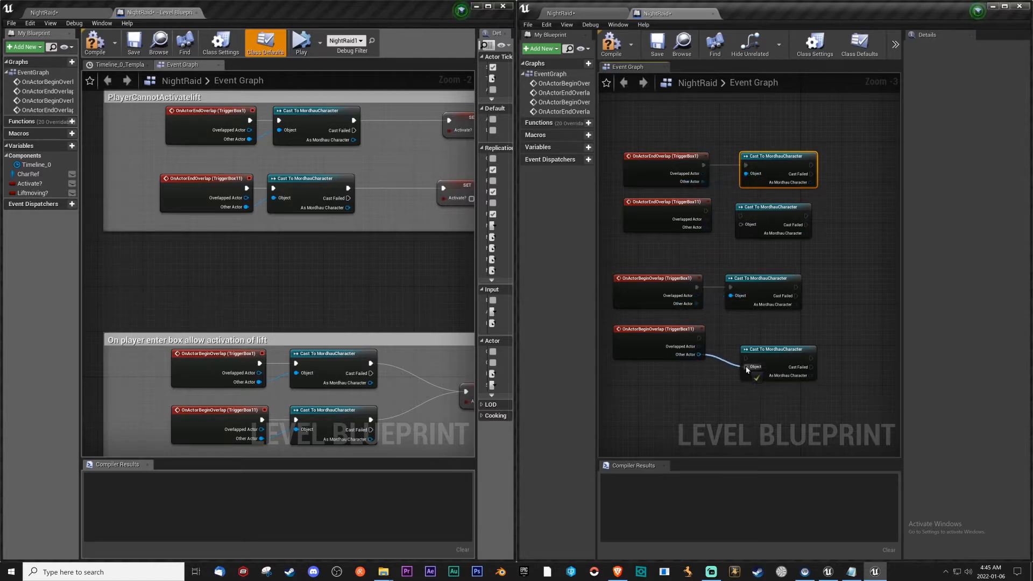
drag(698, 338, 758, 329)
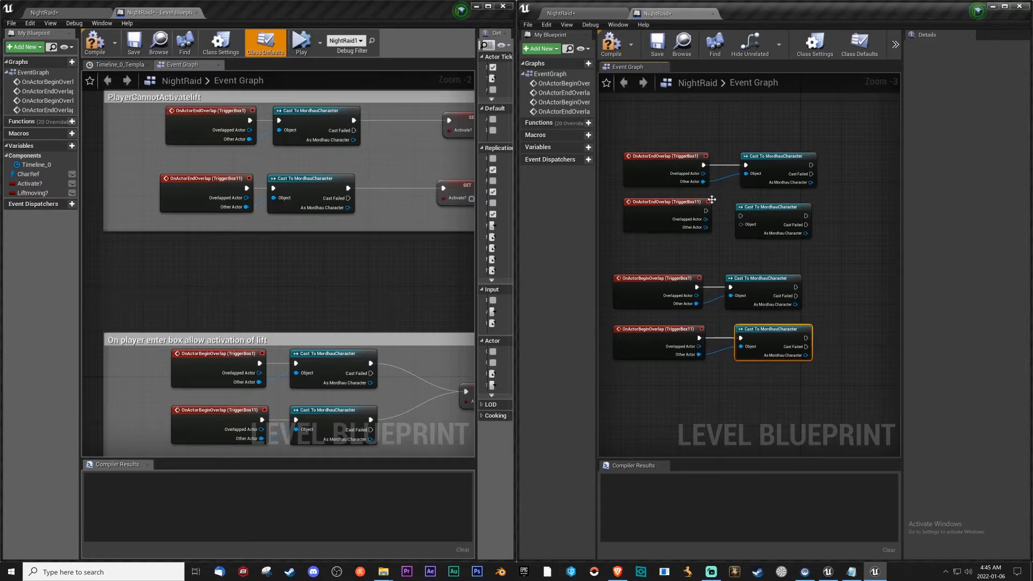
Connect the TriggerBox11 end-overlap event's execution and Other Actor outputs to its cast, and align the cast nodes in columns.
drag(706, 211, 740, 216)
drag(752, 212, 752, 207)
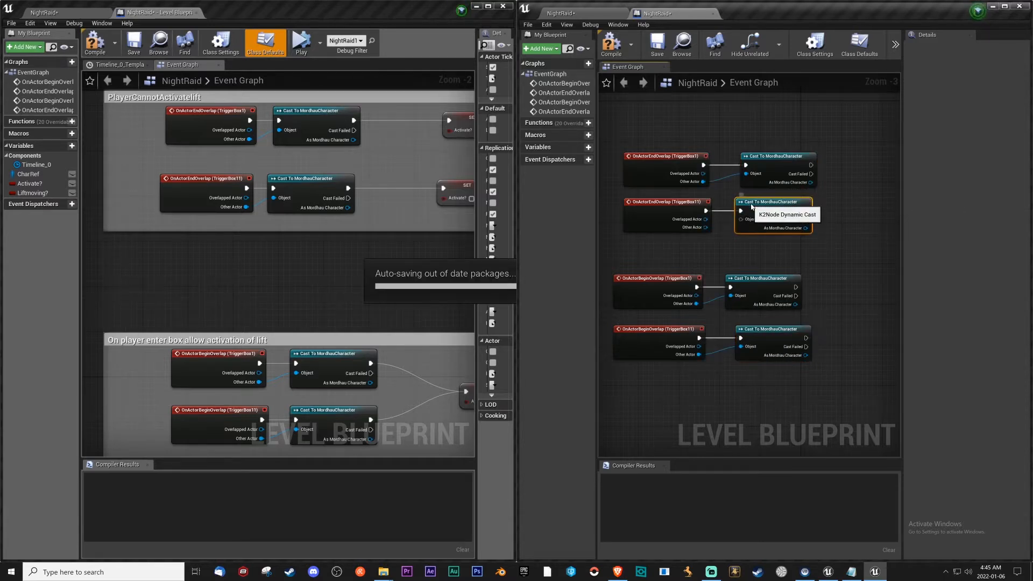
click(775, 156)
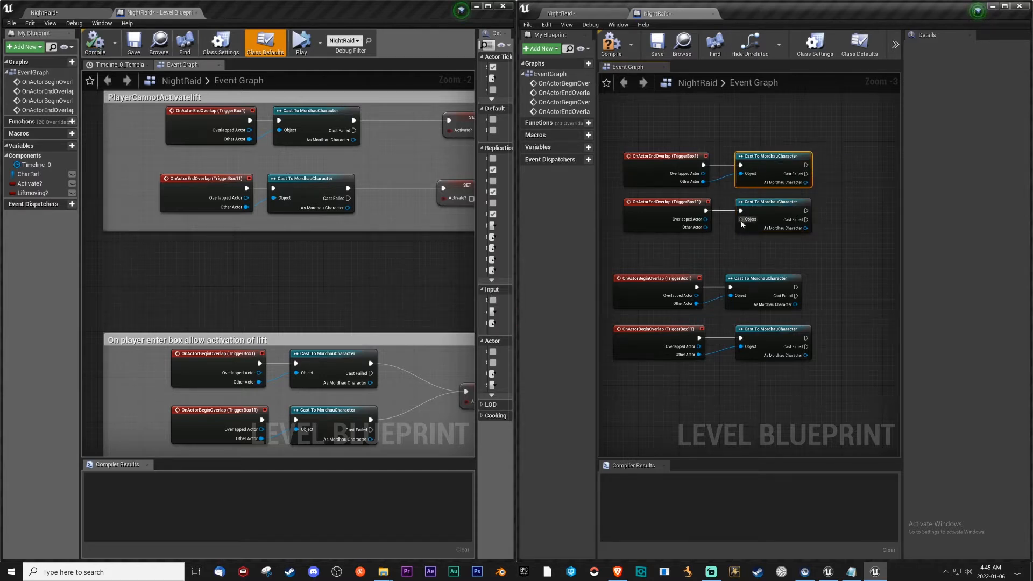
drag(705, 227, 743, 221)
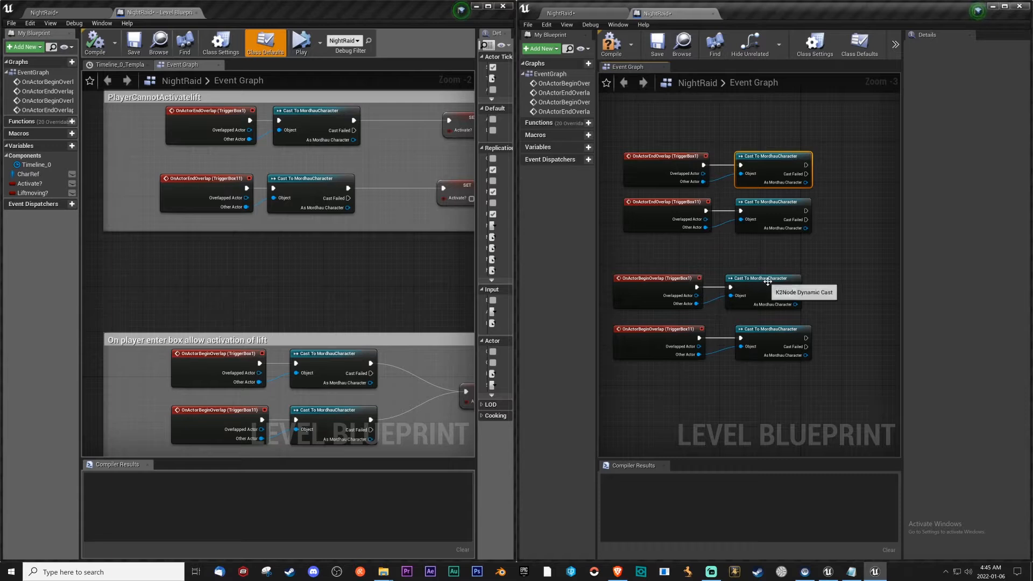
click(775, 330)
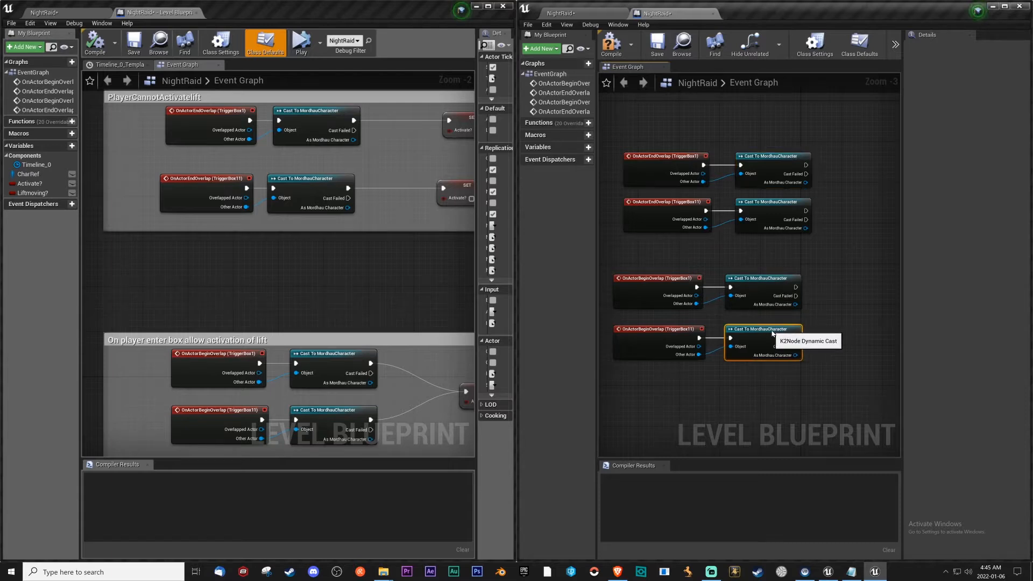
Align the four Cast To MordhauCharacter nodes in one column beside the begin-overlap and end-overlap events.
drag(774, 333, 770, 333)
drag(778, 201, 768, 203)
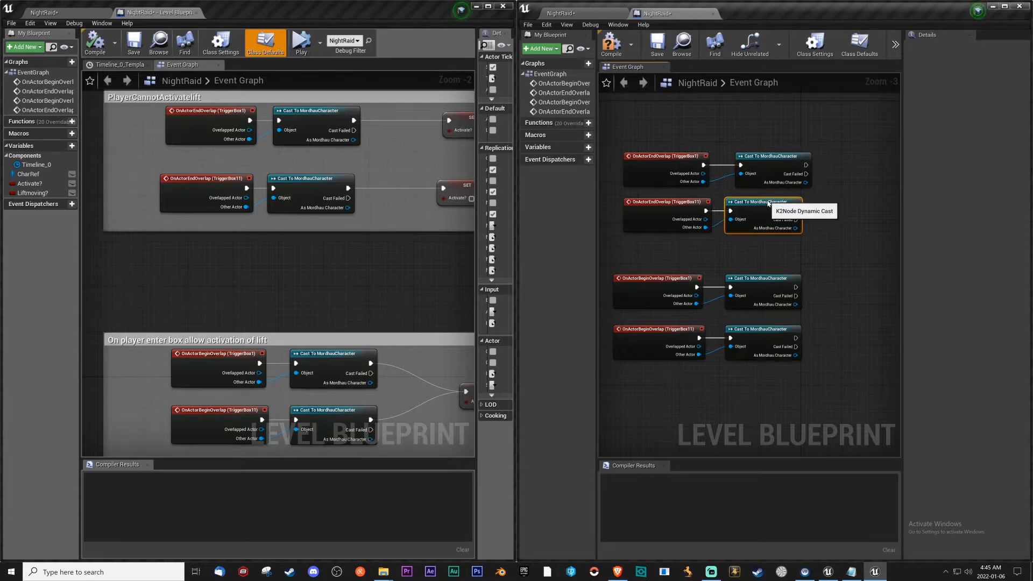
drag(790, 157, 778, 158)
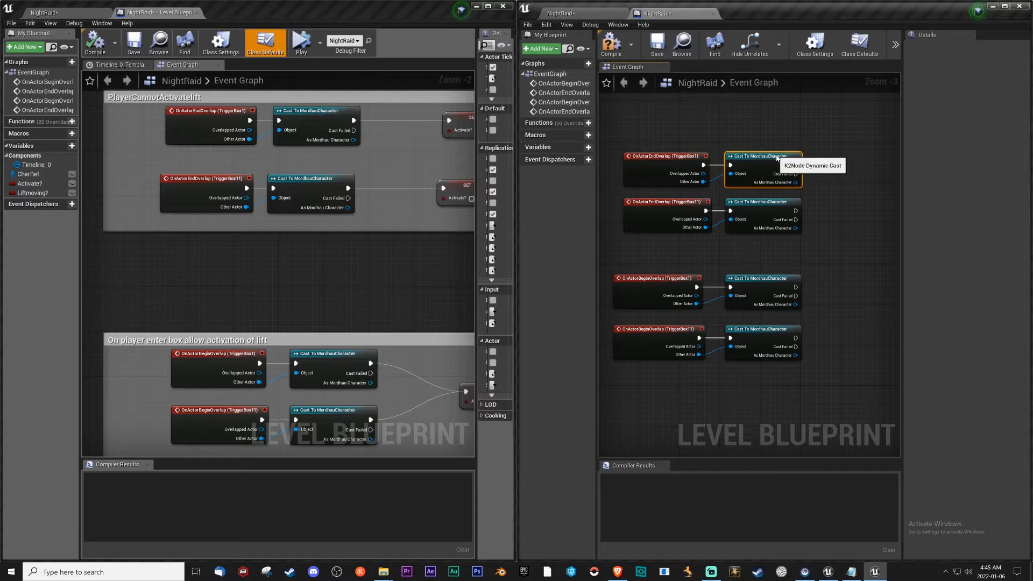
Create two Boolean variables named Activate? and LiftMoving? in the mod's level blueprint.
right_drag(414, 270, 263, 278)
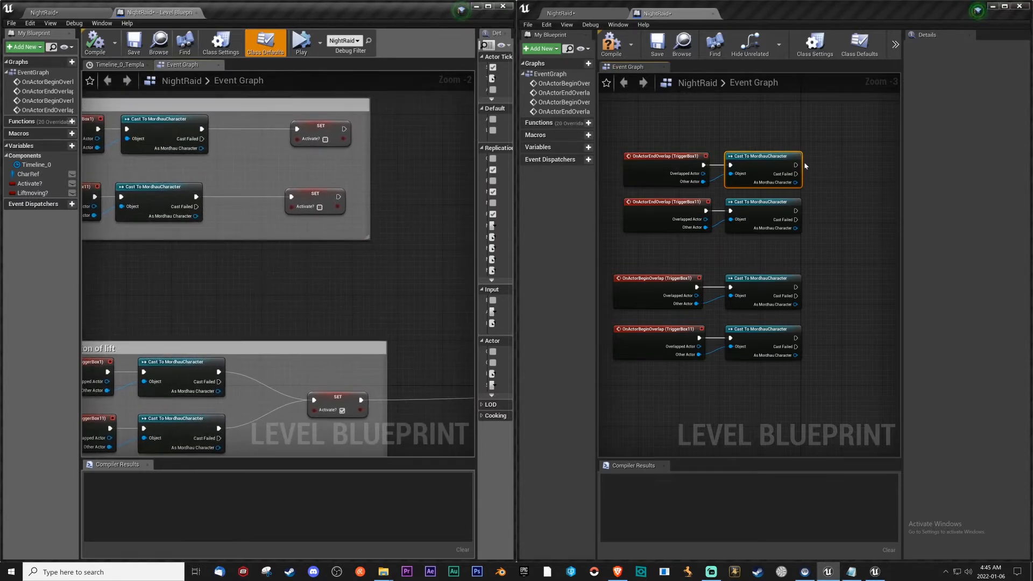
click(588, 147)
text(C)
key(BackSpace)
text(Ac)
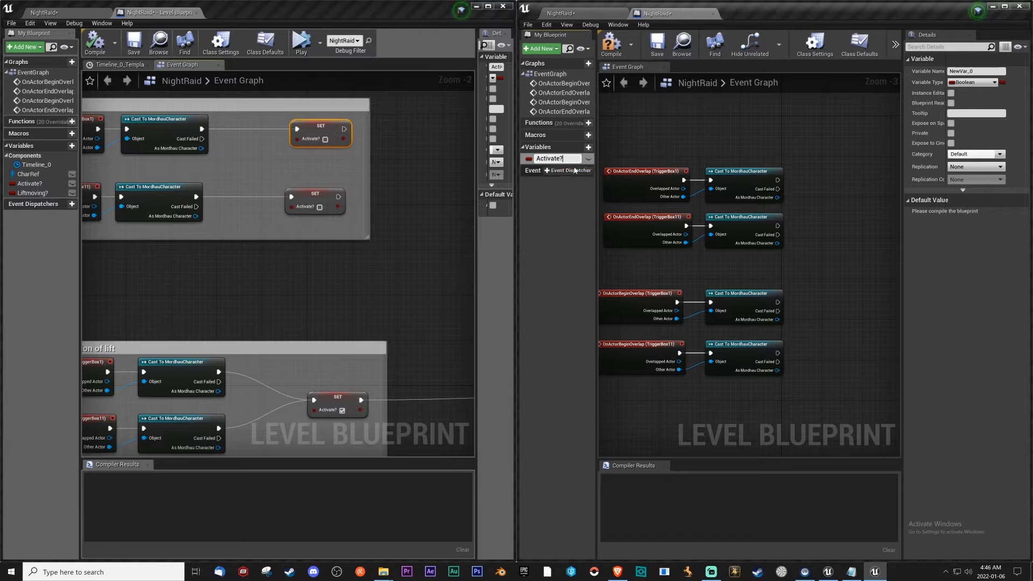
key(Return)
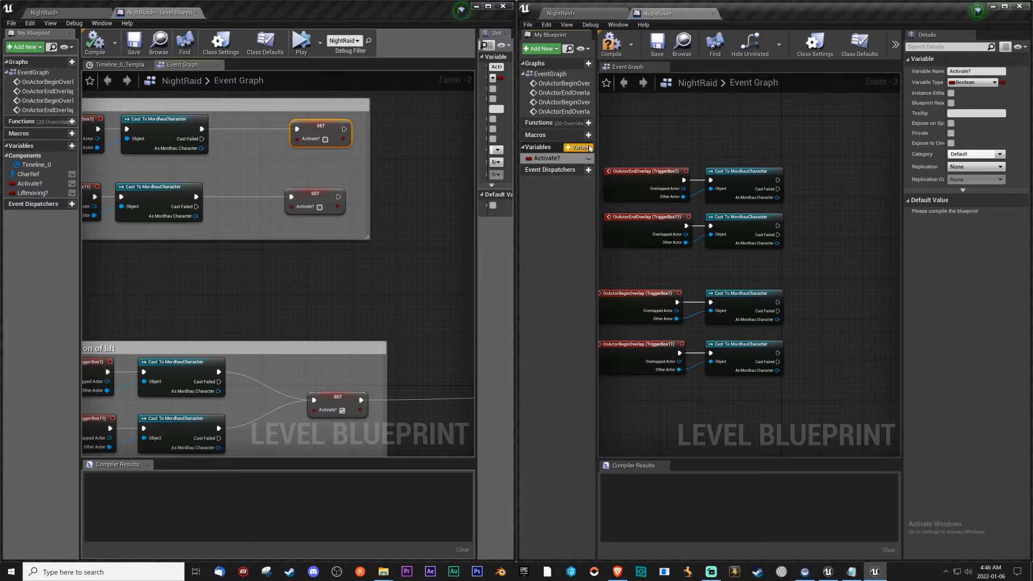
click(590, 148)
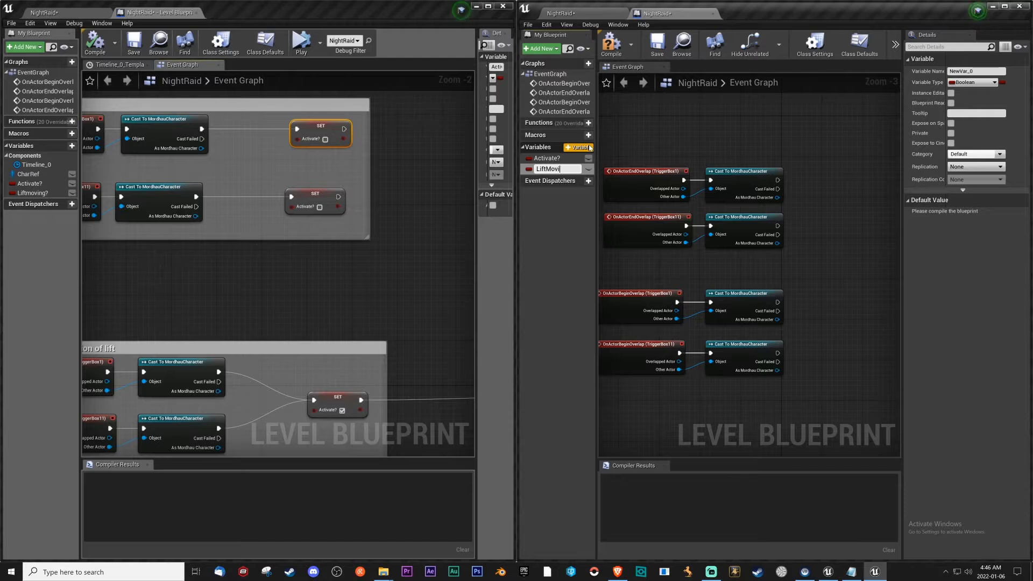
key(Return)
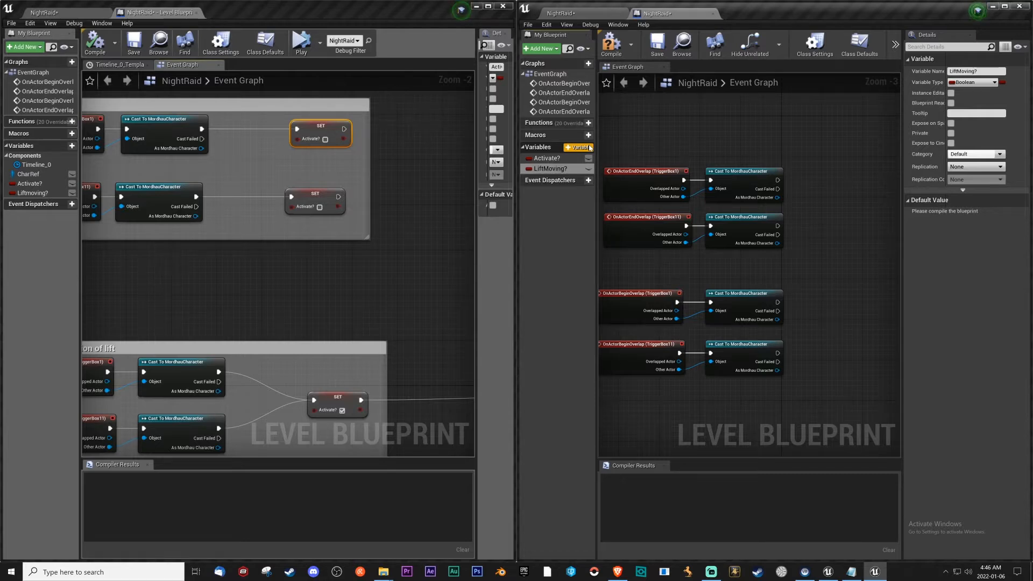
Add an unchecked Set Activate? node after each of the two end-overlap casts and connect their execution pins.
right_drag(838, 216, 756, 210)
click(571, 161)
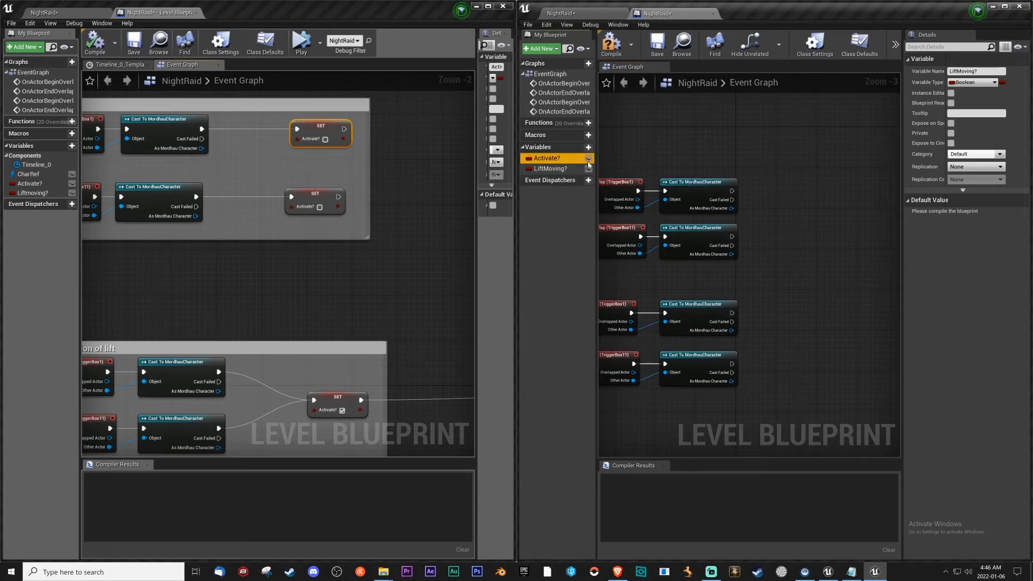
mouse_move(756, 194)
alt+mouse_down()
mouse_move(753, 202)
mouse_move(763, 199)
alt+mouse_up()
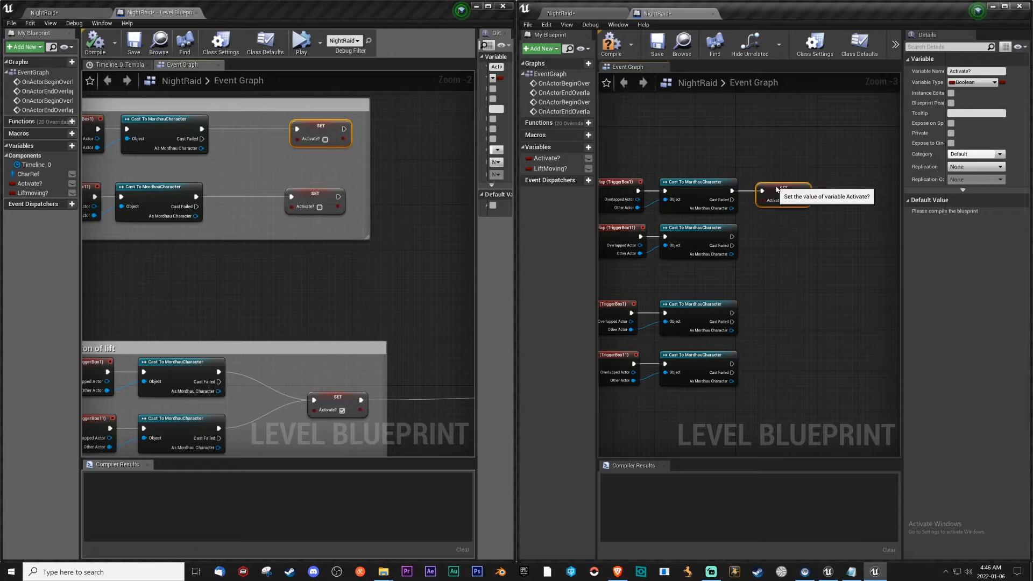
drag(551, 158, 776, 235)
click(796, 254)
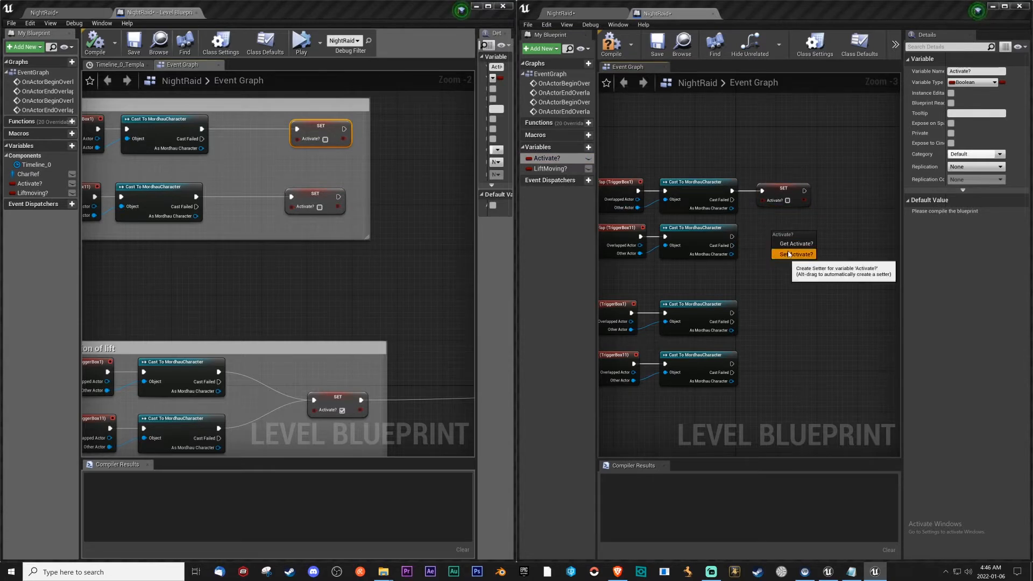
drag(731, 237, 781, 238)
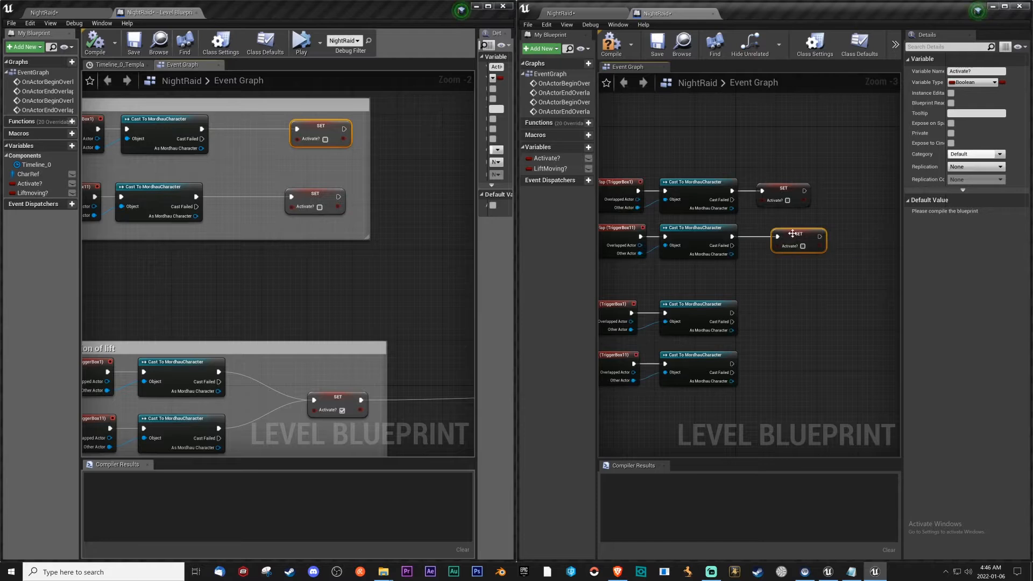
scroll(795, 264, down, 2)
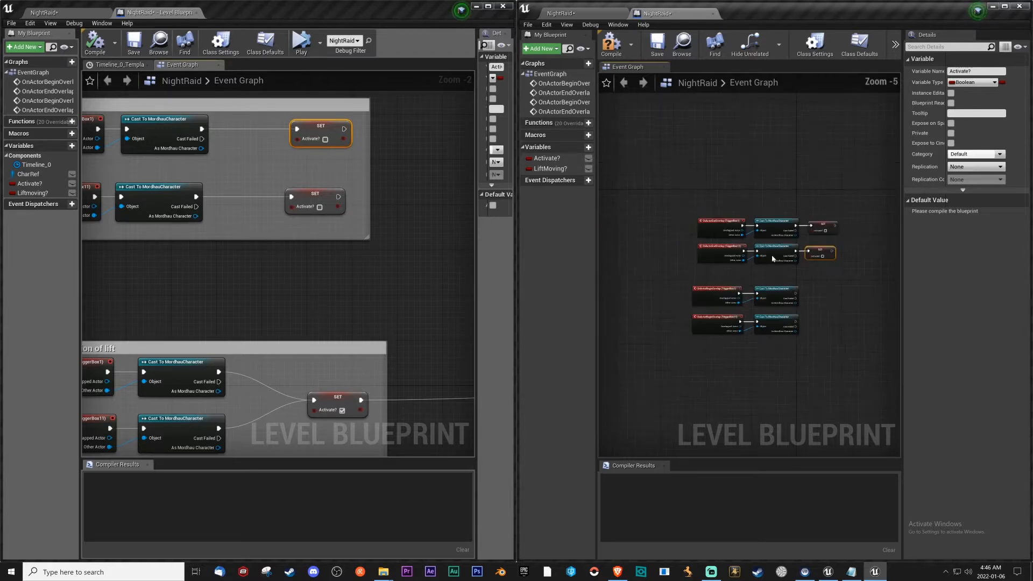
drag(680, 209, 845, 261)
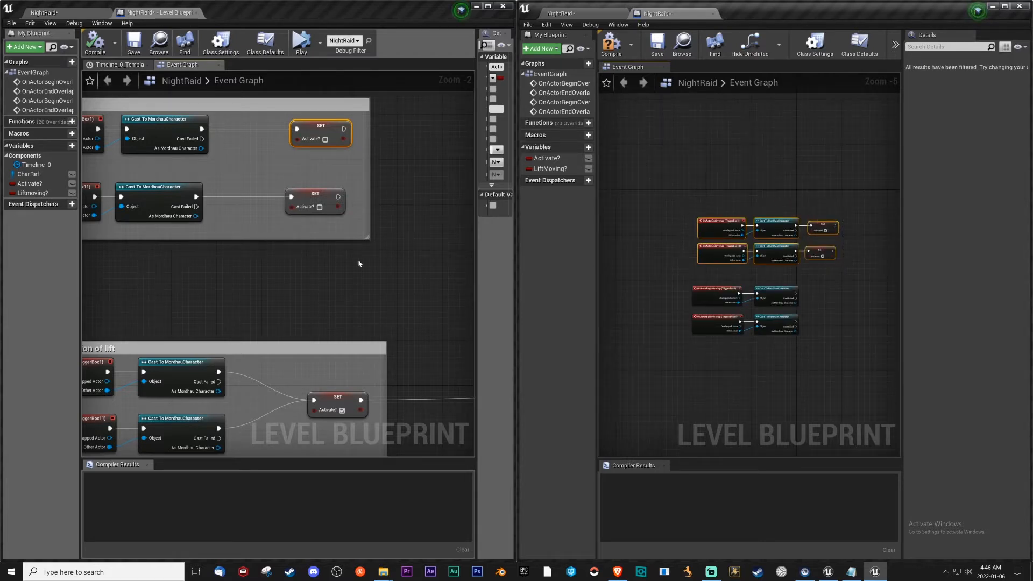
right_drag(300, 273, 430, 308)
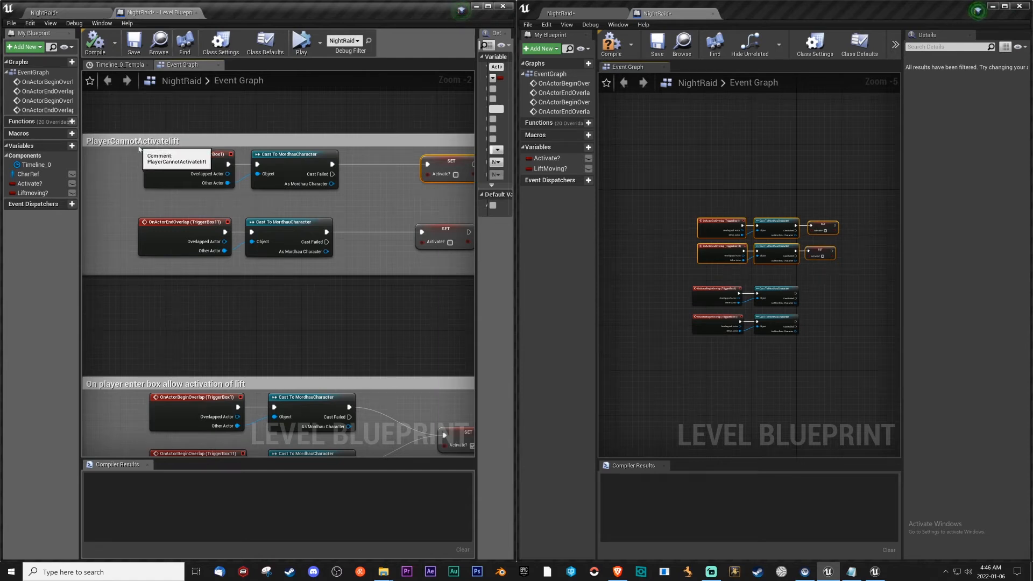
Add one Set Activate? node with the value enabled and feed it from both begin-overlap casts' execution outputs.
right_drag(391, 286, 292, 152)
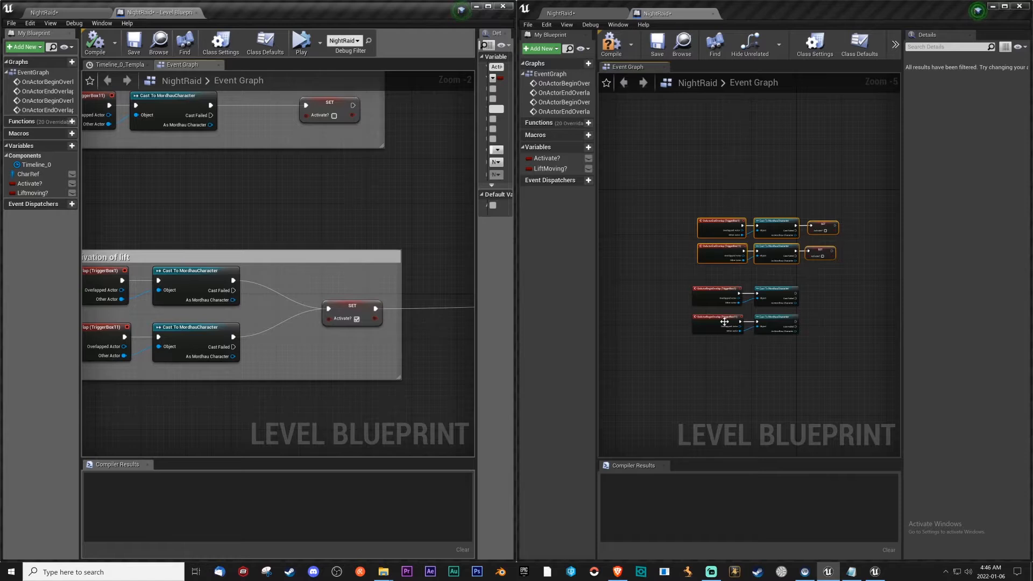
right_drag(828, 295, 759, 297)
drag(546, 157, 770, 313)
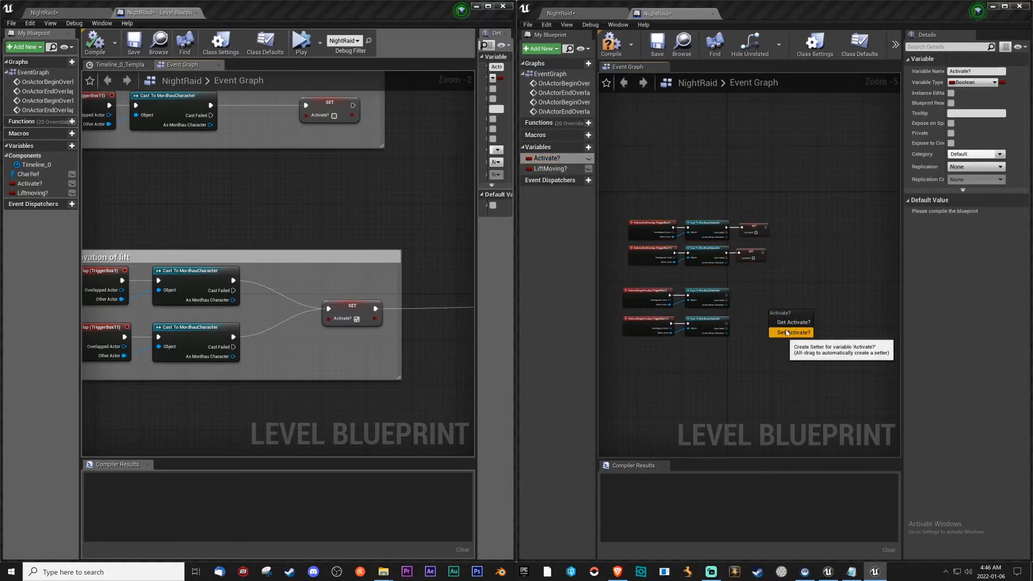
click(789, 332)
scroll(774, 317, up, 3)
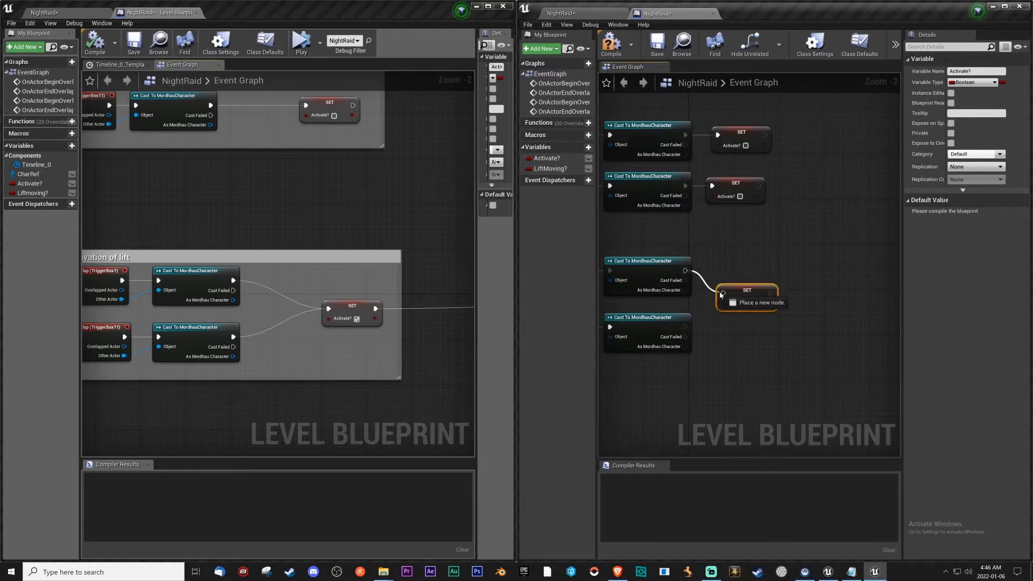
drag(685, 326, 727, 295)
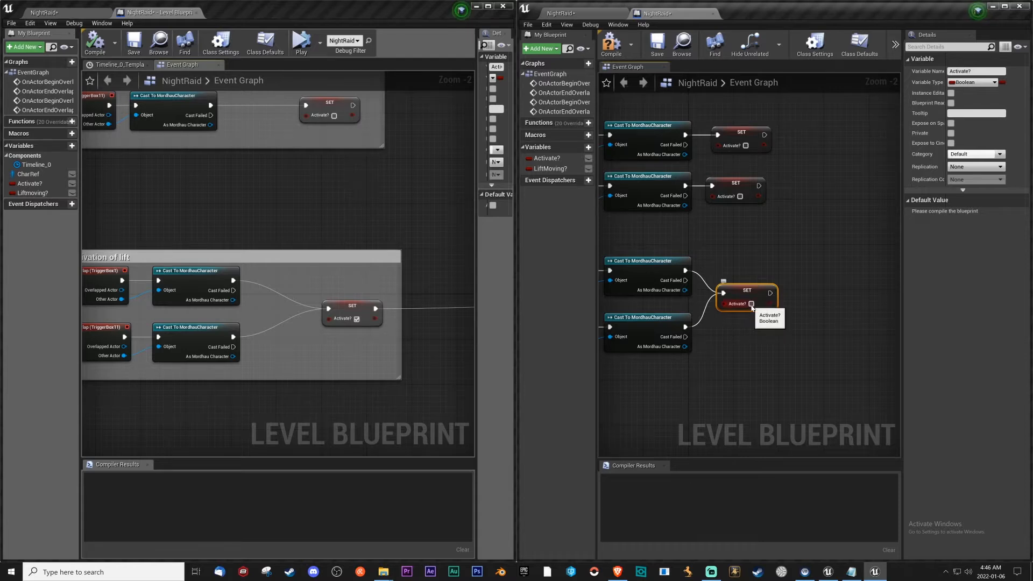
Add a Branch node to the execution output of the begin-overlap Set Activate? node.
right_drag(789, 355, 747, 348)
right_drag(422, 331, 190, 314)
drag(728, 287, 764, 288)
text(branch)
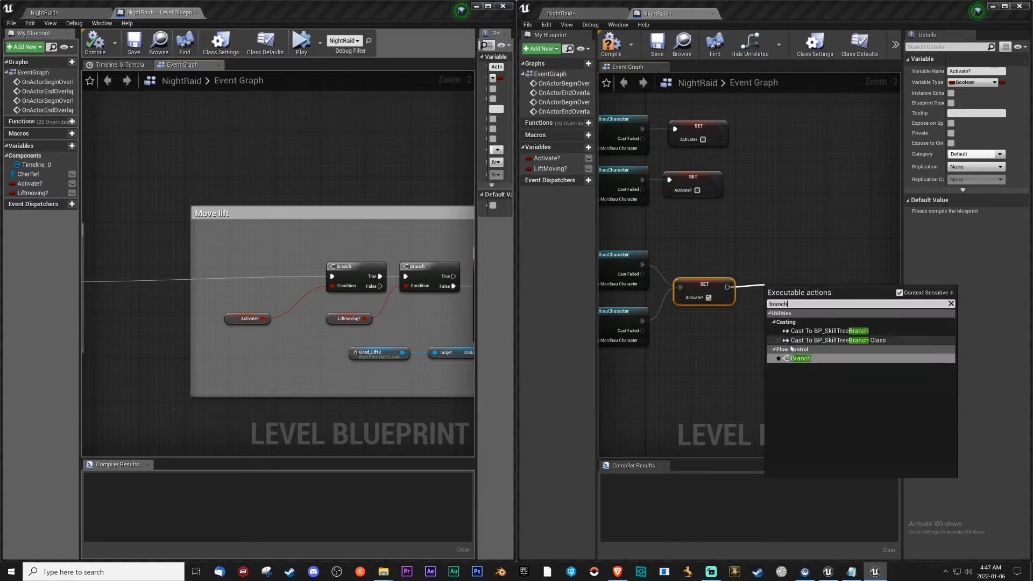
key(Return)
right_drag(801, 330, 699, 321)
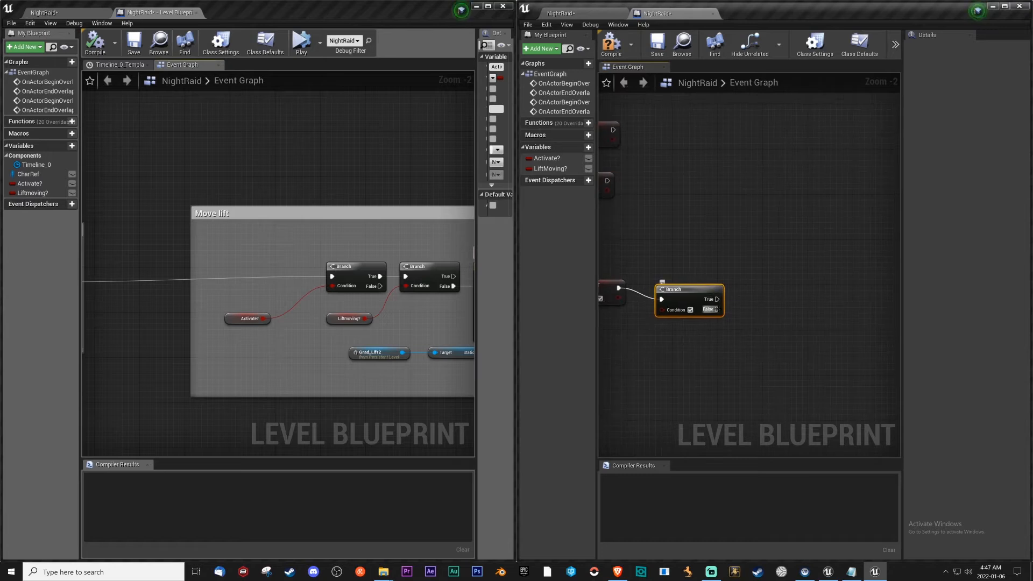
Add a second Branch to the first Branch's True output and line both up with the Set Activate? node.
drag(717, 300, 773, 299)
text(branch)
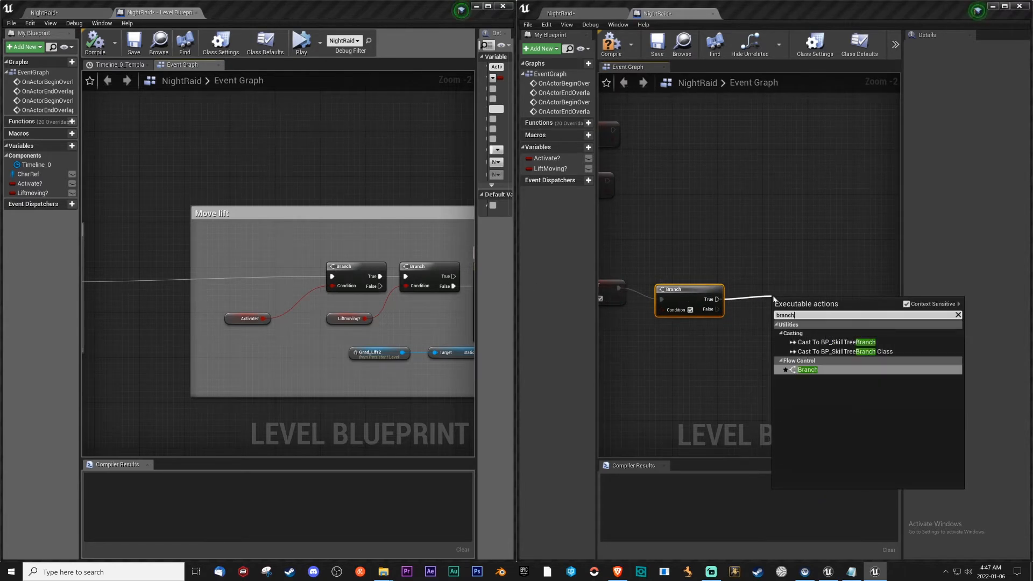
click(800, 369)
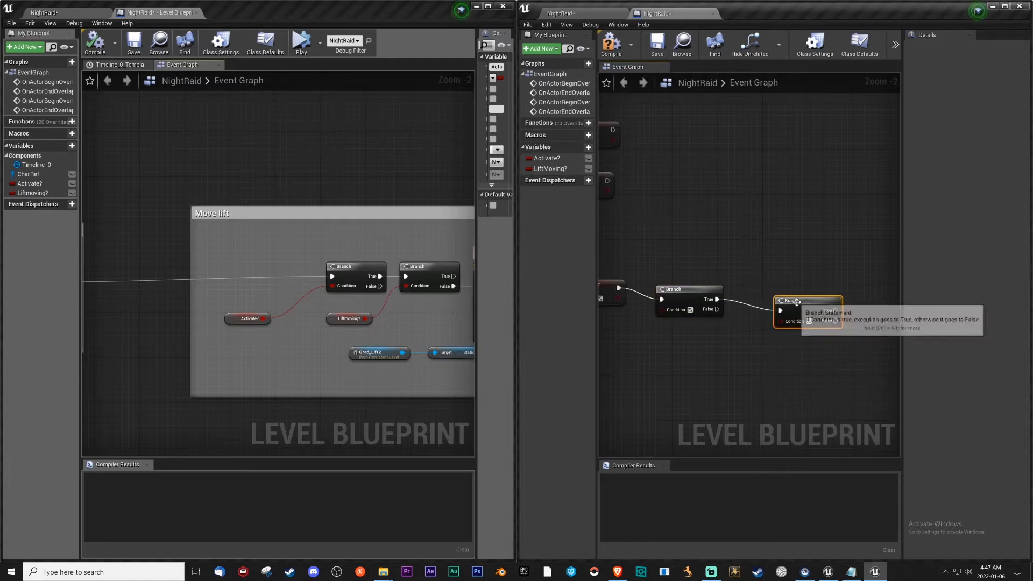
drag(770, 300, 764, 293)
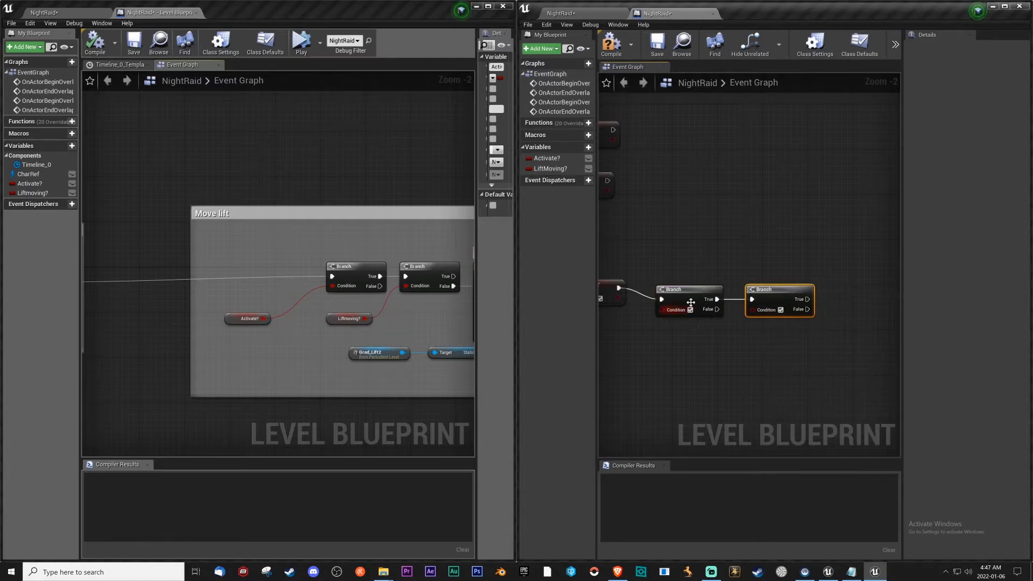
drag(691, 290, 691, 279)
drag(767, 290, 767, 278)
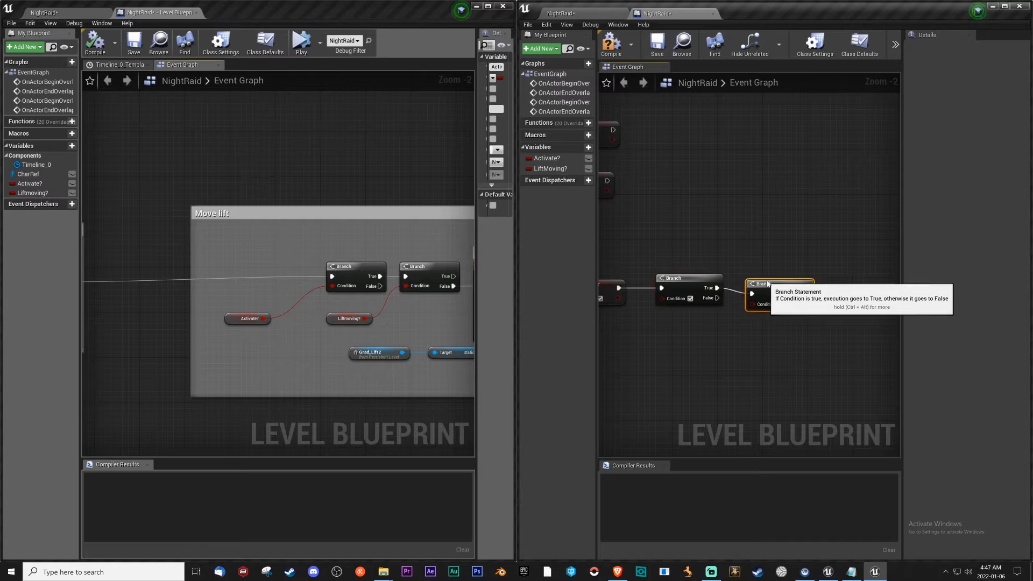
Add a Timeline node to the second Branch's False output, keeping the default name.
right_drag(738, 328, 702, 330)
right_drag(392, 396, 283, 396)
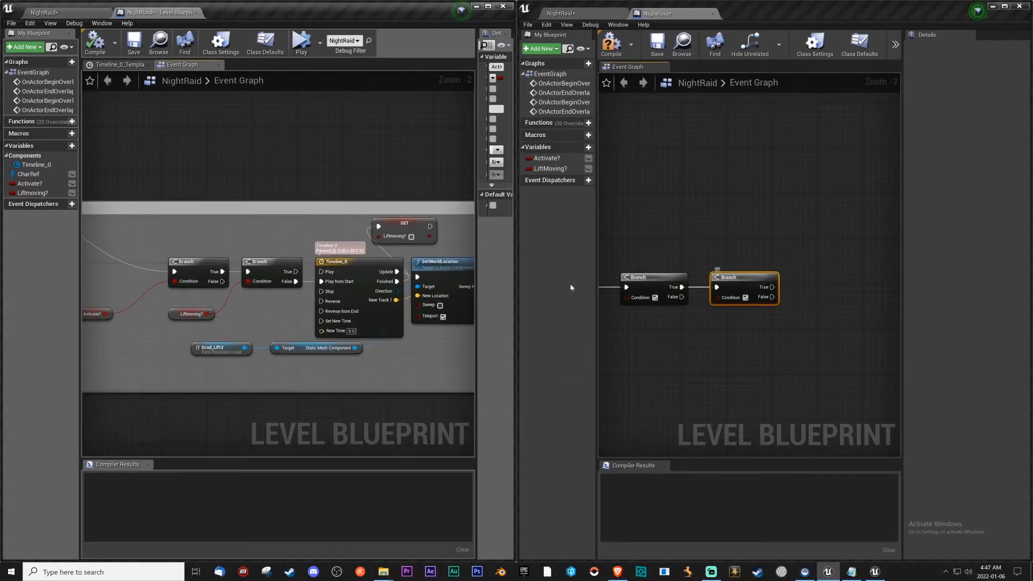
drag(773, 297, 835, 296)
text(timeline)
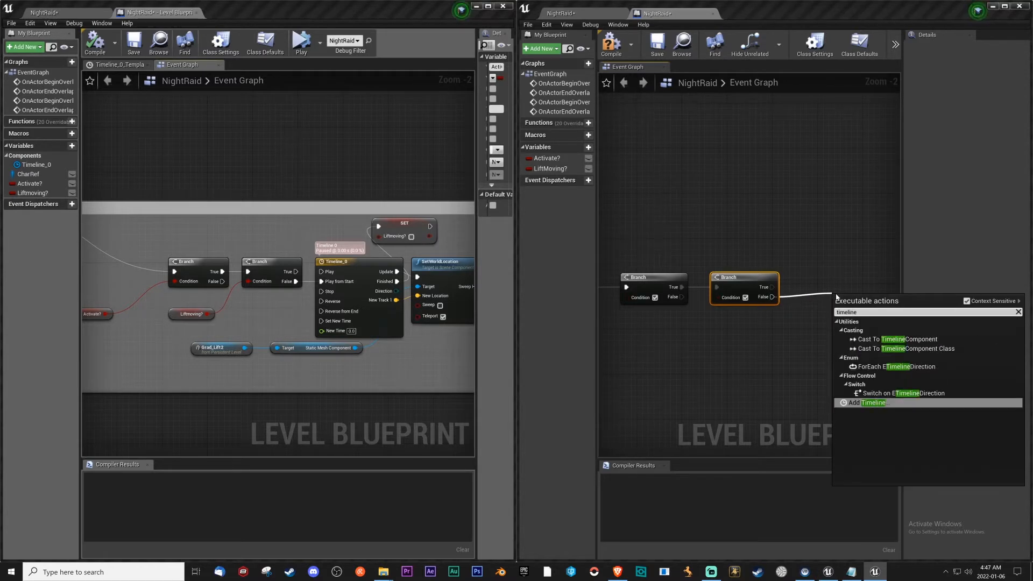
click(882, 404)
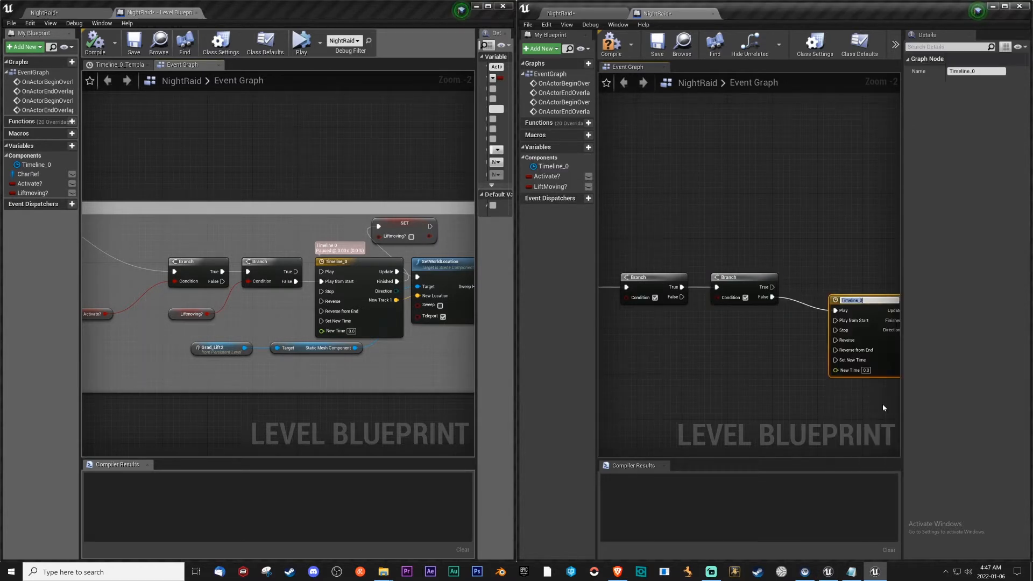
key(Return)
key(ctrl+a)
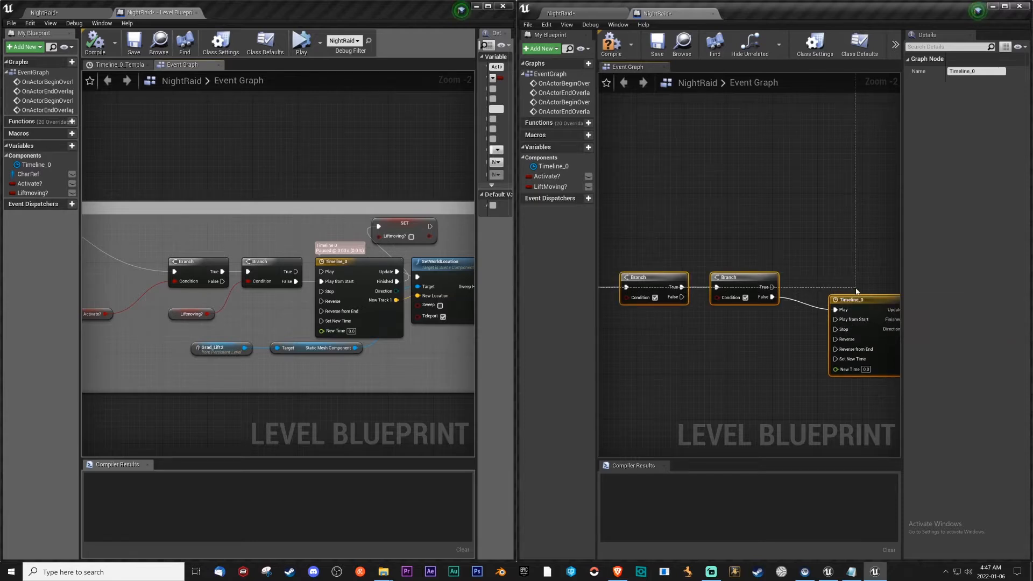
drag(862, 301, 839, 290)
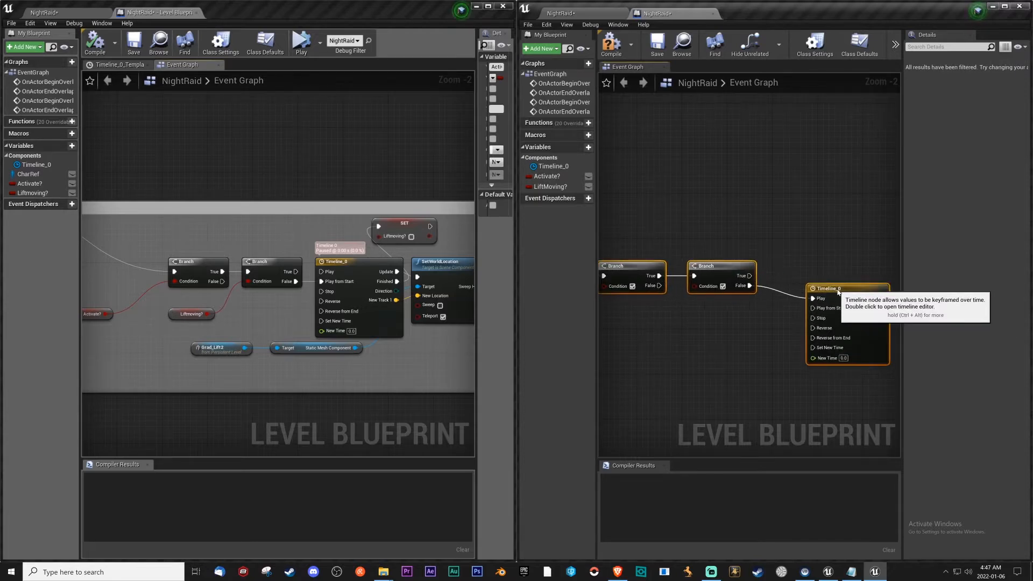
Reconnect the second Branch's False output to the timeline's Play from Start input and align the timeline beside it.
right_drag(692, 334, 696, 344)
scroll(767, 310, down, 6)
scroll(775, 318, up, 4)
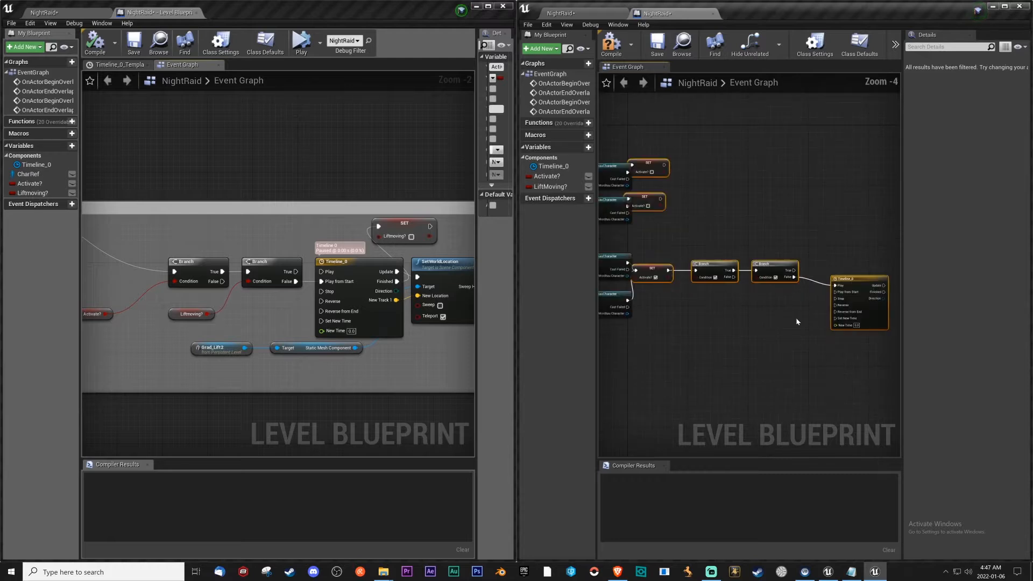
click(741, 307)
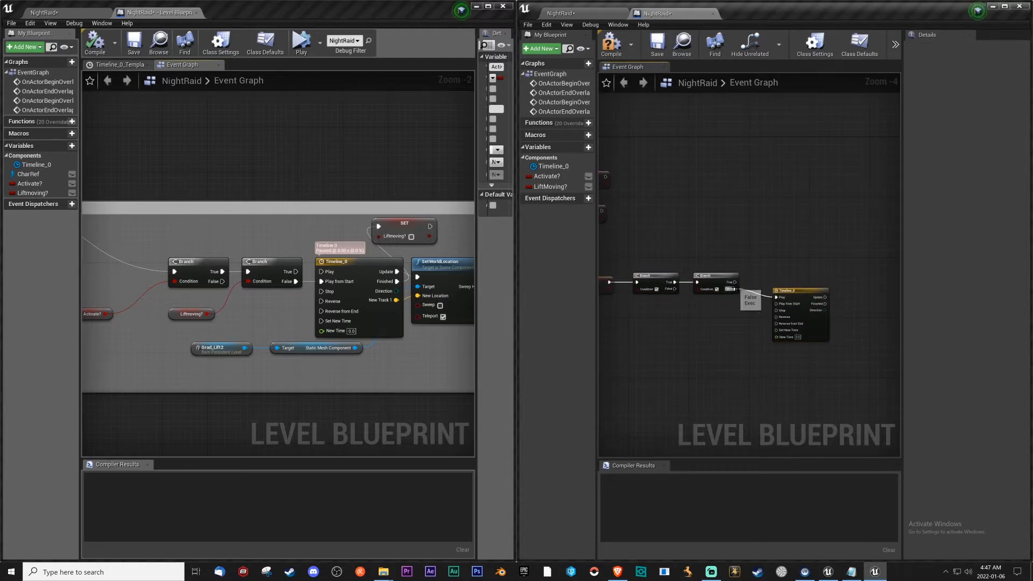
drag(770, 305, 765, 274)
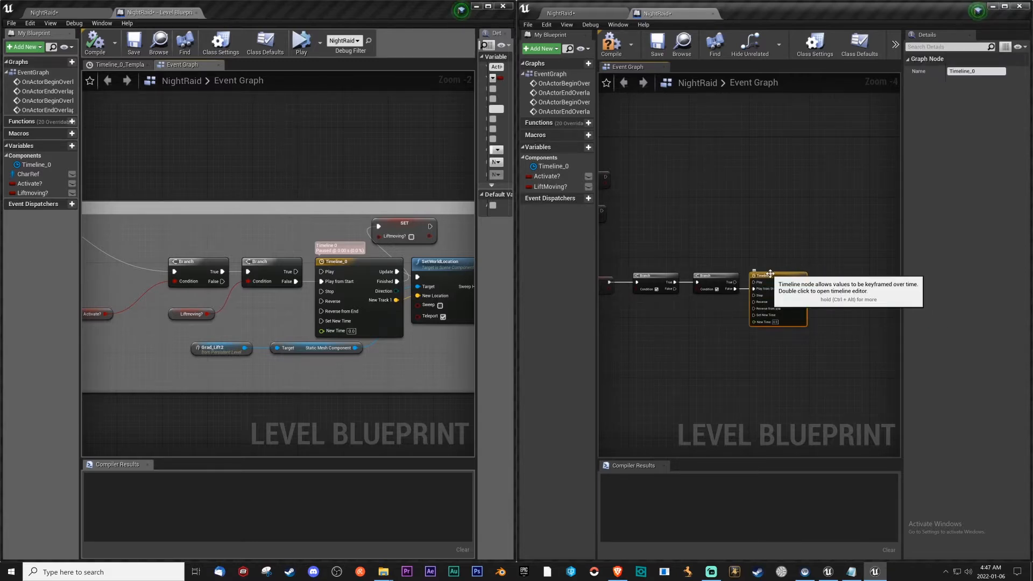
Add a vector track to the timeline with a key near the start, at about 0.04 s, on all its curves.
double_click(767, 276)
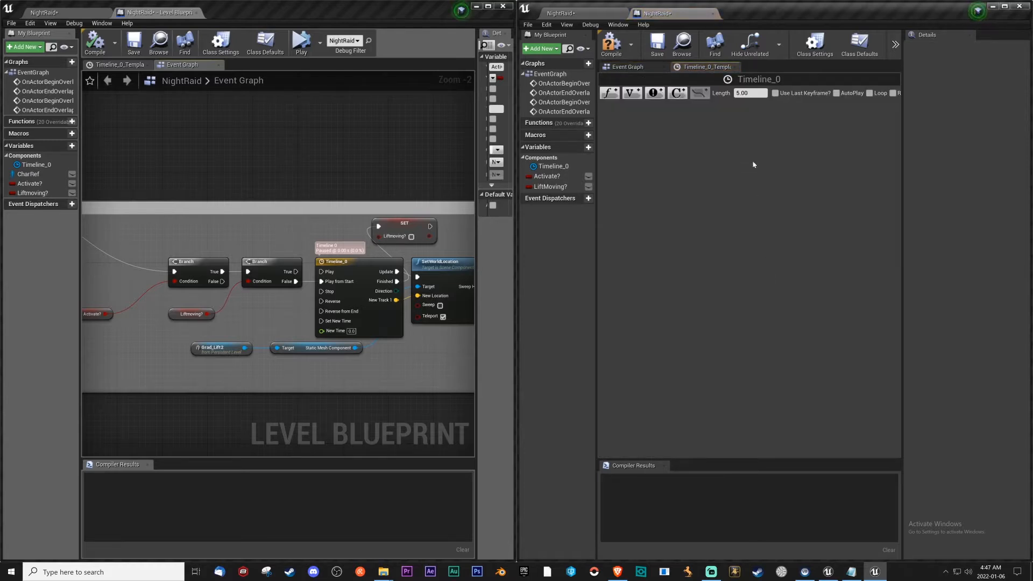
click(628, 95)
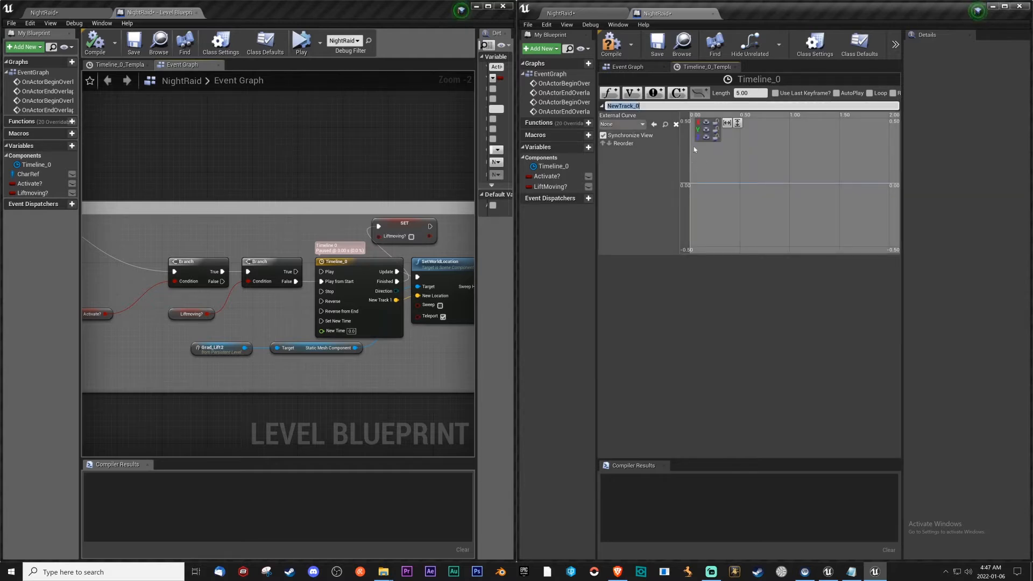
right_click(691, 176)
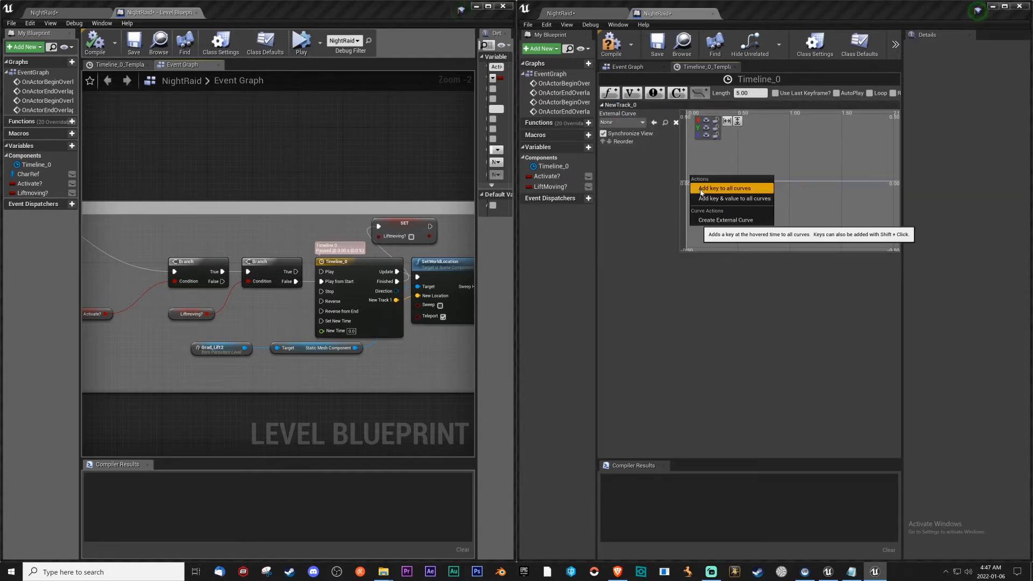
click(701, 189)
mouse_move(688, 182)
mouse_down()
mouse_move(692, 168)
mouse_move(693, 189)
mouse_up()
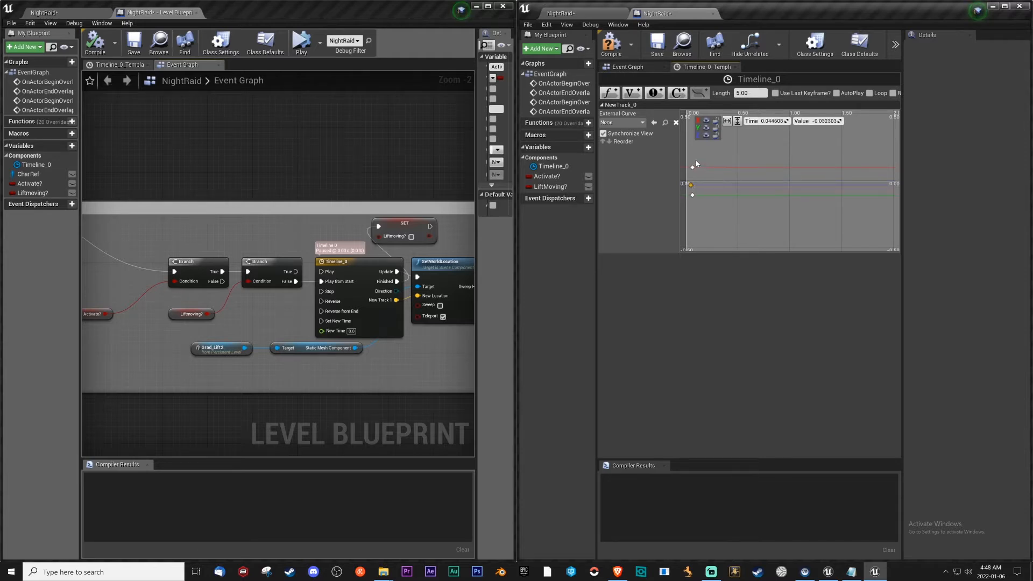
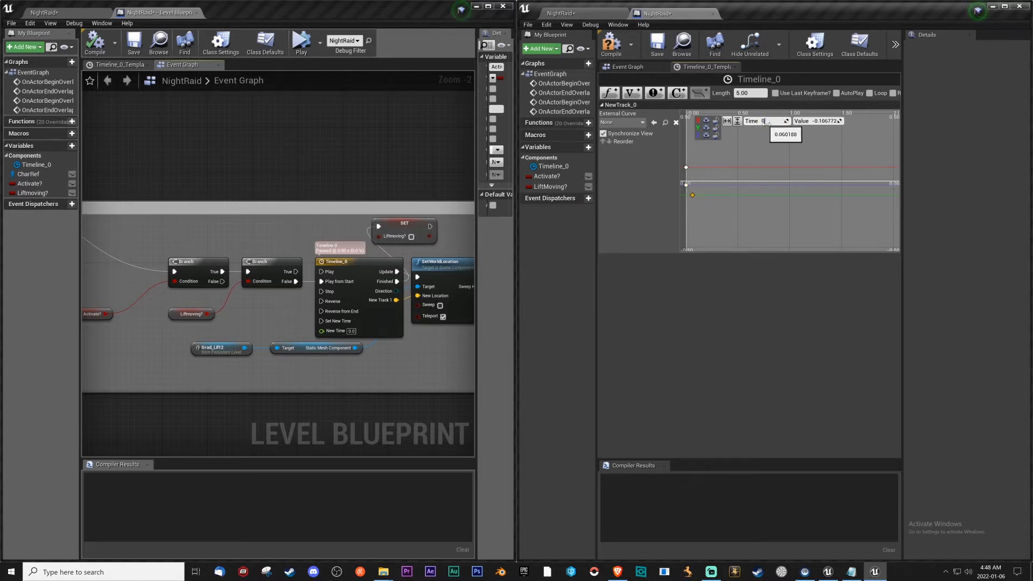
Set the first Y key's time to 0 and add three more keys to all curves at about 0.37, 0.79 and 1.42 s.
key(Return)
right_click(725, 161)
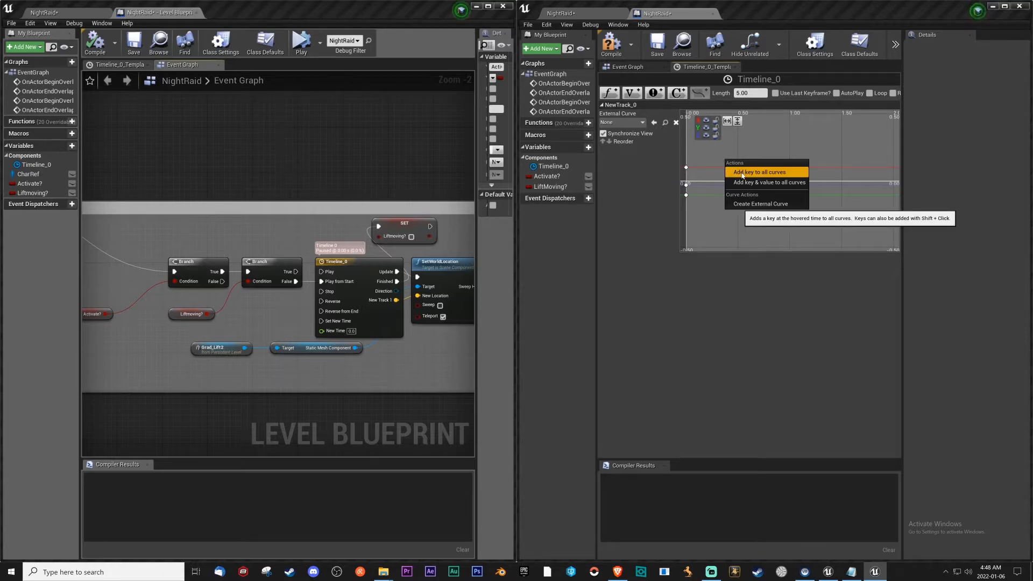
click(743, 174)
right_click(775, 160)
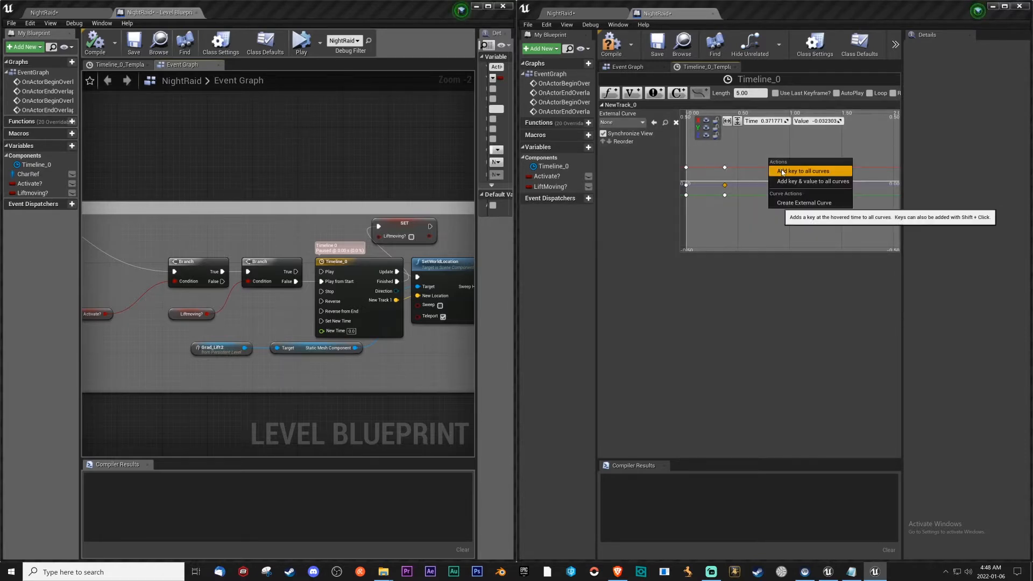
click(781, 168)
right_click(834, 157)
click(867, 167)
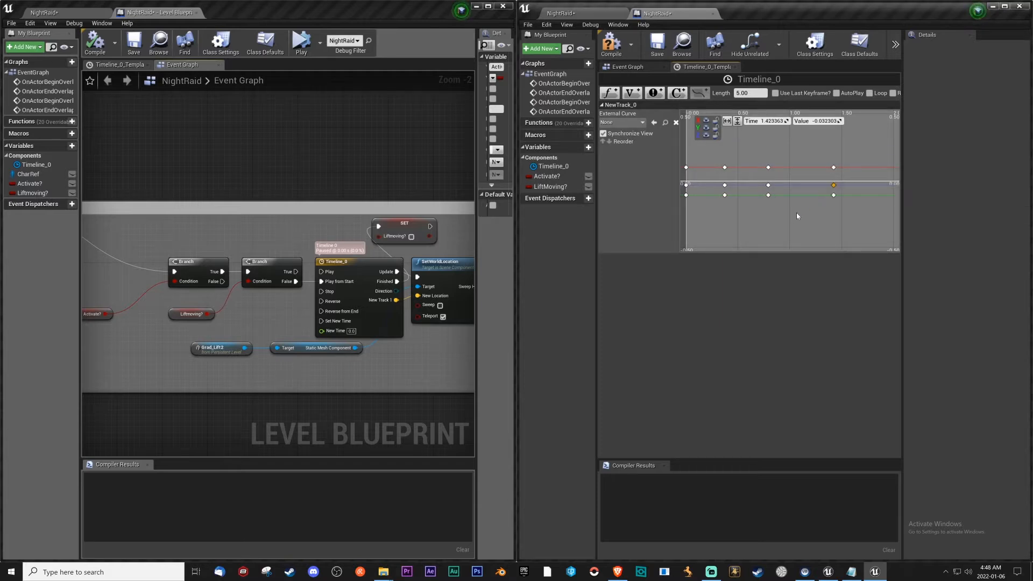
mouse_move(773, 218)
right_down()
mouse_move(755, 221)
mouse_move(766, 218)
right_up()
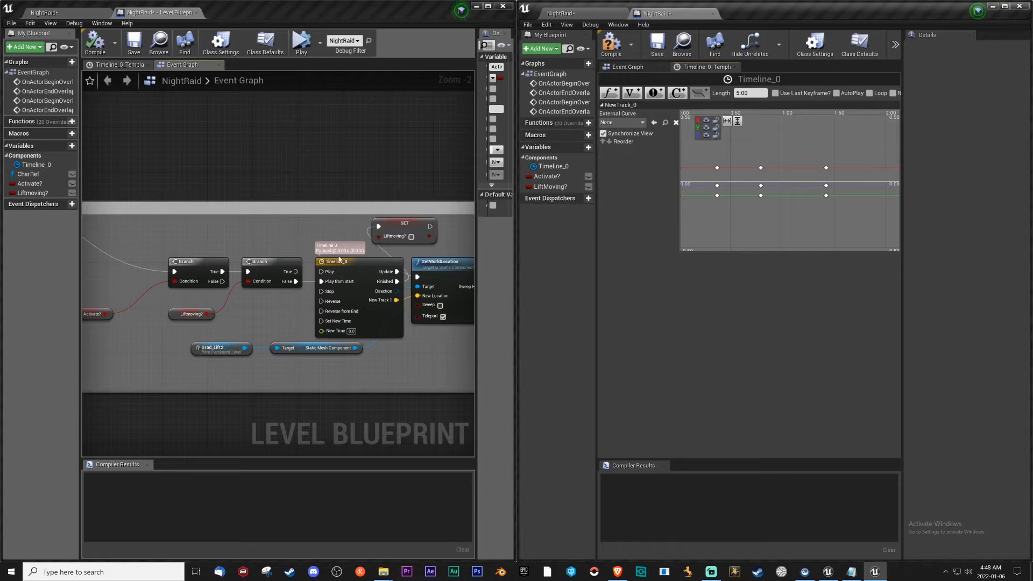
Set the new timeline's length to 100.01 and enable Replicated and Ignore Time Dilation, matching the original timeline.
click(120, 64)
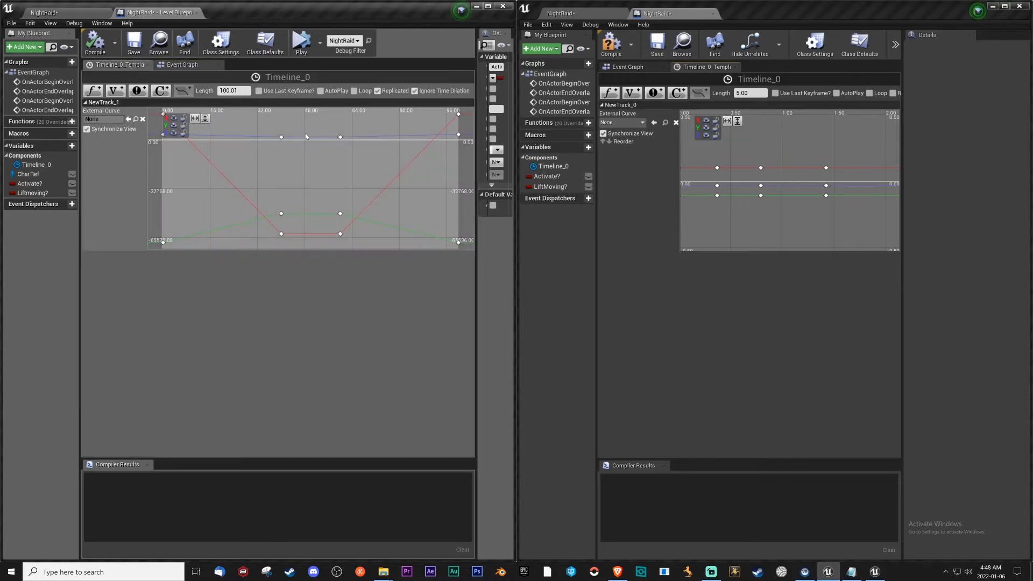
click(749, 93)
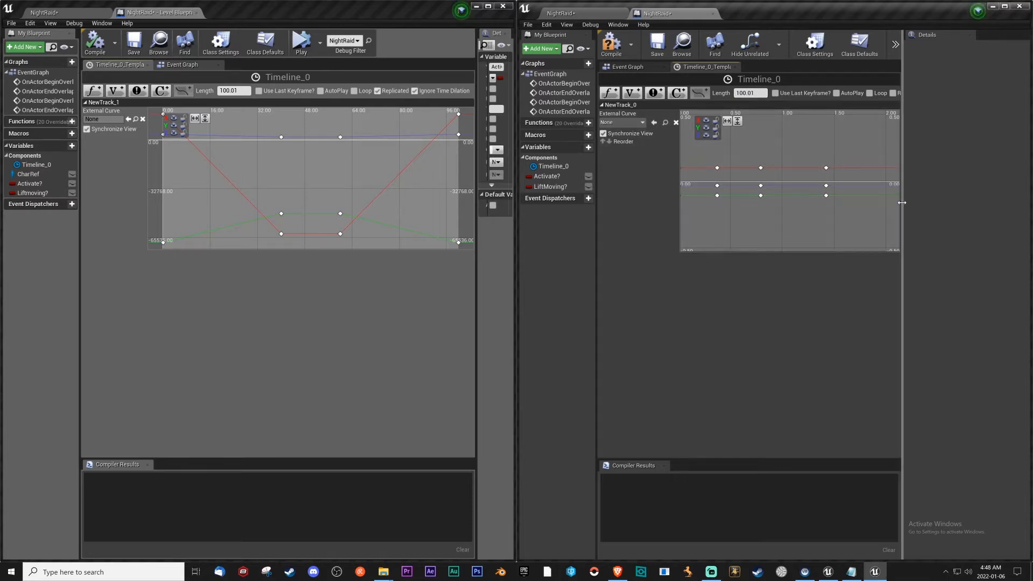
drag(903, 212, 1014, 212)
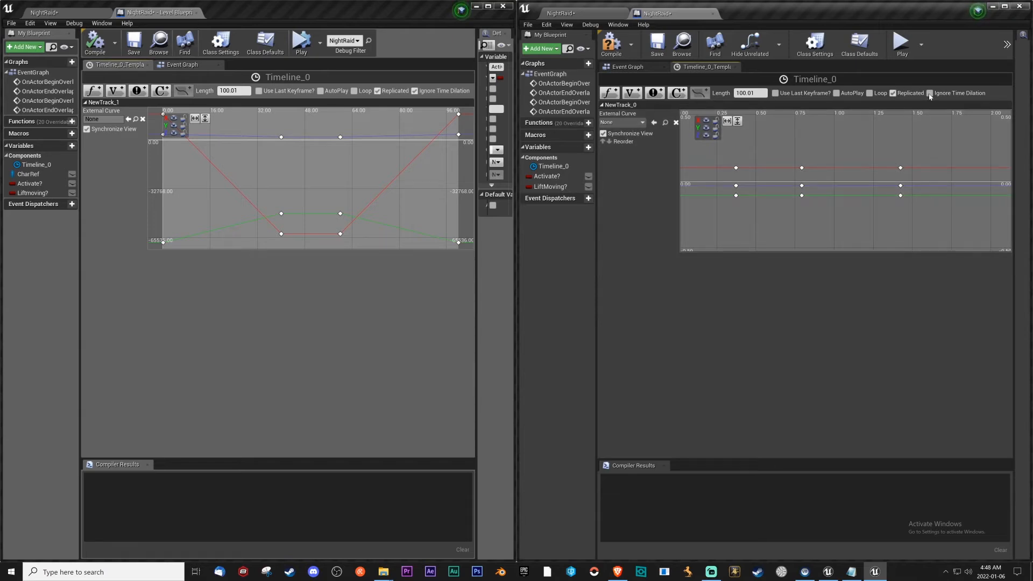
drag(1014, 152, 884, 154)
Copy the value 17094.892578 from the original timeline to the first and last X keys of the new track.
click(163, 115)
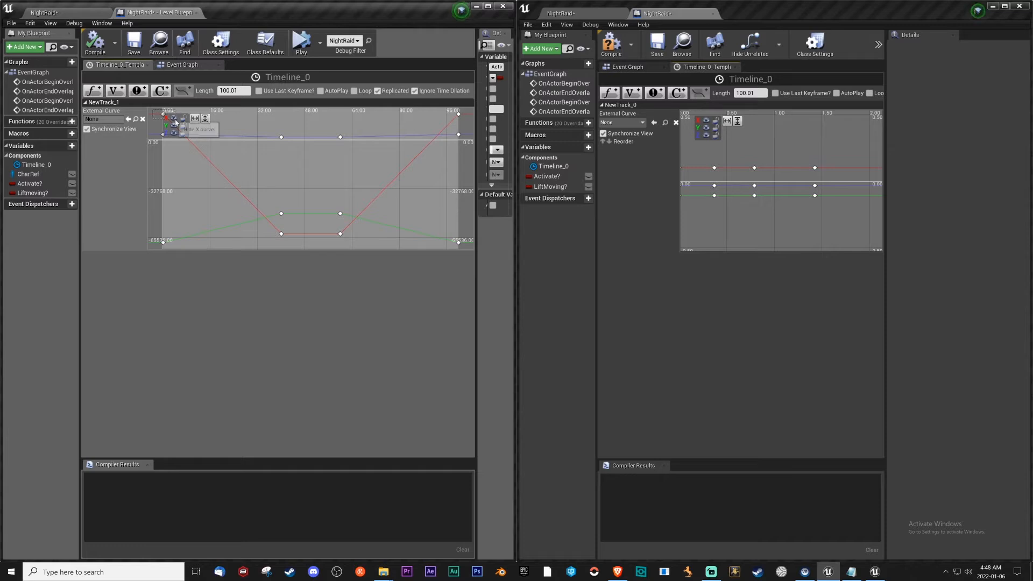
click(297, 118)
drag(722, 155, 702, 173)
scroll(775, 173, down, 2)
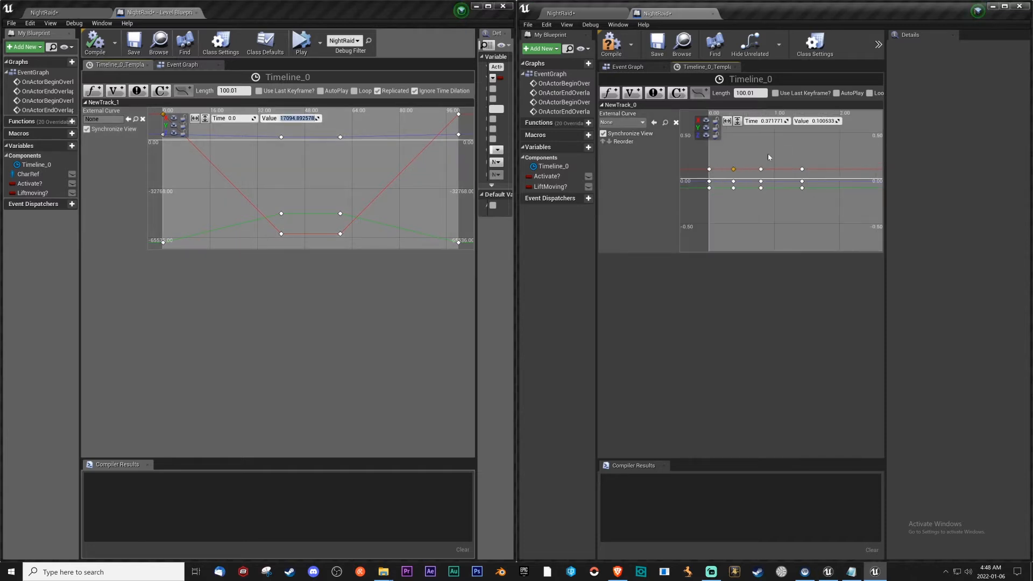
ctrl+click(803, 169)
click(826, 121)
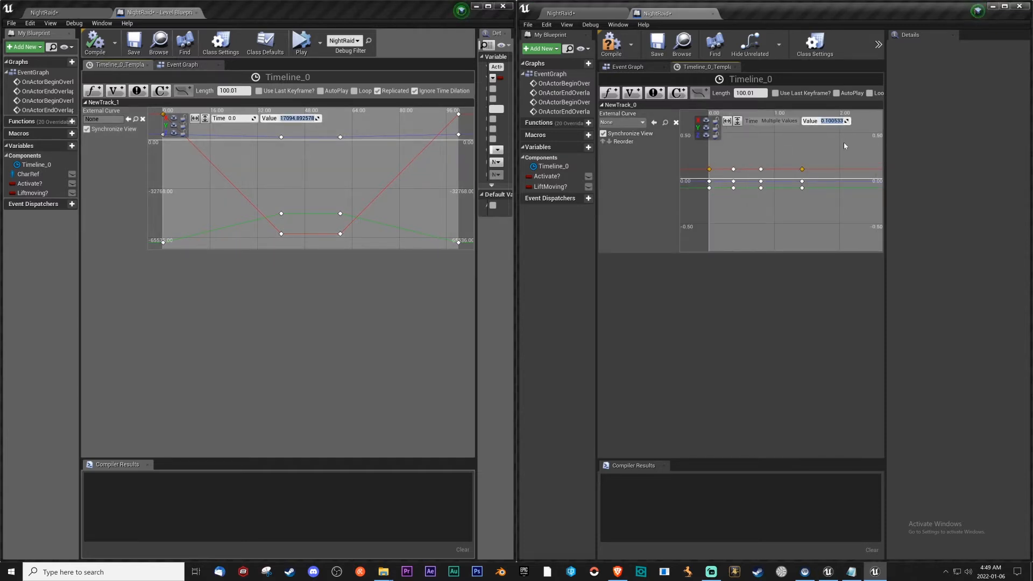
Copy the value -63005.964844 from the original timeline to the two middle X keys of the new track.
mouse_move(807, 149)
right_down()
mouse_move(793, 250)
mouse_move(802, 153)
right_up()
scroll(791, 172, down, 6)
scroll(793, 180, up, 2)
scroll(793, 180, down, 6)
scroll(789, 180, up, 5)
drag(350, 225, 314, 241)
click(299, 119)
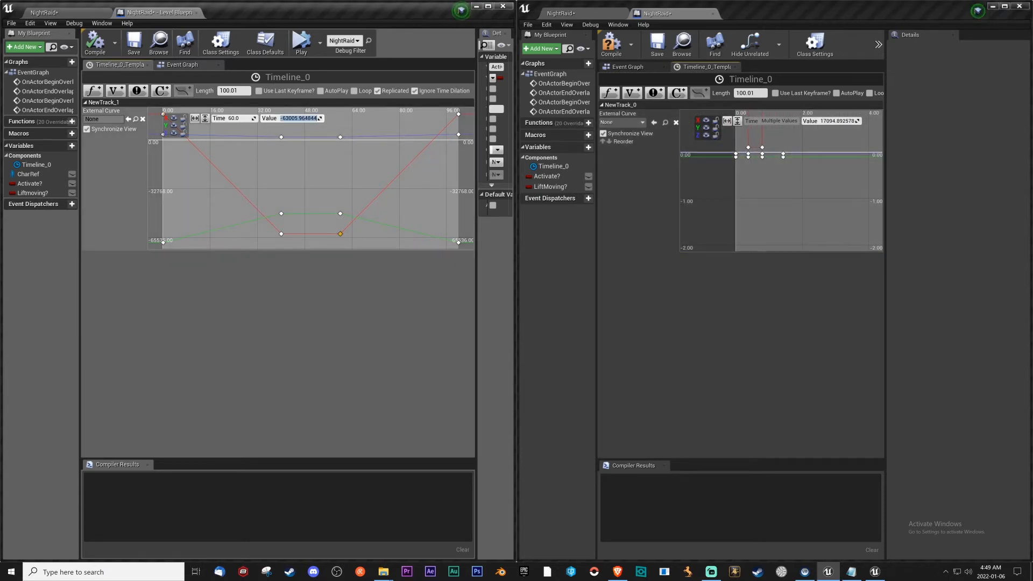
drag(769, 135, 739, 147)
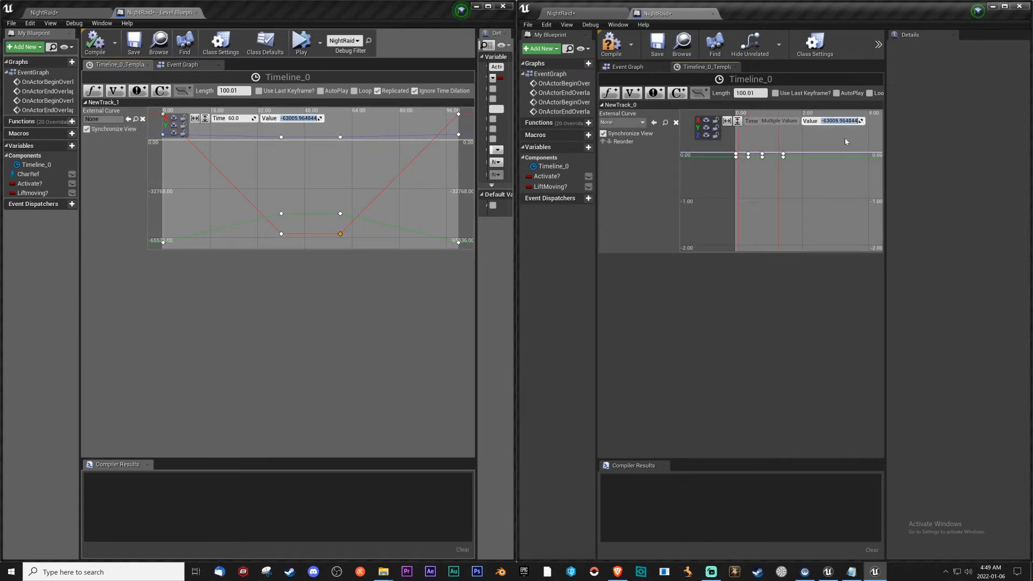
Copy the value -68815.109375 from the original timeline to the first and last Y keys of the new track.
click(163, 241)
click(736, 155)
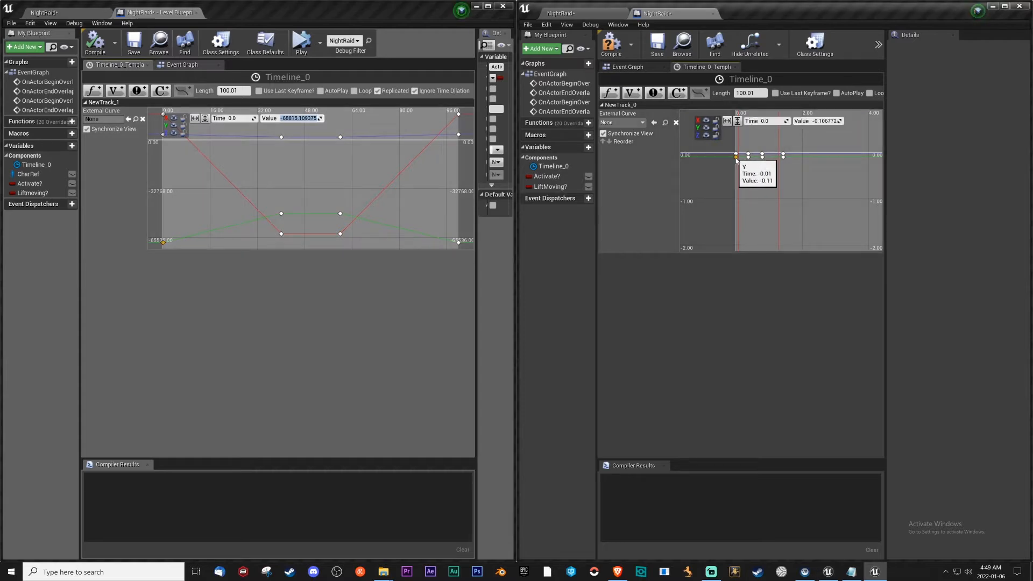
ctrl+click(783, 156)
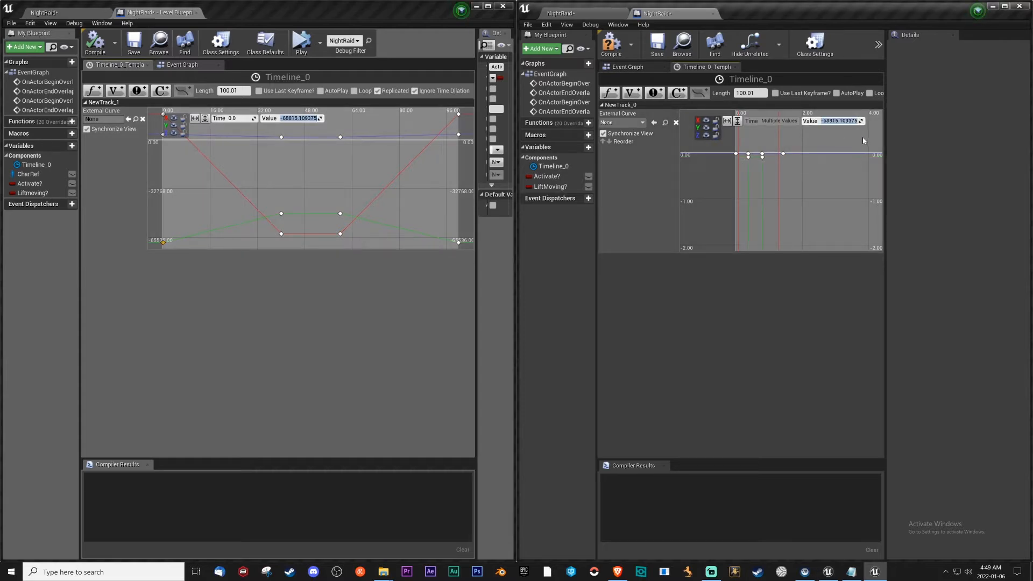
Set the two middle Y keys of the new track to the value of the original timeline's middle Y key.
click(282, 214)
click(300, 119)
click(748, 157)
ctrl+click(762, 157)
click(844, 121)
key(Return)
Copy the value 3529.5 from the original timeline's first Z key to the first and last Z keys of the new track.
right_drag(272, 160, 326, 187)
click(216, 161)
click(291, 119)
key(ctrl+c)
click(735, 154)
ctrl+drag(778, 142, 802, 171)
click(844, 121)
key(ctrl+v)
key(Return)
Copy the value 1753.0 from the original timeline to the two middle Z keys of the new track.
click(336, 164)
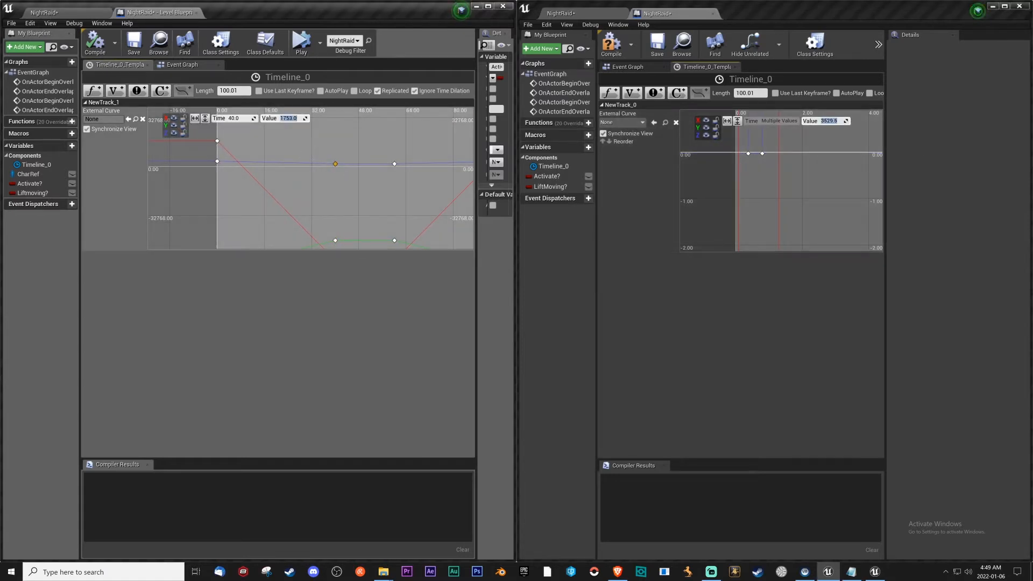
click(291, 118)
key(ctrl+c)
click(746, 146)
drag(746, 146, 775, 159)
click(844, 122)
key(ctrl+v)
key(Return)
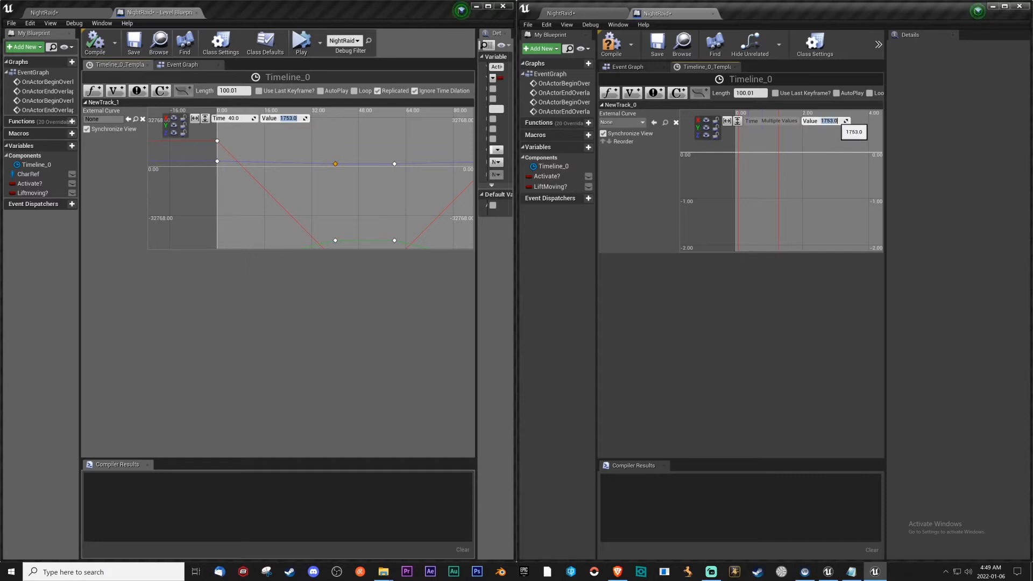
Fit the new track's curves in view and check the first X and Y keys' times against the original timeline.
scroll(784, 183, down, 9)
click(737, 120)
click(727, 121)
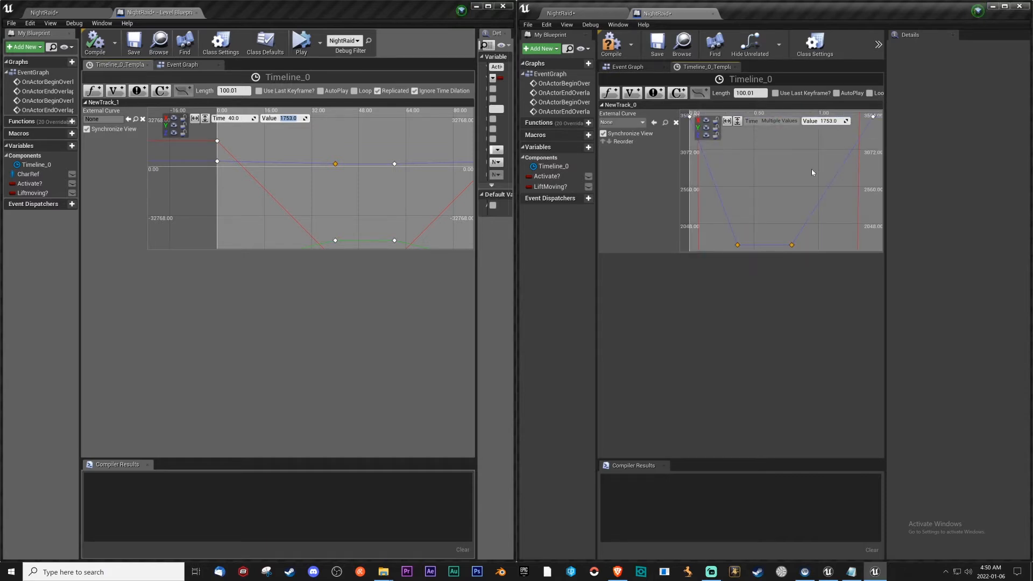
scroll(804, 179, down, 2)
click(217, 141)
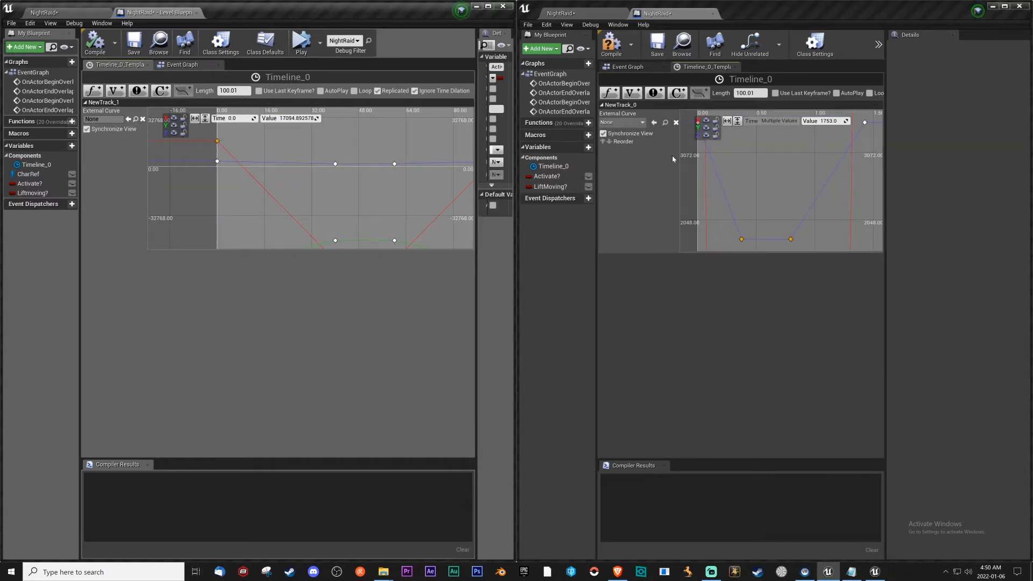
scroll(744, 152, down, 20)
click(777, 132)
scroll(781, 181, up, 14)
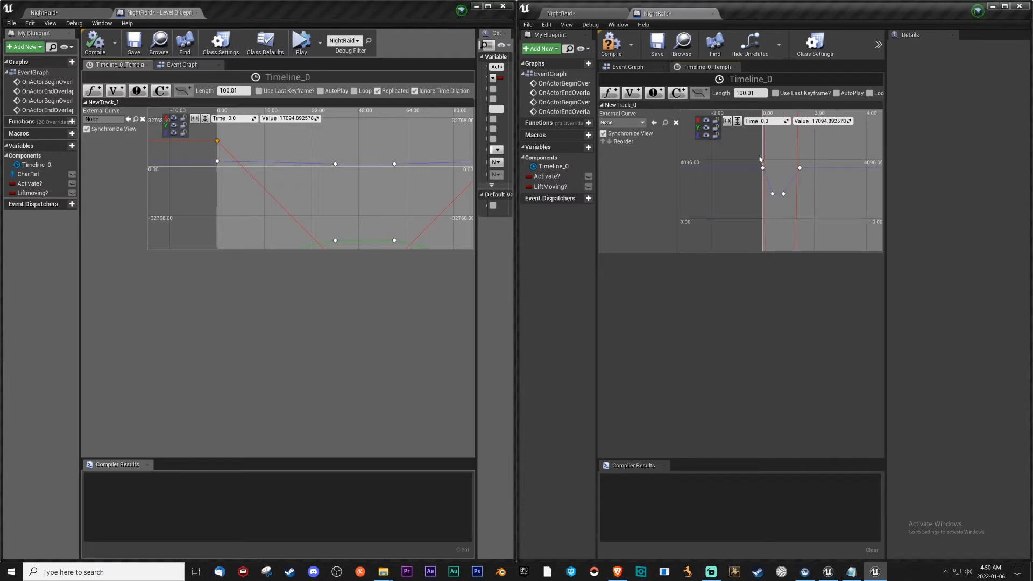
right_drag(752, 201, 738, 153)
scroll(739, 208, down, 18)
right_drag(794, 231, 768, 188)
scroll(763, 141, up, 4)
scroll(769, 186, up, 4)
click(768, 175)
Set the time of the new track's last Y key to 100 s, as in the original timeline.
right_drag(458, 150, 345, 140)
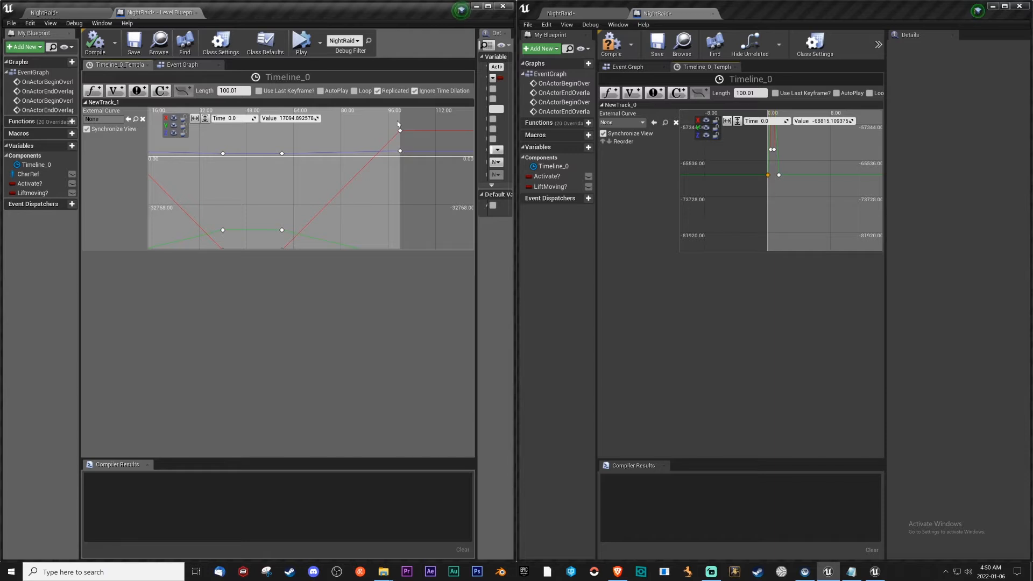
click(779, 175)
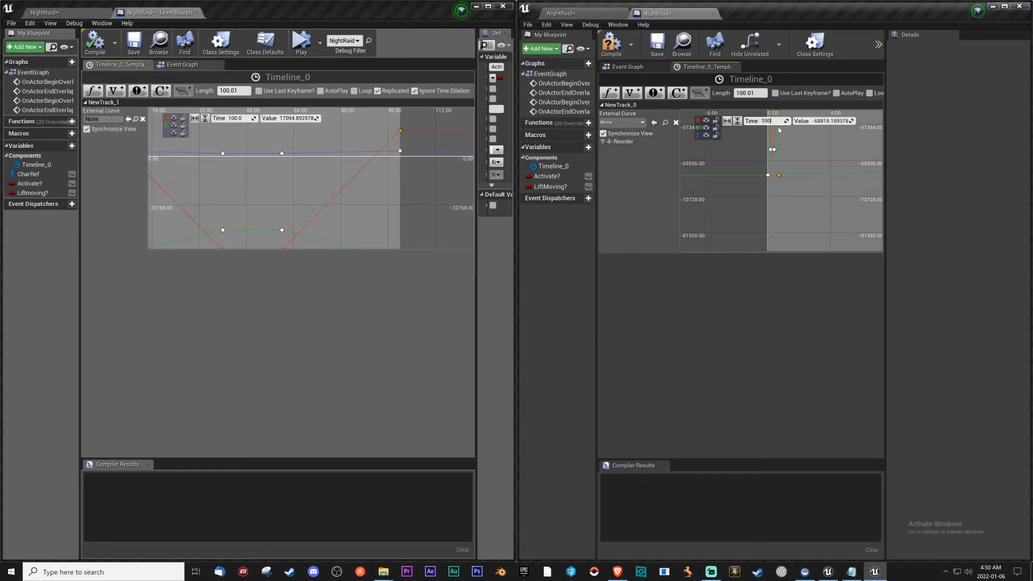
key(Return)
Set the time of the new track's last X key to 100 s.
right_drag(814, 172, 800, 231)
scroll(800, 231, down, 5)
right_drag(811, 116, 819, 186)
click(723, 185)
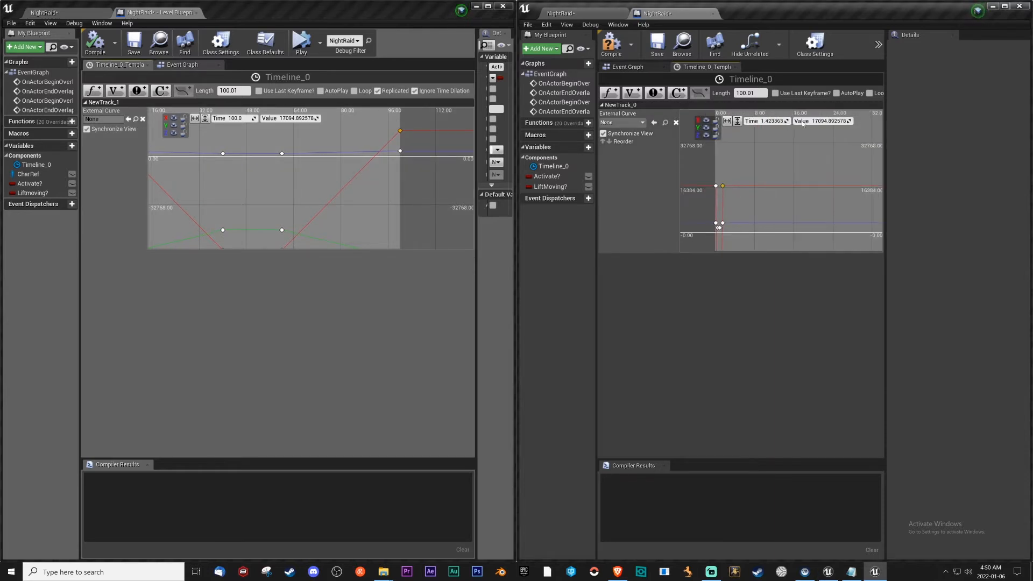
right_drag(737, 198, 773, 202)
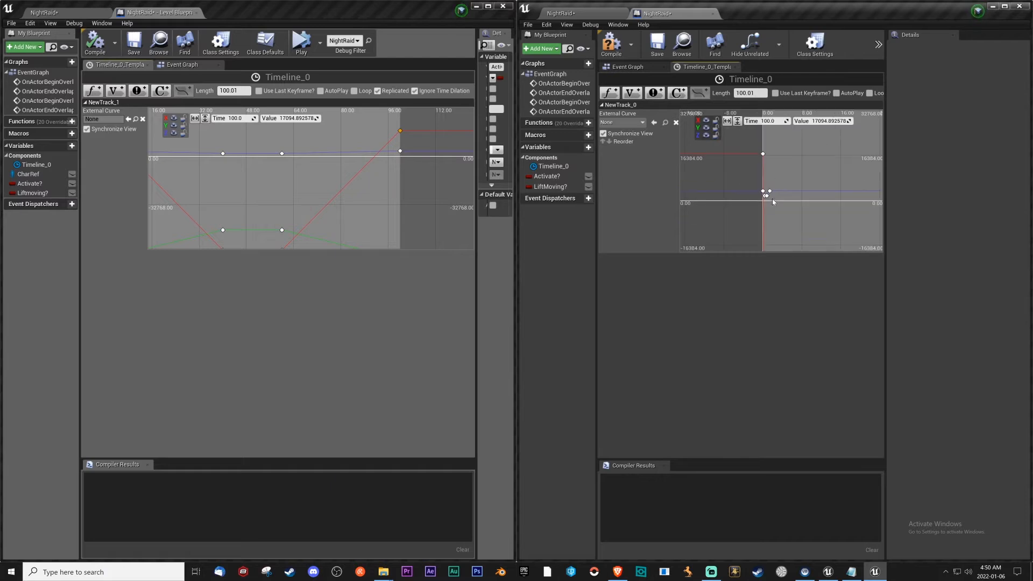
Set the time of the new track's third Z key to 60 s, as in the original timeline.
scroll(773, 207, up, 4)
click(282, 153)
click(759, 204)
click(773, 121)
key(Return)
Set the time of the new track's third Y key to 60 s.
right_drag(794, 216, 786, 233)
scroll(786, 233, down, 4)
right_drag(862, 220, 857, 164)
right_drag(763, 248, 772, 205)
scroll(771, 206, up, 3)
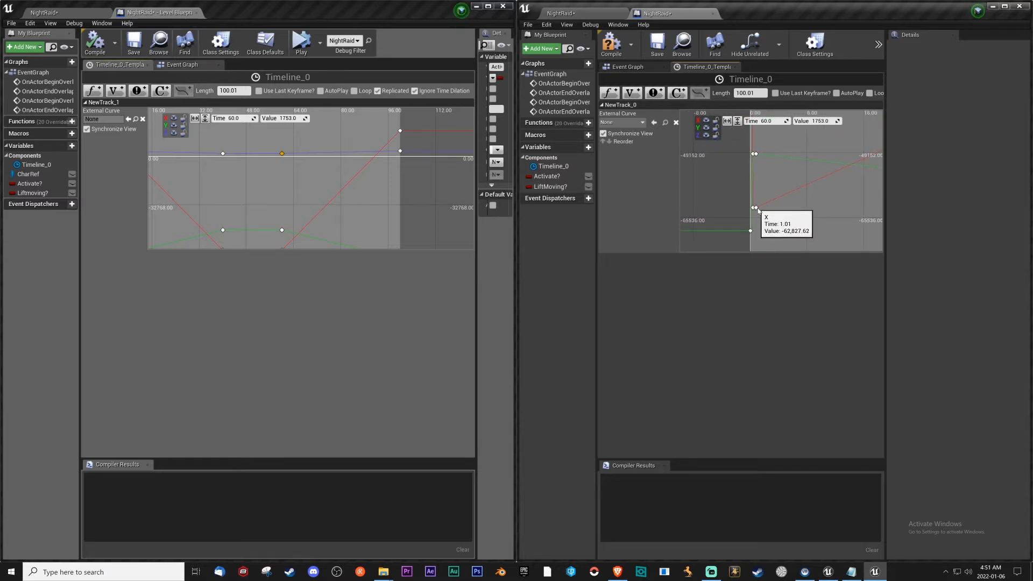
click(756, 154)
click(769, 122)
text(6)
Copy the 40 s time from the original timeline's second Z key to the new track's second Y key.
click(223, 153)
click(234, 119)
key(ctrl+c)
click(752, 154)
click(770, 121)
key(ctrl+v)
Set the times of the new track's third and second X keys to 60 s and 40 s.
click(755, 208)
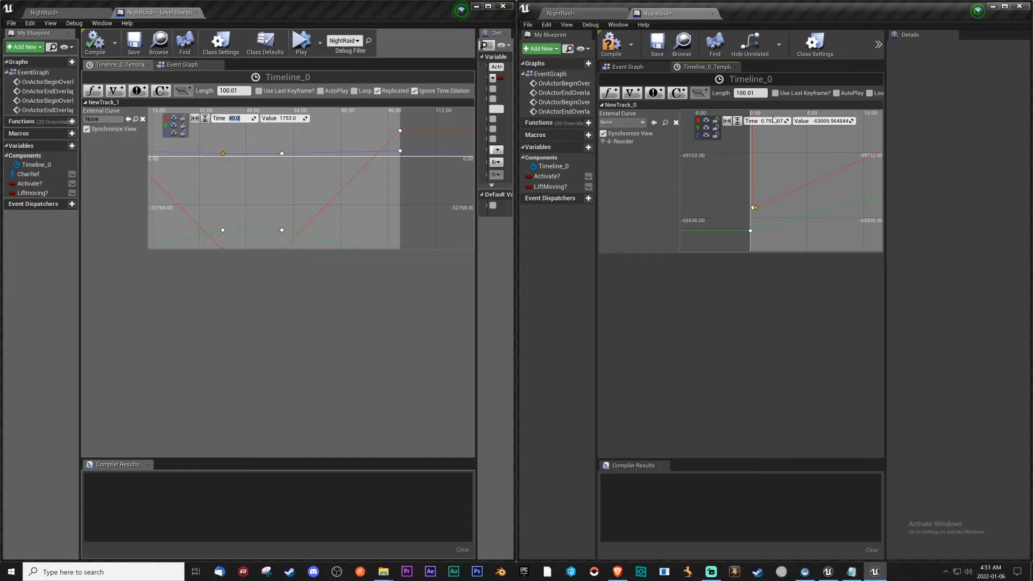
click(752, 208)
click(770, 121)
key(ctrl+v)
Set the time of the new track's remaining second Z key to 40 s.
scroll(798, 188, down, 12)
right_drag(800, 195, 778, 224)
scroll(778, 224, up, 7)
right_drag(689, 164, 724, 181)
scroll(724, 181, up, 7)
key(ctrl+v)
Compile and save the mod's level blueprint, and return to the Event Graph in both blueprint editors.
scroll(780, 171, down, 13)
right_drag(831, 198, 774, 185)
scroll(344, 170, down, 11)
click(612, 54)
click(658, 46)
click(627, 66)
click(182, 65)
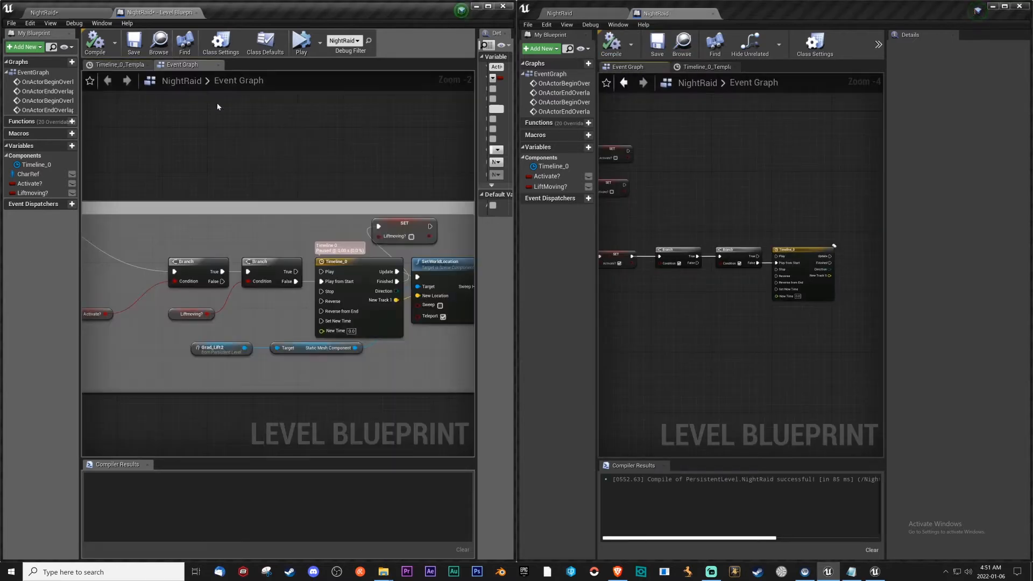
scroll(300, 183, down, 2)
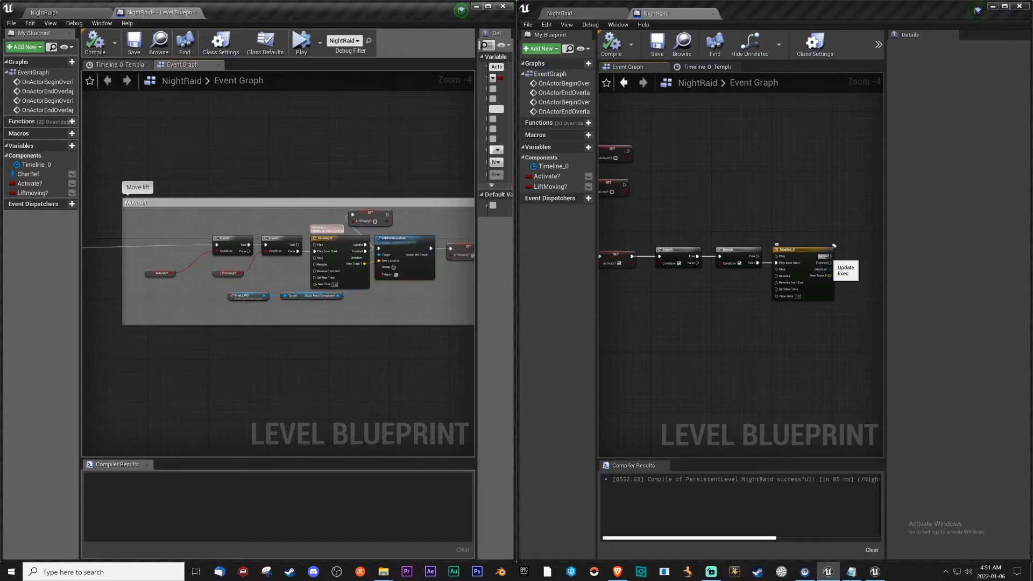
Connect an Activate? getter to the first Branch's Condition and a LiftMoving? getter to the second Branch's Condition.
right_drag(795, 315, 715, 332)
drag(749, 273, 768, 273)
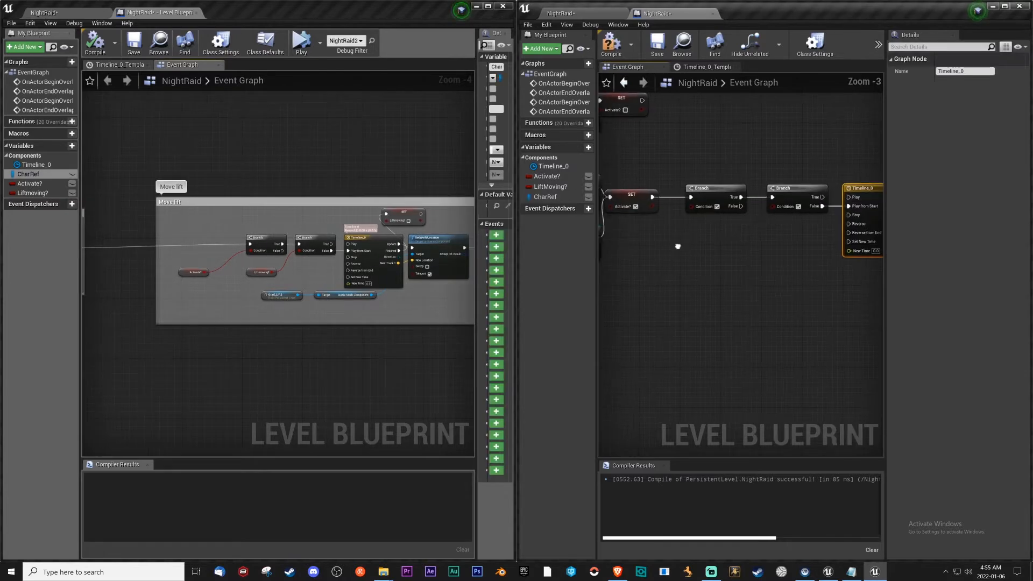
right_drag(677, 246, 668, 248)
drag(553, 176, 656, 254)
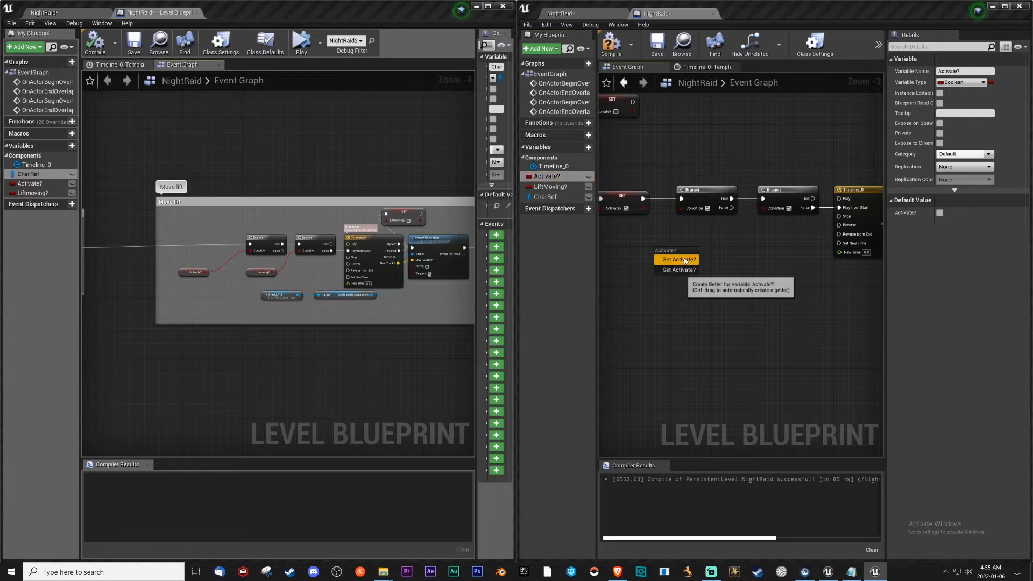
click(672, 258)
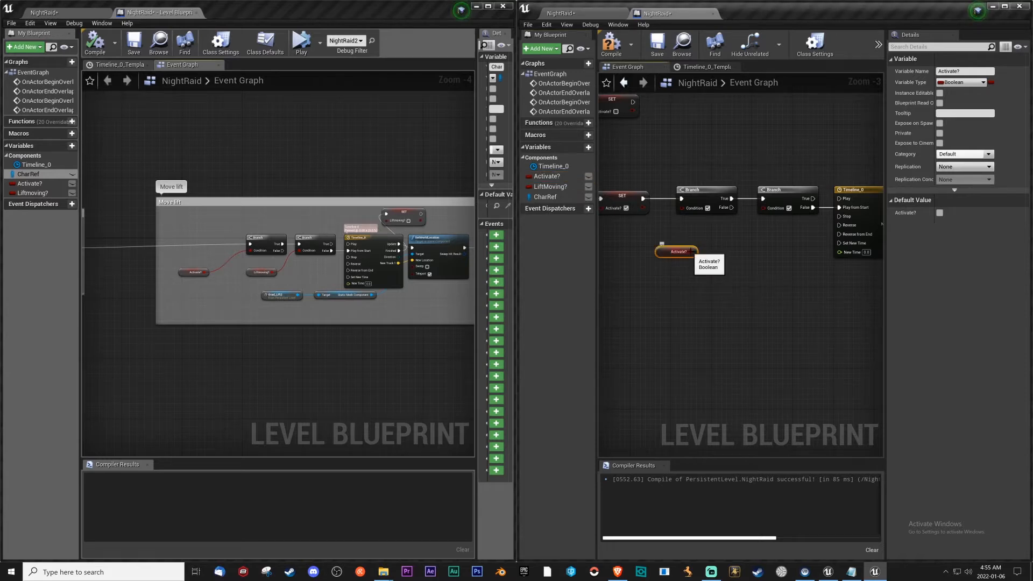
drag(694, 251, 683, 214)
drag(667, 254, 659, 230)
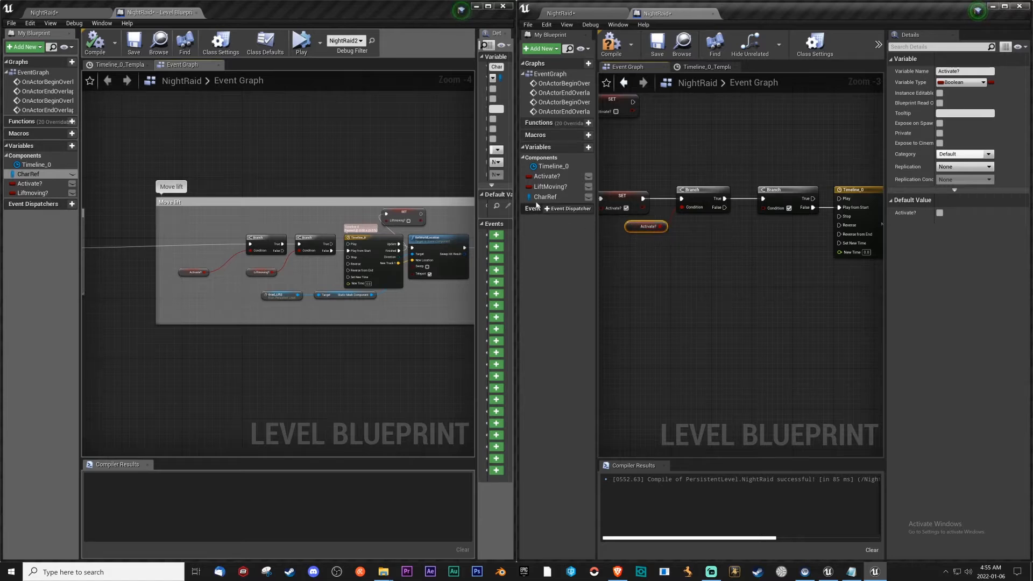
drag(549, 187, 764, 209)
click(752, 241)
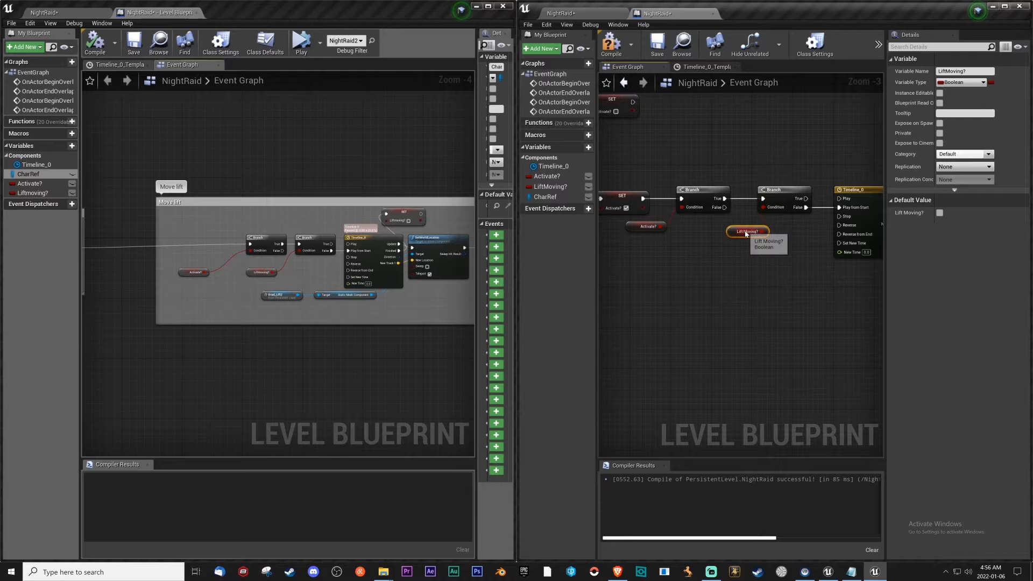
Add a Set LiftMoving? node with the value left false, fed by the timeline's Finished output and placed above it.
right_drag(790, 260, 649, 269)
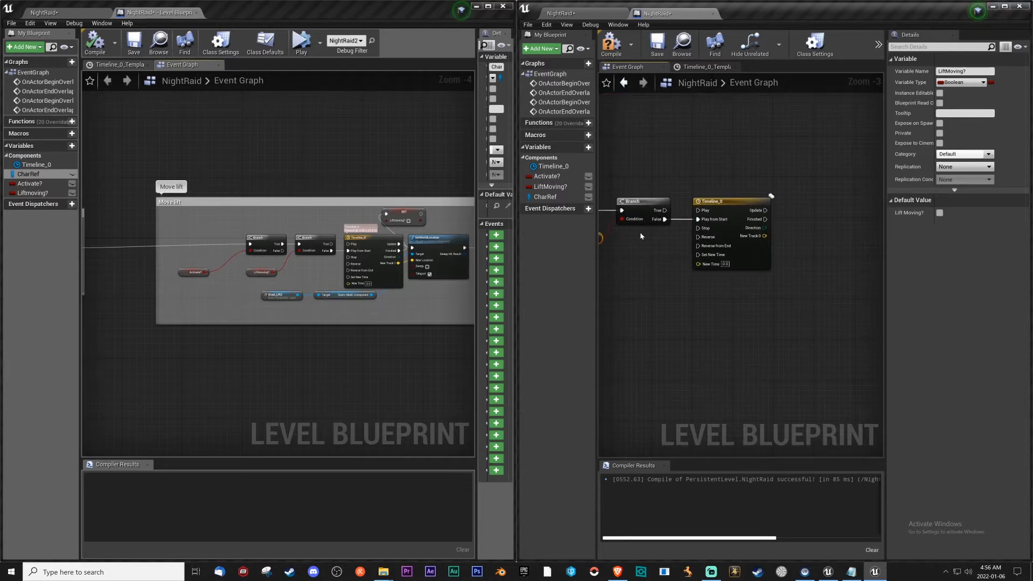
drag(550, 186, 815, 186)
click(826, 205)
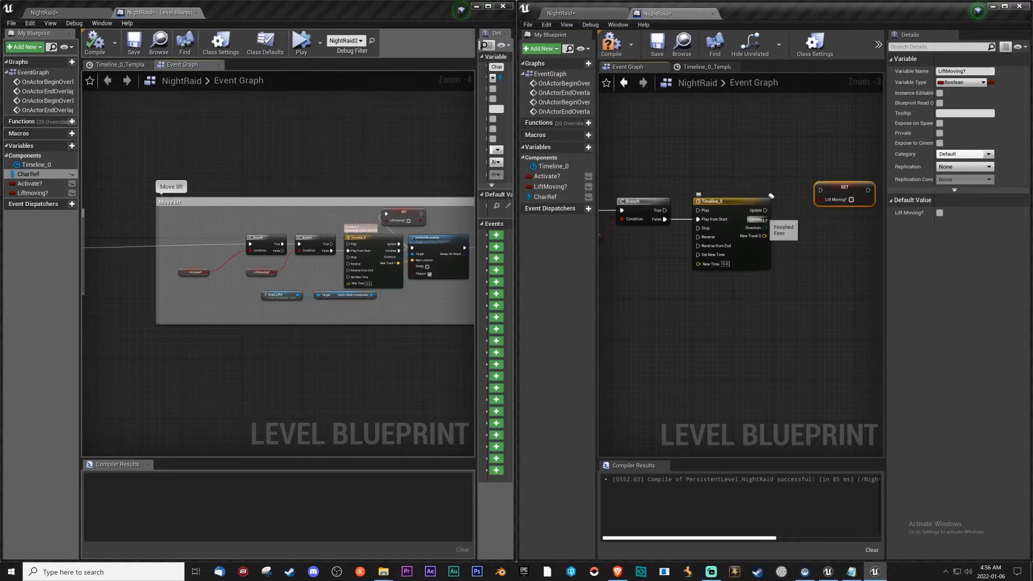
drag(764, 220, 796, 176)
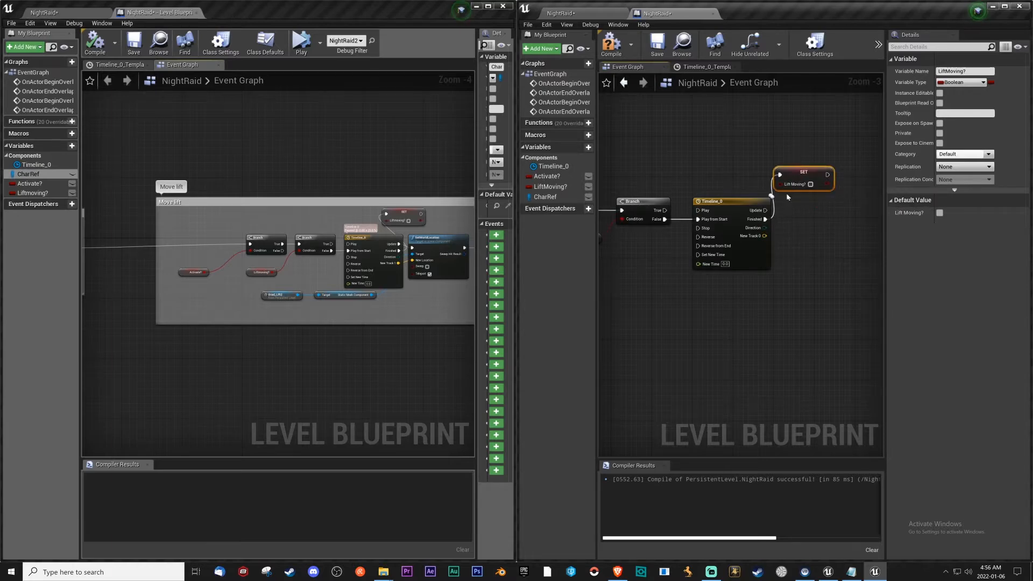
Switch to the mod's level viewport, look around the map and set the camera speed to 6.
click(563, 13)
right_drag(729, 178, 672, 237)
right_drag(769, 204, 894, 123)
click(939, 70)
drag(975, 93, 997, 88)
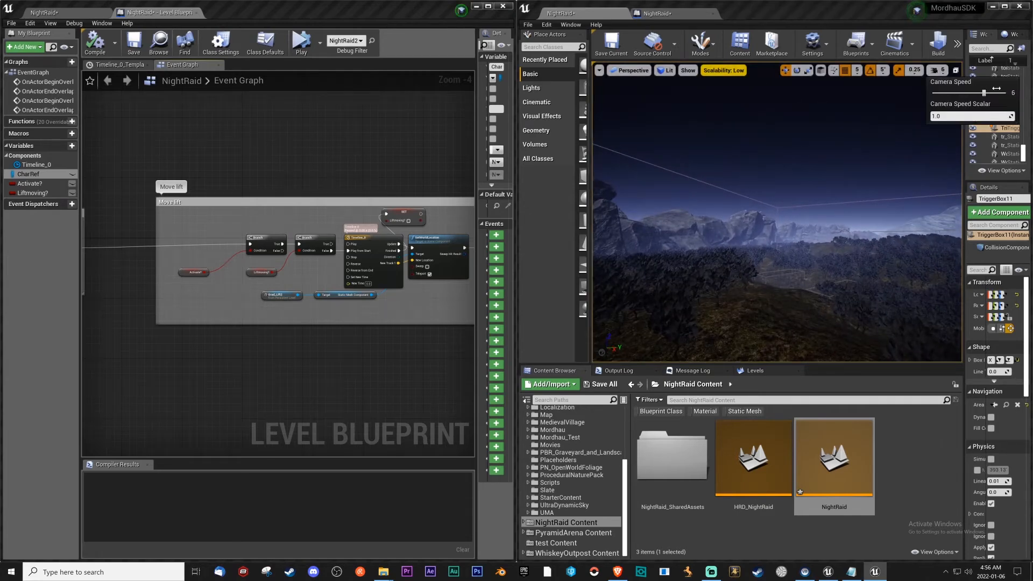
Select the lift in the level, add a reference to Grad_Lift2 in the level blueprint and place it below the timeline.
key(w)
right_drag(737, 207, 741, 247)
click(782, 297)
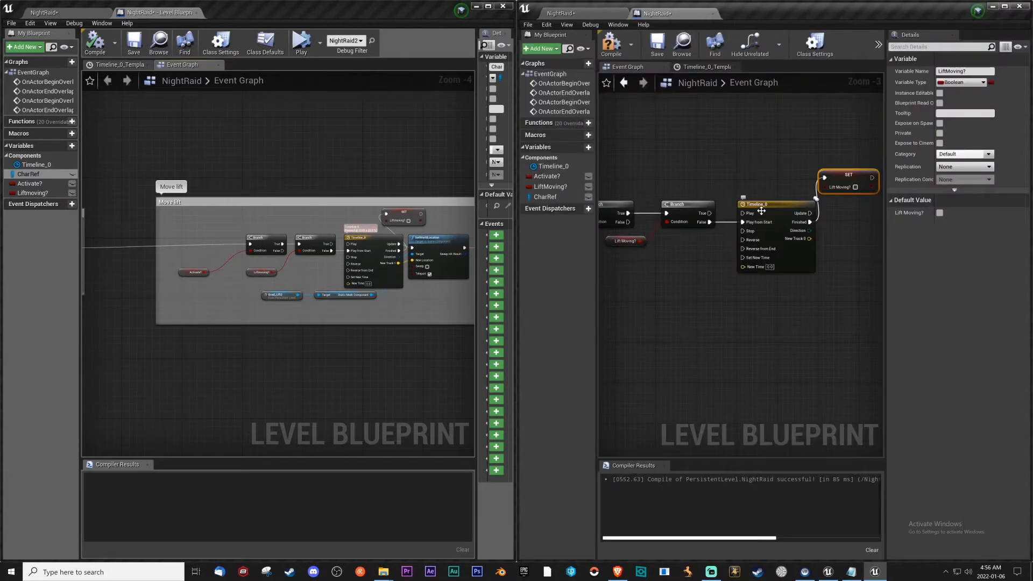
right_click(640, 266)
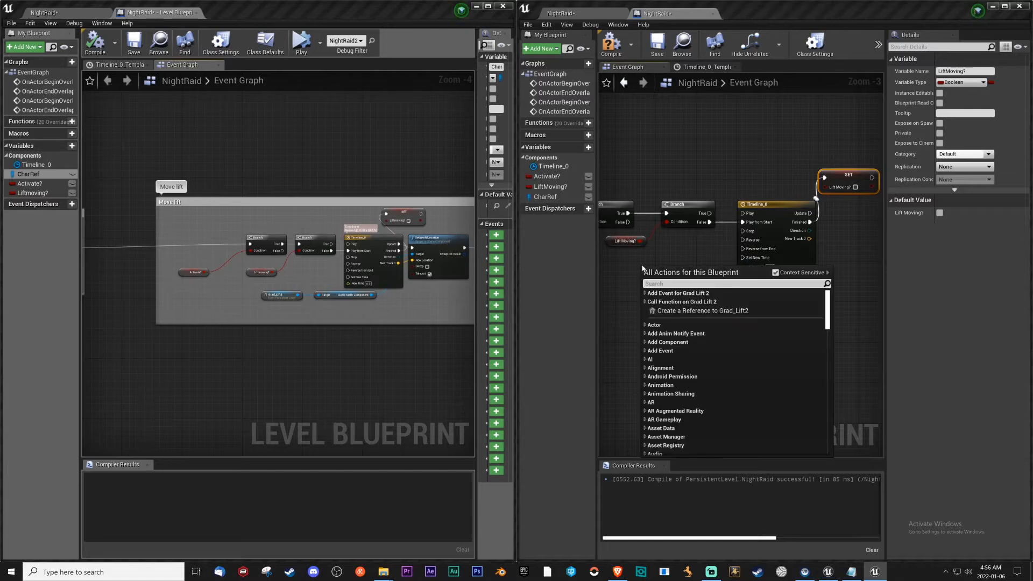
click(697, 311)
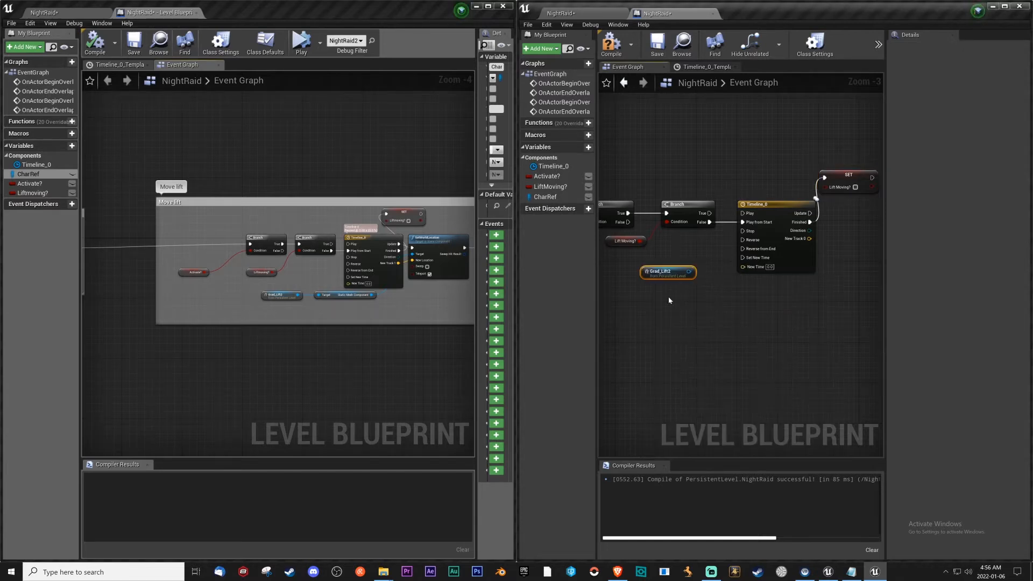
drag(689, 272, 693, 275)
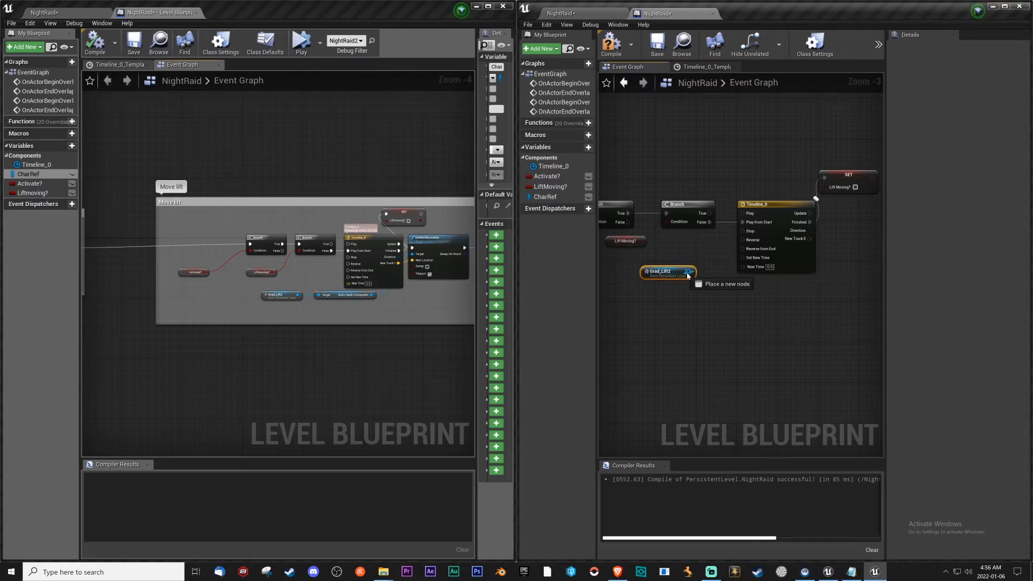
drag(670, 274, 747, 294)
right_drag(798, 310, 703, 311)
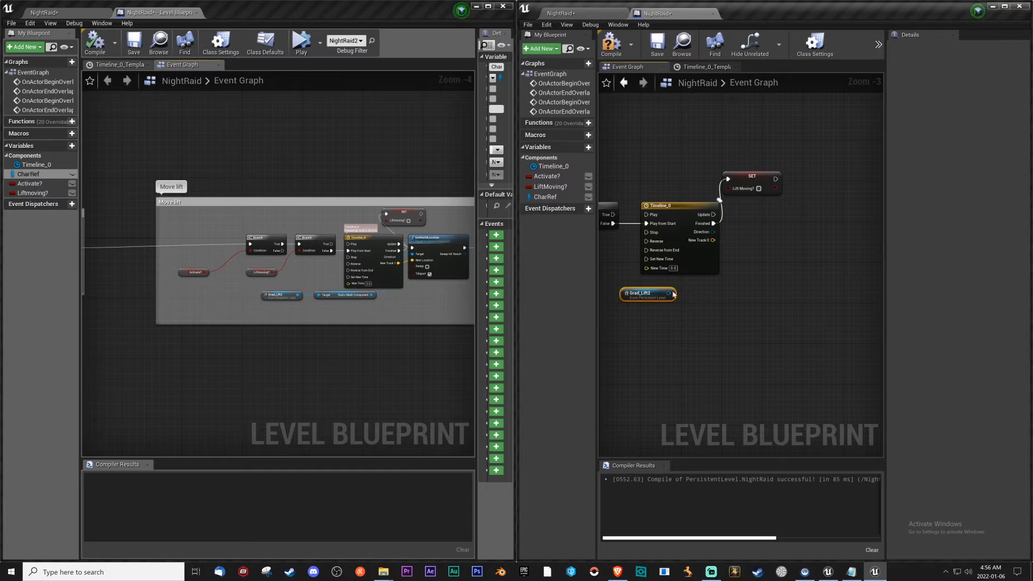
drag(668, 293, 760, 242)
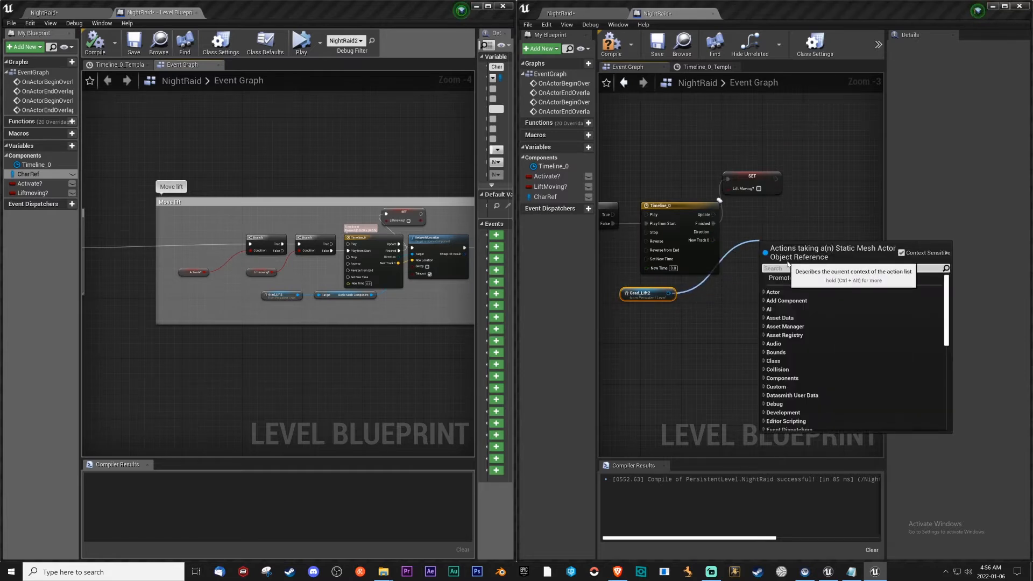
text(set)
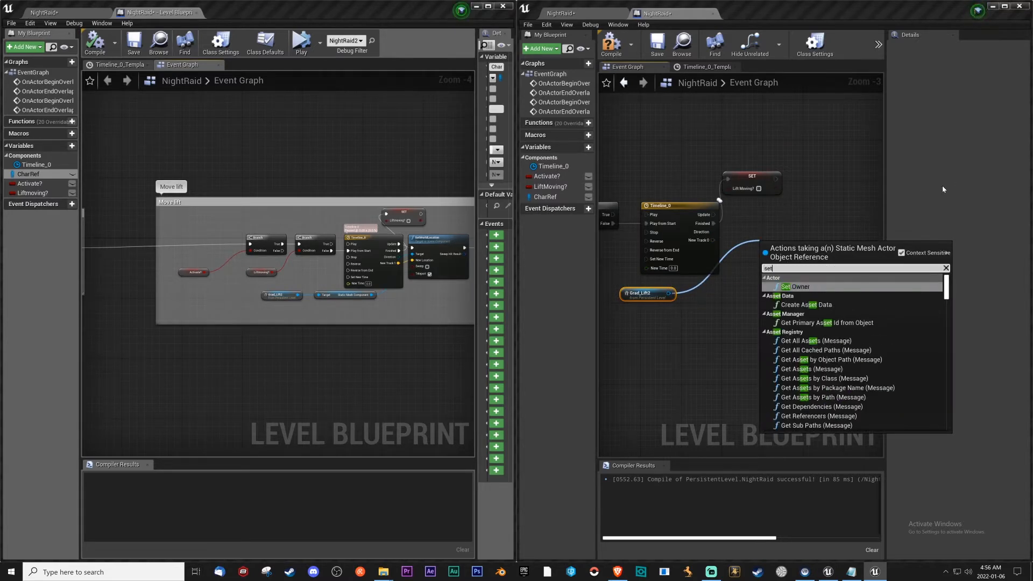
click(825, 287)
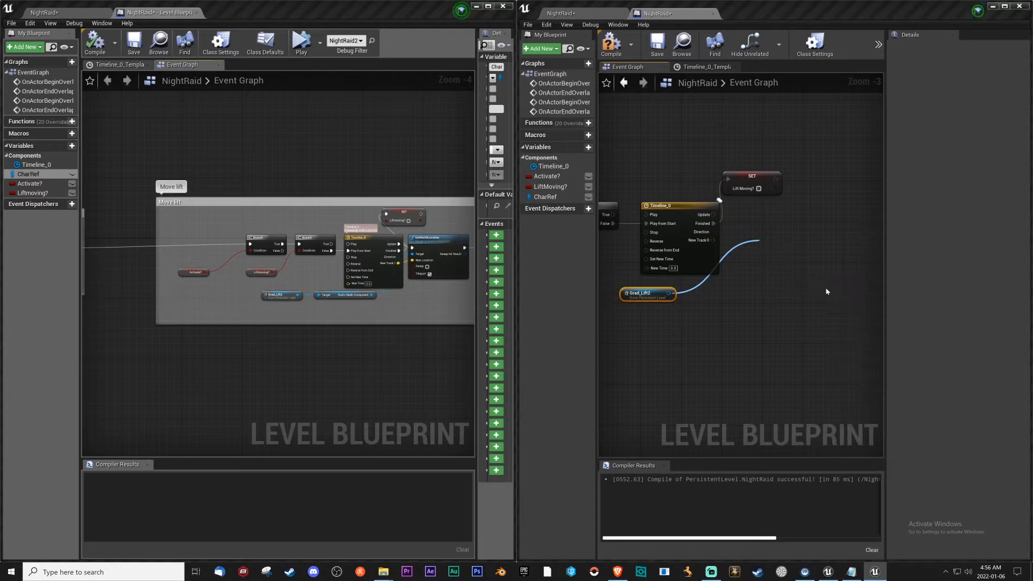
key(Delete)
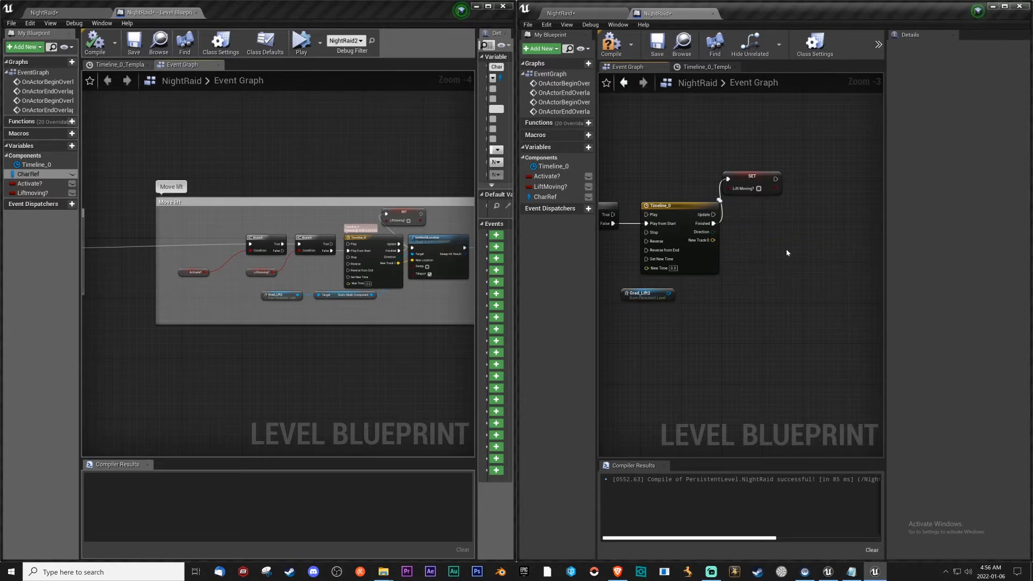
Add a SetWorldLocation (StaticMeshComponent) node from the Grad_Lift2 reference, placing it beside the timeline with its component getter below.
drag(672, 289, 749, 243)
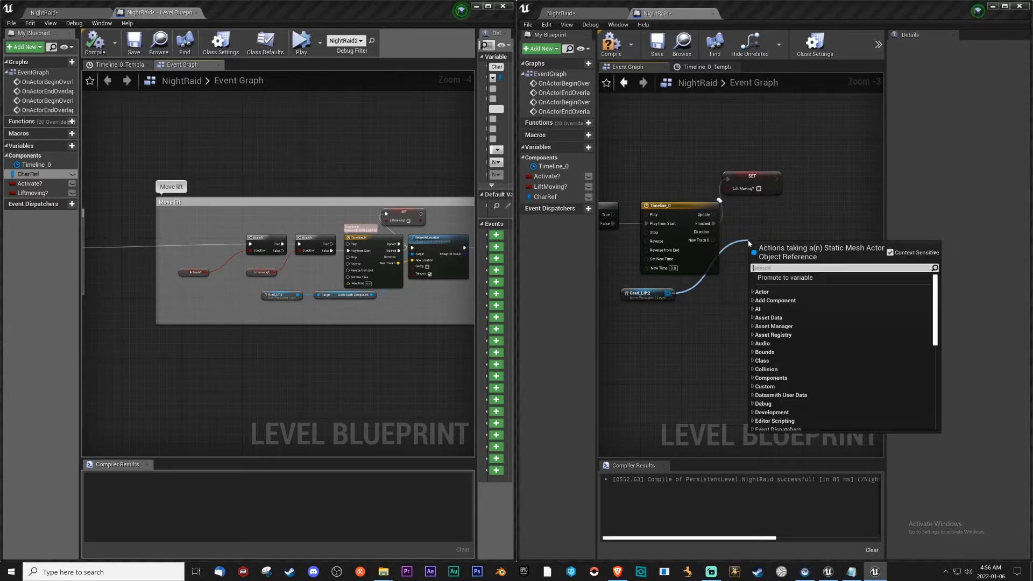
text(set w)
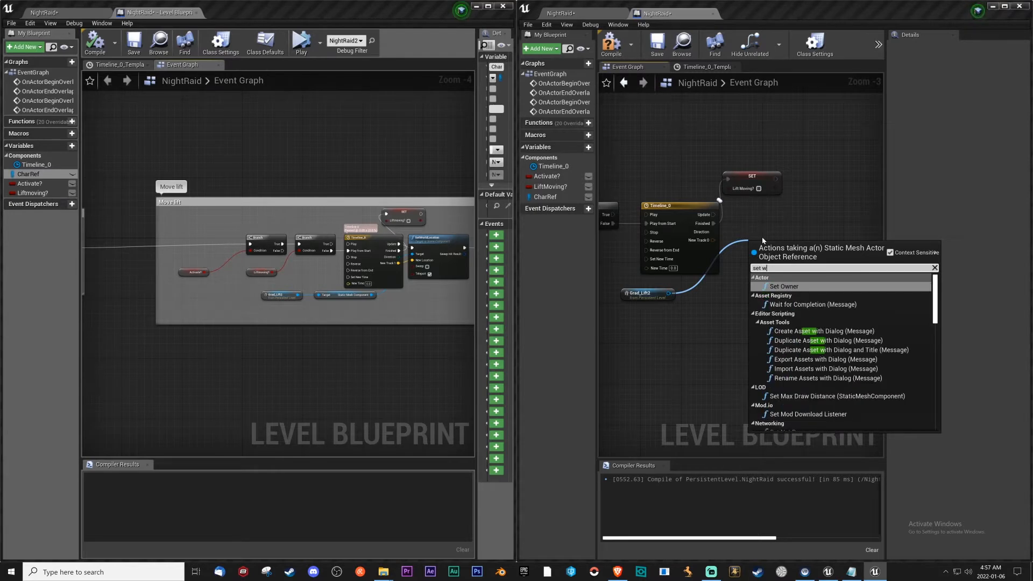
text(orld)
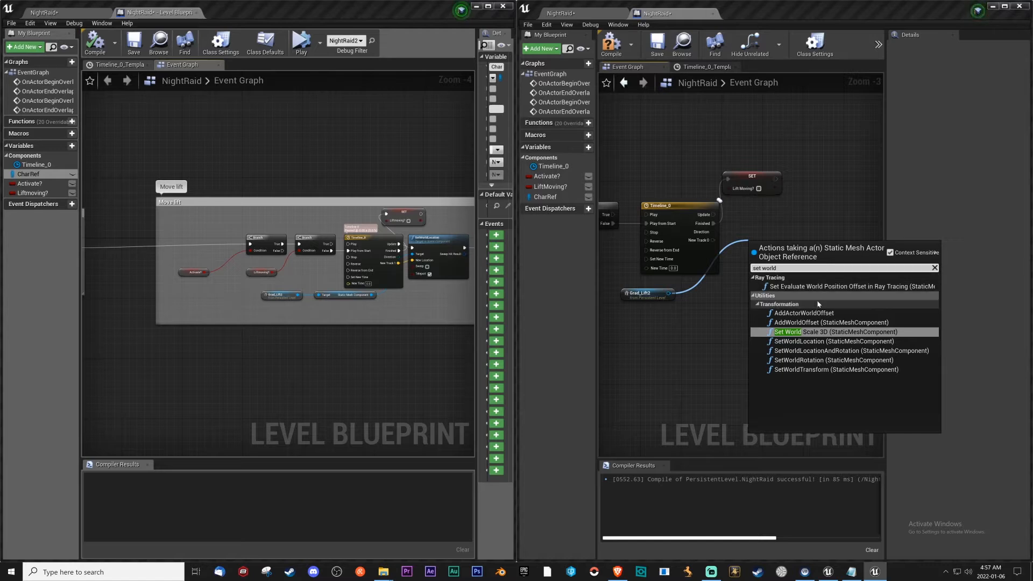
click(807, 341)
drag(725, 239, 714, 295)
click(744, 286)
drag(814, 282, 778, 215)
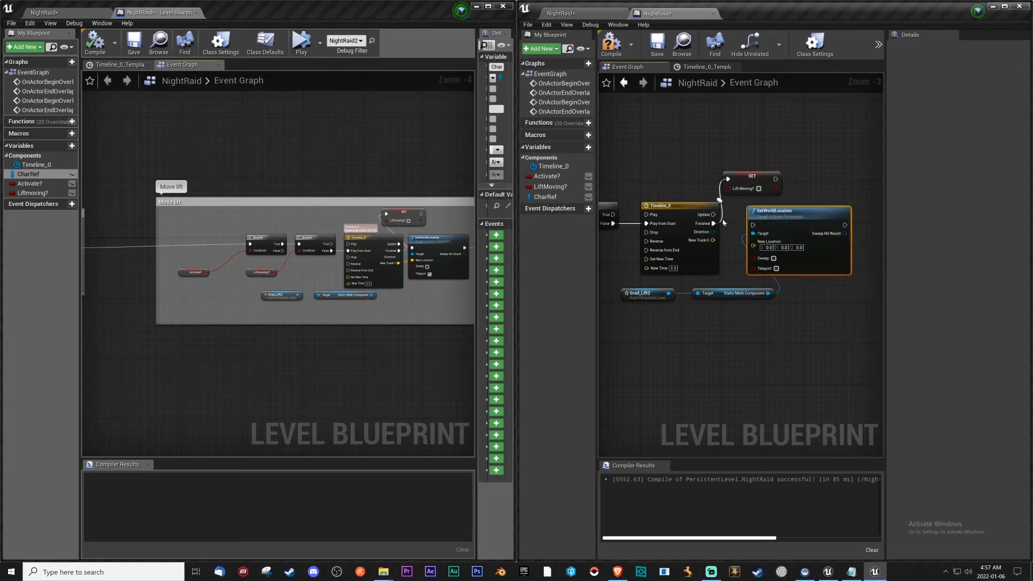
Connect the timeline's Update output to SetWorldLocation, align the two nodes and move the Set LiftMoving? node clear above them.
drag(713, 214, 754, 225)
drag(808, 259, 808, 248)
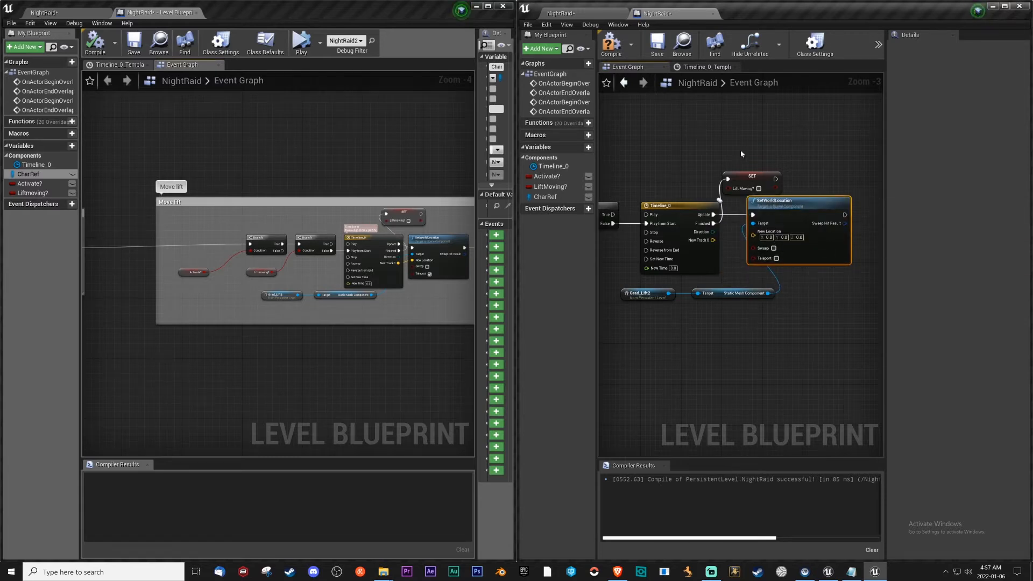
drag(742, 176, 725, 156)
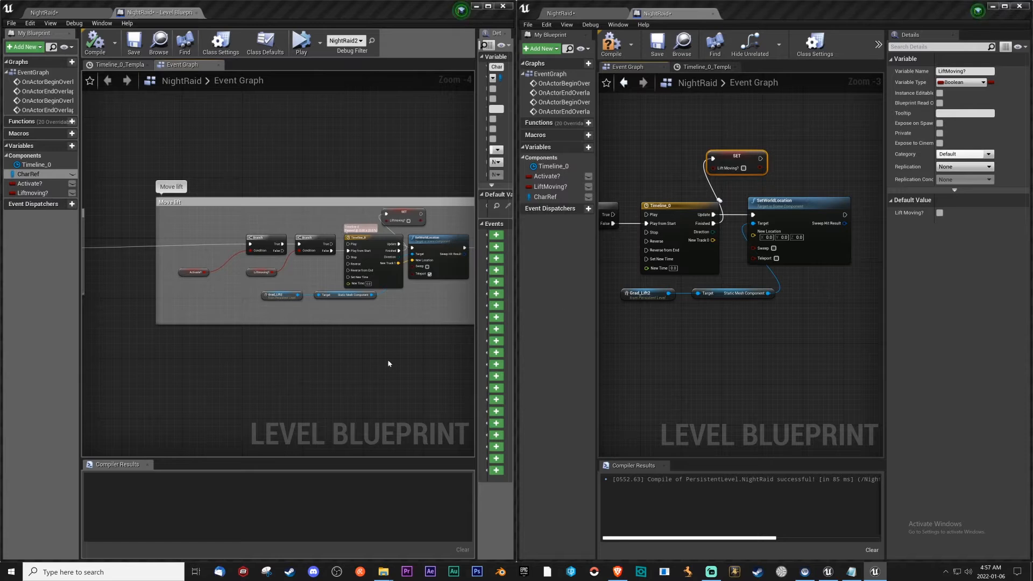
Add a Set LiftMoving? node with the value true, fed by SetWorldLocation's execution output and aligned beside it.
right_drag(391, 364, 287, 370)
right_drag(850, 301, 800, 303)
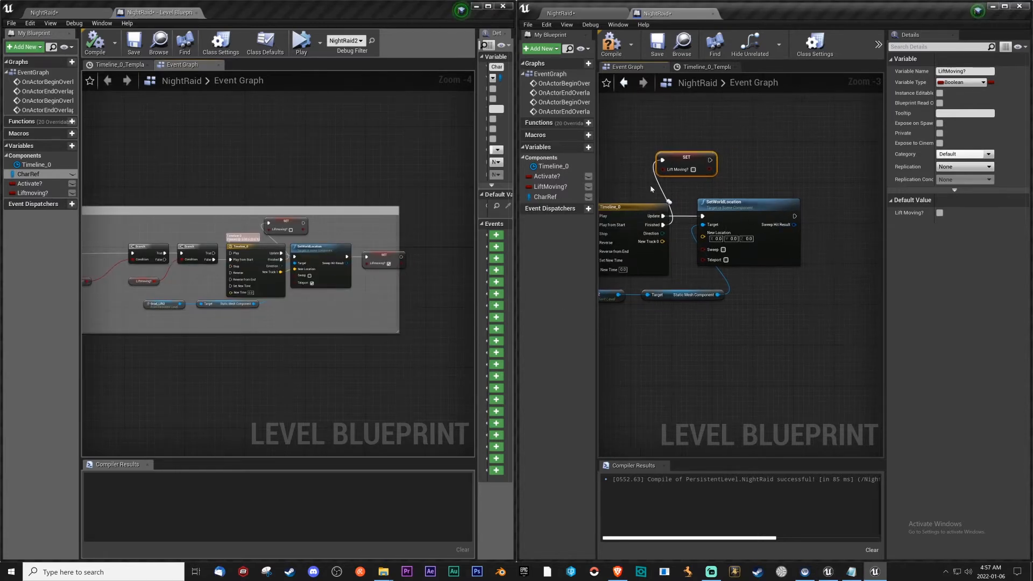
drag(547, 187, 709, 207)
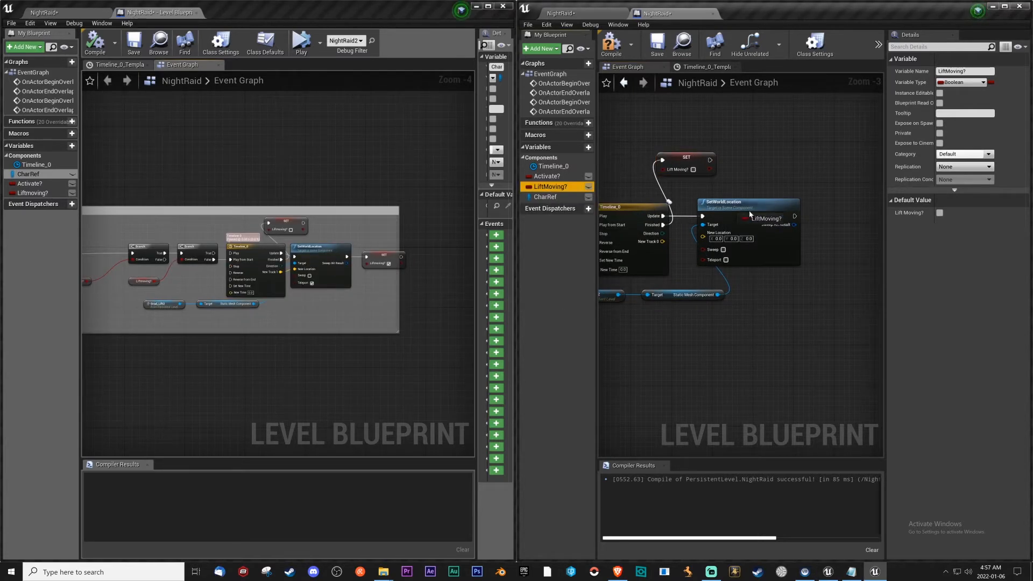
drag(824, 220, 825, 222)
click(844, 236)
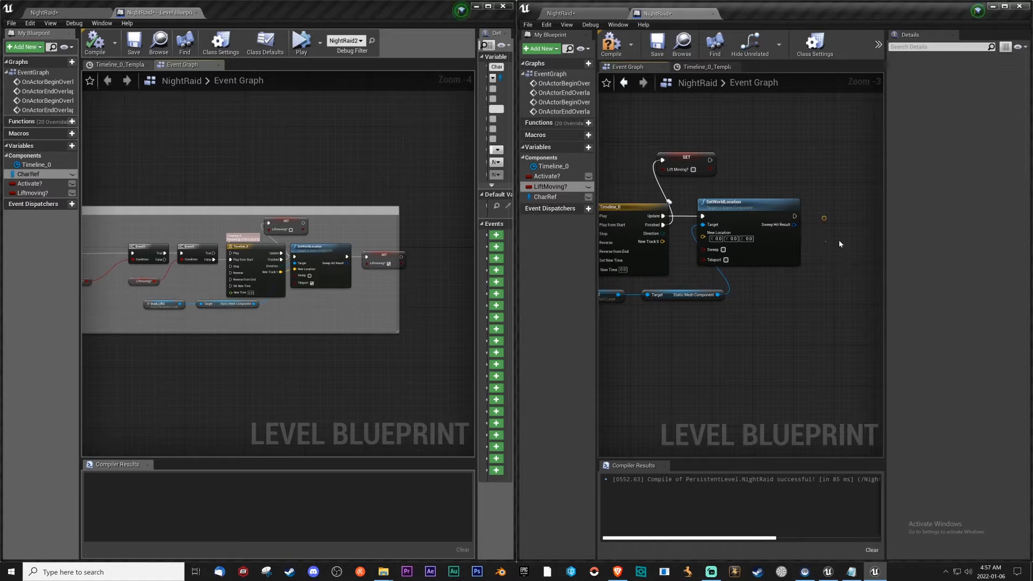
drag(829, 230, 830, 230)
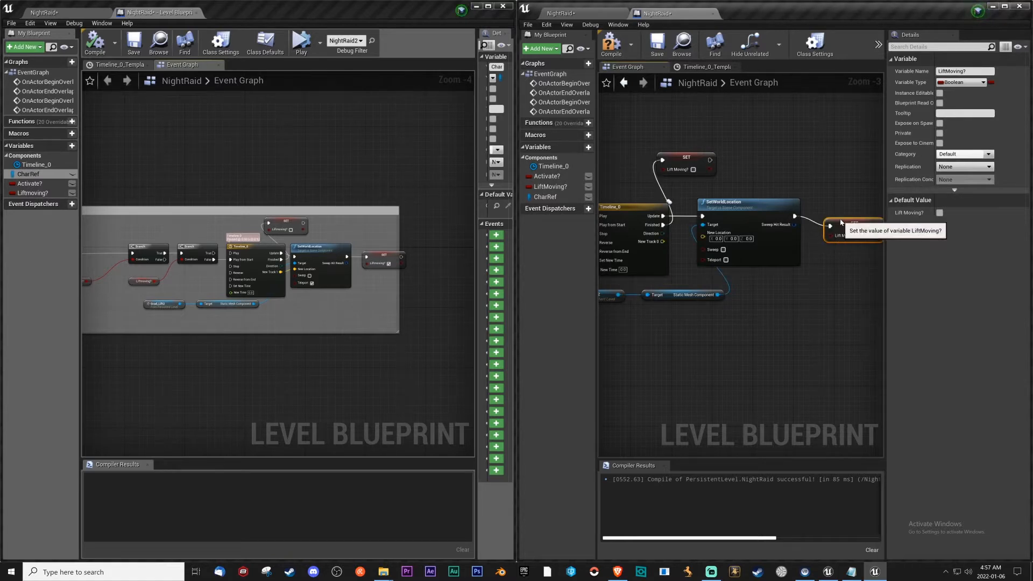
right_drag(822, 248, 755, 262)
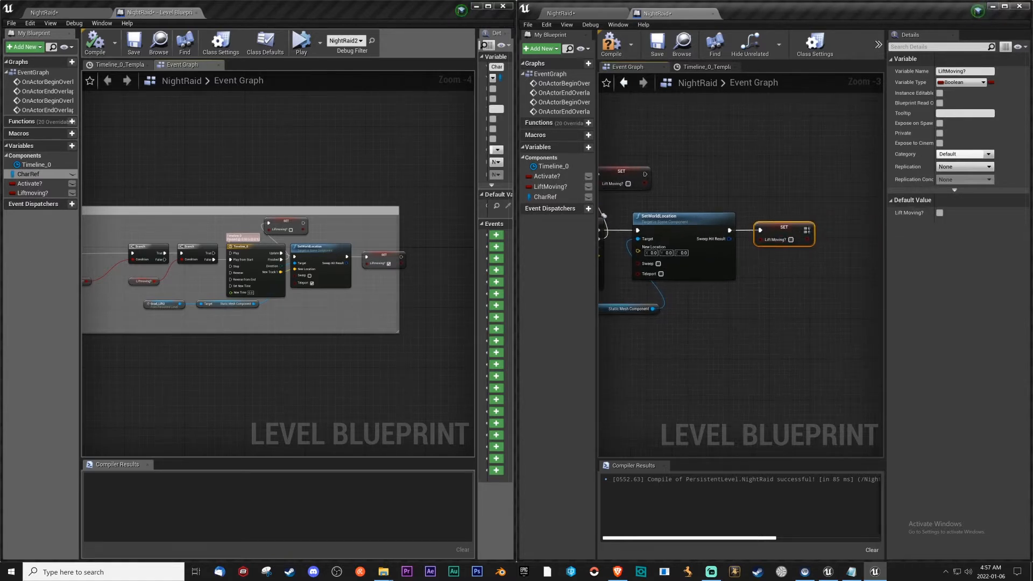
right_drag(751, 299, 802, 294)
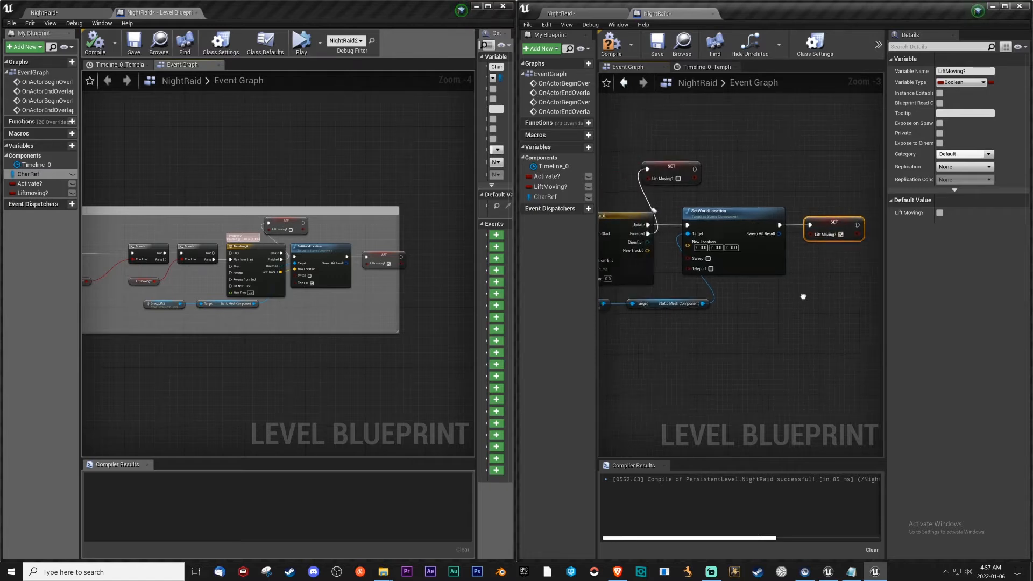
Connect the timeline's New Track 0 output to SetWorldLocation's New Location and enable Teleport on that node.
scroll(793, 291, down, 2)
right_drag(685, 311, 771, 318)
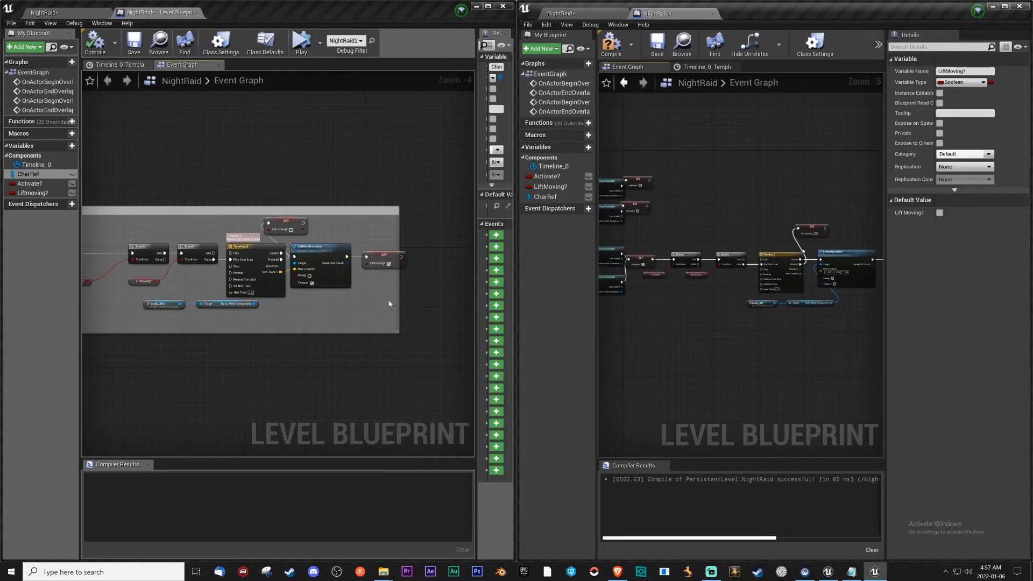
scroll(846, 282, up, 4)
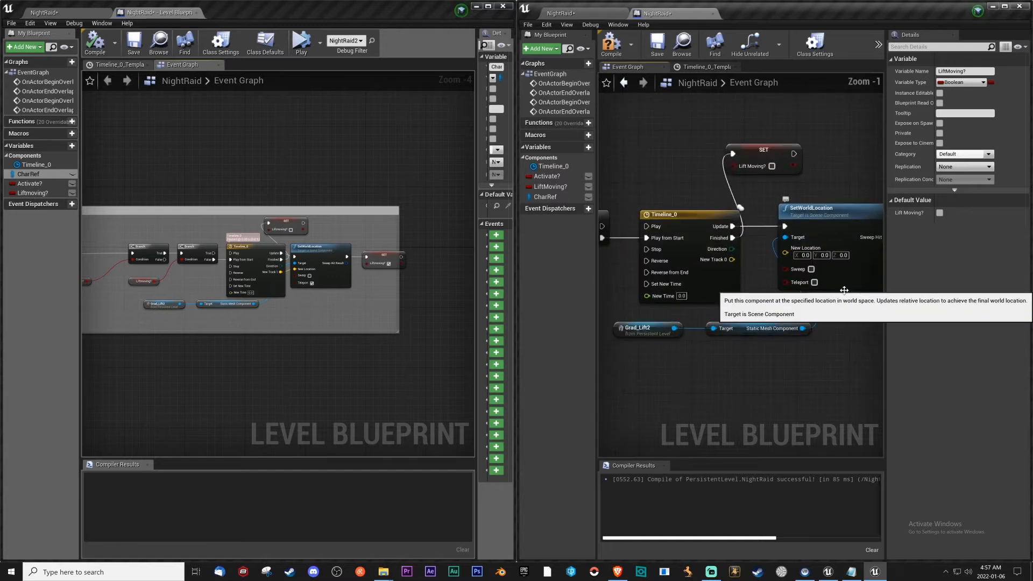
drag(730, 260, 787, 253)
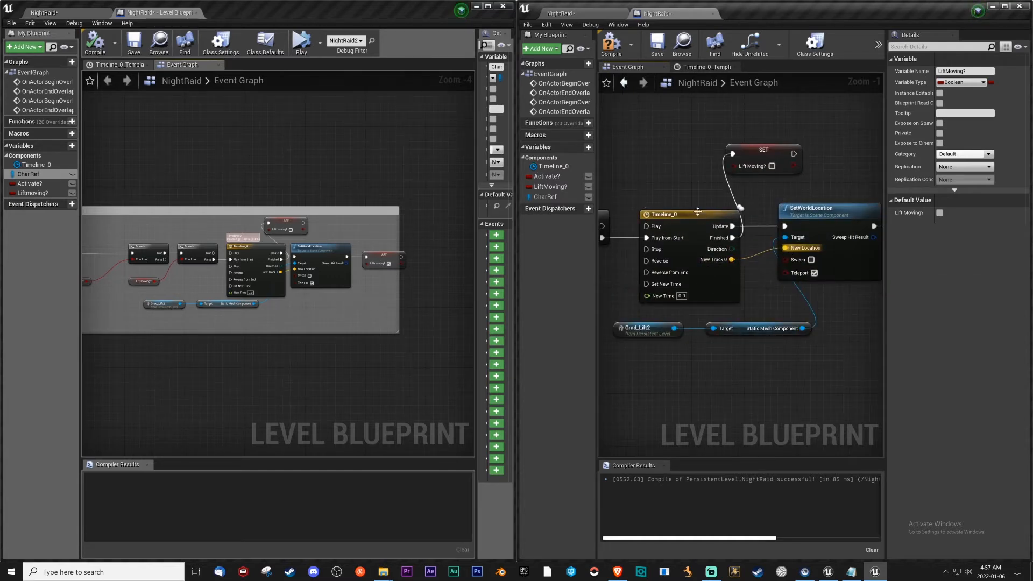
right_drag(771, 303, 743, 299)
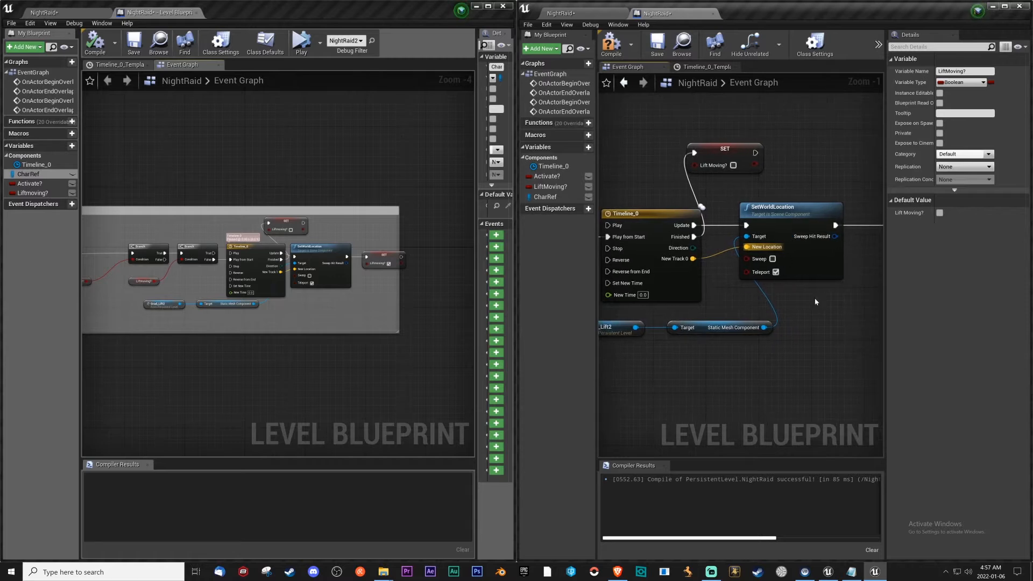
Adjust the position of the Grad_Lift2 reference node, and compile and save the mod's level blueprint.
right_drag(815, 302, 767, 297)
right_drag(670, 345, 757, 334)
drag(736, 314, 774, 313)
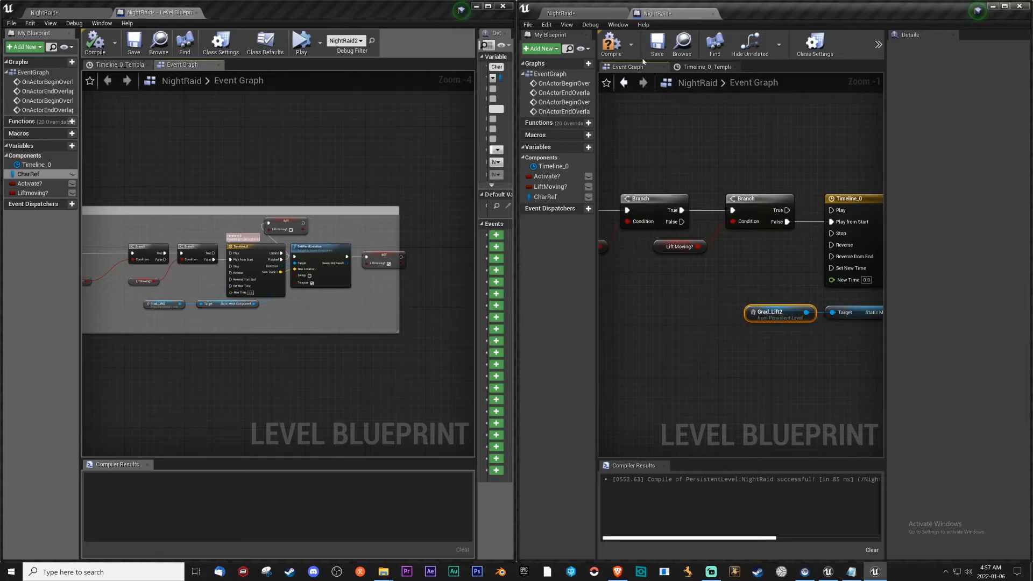
click(603, 45)
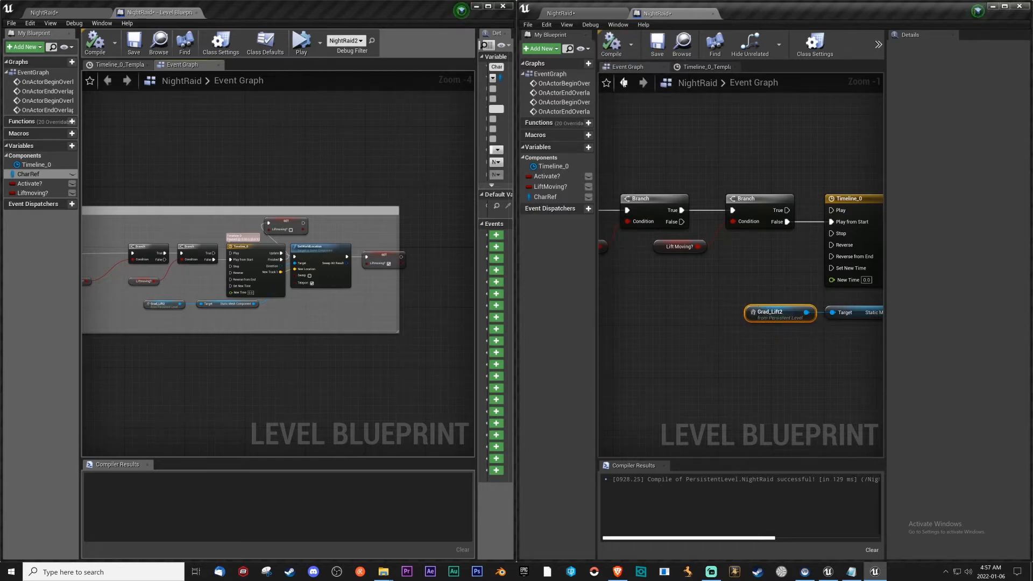
click(657, 51)
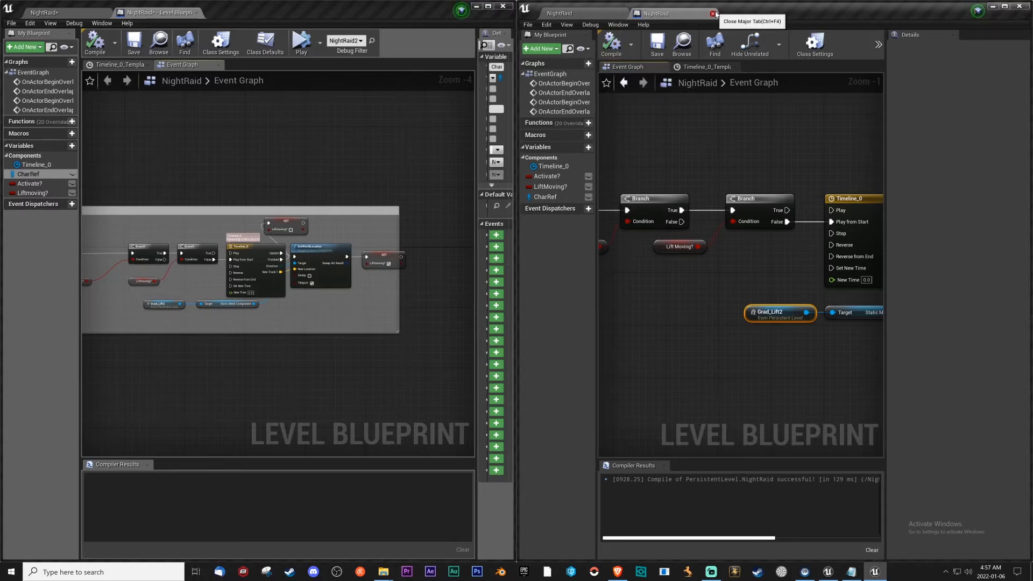
Space the three Set Activate? nodes away from their Cast To MordhauCharacter nodes so the wires run clear.
scroll(715, 132, down, 4)
right_drag(715, 167, 661, 200)
scroll(661, 201, up, 3)
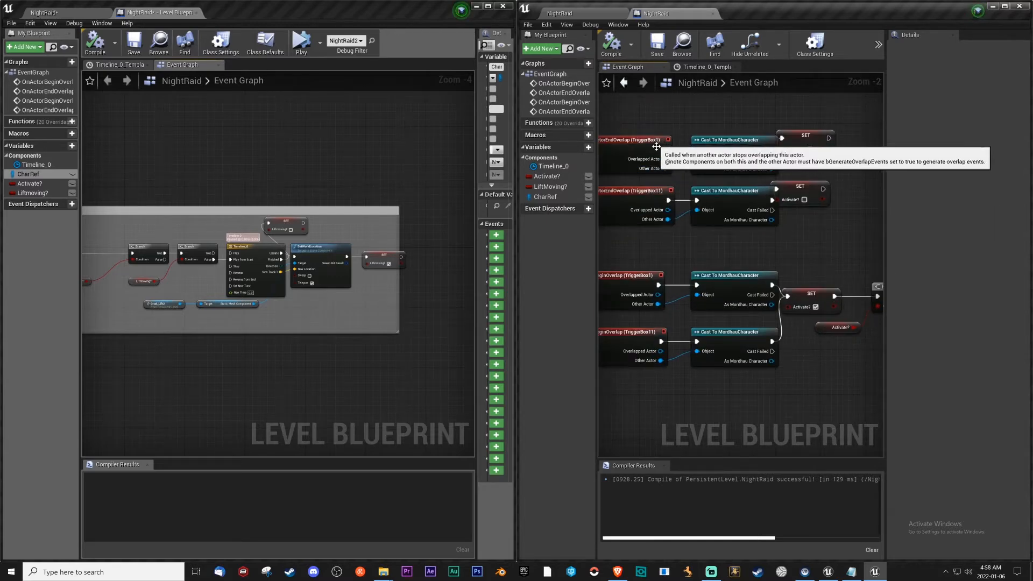
right_drag(754, 259, 726, 235)
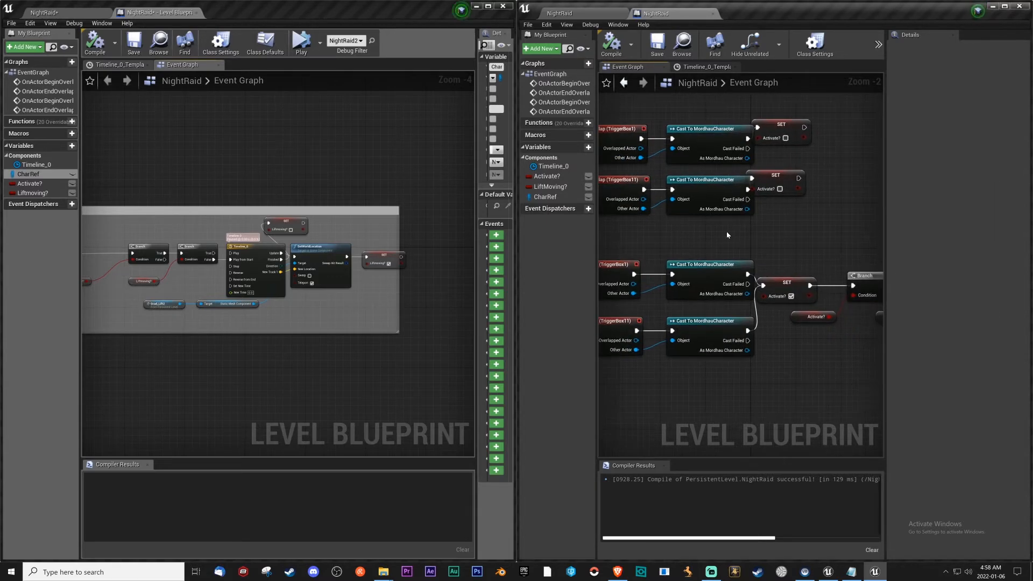
drag(776, 177, 810, 180)
drag(796, 133, 825, 144)
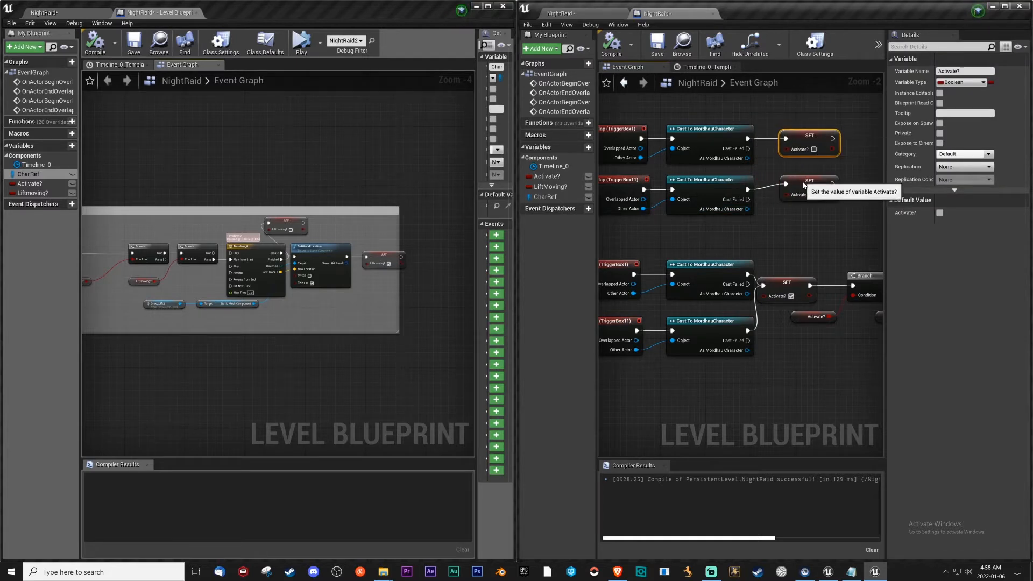
drag(798, 196, 798, 202)
right_drag(801, 303, 732, 286)
click(712, 266)
scroll(744, 298, down, 3)
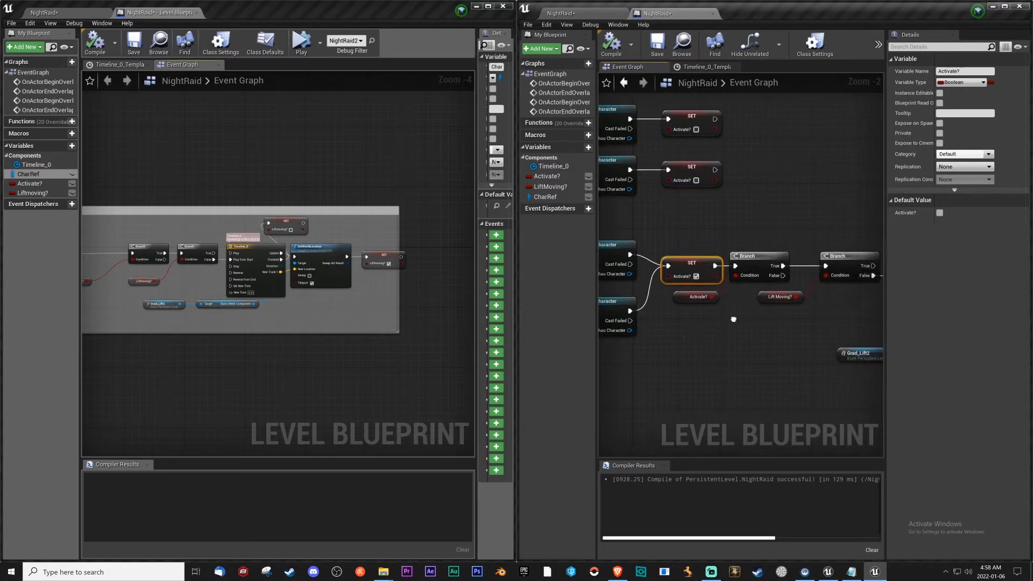
scroll(744, 298, down, 1)
right_drag(776, 327, 733, 325)
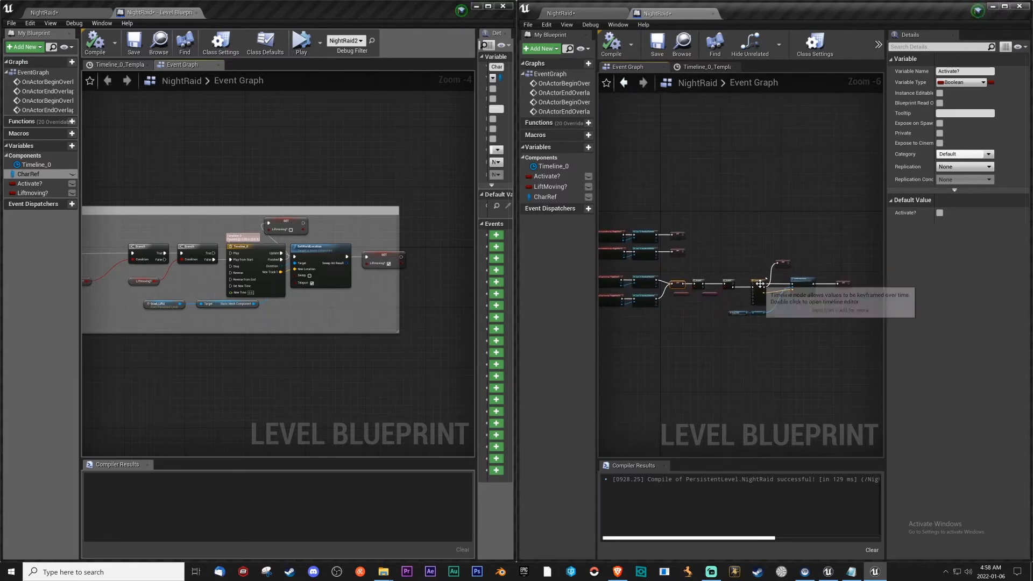
scroll(804, 308, up, 2)
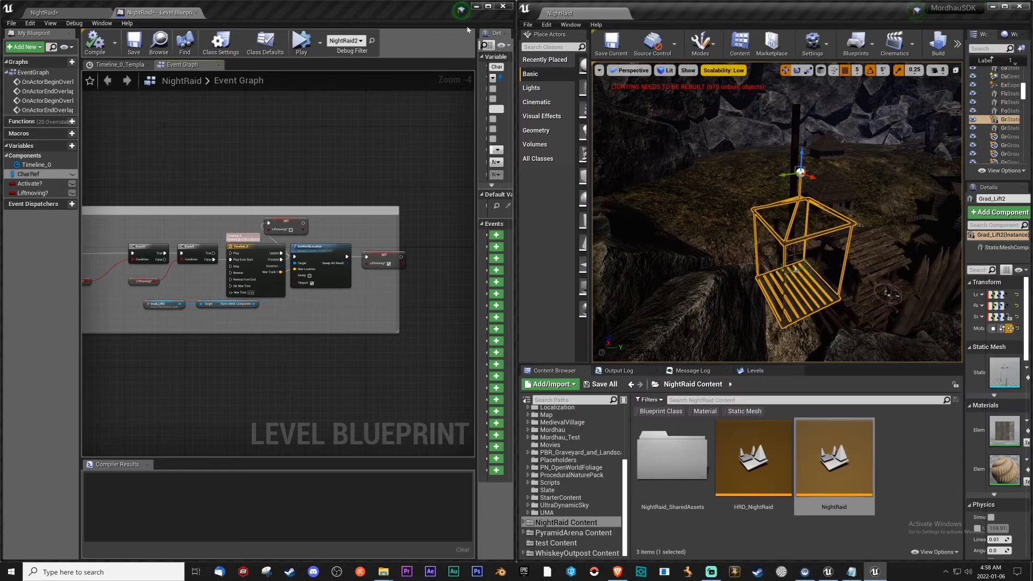
Close the source NightRaid project's editor without saving its level, and maximize the mod editor's window.
click(505, 6)
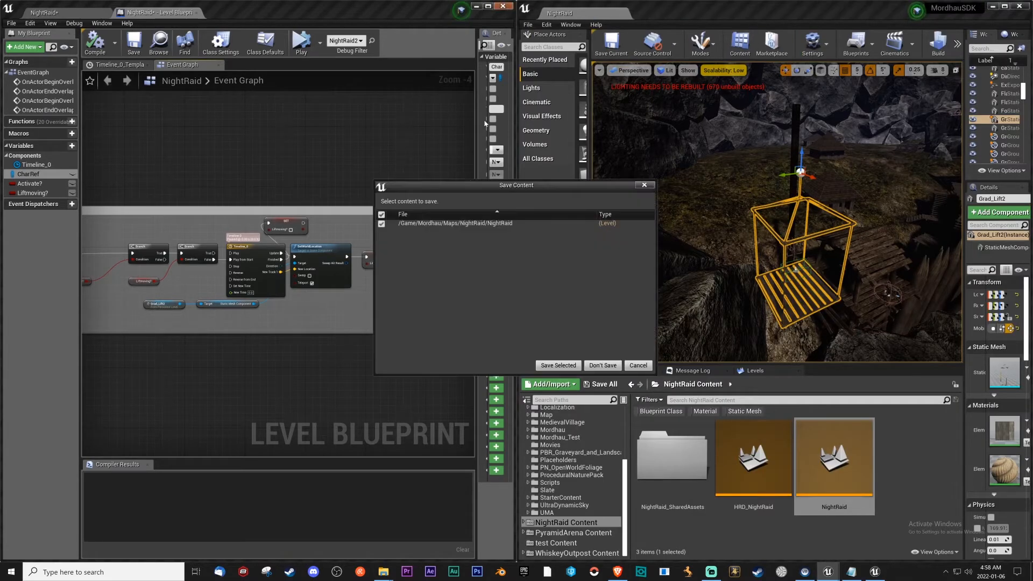
click(602, 366)
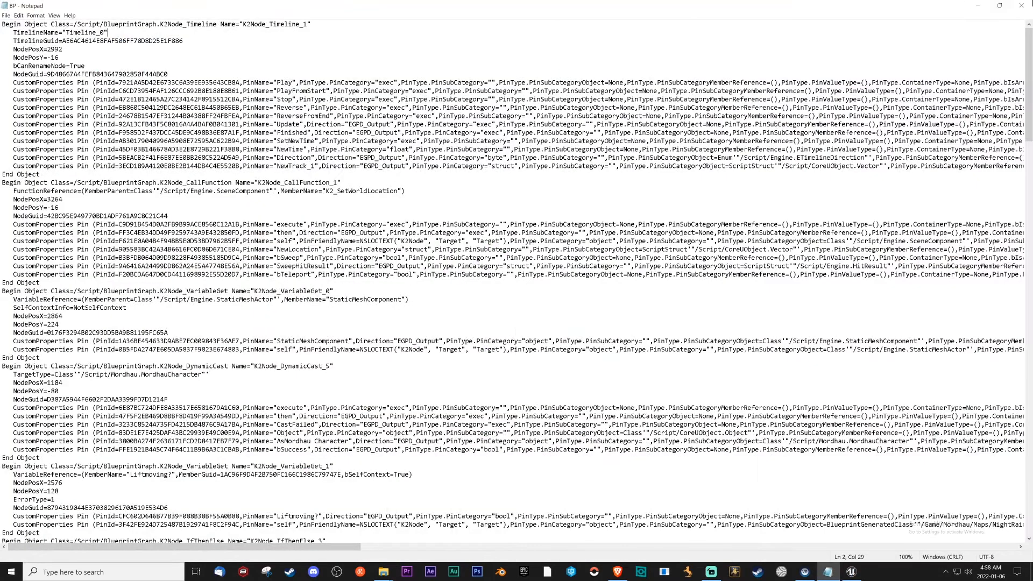
click(1009, 7)
click(1004, 7)
Playtest the NightRaid level in the editor, end the session, and inspect the area around Grad_Lift2.
right_drag(635, 177, 745, 211)
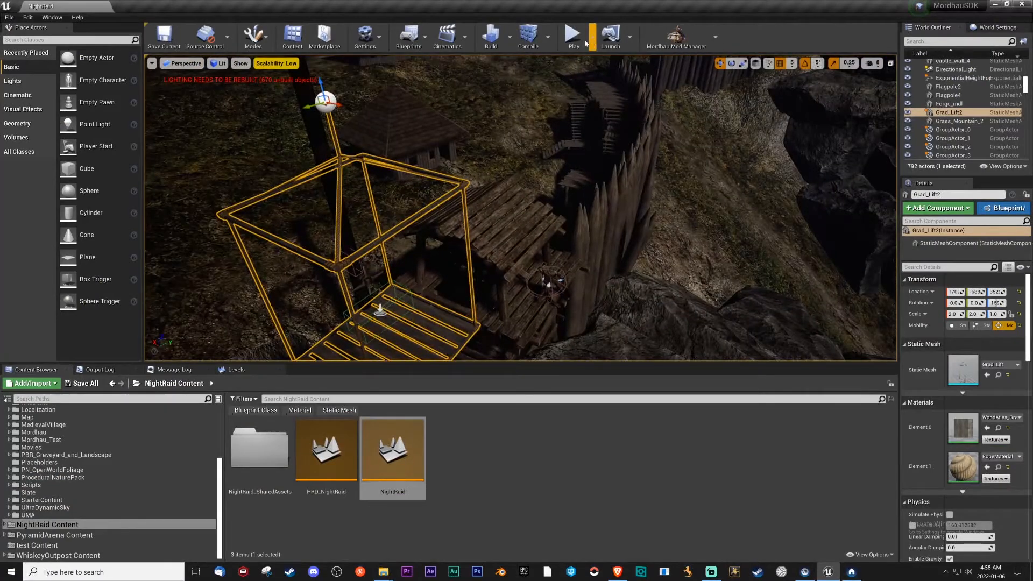
click(573, 35)
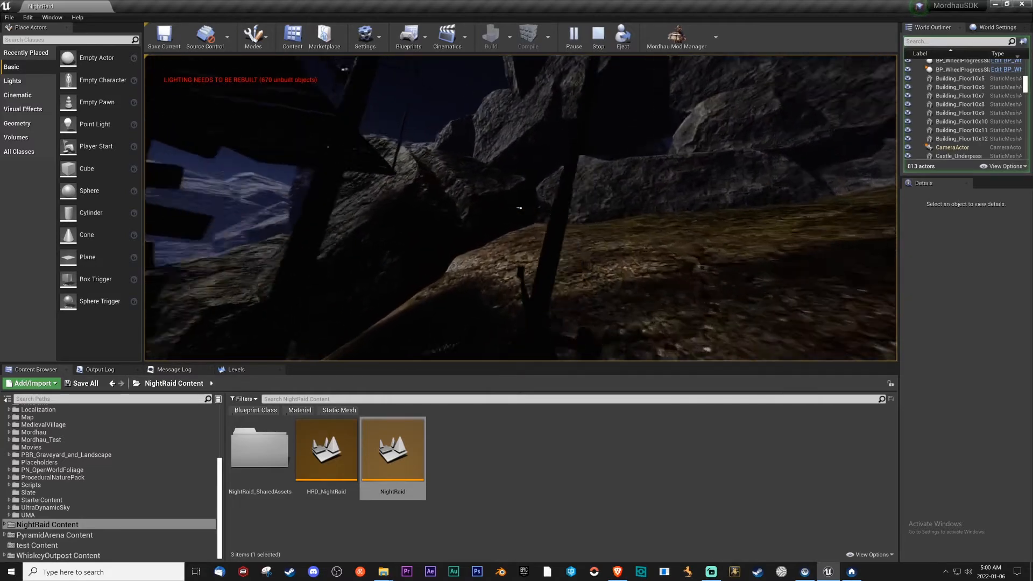
key(Escape)
right_drag(521, 208, 554, 334)
key(w)
key(s)
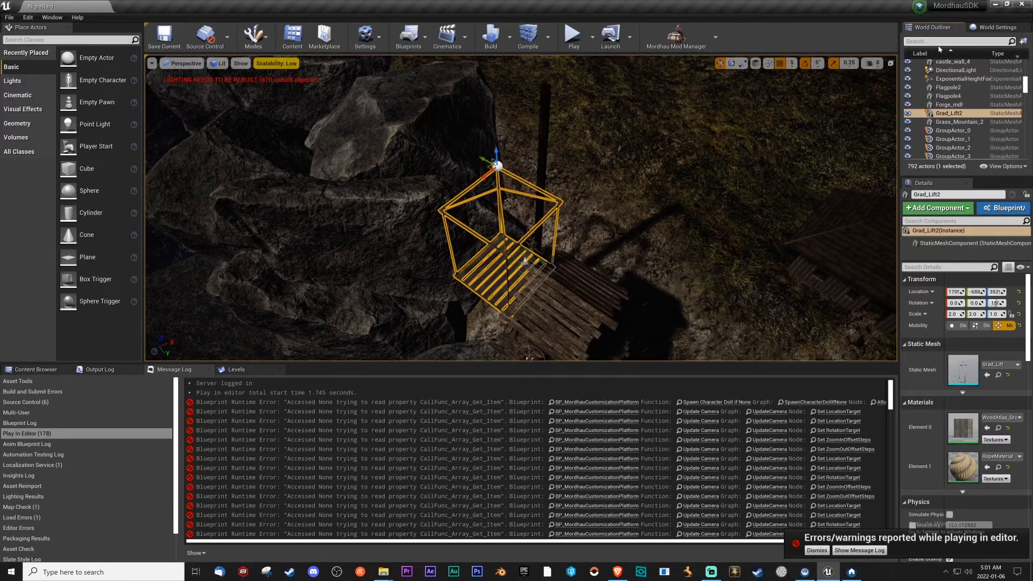
Filter the World Outliner for "mordhau", check the NightRaid level's sublevels, and open the HRD_NightRaid level.
text(mordhau)
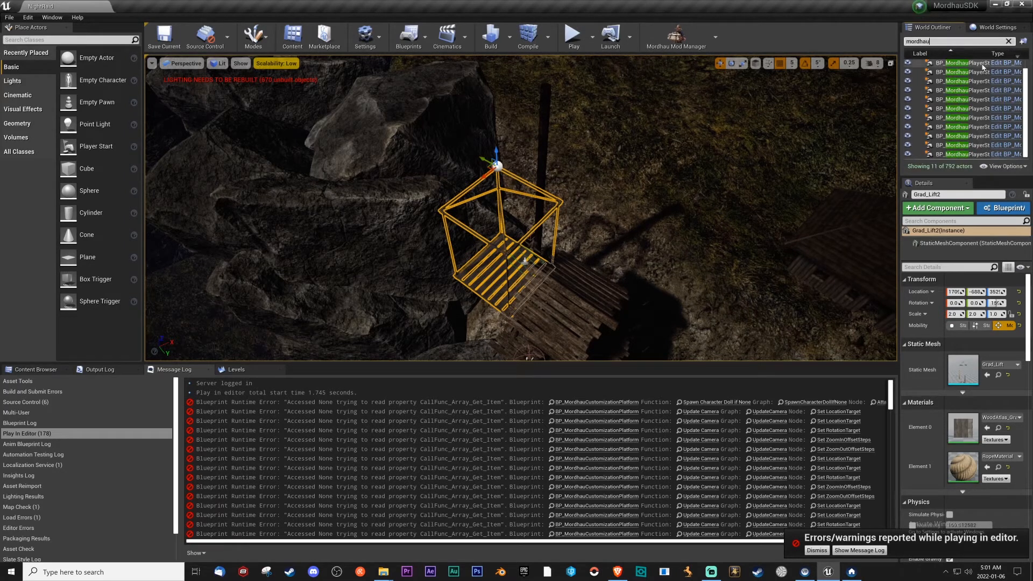
click(983, 63)
scroll(979, 101, up, 1)
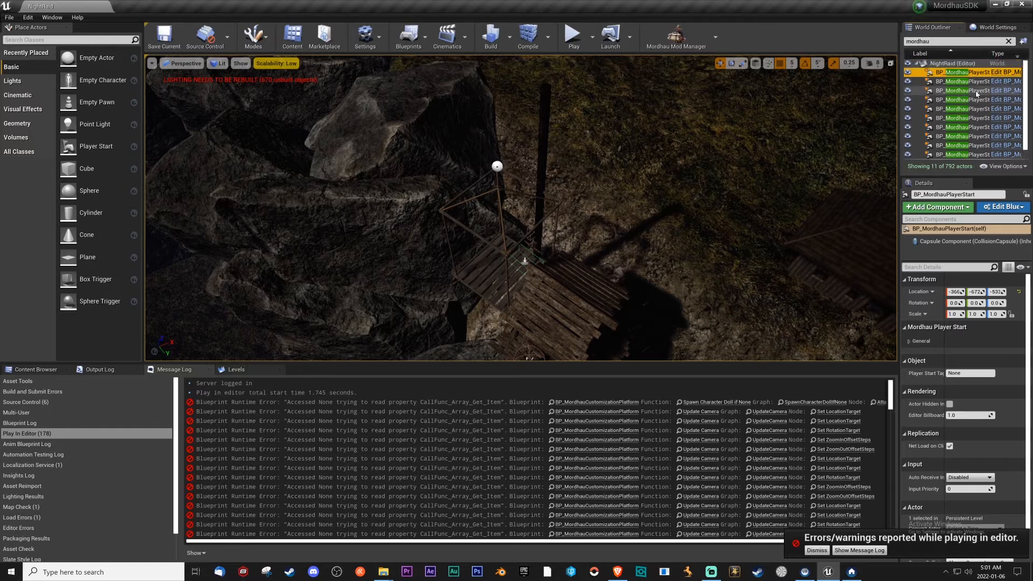
shift+click(963, 154)
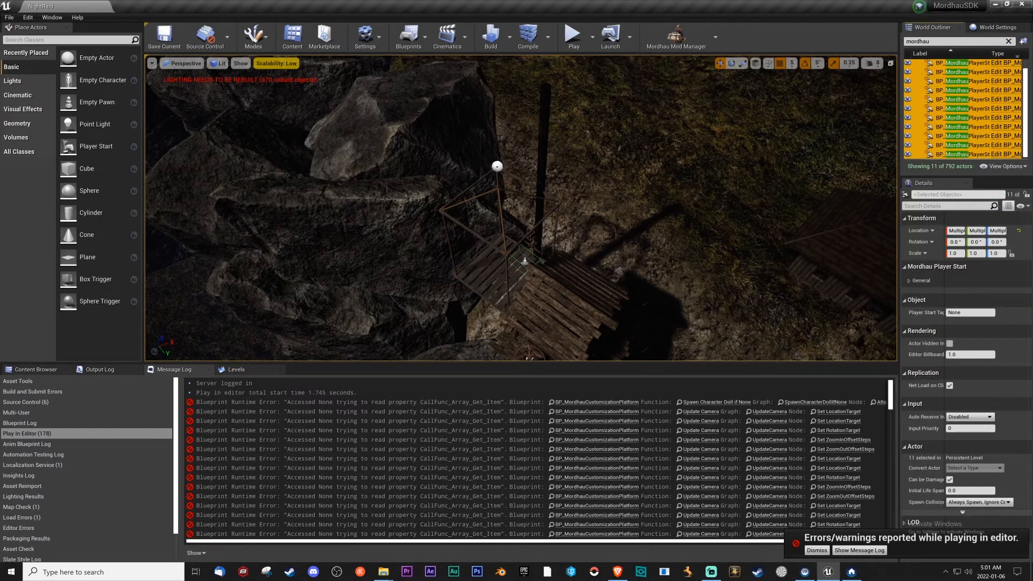
click(235, 370)
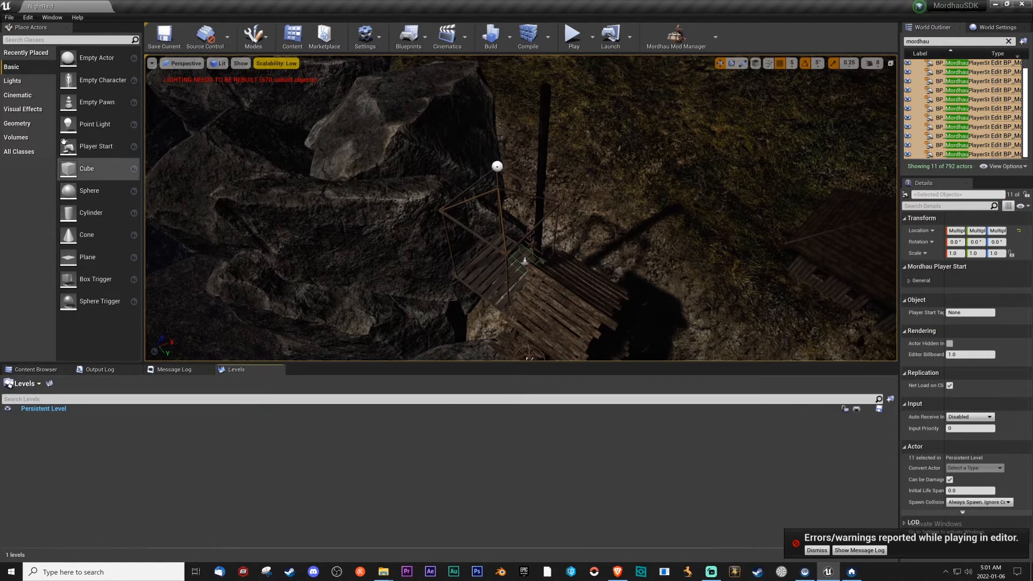
click(18, 370)
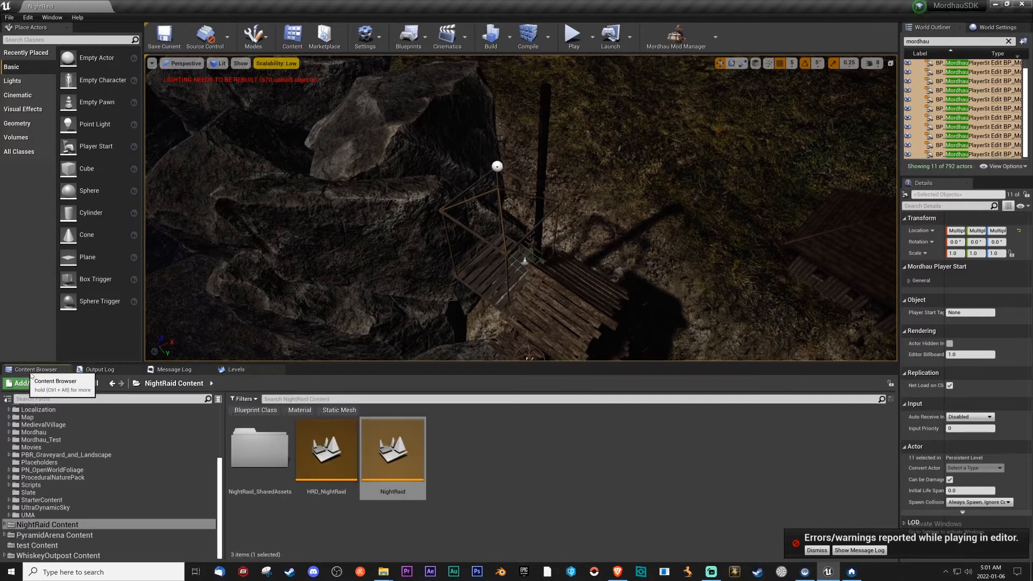
double_click(341, 465)
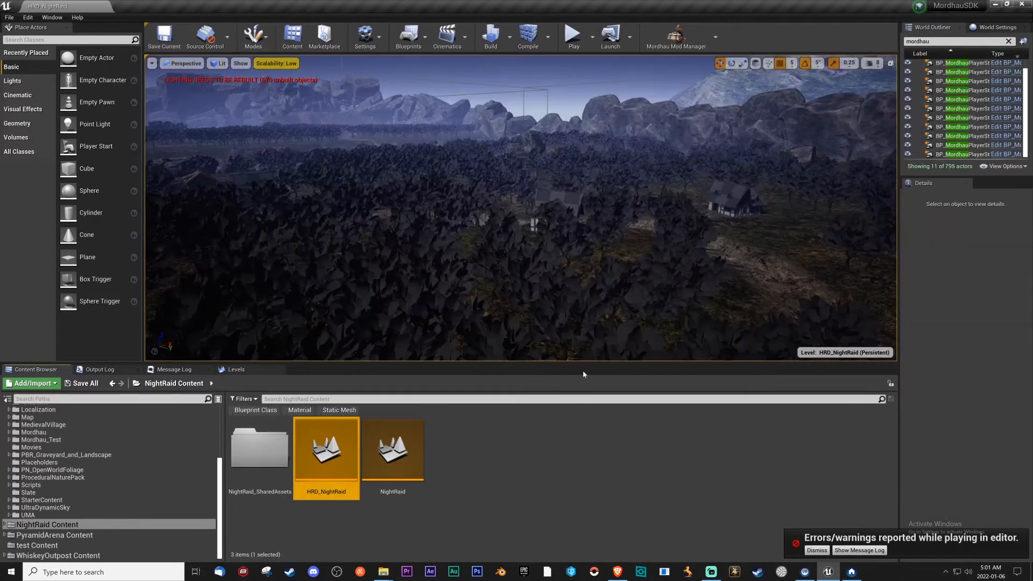
Move every BP_MordhauPlayerStart except BP_MordhauPlayerStart12 from the NightRaid sublevel into the persistent HRD_NightRaid level.
click(956, 63)
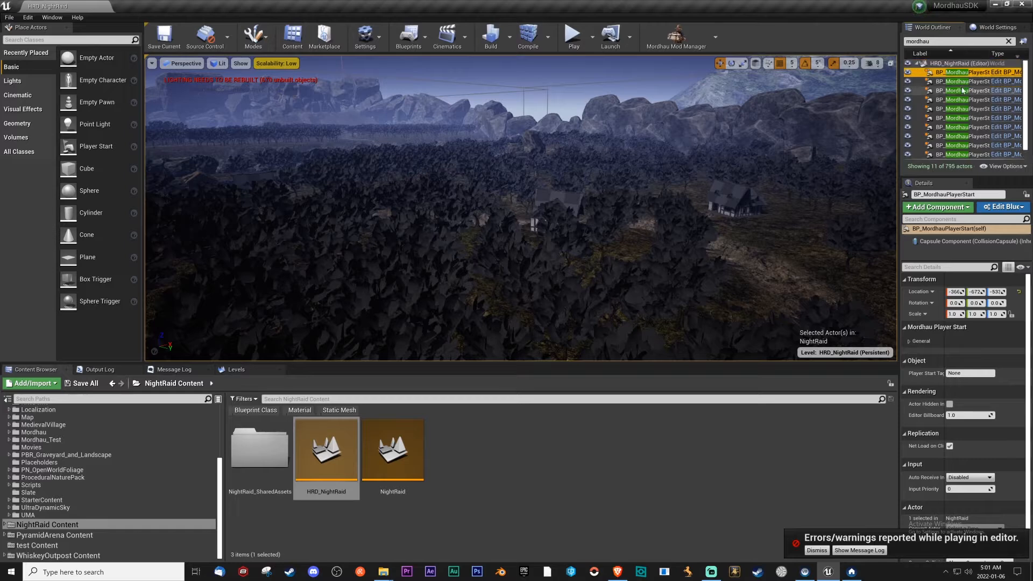
shift+click(961, 147)
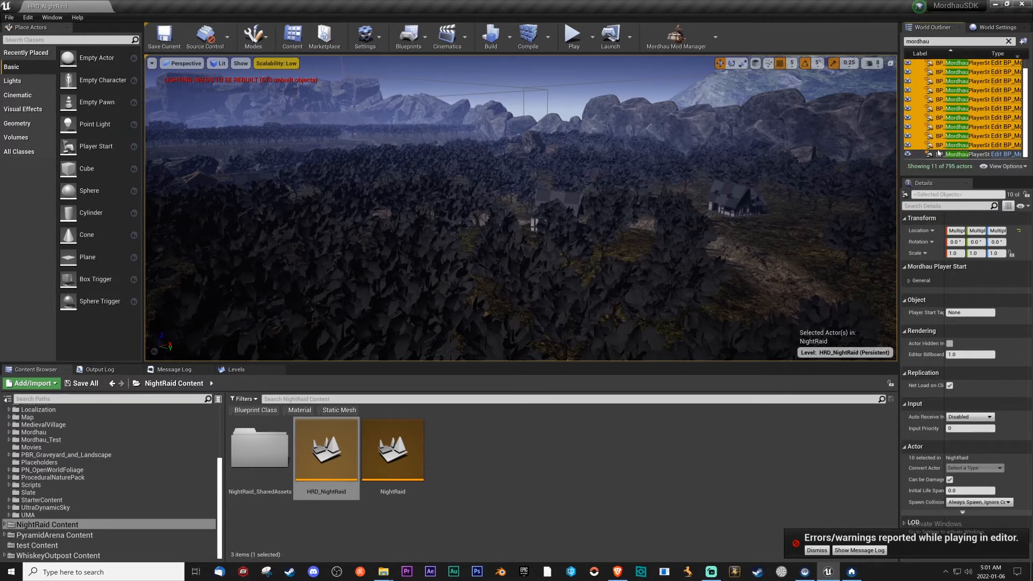
click(237, 369)
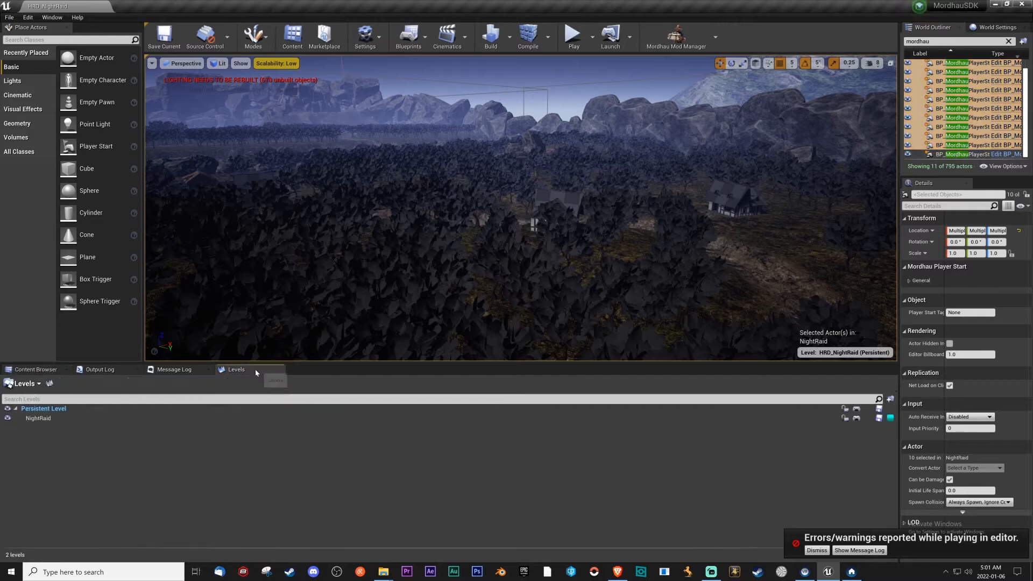
right_click(963, 145)
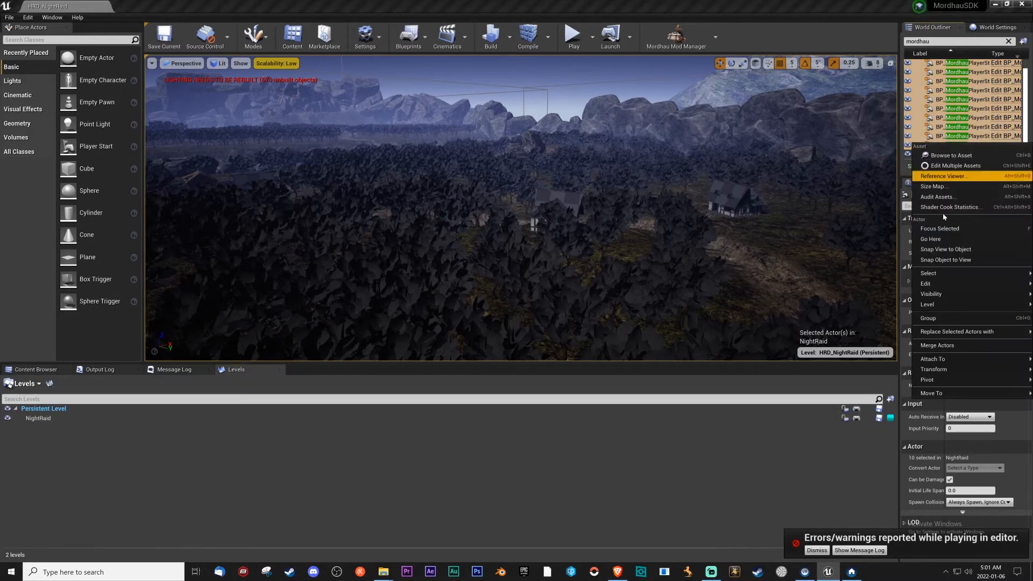
mouse_move(937, 308)
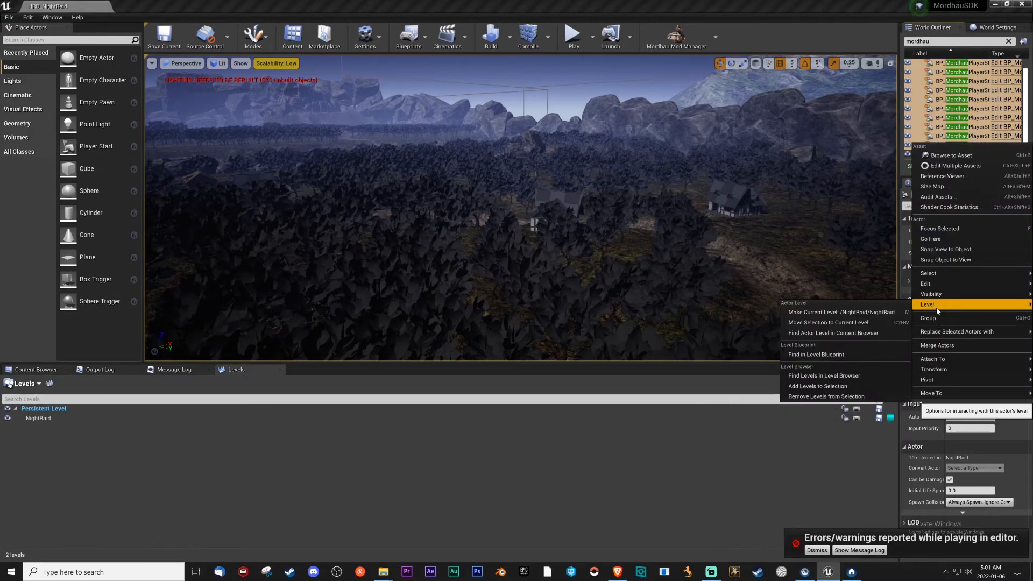
click(837, 323)
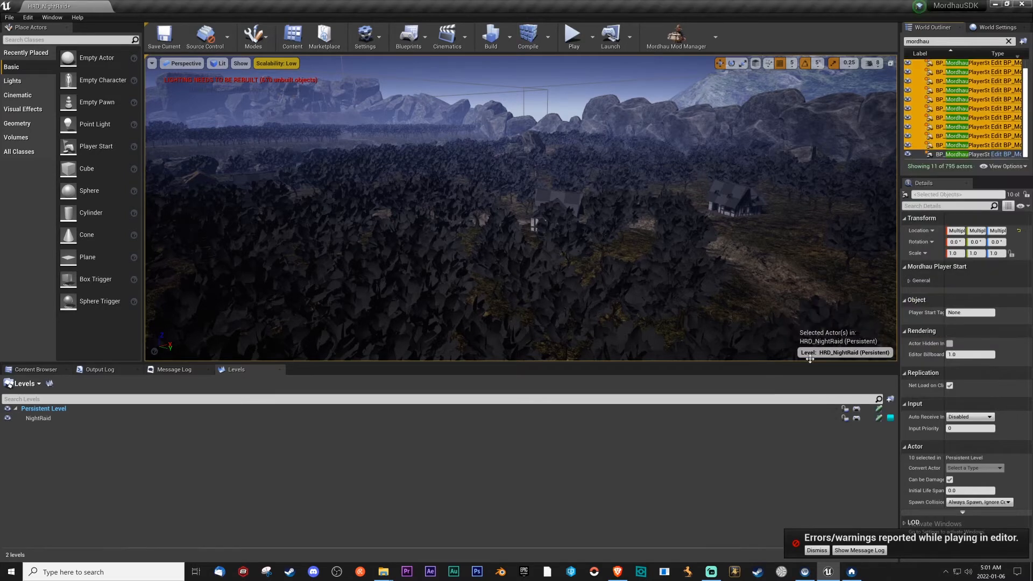
Make NightRaid the current level and remove BP_MordhauPlayerStart12 from its original spot for reuse near the lift.
click(955, 154)
click(30, 419)
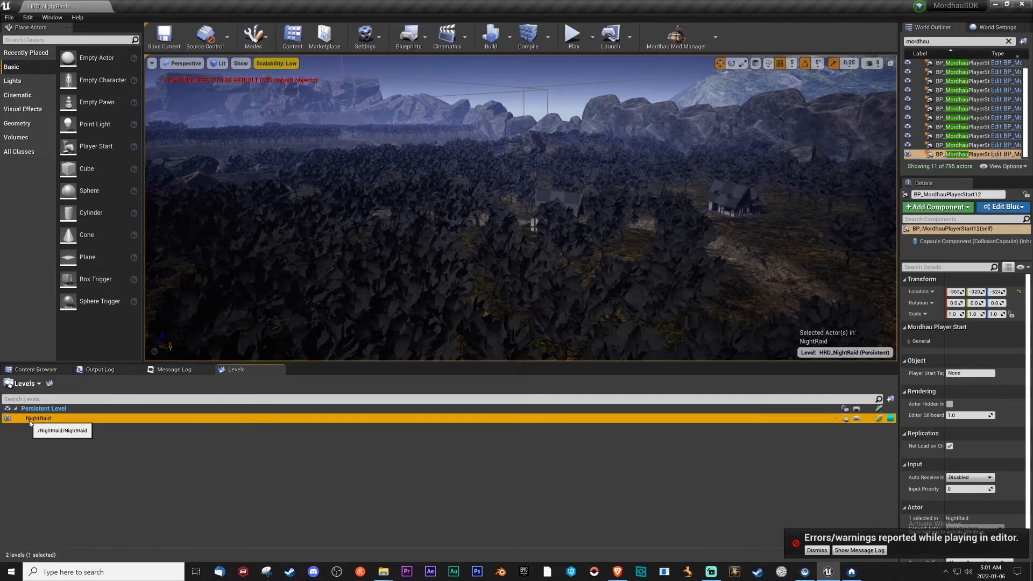
double_click(957, 155)
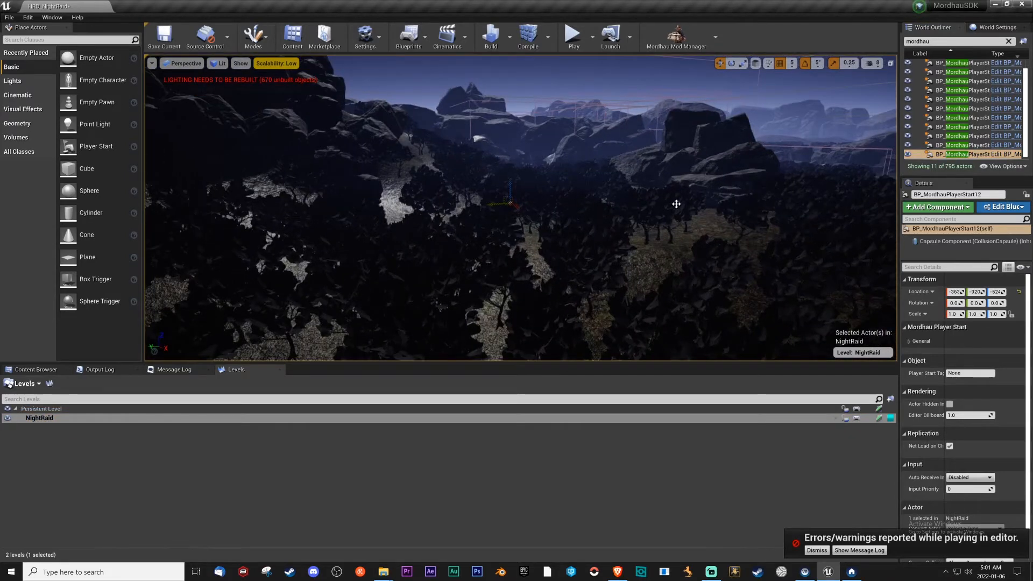
key(Delete)
Lower the camera speed to 4 and place BP_MordhauPlayerStart12 on the wooden watchtower's platform beside the palisade.
right_drag(676, 204, 614, 232)
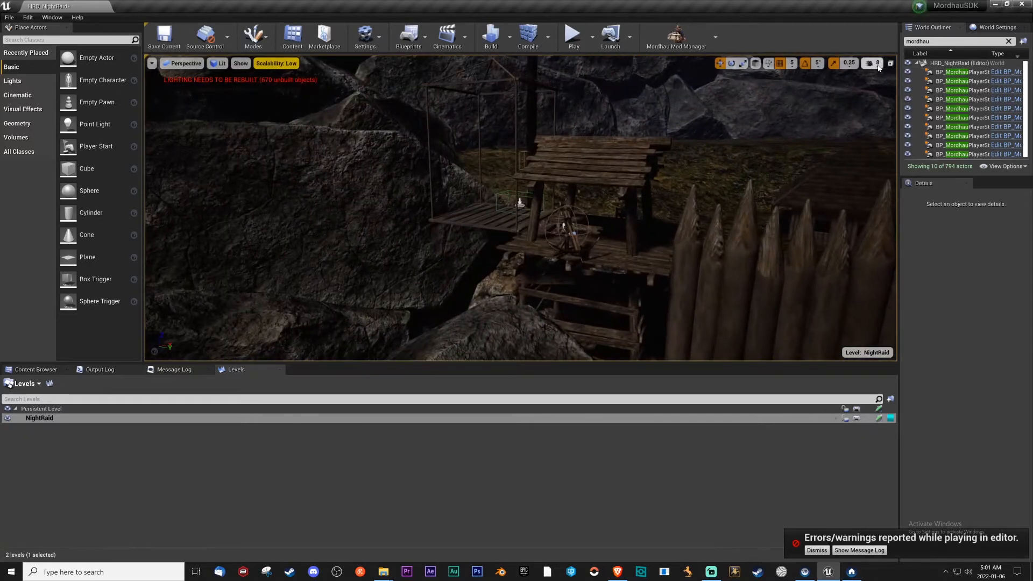
click(872, 63)
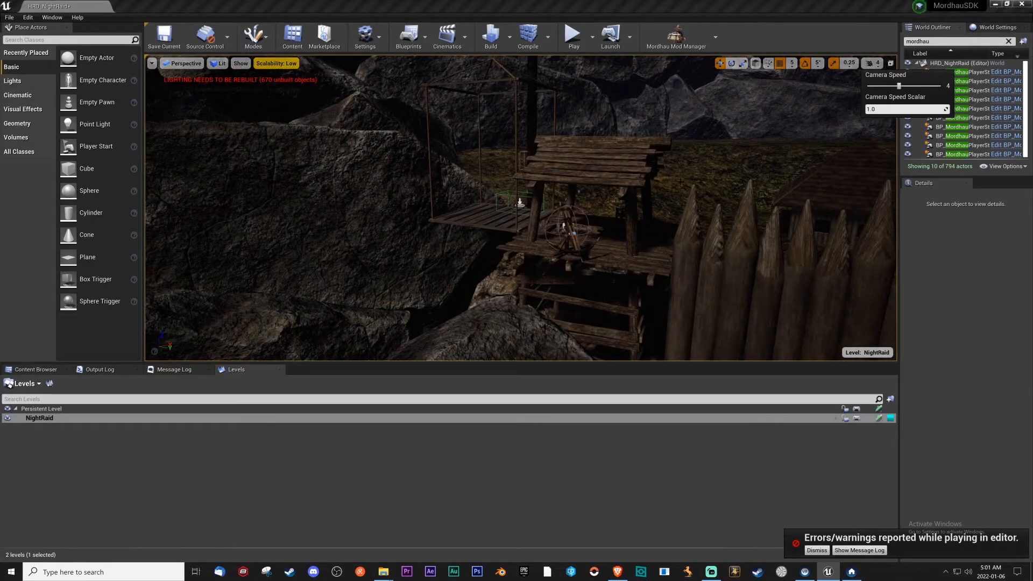
click(647, 245)
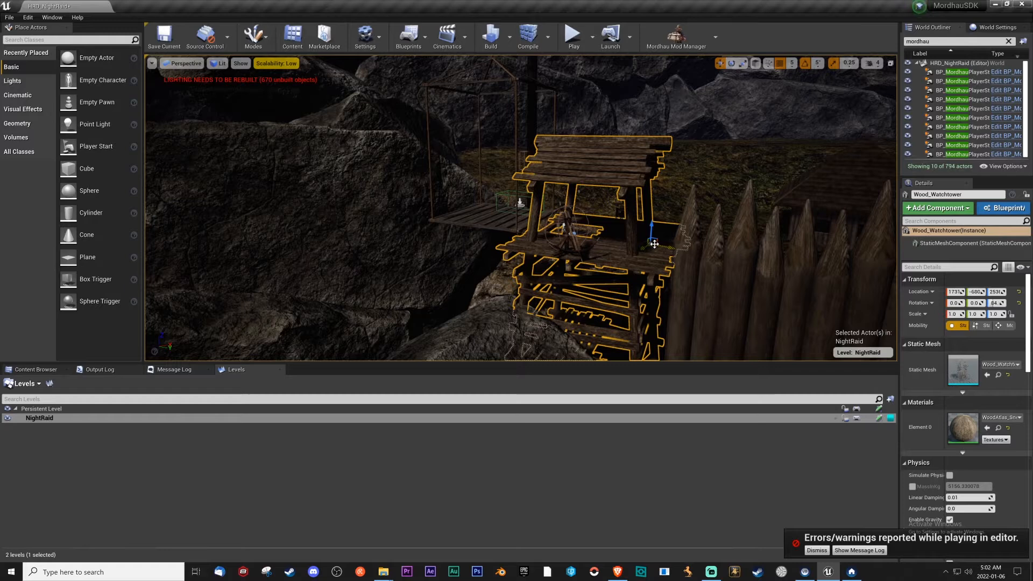
click(655, 237)
right_drag(660, 194, 682, 202)
key(w)
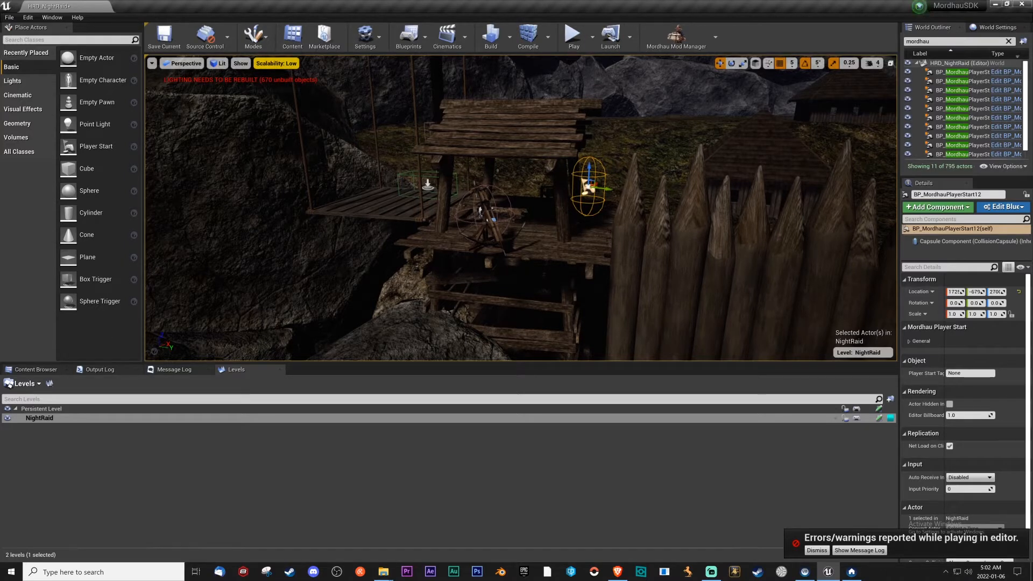
Search all project content for "ladder" and place a BP_Ladder at the wooden watchtower.
click(51, 369)
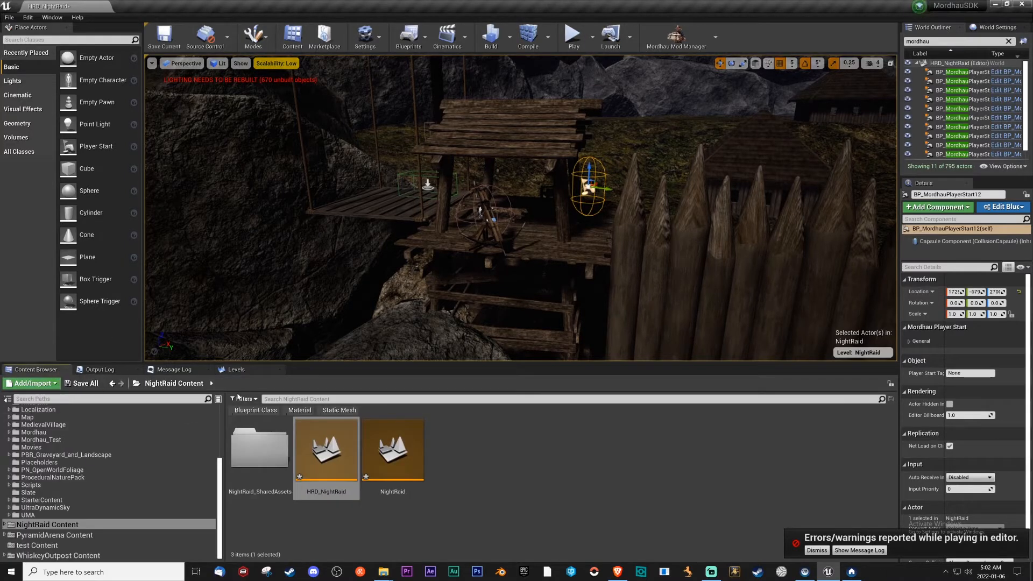
scroll(97, 457, up, 5)
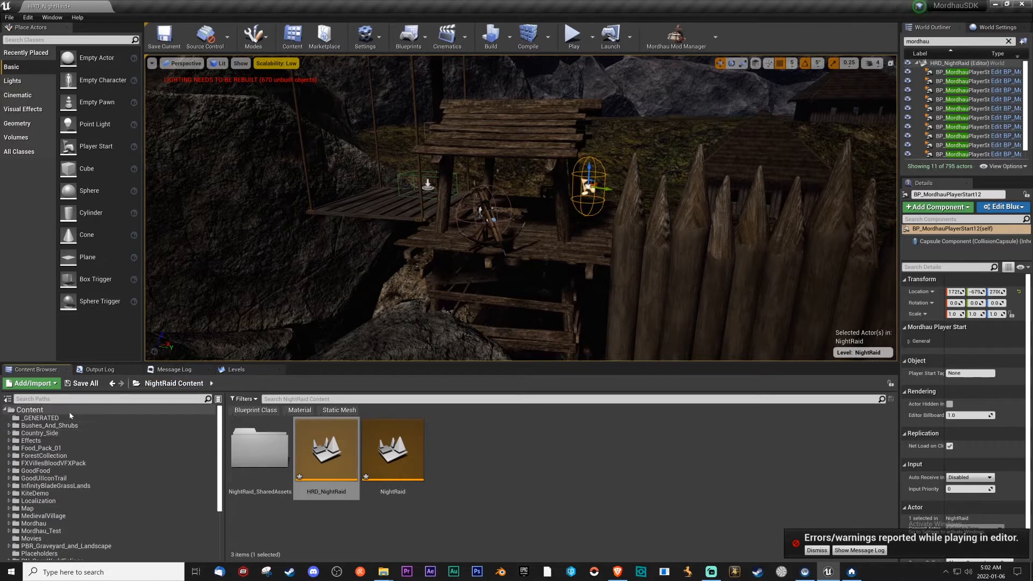
click(69, 410)
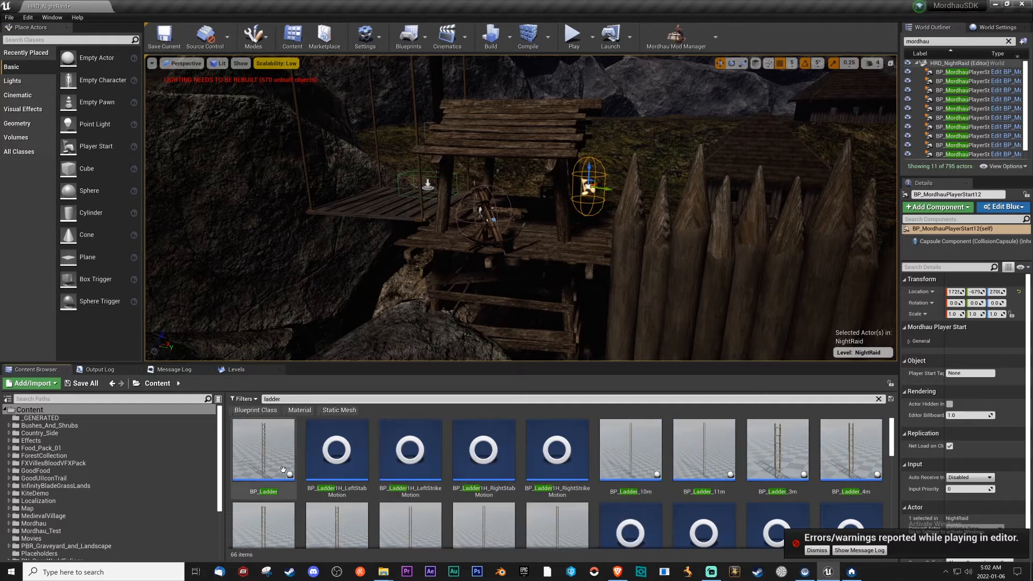
key(w)
right_drag(488, 300, 482, 352)
drag(269, 456, 487, 304)
Move, turn and tilt the BP_Ladder so it leans against the watchtower platform, working in the unlit view.
mouse_move(487, 304)
right_down()
mouse_move(482, 242)
mouse_move(482, 322)
right_up()
key(s)
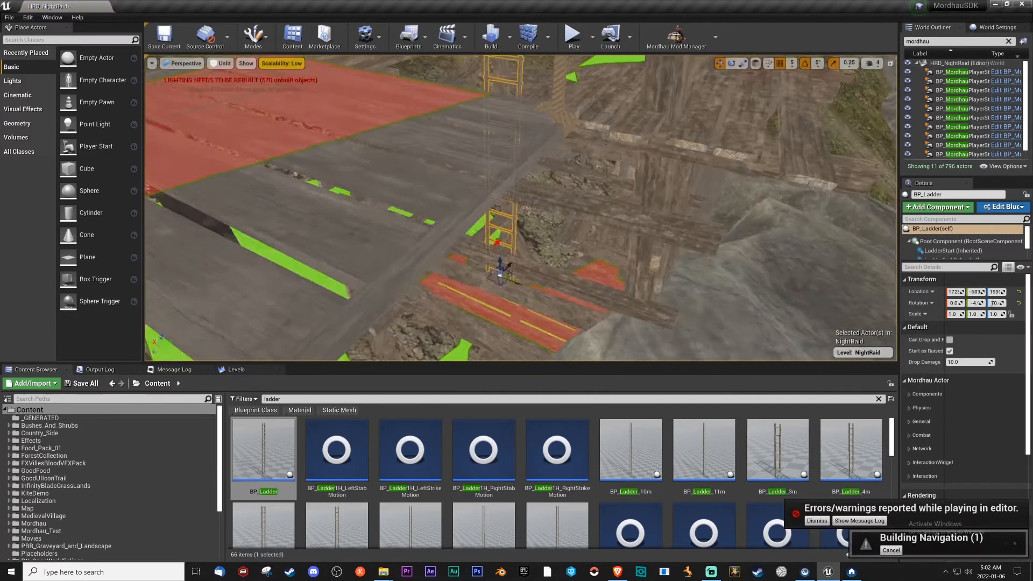
right_drag(517, 259, 500, 263)
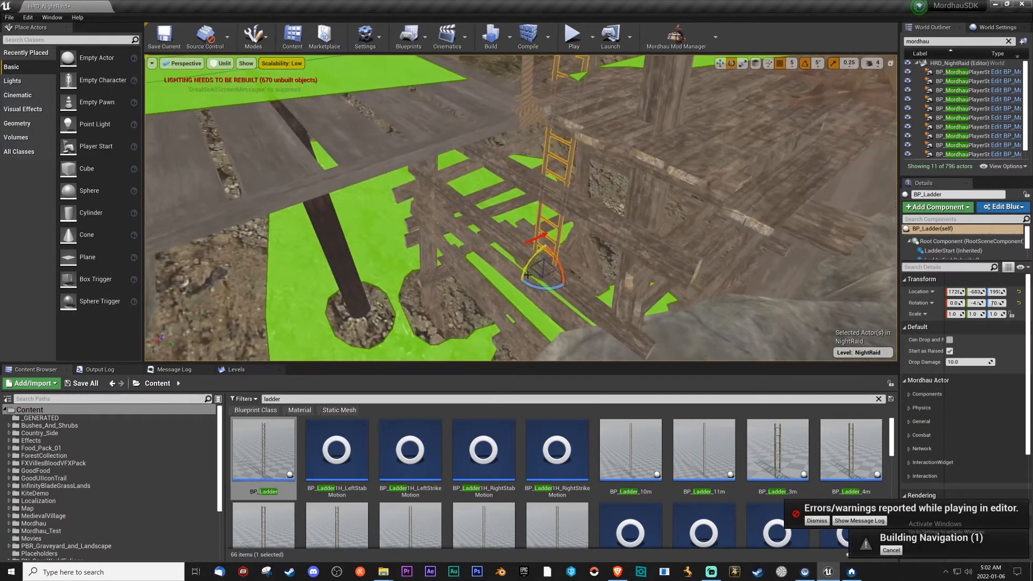
drag(534, 260, 548, 265)
right_drag(548, 266, 549, 265)
mouse_move(586, 332)
right_down()
mouse_move(582, 352)
mouse_move(586, 332)
right_up()
drag(562, 340, 557, 341)
right_drag(556, 341, 681, 325)
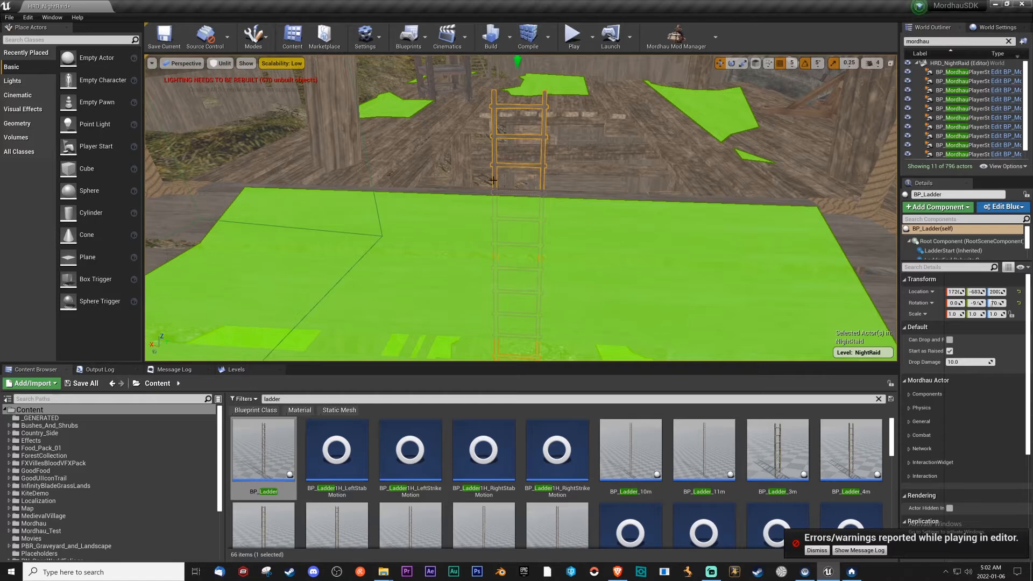
right_drag(458, 163, 457, 207)
Save the current NightRaid level, then playtest HRD_NightRaid in the editor and end the session.
click(165, 37)
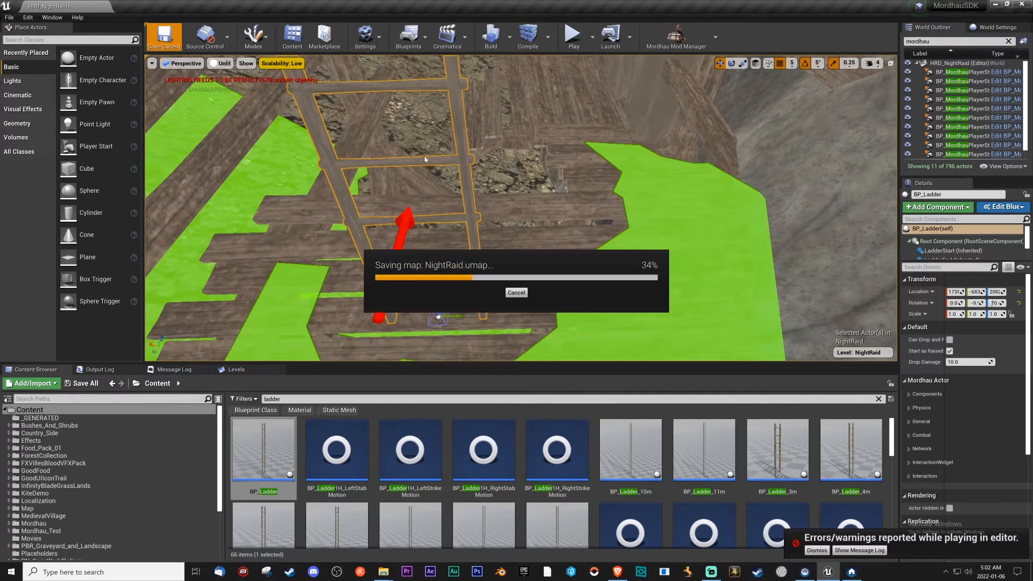
right_drag(521, 208, 549, 181)
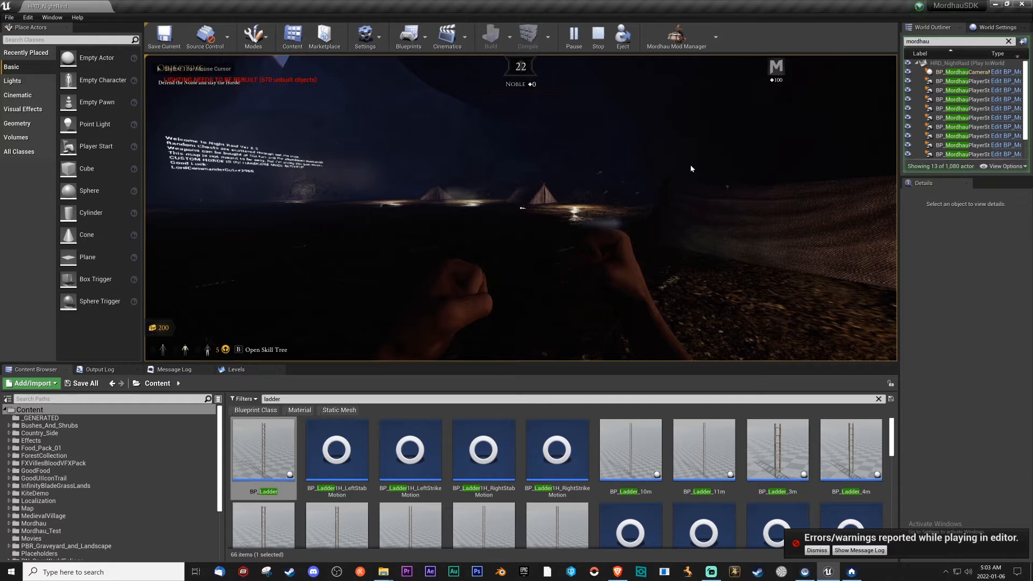
key(Escape)
Clear the asset search and open the NightRaid level from NightRaid Content, saving the changes to HRD_NightRaid.
click(268, 399)
key(BackSpace)
scroll(97, 467, down, 5)
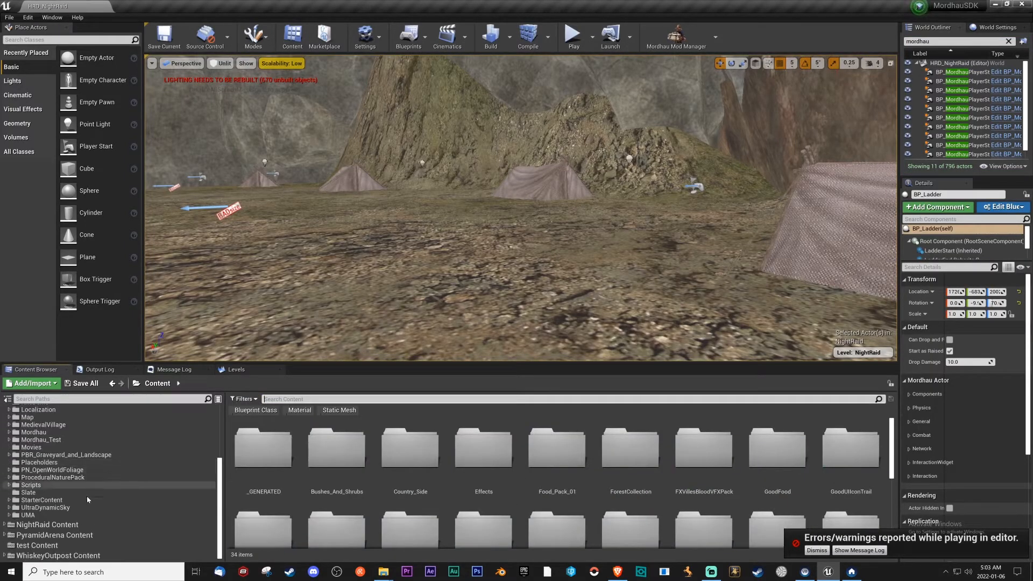
click(74, 525)
double_click(382, 462)
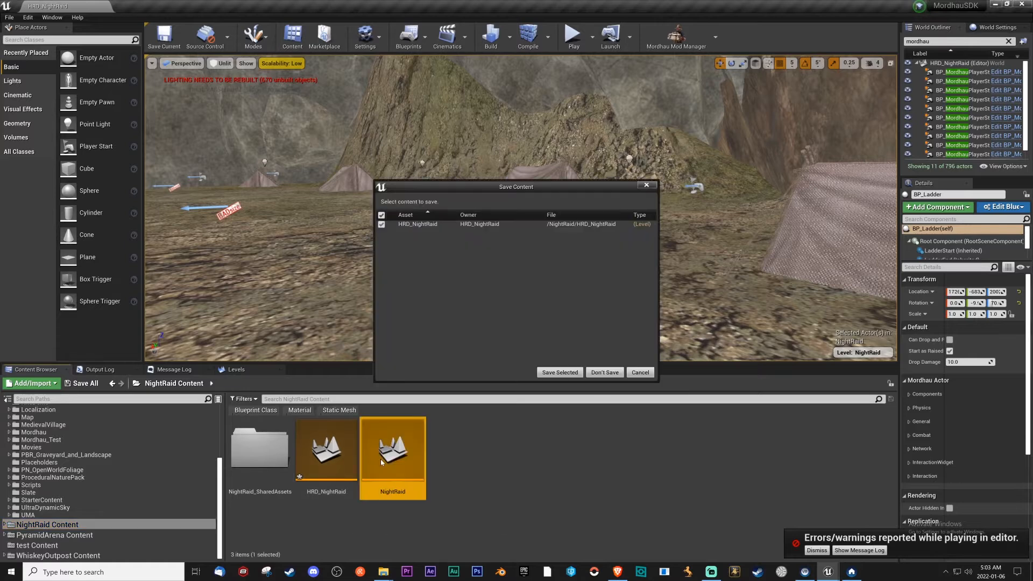
click(559, 372)
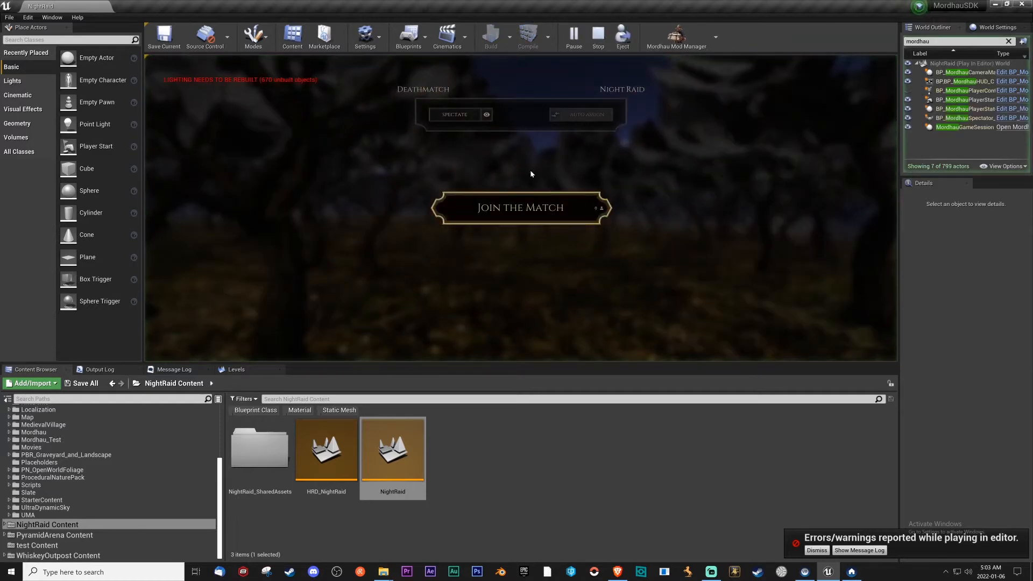
Playtest the NightRaid level as the Knight, walking from the watchtower onto the hanging lift platform, and end the session.
click(519, 222)
click(747, 337)
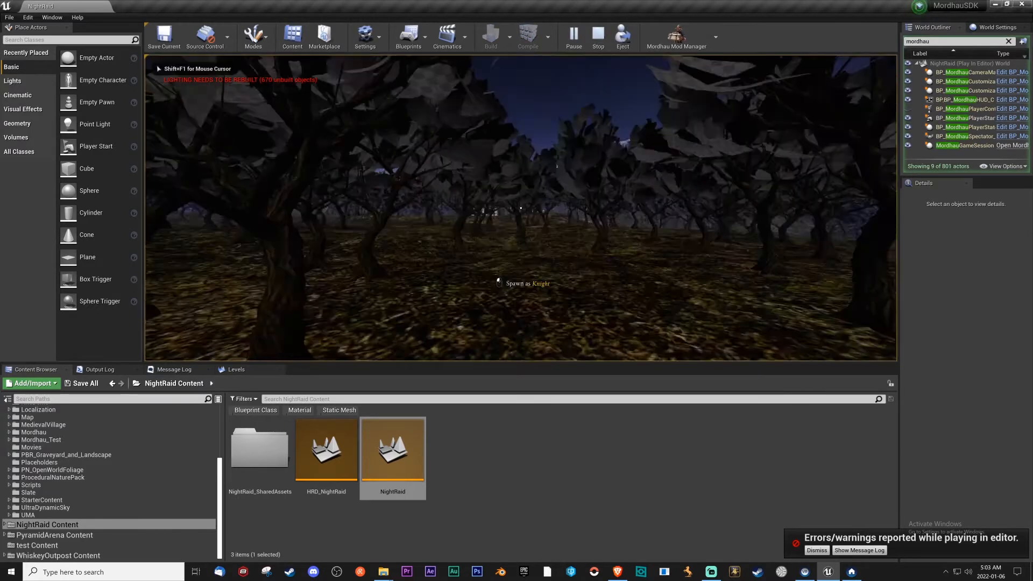
key(w)
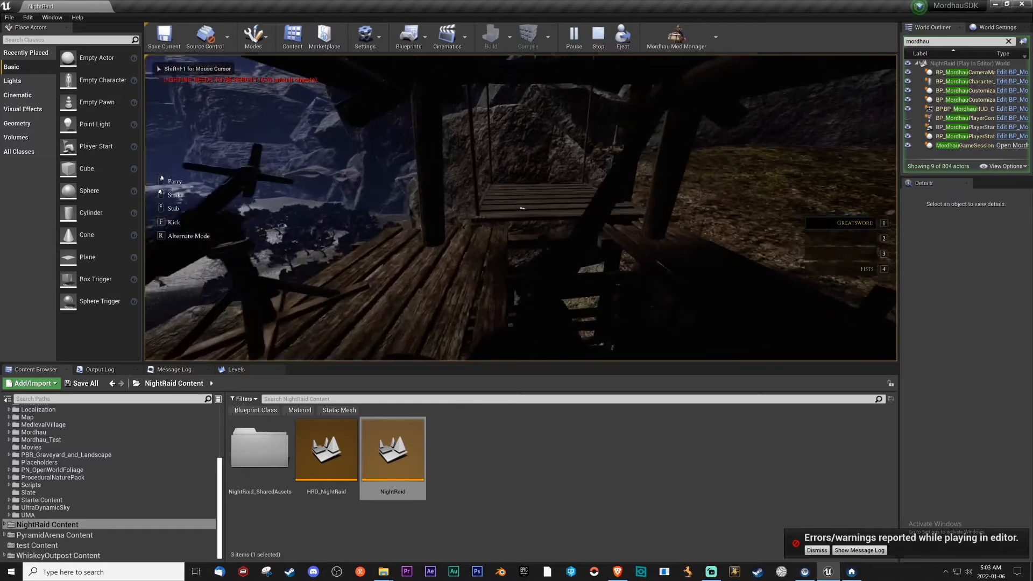
key(w)
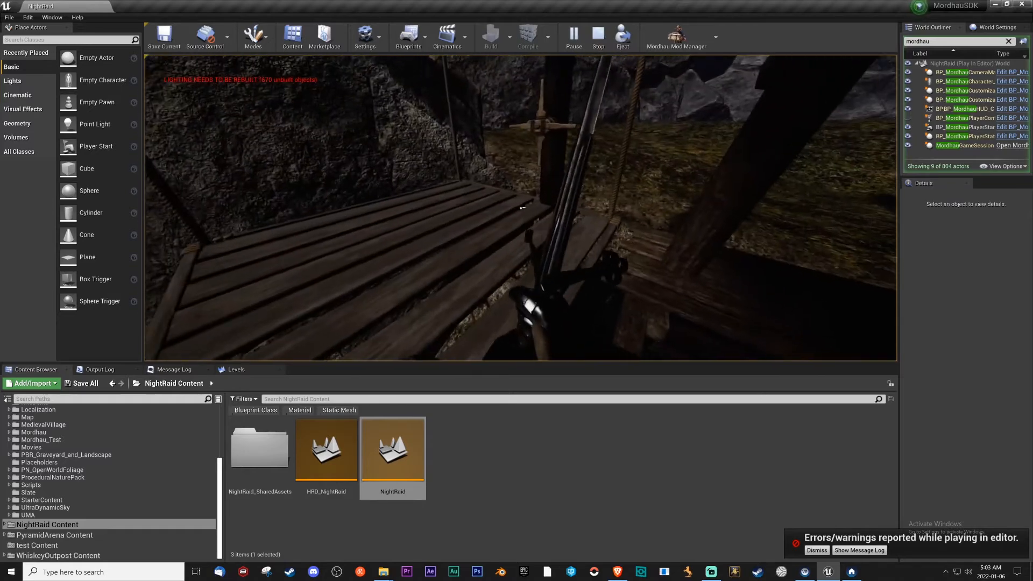
key(w)
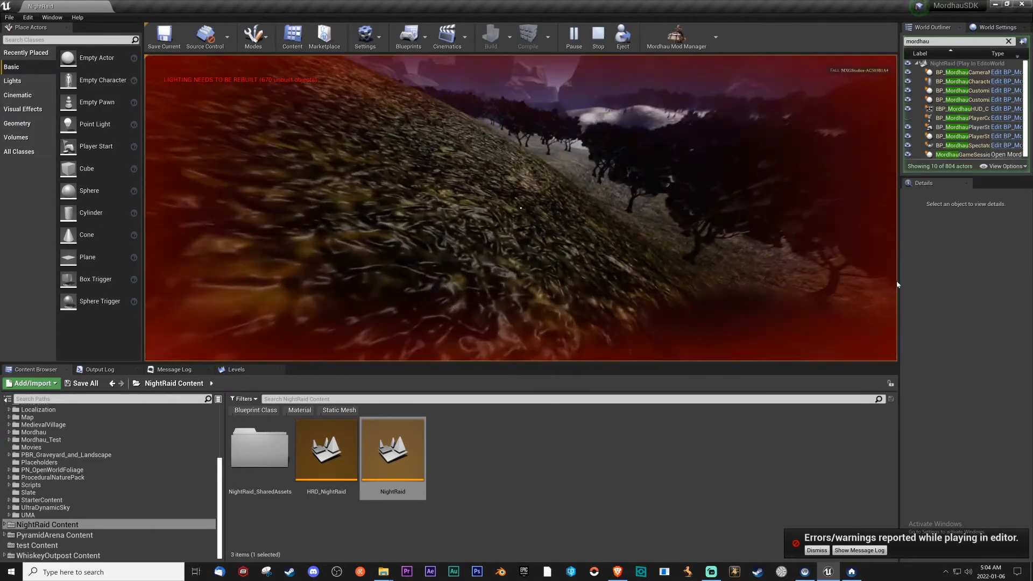
key(Escape)
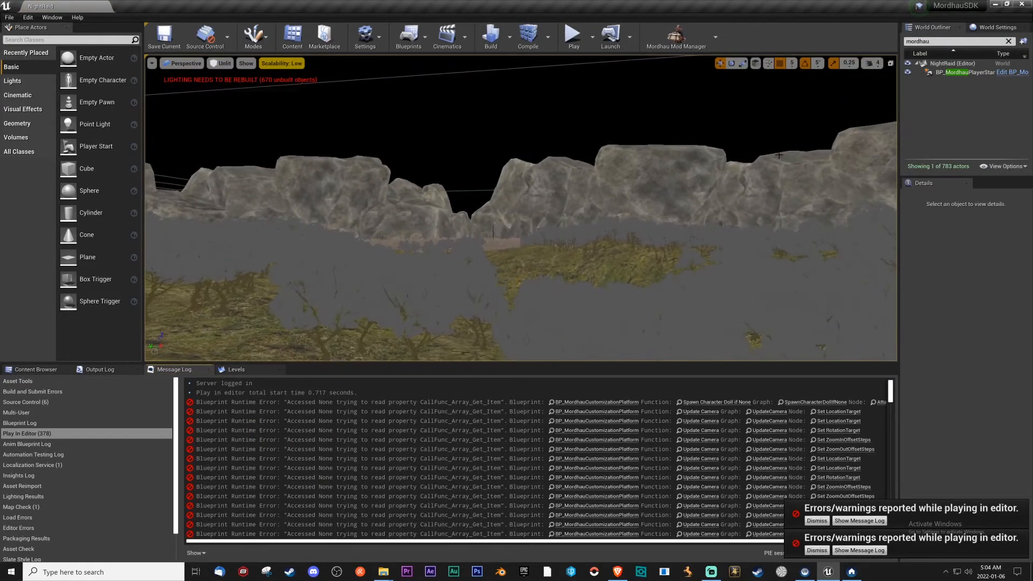
Place a second BP_Ladder in the wooden watchtower by the palisade and adjust its height to reach the platform opening.
click(872, 64)
right_drag(521, 208, 619, 226)
key(w)
key(w)
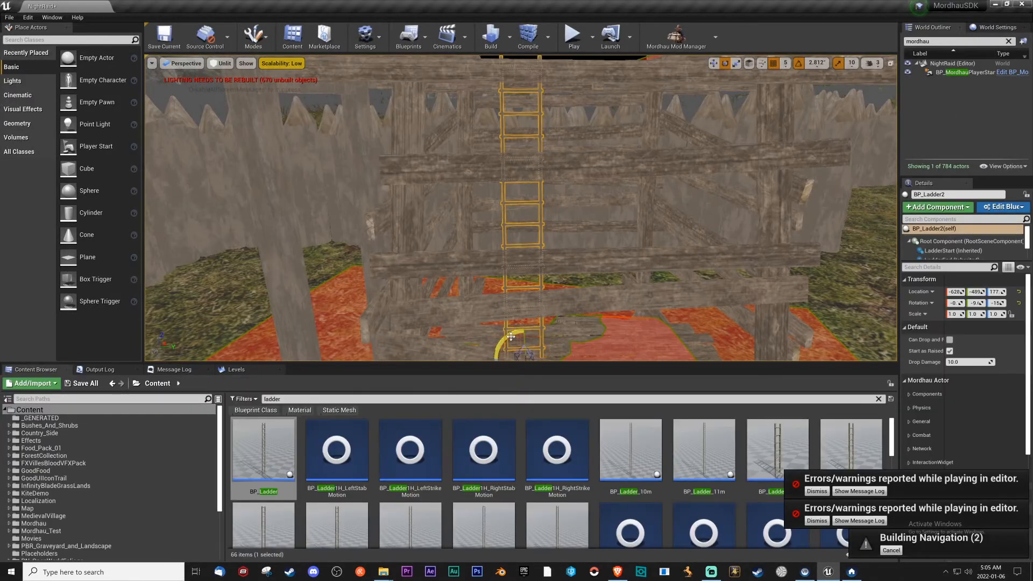
right_drag(511, 336, 514, 293)
key(w)
right_drag(514, 259, 532, 314)
key(s)
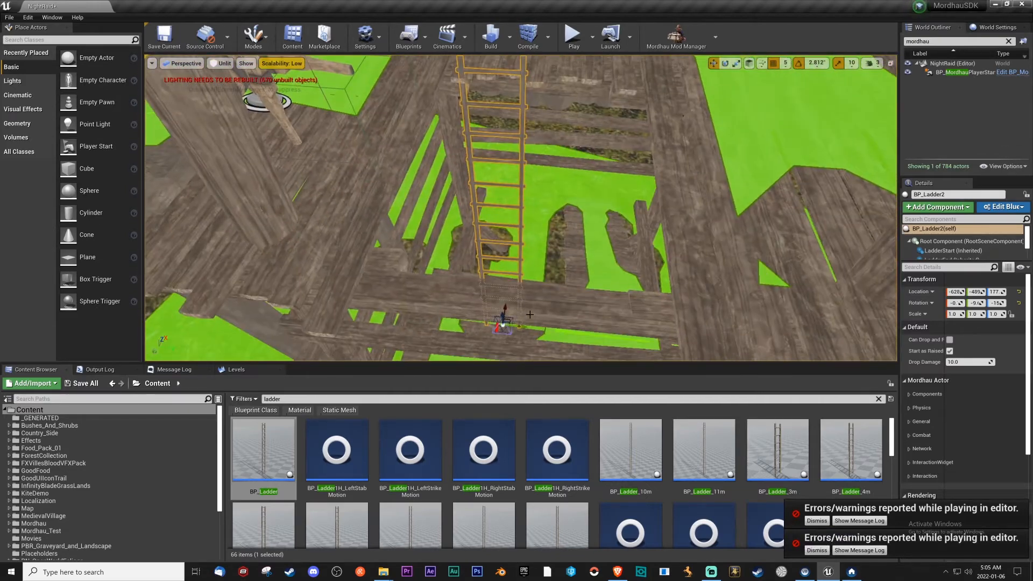
drag(510, 327, 520, 237)
right_drag(520, 237, 513, 210)
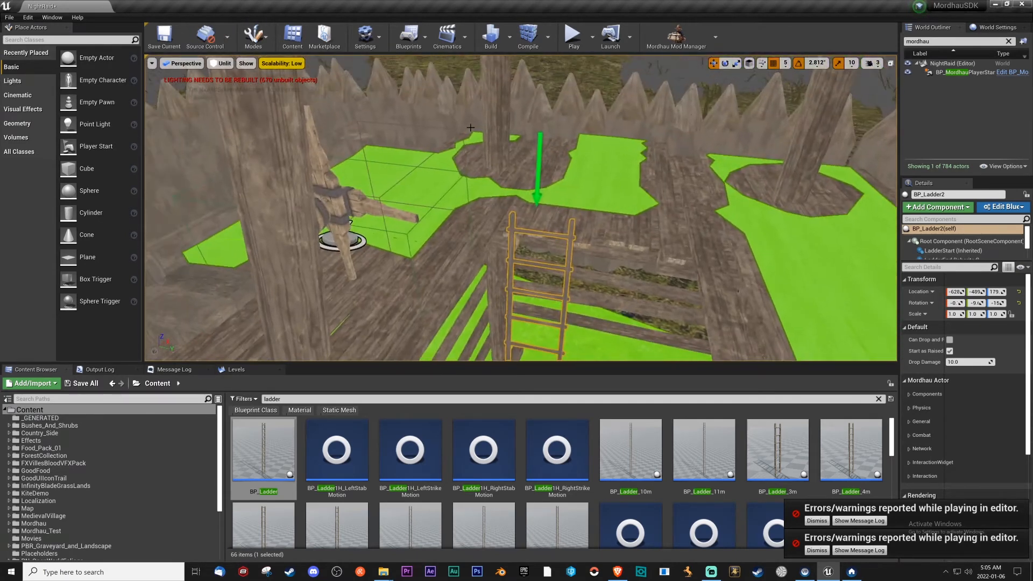
Raise BP_MordhauPlayerStart12 above the wooden watchtower's platform, to a Z location of about 855.
click(954, 73)
click(678, 200)
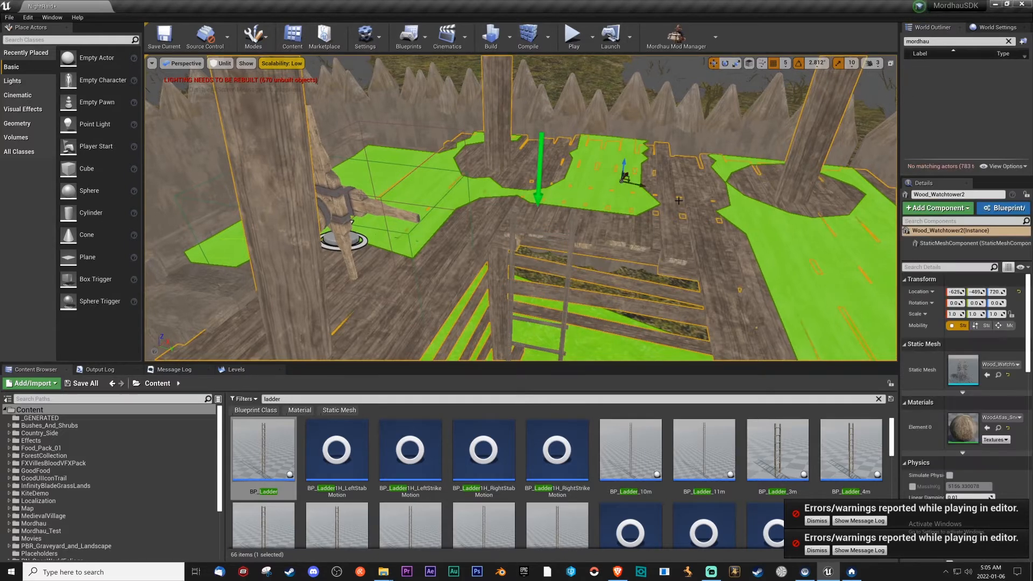
click(679, 199)
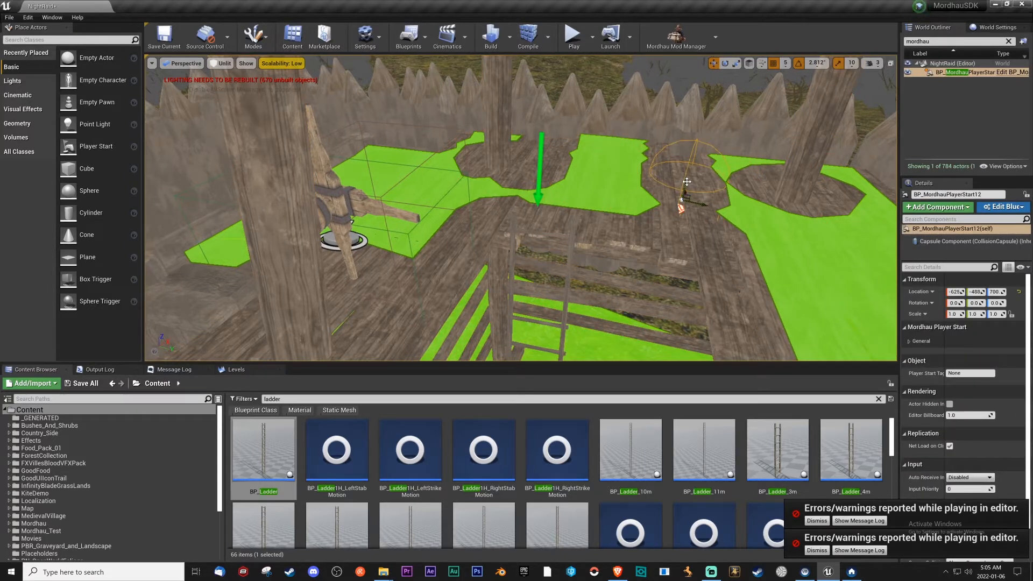
right_drag(702, 117, 723, 92)
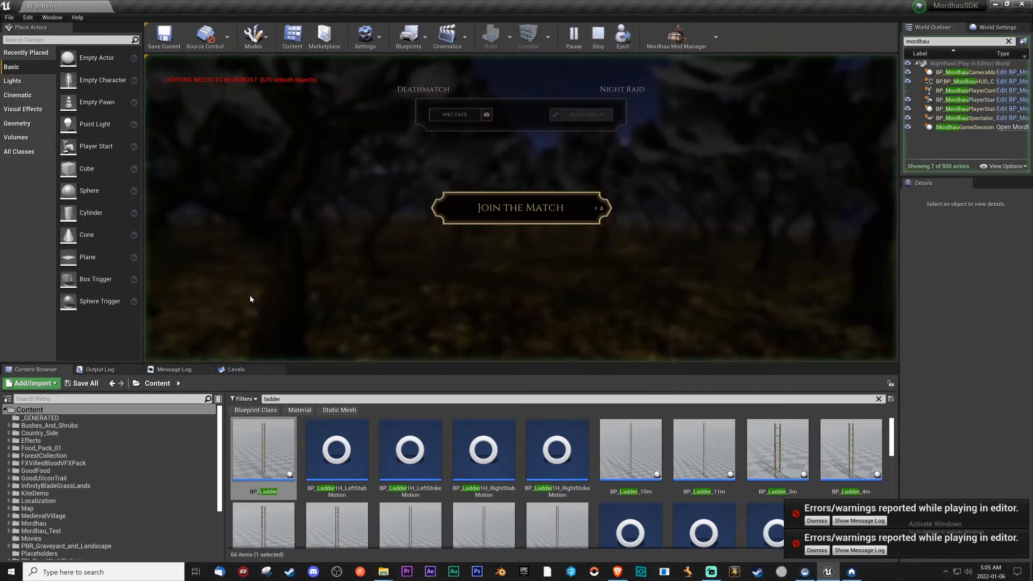
Join a NightRaid playtest as the Engineer and walk around the watchtower platform beside the palisade.
click(520, 208)
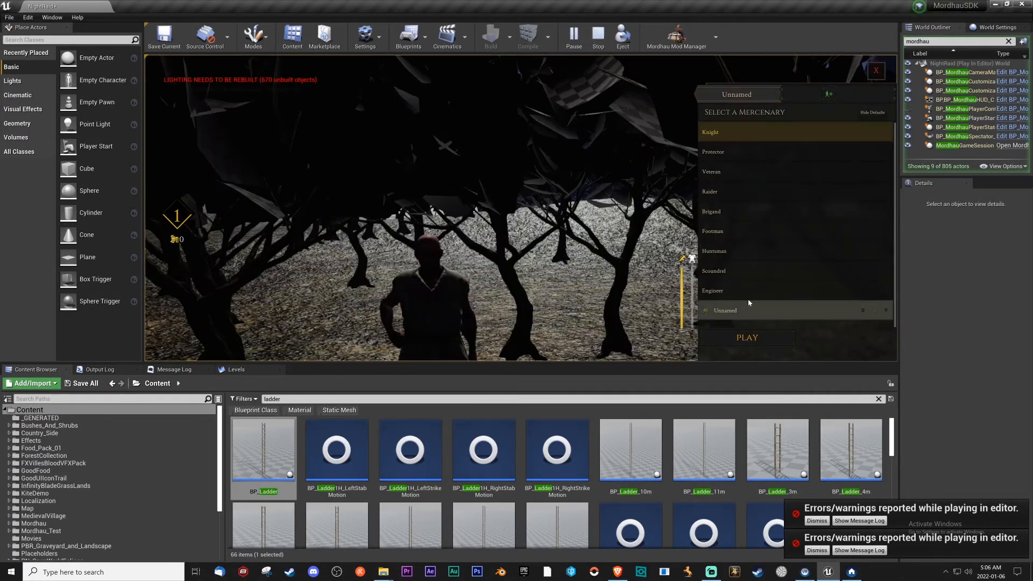
click(738, 294)
click(747, 338)
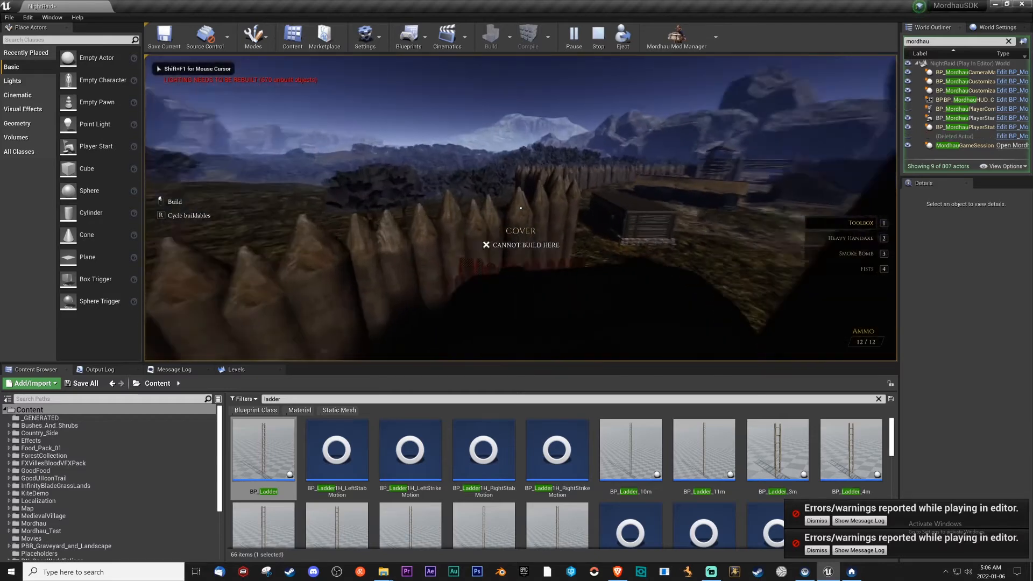
key(w)
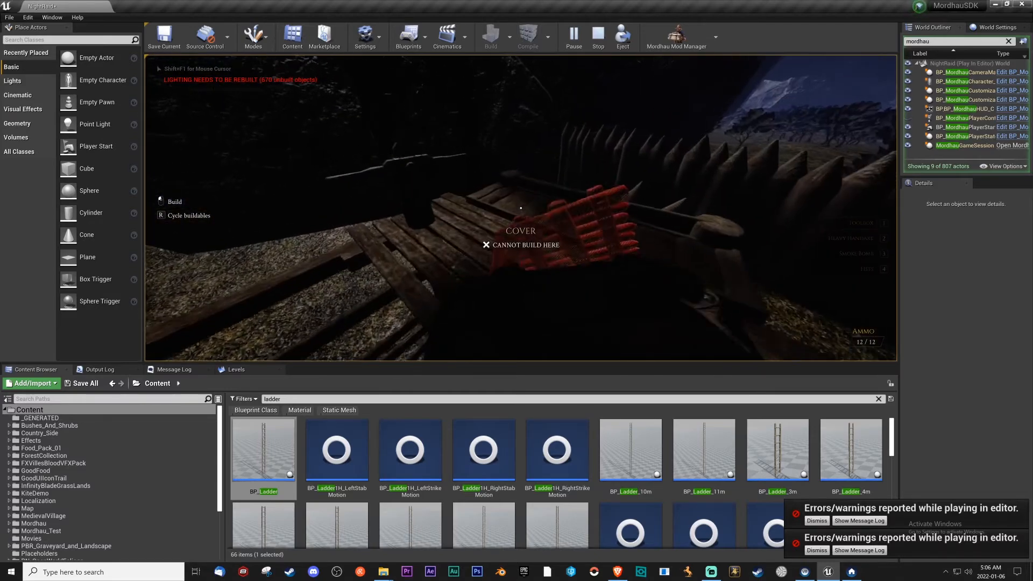
key(w)
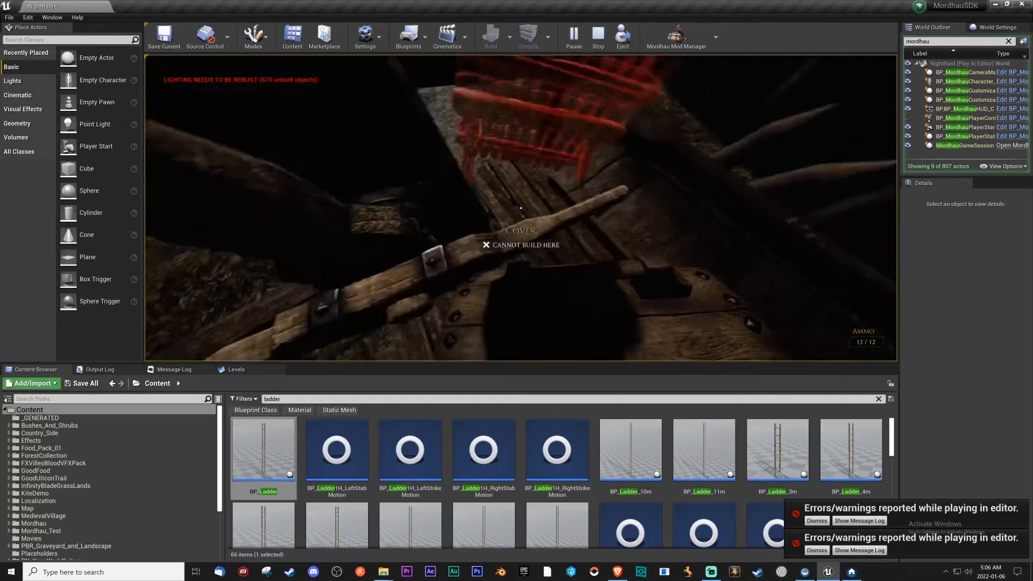
key(w)
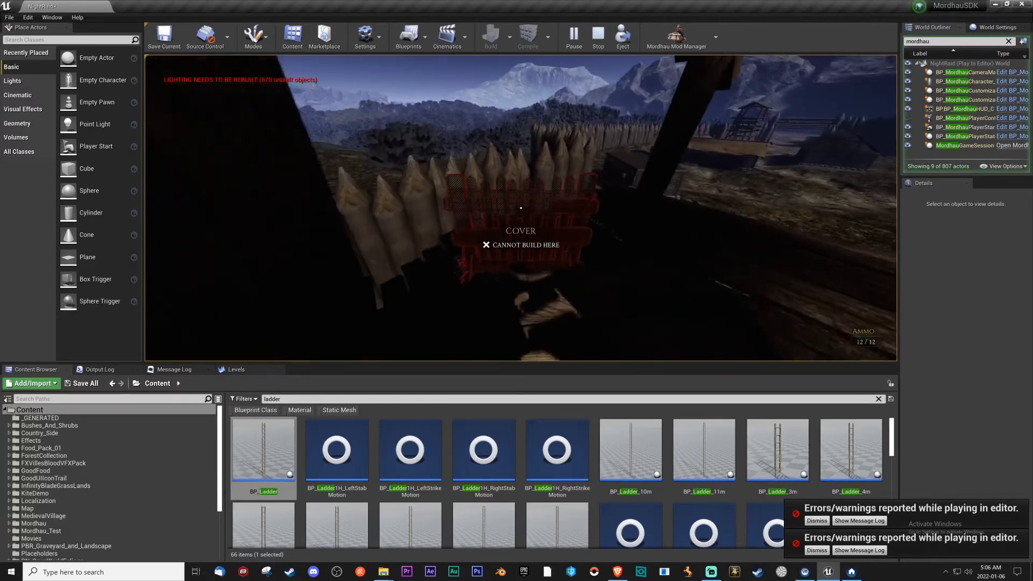
key(w)
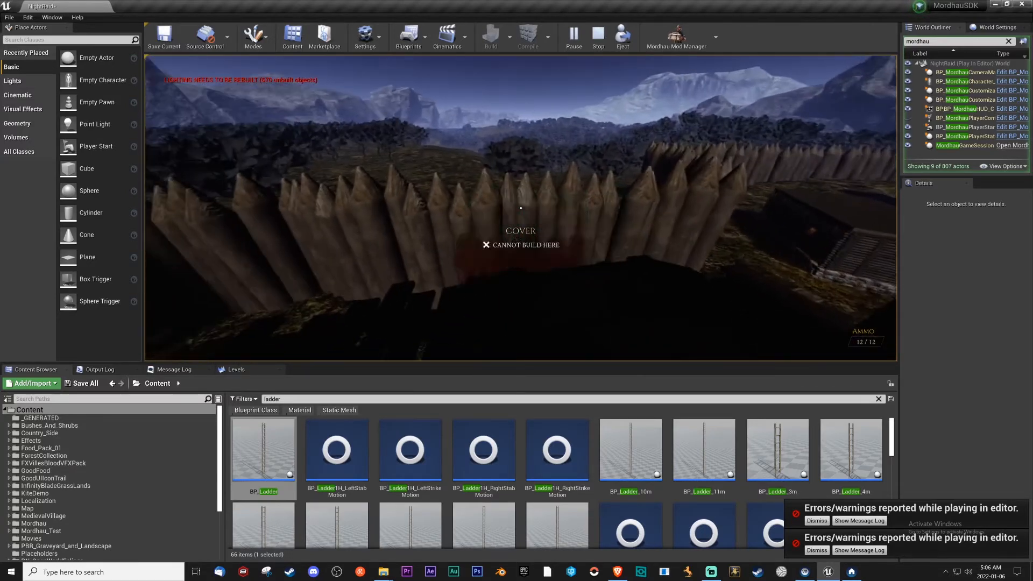
Switch to the Heavy Handaxe, inspect the lift and watchtower surroundings, and end the playtest.
key(2)
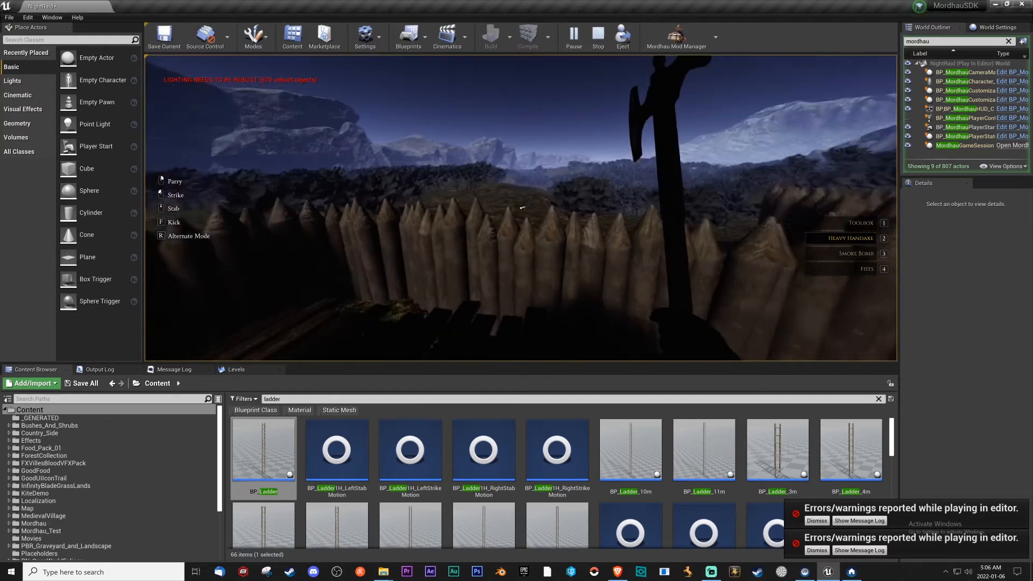
key(w)
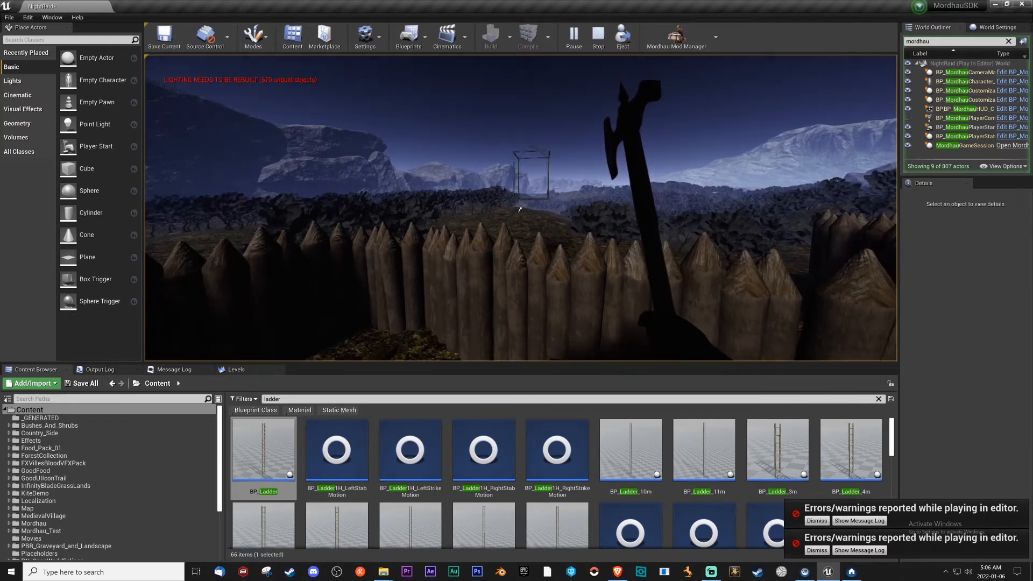
key(w)
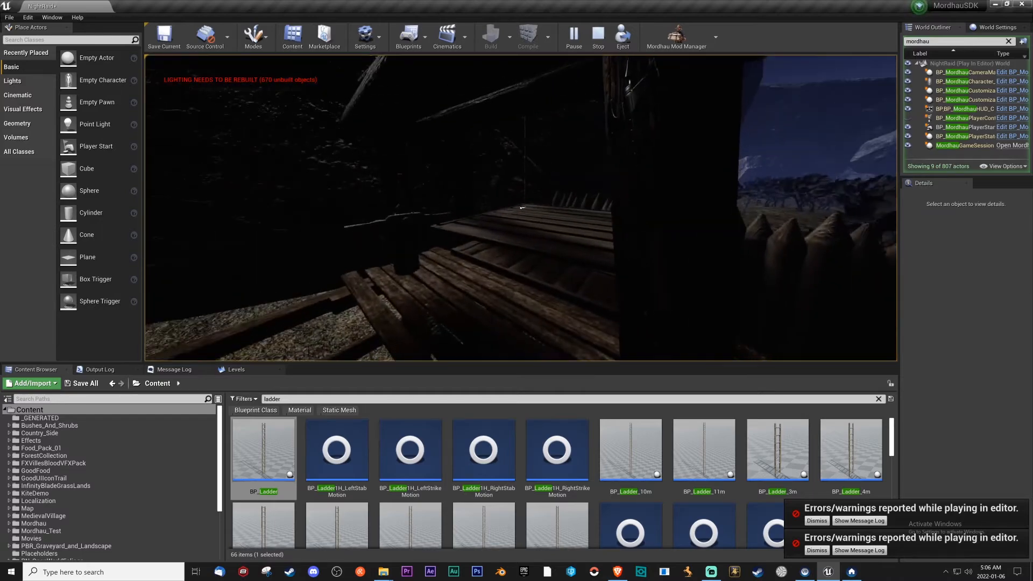
key(w)
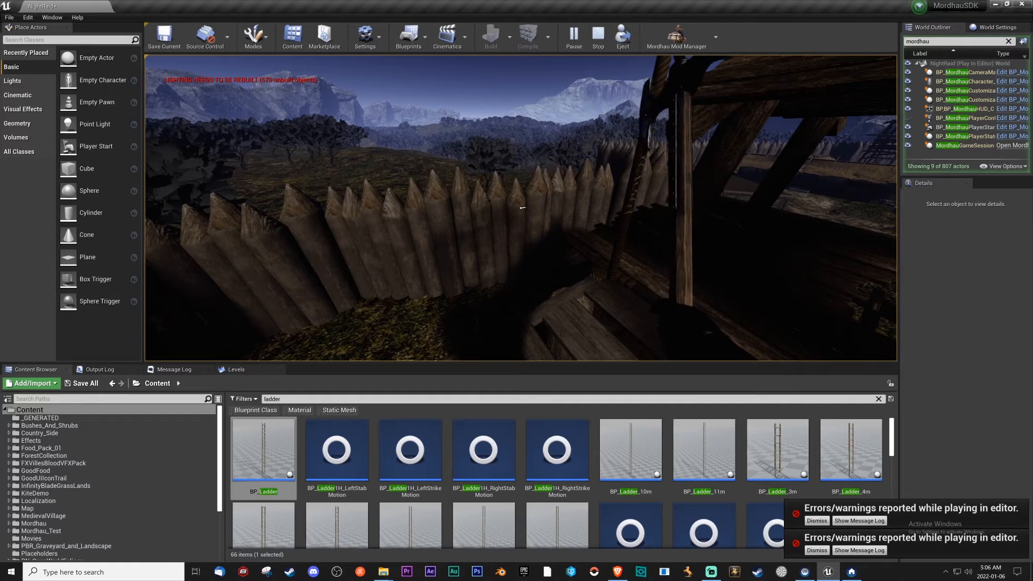
key(shift+F1)
key(Escape)
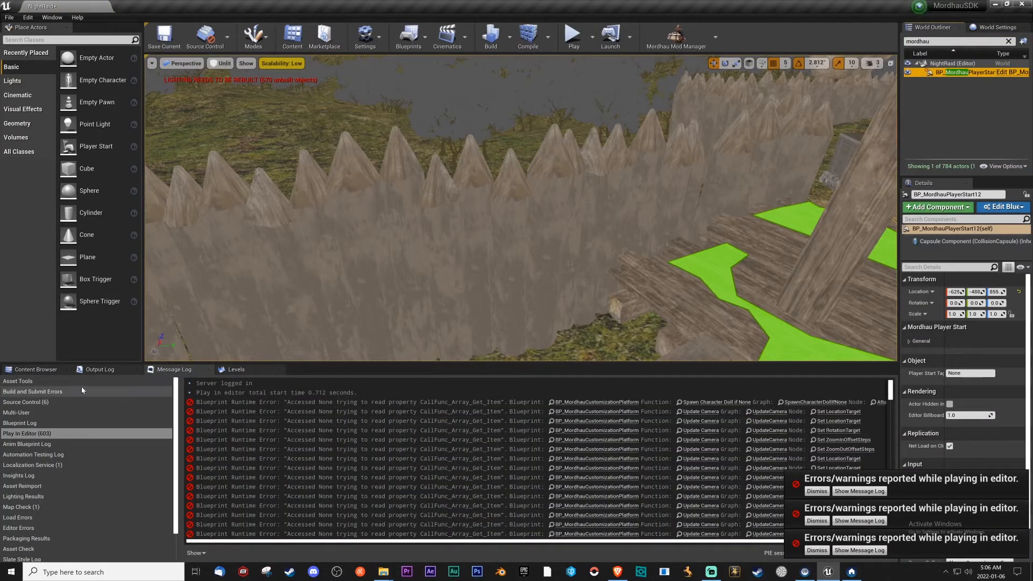
Clear the ladder search and open the HRD_NightRaid level from NightRaid Content, saving the pending NightRaid changes.
click(44, 371)
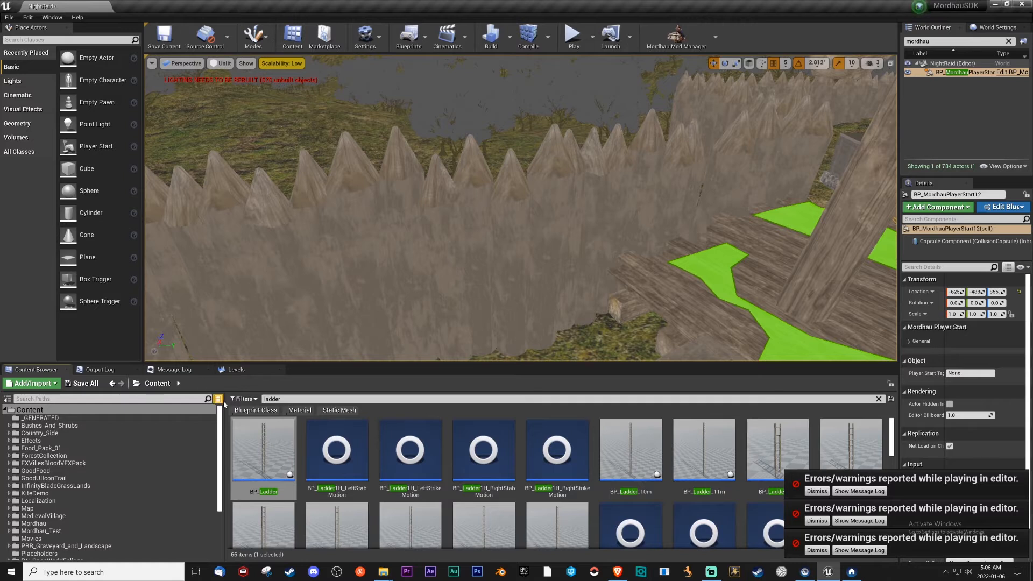
click(236, 371)
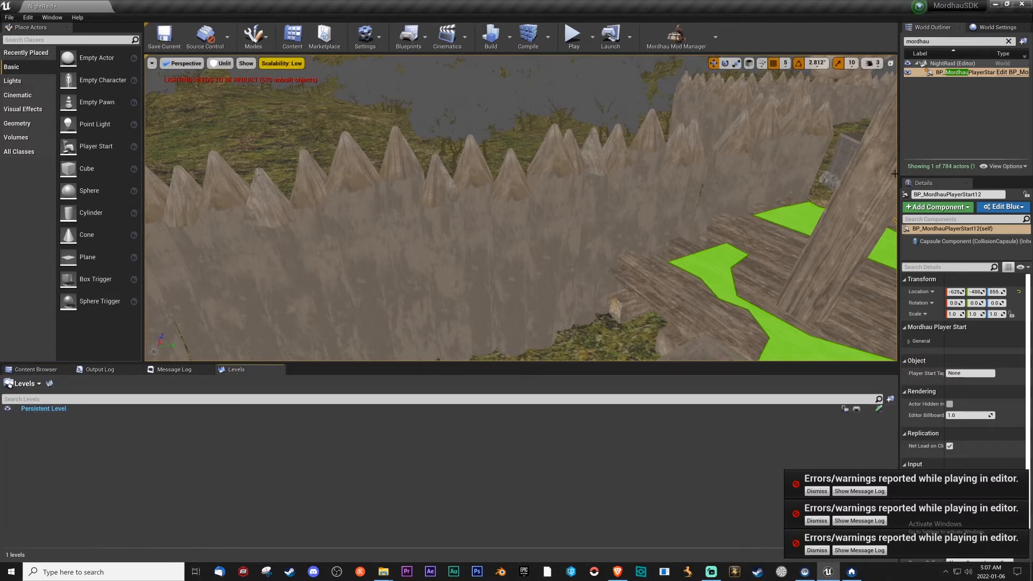
click(16, 370)
scroll(43, 485, down, 5)
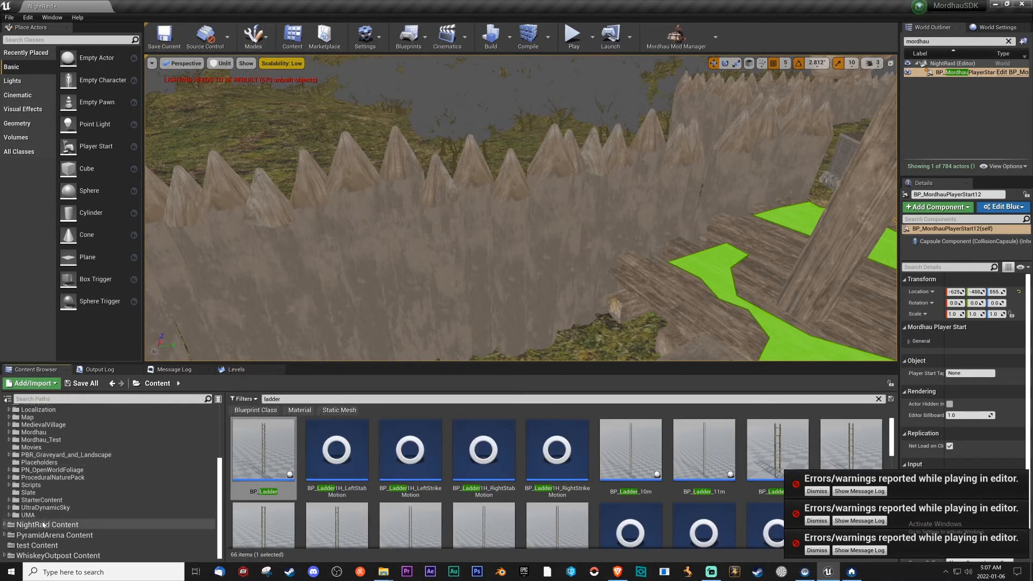
click(43, 525)
click(304, 399)
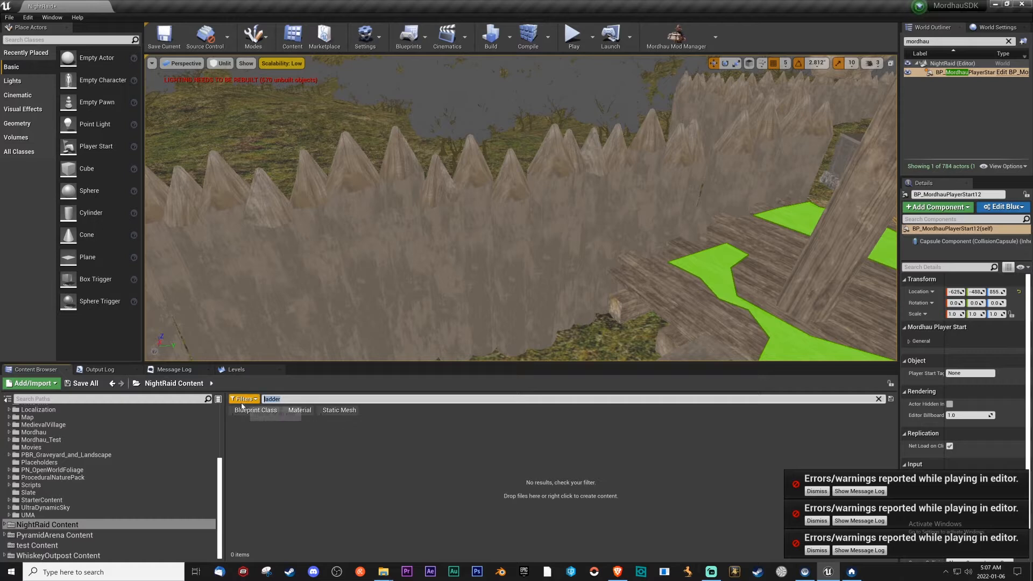
click(345, 466)
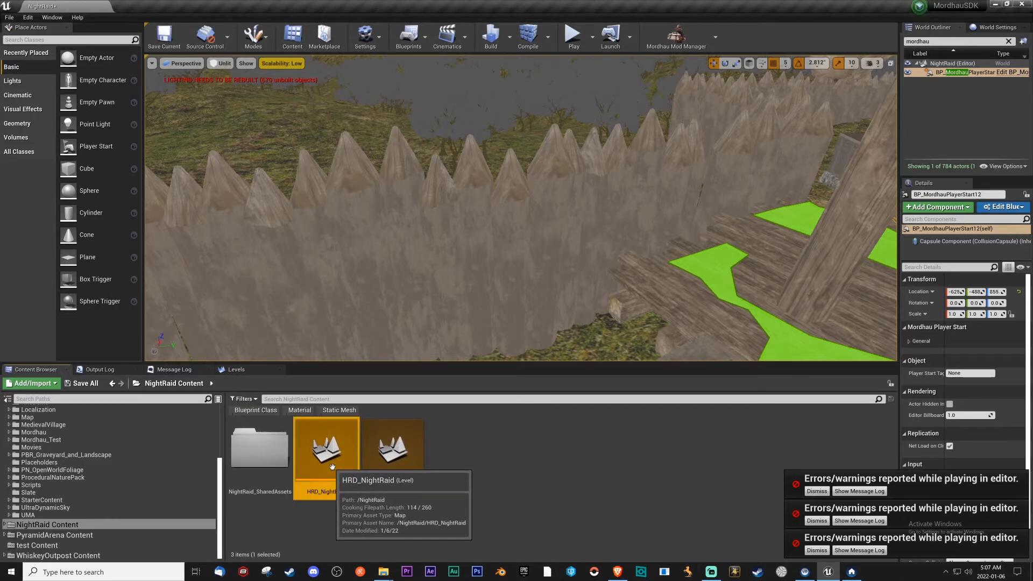
double_click(333, 468)
click(551, 376)
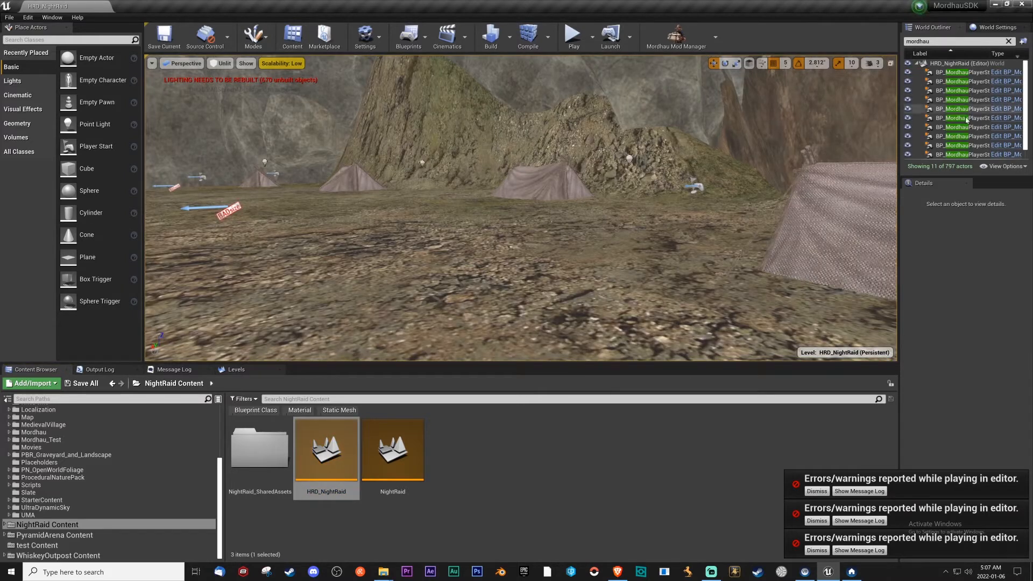
Select all the BP_MordhauPlayerStart actors and move them into the current persistent level.
click(965, 155)
scroll(969, 150, up, 1)
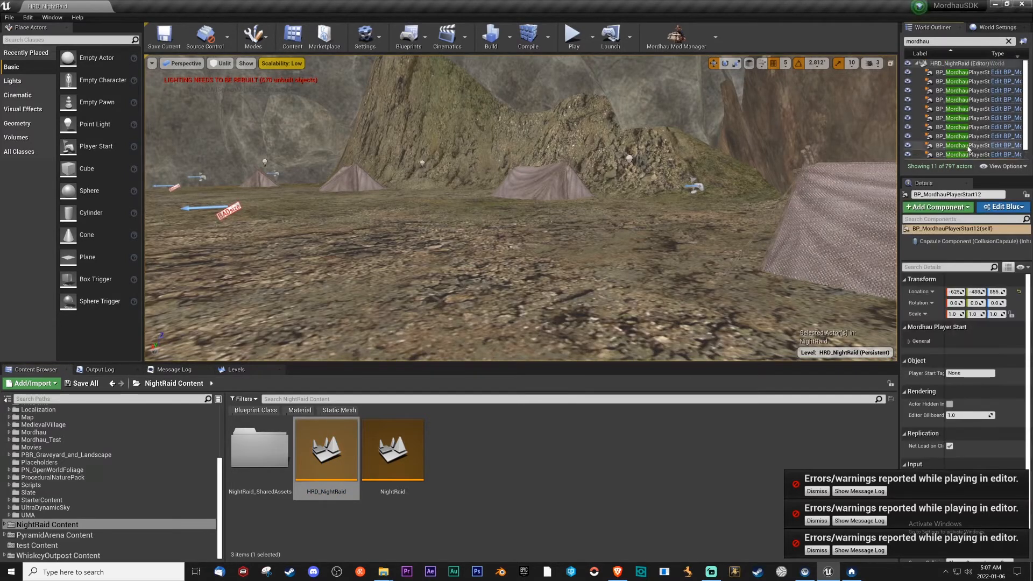
shift+click(962, 75)
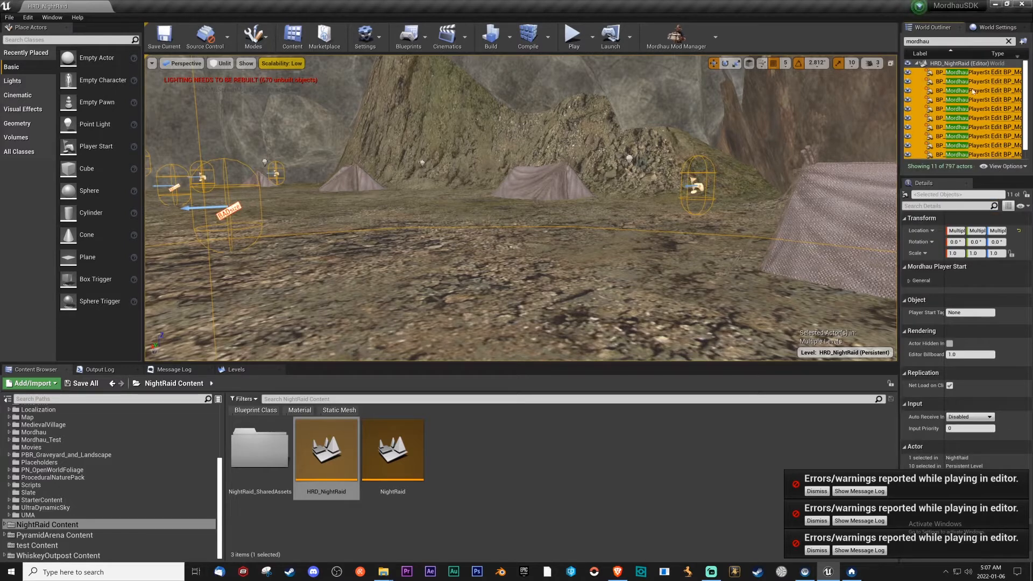
click(234, 370)
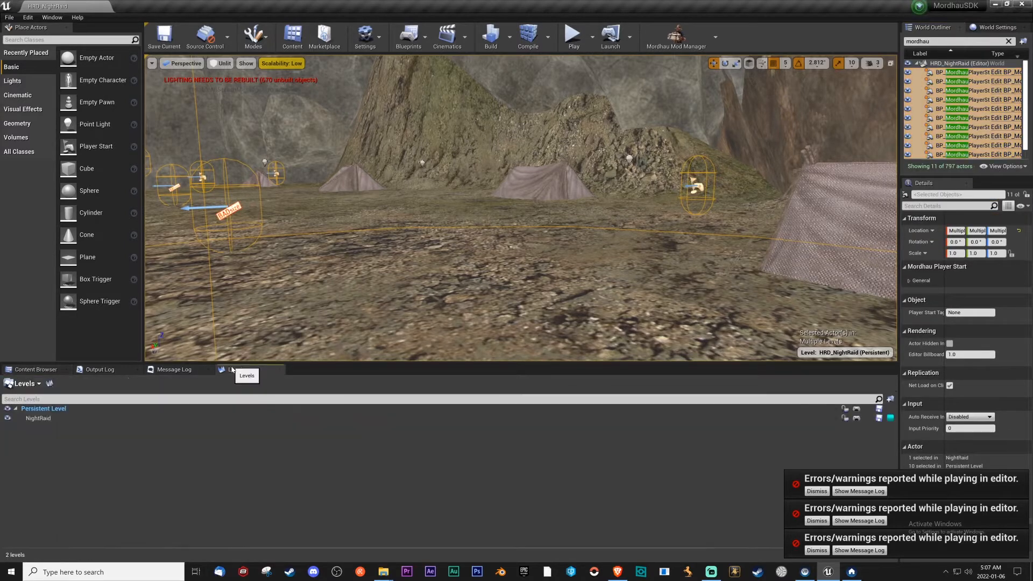
right_click(966, 108)
mouse_move(945, 271)
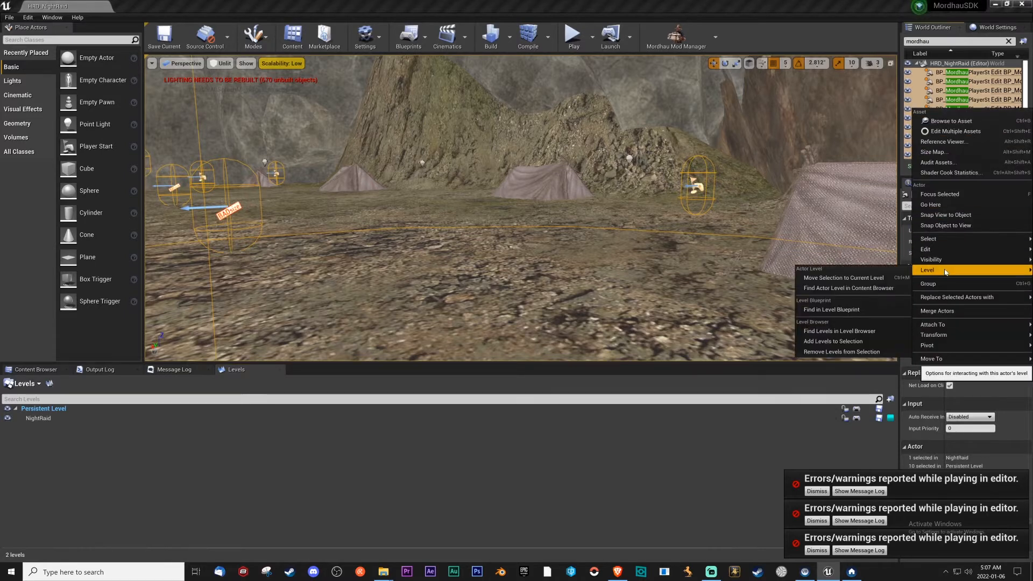
click(844, 279)
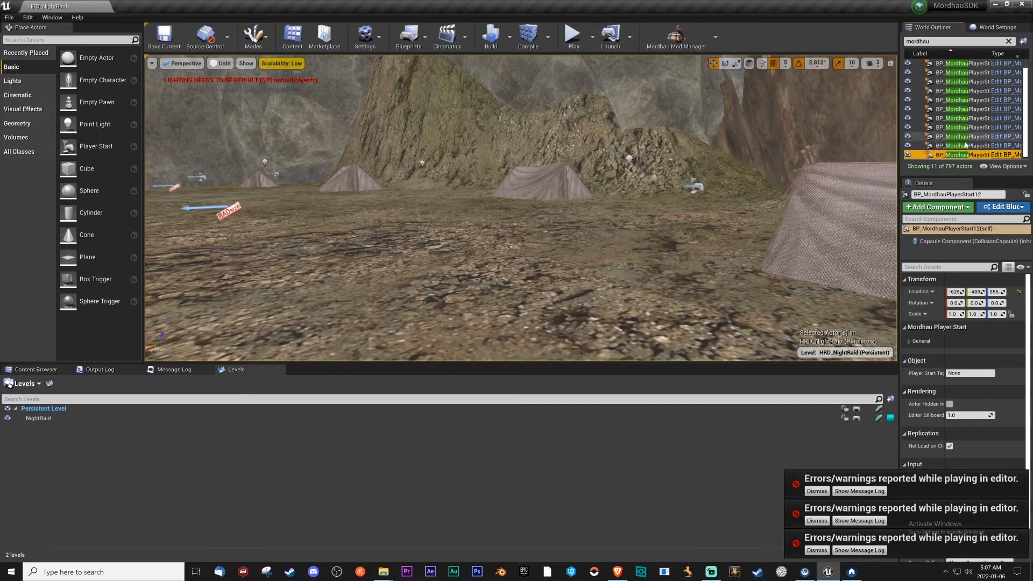
Cut BP_MordhauPlayerStart12 from the watchtower and paste it onto the open ground near the other player starts and tents.
right_drag(676, 195, 528, 195)
key(Delete)
key(w)
key(d)
right_drag(653, 221, 516, 223)
click(600, 216)
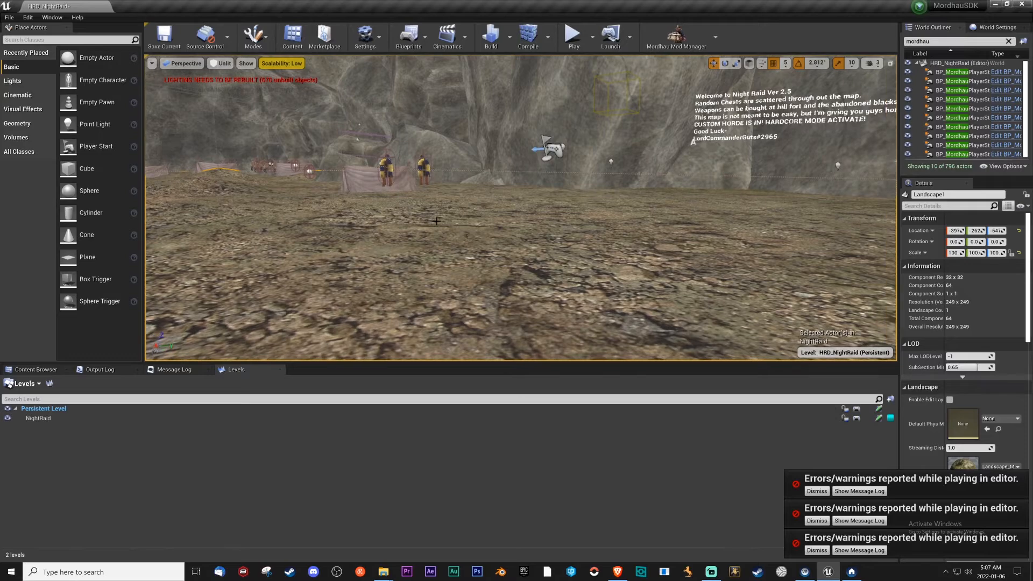
key(ctrl+v)
right_drag(485, 184, 562, 200)
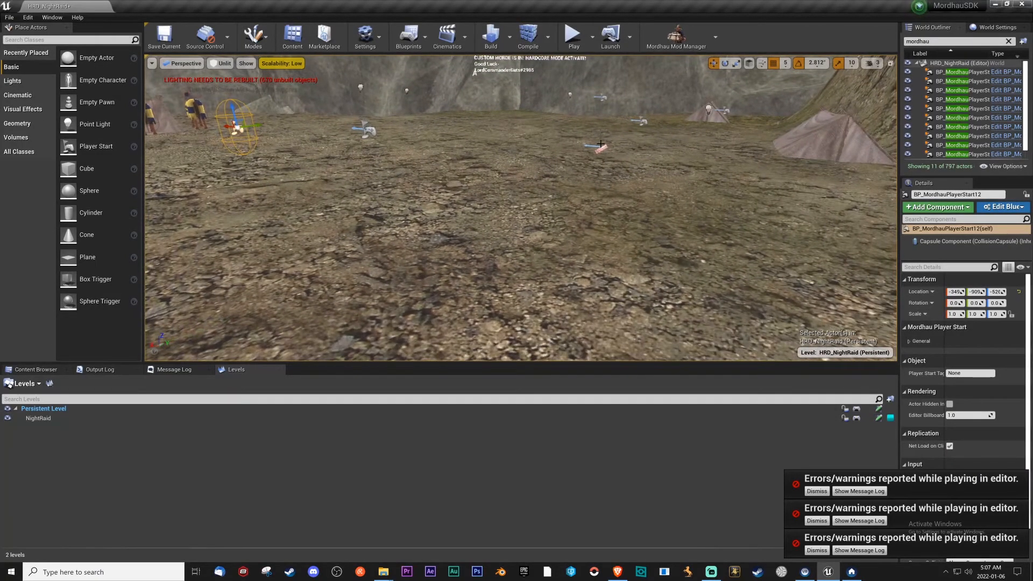
Raise BP_MordhauPlayerStart4 slightly so that its capsule clears the landscape.
key(f)
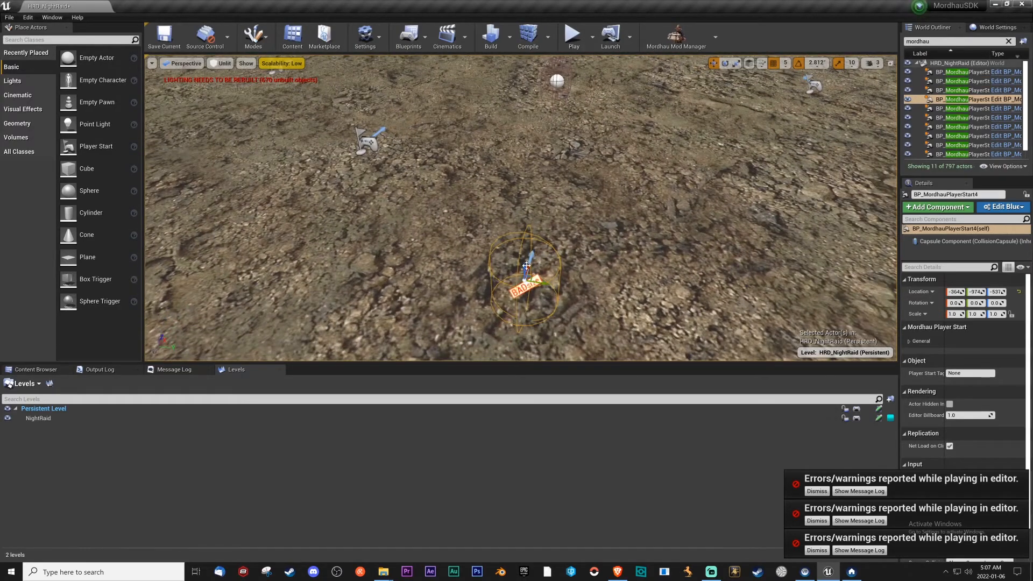
key(w)
right_drag(624, 205, 252, 126)
key(s)
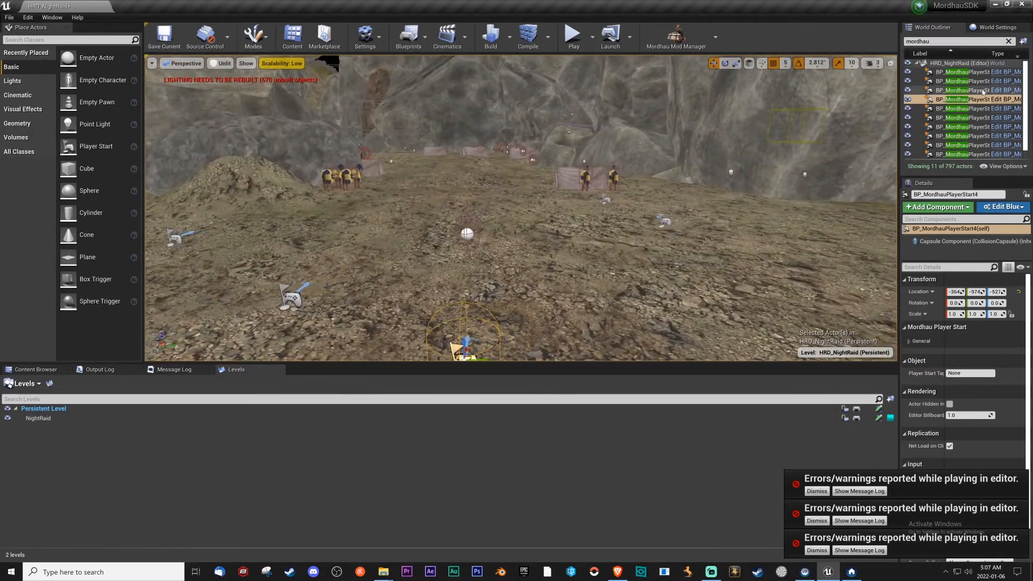
Focus on each Mordhau player start in turn to check its placement, and save the current level.
double_click(988, 80)
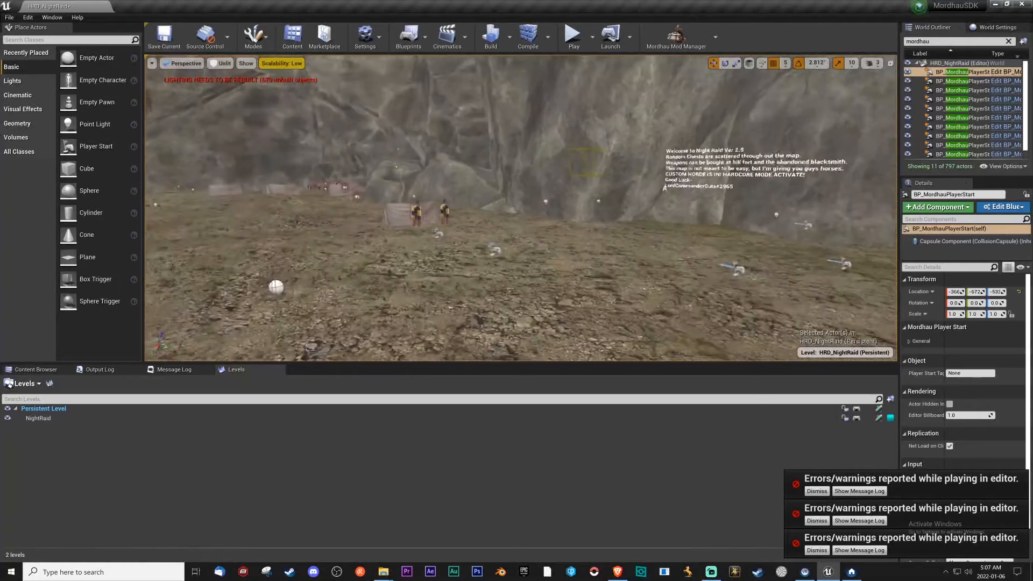
right_drag(845, 109, 864, 103)
click(983, 84)
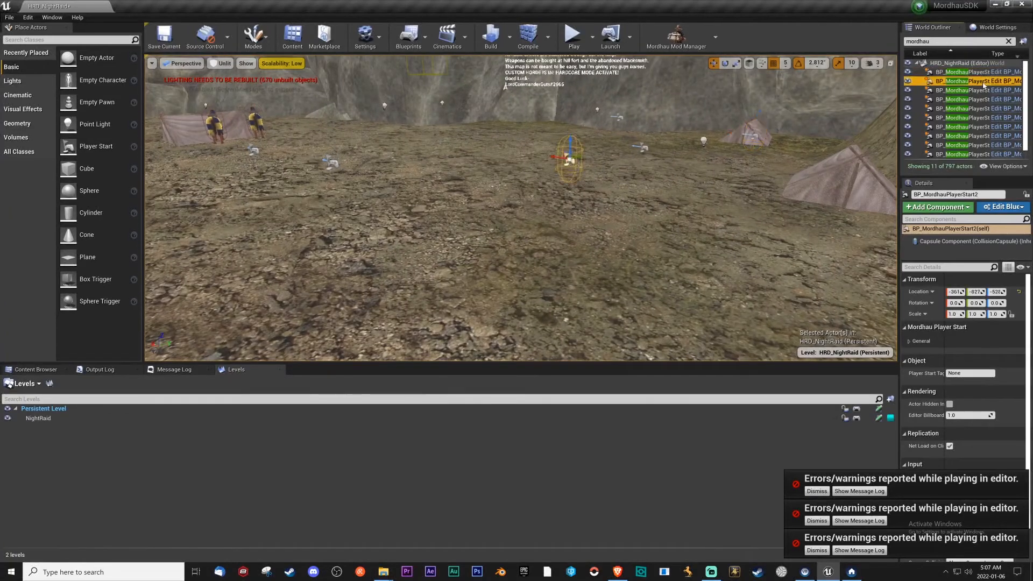
double_click(971, 91)
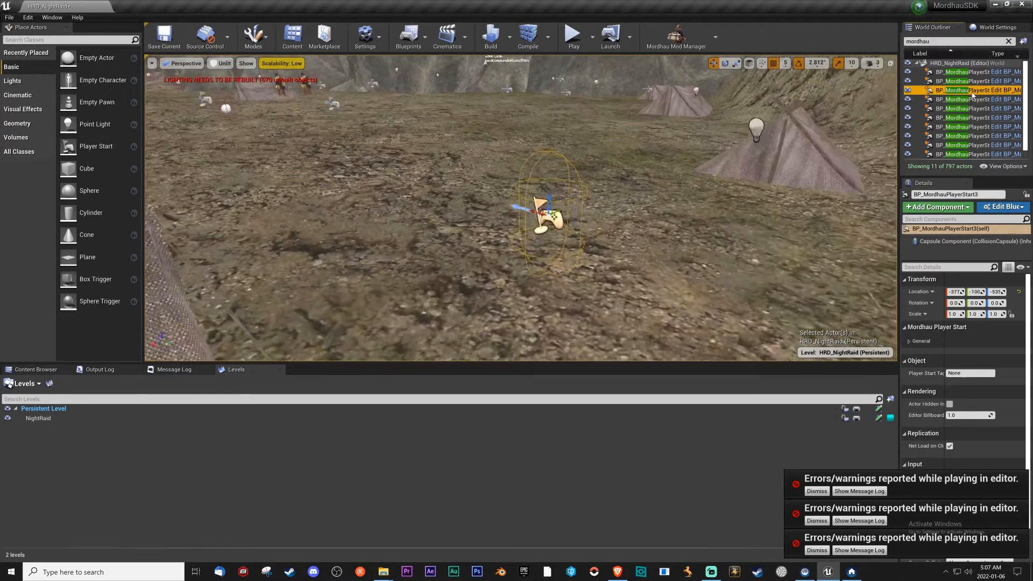
double_click(974, 101)
double_click(972, 109)
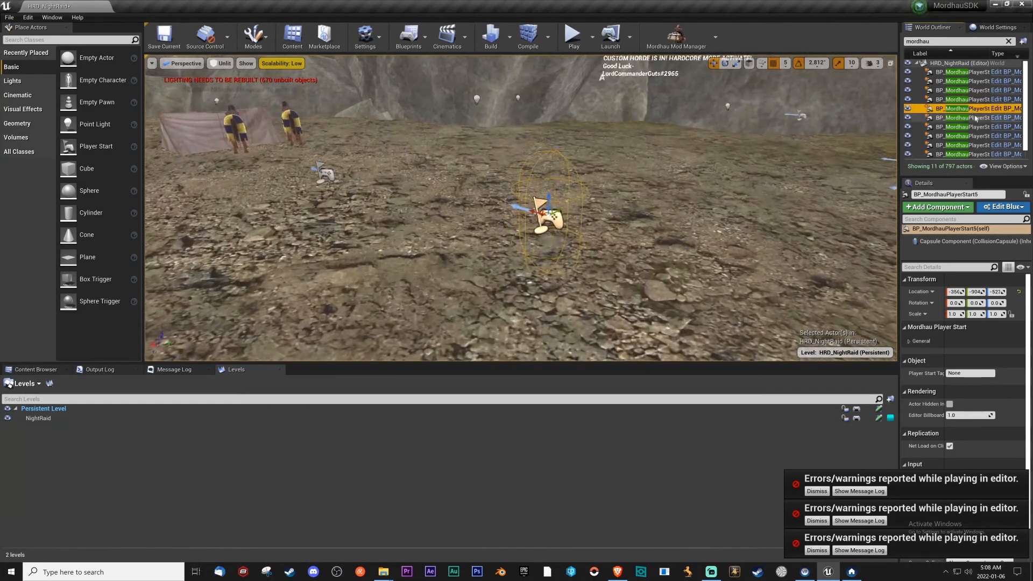
double_click(977, 118)
double_click(976, 127)
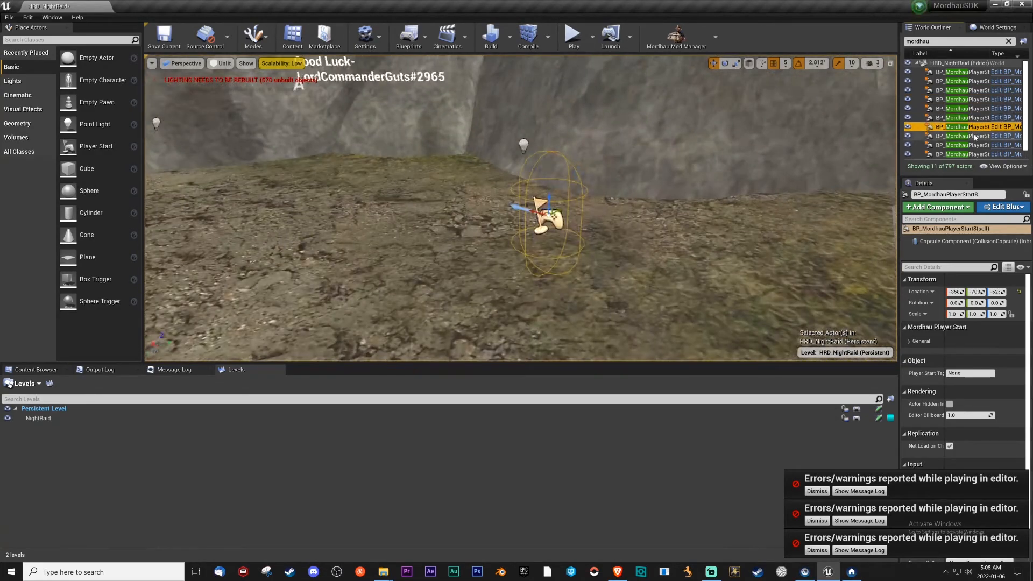
double_click(976, 136)
double_click(973, 145)
double_click(968, 154)
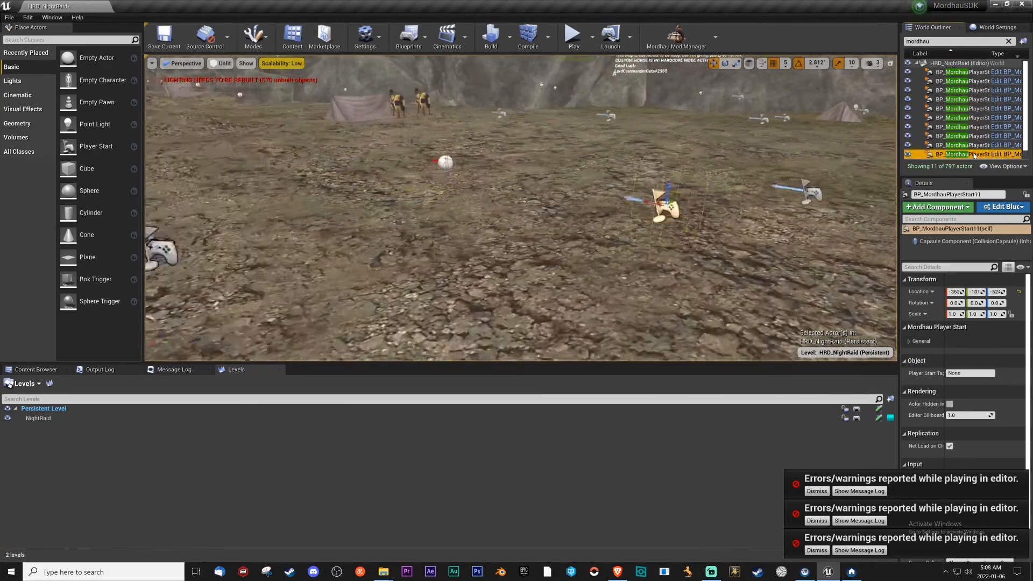
scroll(966, 156, down, 1)
double_click(968, 155)
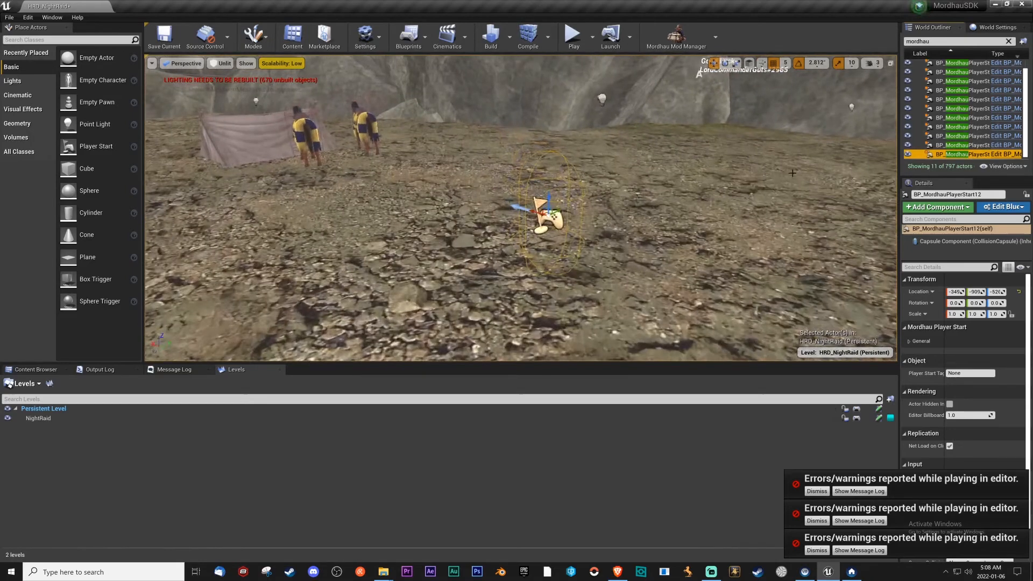
click(172, 42)
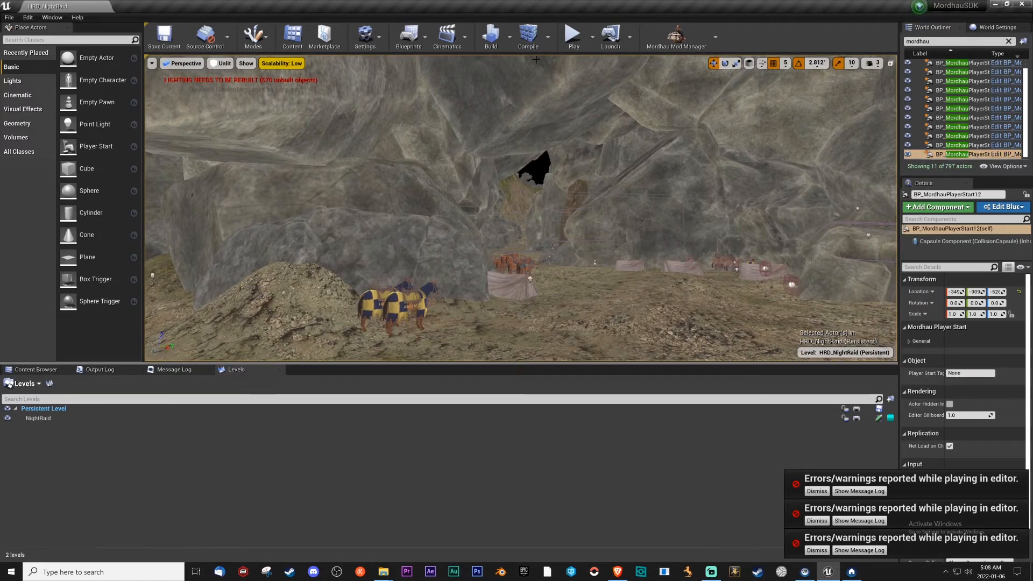
Select RockCover_50 on the distant ridge and locate its static mesh among the project assets.
click(213, 65)
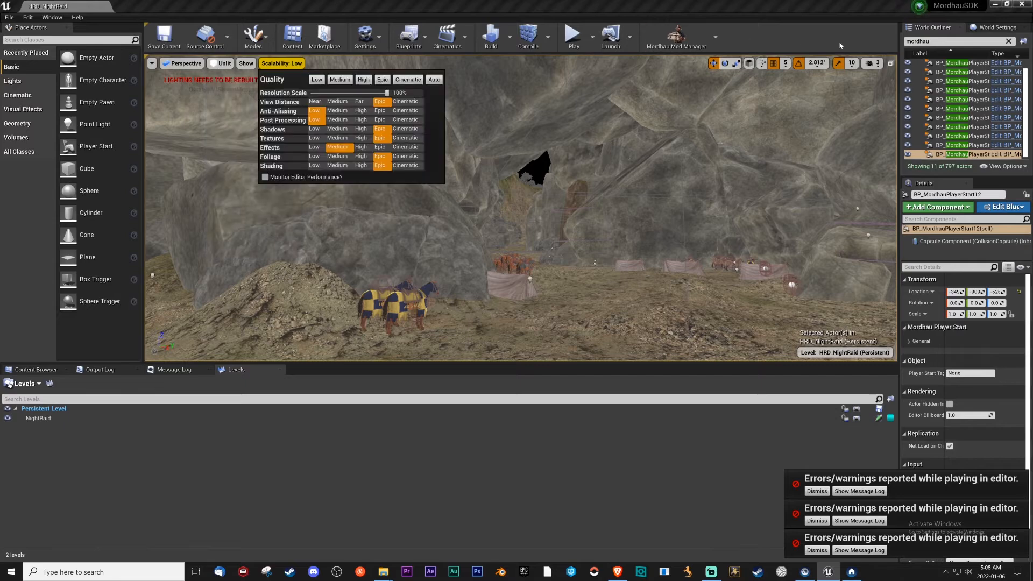
click(872, 63)
right_drag(532, 179, 532, 179)
key(w)
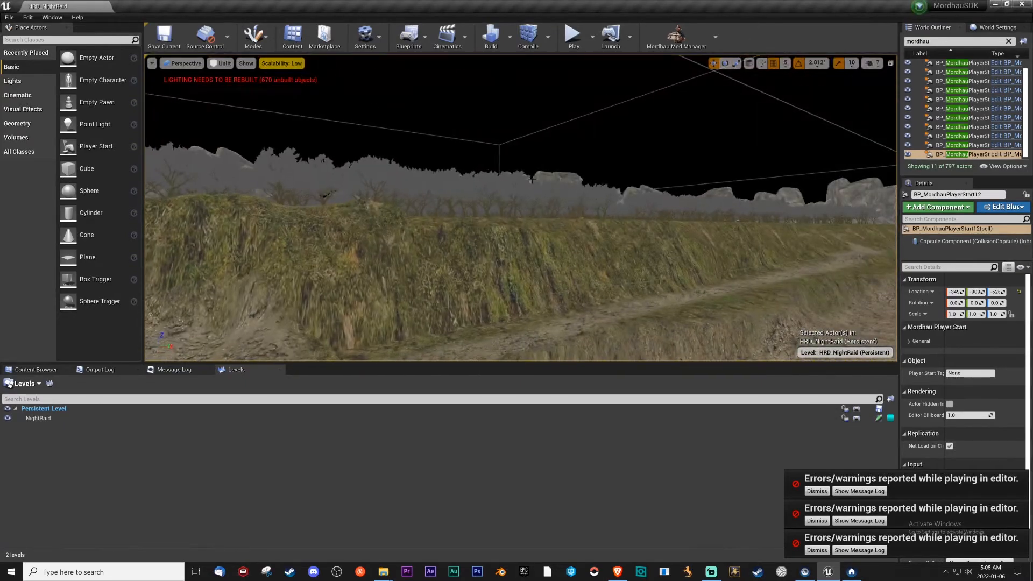
click(531, 180)
double_click(963, 370)
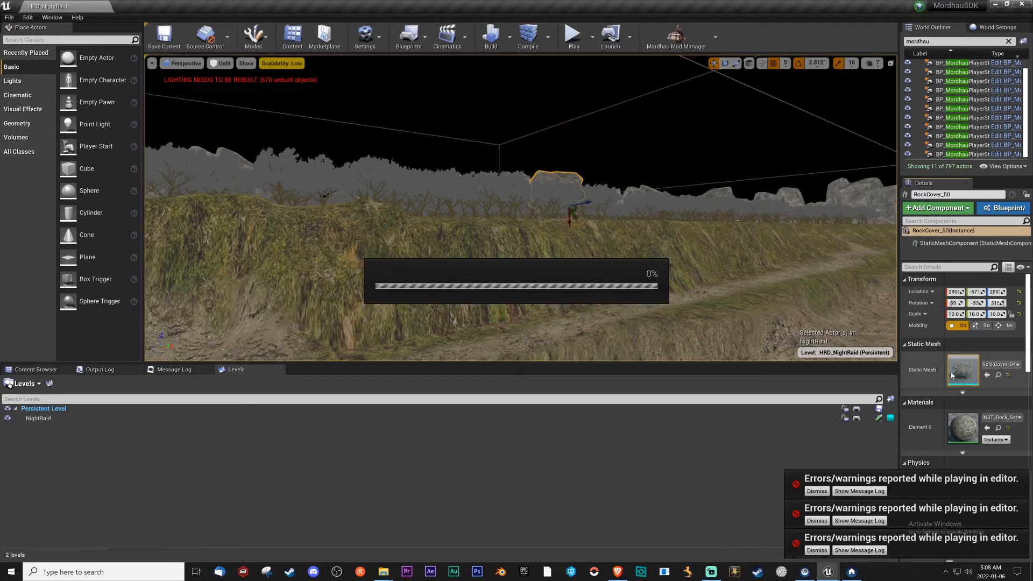
click(936, 47)
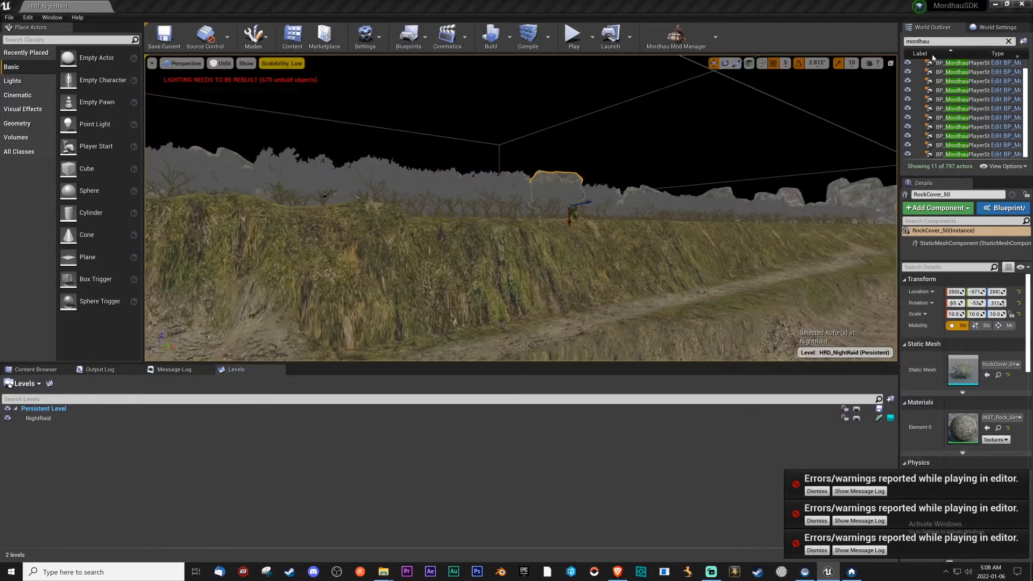
click(998, 375)
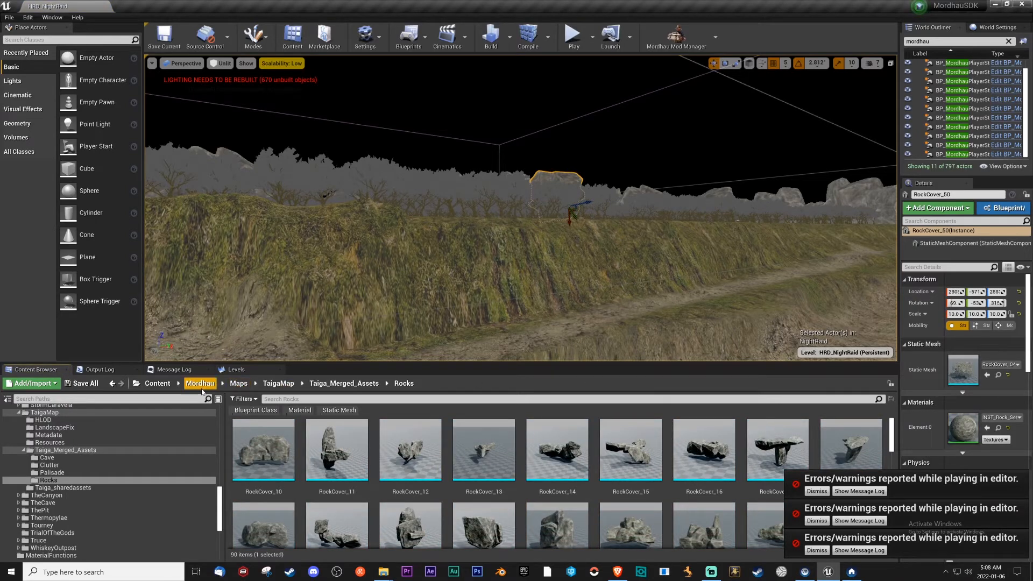
Select the untextured trees below the ridge, enter Foliage mode, and locate the Trees foliage type's mesh among the project assets.
key(w)
right_drag(550, 248, 565, 299)
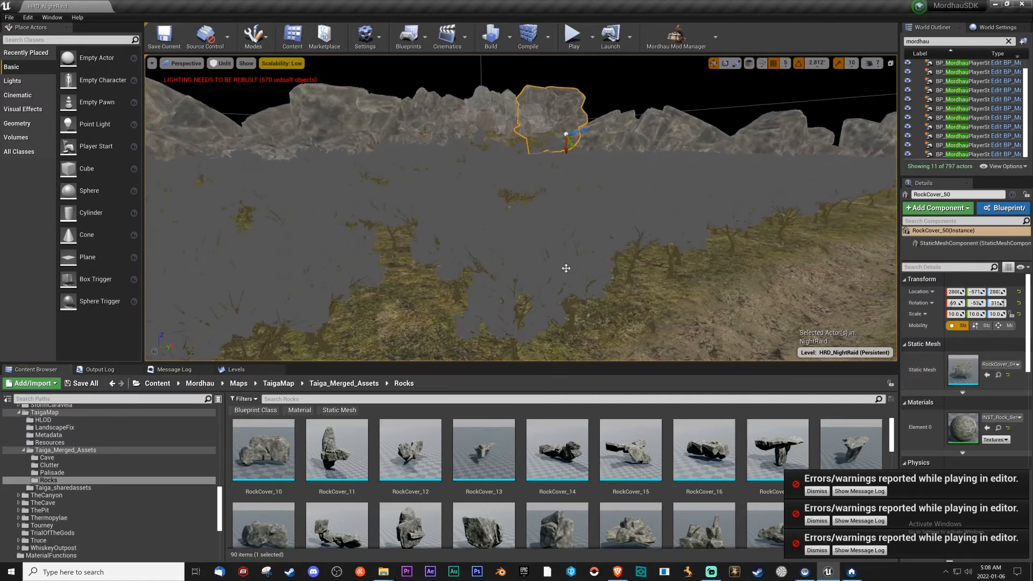
click(548, 258)
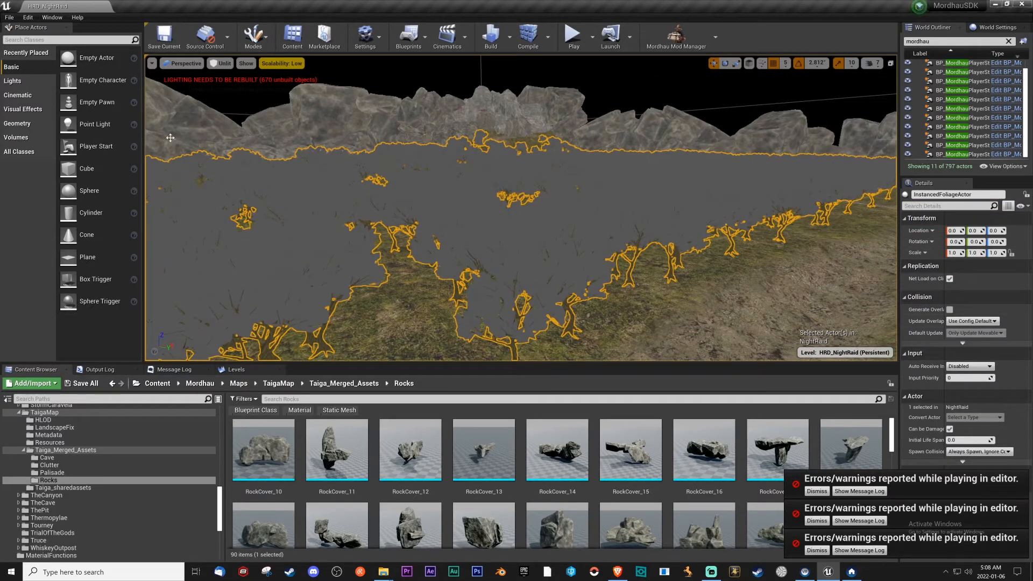
click(254, 36)
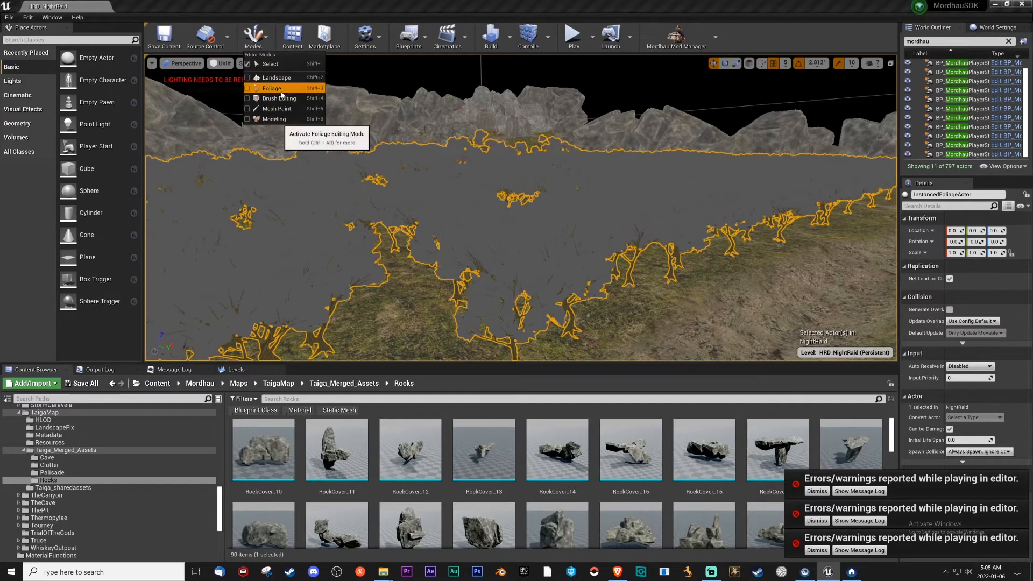
click(267, 106)
click(24, 128)
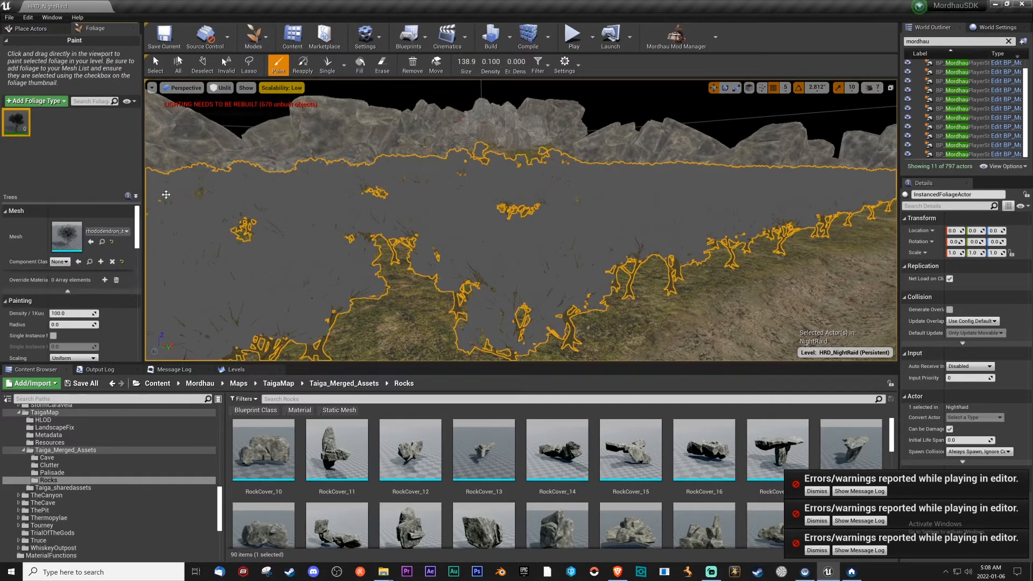
click(102, 241)
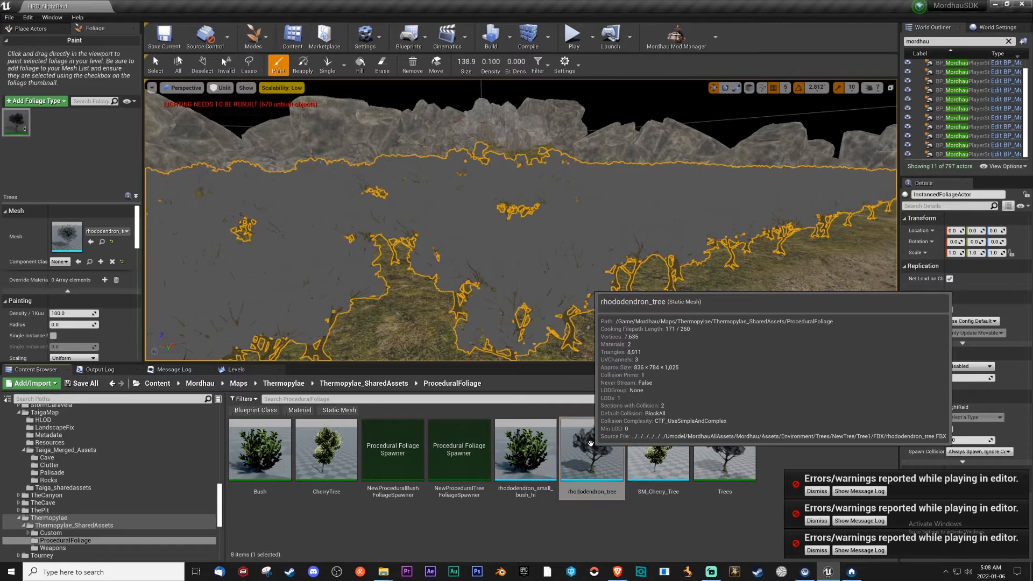
Duplicate the rhododendron_tree mesh and move the copy from ProceduralFoliage to NightRaid Content.
right_click(590, 443)
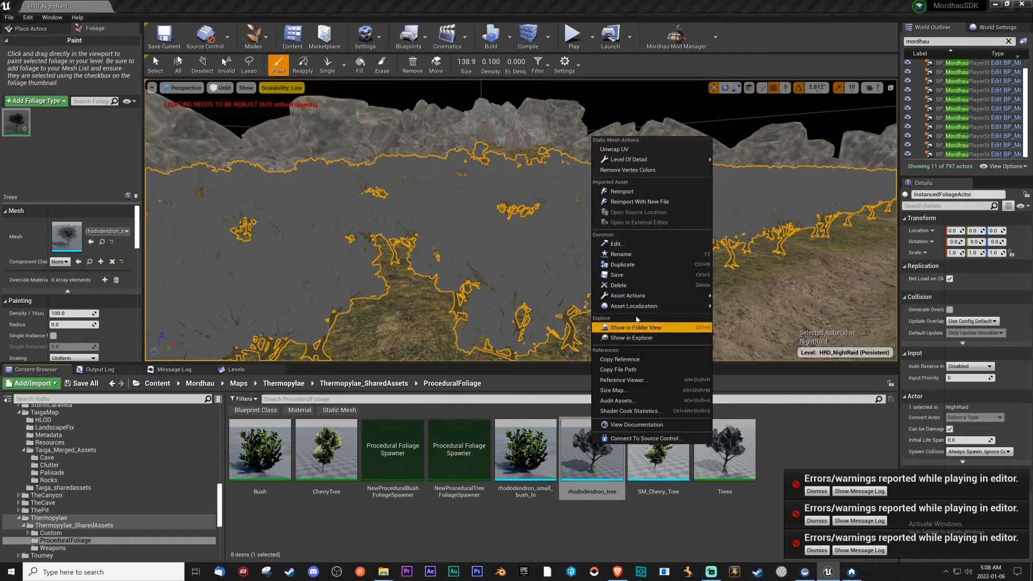
click(624, 264)
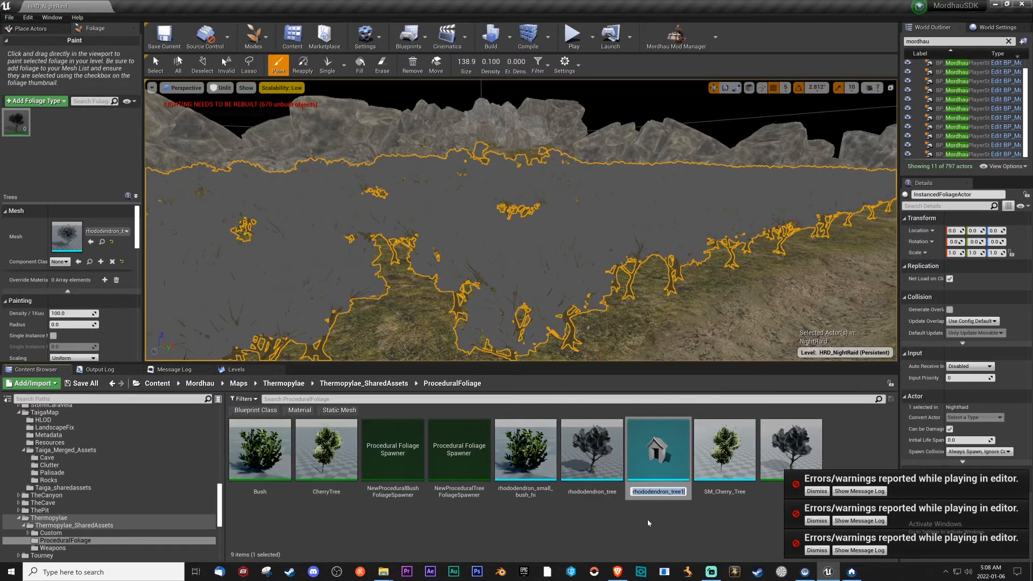
key(Return)
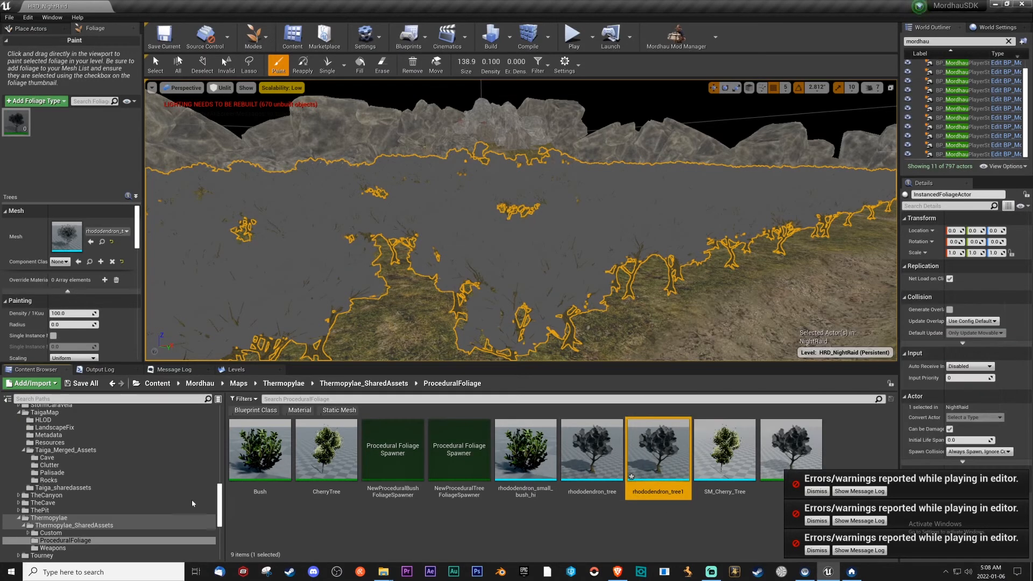
scroll(129, 503, down, 10)
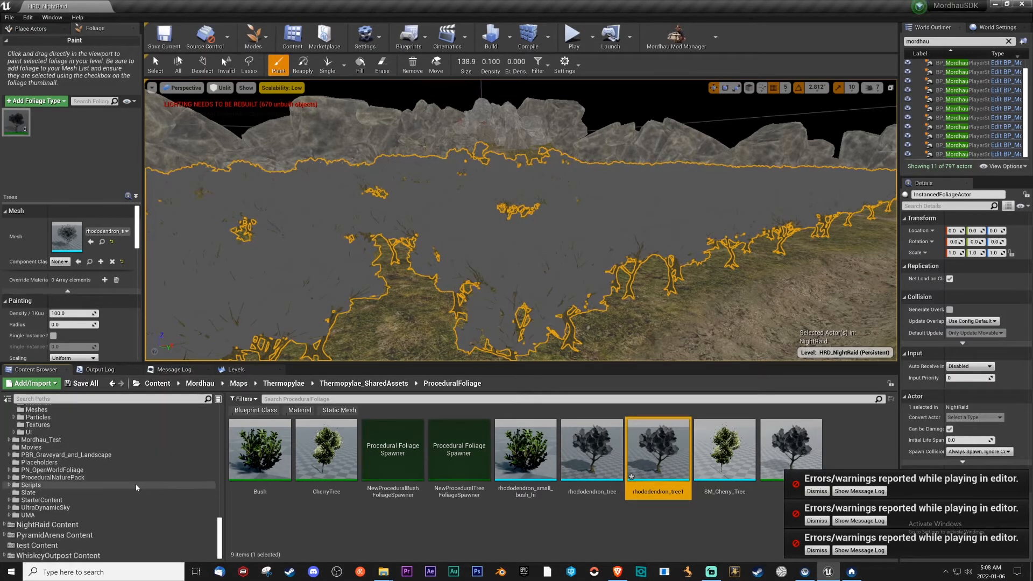
drag(654, 455, 56, 527)
click(84, 503)
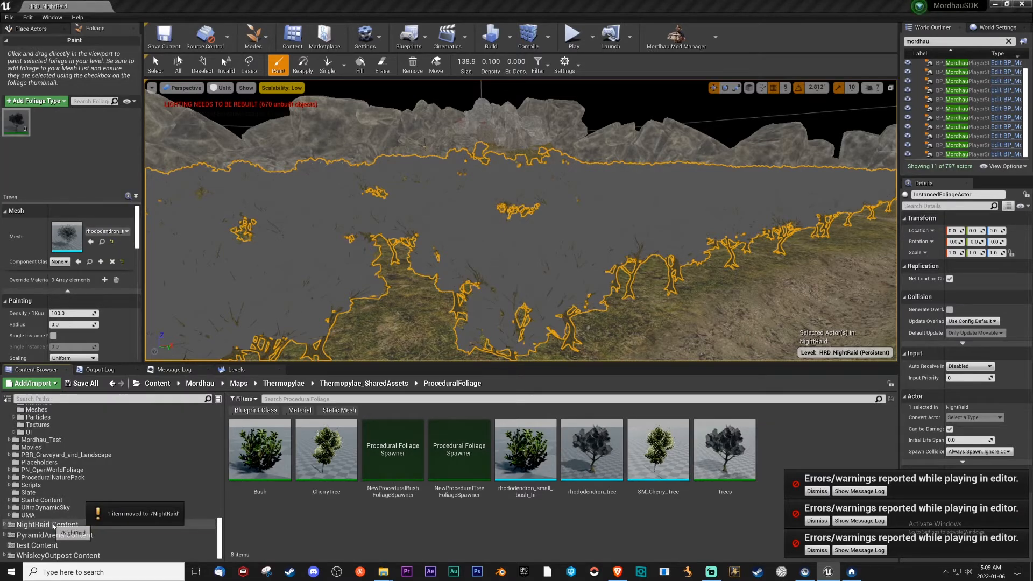
Rename the copied tree mesh to rhododendron_tree and move it into the NightRaid_SharedAssets folder.
click(53, 525)
click(450, 476)
key(F2)
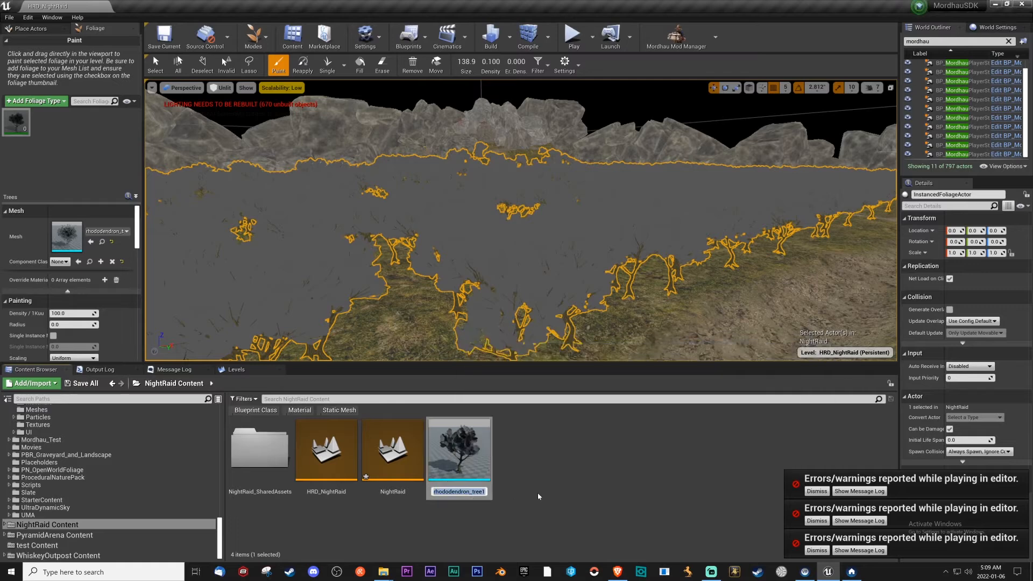
key(BackSpace)
key(Return)
drag(459, 455, 266, 459)
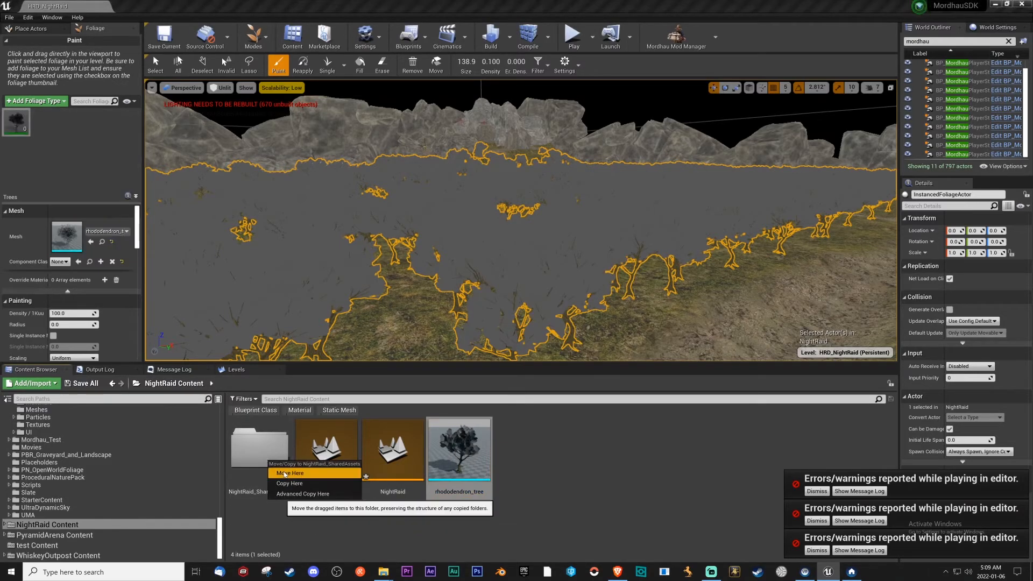
click(284, 474)
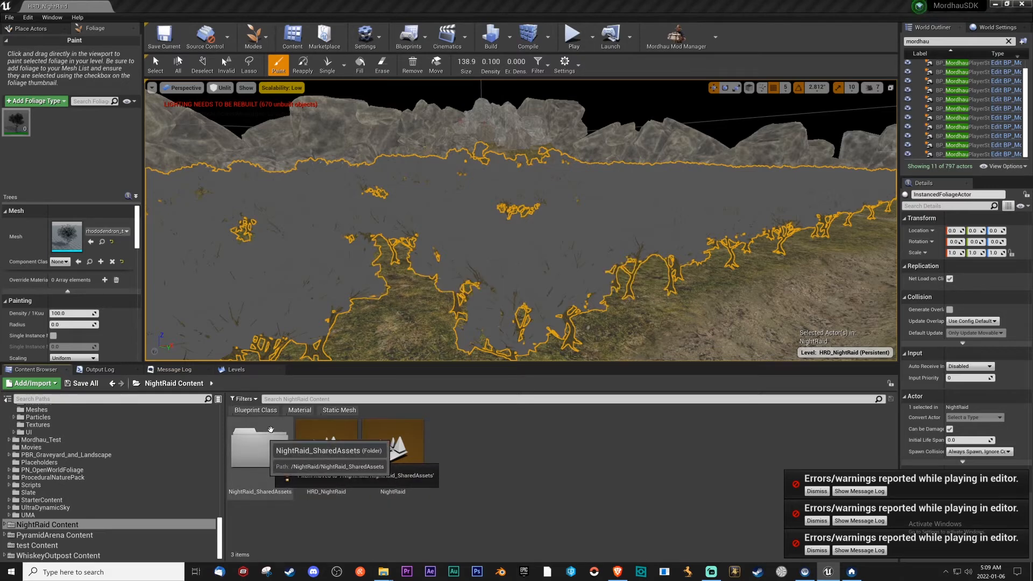
Assign rhododendron_tree from NightRaid_SharedAssets as the Trees foliage type's mesh and inspect the tree's material slots.
click(249, 445)
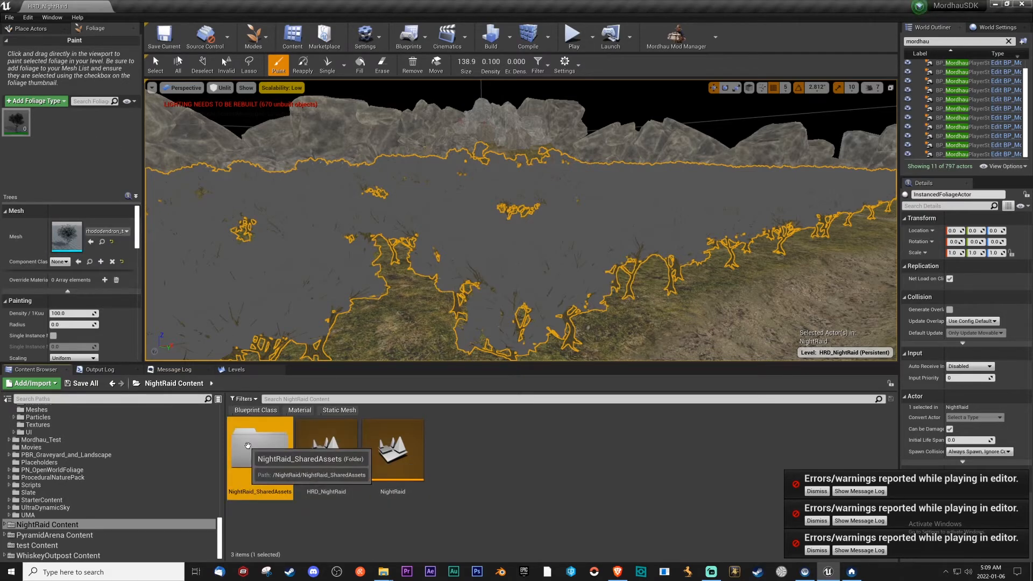
double_click(274, 479)
scroll(584, 483, down, 2)
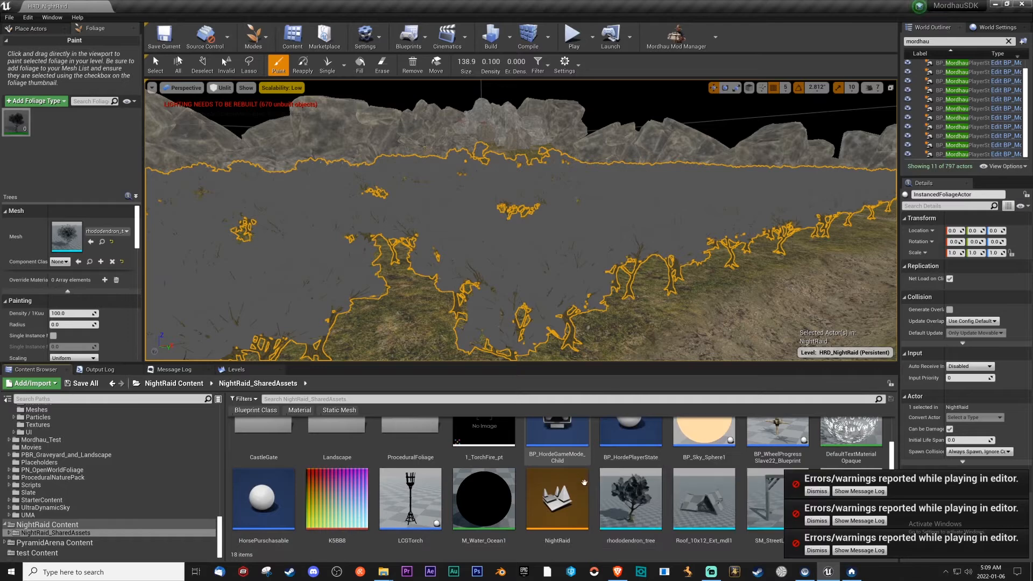
drag(630, 500, 68, 243)
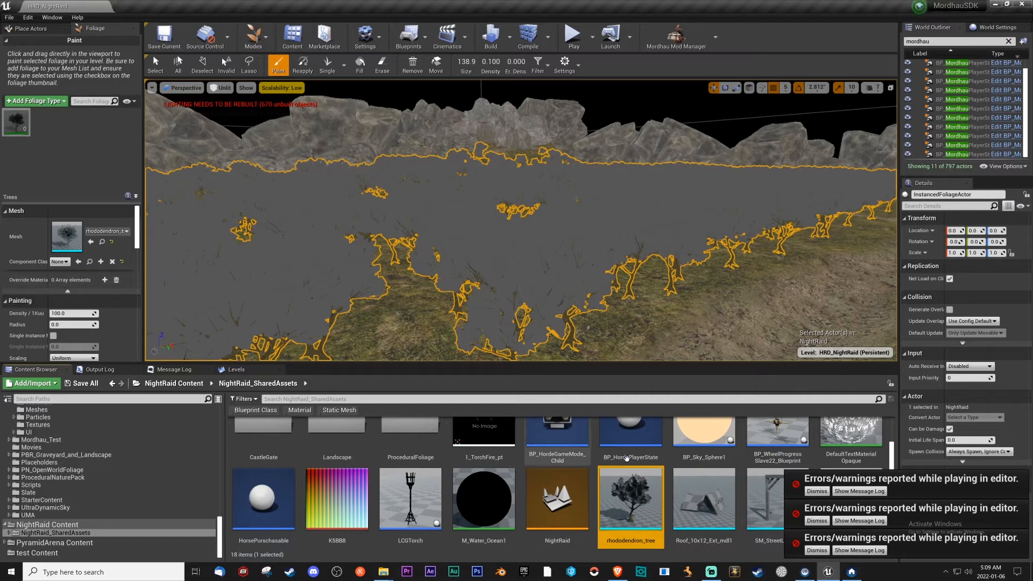
double_click(631, 498)
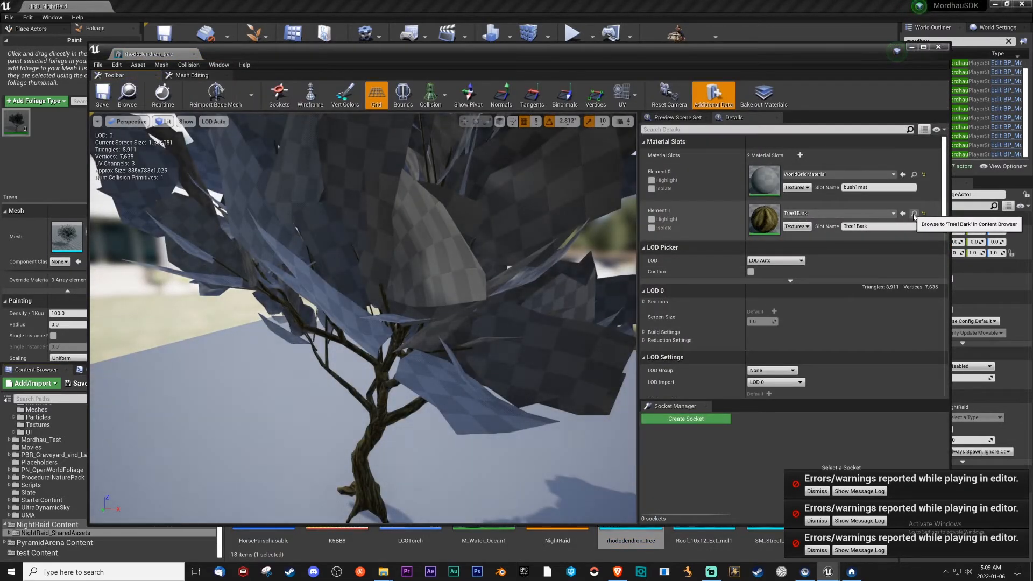
click(937, 48)
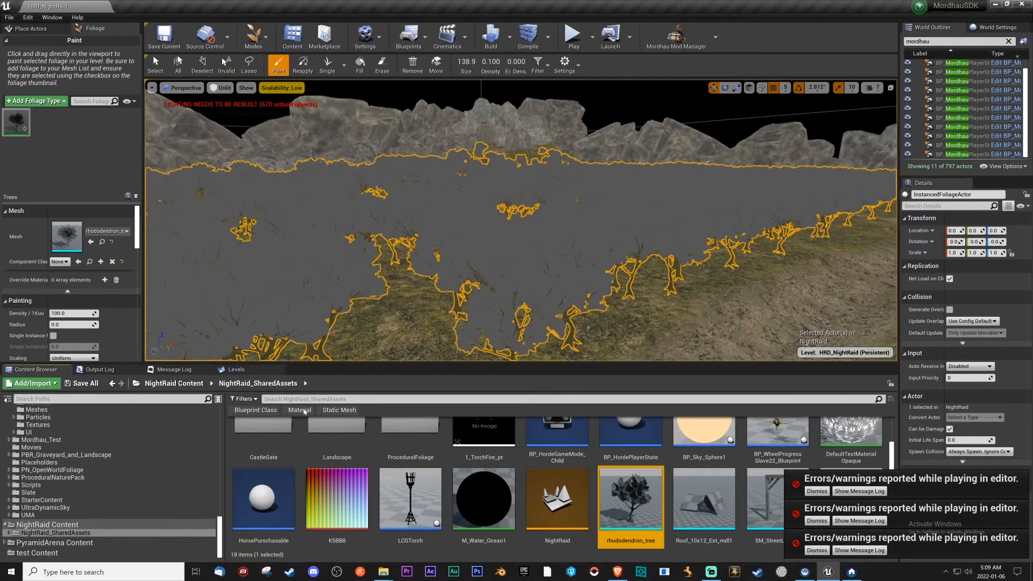
Search the NightRaid shared assets for "tree", open SM_Cherry_Tree, and locate its M_Cherry_Tree material among the project assets.
scroll(314, 418, up, 1)
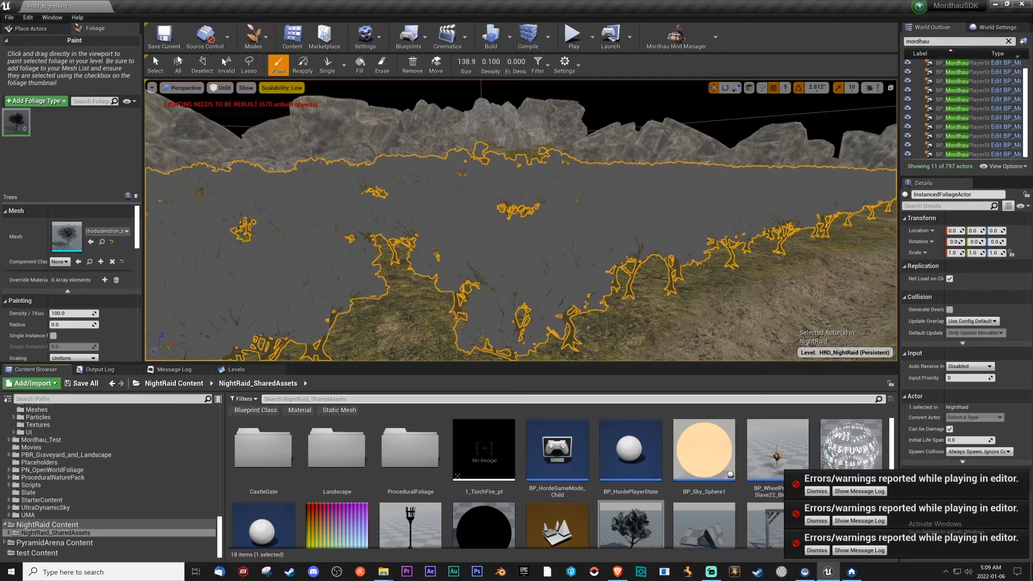
text(ee)
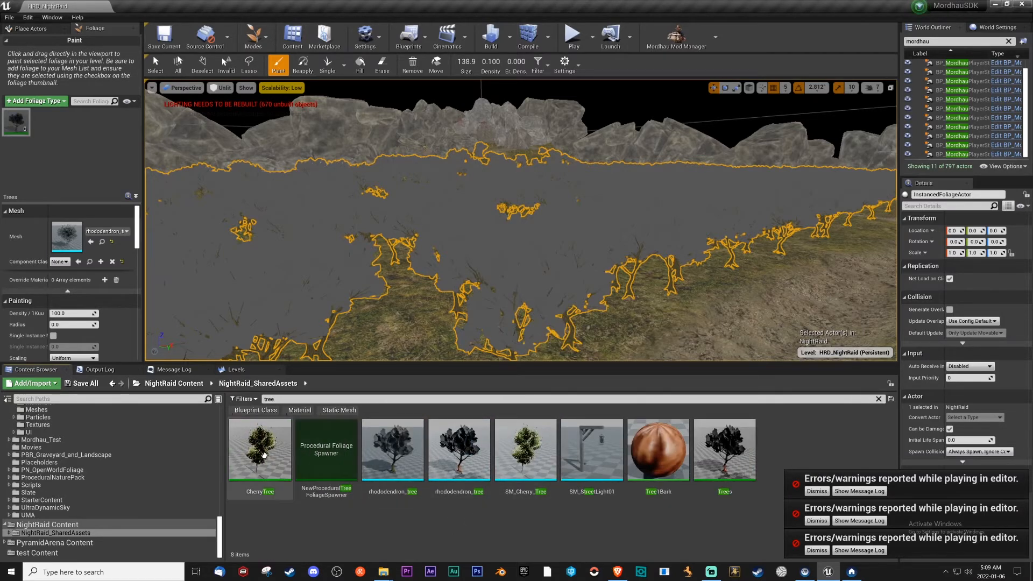
double_click(530, 451)
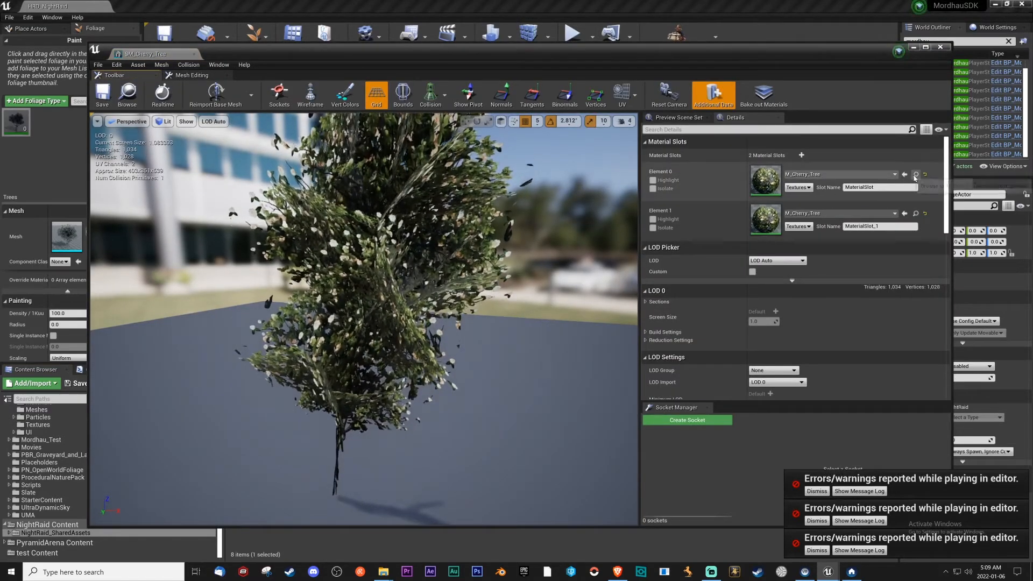
click(914, 48)
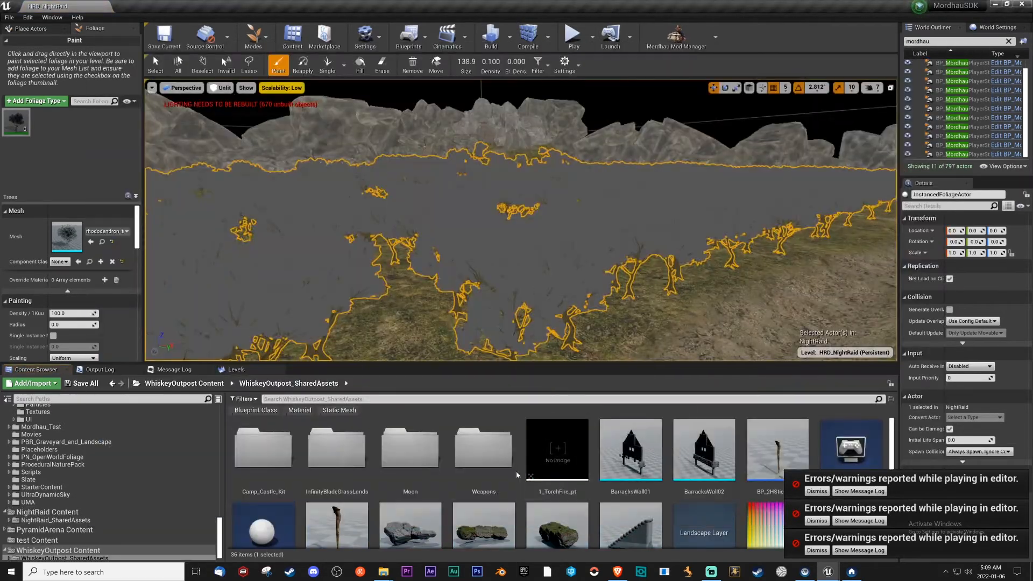
Duplicate the M_Cherry_Tree material in WhiskeyOutpost_SharedAssets and move the copy into the NightRaid_SharedAssets folder.
scroll(516, 475, down, 5)
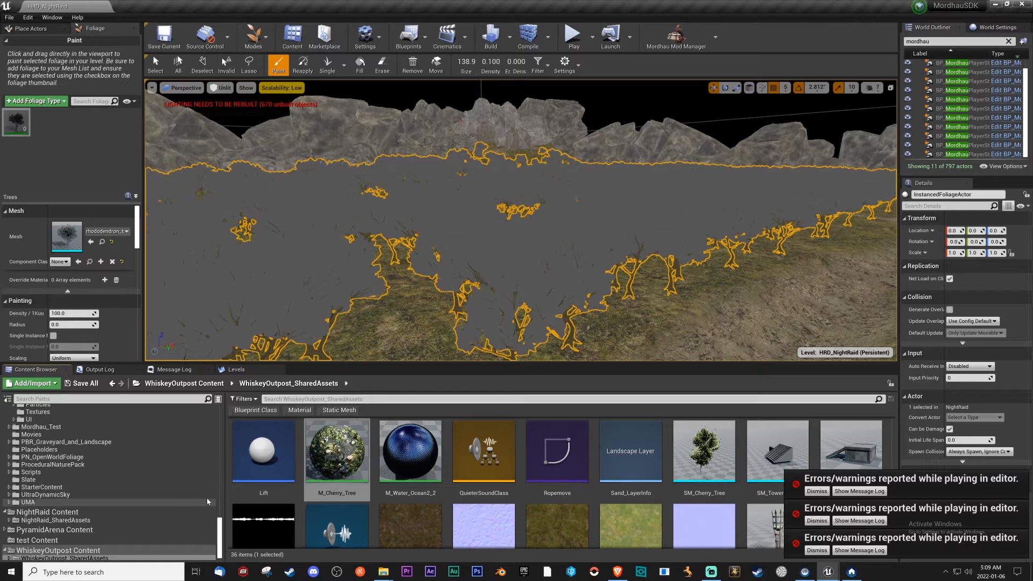
right_click(356, 453)
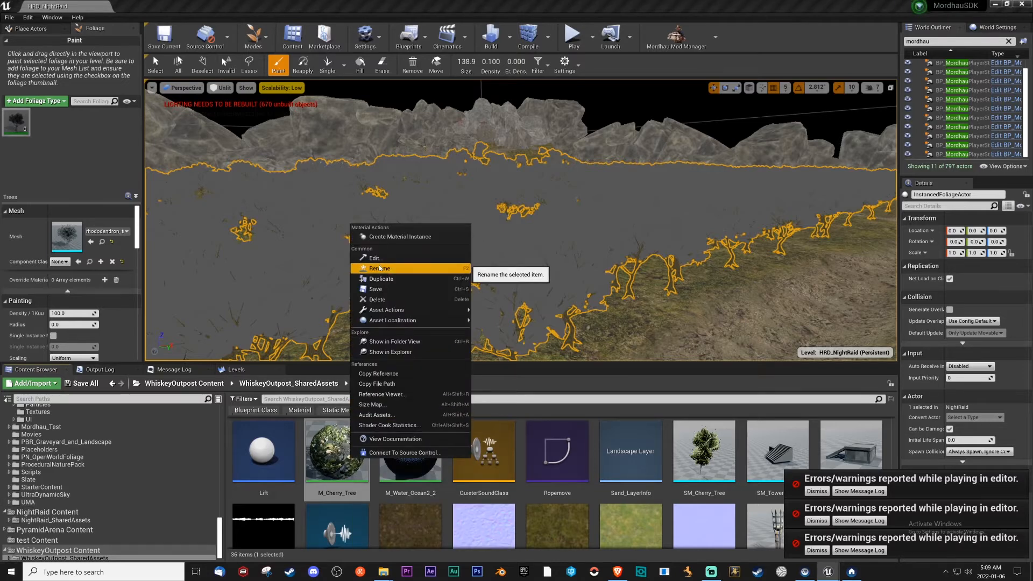
click(381, 279)
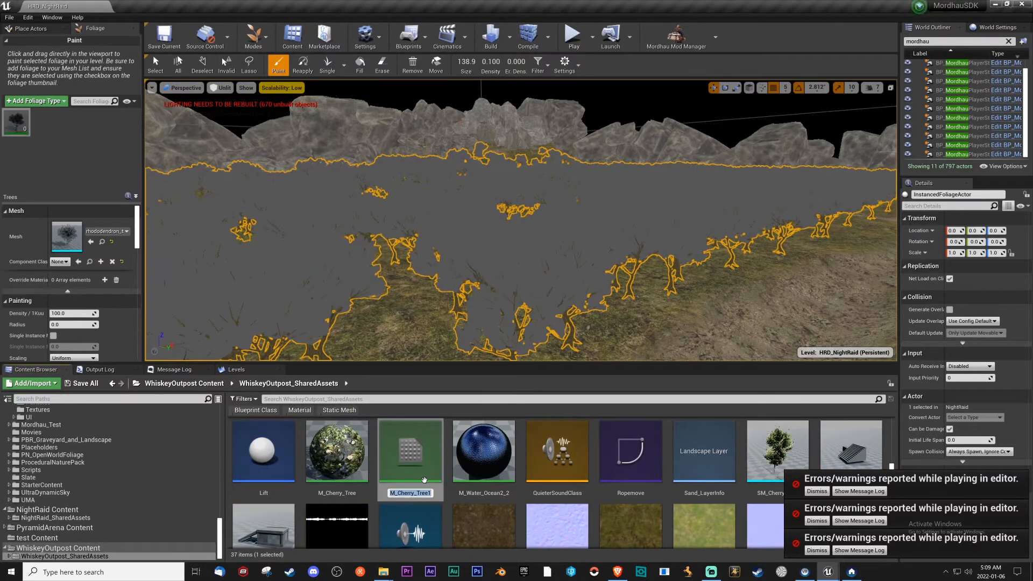
click(424, 480)
drag(424, 477, 53, 515)
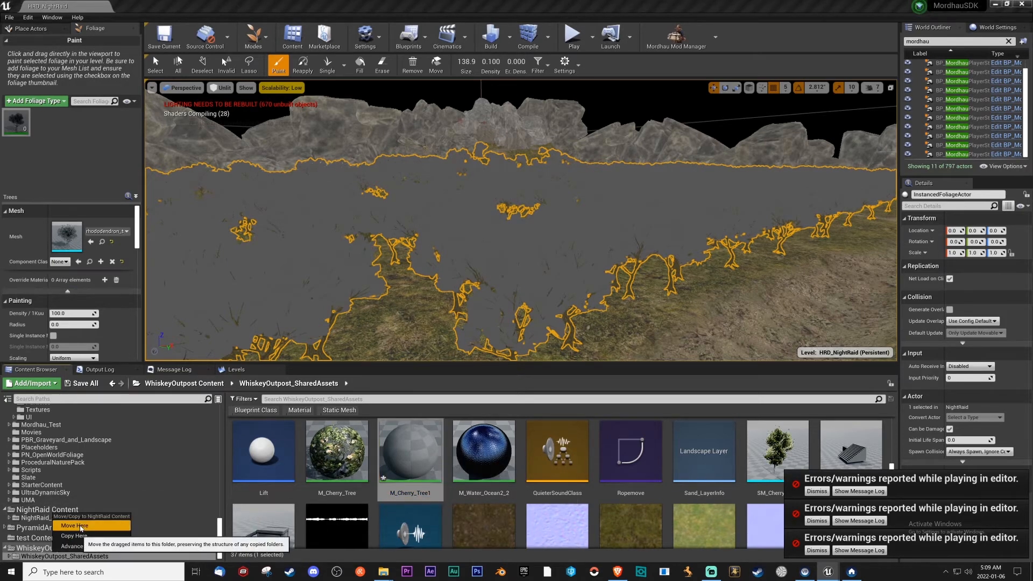
click(81, 526)
drag(411, 452, 54, 518)
click(72, 532)
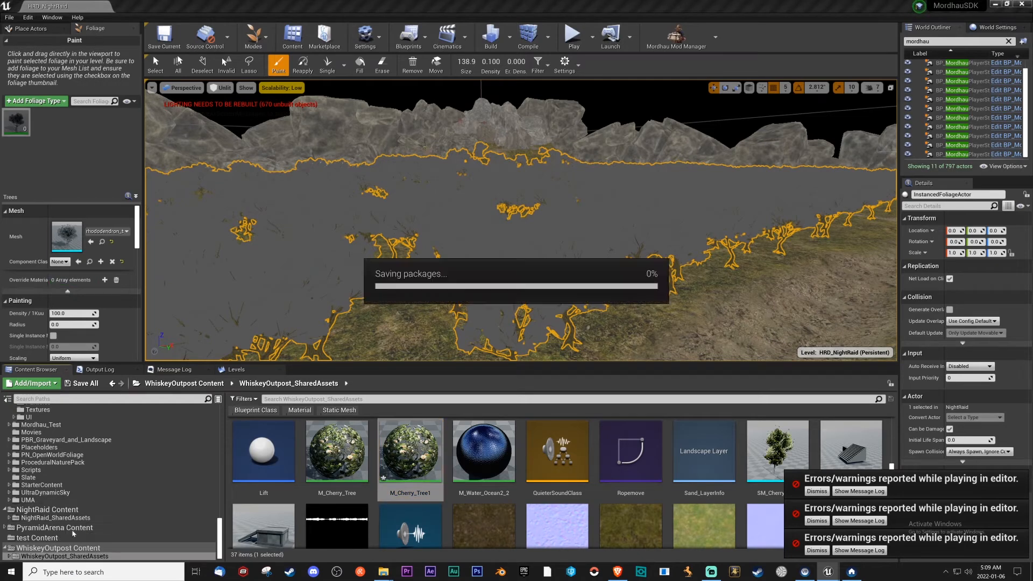
Examine the original M_Cherry_Tree material's node graph, including its texture samples and wind nodes, and close it.
click(351, 463)
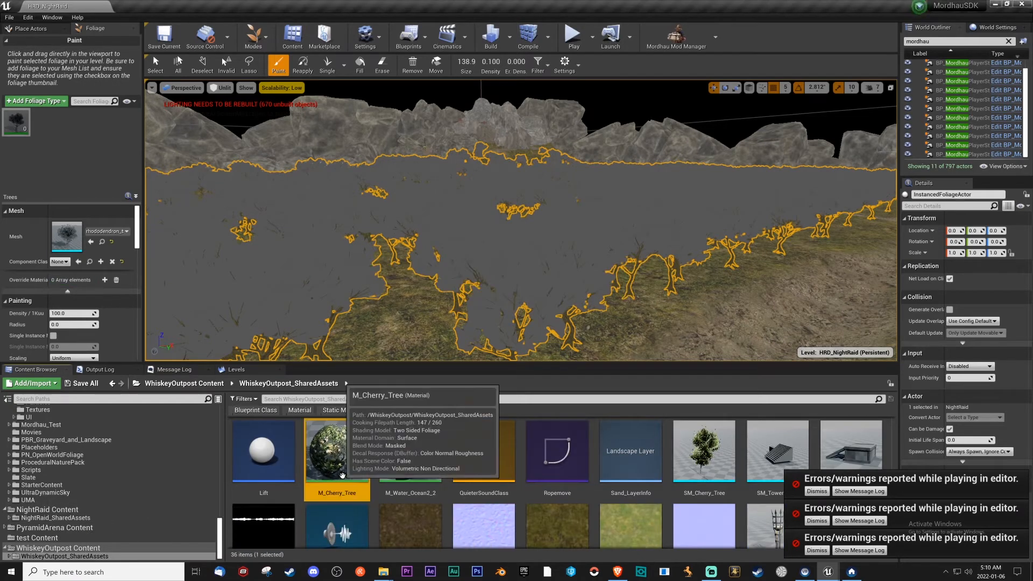
double_click(351, 462)
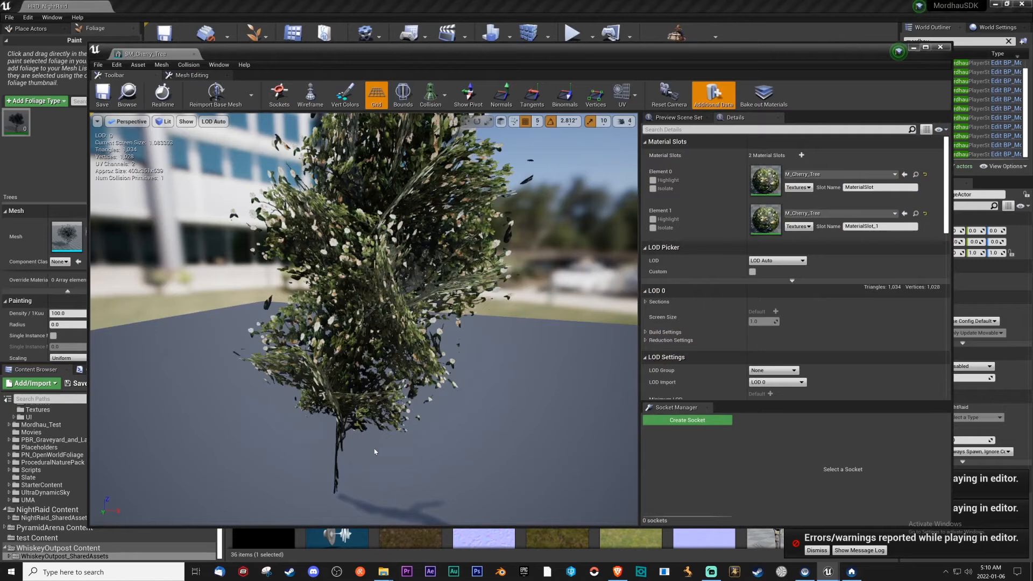
right_drag(498, 216, 698, 213)
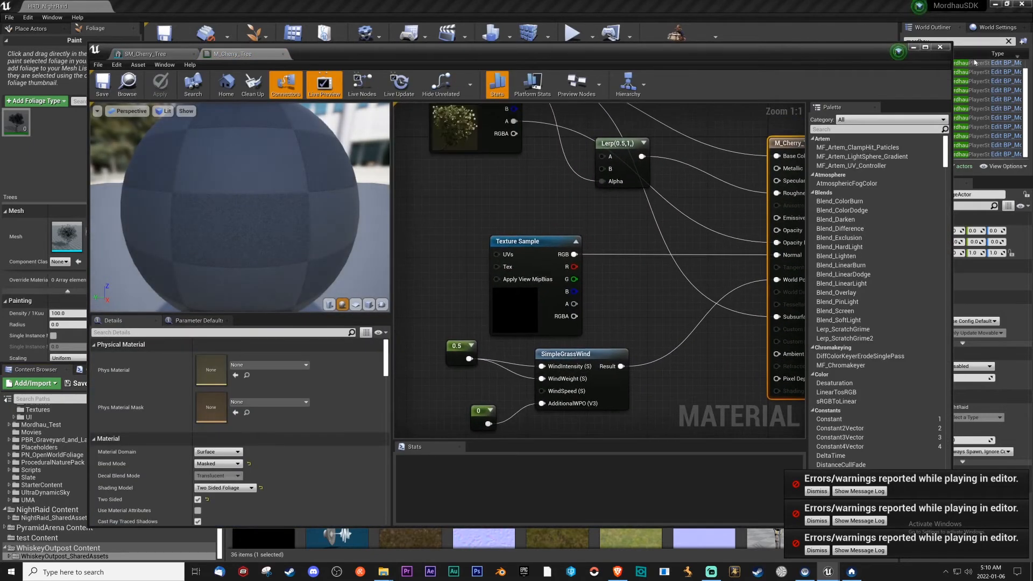
click(940, 47)
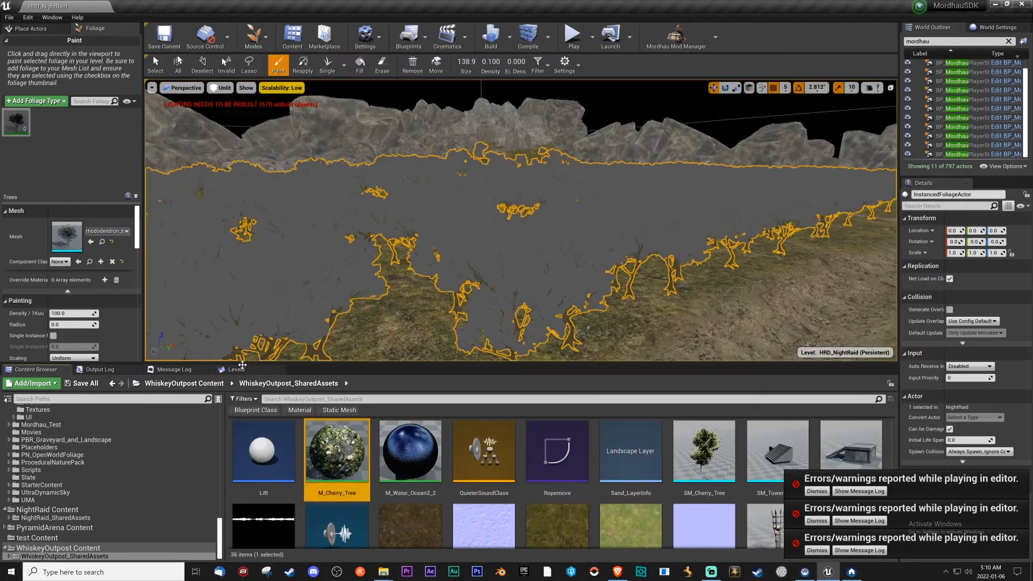
Open the copied cherry tree material in NightRaid_SharedAssets and locate its T_Cherry_Tree_Flowers_D texture among the project assets.
click(55, 518)
double_click(468, 452)
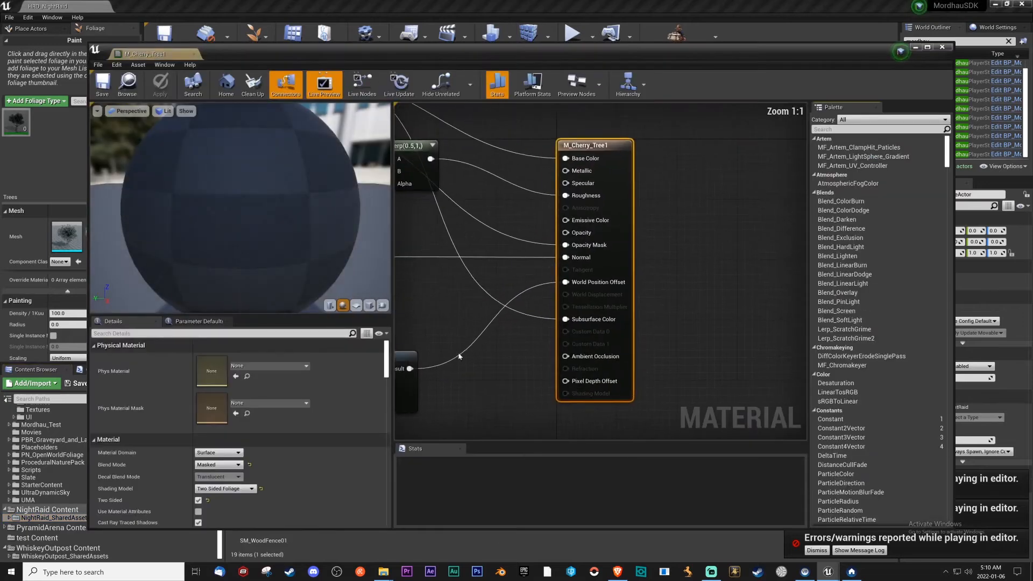
right_drag(471, 344, 686, 317)
scroll(686, 317, down, 3)
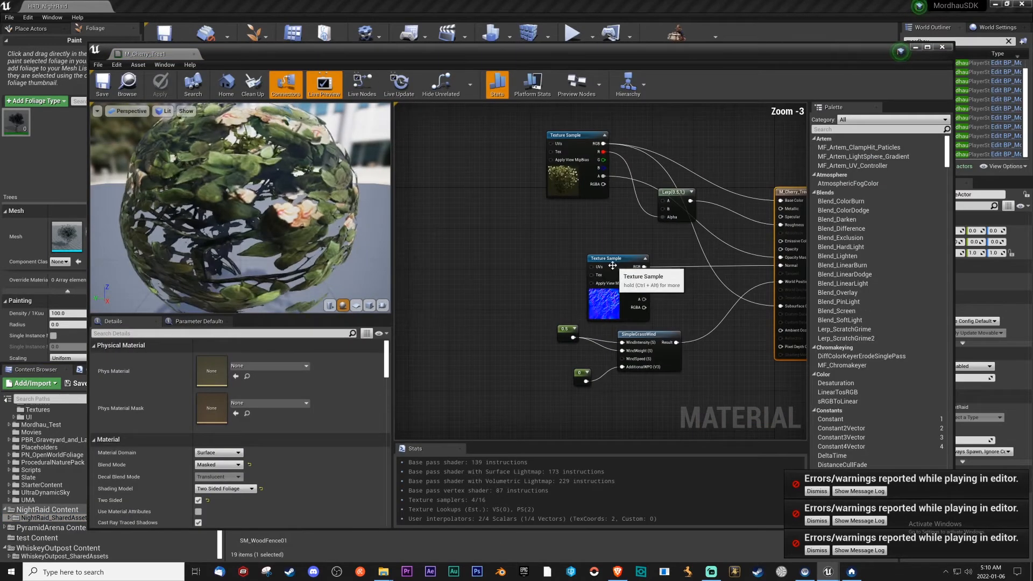
click(570, 161)
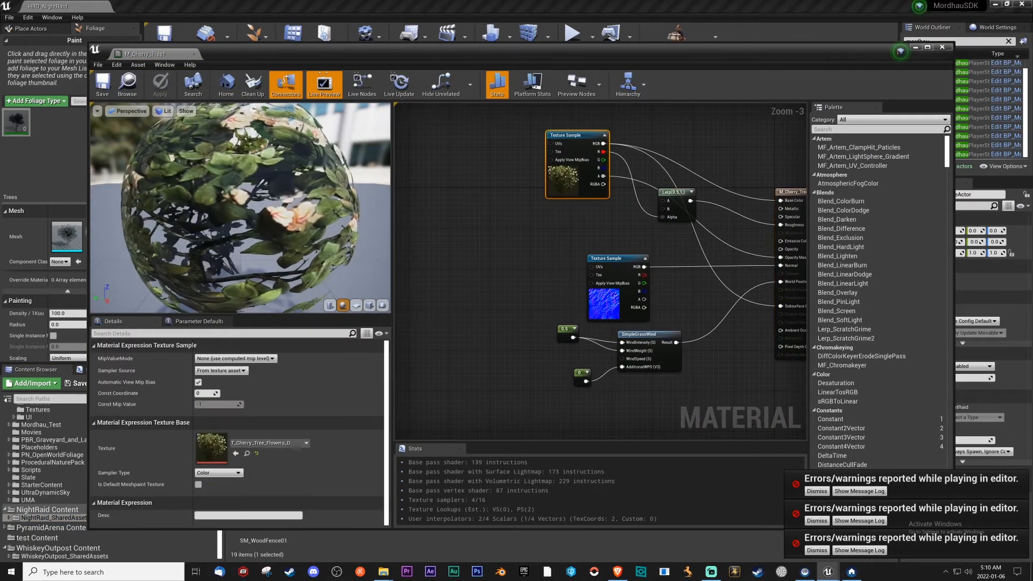
click(246, 454)
click(916, 48)
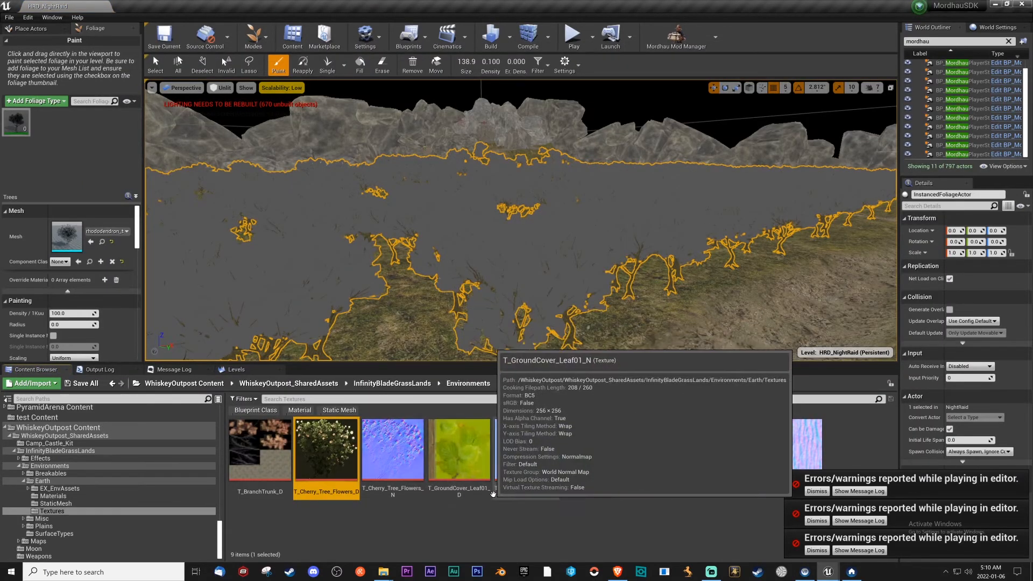
Duplicate all nine textures in WhiskeyOutpost's Earth Textures folder and move the copies into NightRaid_SharedAssets.
ctrl+click(387, 485)
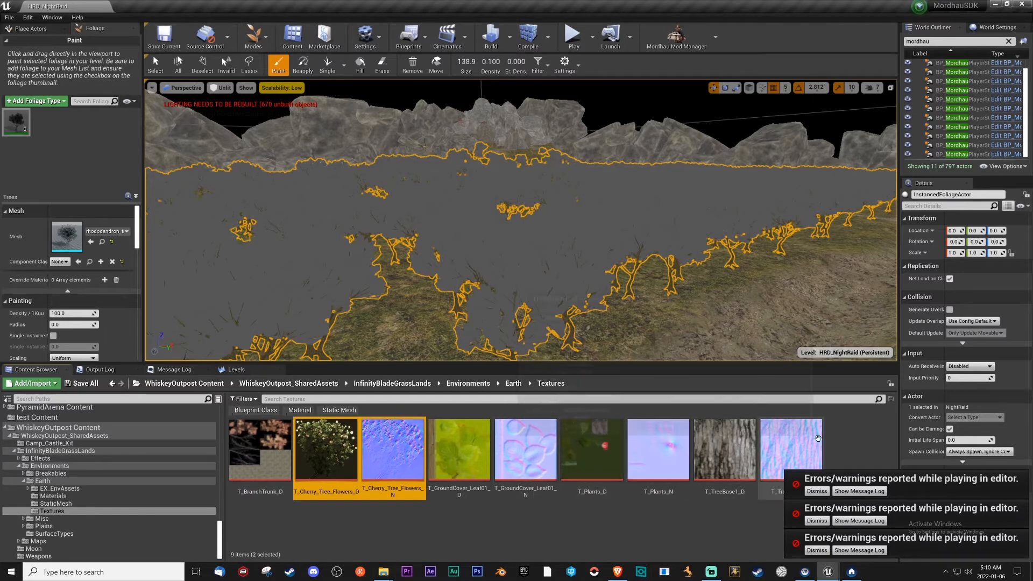
click(791, 452)
shift+click(272, 468)
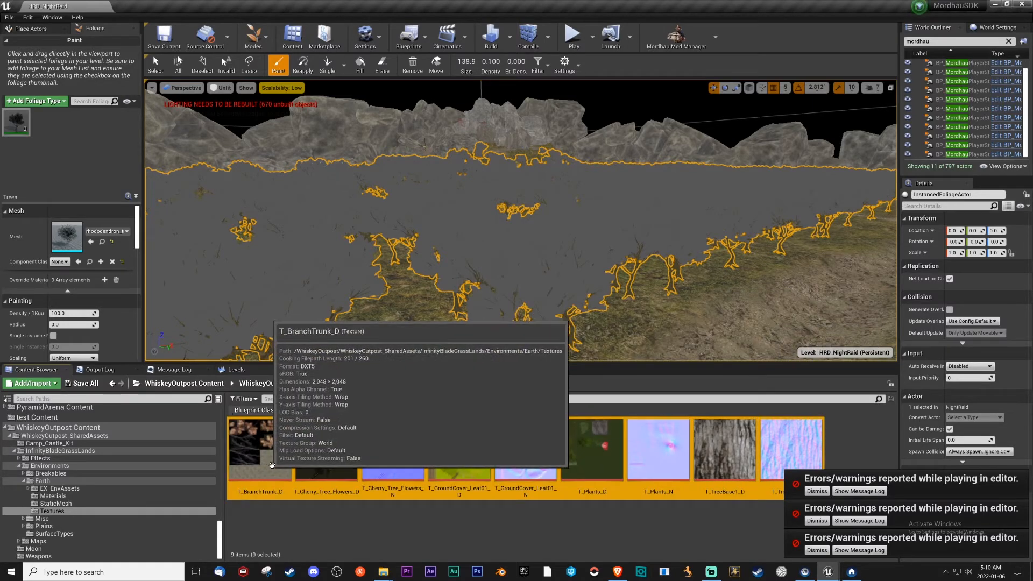
key(ctrl+w)
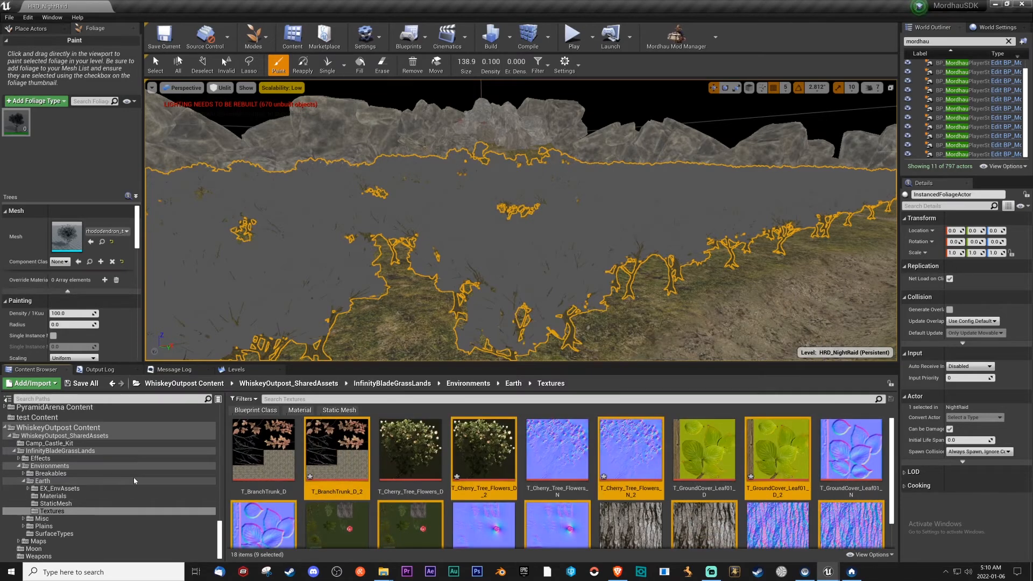
scroll(134, 480, up, 5)
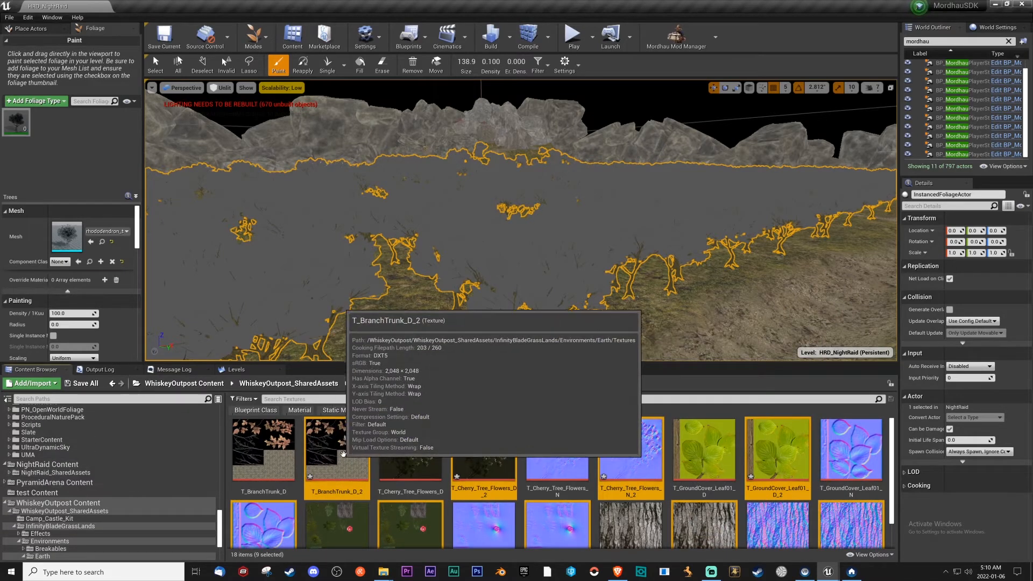
drag(350, 448, 90, 474)
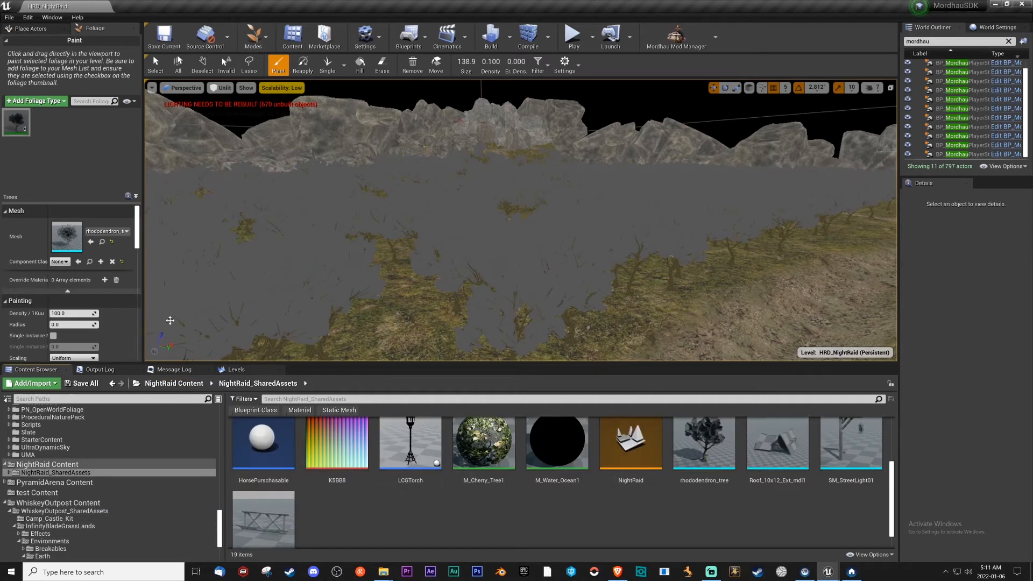
Apply M_Cherry_Tree1 to the bush1mat slot of the Trees foliage type's rhododendron_tree mesh, then save and close the mesh.
double_click(66, 235)
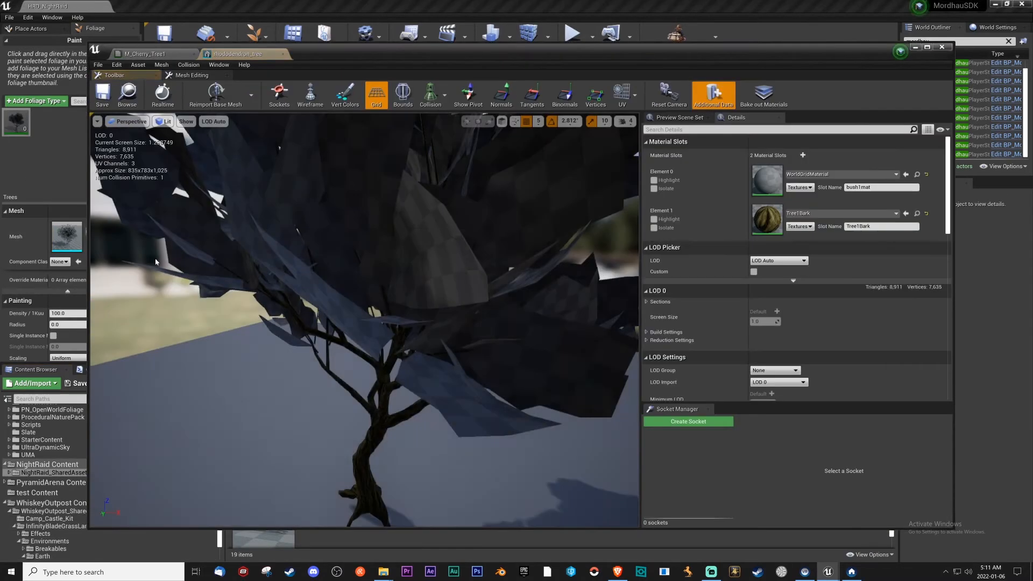
drag(467, 71, 284, 67)
click(491, 438)
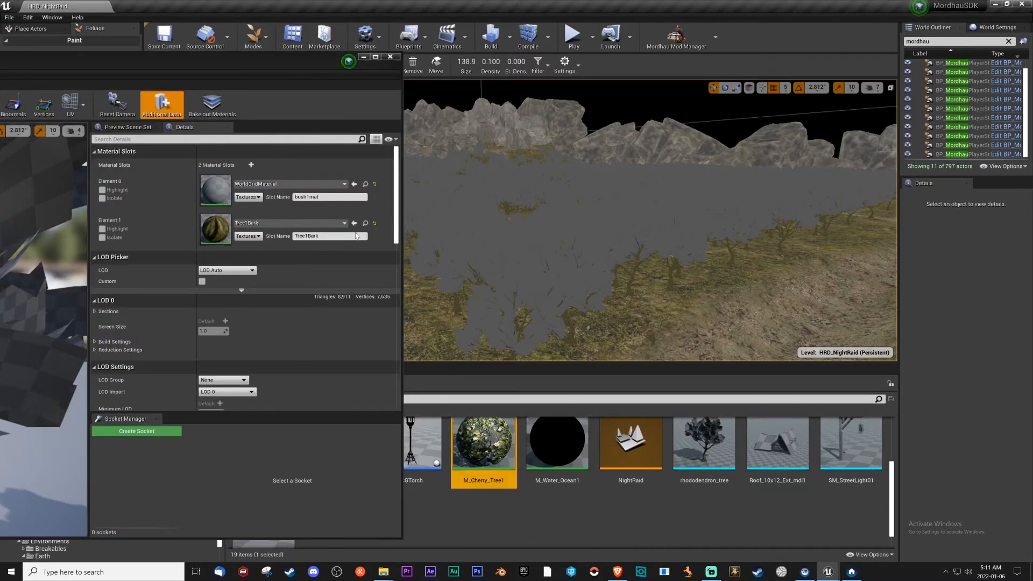
click(354, 184)
drag(313, 69, 704, 58)
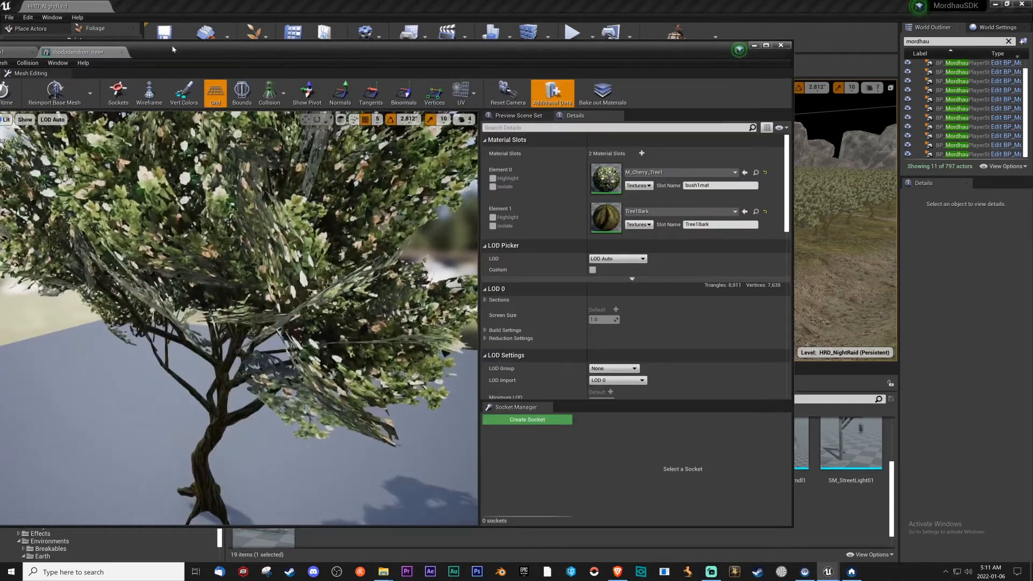
drag(501, 52, 650, 48)
click(91, 86)
click(271, 48)
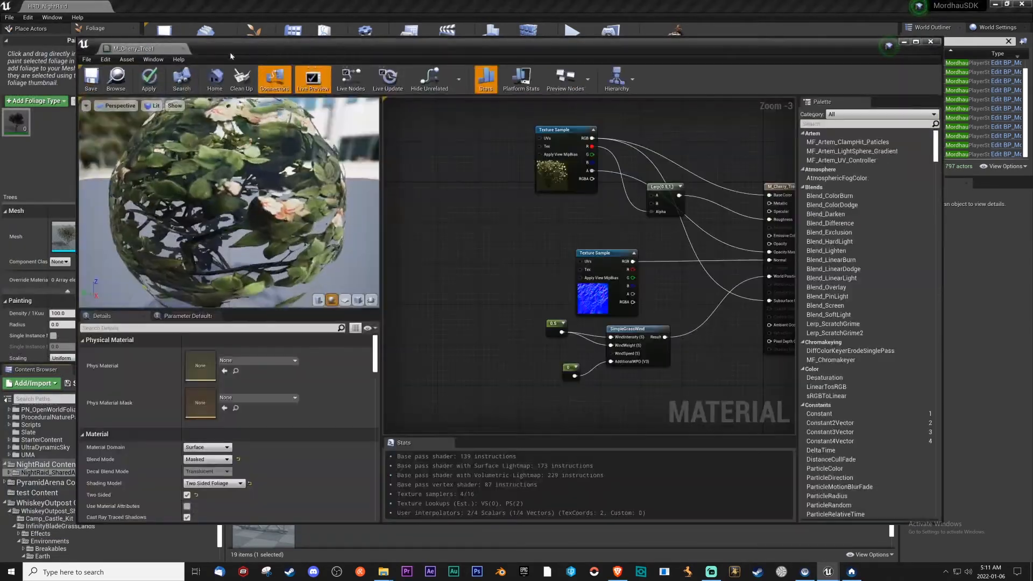
Keep the M_Cherry_Tree1 material open, move its two Texture Sample nodes closer together in the graph, and save it.
click(182, 49)
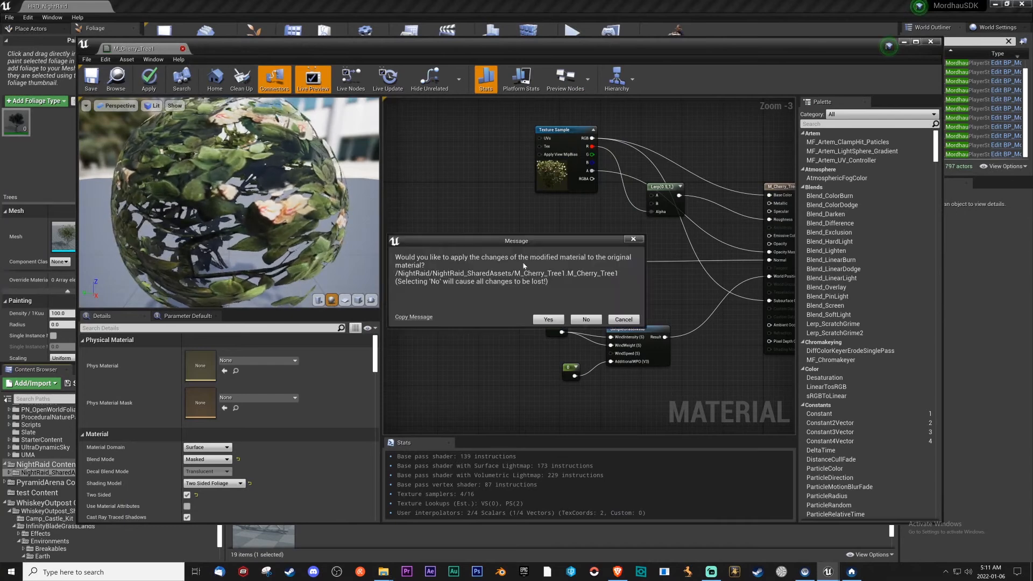
click(619, 321)
right_drag(659, 233, 574, 295)
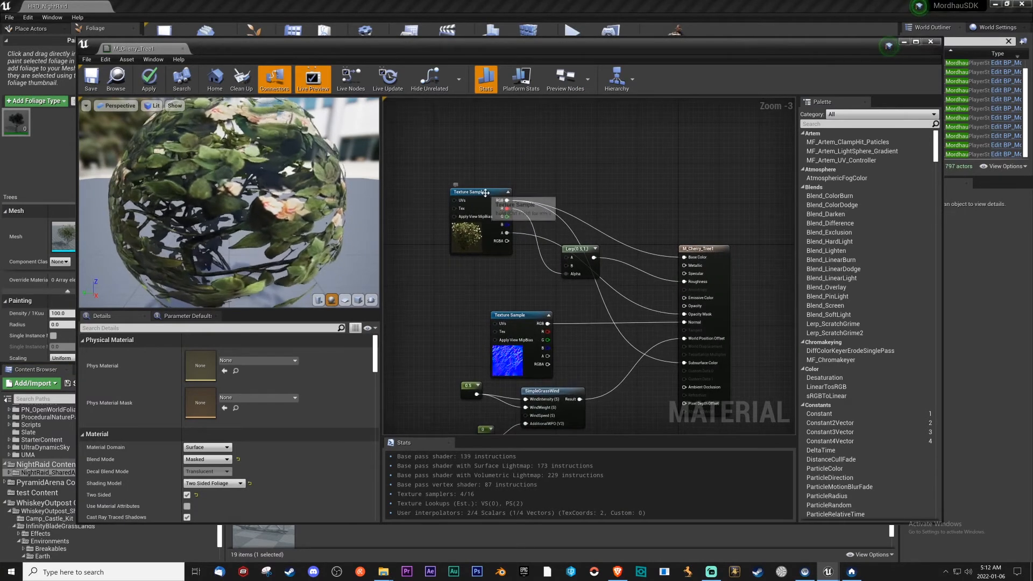
drag(486, 193, 496, 184)
drag(516, 316, 503, 285)
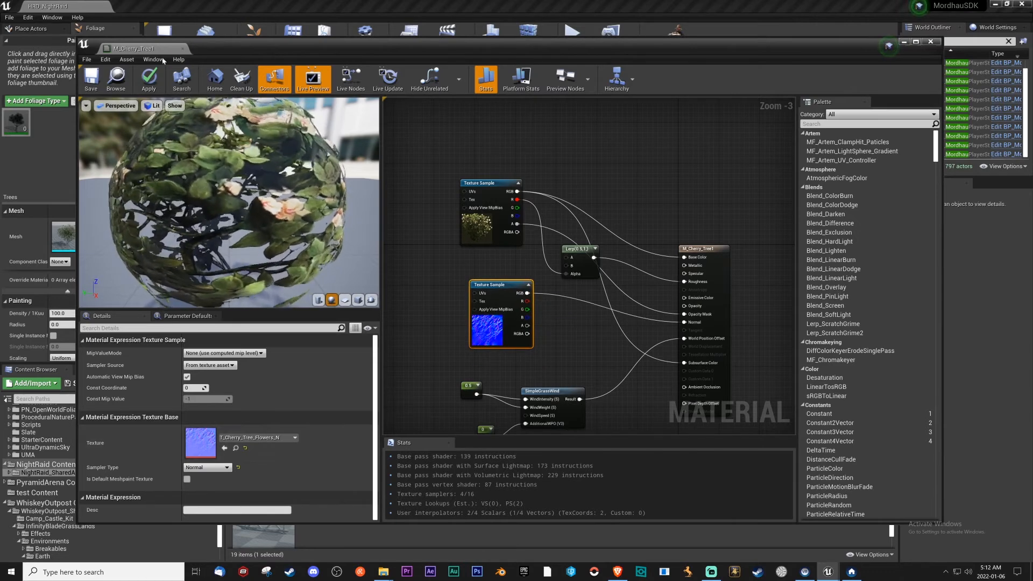
click(91, 79)
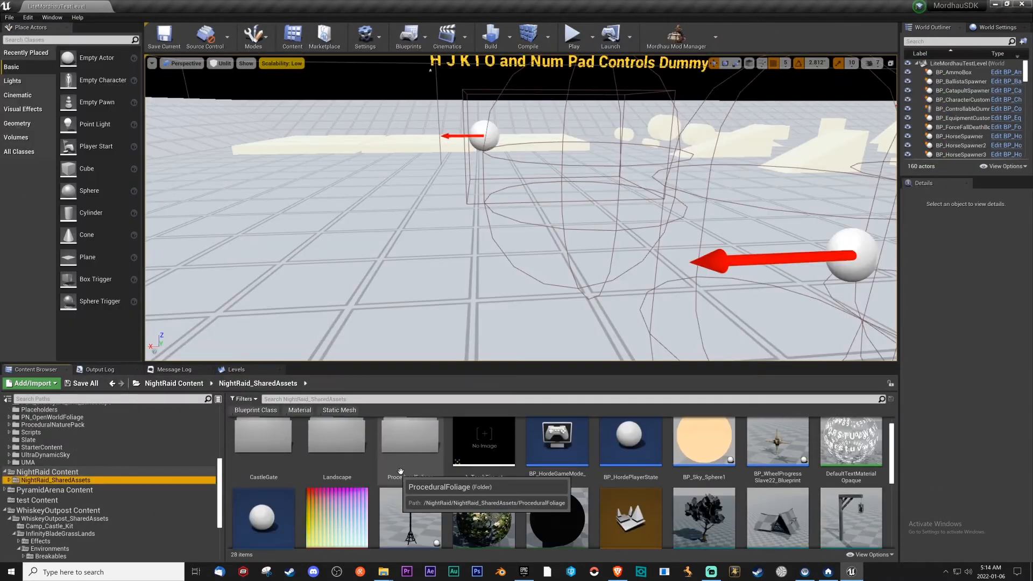
Return to the root NightRaid Content folder and open the NightRaid level.
scroll(400, 471, down, 2)
scroll(280, 478, up, 3)
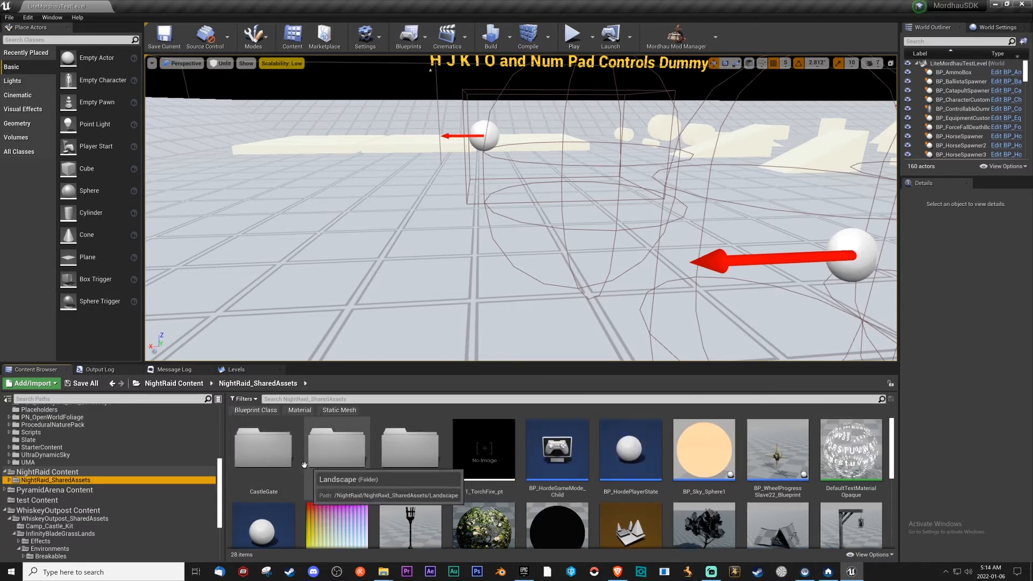
click(183, 383)
click(385, 451)
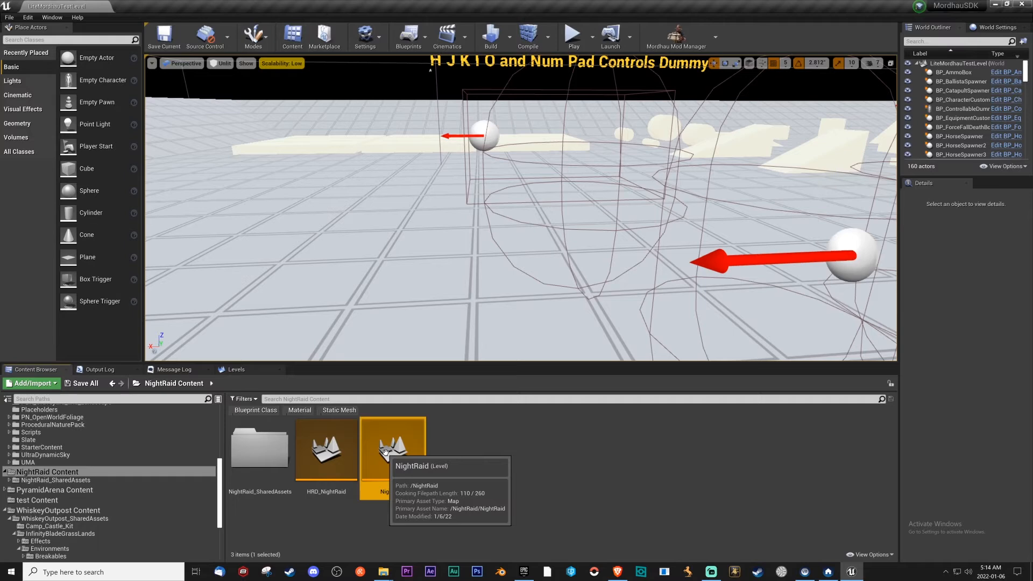
double_click(385, 451)
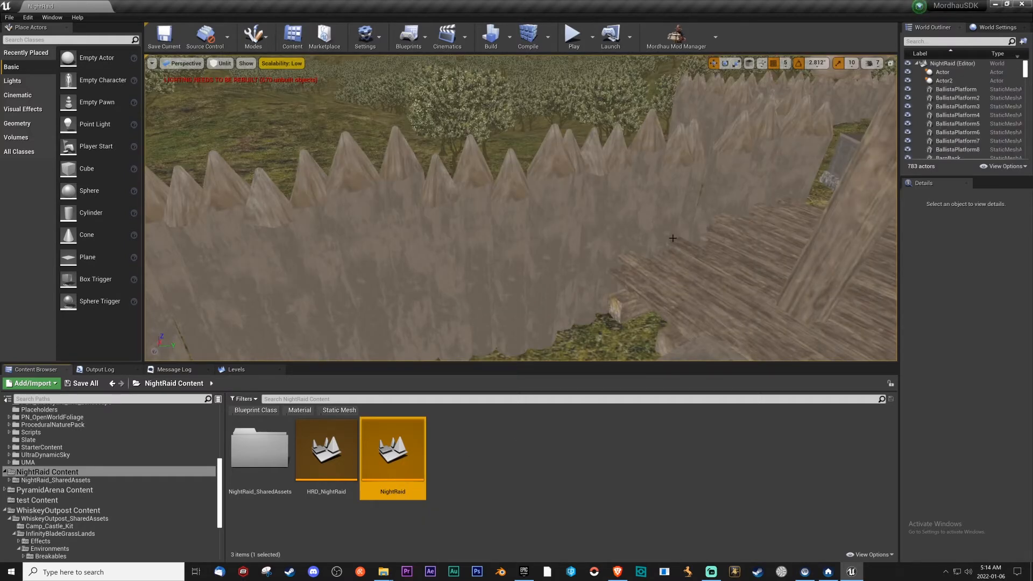
Set the NightRaid level's GameMode Override to BP_MordhauGameMode in its world settings and save the level.
click(998, 27)
click(975, 96)
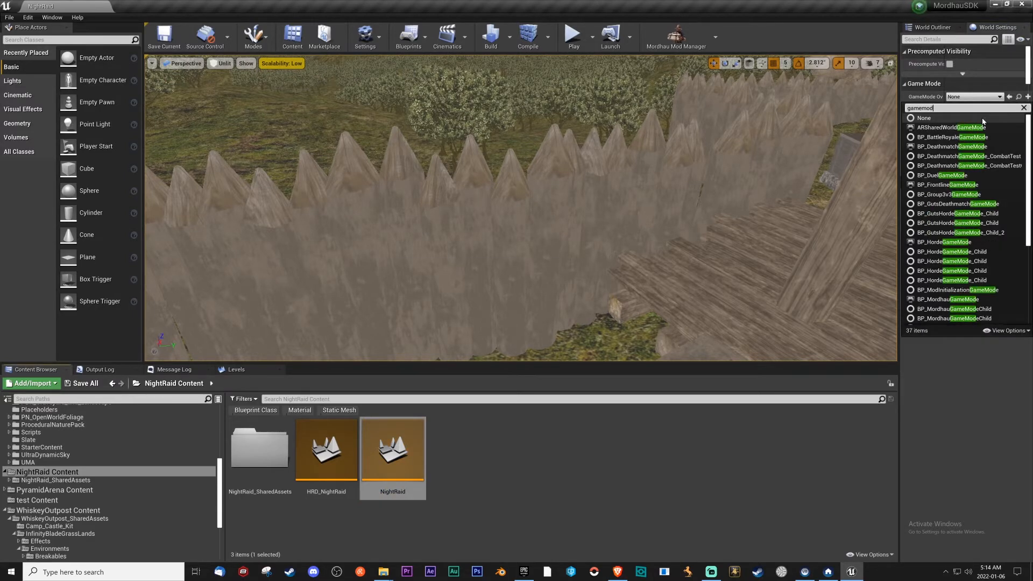
text(gamemod)
click(947, 299)
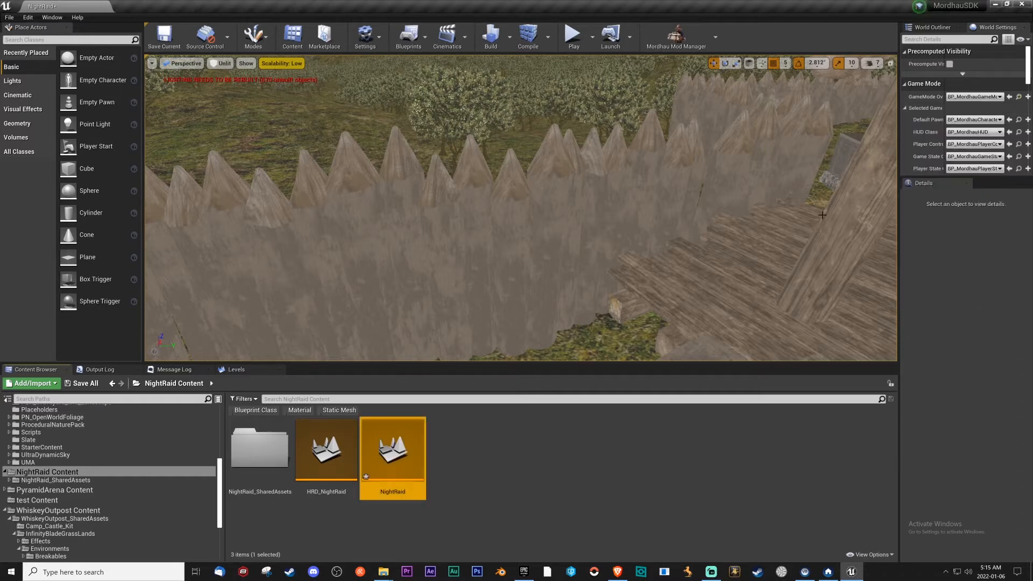
click(166, 38)
Open the M_Cherry_Tree1 material from NightRaid_SharedAssets and narrow its editor window so the folder's assets stay reachable.
double_click(269, 450)
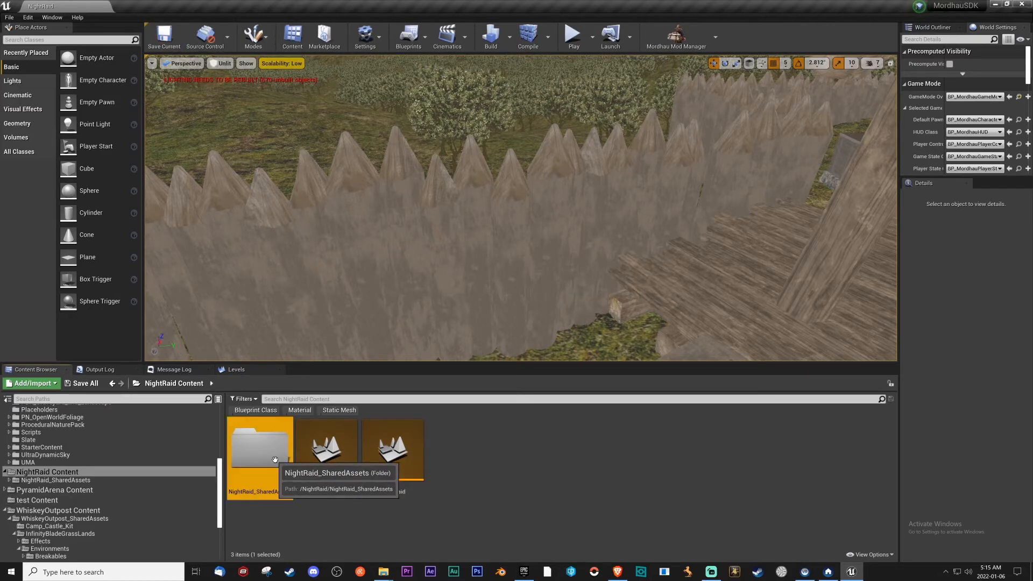
scroll(502, 457, down, 1)
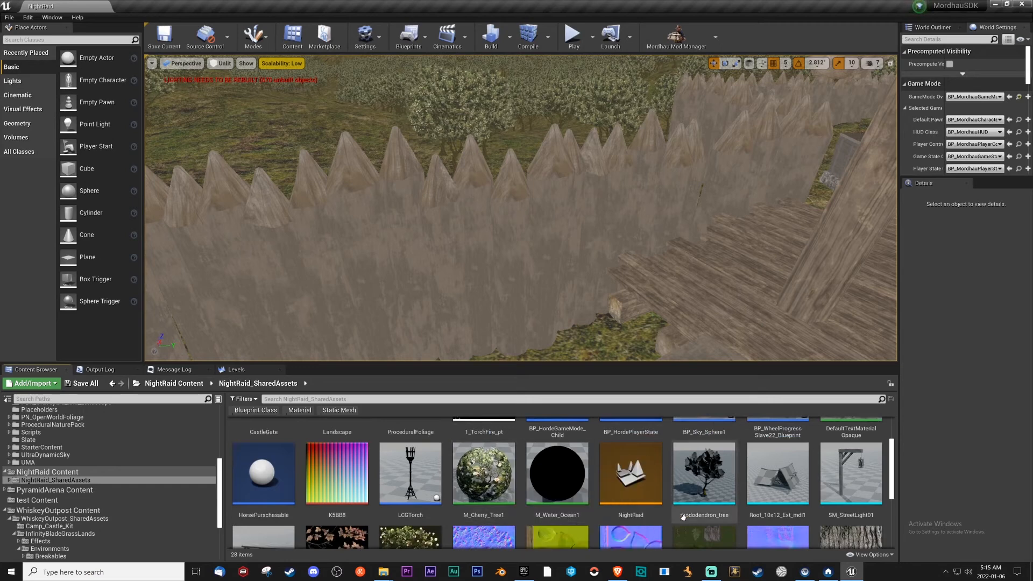
double_click(502, 457)
right_drag(461, 275, 697, 309)
right_drag(604, 293, 658, 333)
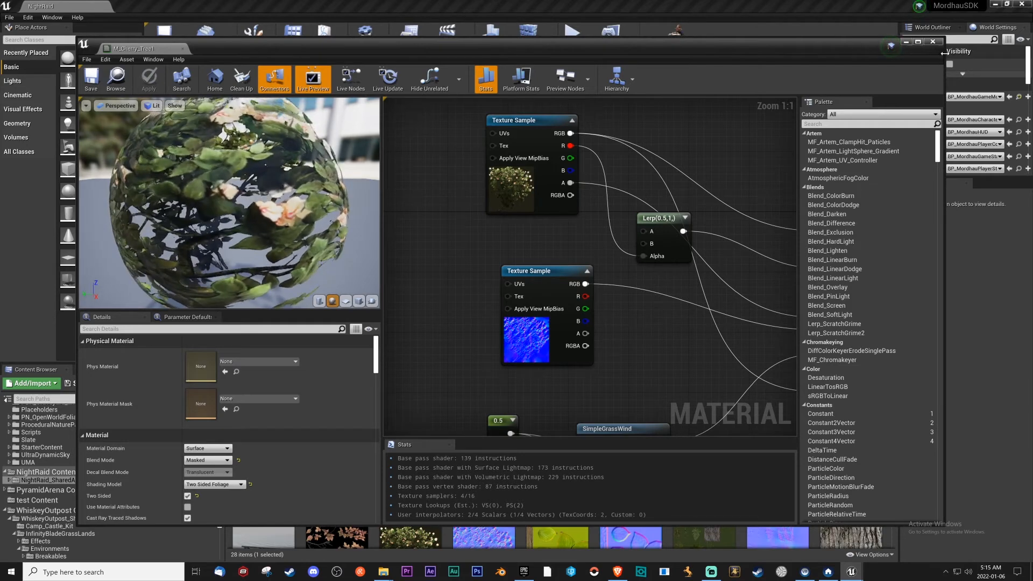
drag(945, 68, 564, 68)
drag(444, 47, 338, 31)
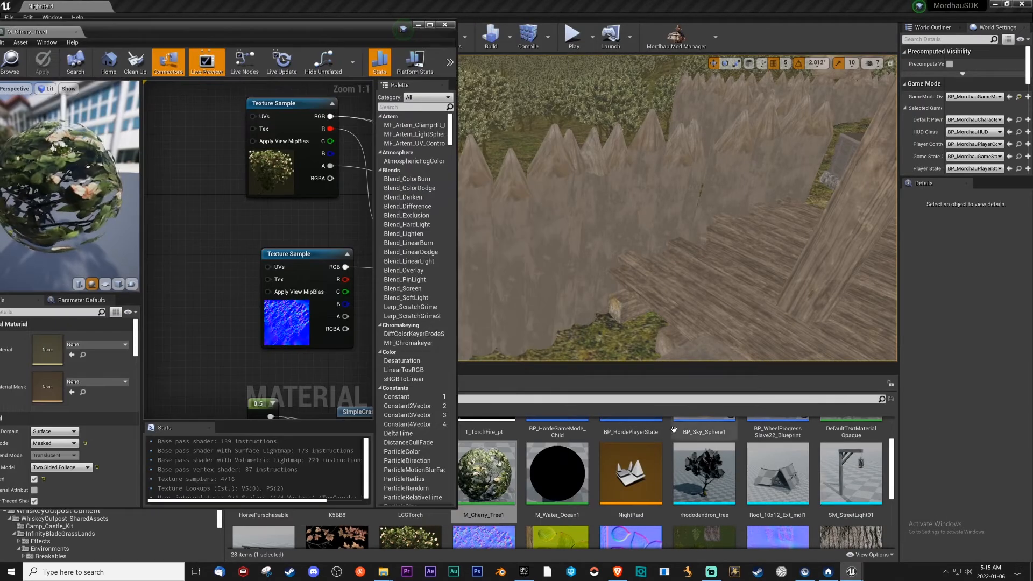
Assign the mod-local T_Cherry_Tree_Flowers_D_2 texture to the color Texture Sample node of M_Cherry_Tree1.
scroll(624, 476, down, 4)
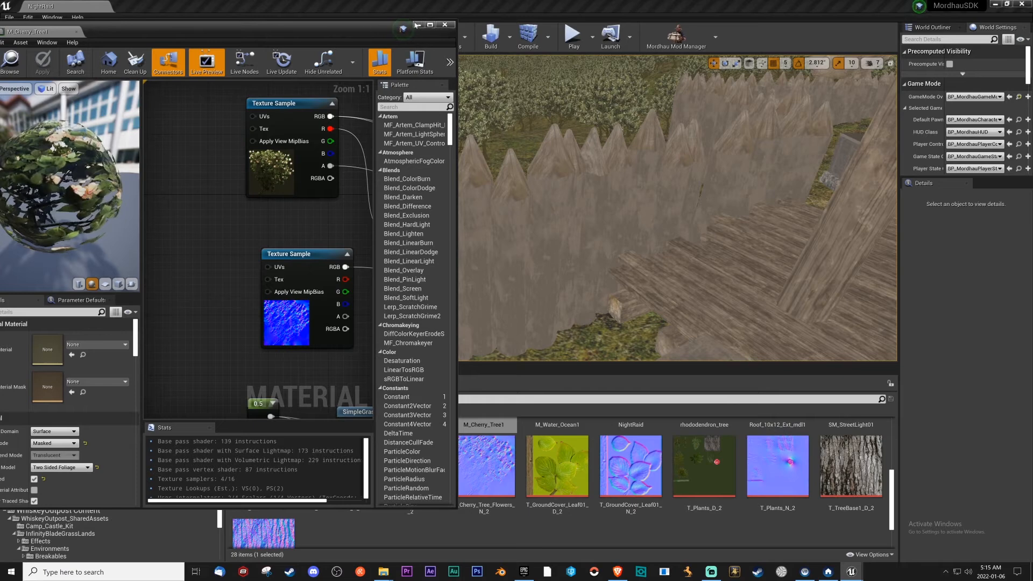
drag(344, 35, 152, 45)
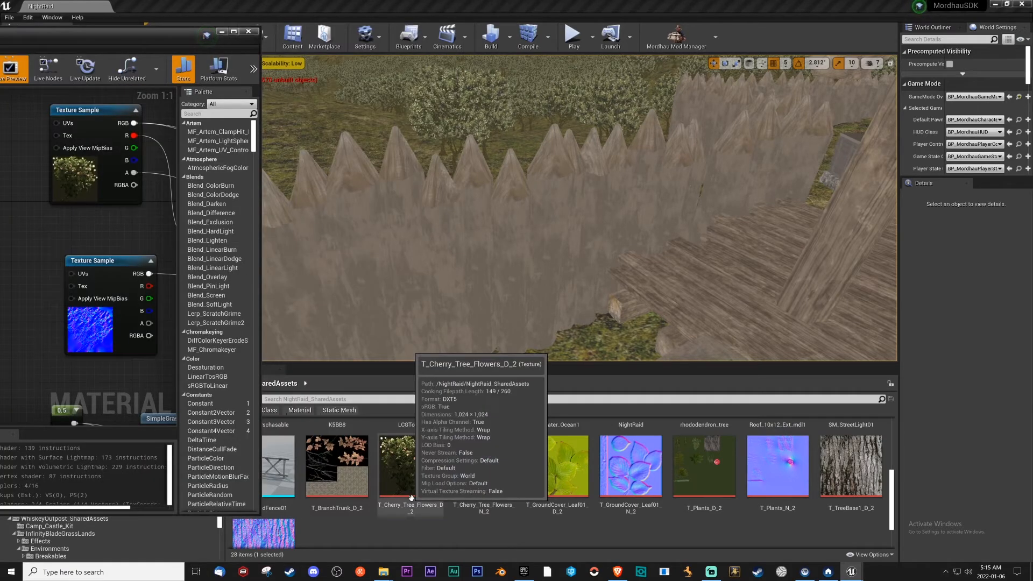
click(411, 466)
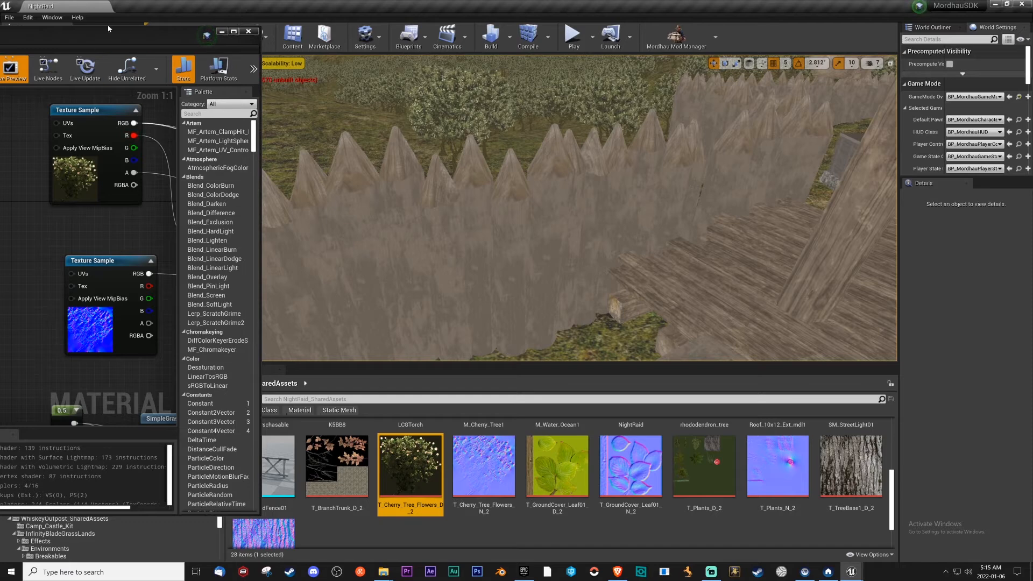
drag(119, 35, 421, 35)
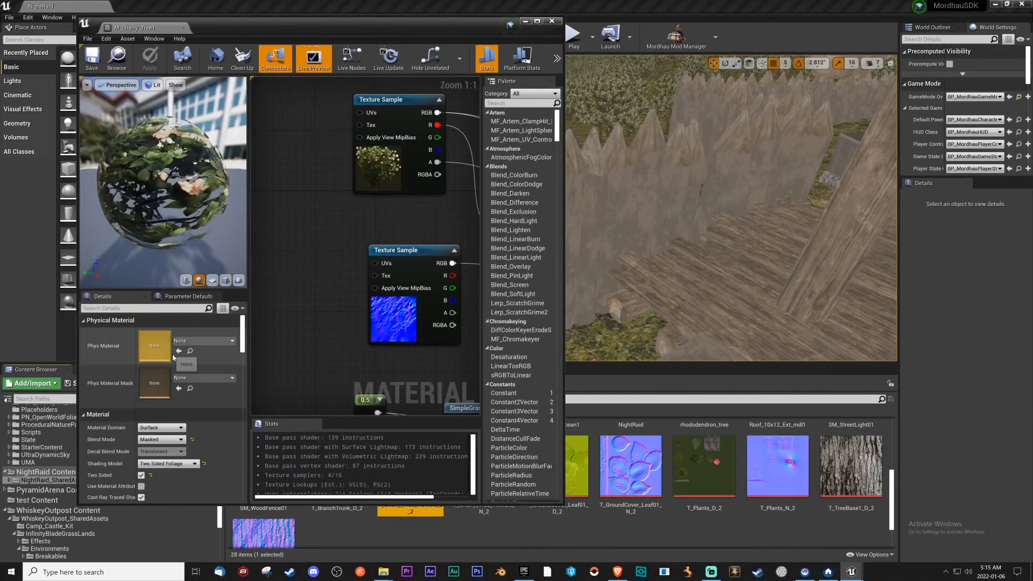
drag(454, 25, 402, 33)
click(332, 184)
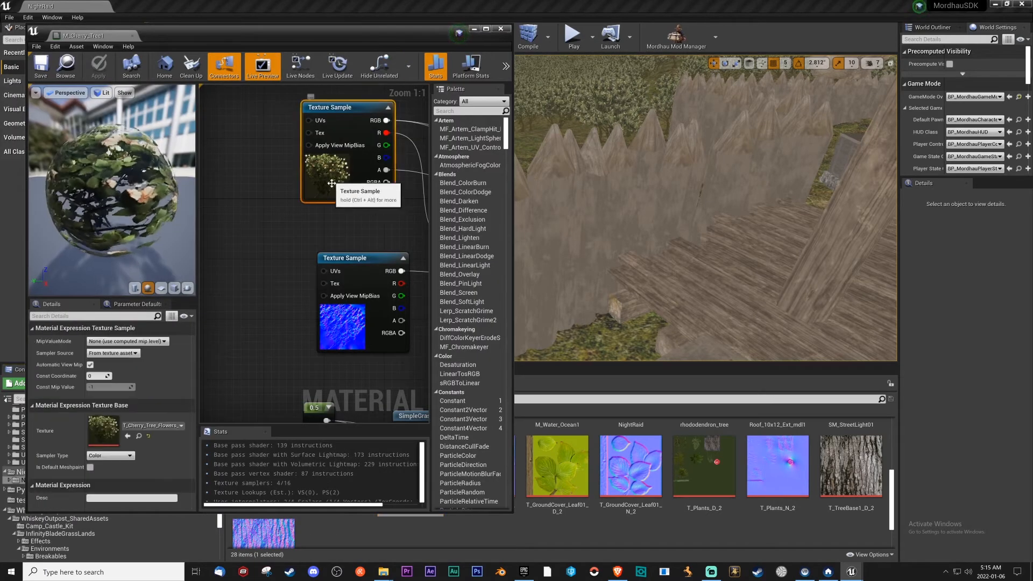
click(128, 435)
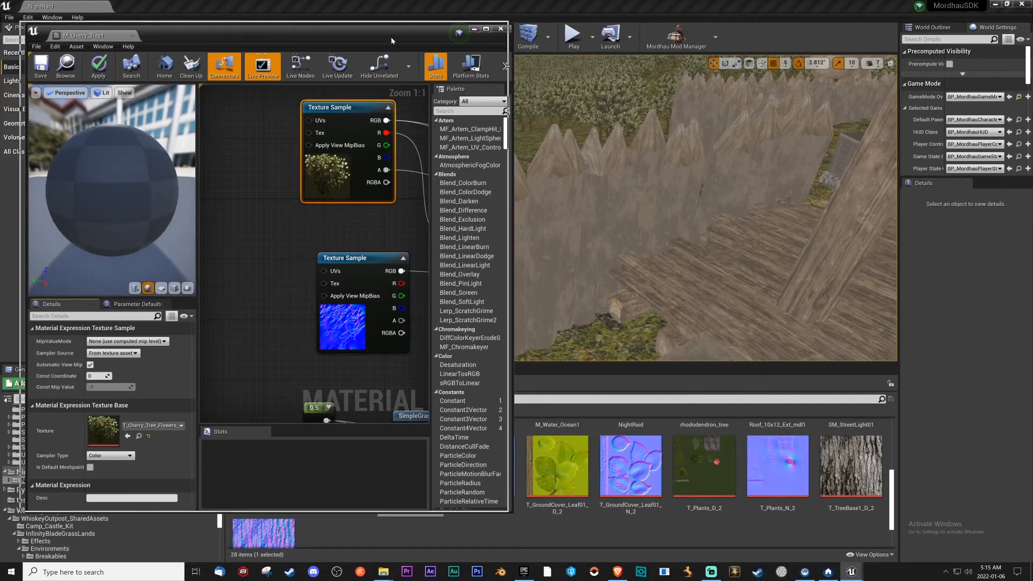
Assign T_Cherry_Tree_Flowers_N_2 to the normal Texture Sample node of M_Cherry_Tree1, then save and close the material.
drag(391, 37, 365, 29)
click(343, 330)
click(506, 459)
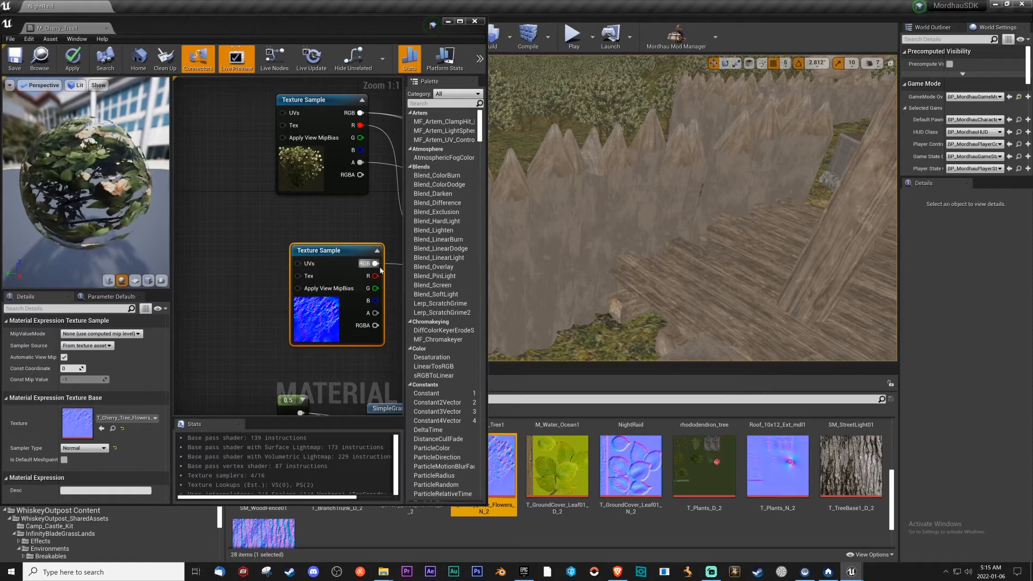
click(102, 428)
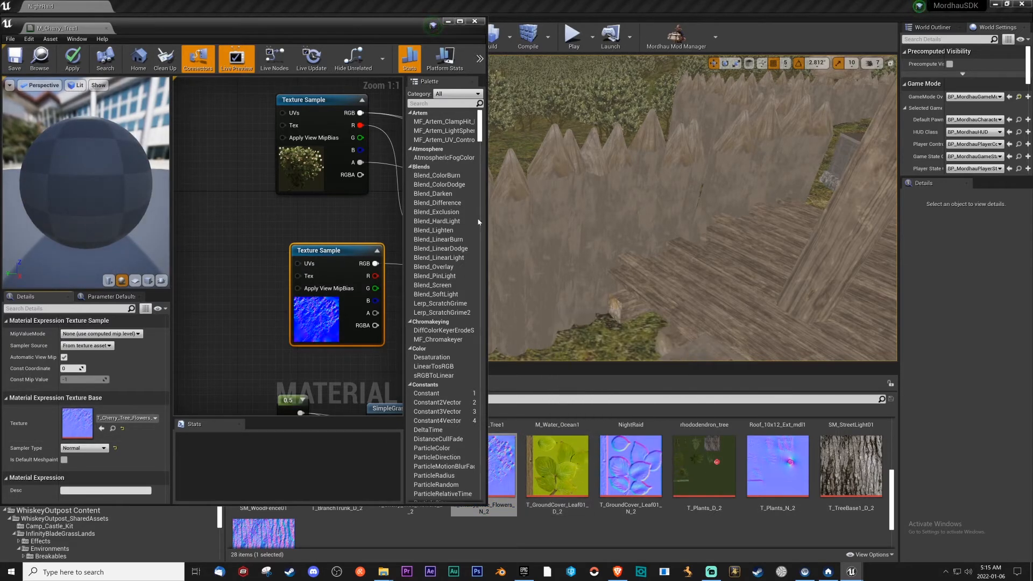
right_drag(345, 371, 173, 318)
scroll(282, 279, down, 2)
scroll(282, 279, down, 3)
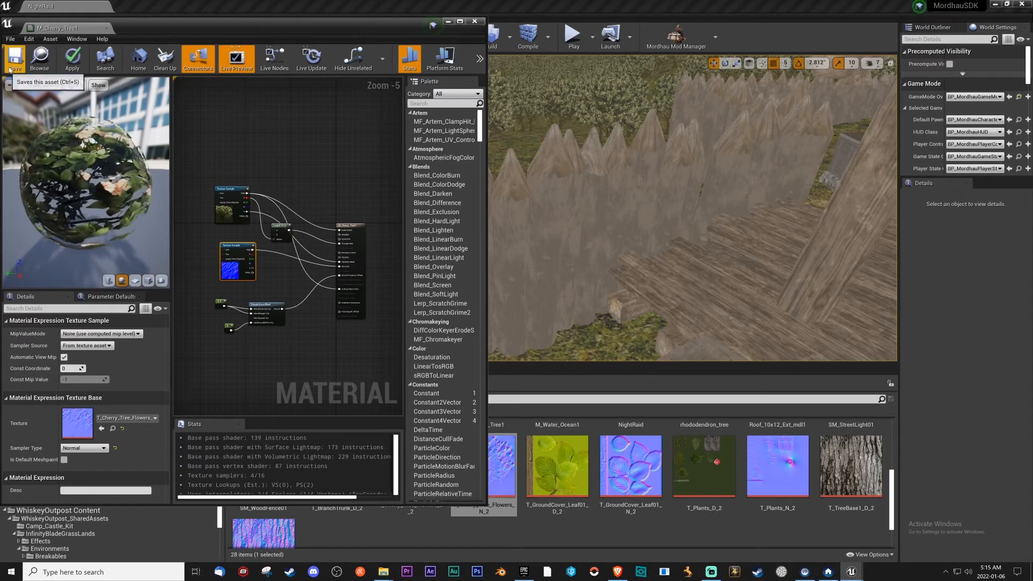
key(ctrl+s)
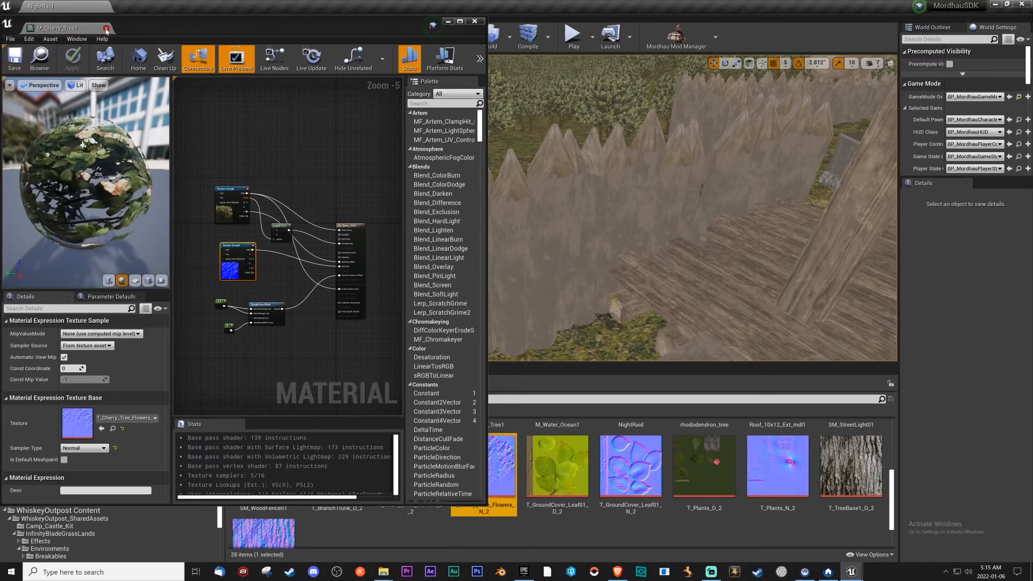
click(106, 28)
Open the rhododendron_tree mesh in NightRaid_SharedAssets and apply M_Cherry_Tree1 to its Element 0 material slot.
scroll(485, 481, up, 1)
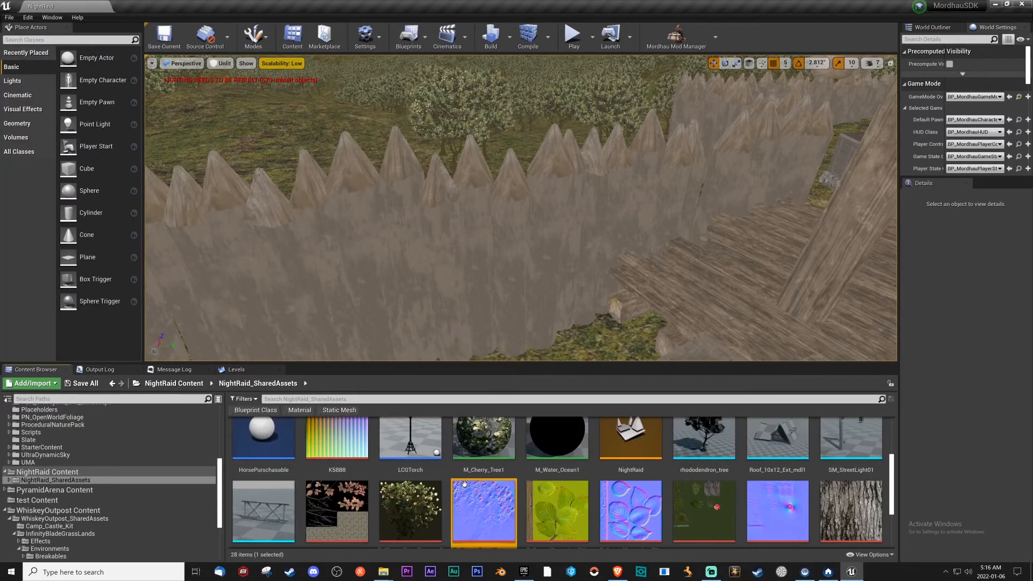
double_click(695, 463)
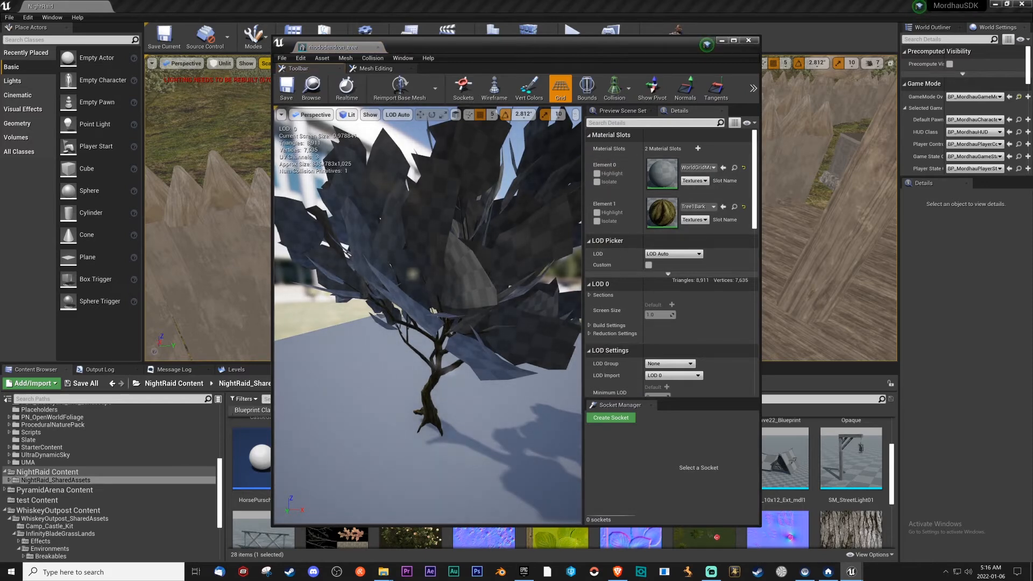
drag(636, 53, 405, 49)
scroll(691, 483, down, 5)
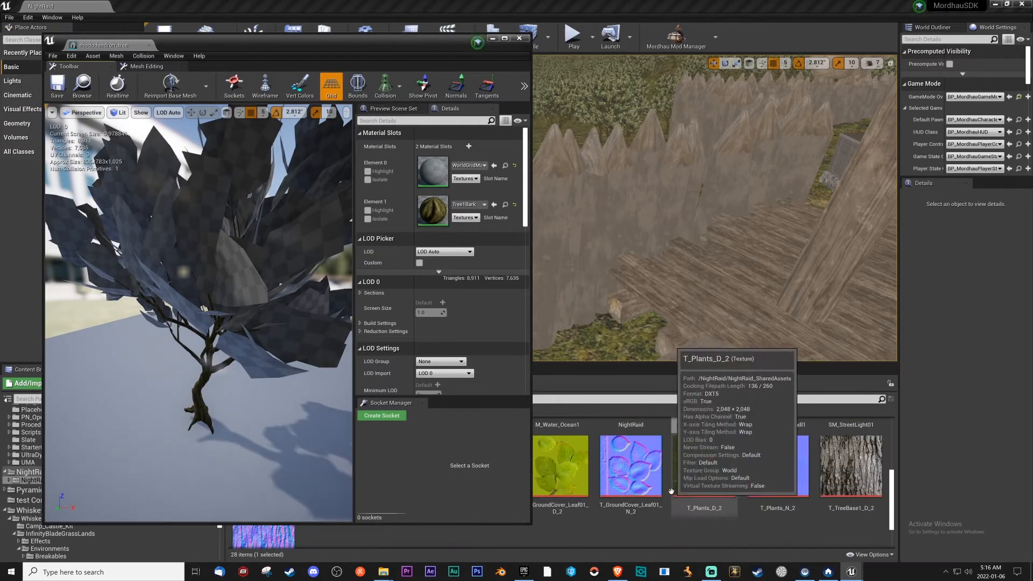
scroll(716, 482, up, 4)
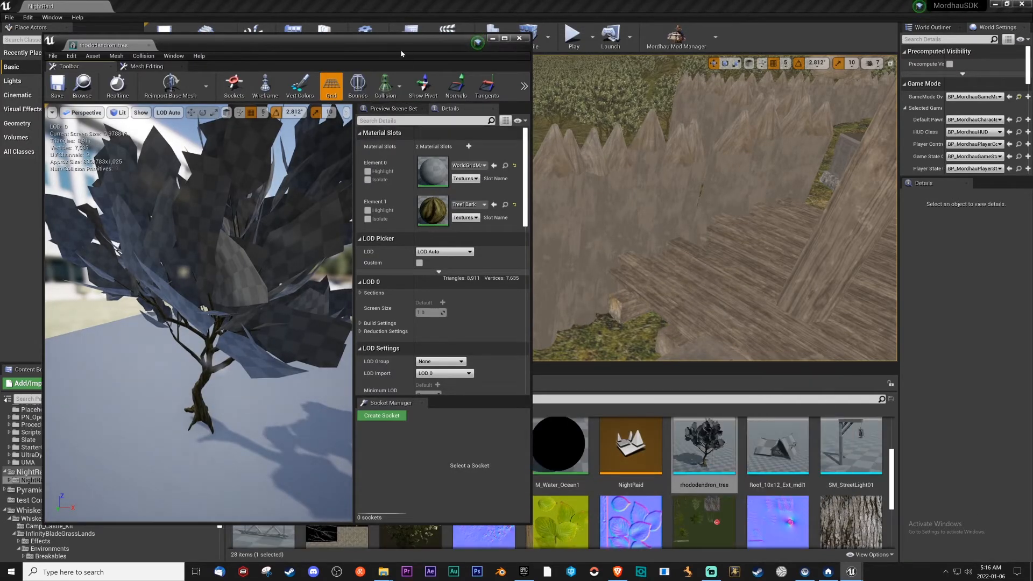
drag(401, 54, 196, 63)
drag(459, 446, 215, 183)
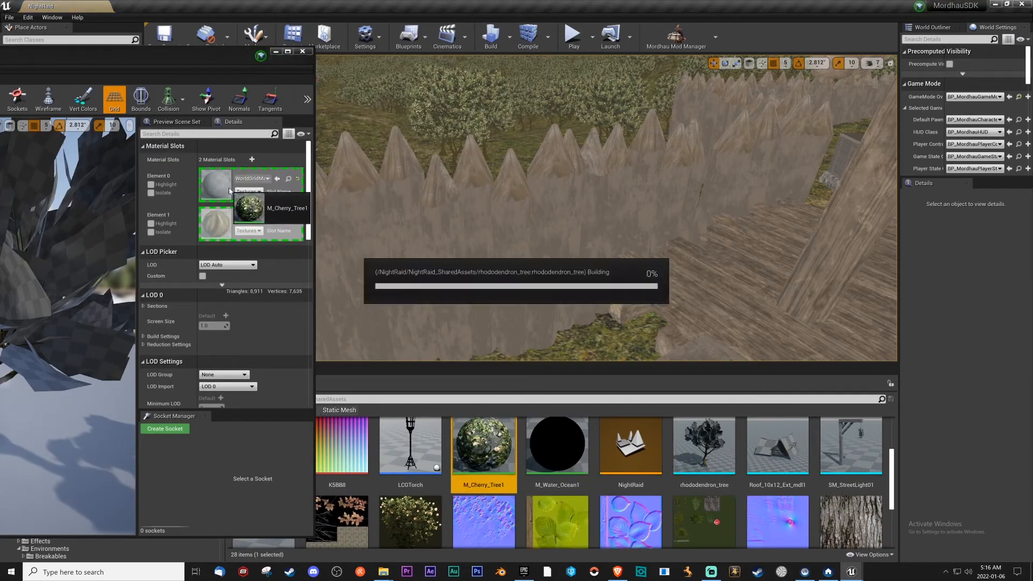
drag(221, 79, 582, 49)
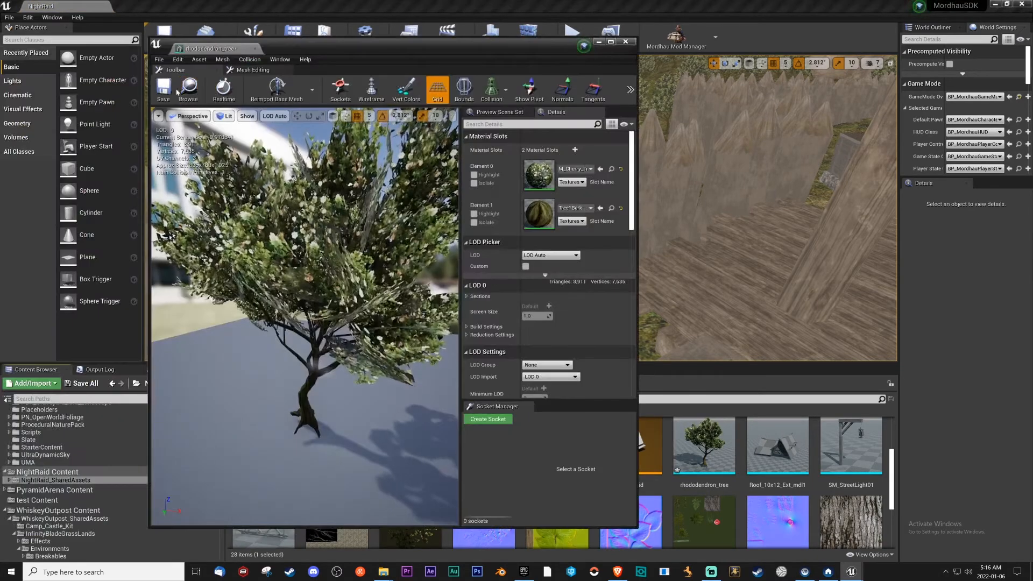
Inspect the Tree1Bark material in the tree mesh's Element 1 slot and locate it among the project assets.
double_click(539, 208)
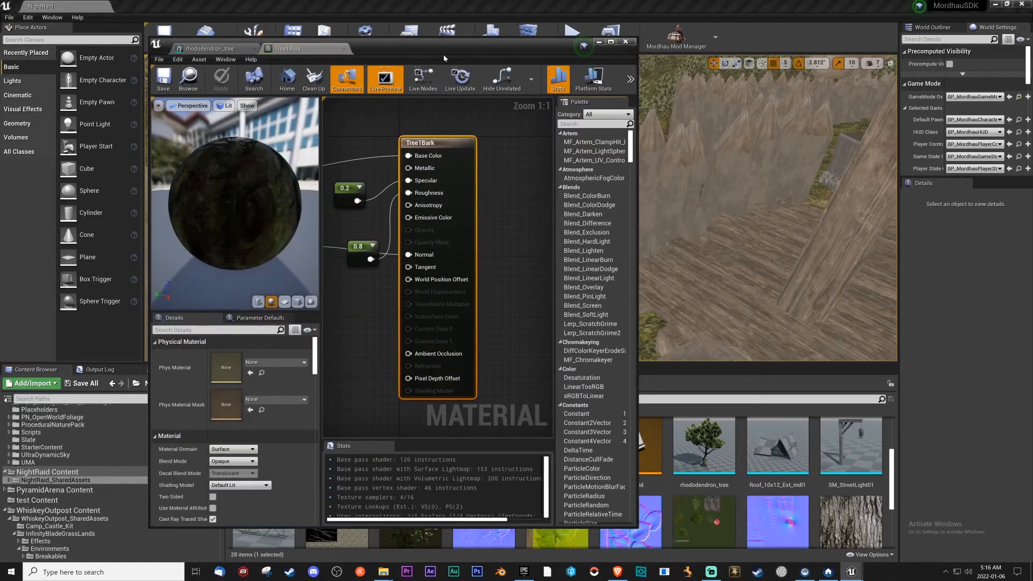
click(344, 49)
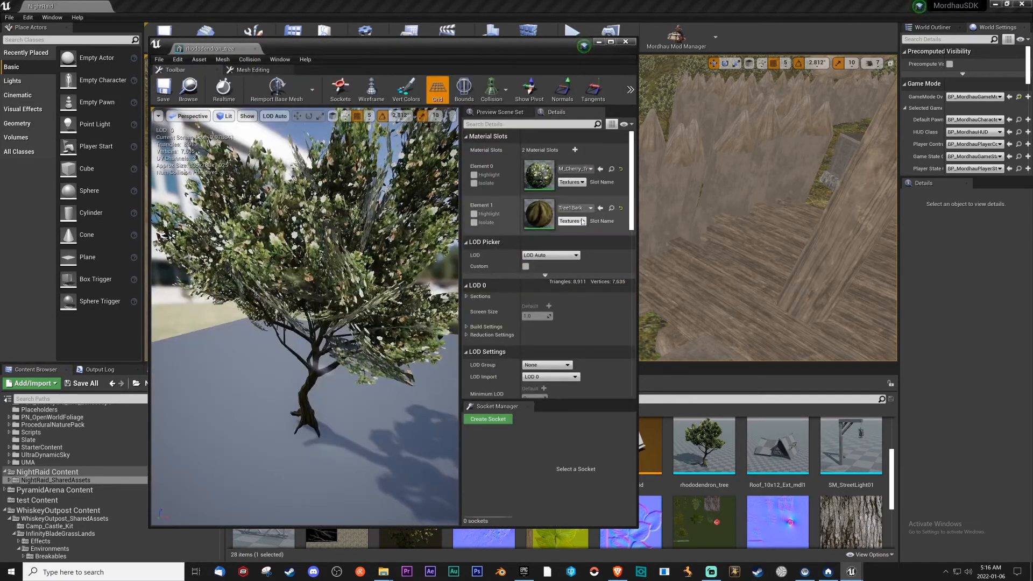
click(611, 168)
click(599, 42)
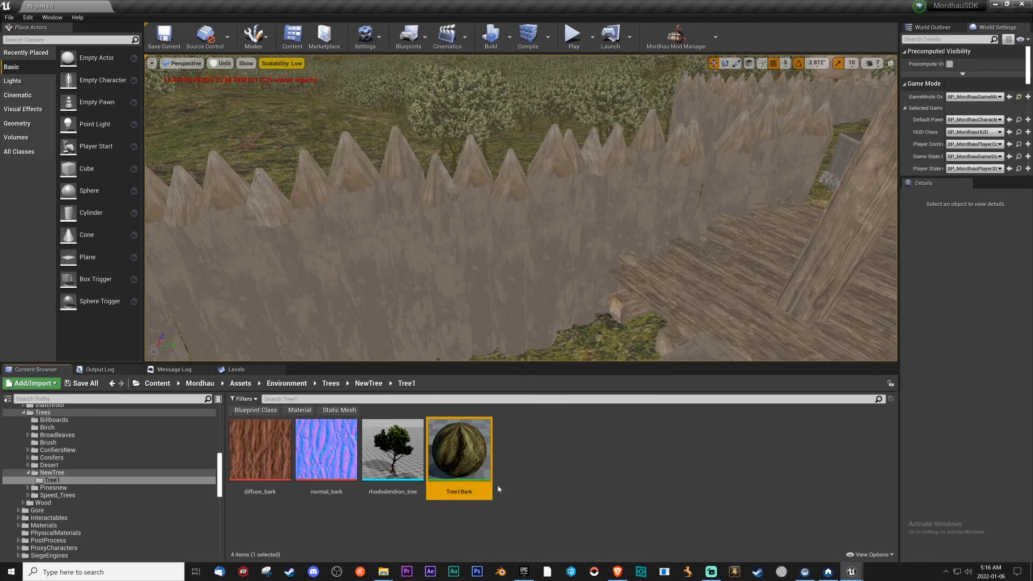
Return to the NightRaid_SharedAssets folder and look through its copied textures.
scroll(124, 500, down, 10)
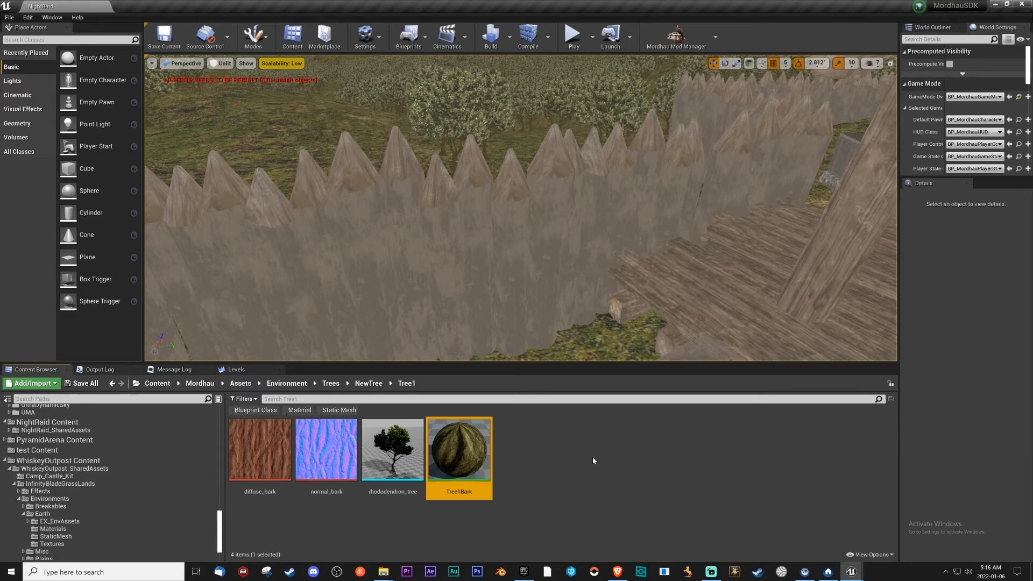
click(64, 423)
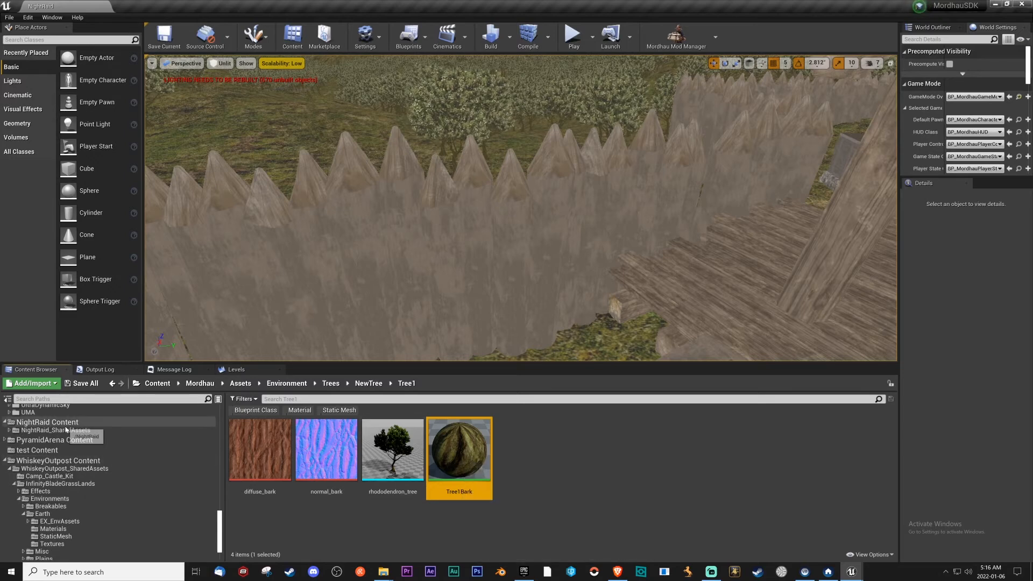
click(54, 431)
scroll(638, 506, down, 3)
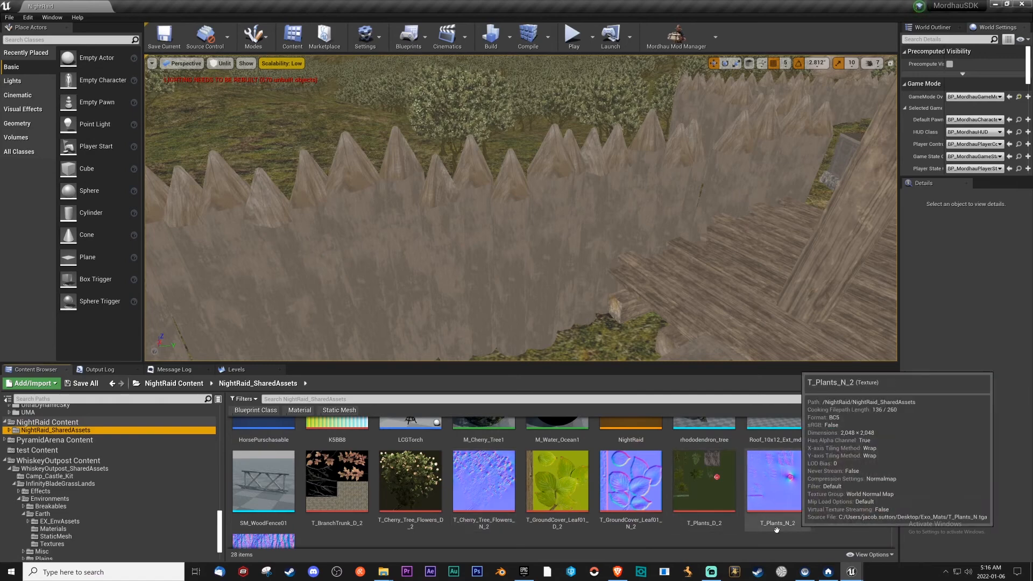
Locate the materials used by the RockCover_115 rock and the Grass_Mountain_2 mesh among the project assets.
key(w)
right_drag(694, 301, 718, 239)
click(504, 262)
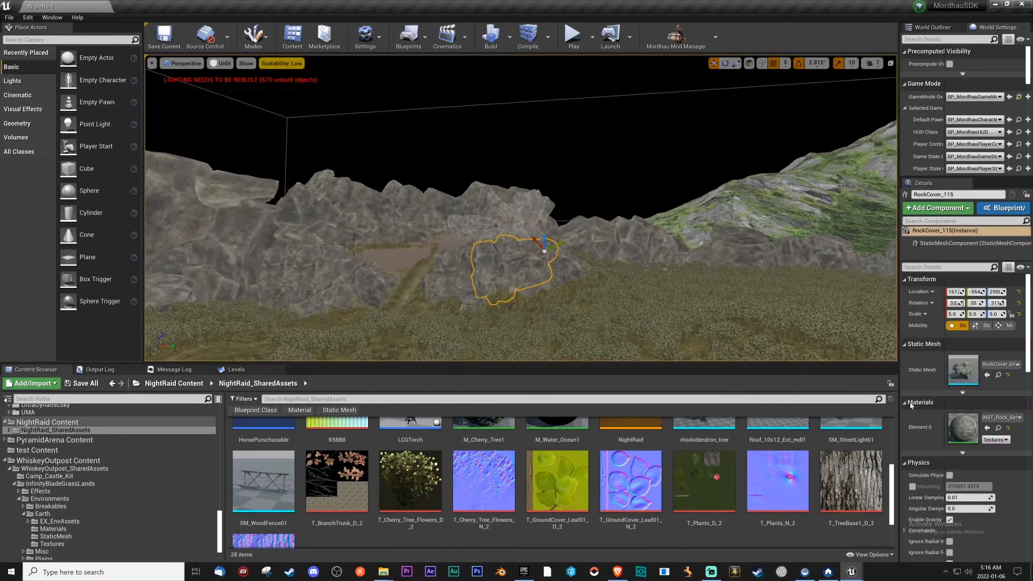
click(998, 428)
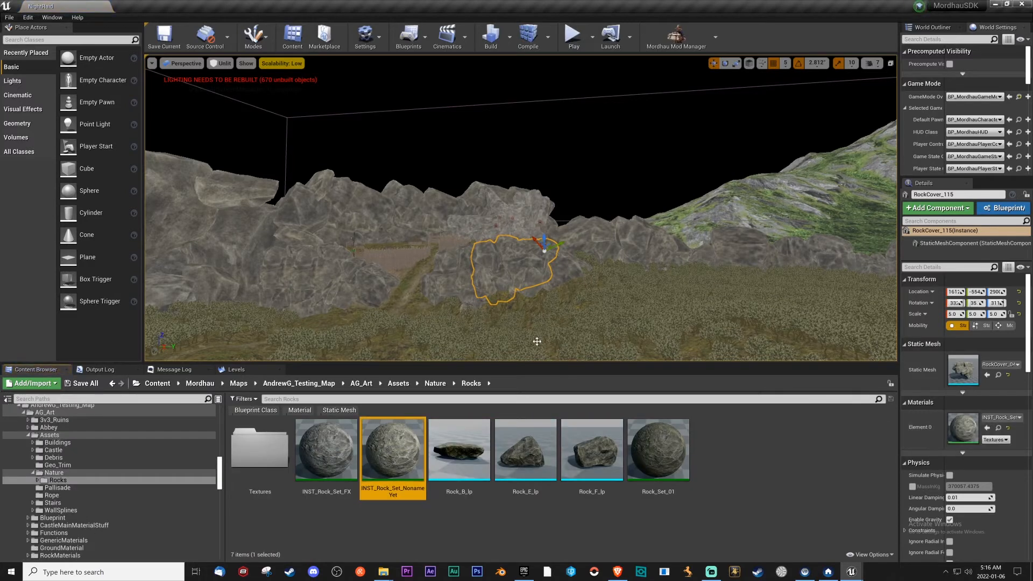
click(1000, 427)
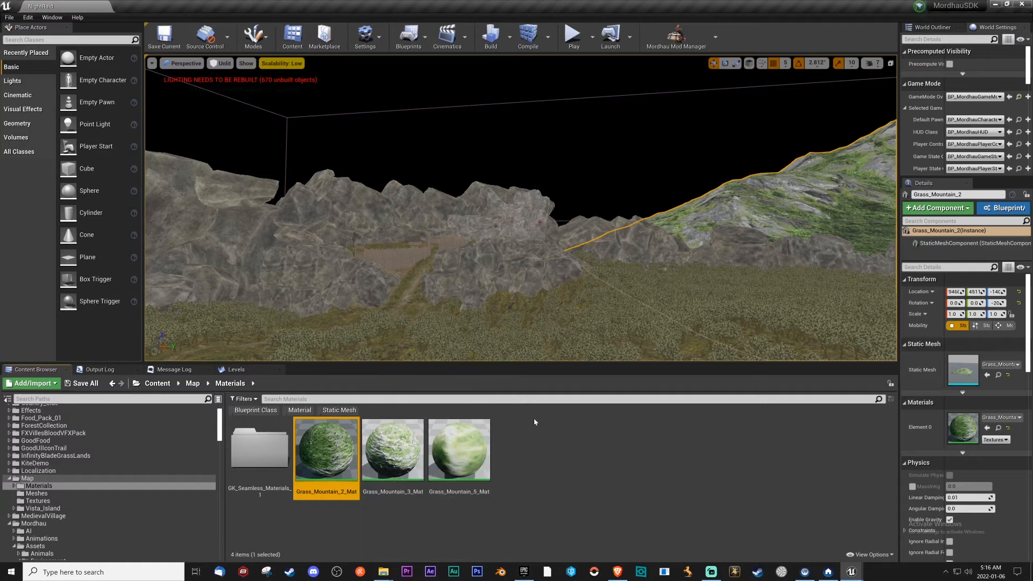
Select the untextured house roof, locate its mesh in NightRaid_SharedAssets, and look through that folder for a suitable roof material.
mouse_move(388, 292)
right_down()
mouse_move(492, 290)
mouse_move(498, 328)
mouse_move(309, 303)
mouse_move(317, 333)
mouse_move(390, 293)
right_up()
key(w)
key(w)
click(468, 228)
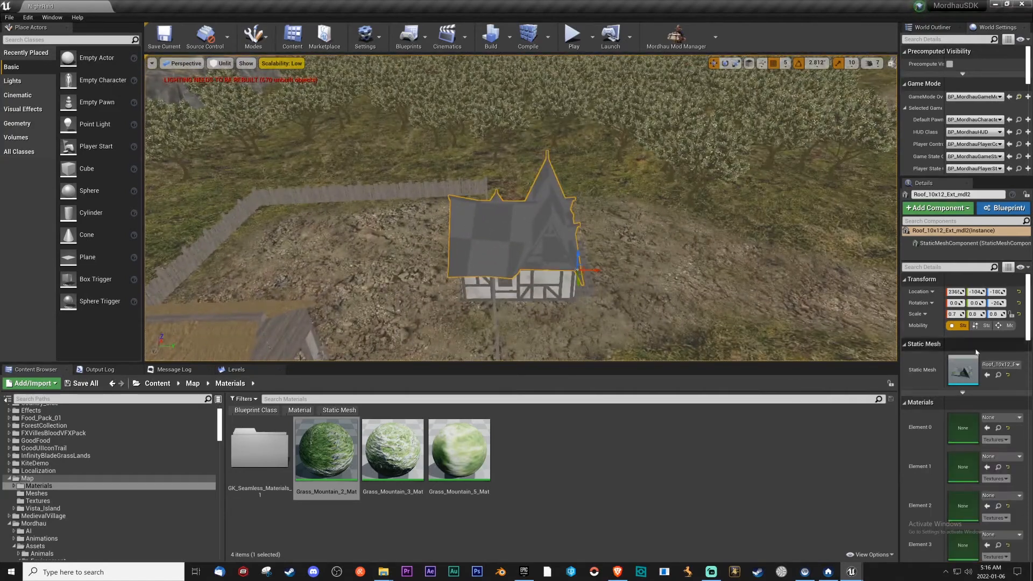
click(998, 375)
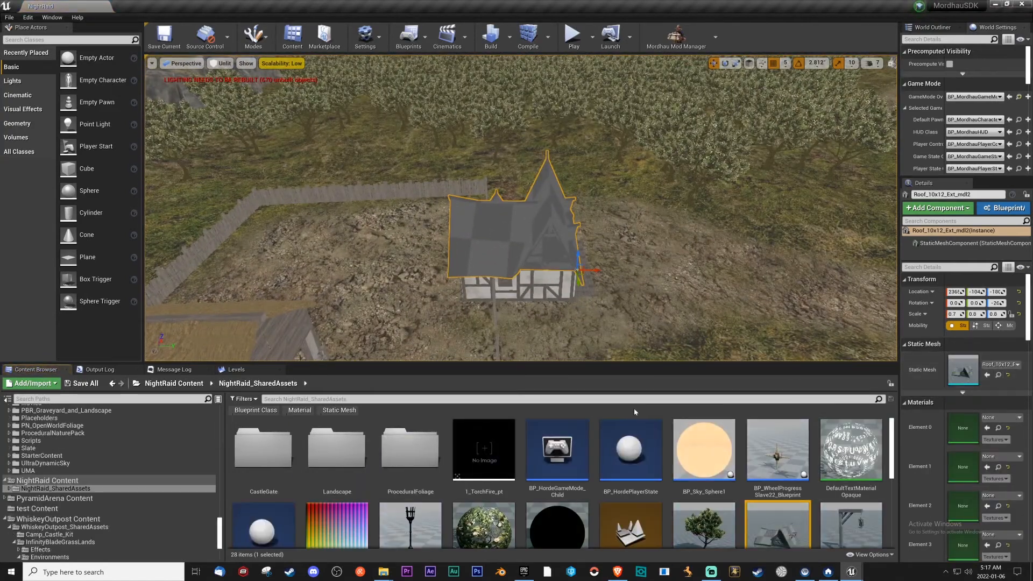
scroll(963, 446, down, 2)
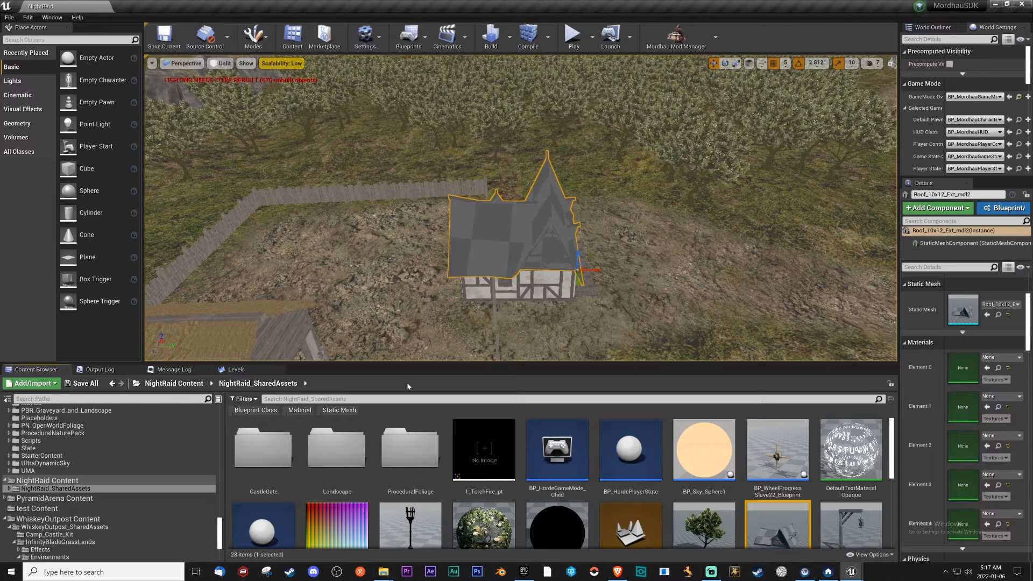
scroll(312, 498, down, 3)
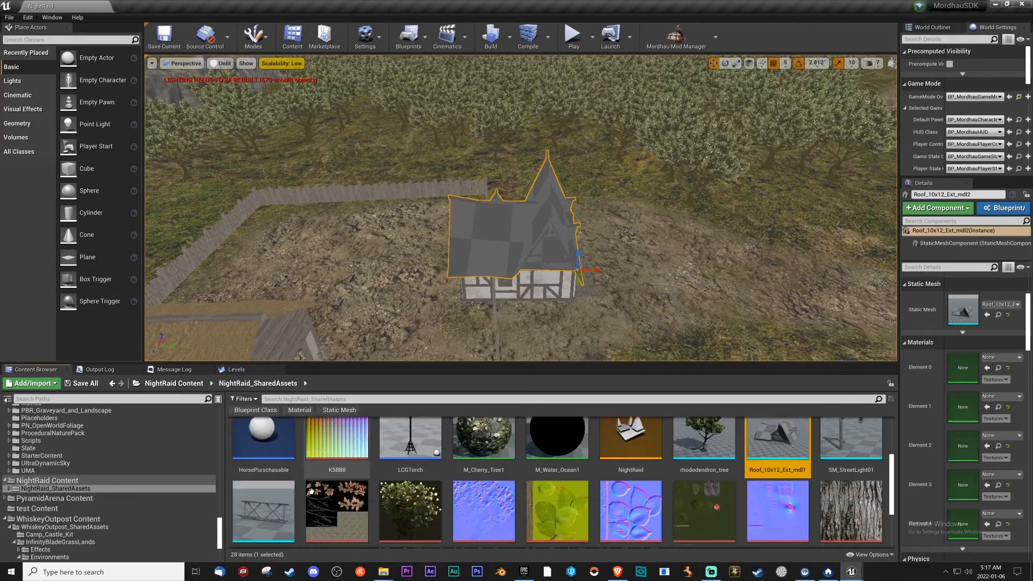
scroll(323, 492, up, 3)
scroll(339, 485, up, 2)
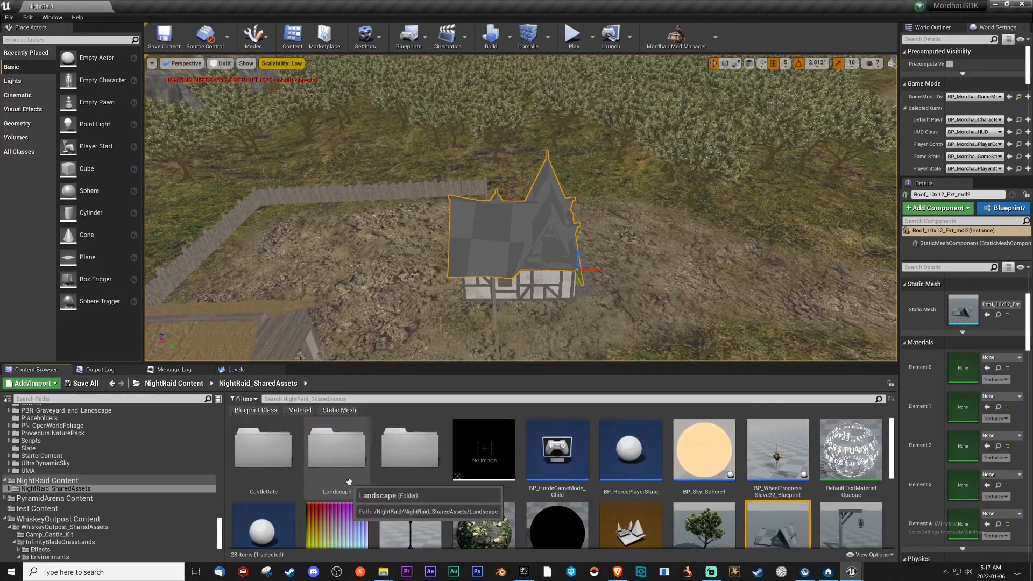
scroll(358, 482, down, 1)
click(839, 504)
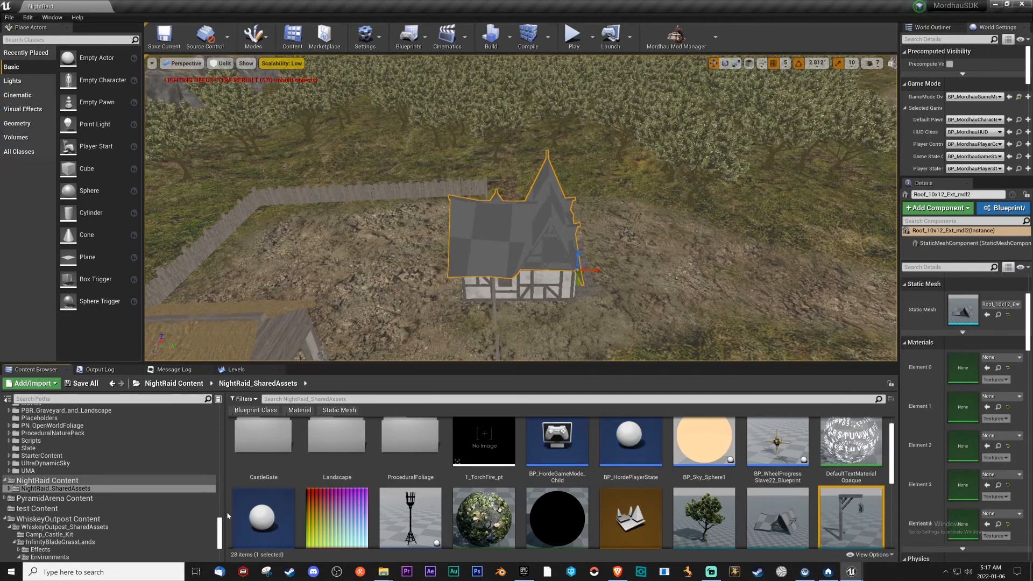
drag(220, 523, 219, 490)
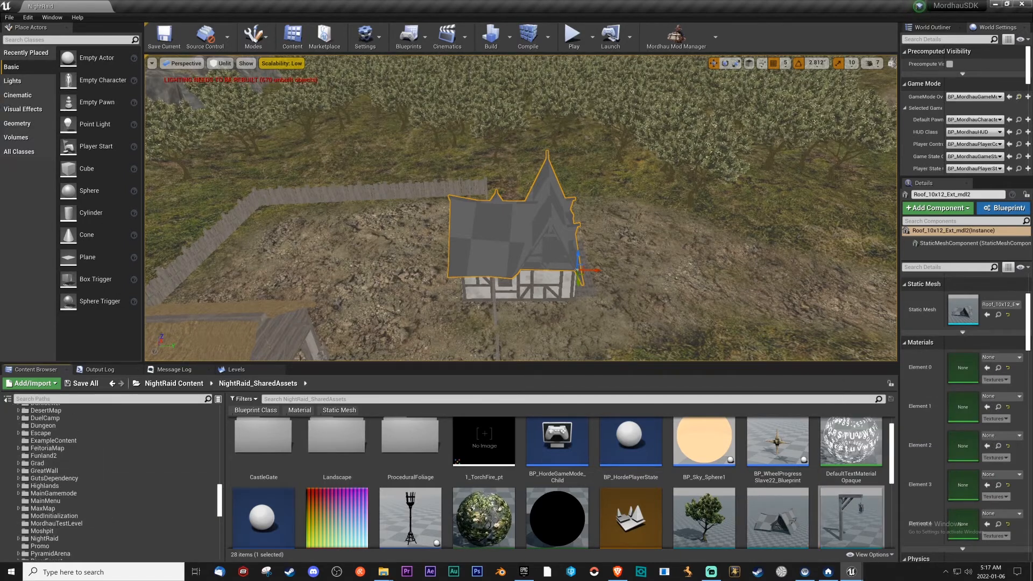
Inspect the nearby barn's roof and side-top meshes and locate the INST_SiegePlanks_Grad material among the project assets.
click(212, 356)
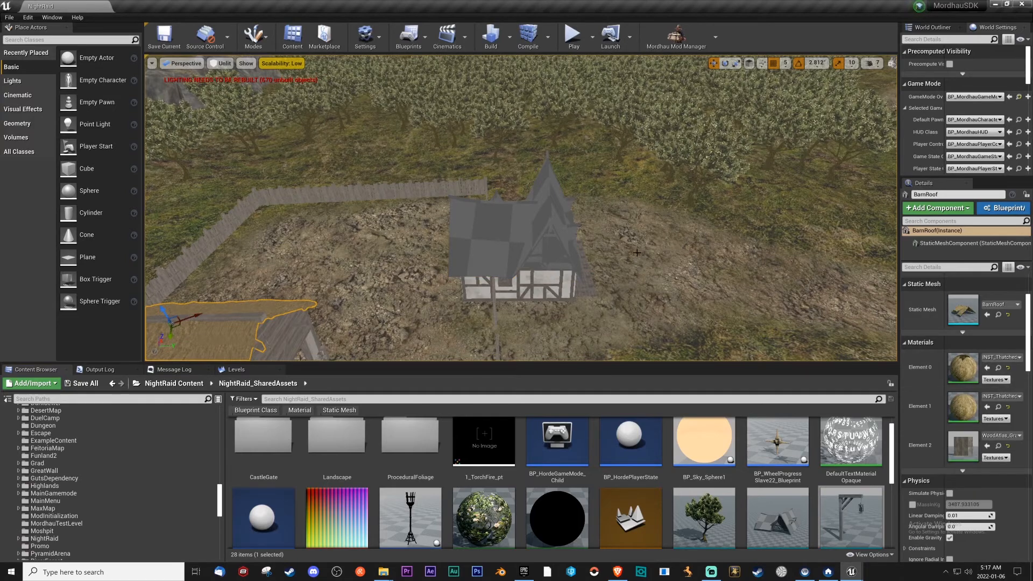
key(f)
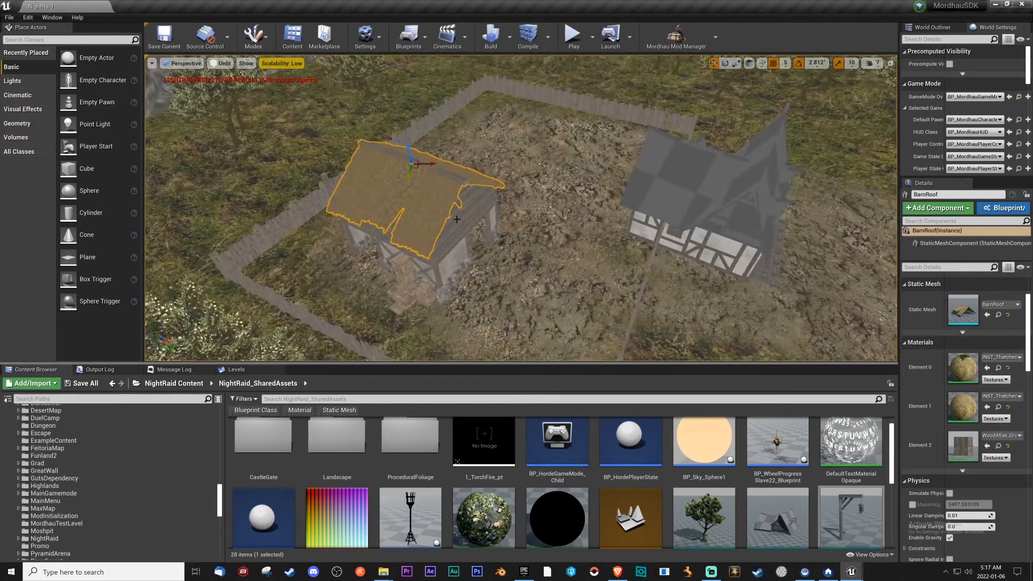
click(457, 219)
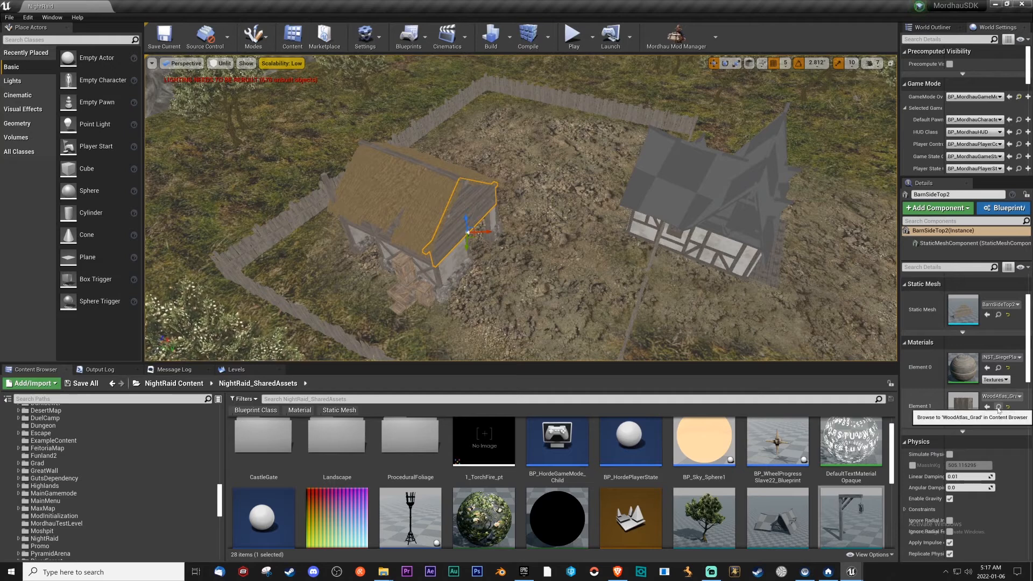
click(998, 368)
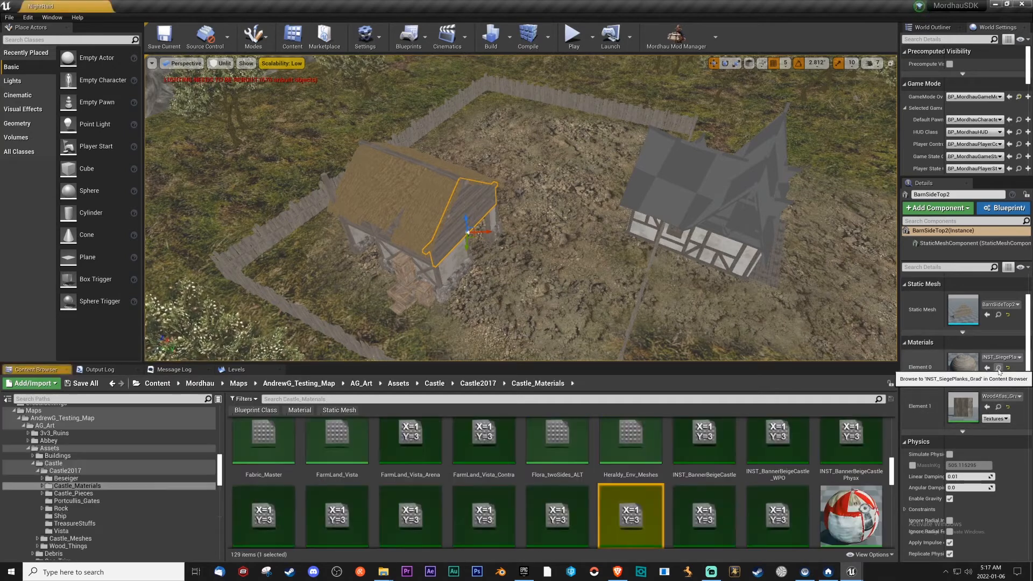
Apply INST_SiegePlanks_Grad to all five material slots, Element 0 to Element 4, of the placed Roof_10x12_Ext_mdl2 house roof.
drag(636, 522, 699, 200)
mouse_move(675, 325)
right_down()
mouse_move(694, 258)
mouse_move(737, 247)
mouse_move(753, 285)
mouse_move(686, 312)
mouse_move(694, 321)
right_up()
key(w)
key(s)
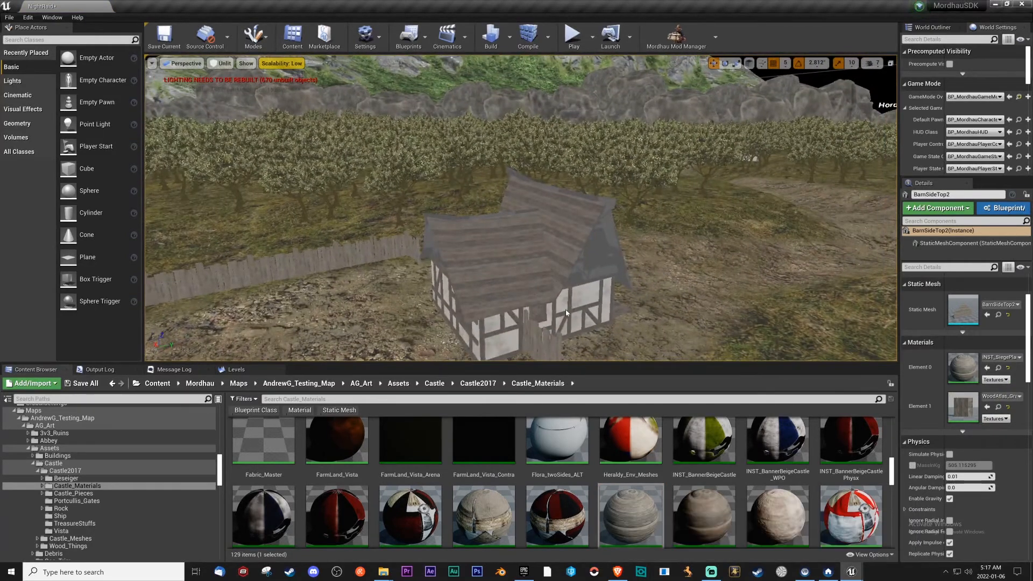
click(592, 249)
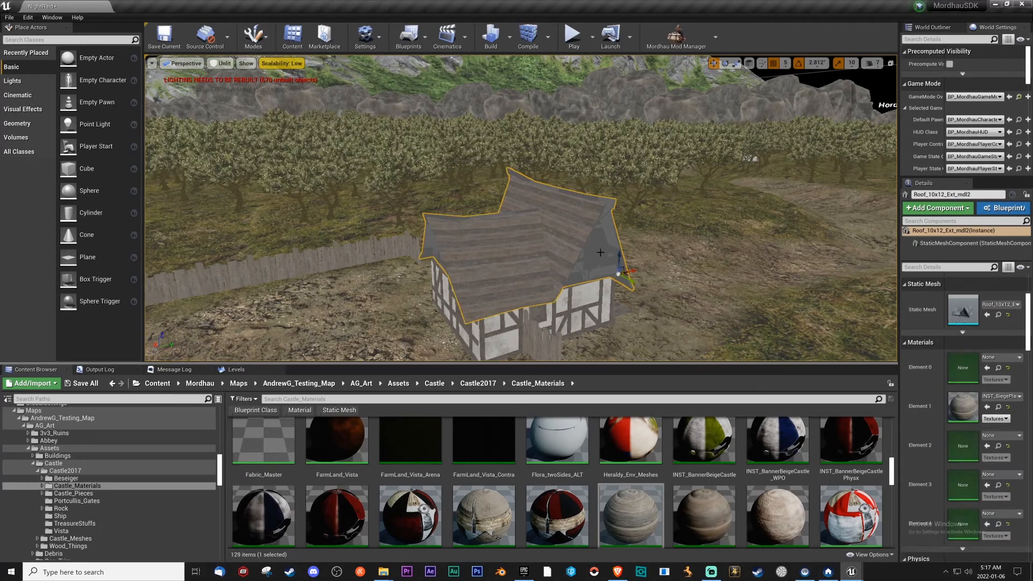
click(986, 368)
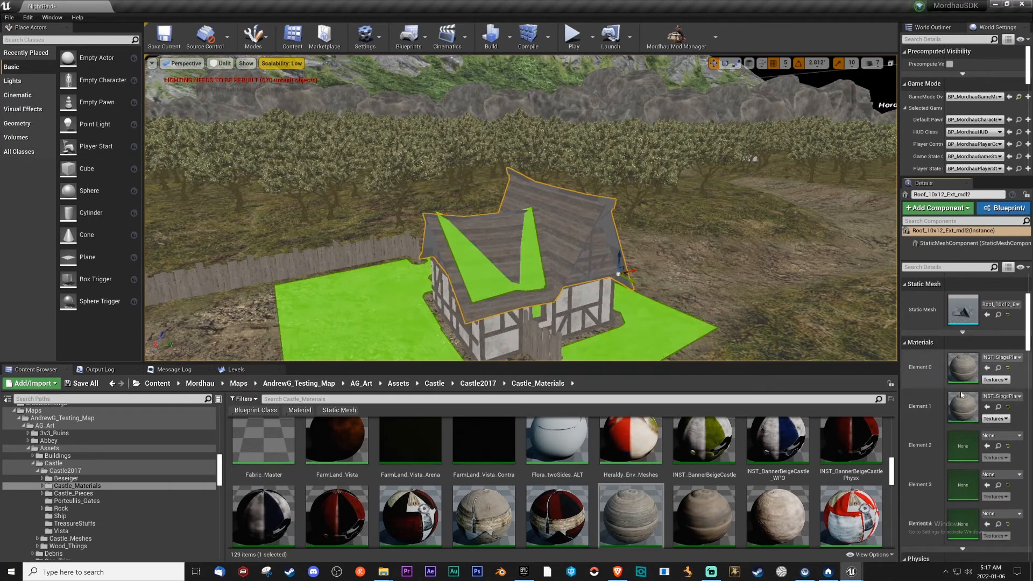
click(986, 449)
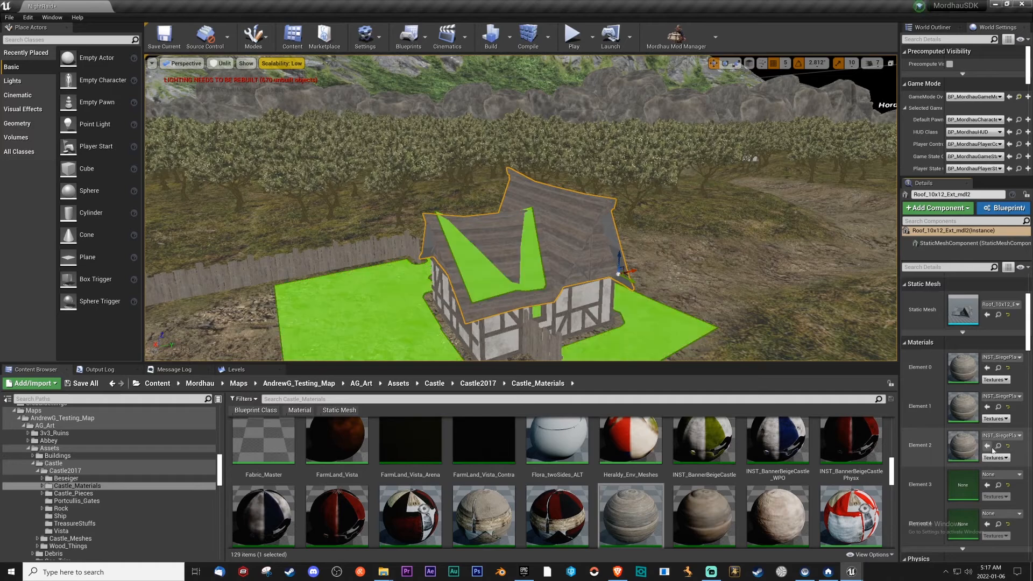
scroll(990, 425, down, 4)
click(987, 394)
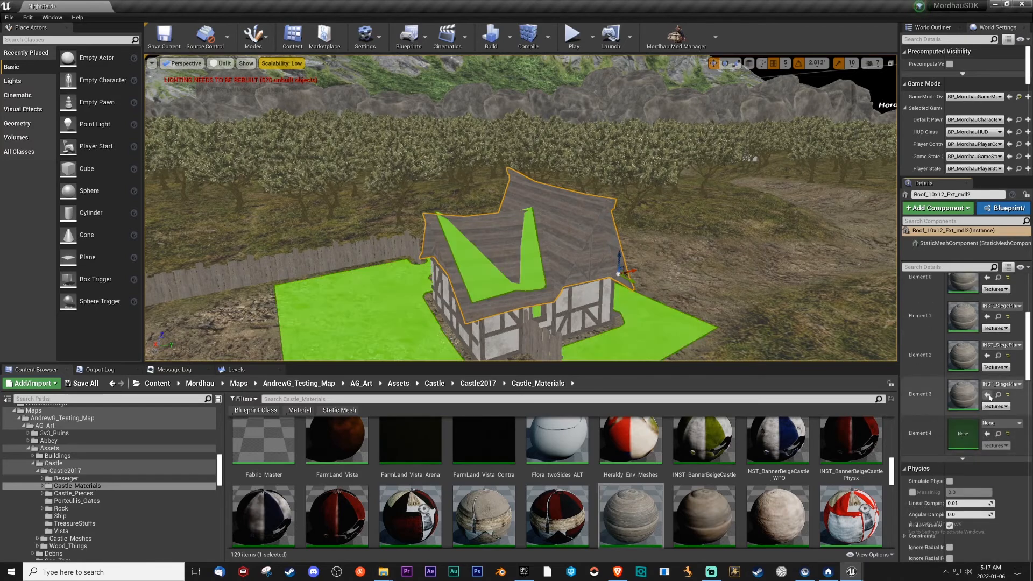
click(987, 434)
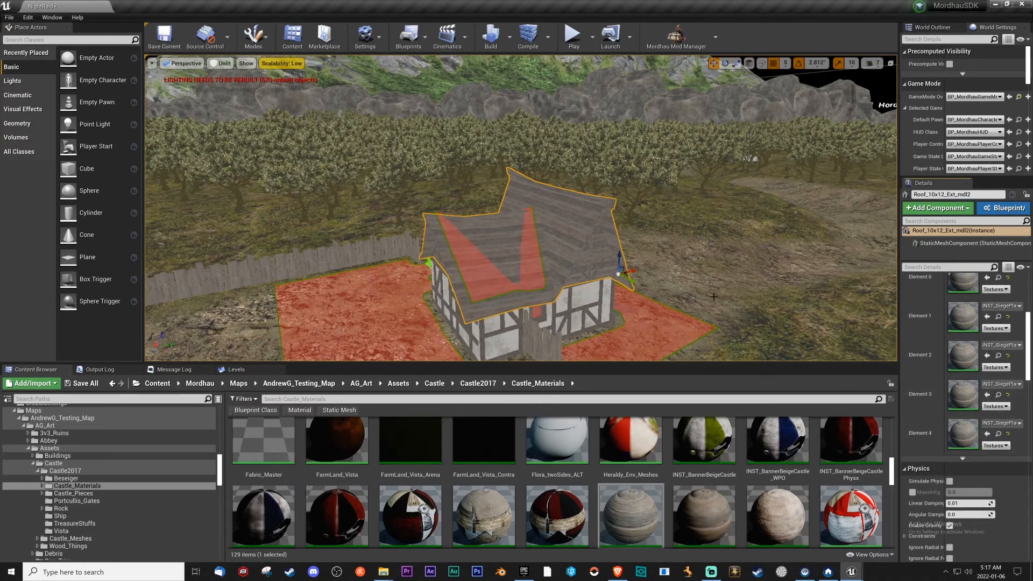
Check the retextured roof from other sides and open its source mesh Roof_10x12_Ext_mdl1 from NightRaid_SharedAssets for editing.
mouse_move(706, 297)
right_down()
mouse_move(721, 298)
mouse_move(706, 297)
right_up()
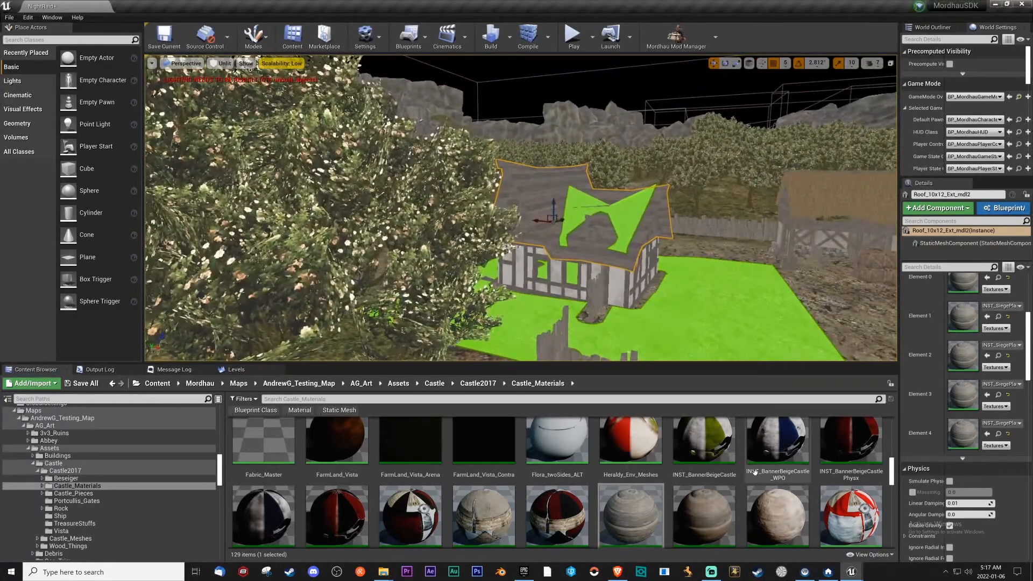
scroll(962, 357, up, 3)
right_drag(720, 296, 694, 293)
key(w)
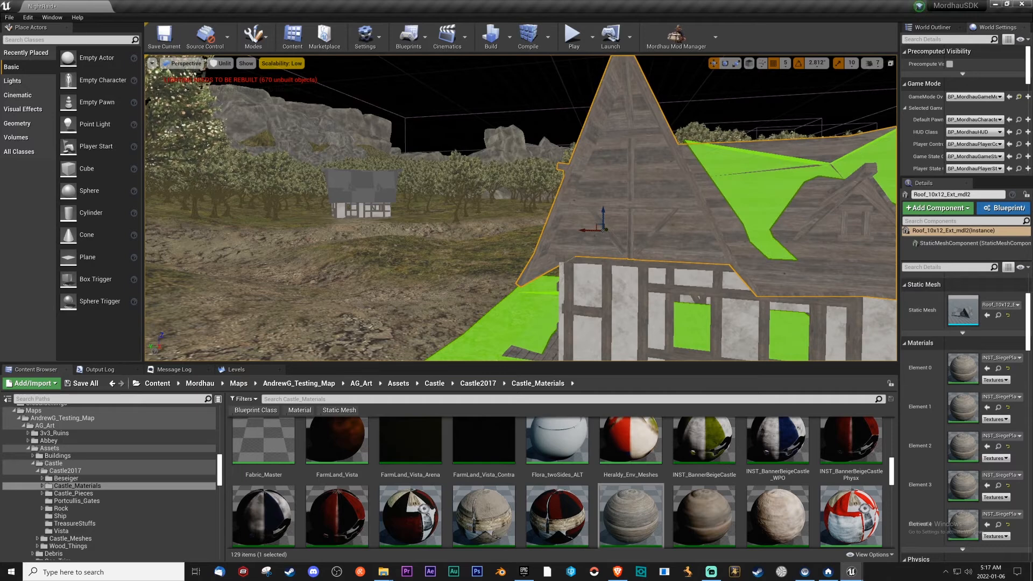
click(989, 317)
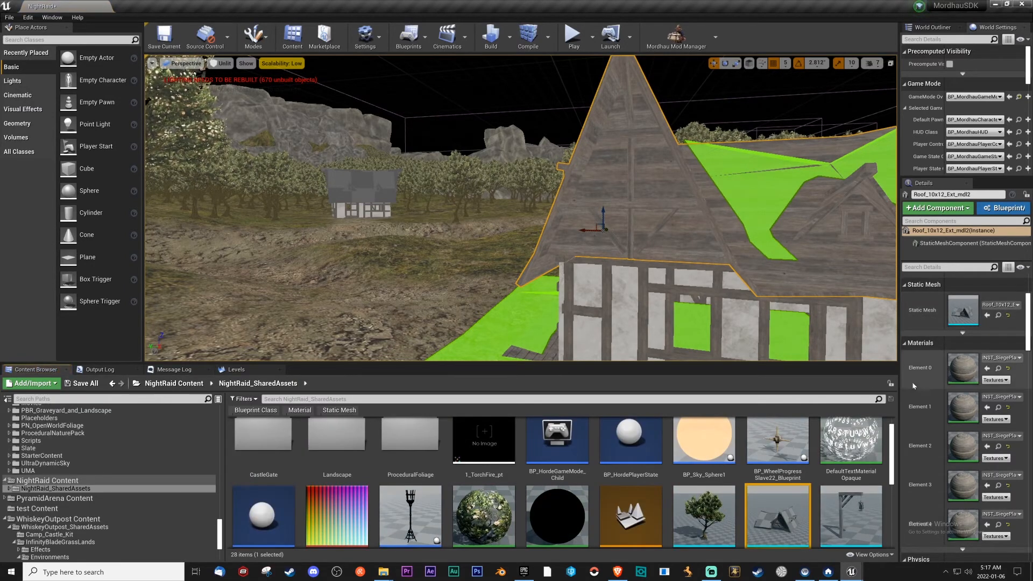
double_click(777, 515)
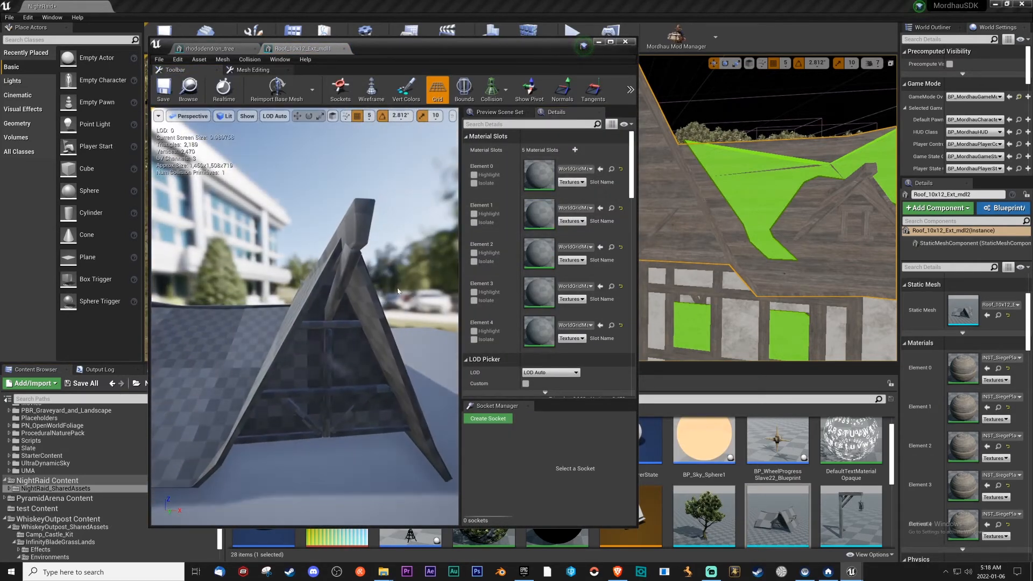
Assign INST_SiegePlanks_Grad to material slots Element 0 through Element 4 of the Roof_10x12_Ext_mdl1 mesh.
click(998, 370)
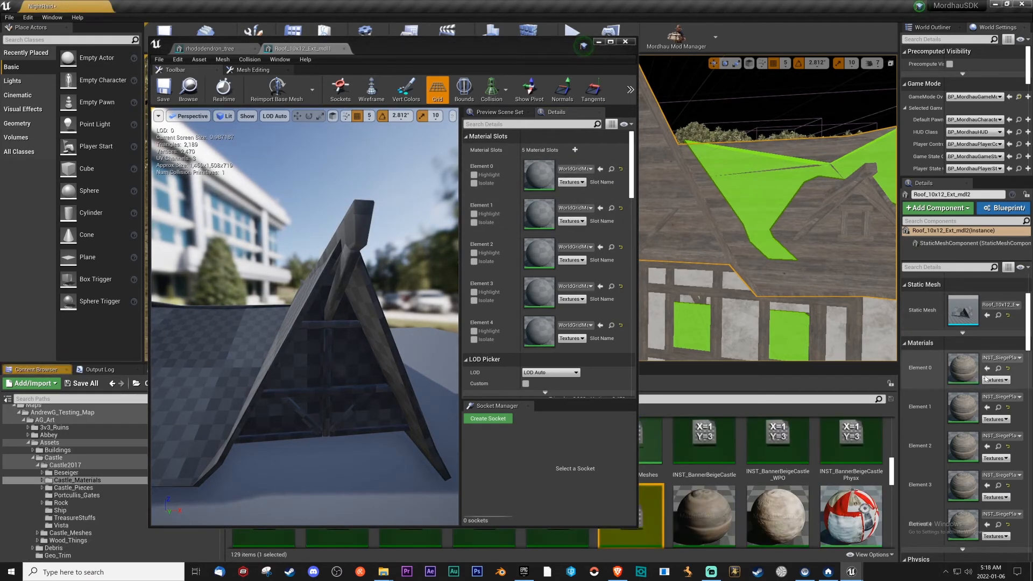
click(601, 208)
right_drag(388, 258, 455, 271)
click(601, 286)
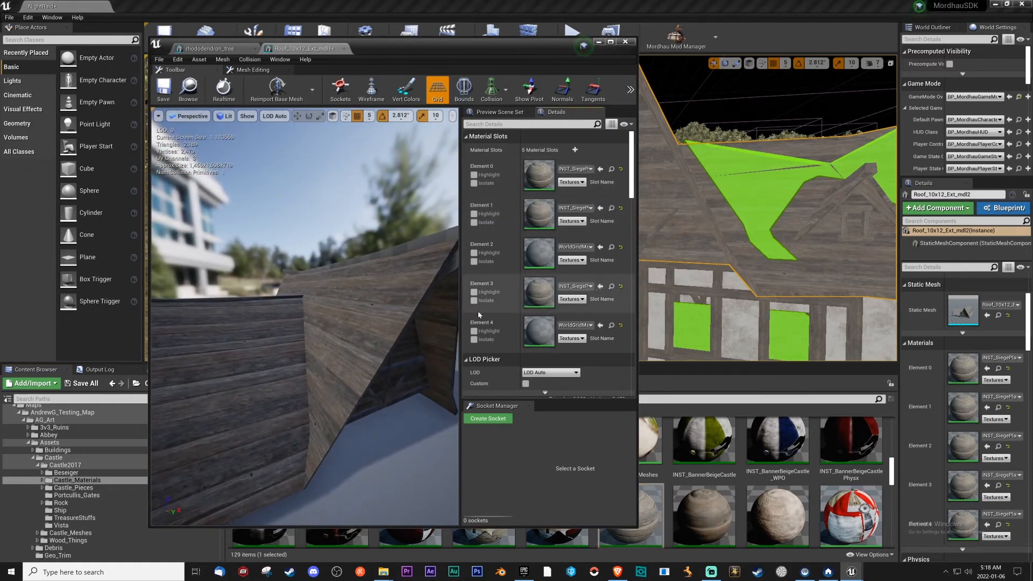
click(601, 325)
right_drag(403, 321, 451, 289)
click(601, 247)
right_drag(295, 306, 398, 301)
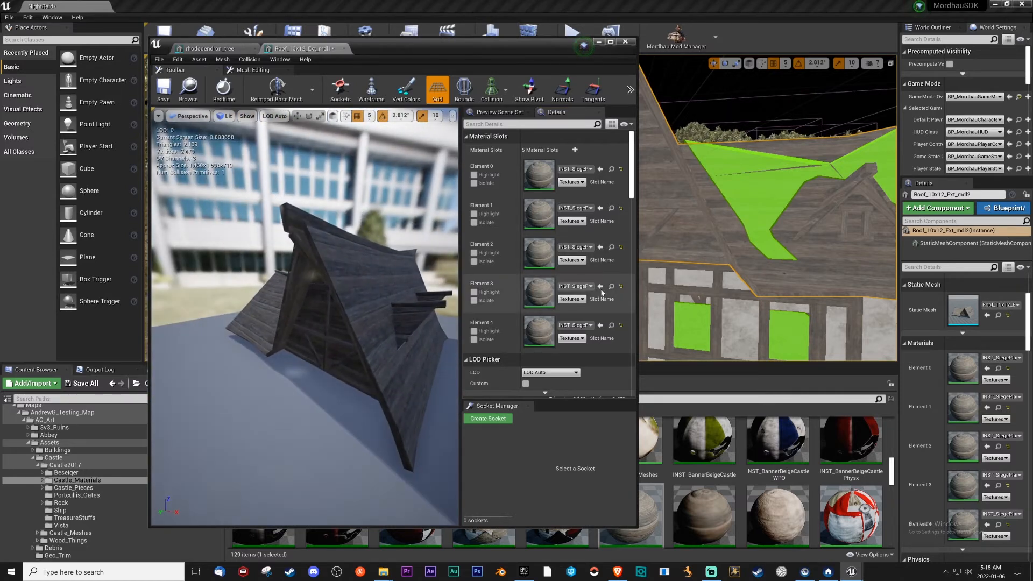
Reset the roof mesh's Element 4 slot to its default material and try FarmLand_Vista on the dormer windows instead.
click(621, 287)
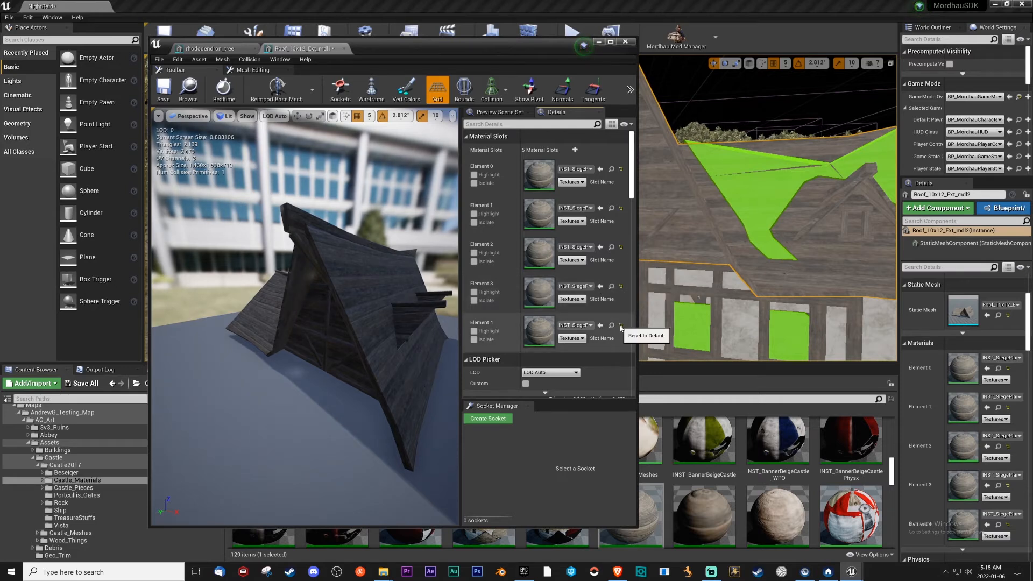
mouse_move(323, 346)
right_down()
mouse_move(344, 344)
mouse_move(293, 347)
mouse_move(329, 344)
right_up()
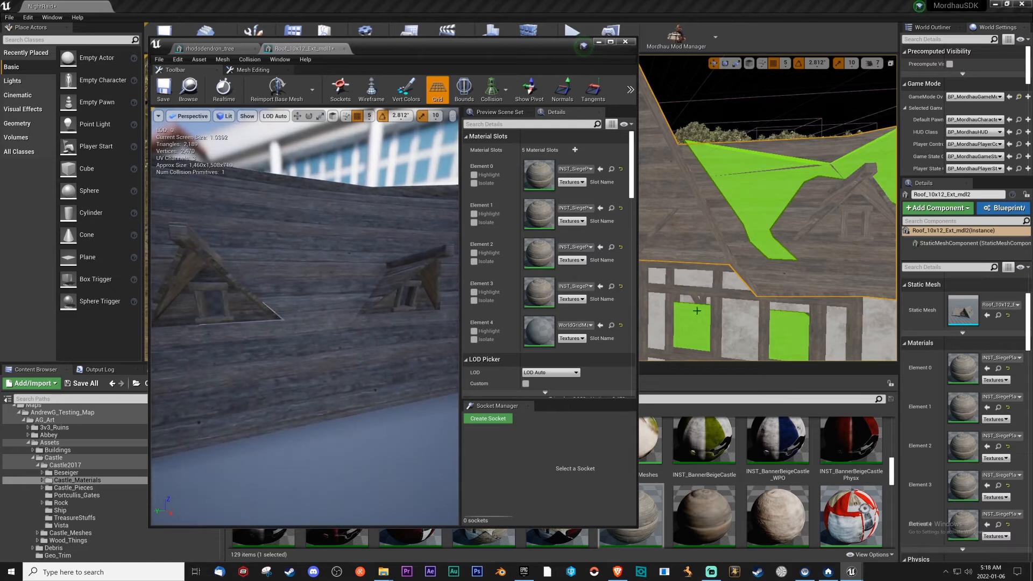
drag(554, 50, 115, 57)
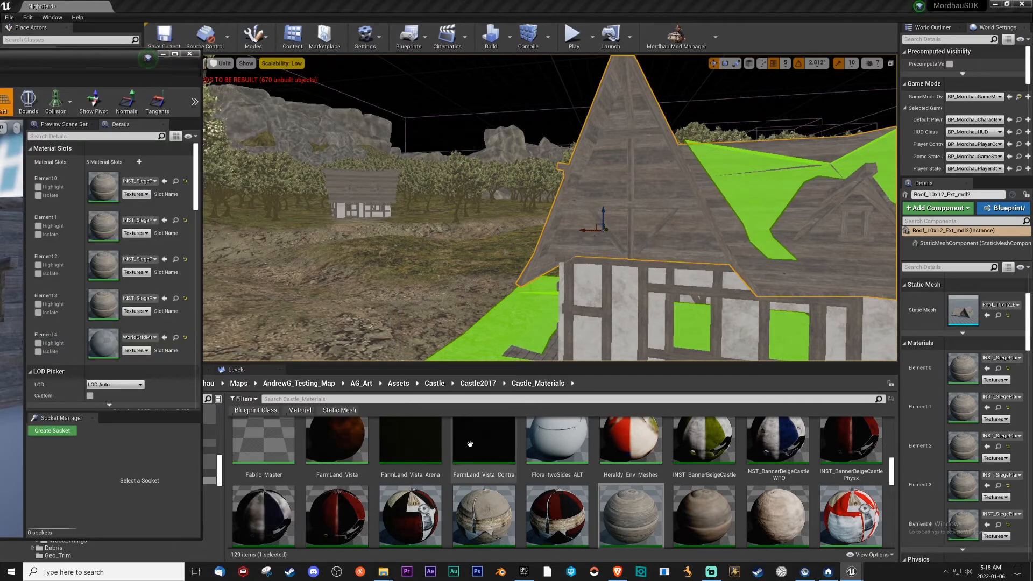
click(356, 447)
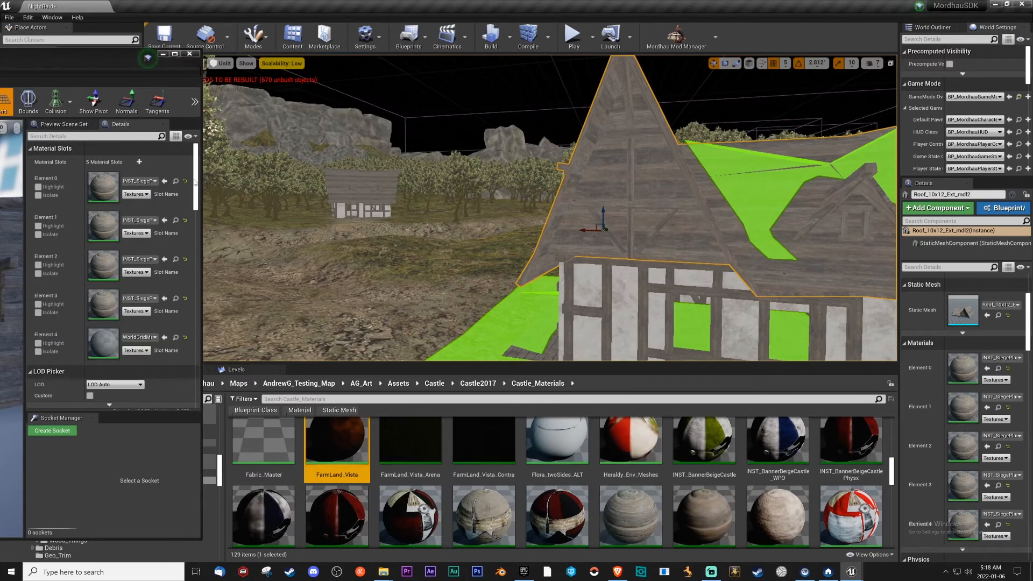
drag(128, 59, 801, 30)
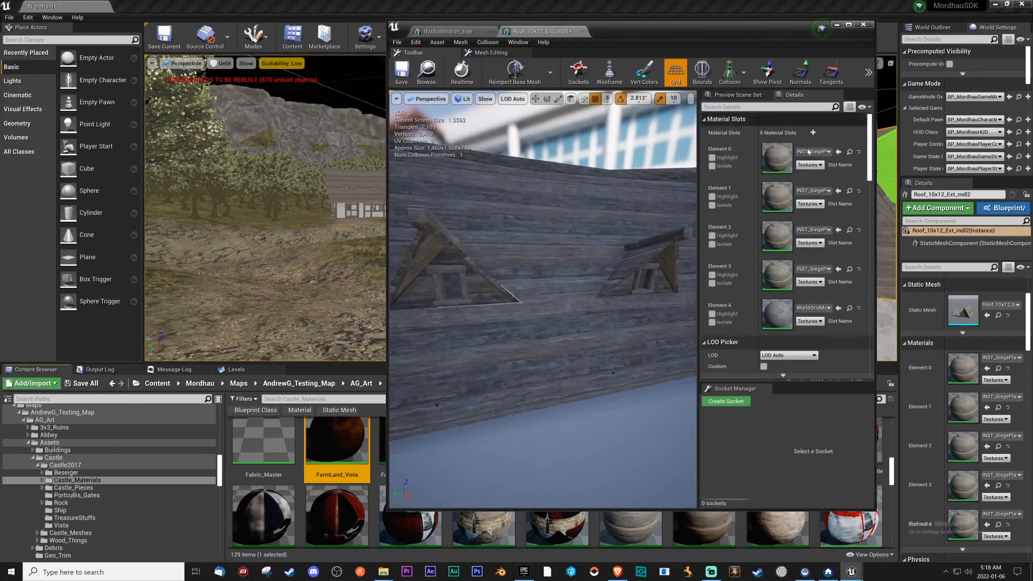
click(837, 308)
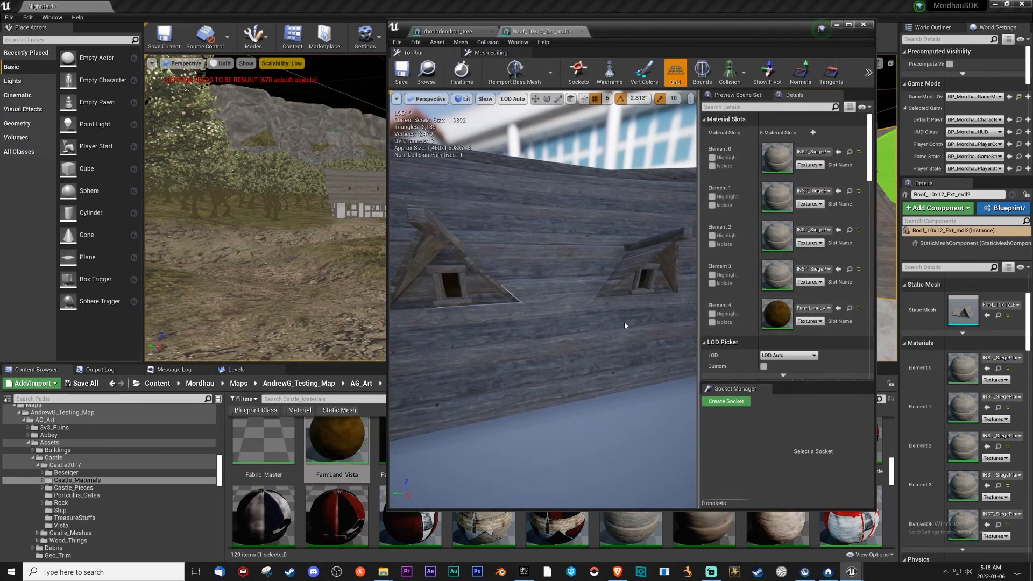
Assign FarmLand_Vista_Contra to the roof mesh's Element 4 slot, check the dormer window, and close the roof mesh.
drag(787, 36, 388, 63)
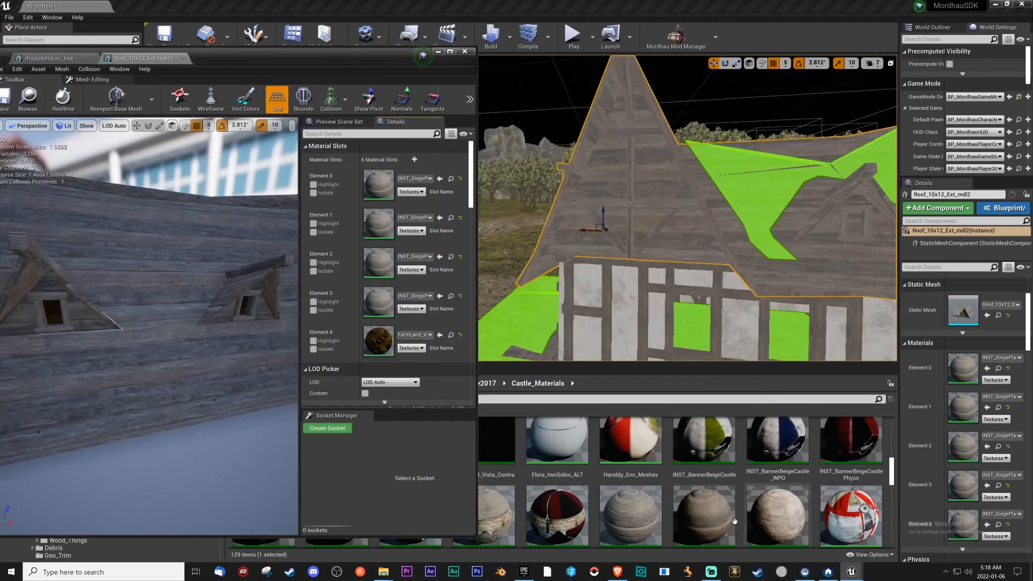
click(440, 335)
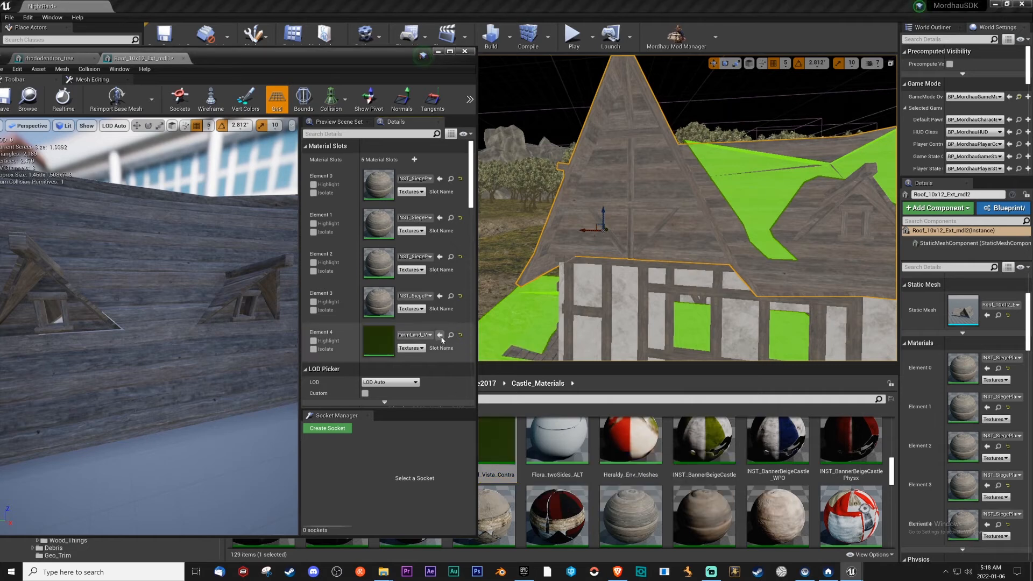
mouse_move(178, 290)
right_down()
mouse_move(144, 311)
mouse_move(164, 299)
right_up()
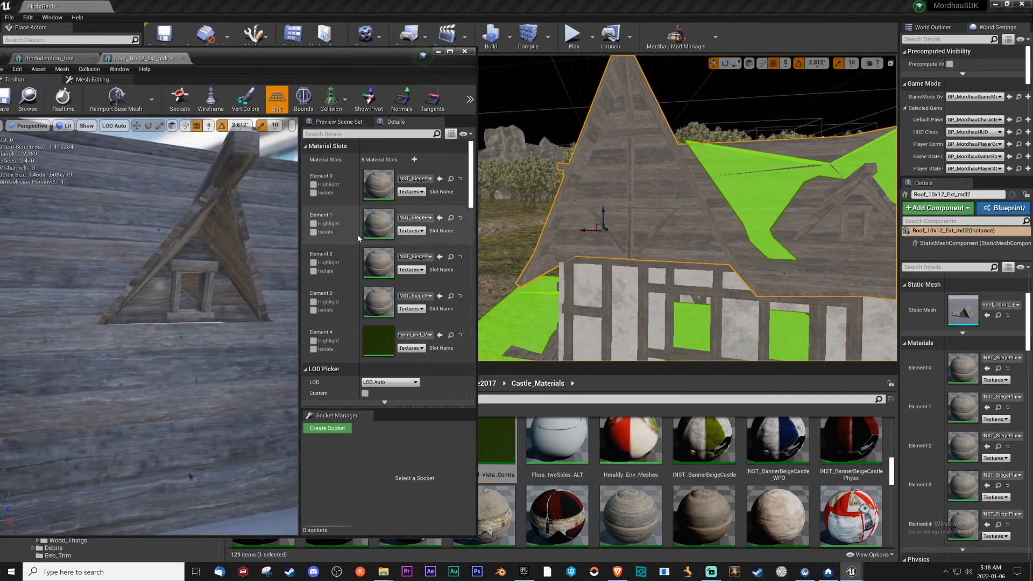
drag(185, 61, 376, 59)
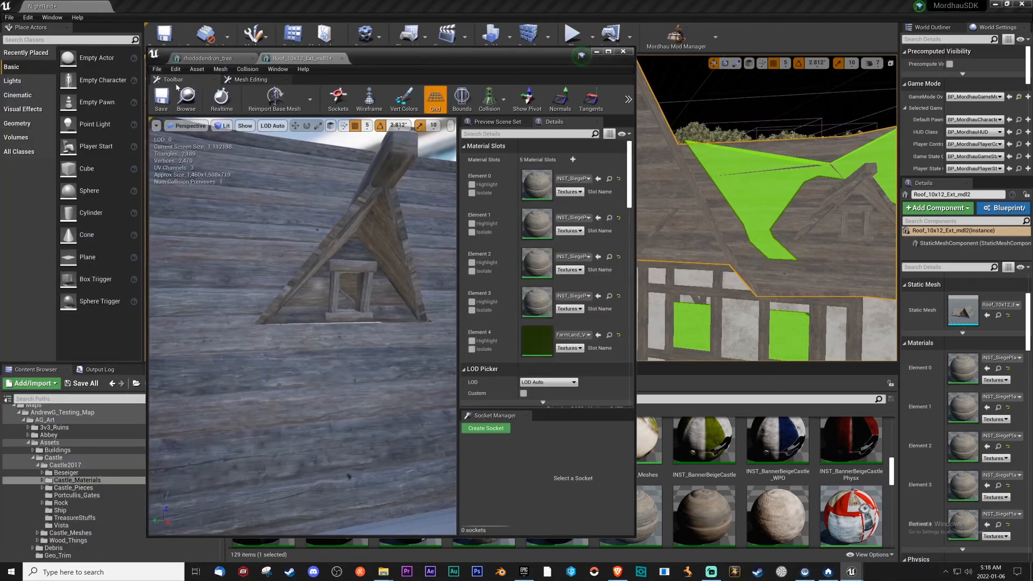
click(330, 58)
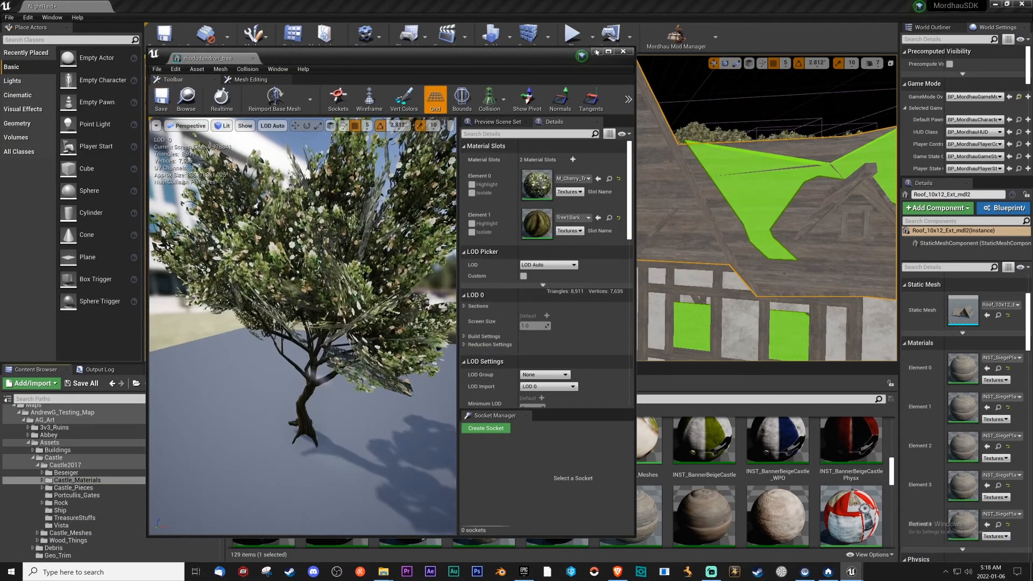
Close the open tree mesh and examine the dormer side of the placed roof in the level.
click(626, 54)
right_drag(588, 234, 556, 228)
key(w)
key(w)
key(s)
click(464, 217)
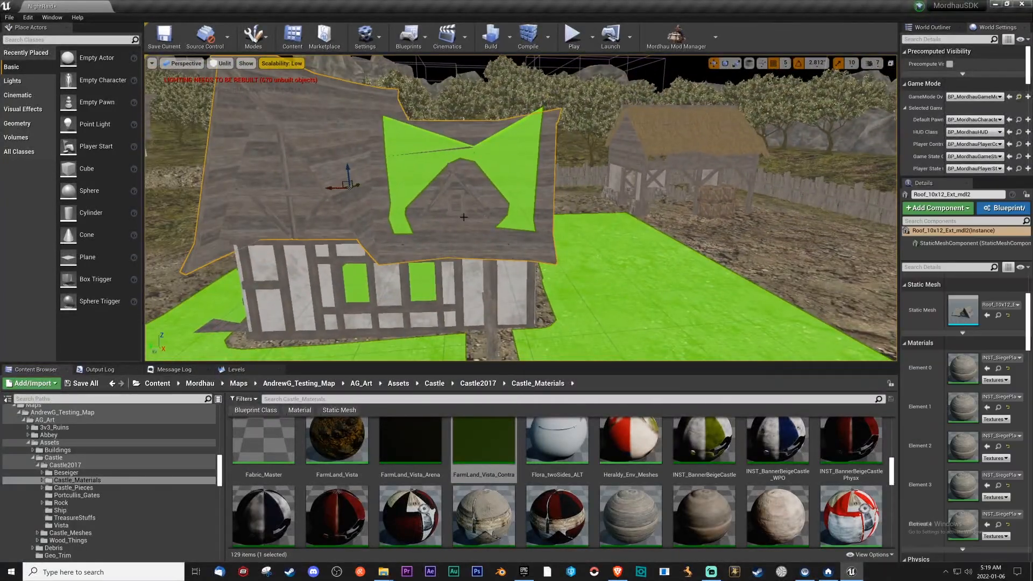
Try FarmLand_Vista_Contra and FarmLand_Vista_Arena on the placed roof's Element 4 slot, checking the window openings around the house.
click(987, 525)
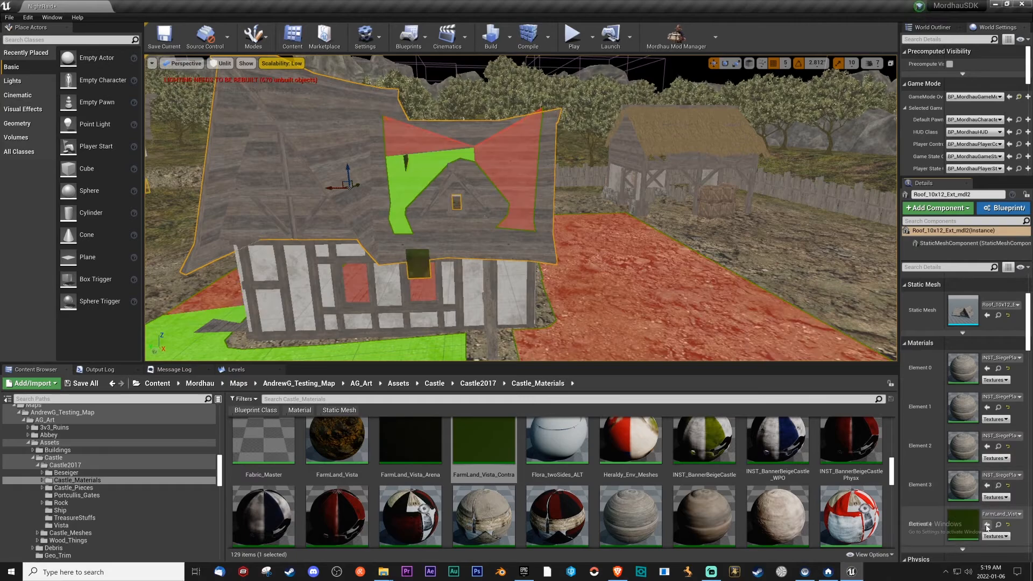
scroll(527, 247, up, 8)
right_drag(527, 247, 637, 225)
key(s)
key(d)
key(a)
key(w)
mouse_move(493, 191)
right_down()
mouse_move(457, 192)
mouse_move(505, 193)
right_up()
key(s)
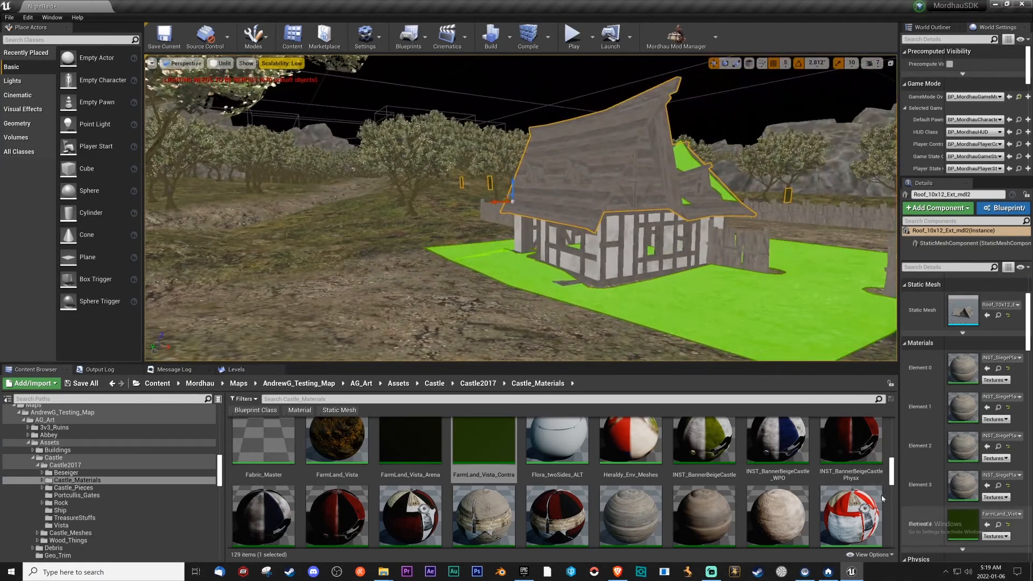
click(998, 525)
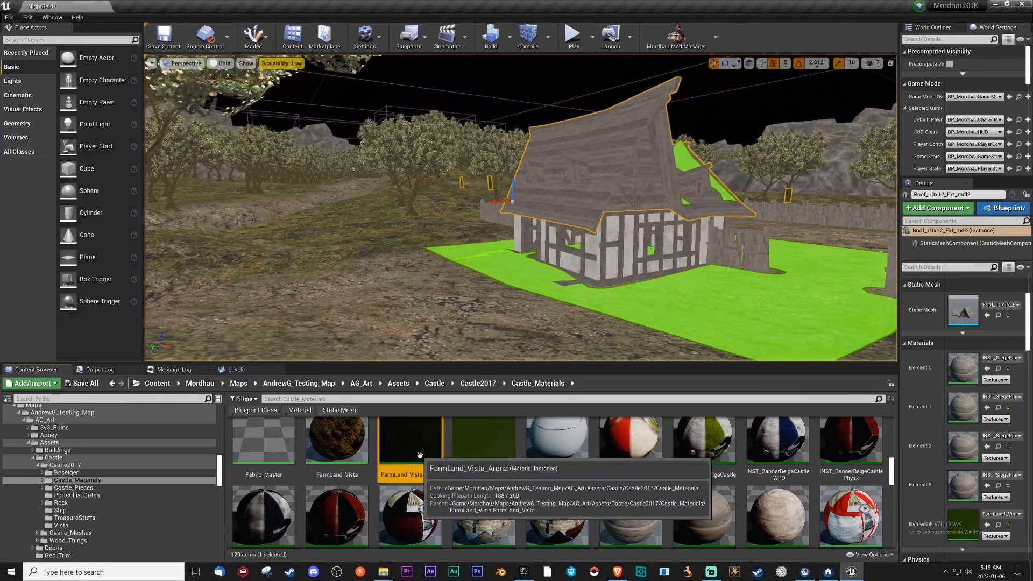
click(987, 525)
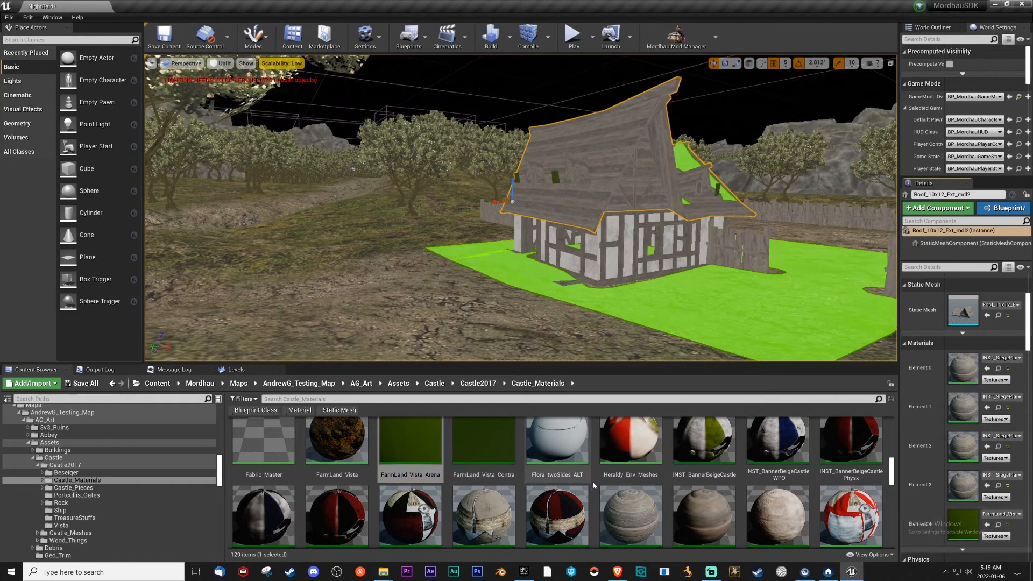
Look through the Castle_Materials assets for a window material, and search the whole Maps folder for "glass".
scroll(673, 478, down, 4)
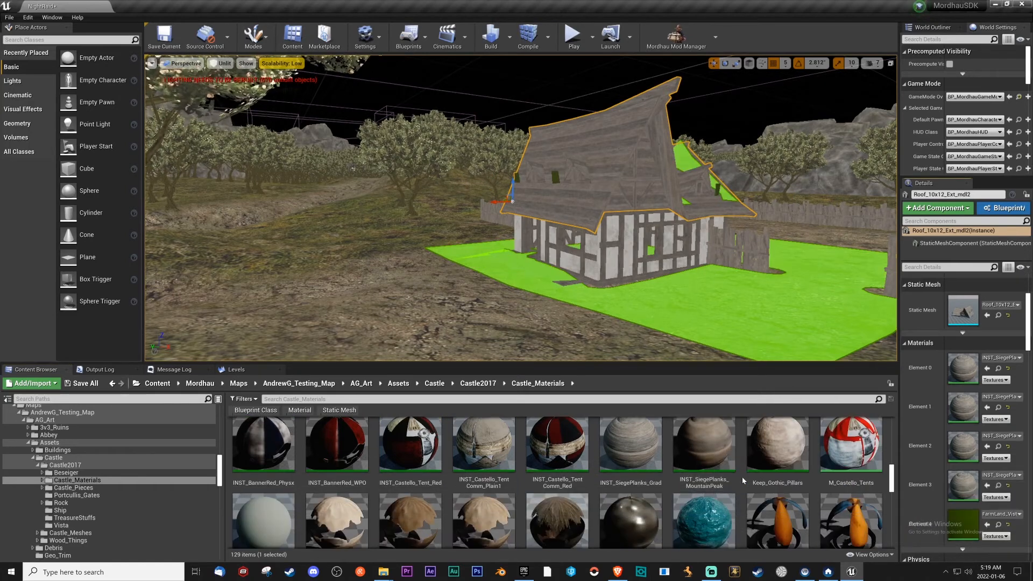
scroll(716, 463, down, 5)
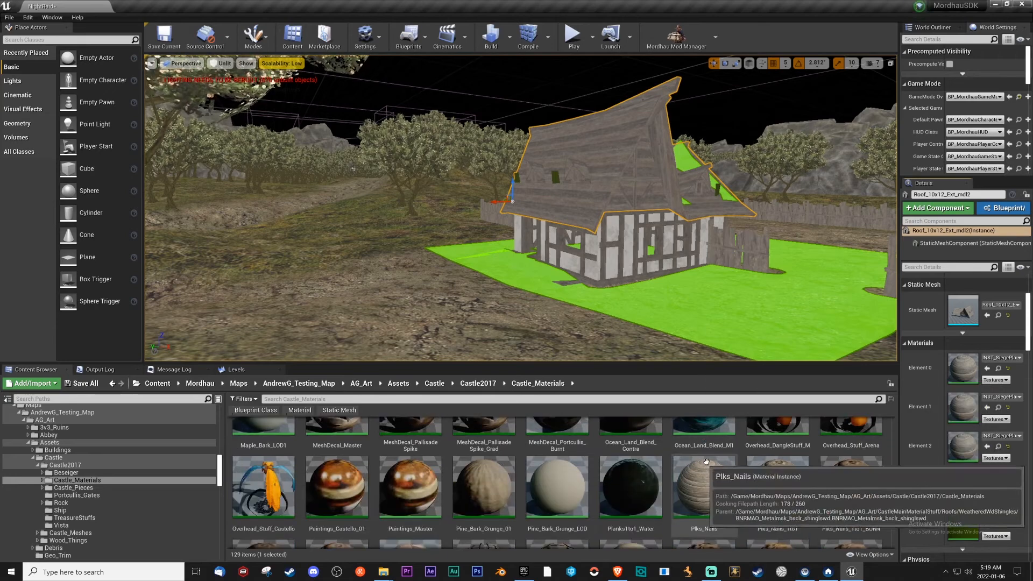
scroll(720, 453, down, 2)
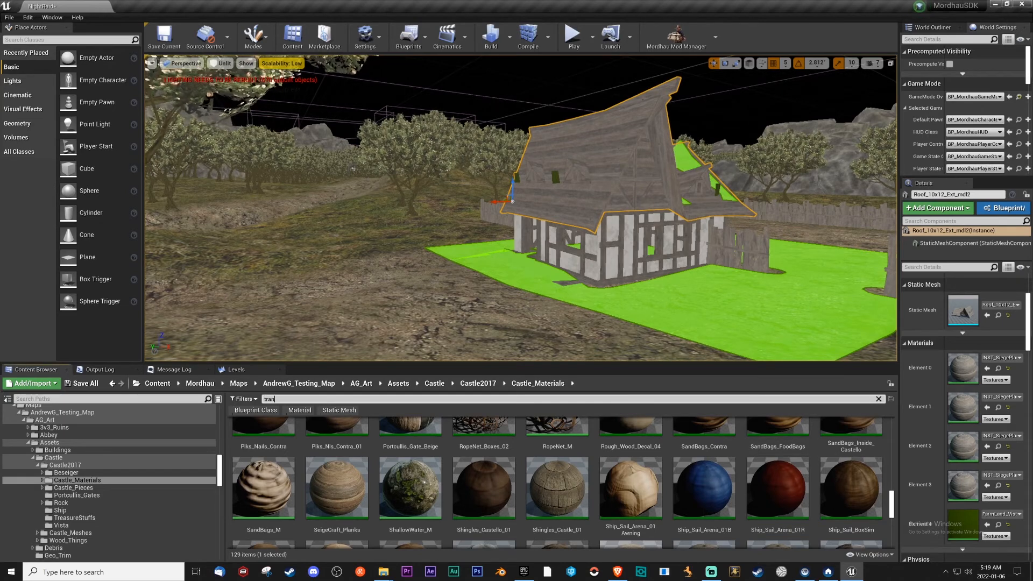
key(BackSpace)
key(BackSpace)
key(BackSpace)
text(glas)
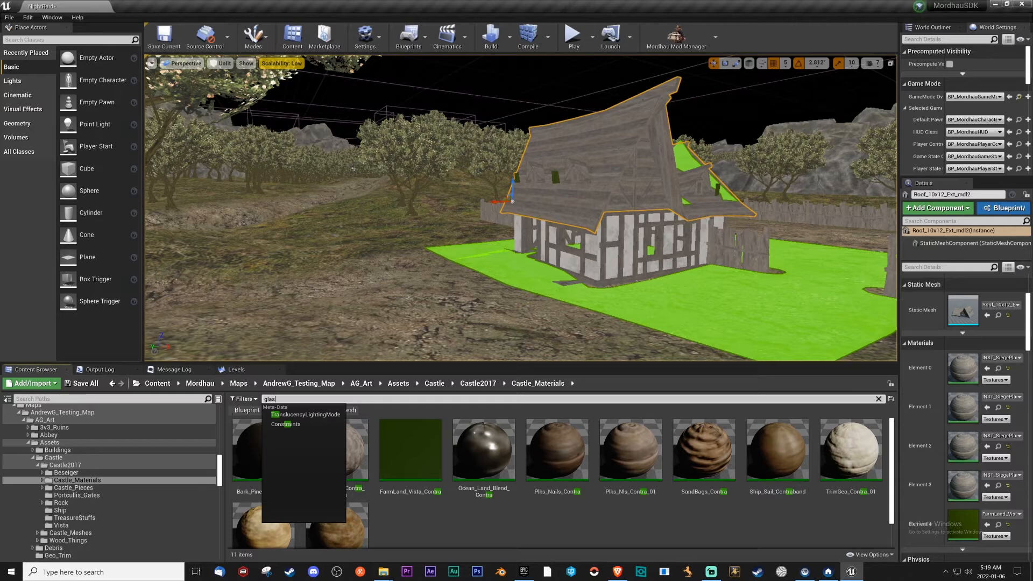
text(s)
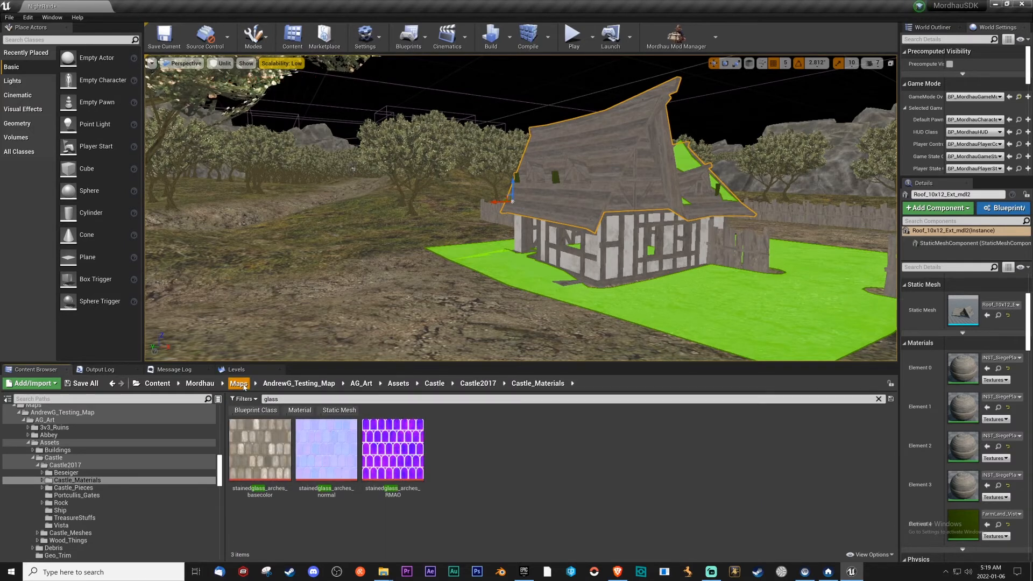
click(238, 383)
Assign M_Window_glass to the placed roof's Element 4 slot and check the dormer windows up close.
mouse_move(264, 452)
mouse_down()
mouse_move(409, 481)
mouse_move(965, 526)
mouse_move(272, 469)
mouse_up()
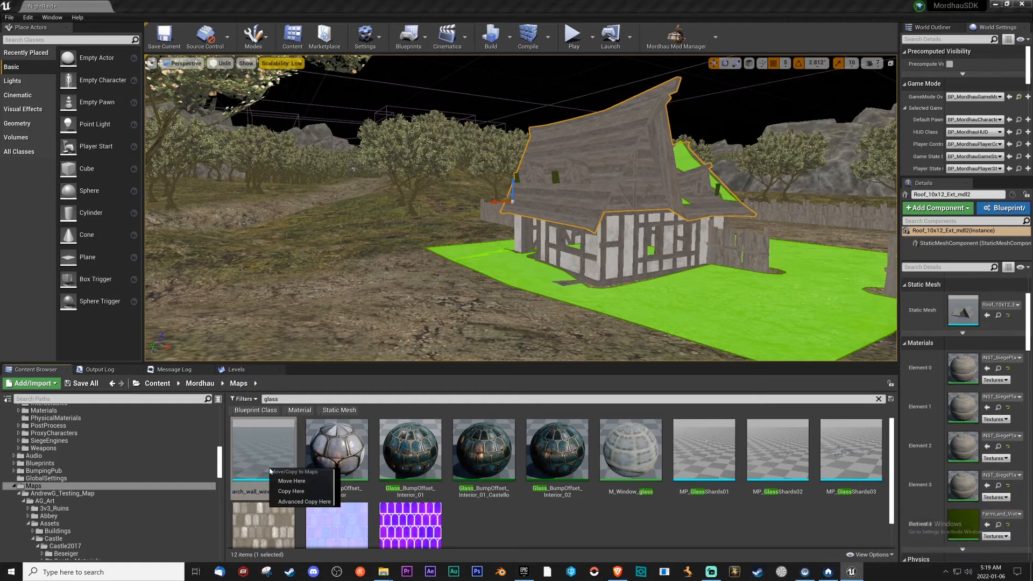
click(647, 520)
mouse_move(633, 468)
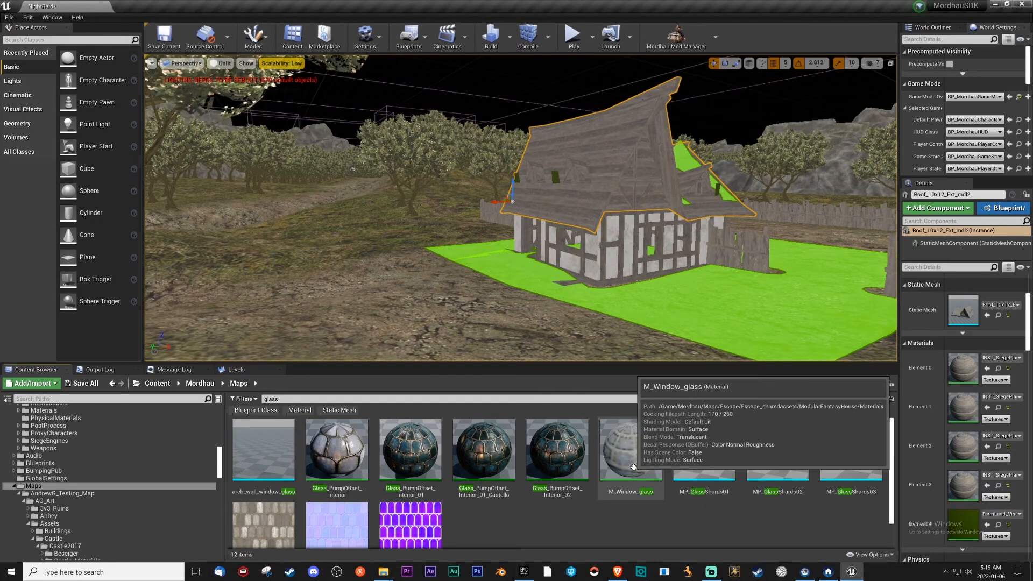
drag(633, 467, 963, 525)
key(w)
right_drag(655, 297, 655, 298)
mouse_move(632, 466)
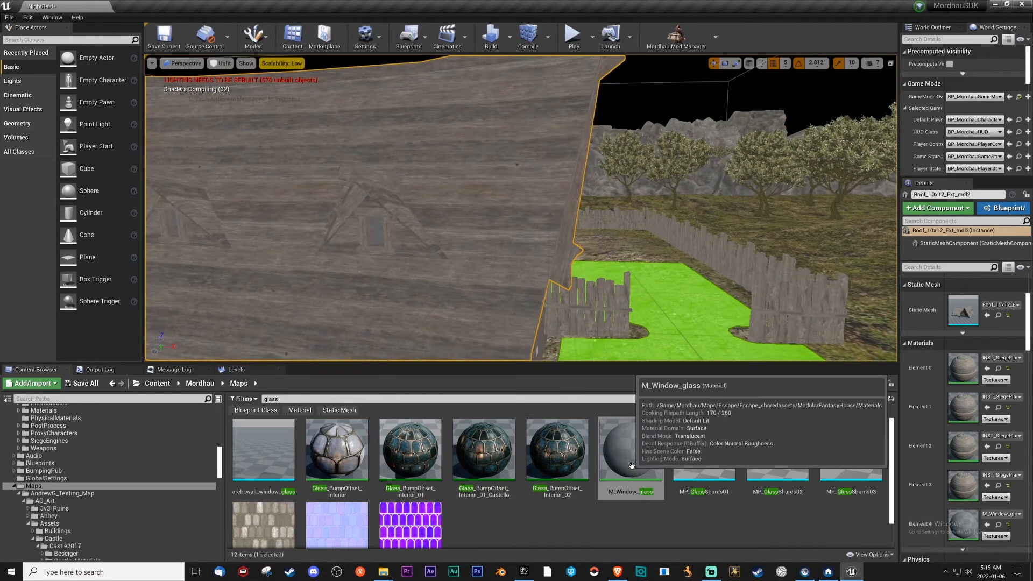
Open the M_Window_glass material, inspect the textures of its Texture Sample nodes, and save it.
double_click(632, 466)
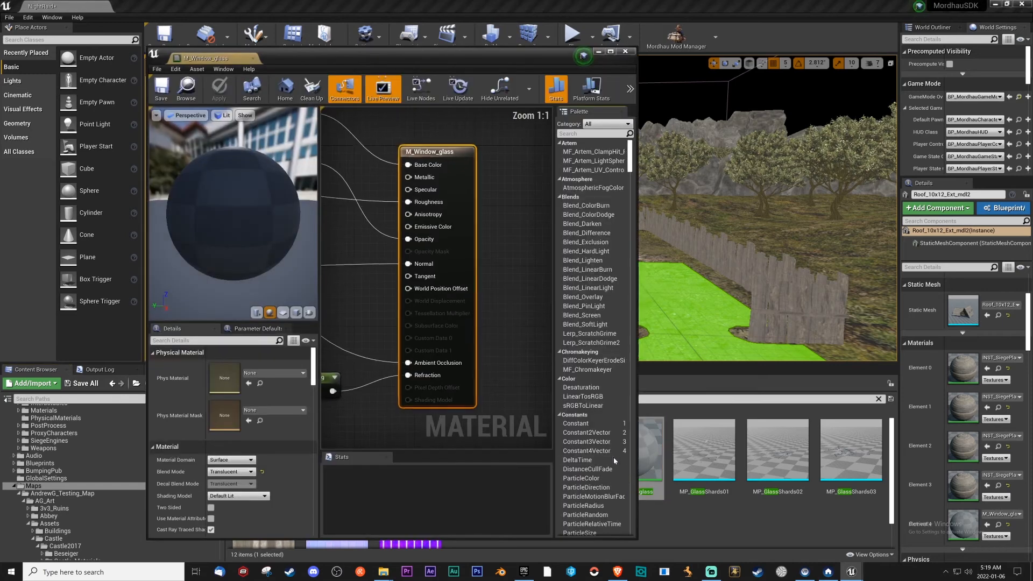
scroll(400, 303, down, 2)
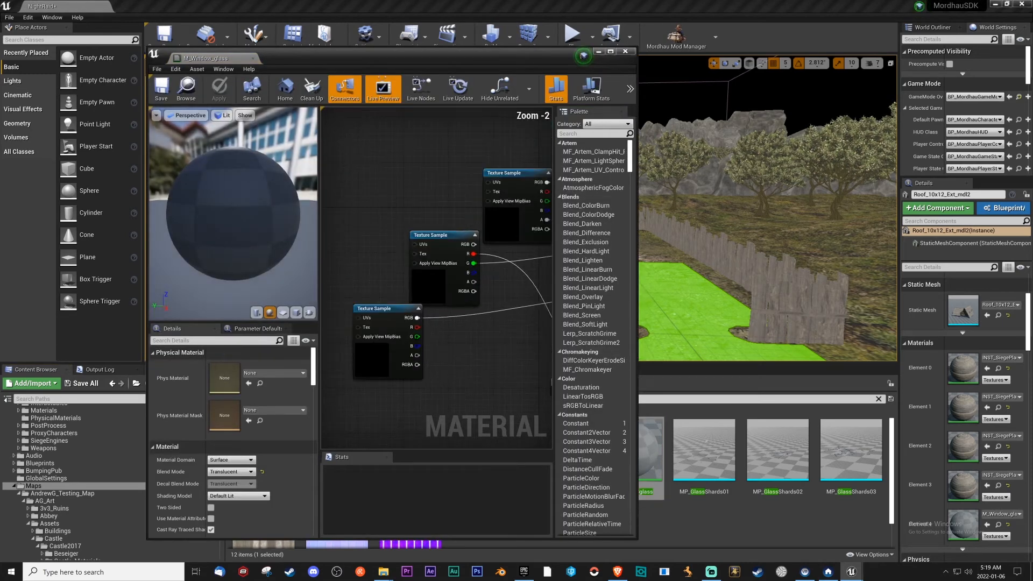
click(396, 352)
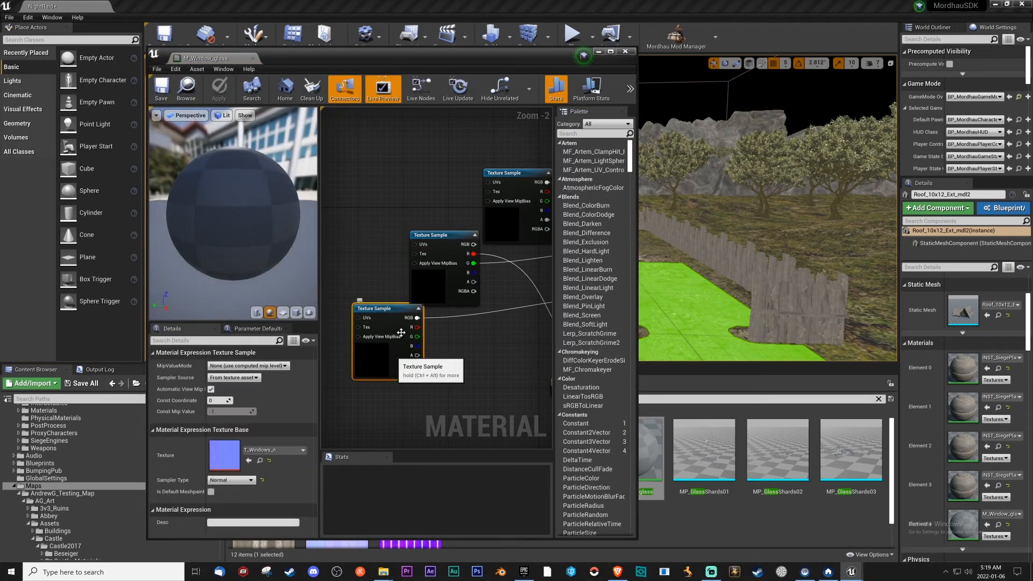
click(504, 234)
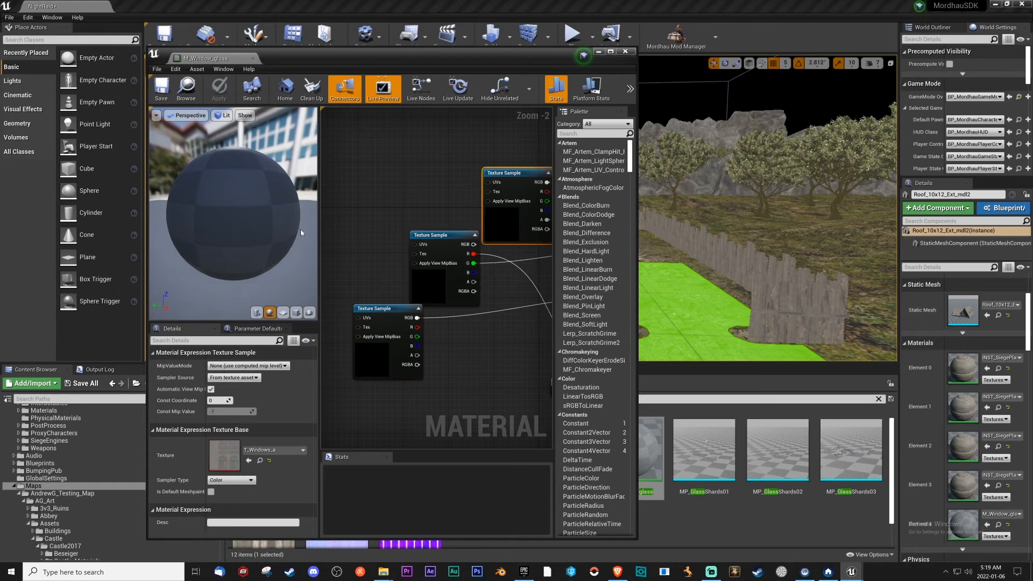
click(161, 89)
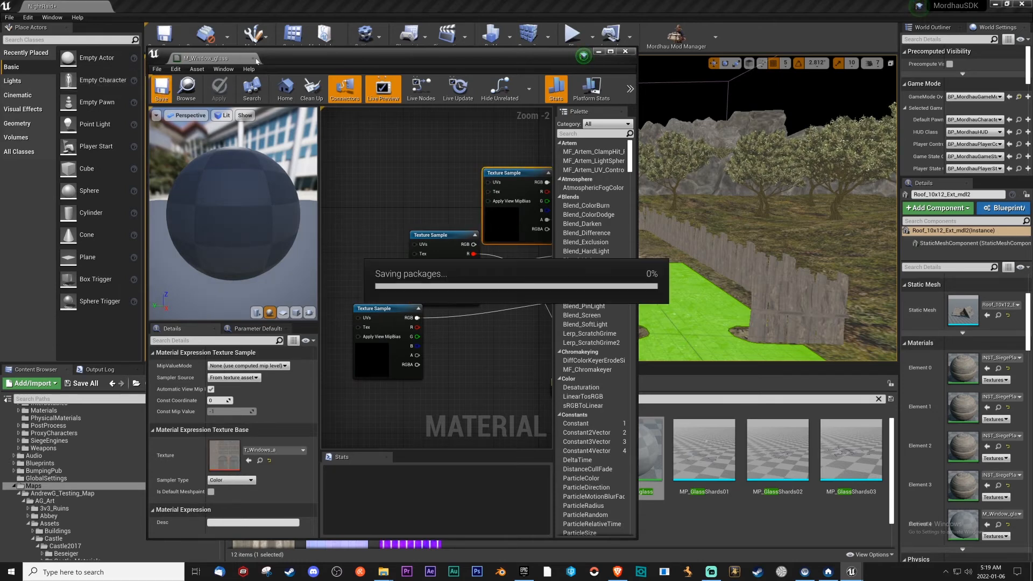
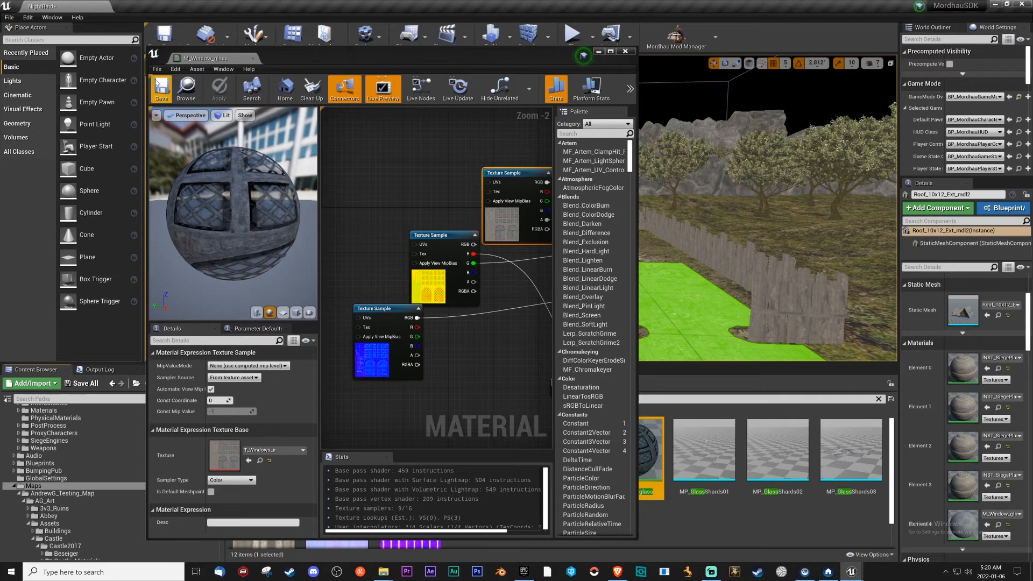
Close the M_Window_glass editor, then look over the placed roof's dormer windows and the other glass materials found.
click(252, 58)
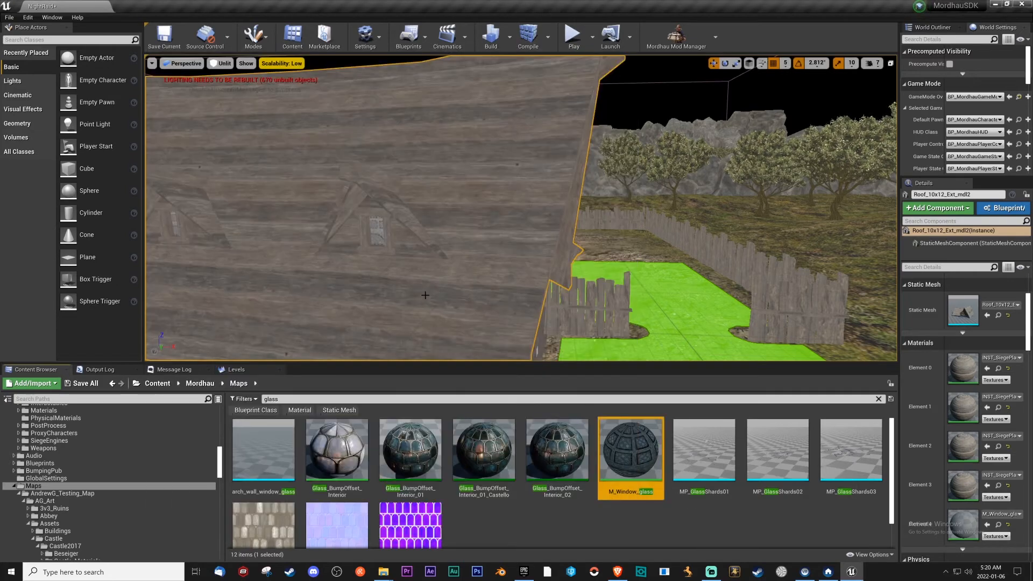
mouse_move(455, 270)
right_down()
mouse_move(333, 269)
mouse_move(456, 270)
right_up()
key(s)
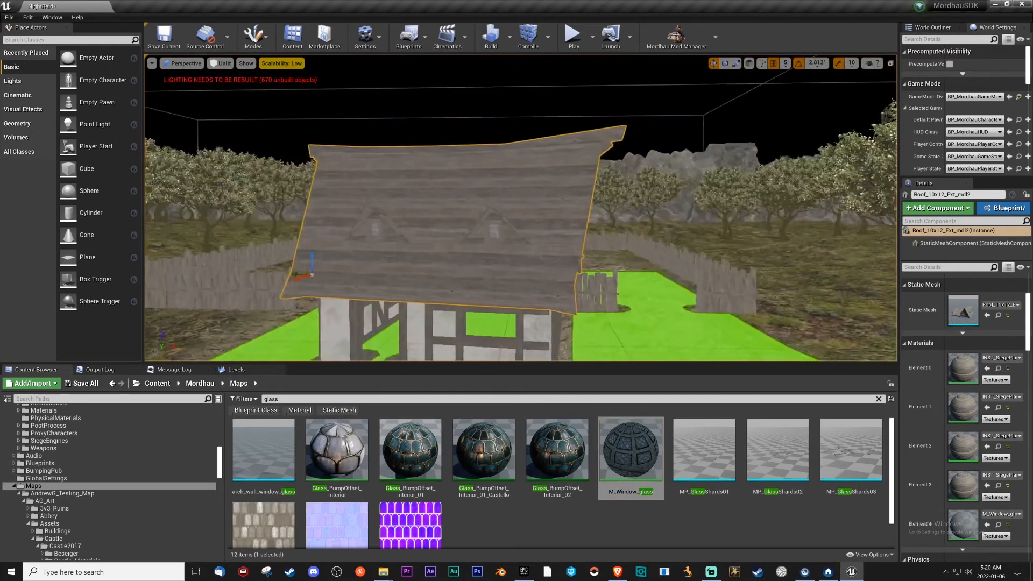
scroll(455, 271, up, 2)
scroll(455, 270, up, 2)
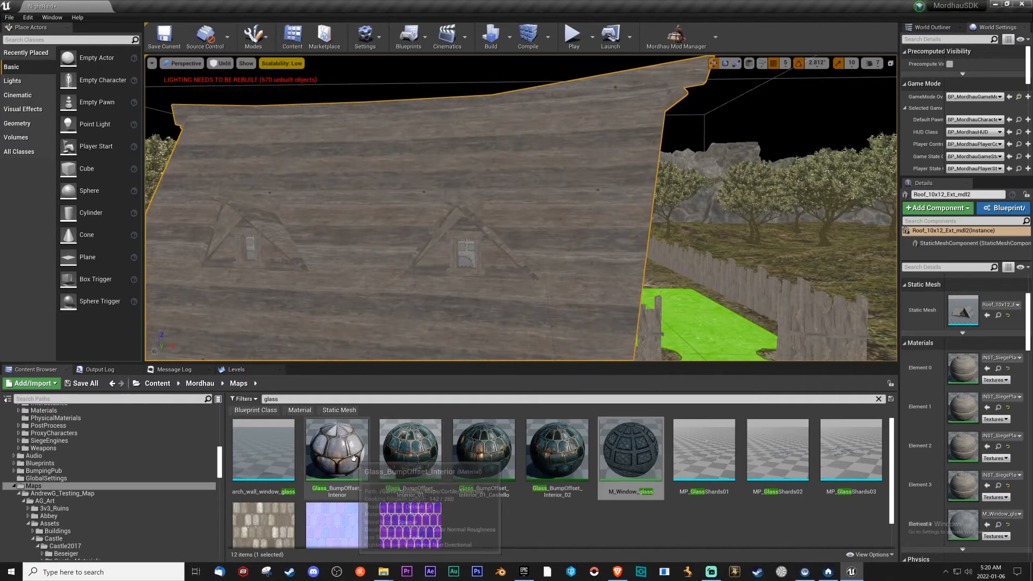
click(602, 519)
scroll(565, 480, down, 1)
scroll(565, 480, up, 1)
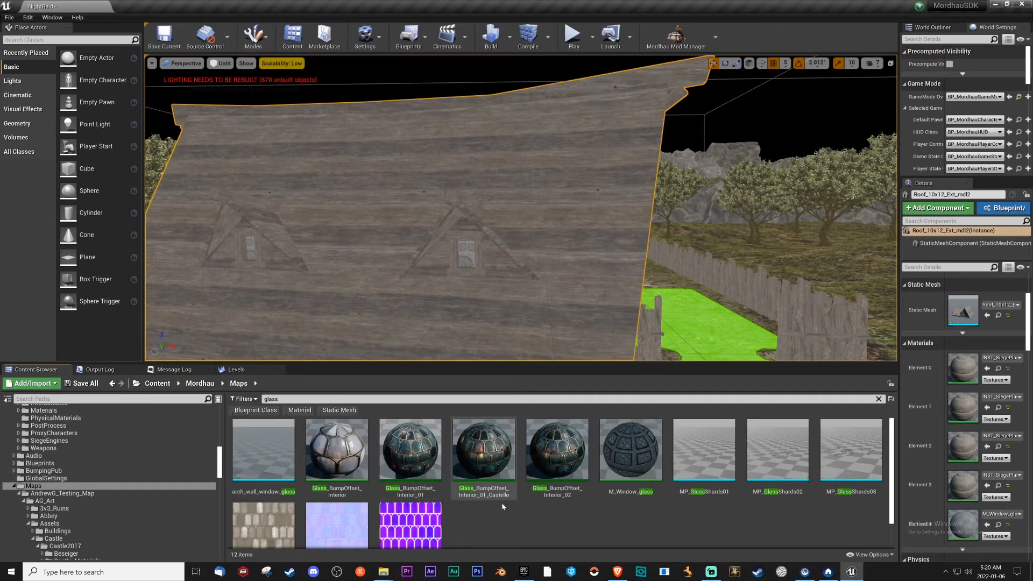
Compare the Glass_BumpOffset_Interior variants on the placed roof's Element 4 slot, and settle on Glass_BumpOffset_Interior_01.
drag(362, 473, 944, 524)
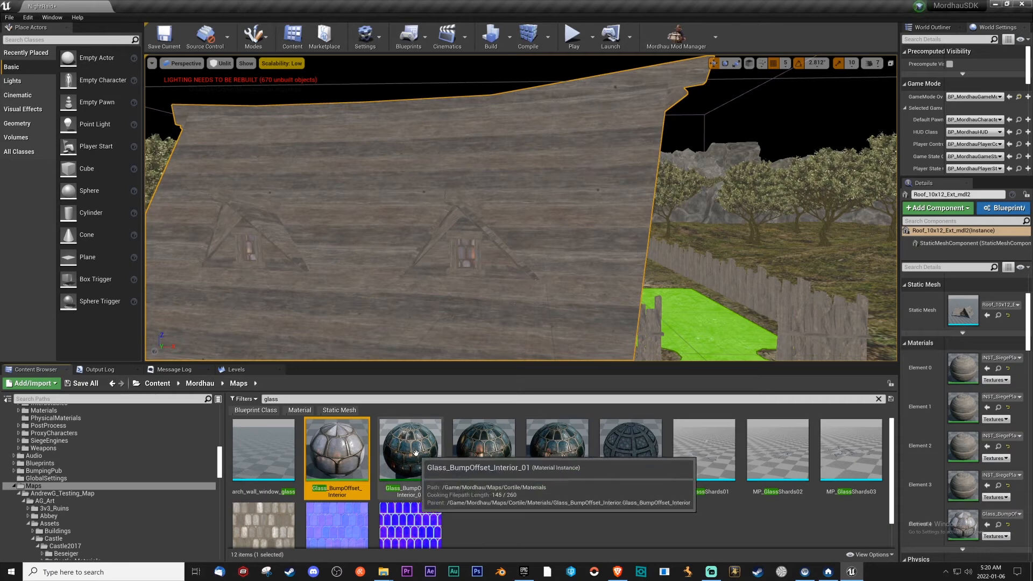
drag(411, 451, 913, 528)
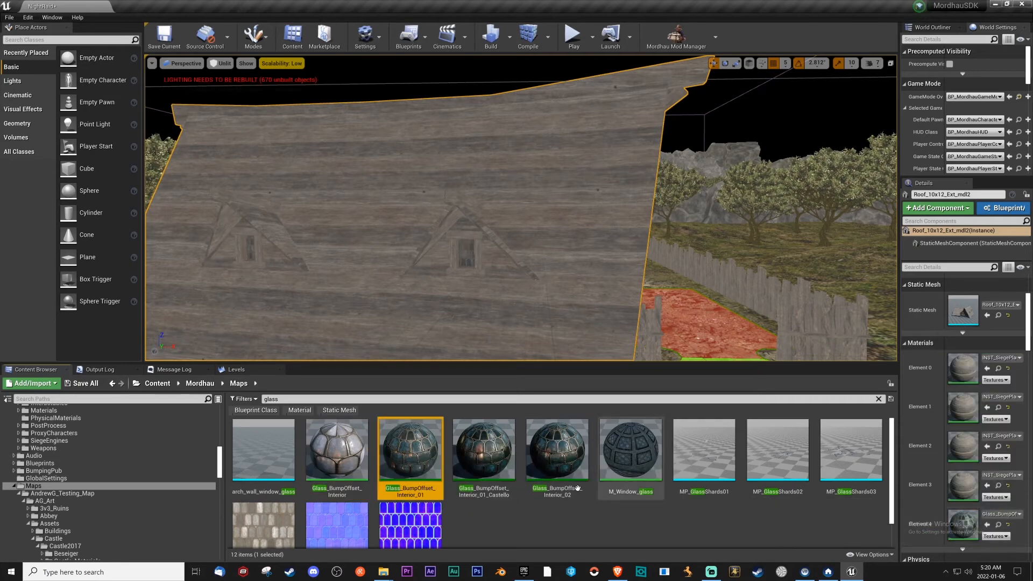
drag(555, 456, 916, 526)
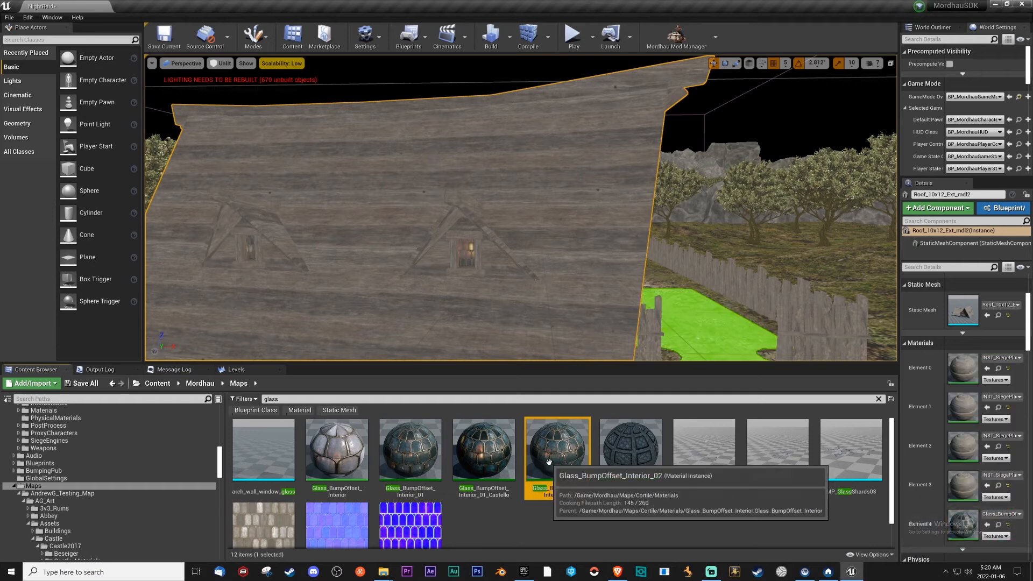
drag(483, 457, 956, 530)
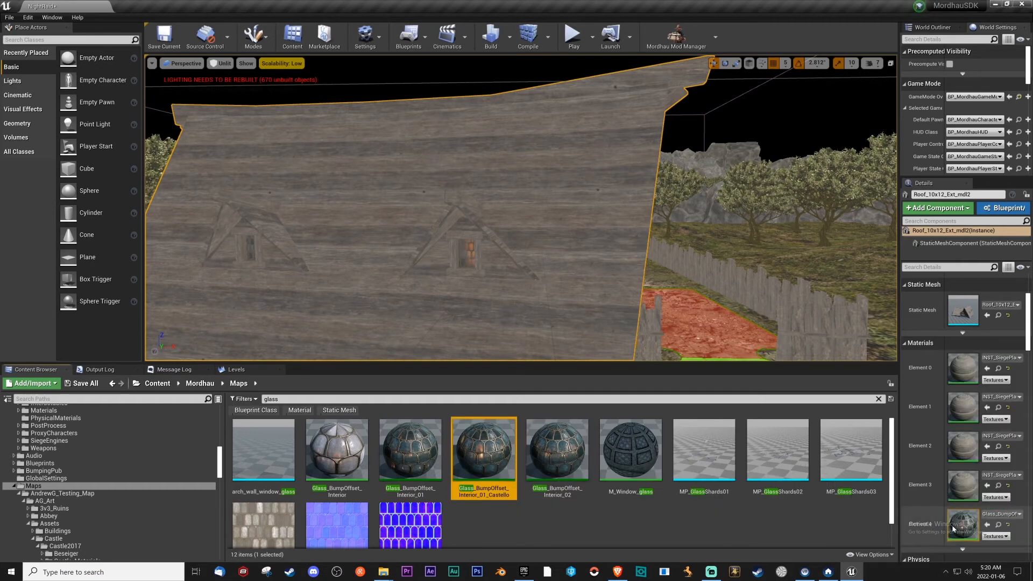
drag(410, 457, 974, 528)
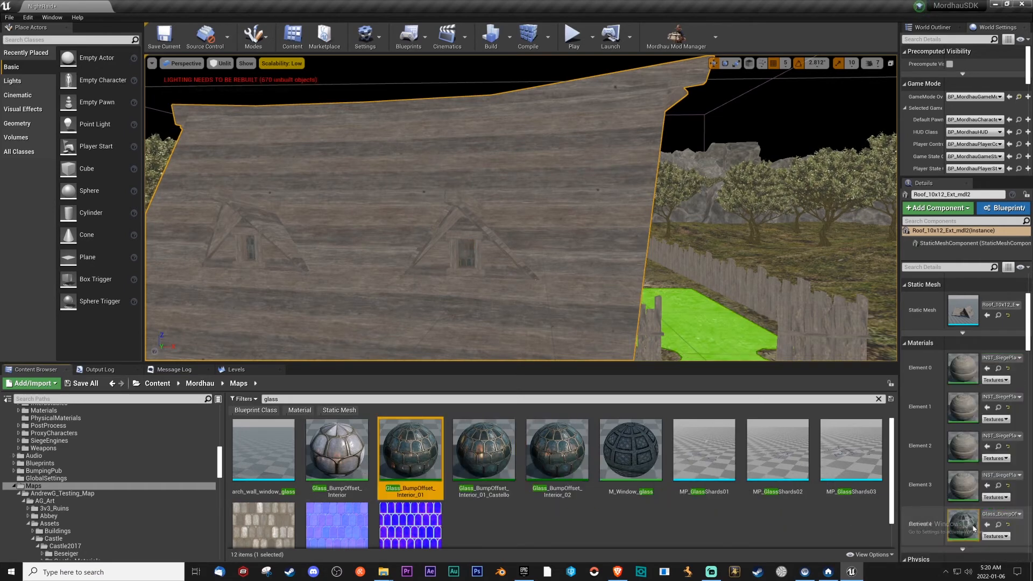
Switch the viewport to Lit mode and inspect the house roofs around the orchard under the night lighting.
key(s)
right_drag(503, 312, 466, 311)
click(220, 63)
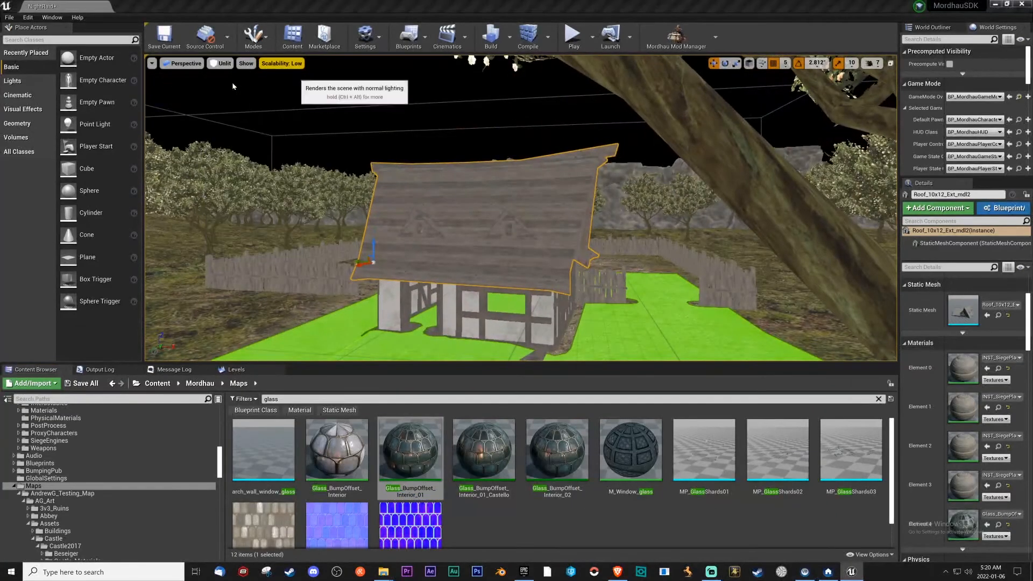
click(233, 85)
key(w)
mouse_move(426, 176)
right_down()
mouse_move(377, 176)
mouse_move(437, 161)
right_up()
key(s)
key(w)
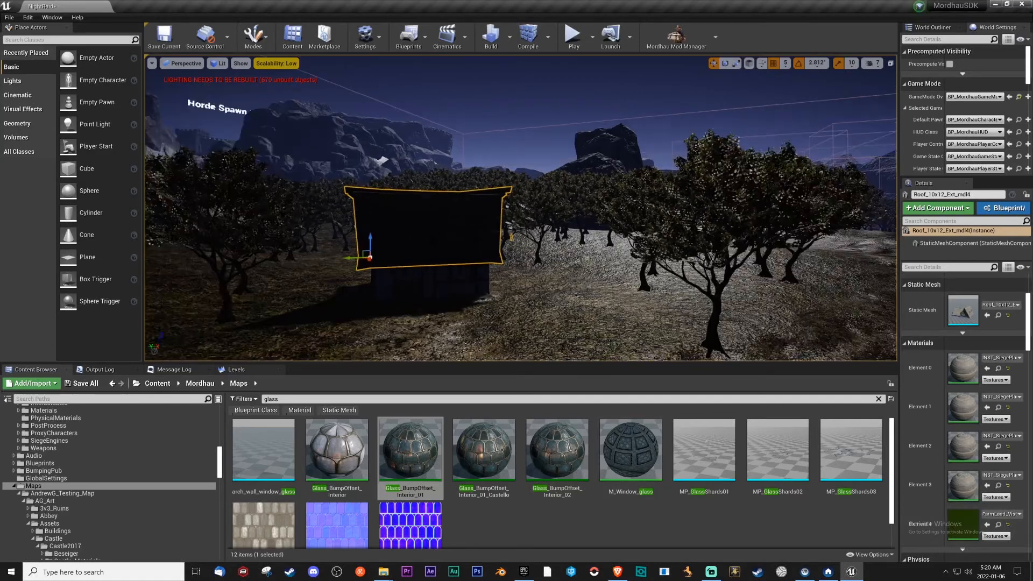
right_drag(435, 162, 468, 163)
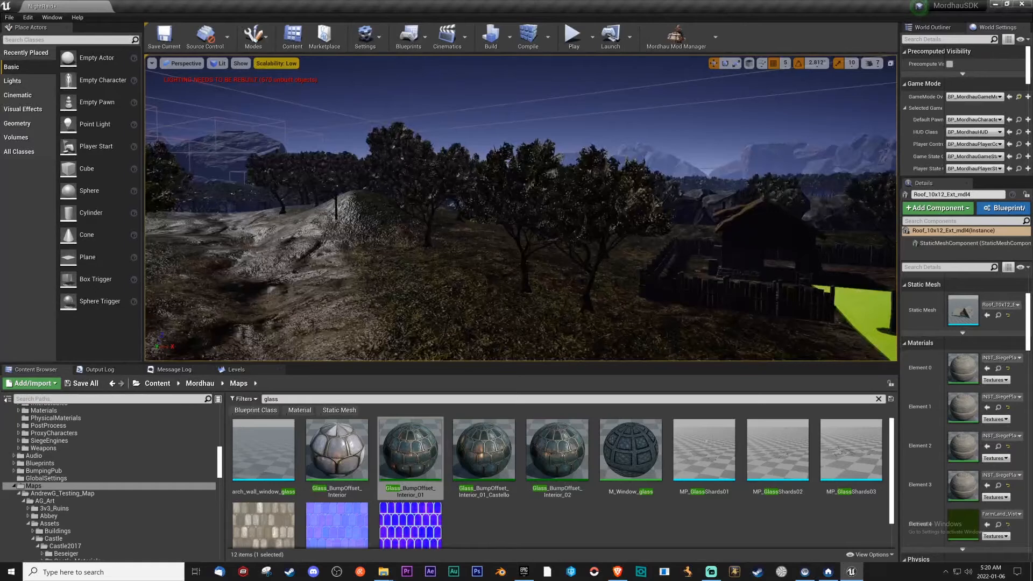
Open the roof's static mesh, assign Glass_BumpOffset_Interior_01 to Element 4, and save and close it.
double_click(961, 315)
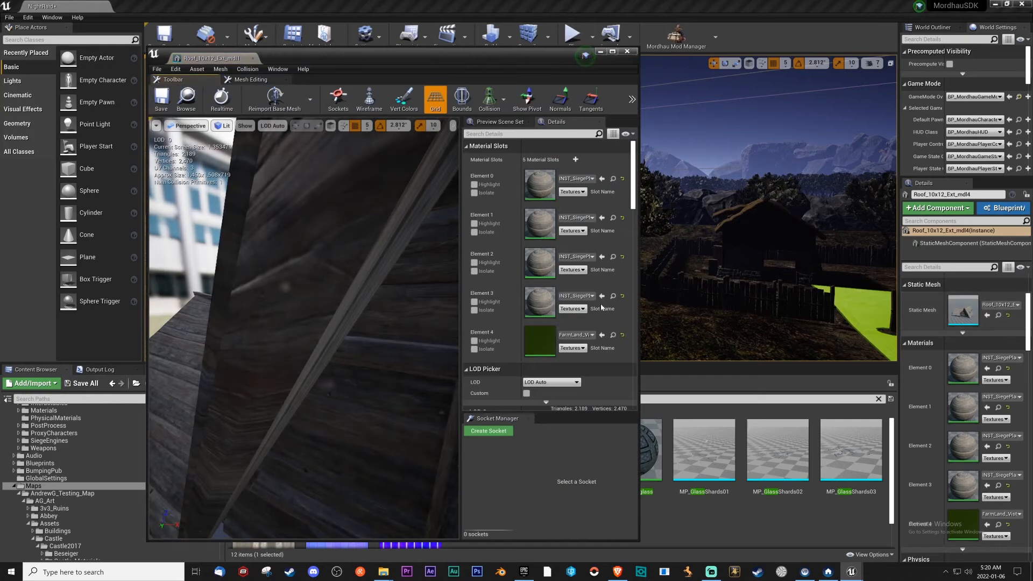
click(603, 336)
click(164, 98)
click(253, 58)
key(f)
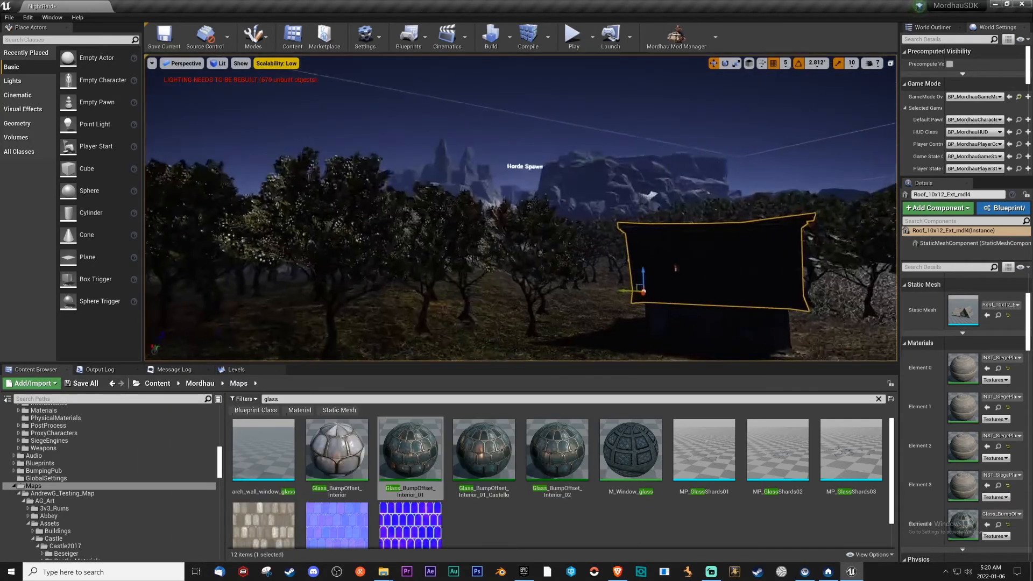
Check the roof's windows in the level and fly over to the castle wall beside the gate.
key(Escape)
key(w)
right_drag(521, 208, 333, 221)
key(s)
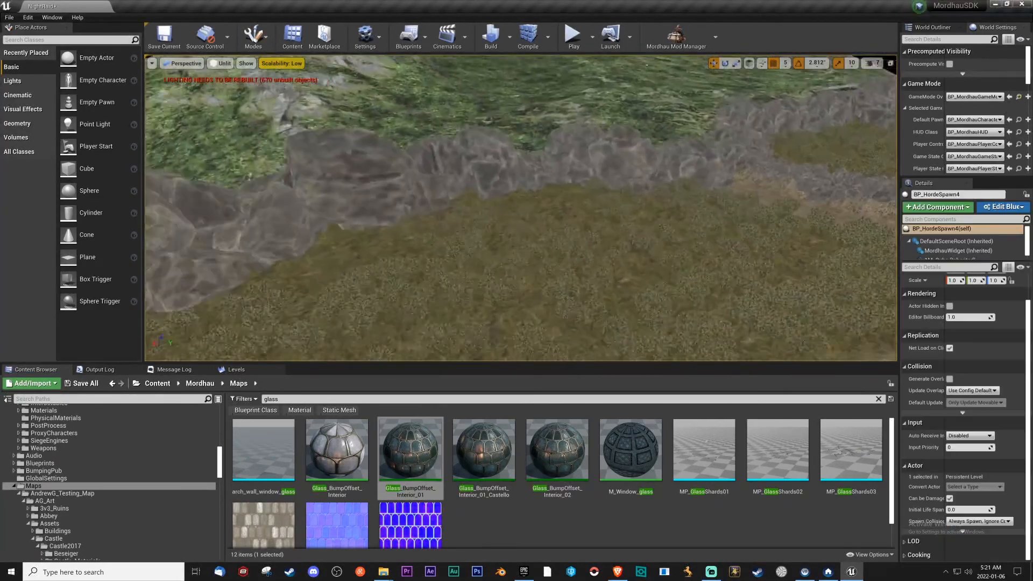
key(s)
mouse_move(521, 208)
right_down()
mouse_move(520, 161)
mouse_move(538, 118)
mouse_move(549, 119)
mouse_move(528, 183)
mouse_move(548, 177)
mouse_move(462, 180)
mouse_move(457, 194)
mouse_move(518, 242)
mouse_move(524, 226)
mouse_move(613, 204)
mouse_move(504, 207)
right_up()
key(w)
key(w)
key(w)
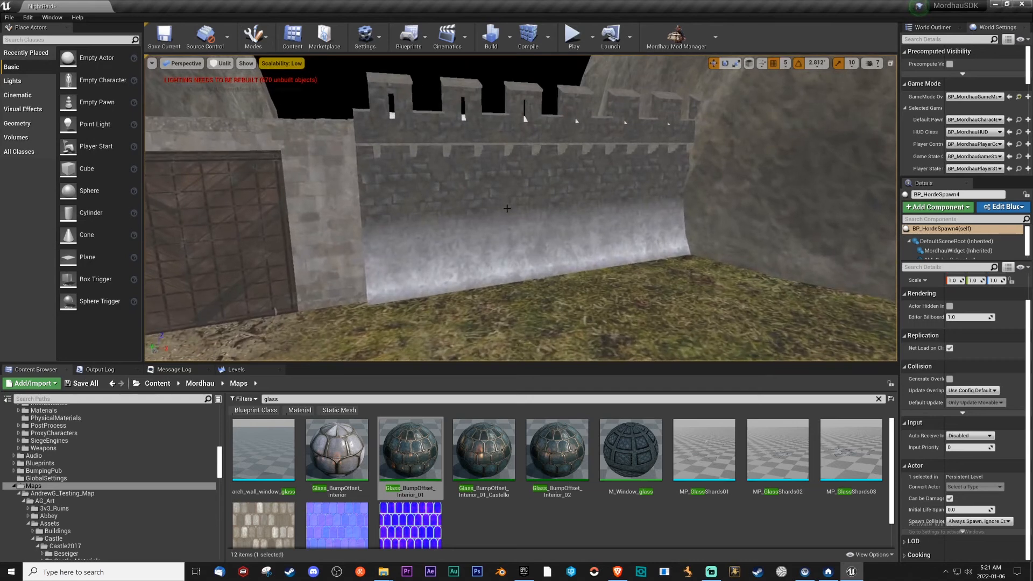
Select the castle wall section beside the gate and compare it in Lit and Unlit view modes.
click(503, 207)
click(211, 62)
click(232, 84)
click(221, 64)
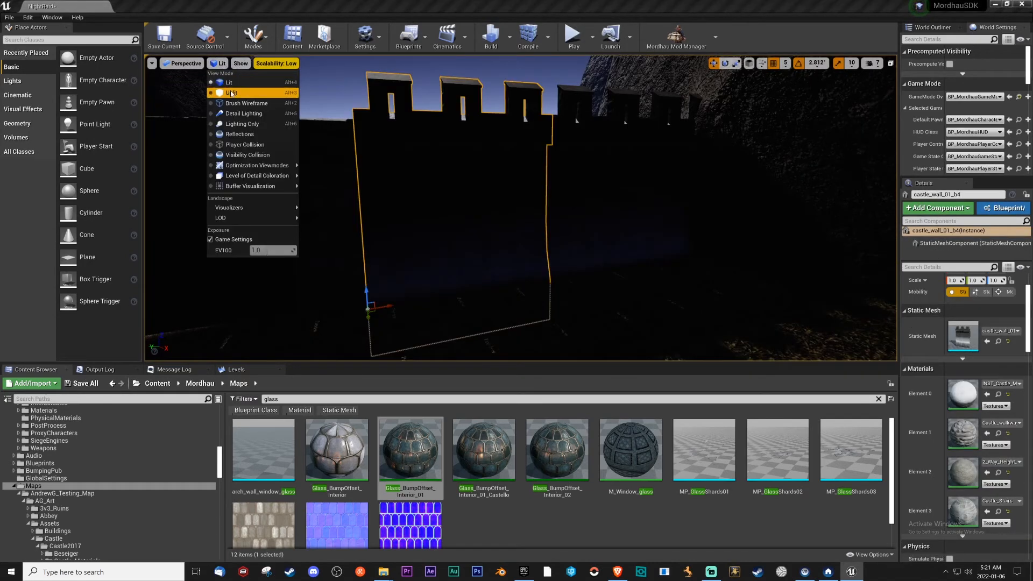
click(236, 94)
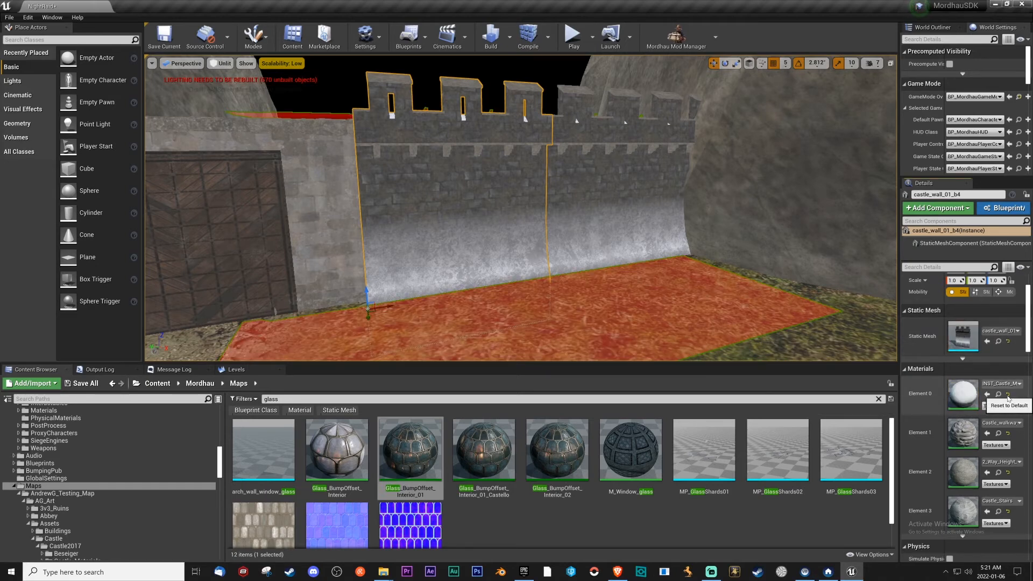
Open the castle wall's static mesh, reset Element 0, and assign Element 1's Castle_walkway material to it.
double_click(962, 345)
right_drag(380, 270, 409, 272)
click(624, 180)
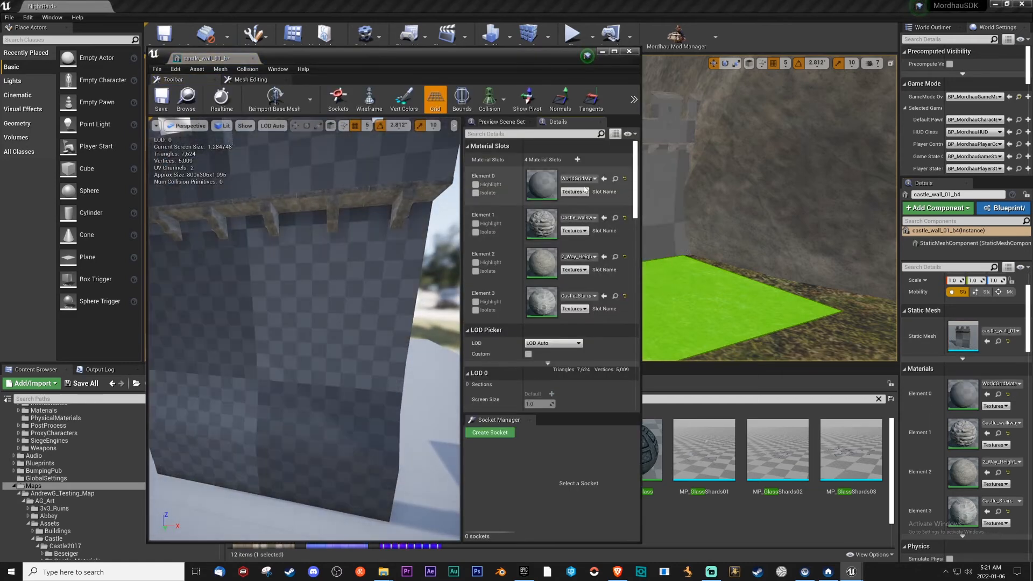
right_drag(392, 224, 388, 227)
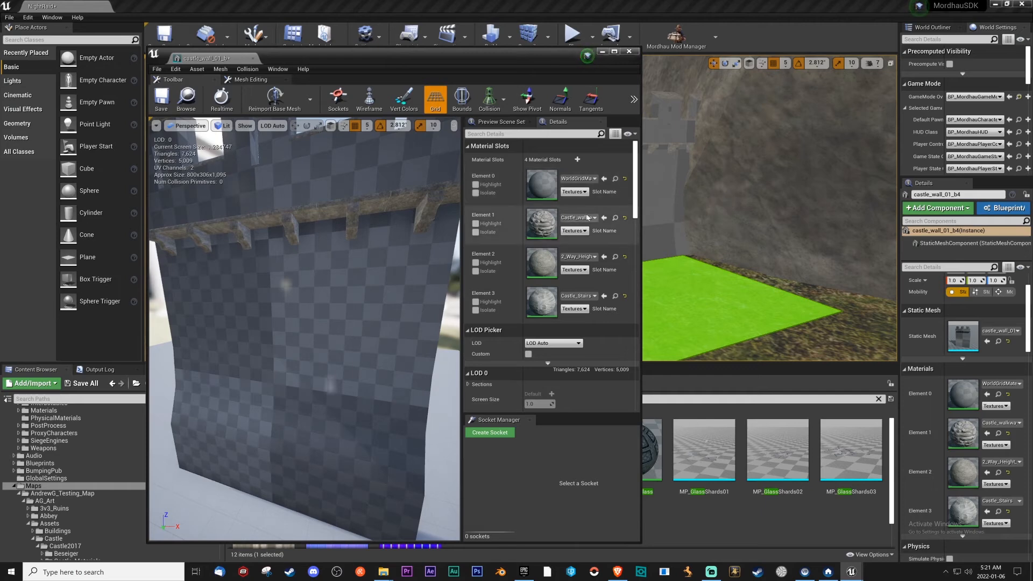
click(615, 219)
click(604, 178)
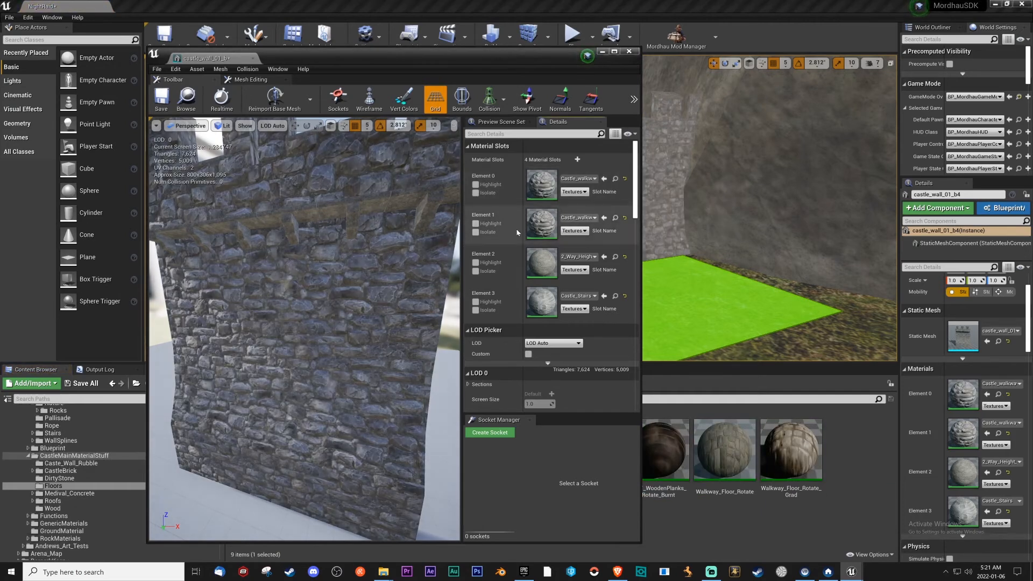
Move the mesh editor aside to check the wall in the level, and close the editor.
drag(313, 51, 15, 121)
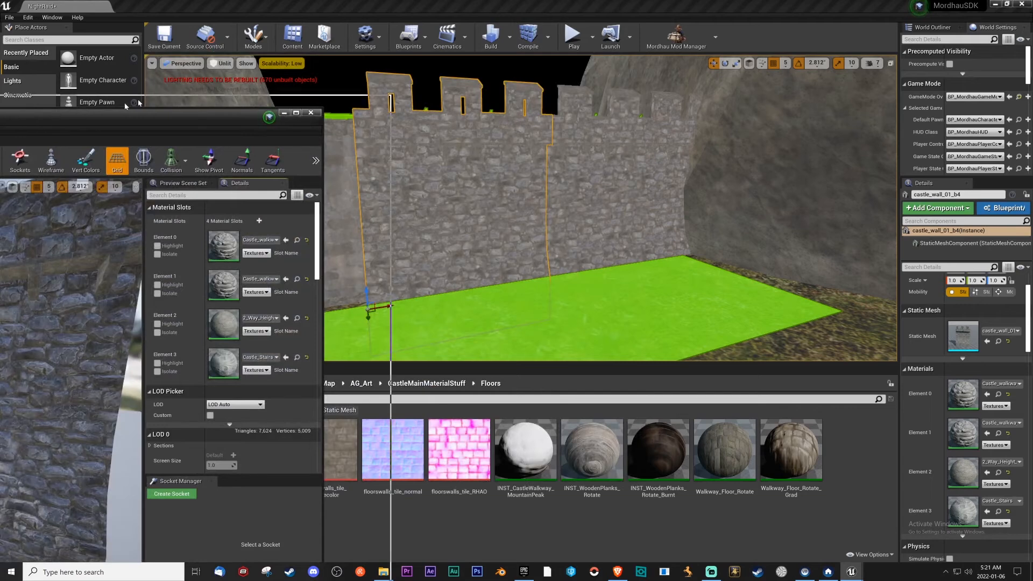
drag(138, 99, 313, 49)
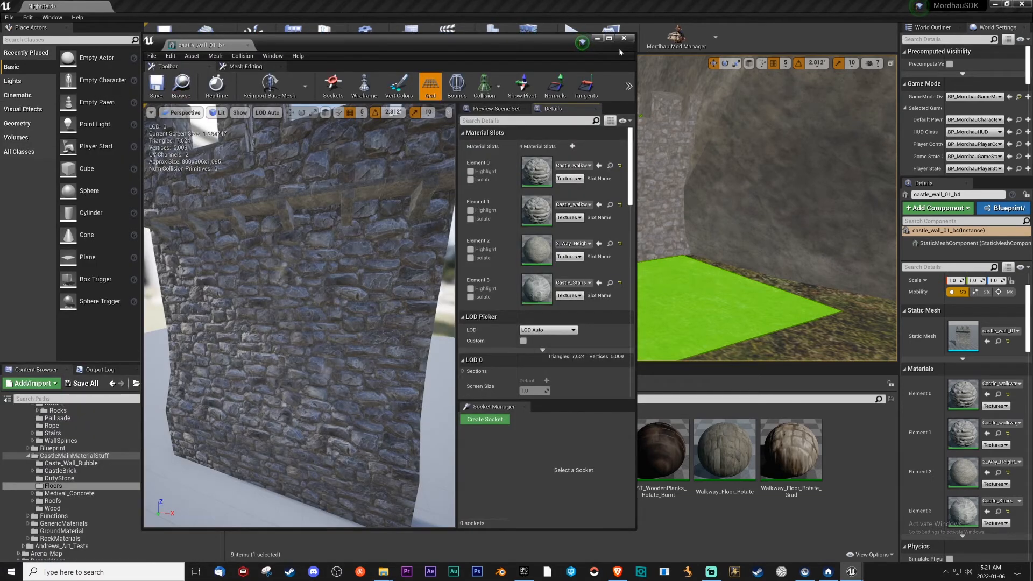
click(623, 38)
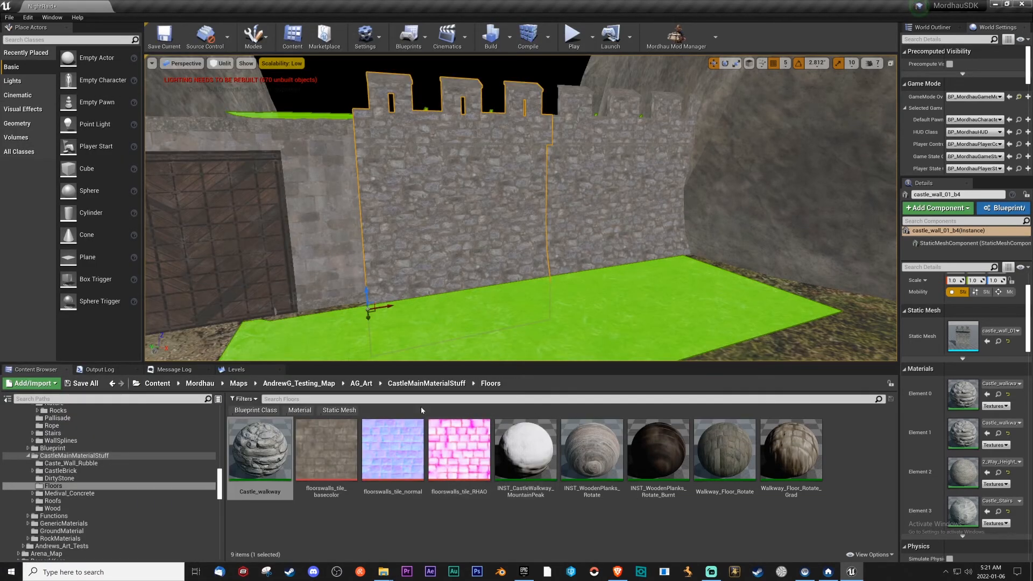
Assign the gate underpass's INST_DungeonBrick material to Elements 0 to 3 of the four wall sections flanking the gate.
right_drag(653, 211, 549, 223)
key(s)
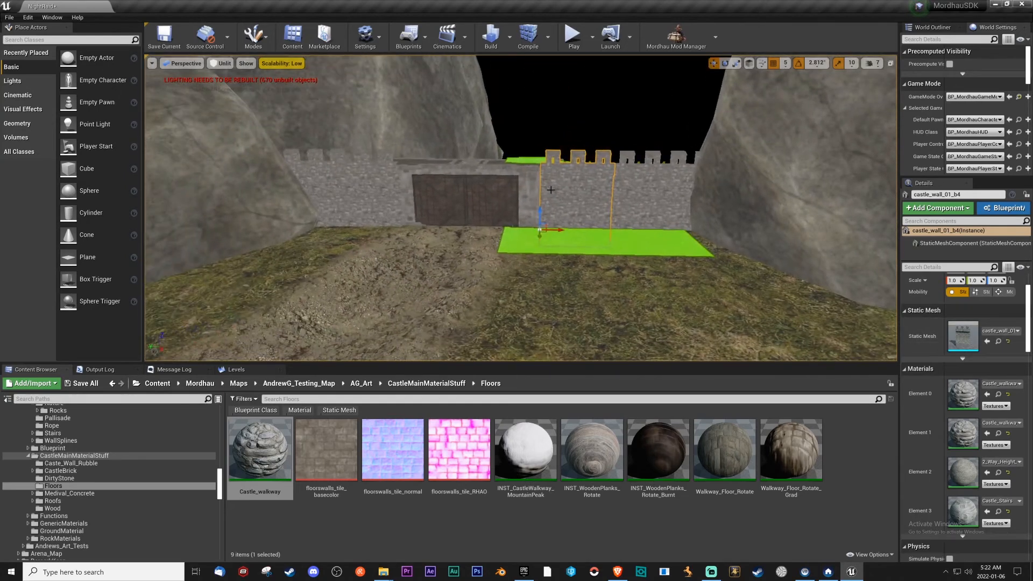
click(531, 195)
click(998, 395)
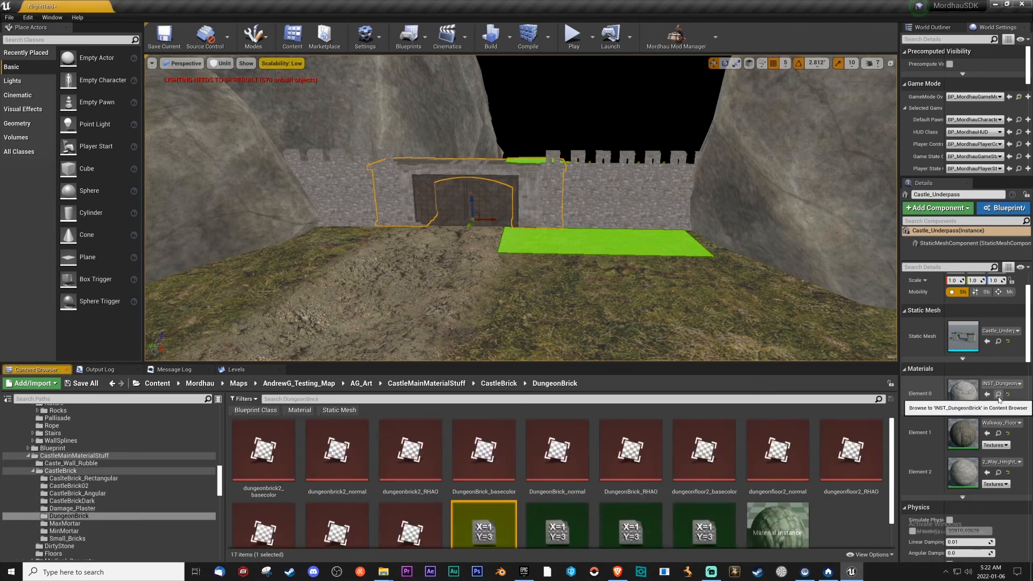
click(588, 198)
ctrl+click(622, 198)
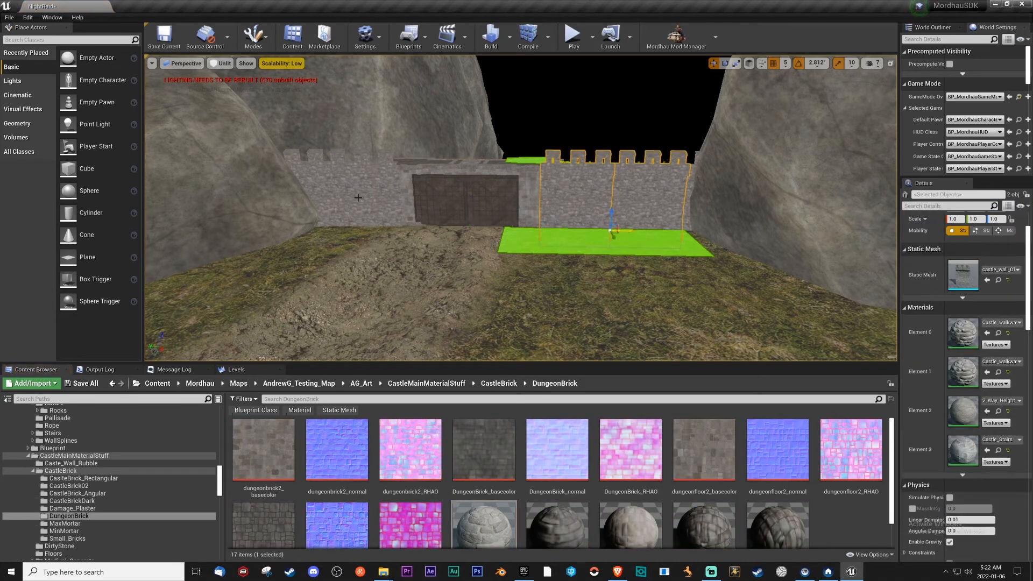
click(986, 333)
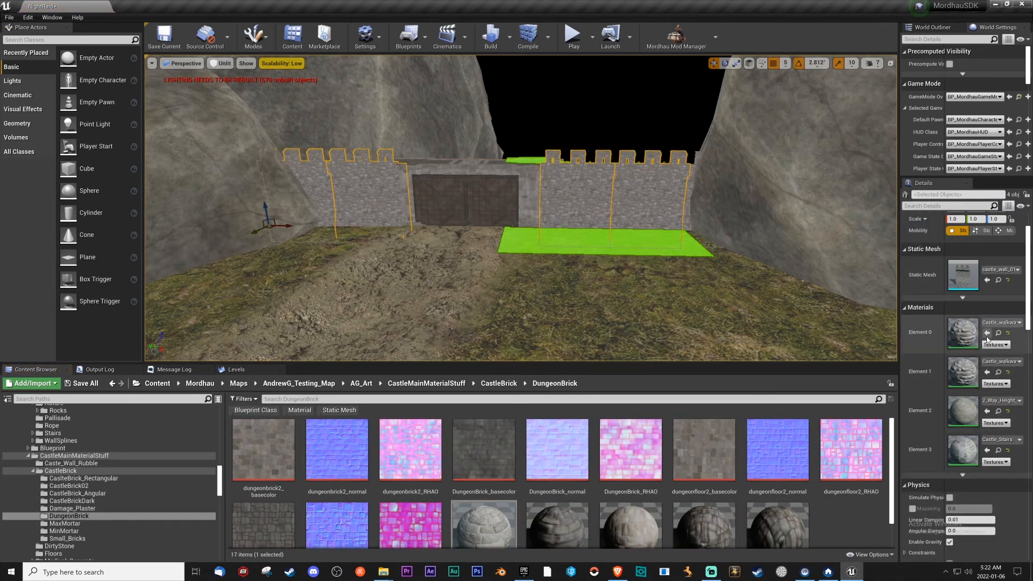
click(987, 371)
click(987, 450)
Assign the gate underpass's Element 2 material, 2_Way_Height_Blend, to its Element 0 slot.
right_drag(527, 249, 527, 249)
key(w)
click(527, 249)
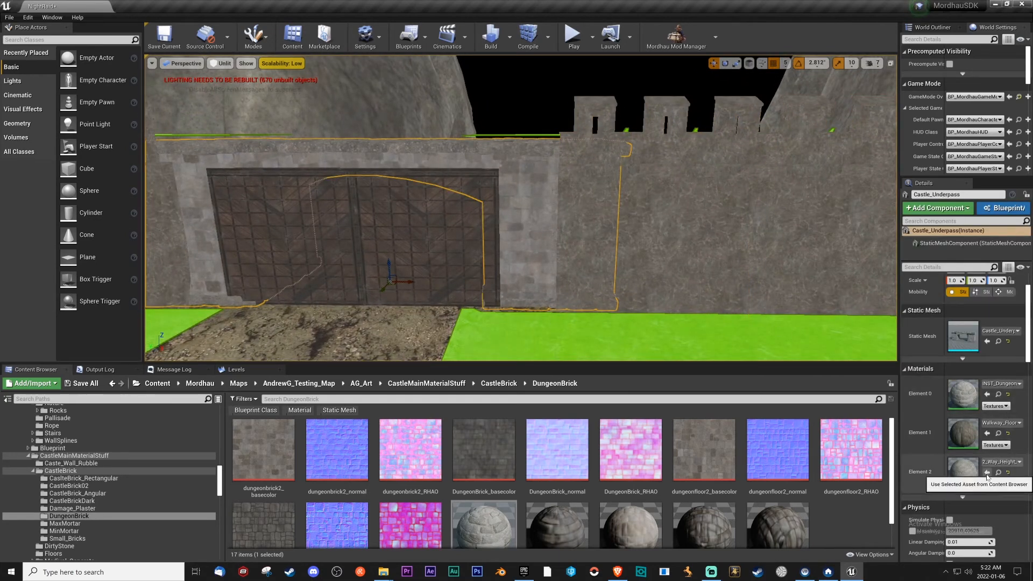
click(759, 262)
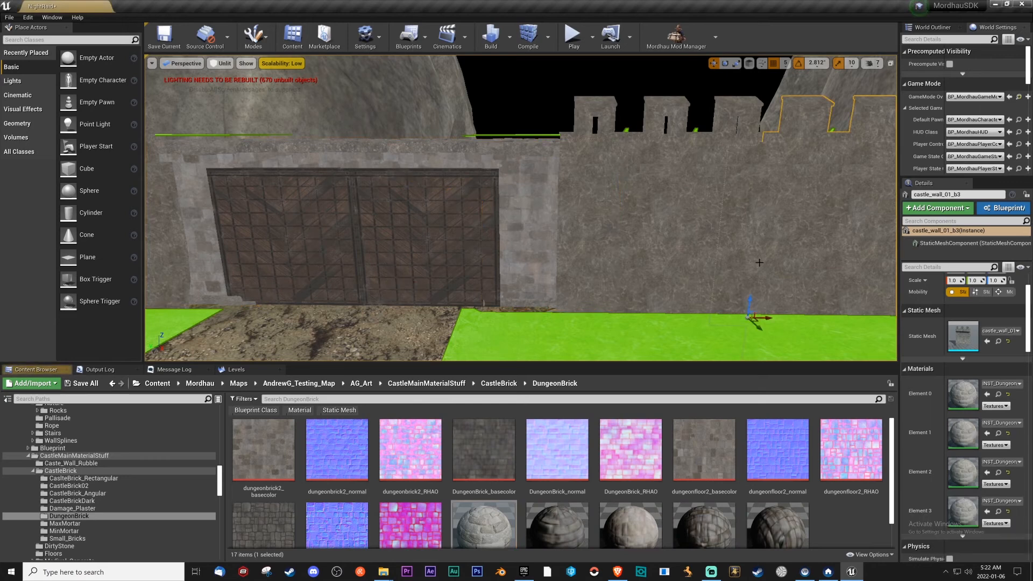
click(540, 254)
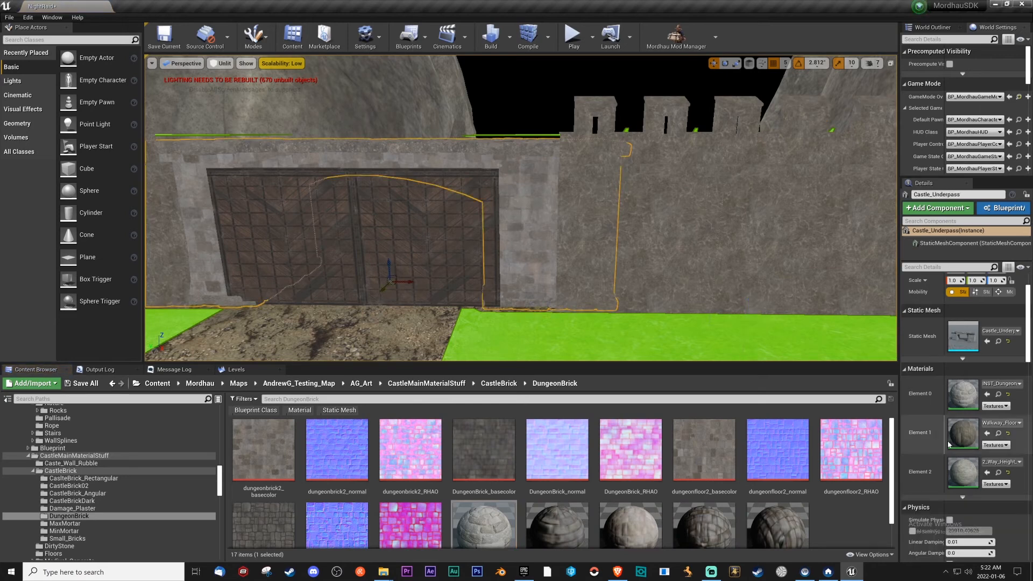
click(997, 474)
click(987, 393)
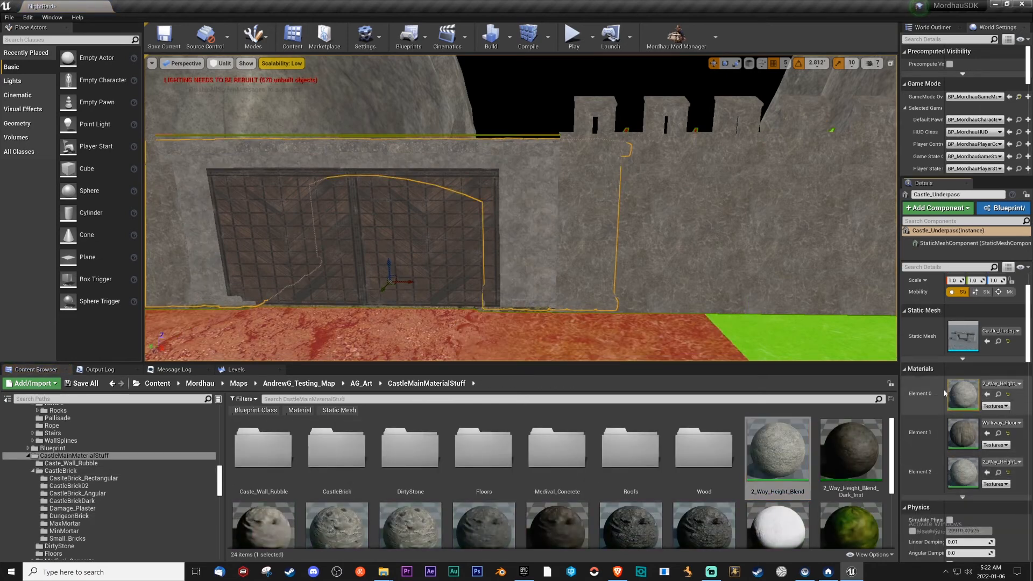
Select the four castle wall sections on both sides of the gate and assign 2_Way_Height_Blend to Element 0.
click(690, 245)
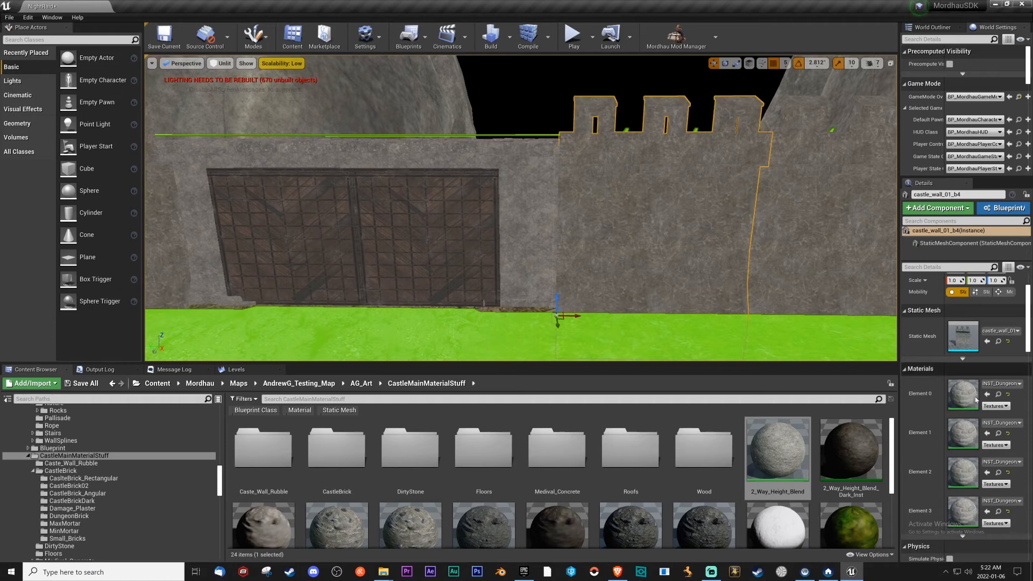
key(s)
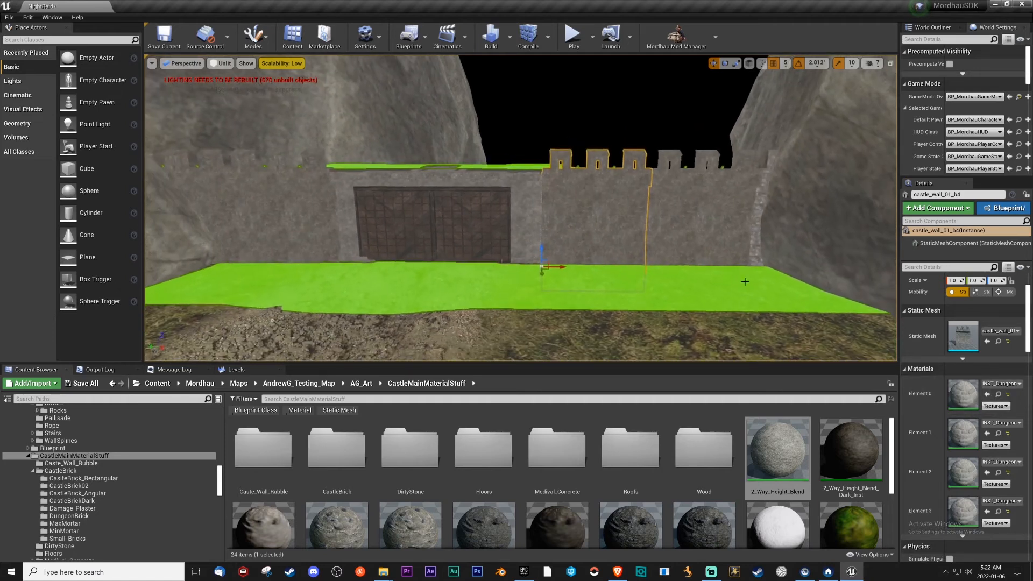
ctrl+click(704, 248)
ctrl+click(286, 231)
ctrl+click(223, 219)
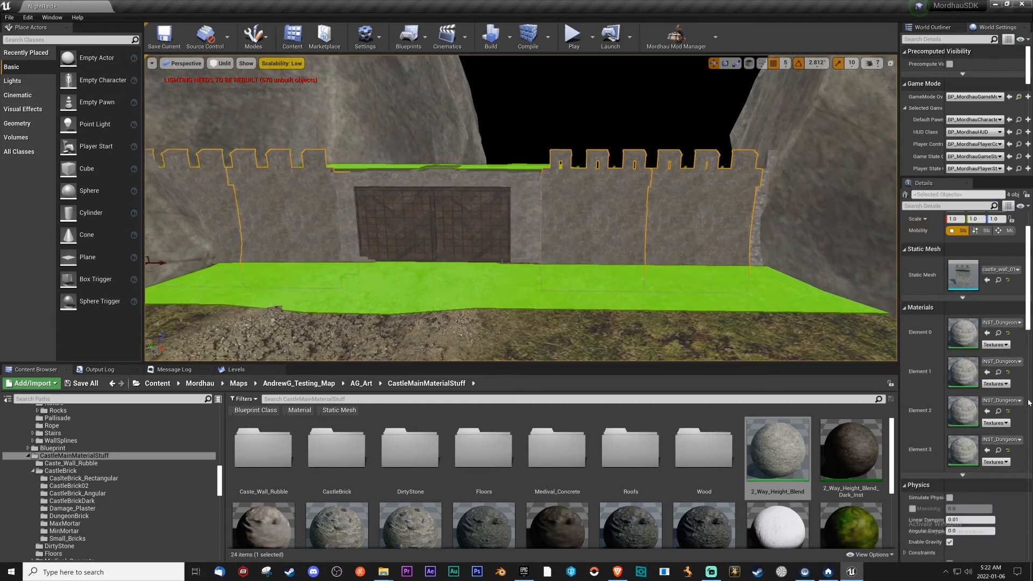
click(987, 333)
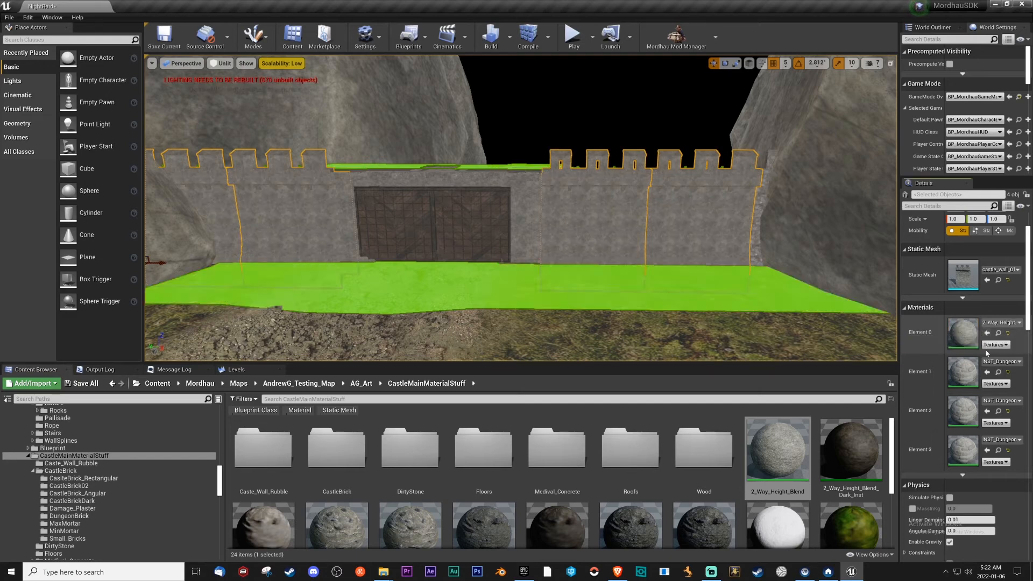
Assign 2_Way_Height_Blend to Elements 1 to 3 of the four selected castle wall sections.
click(987, 371)
click(987, 411)
click(986, 450)
Assign 2_Way_Height_Blend to Elements 0, 2 and 3 of the end wall section beside the cliff, and clear the selection.
click(759, 224)
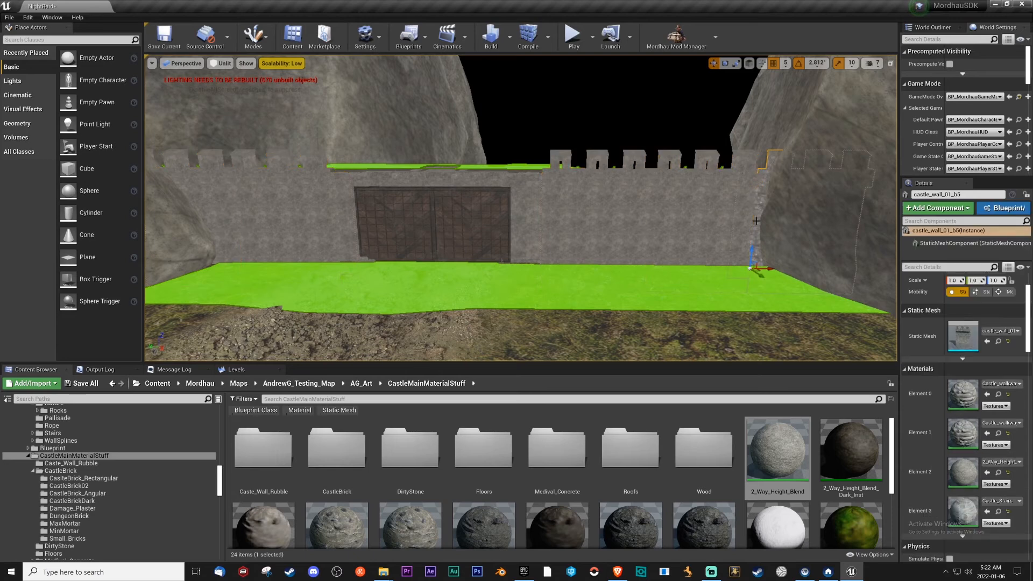
click(986, 394)
click(987, 472)
click(987, 511)
right_drag(717, 318, 665, 299)
key(Escape)
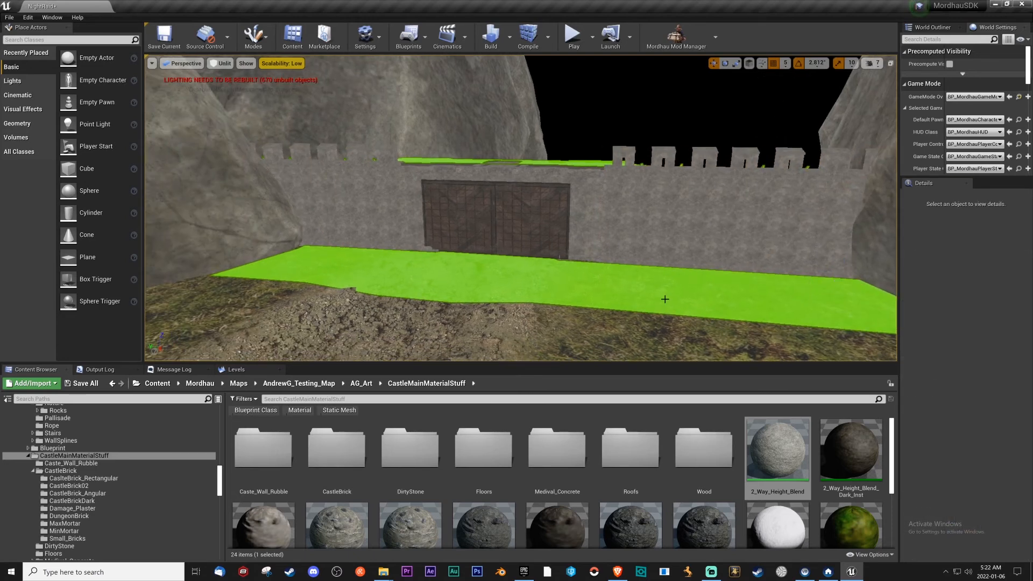
Check the two castle gate doors and their surroundings, and save the NightRaid level.
scroll(665, 299, up, 4)
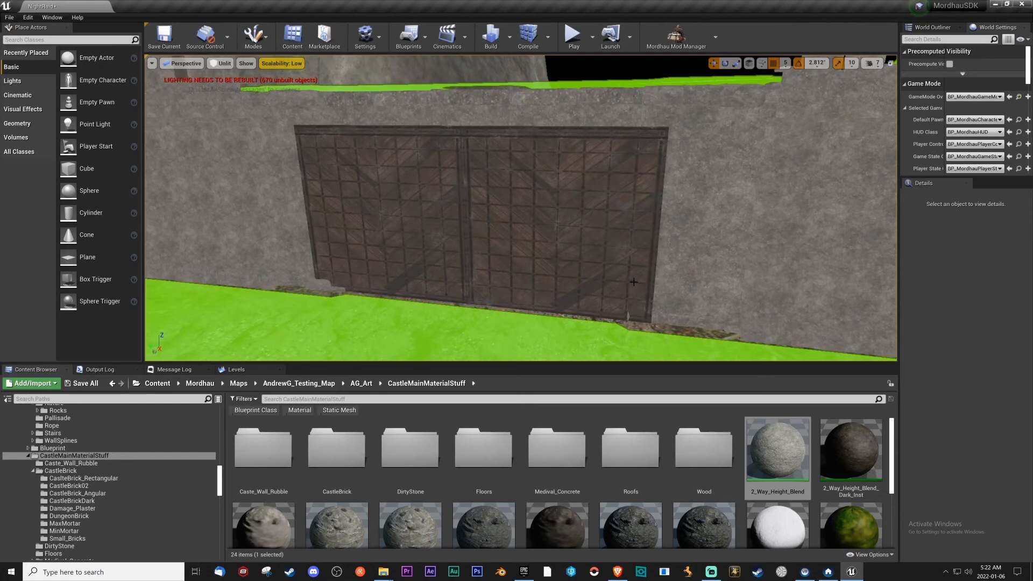
click(597, 265)
ctrl+click(425, 252)
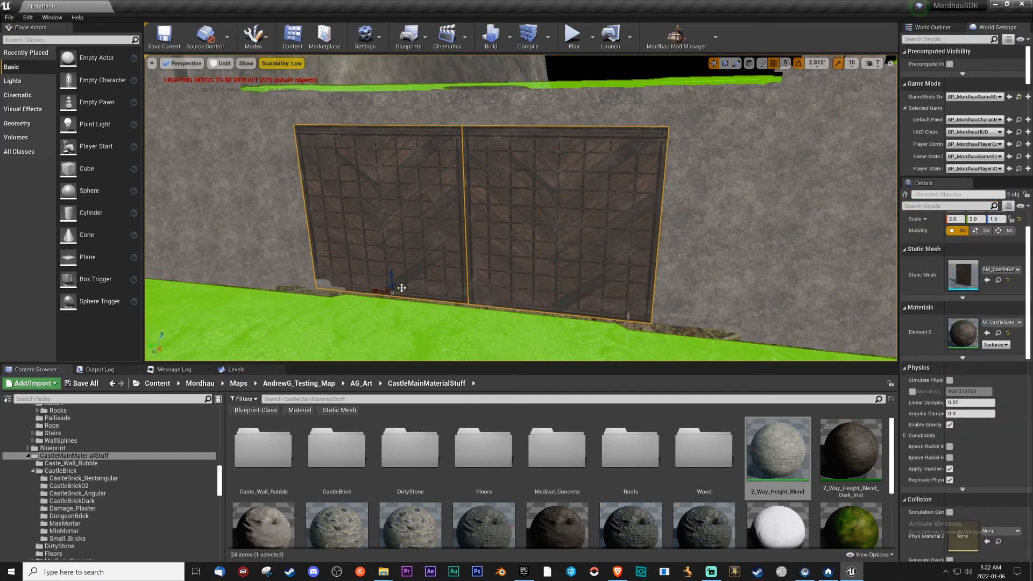
right_drag(401, 288, 472, 339)
key(d)
key(w)
key(s)
key(Escape)
key(ctrl+s)
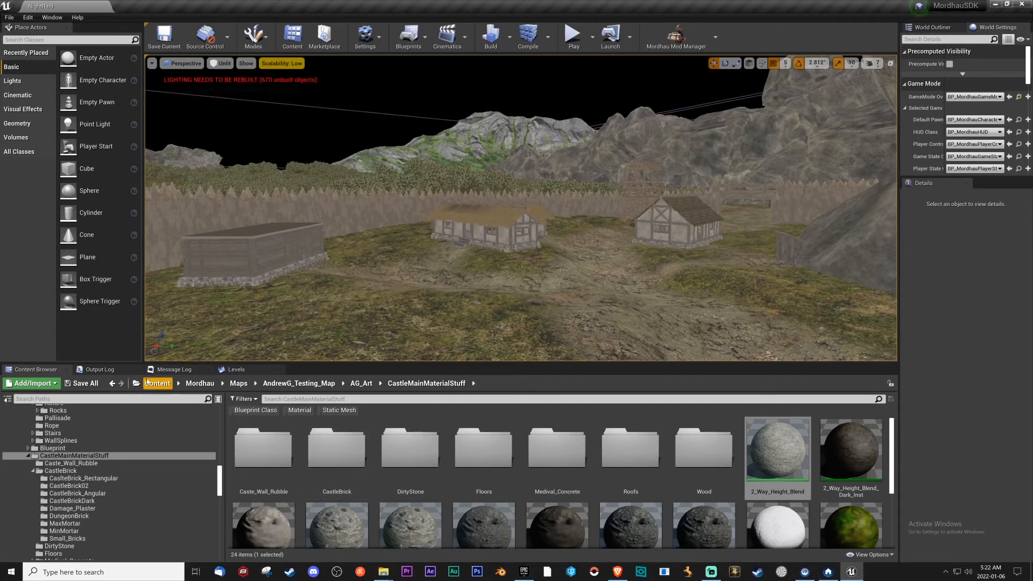
Open the HRD_NightRaid level from the NightRaid Content folder without saving the changed castle_wall_01_b mesh.
scroll(113, 473, down, 8)
scroll(121, 462, down, 10)
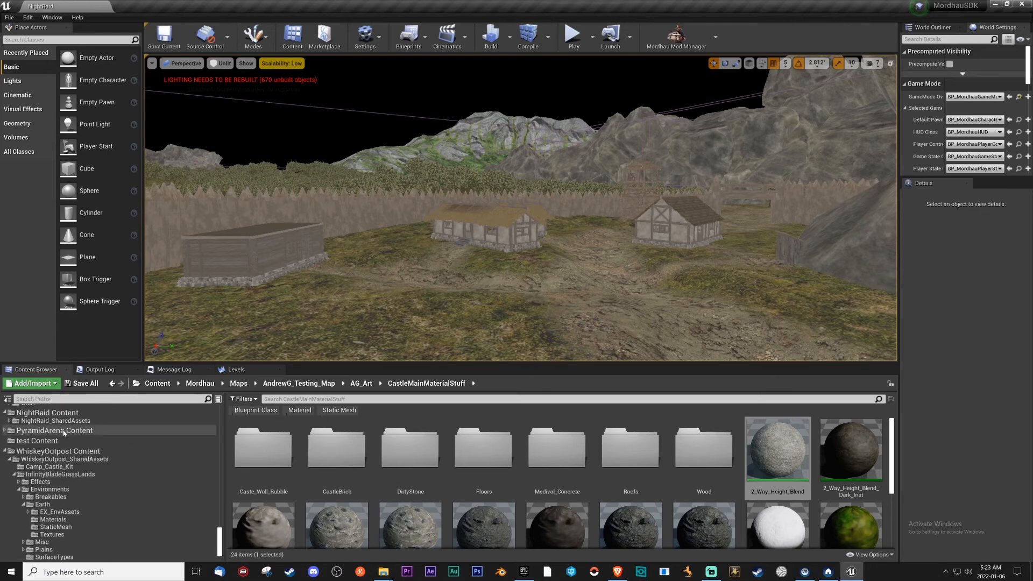
click(59, 413)
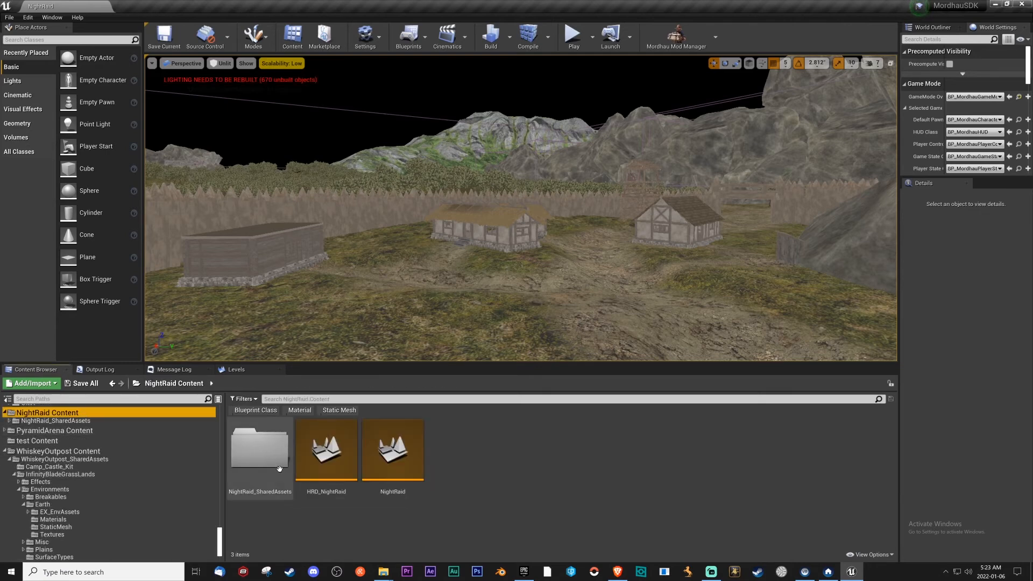
double_click(323, 451)
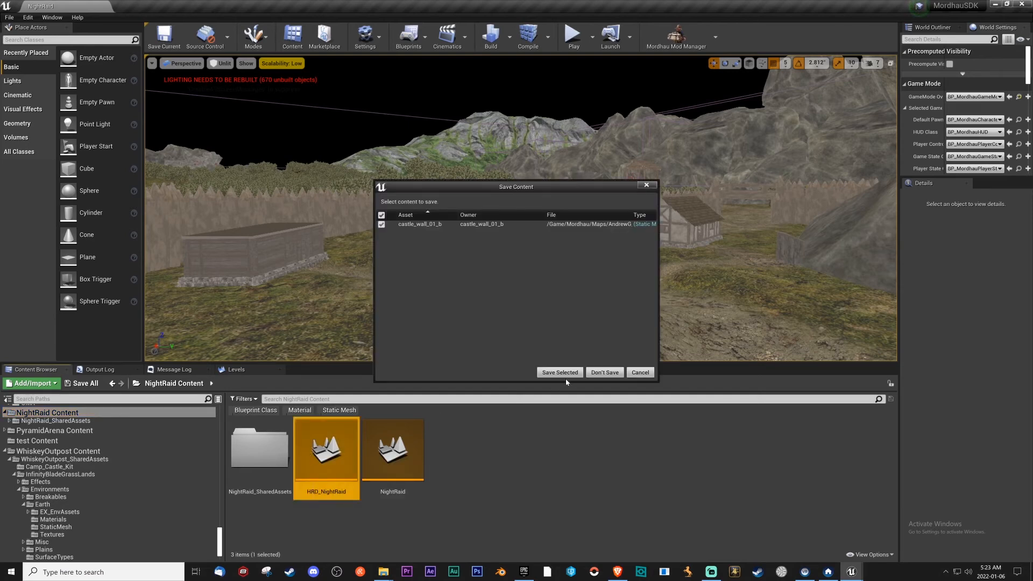
click(604, 373)
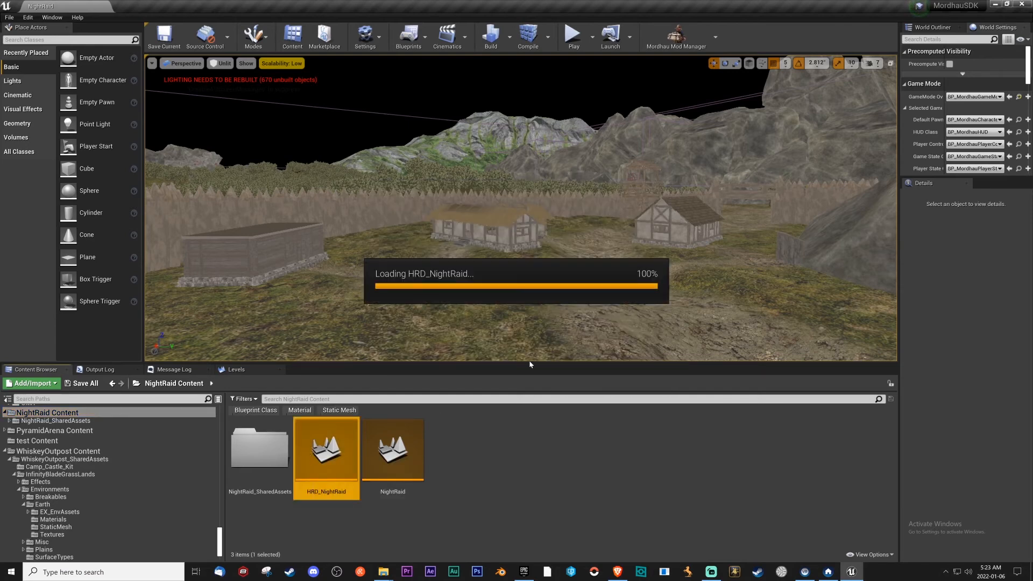
Set HRD_NightRaid's GameMode Override to BP_HordeGameMode in the world settings.
click(935, 28)
click(996, 27)
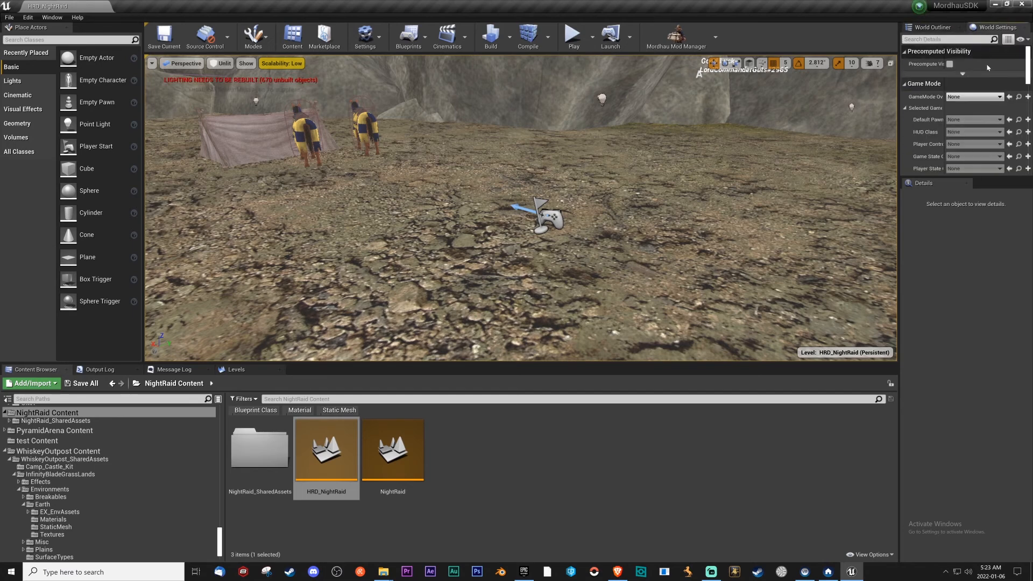
click(989, 99)
text(horde)
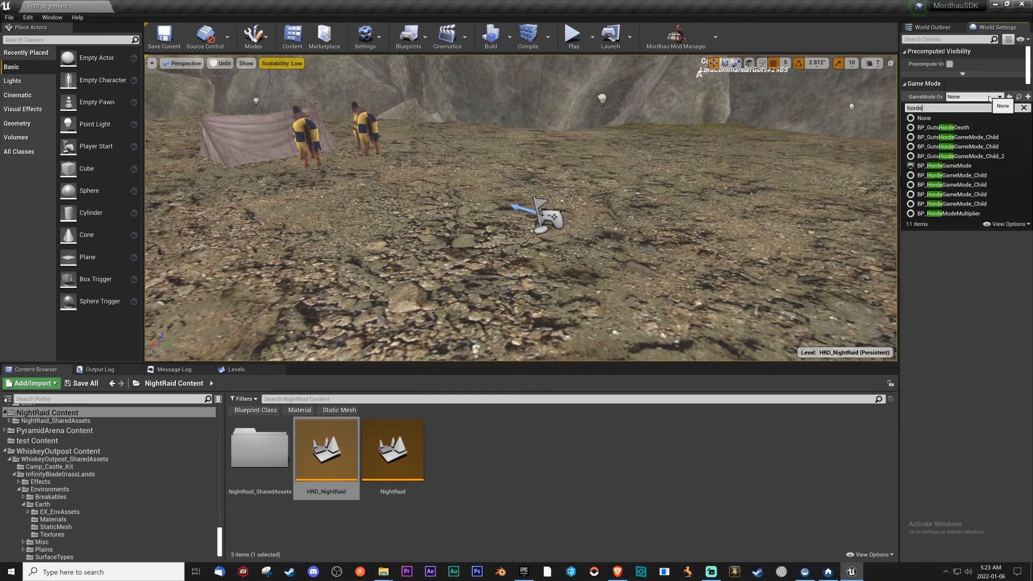
click(965, 168)
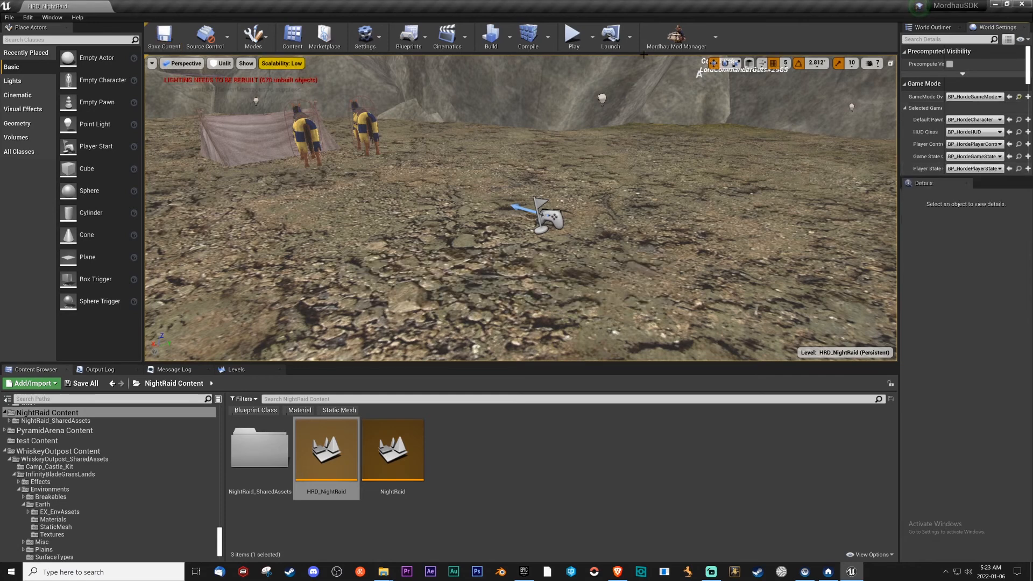
Start a play test of HRD_NightRaid and ride the horse through the rocky pass to inspect the map.
click(677, 35)
click(793, 108)
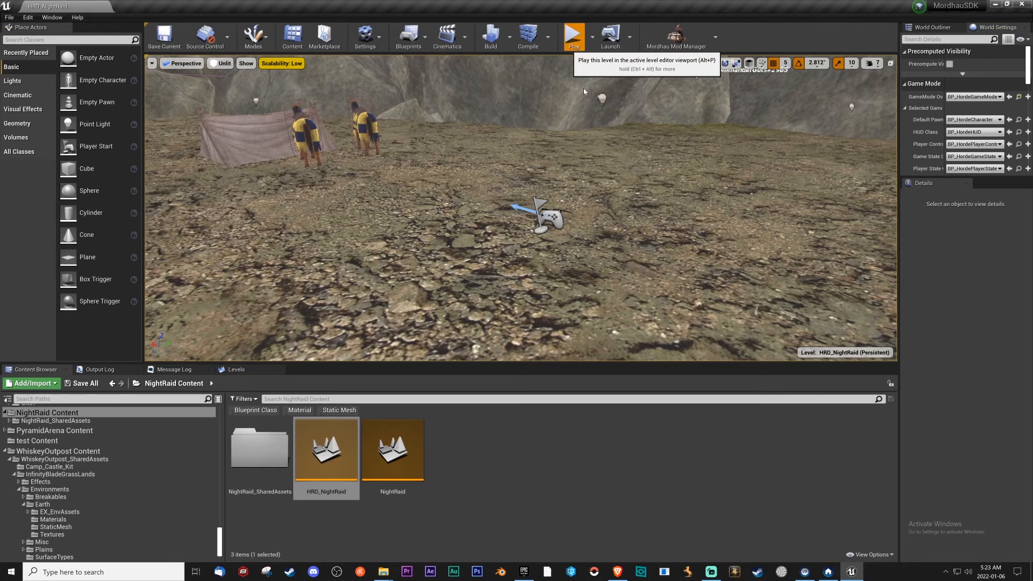
click(573, 37)
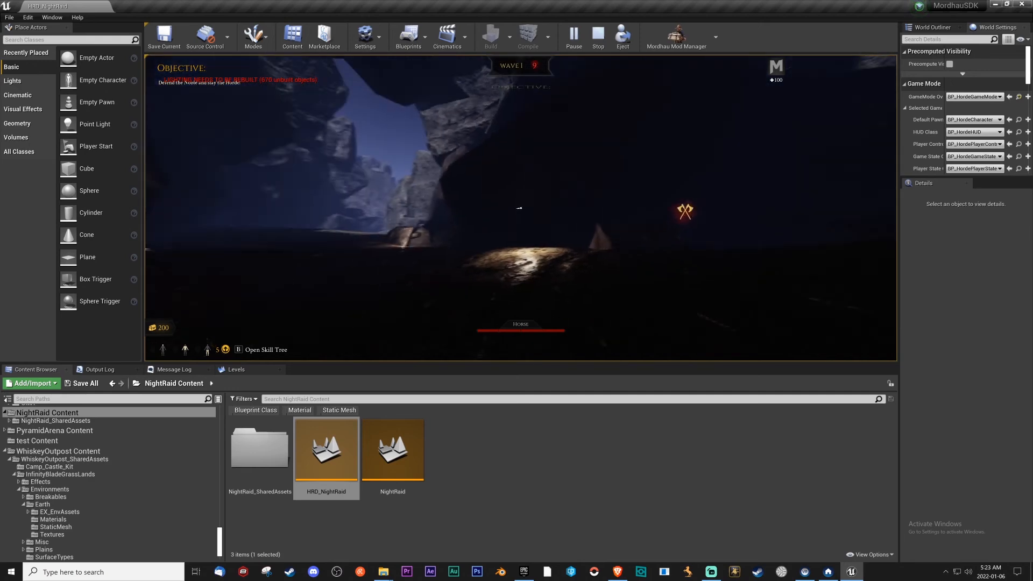
key(w)
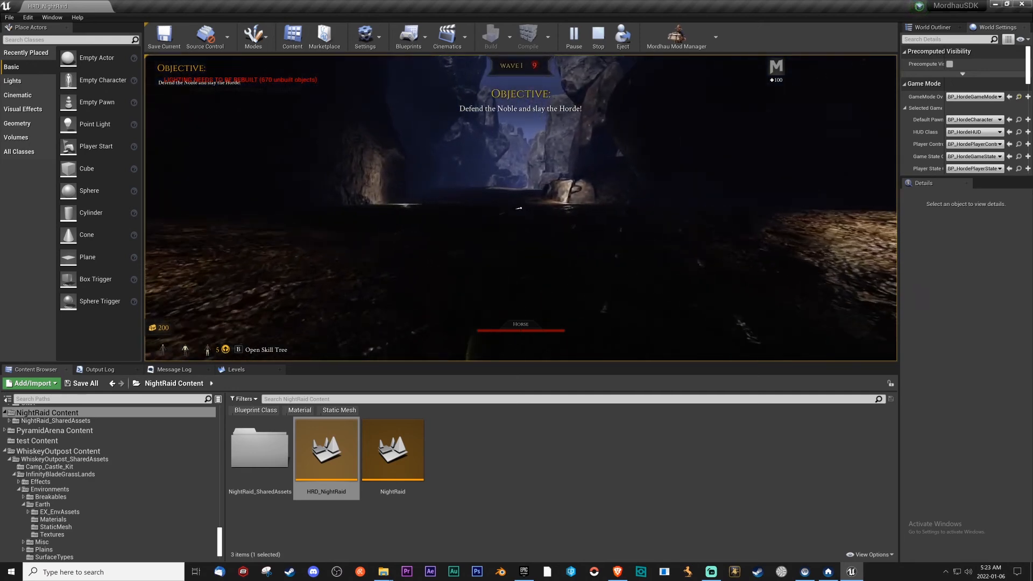
key(w)
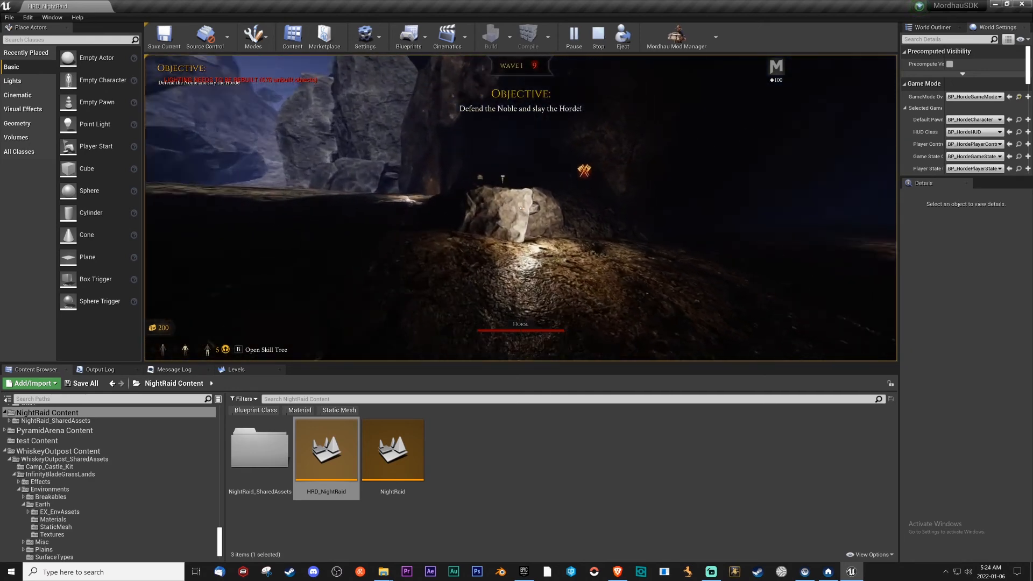
key(w)
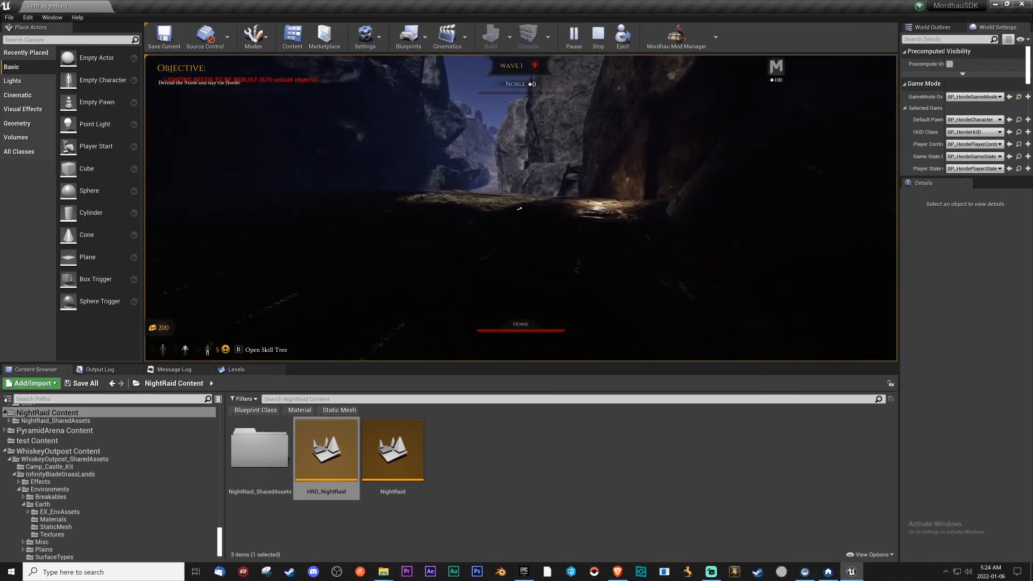
key(w)
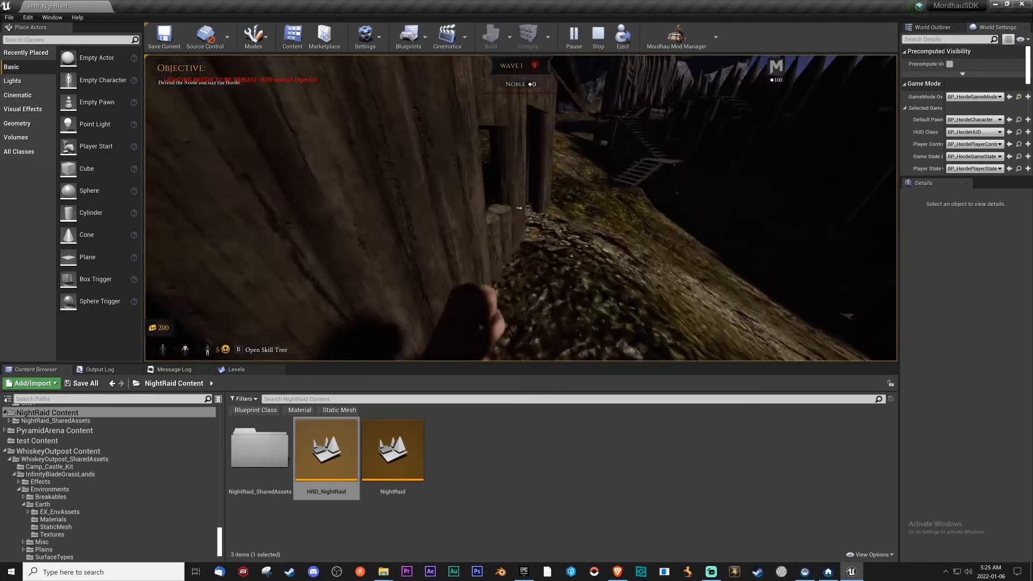
key(w)
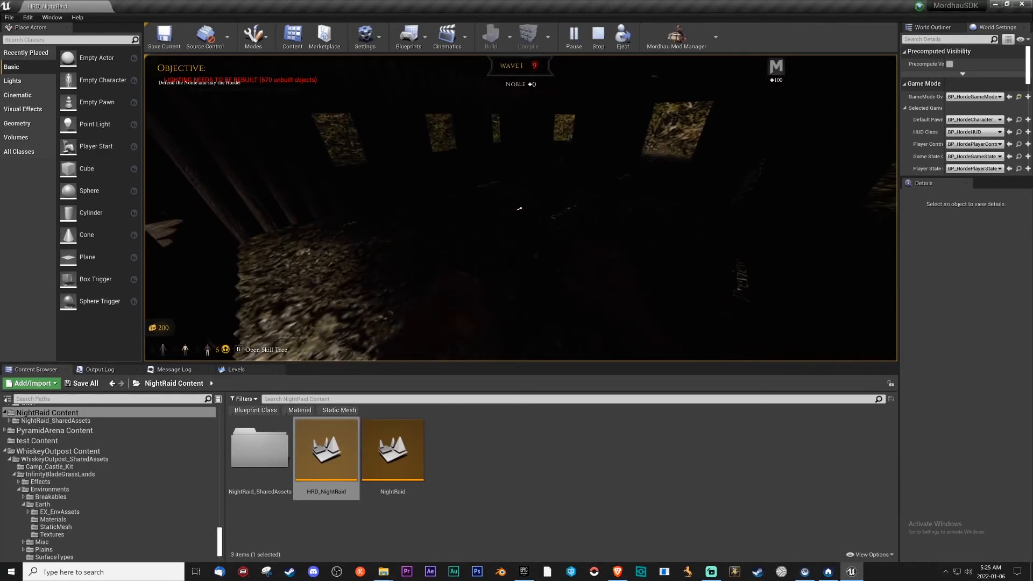
Explore the orchard on foot, fight the horde enemies bare-handed and end the play test.
key(w)
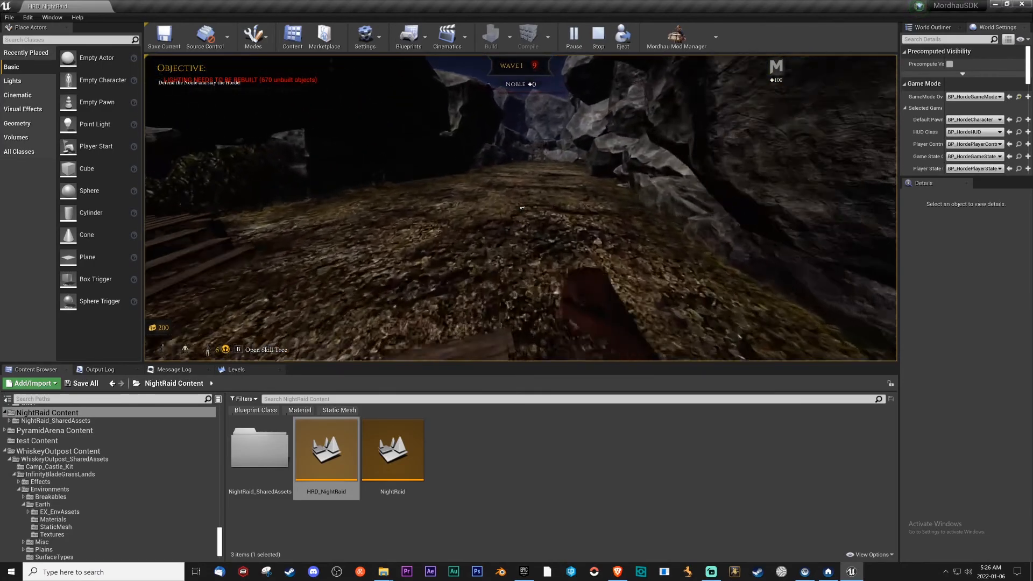
key(w)
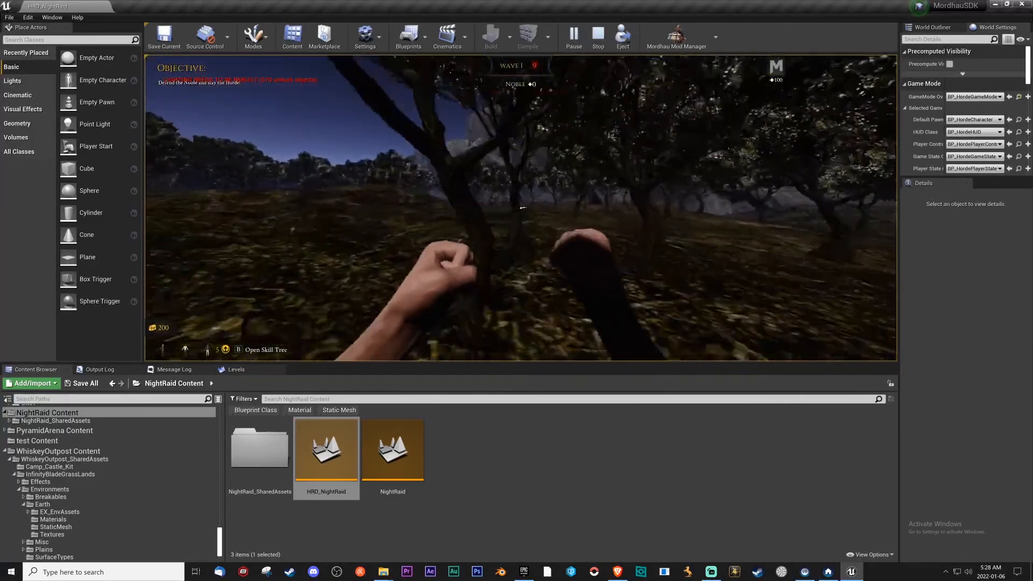
key(w)
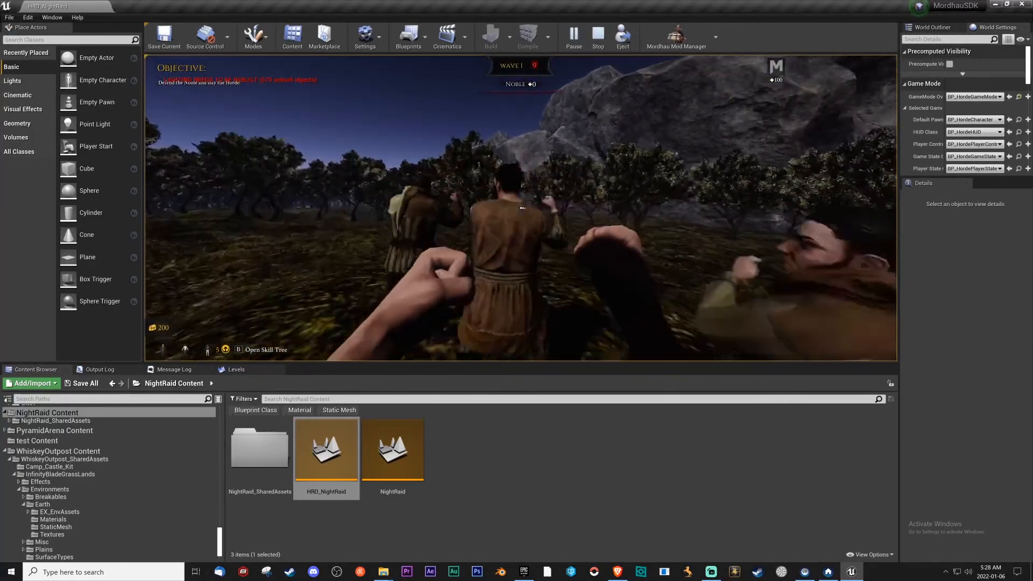
key(w)
click(521, 209)
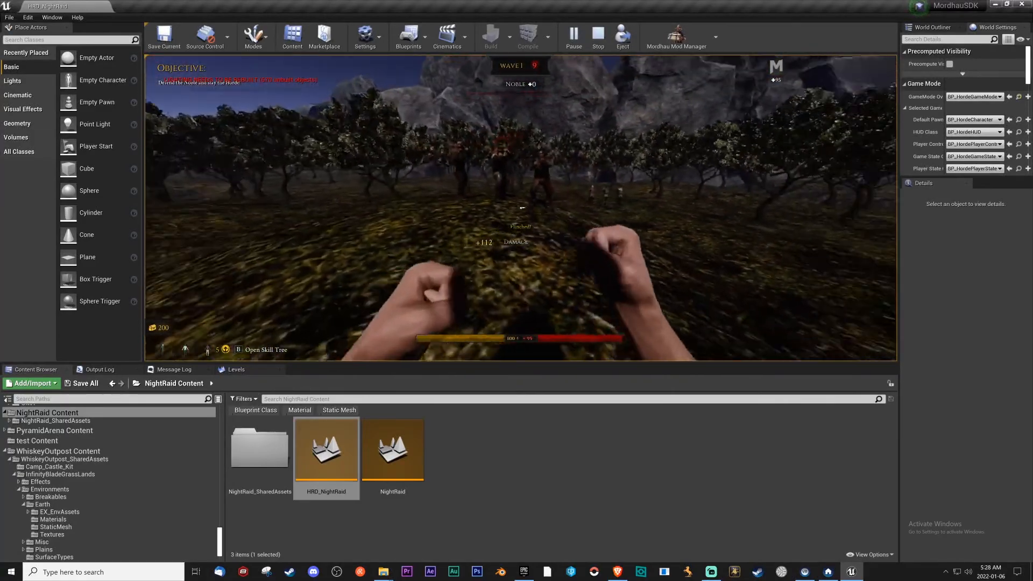
key(w)
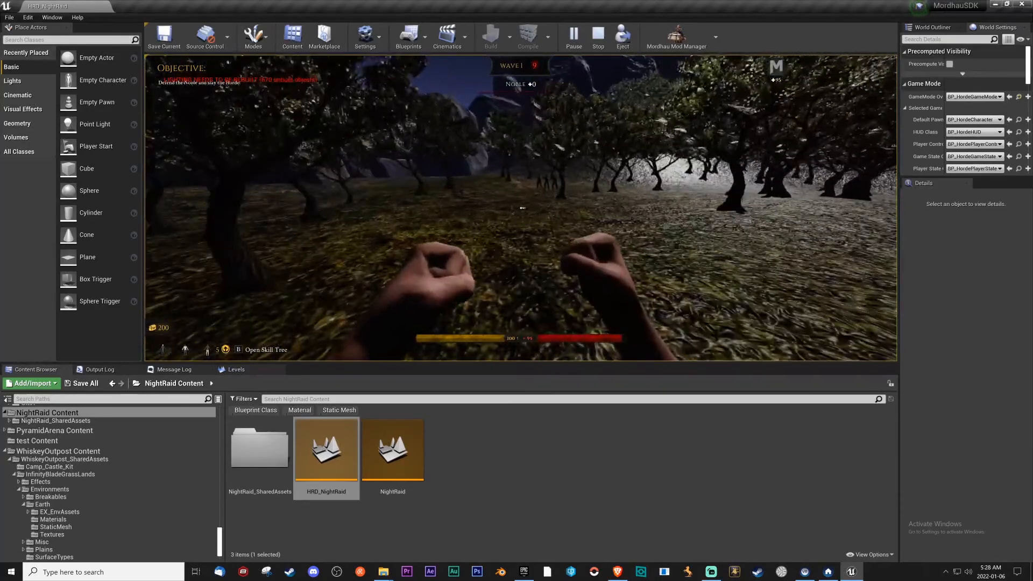
key(Escape)
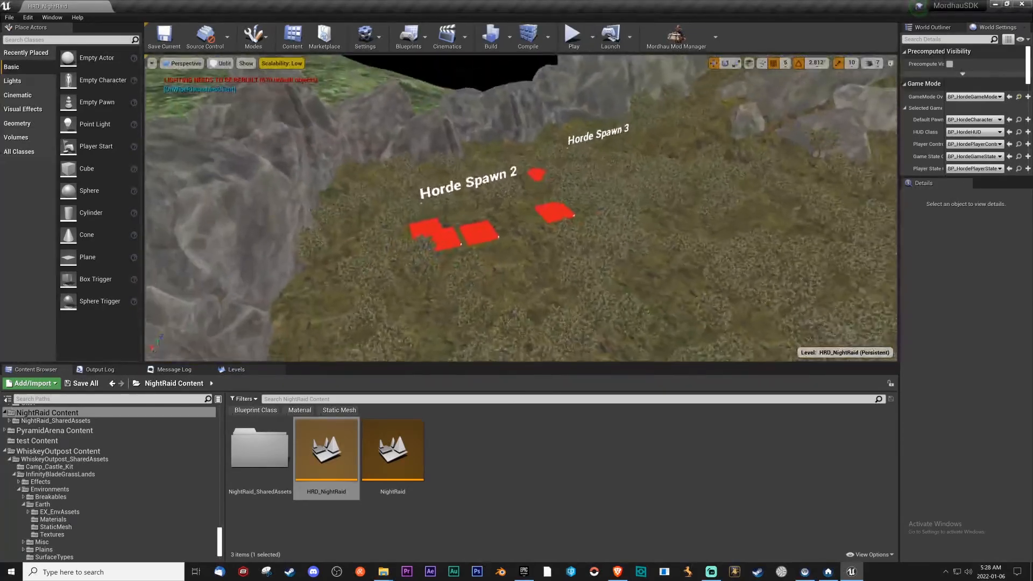
Examine the Horde Spawn 2 and Horde Spawn 3 areas and show the map's list of levels.
right_drag(660, 243, 662, 253)
key(w)
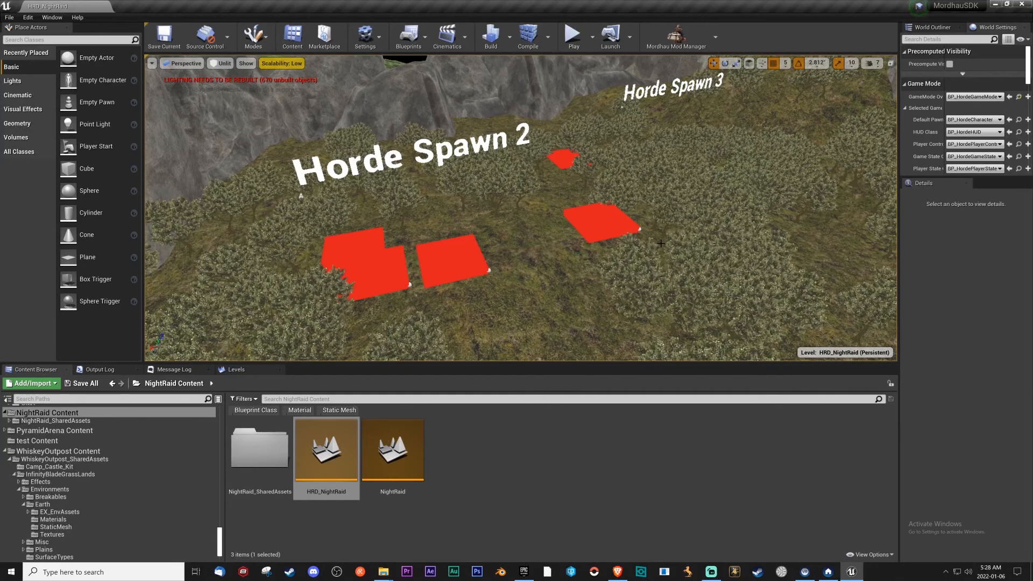
right_drag(612, 218, 585, 218)
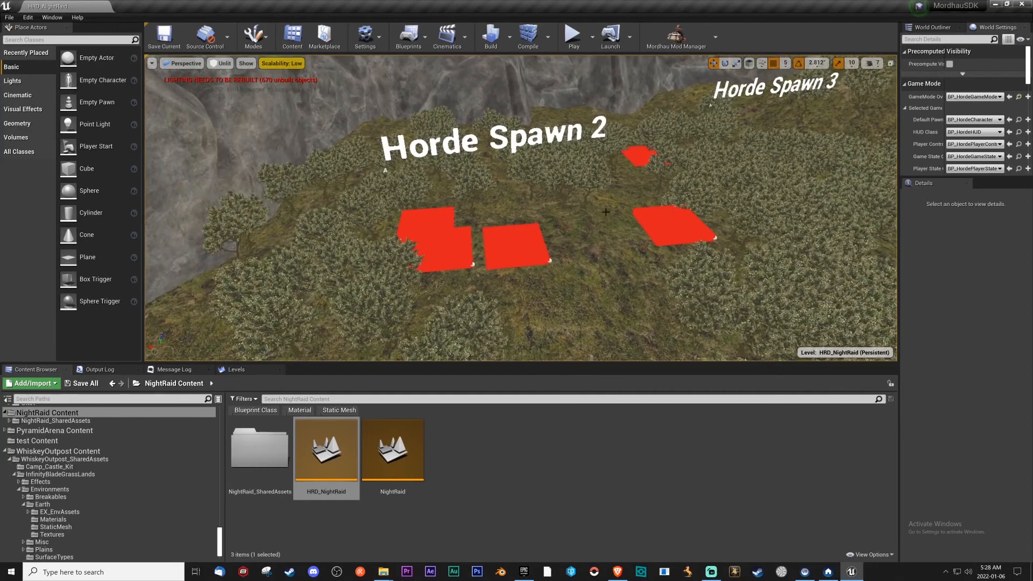
click(393, 436)
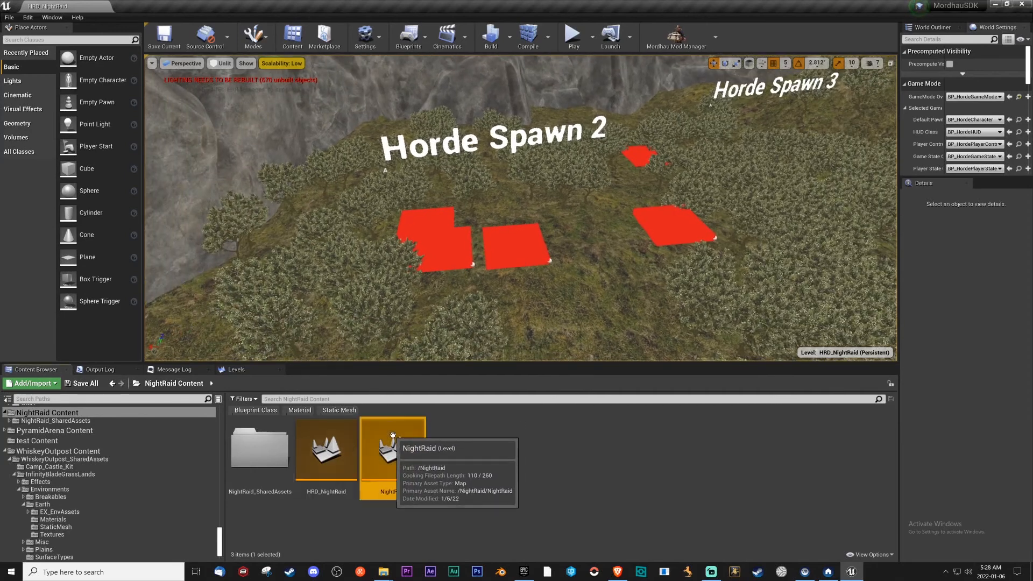
click(236, 375)
right_drag(463, 279, 560, 256)
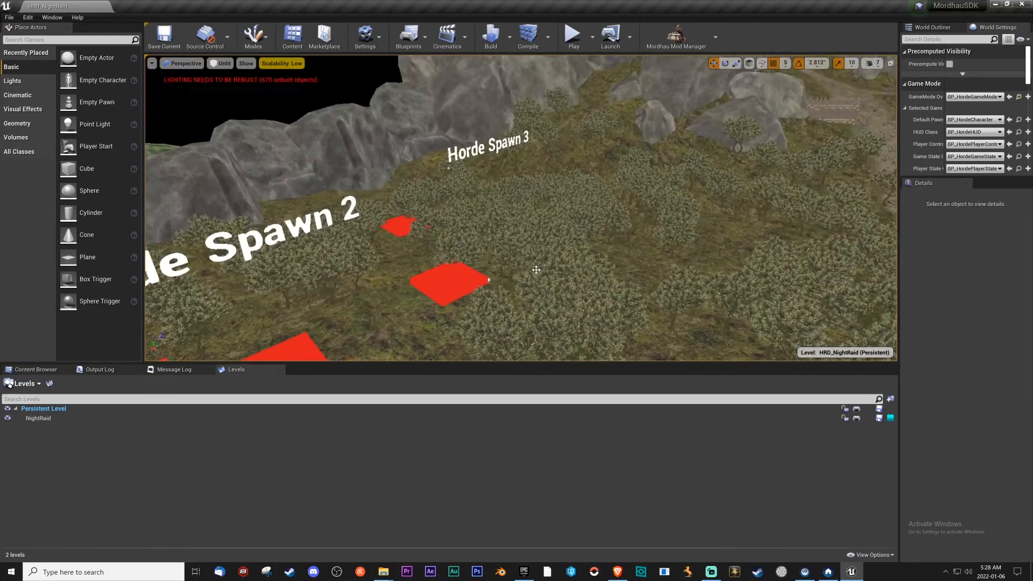
Switch the level view to Lit shading and look over the orchard at night.
click(220, 63)
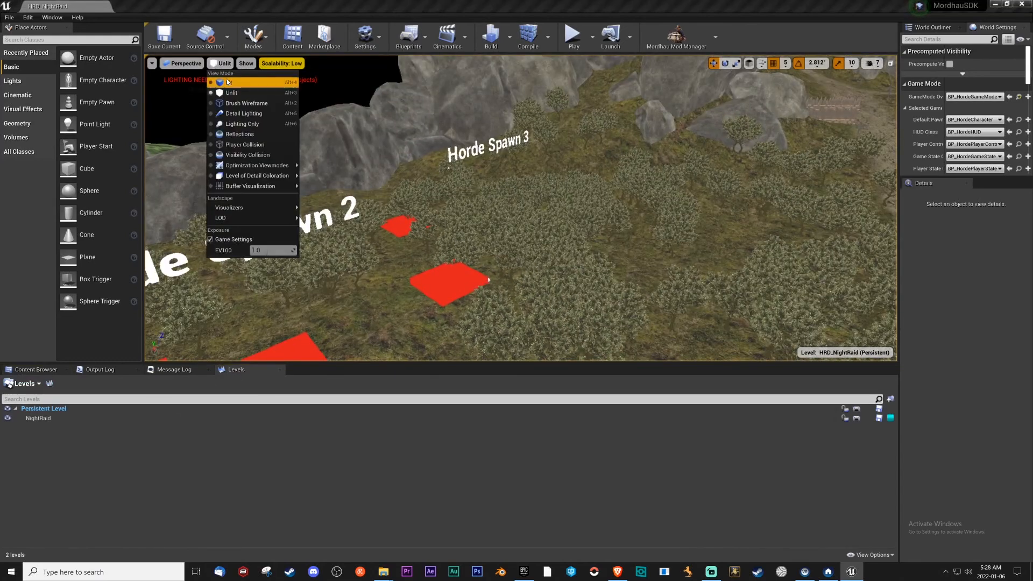
click(229, 81)
right_drag(508, 188, 570, 156)
click(508, 188)
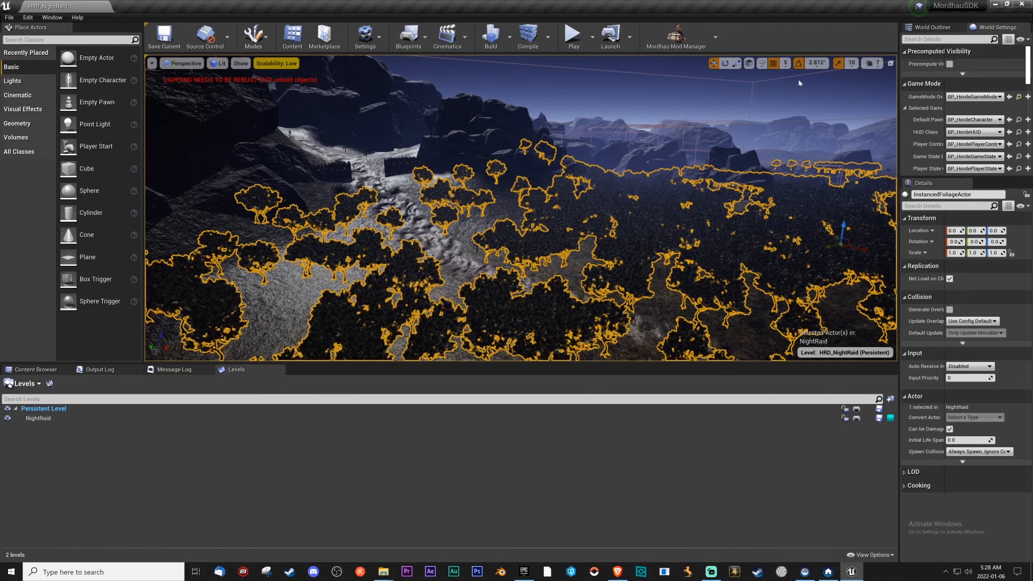
Nudge the NavMeshBoundsVolume slightly in height to rebuild the navigation, and start another play test.
click(757, 80)
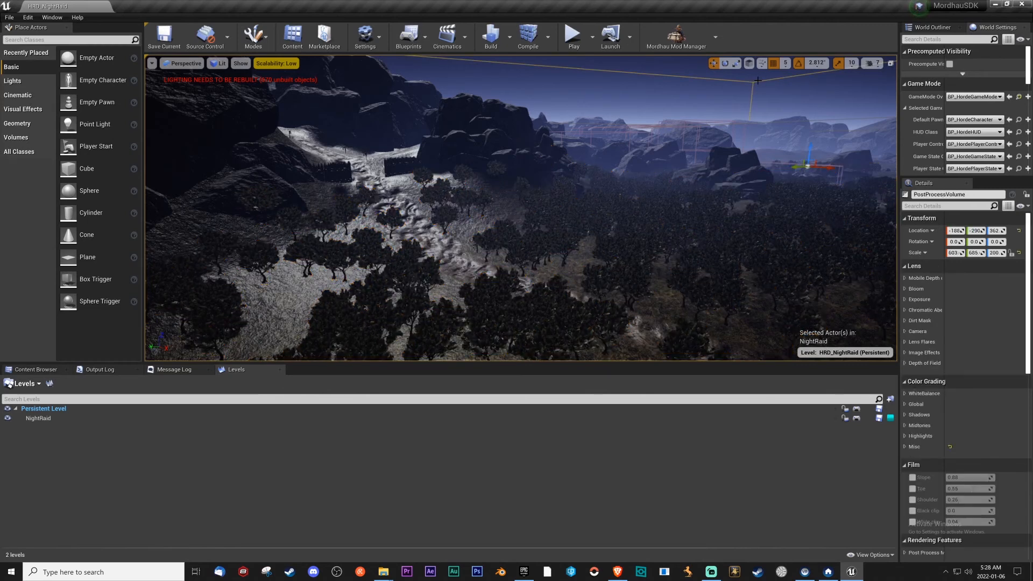
right_drag(755, 118, 776, 119)
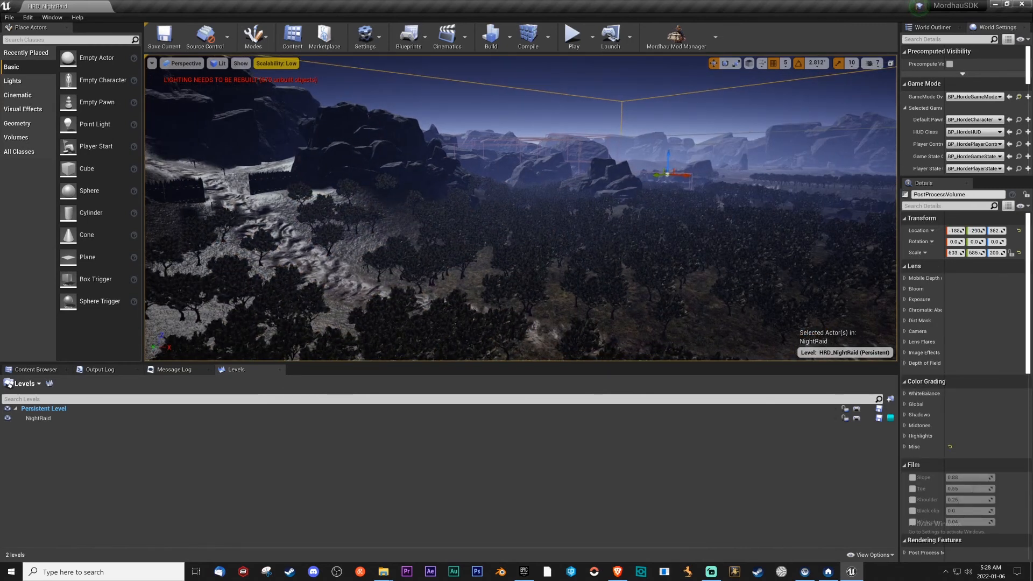
click(748, 132)
drag(693, 170, 694, 169)
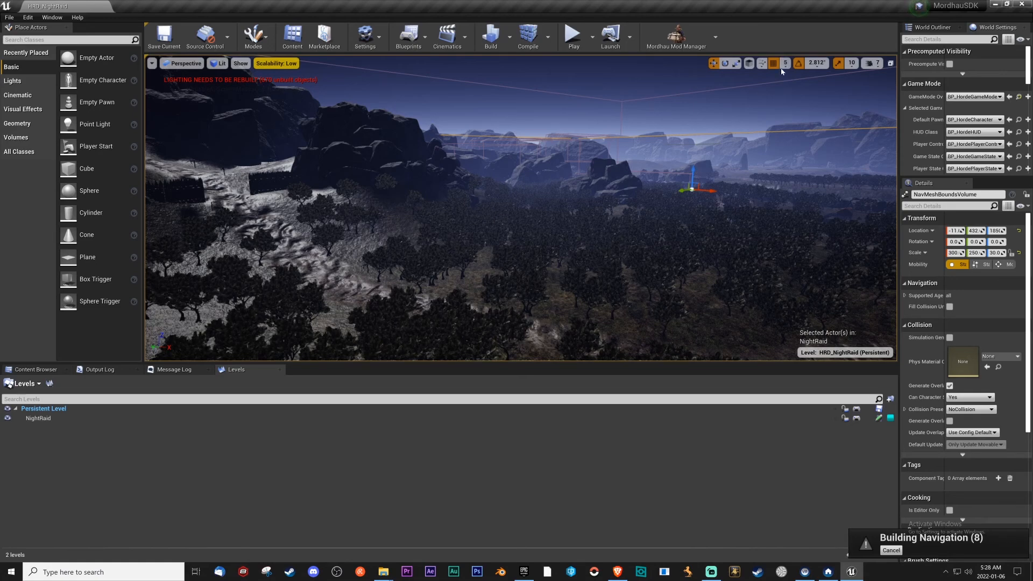
click(579, 44)
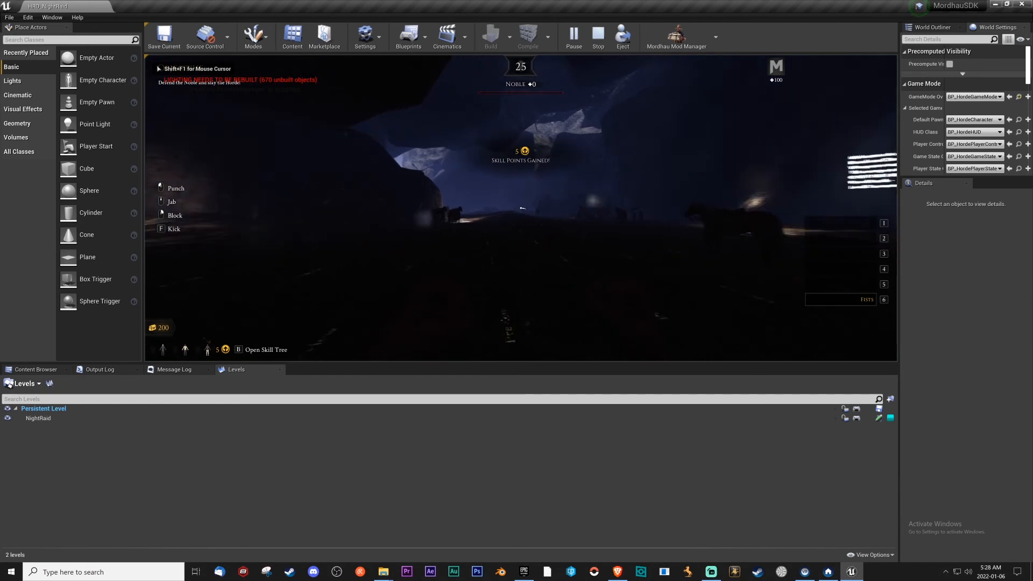
Run the console command slomo 2 in the play test to speed up the pre-wave countdown.
key(shift+F1)
key(grave)
text(sl)
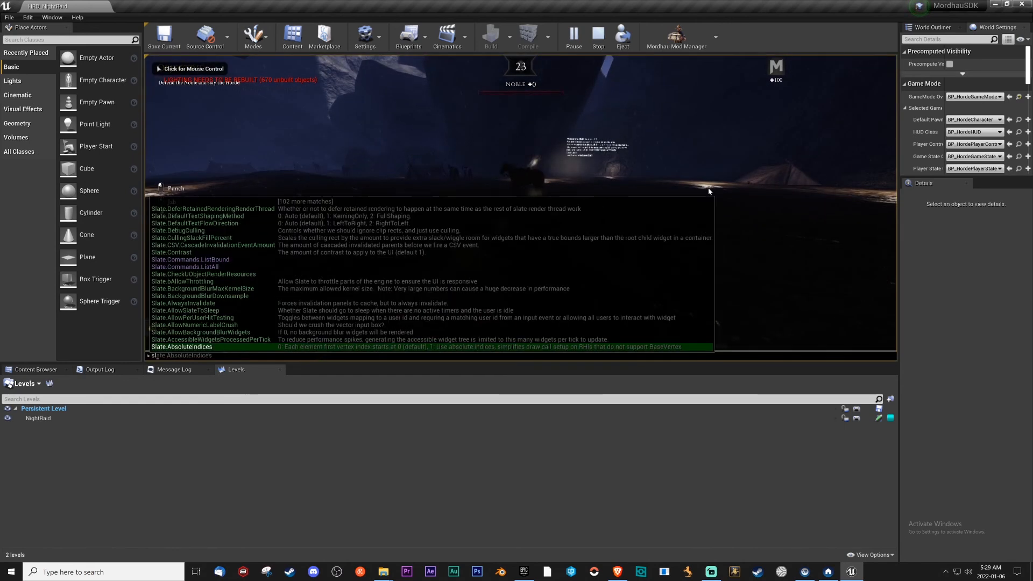
text(omo2)
key(BackSpace)
text(2)
key(Return)
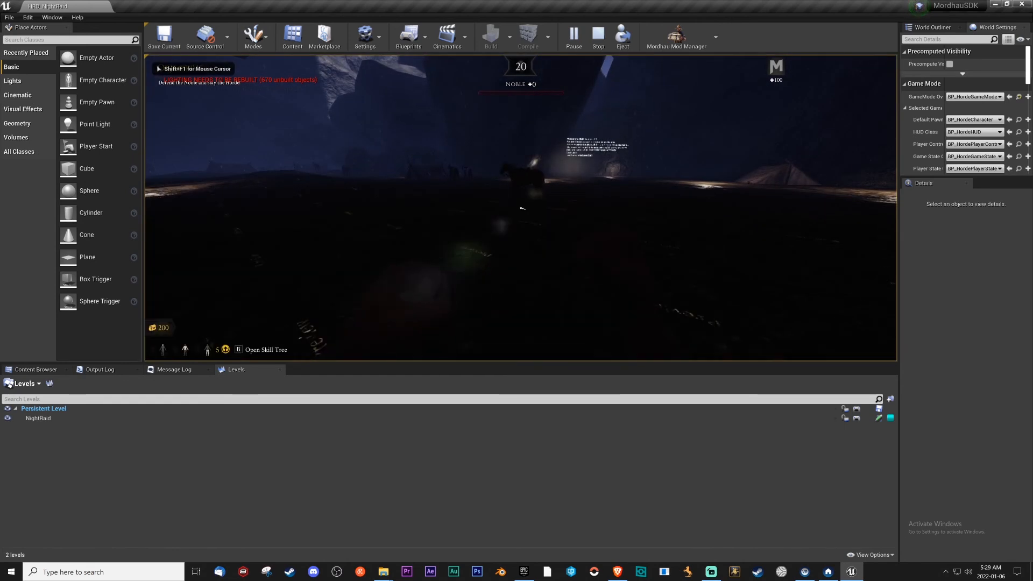
Raise the play test's game speed further with the console command slomo 5.
key(shift+F1)
key(grave)
text(slomo 50)
key(BackSpace)
key(Return)
Mount the horse in the cave, ride out through the orchard to inspect the Horde map, and end the play test.
key(w)
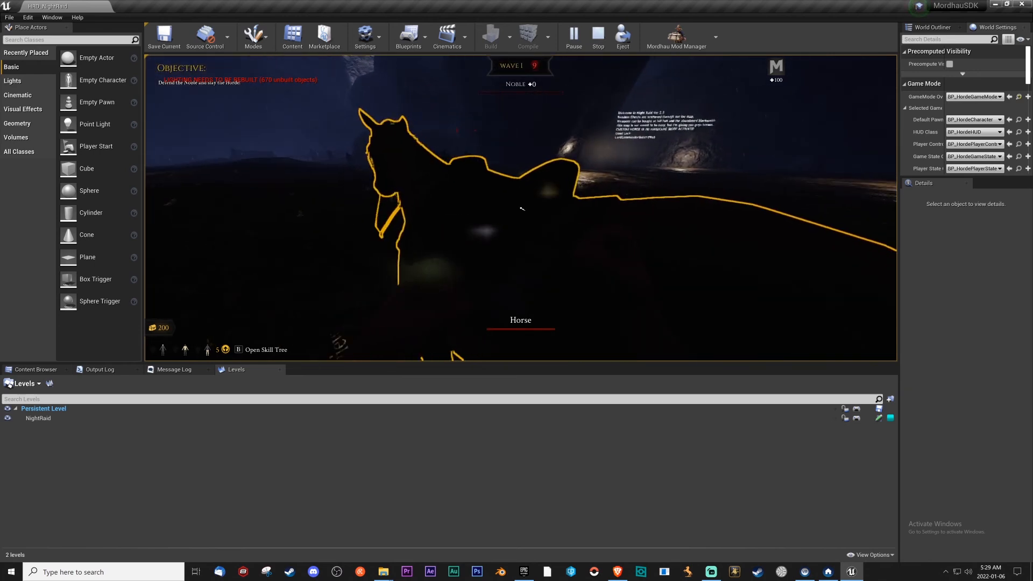
key(e)
key(w)
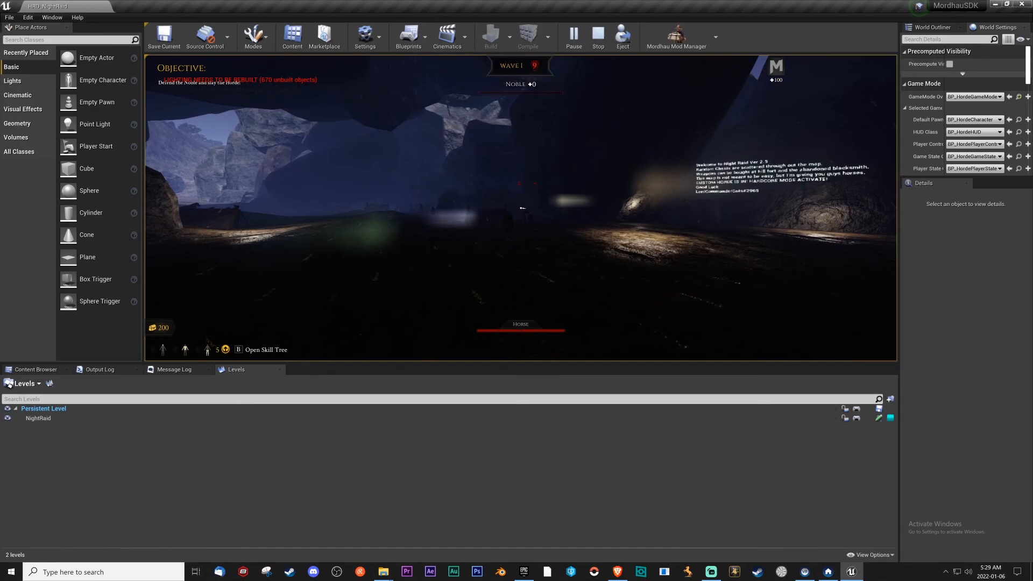
key(w)
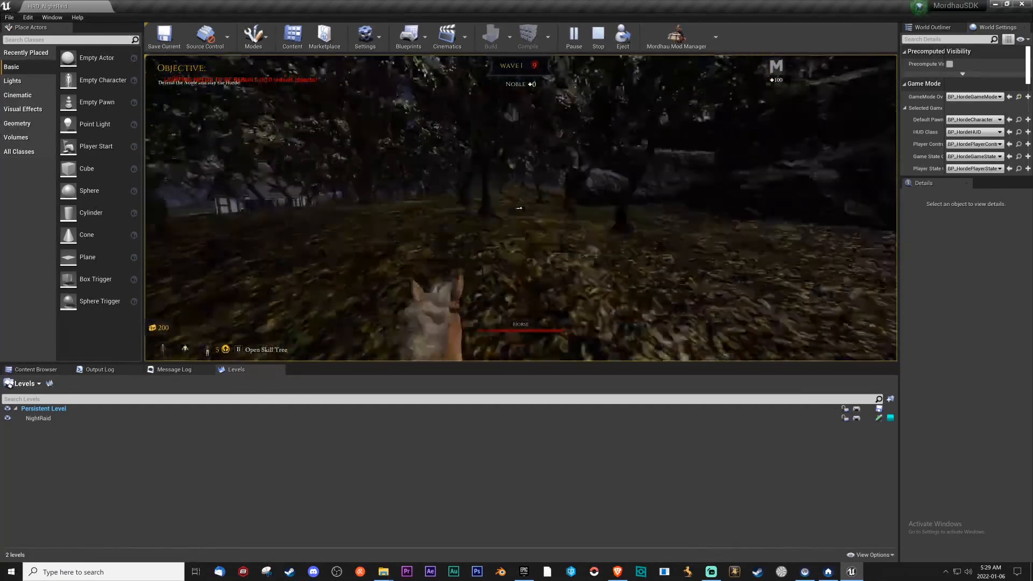
key(w)
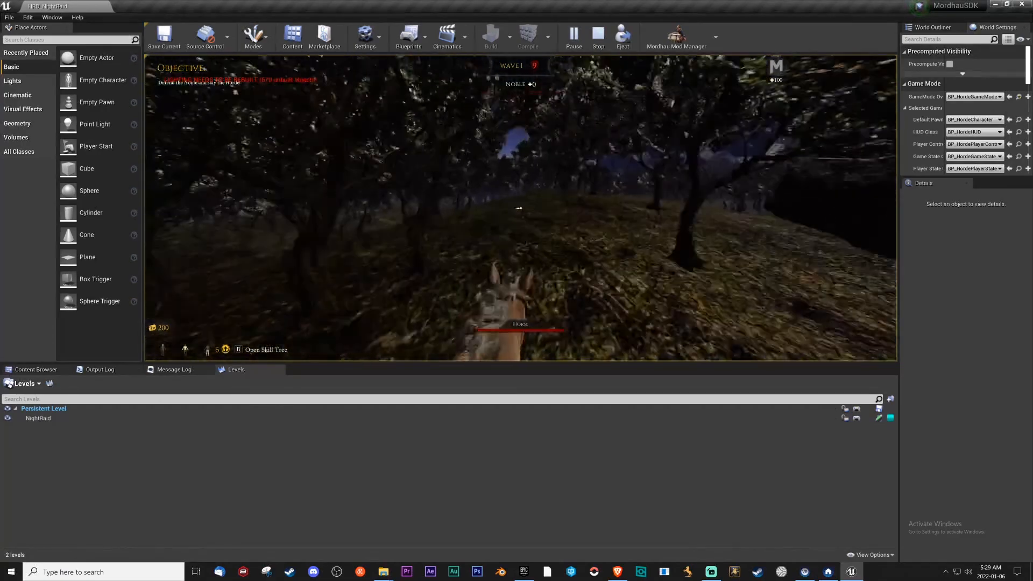
key(w)
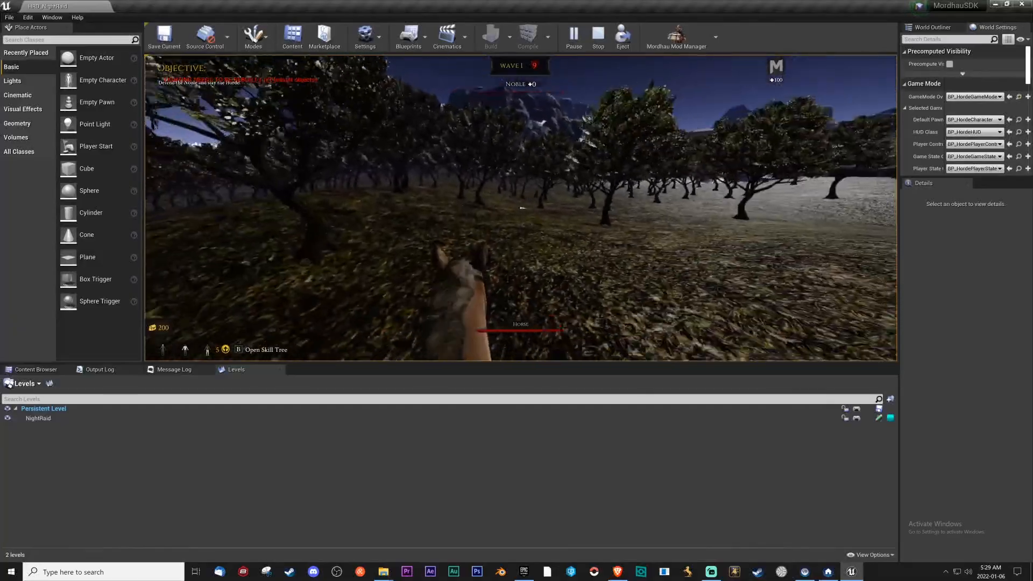
key(w)
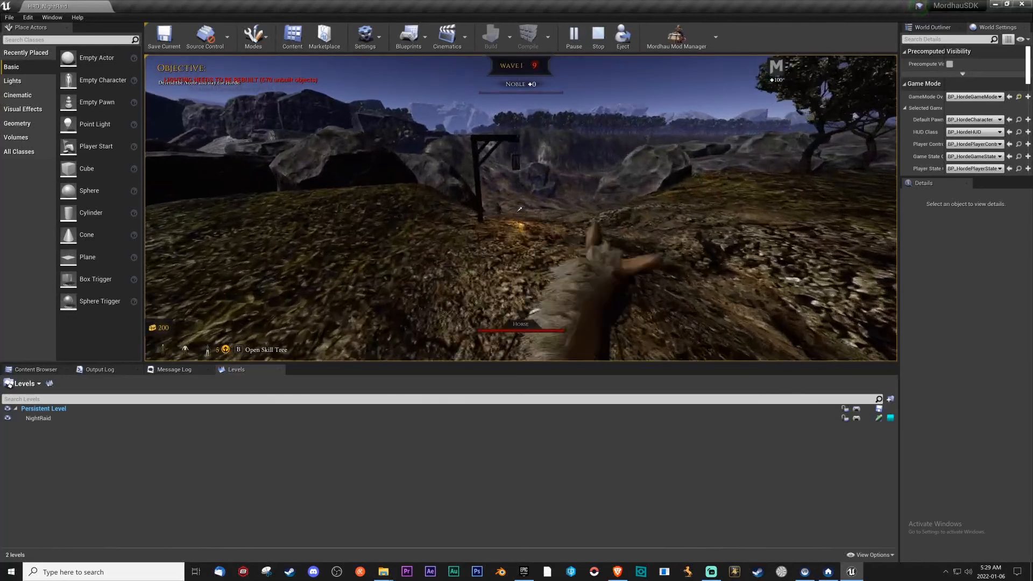
key(Escape)
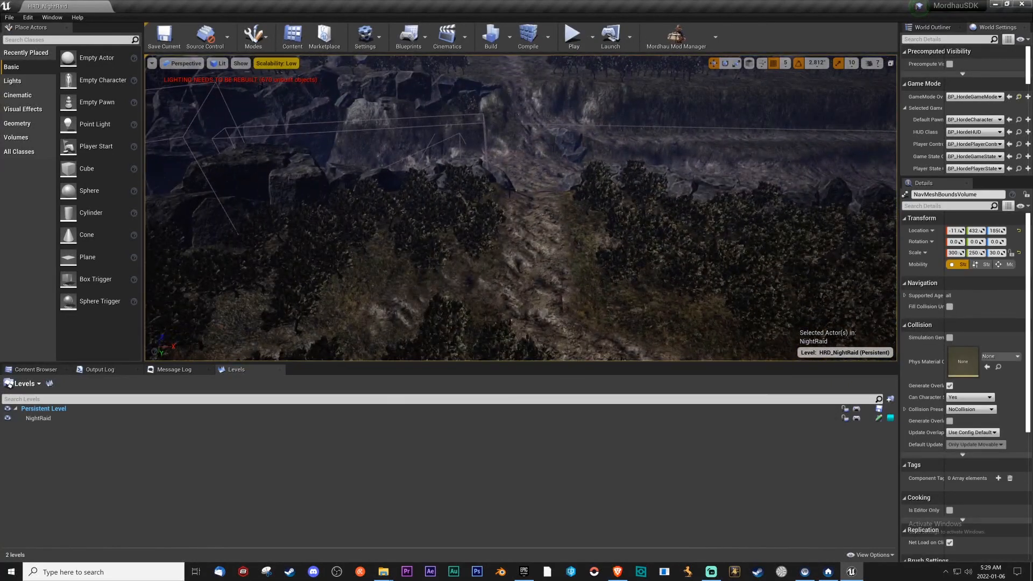
Start a lighting-only build of the HRD_NightRaid map.
click(508, 43)
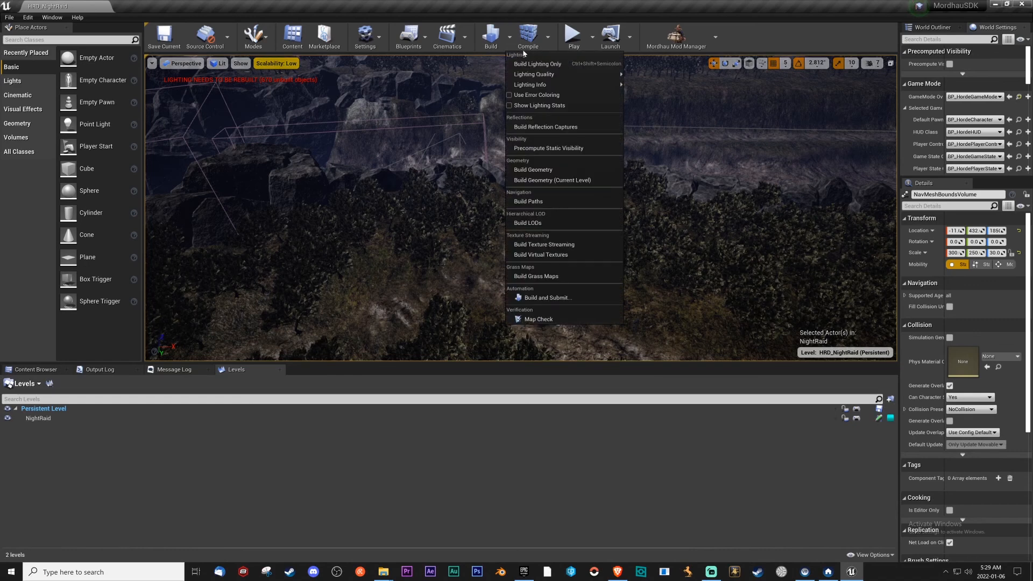
click(525, 64)
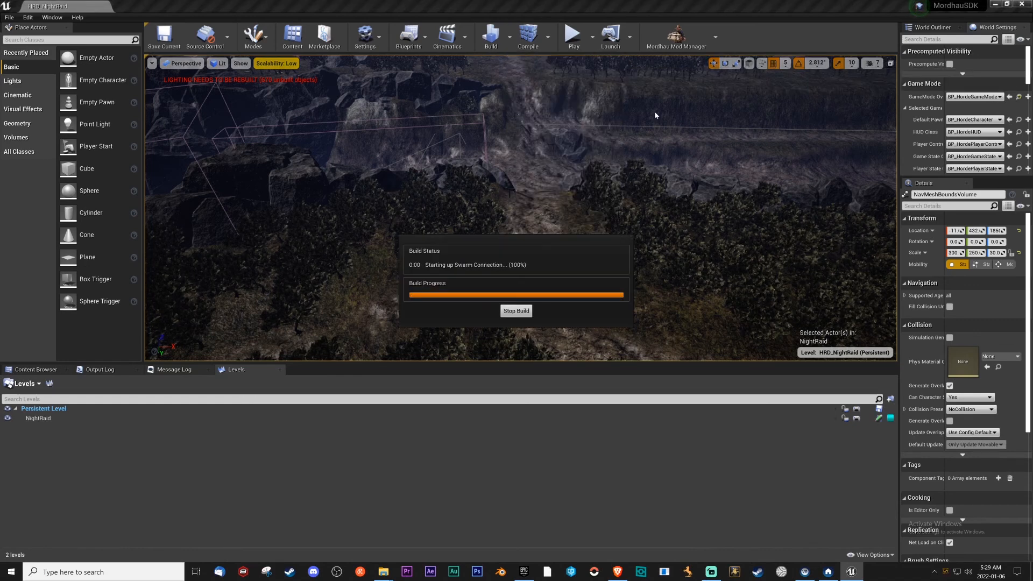